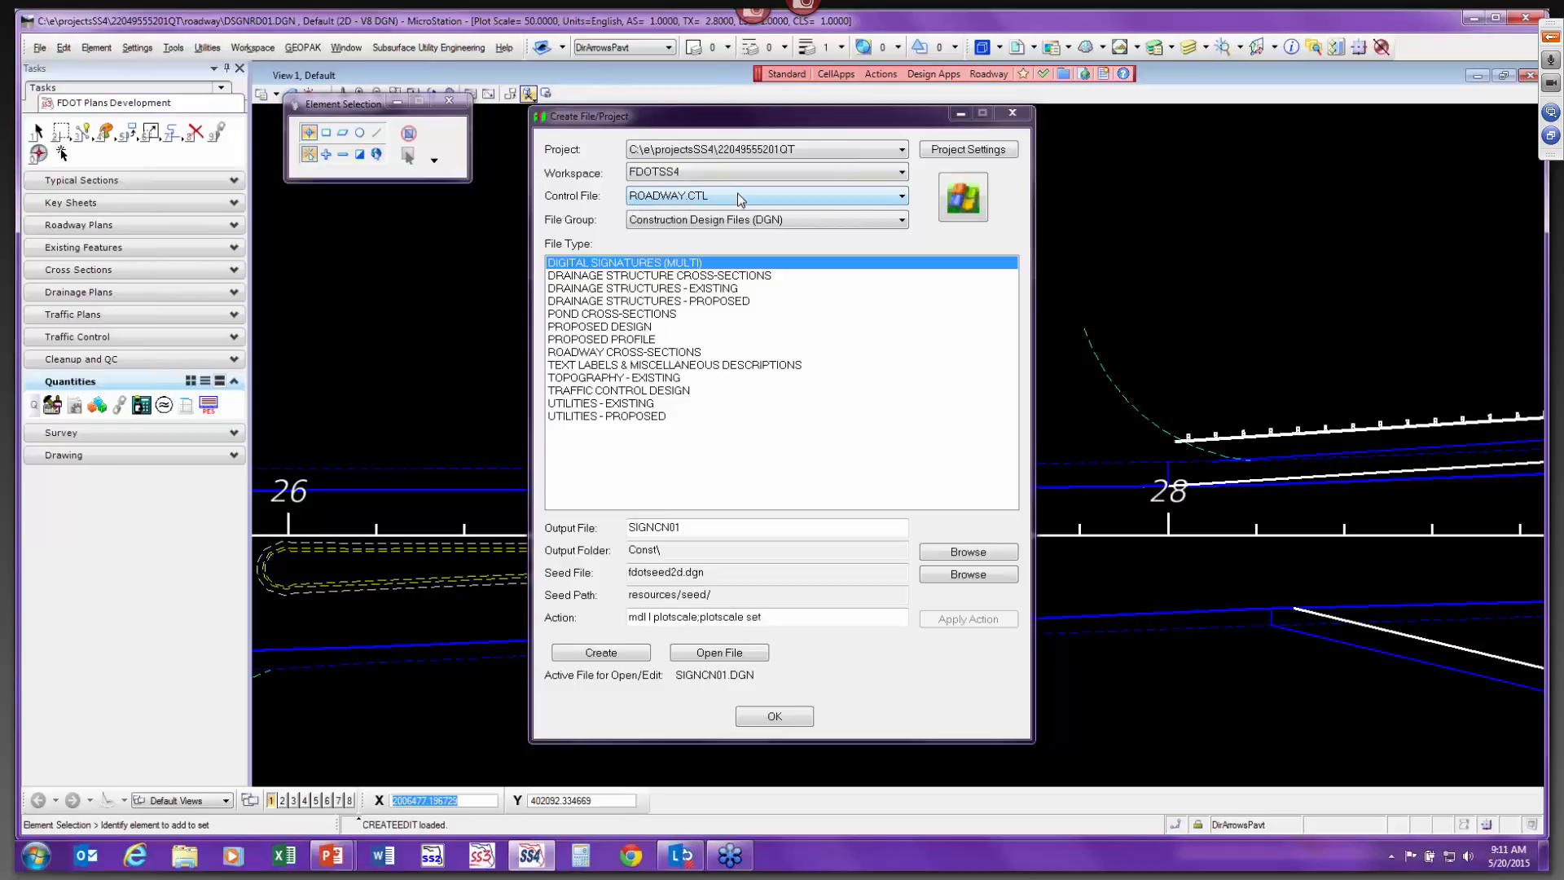
Create a new Roadway Design Files (DGN) file of type Digital Terrain Model / TIN Model - 3D, GDTMRD02, and open it.
click(690, 219)
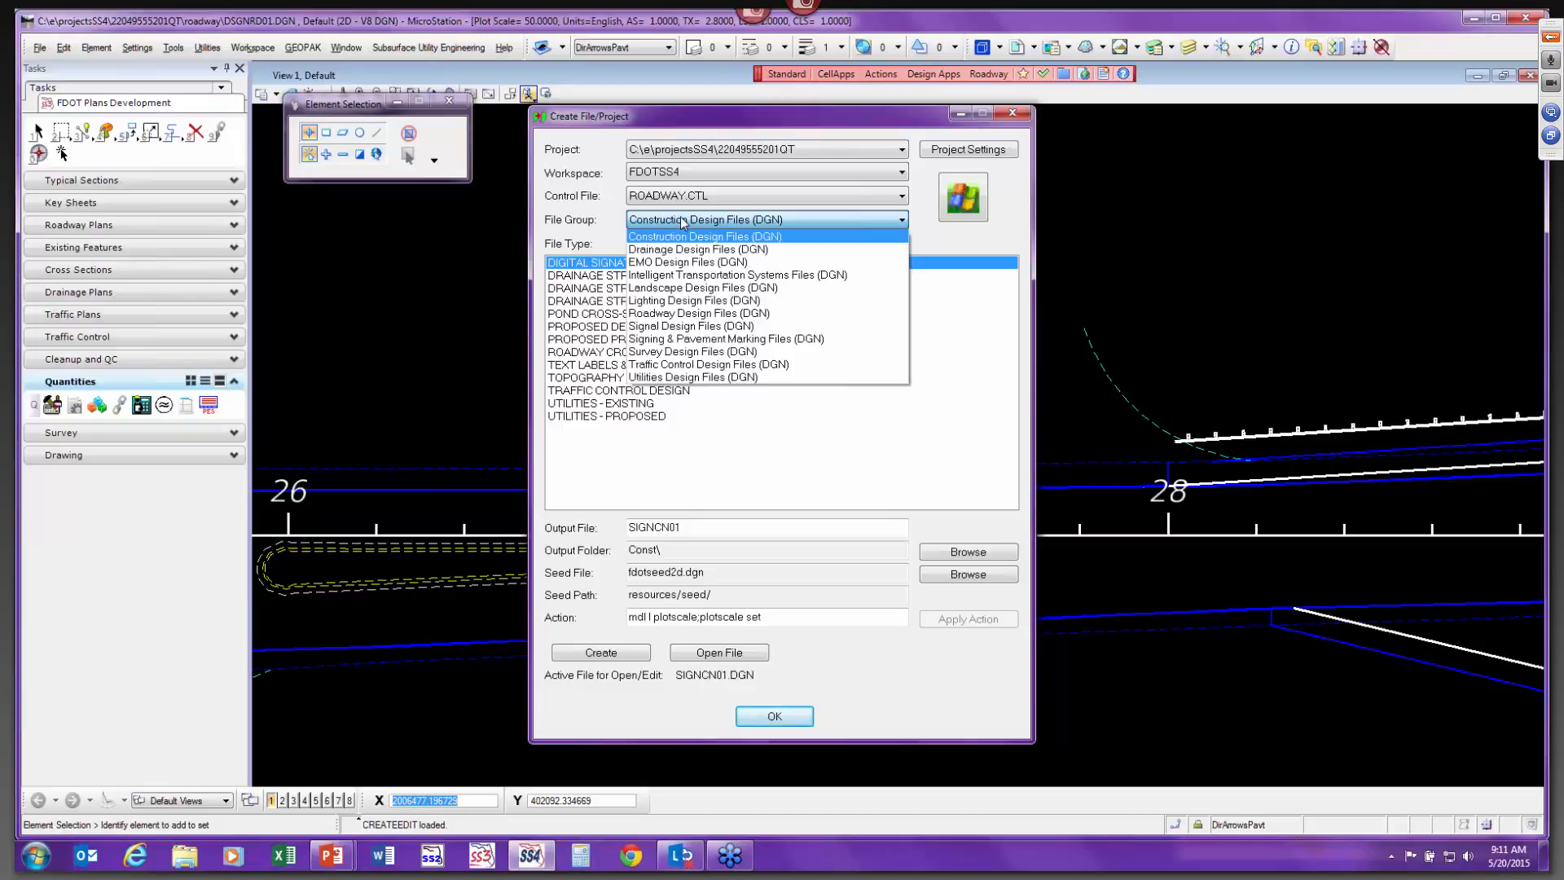
click(687, 316)
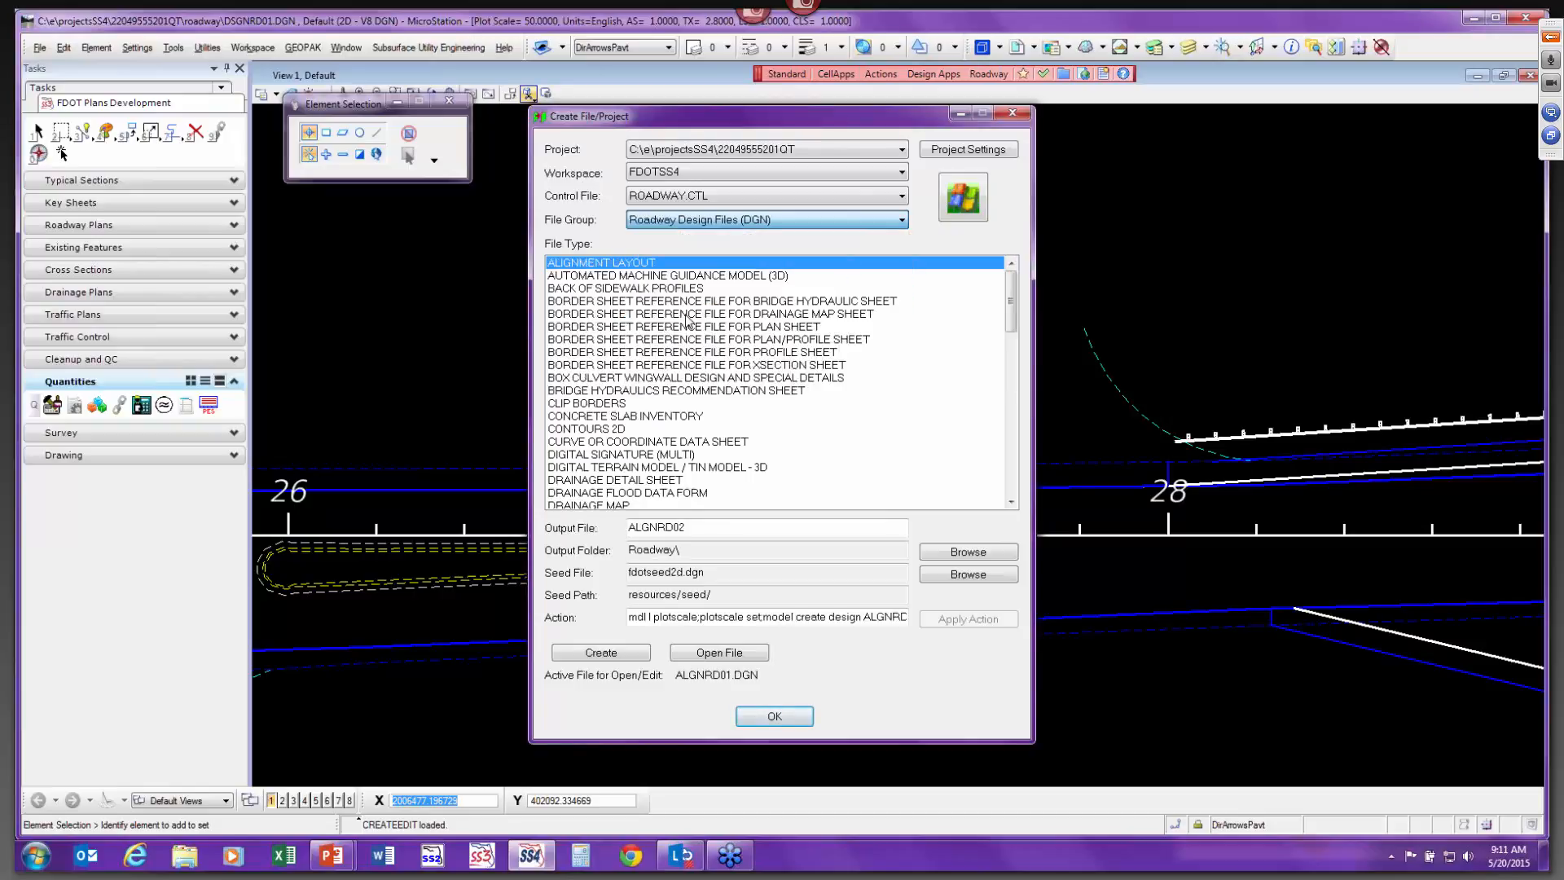
click(744, 469)
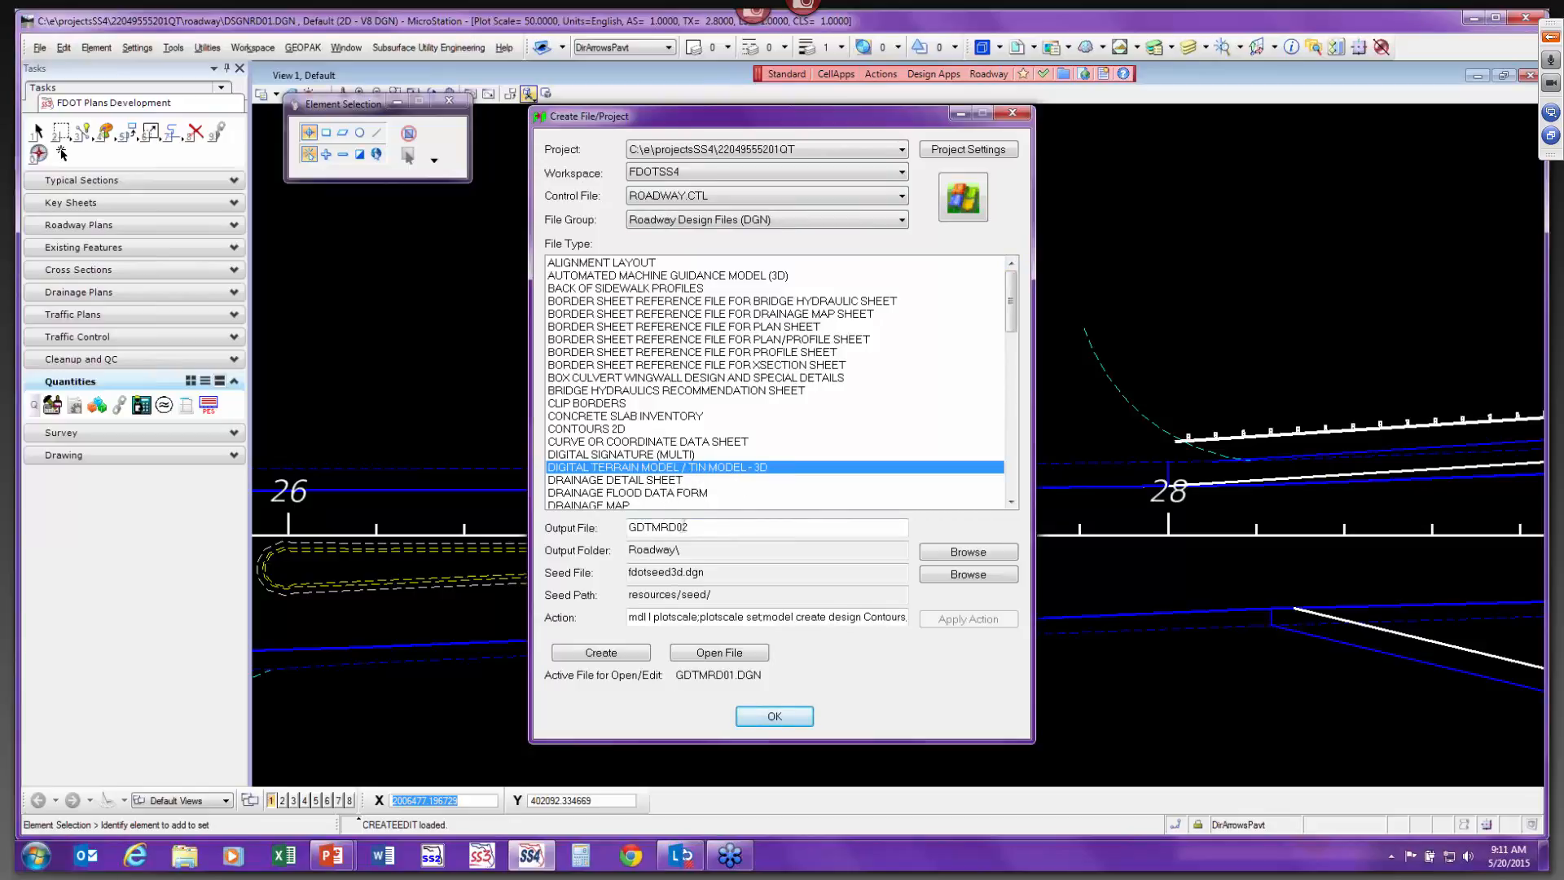
click(689, 527)
click(605, 655)
click(931, 486)
click(756, 655)
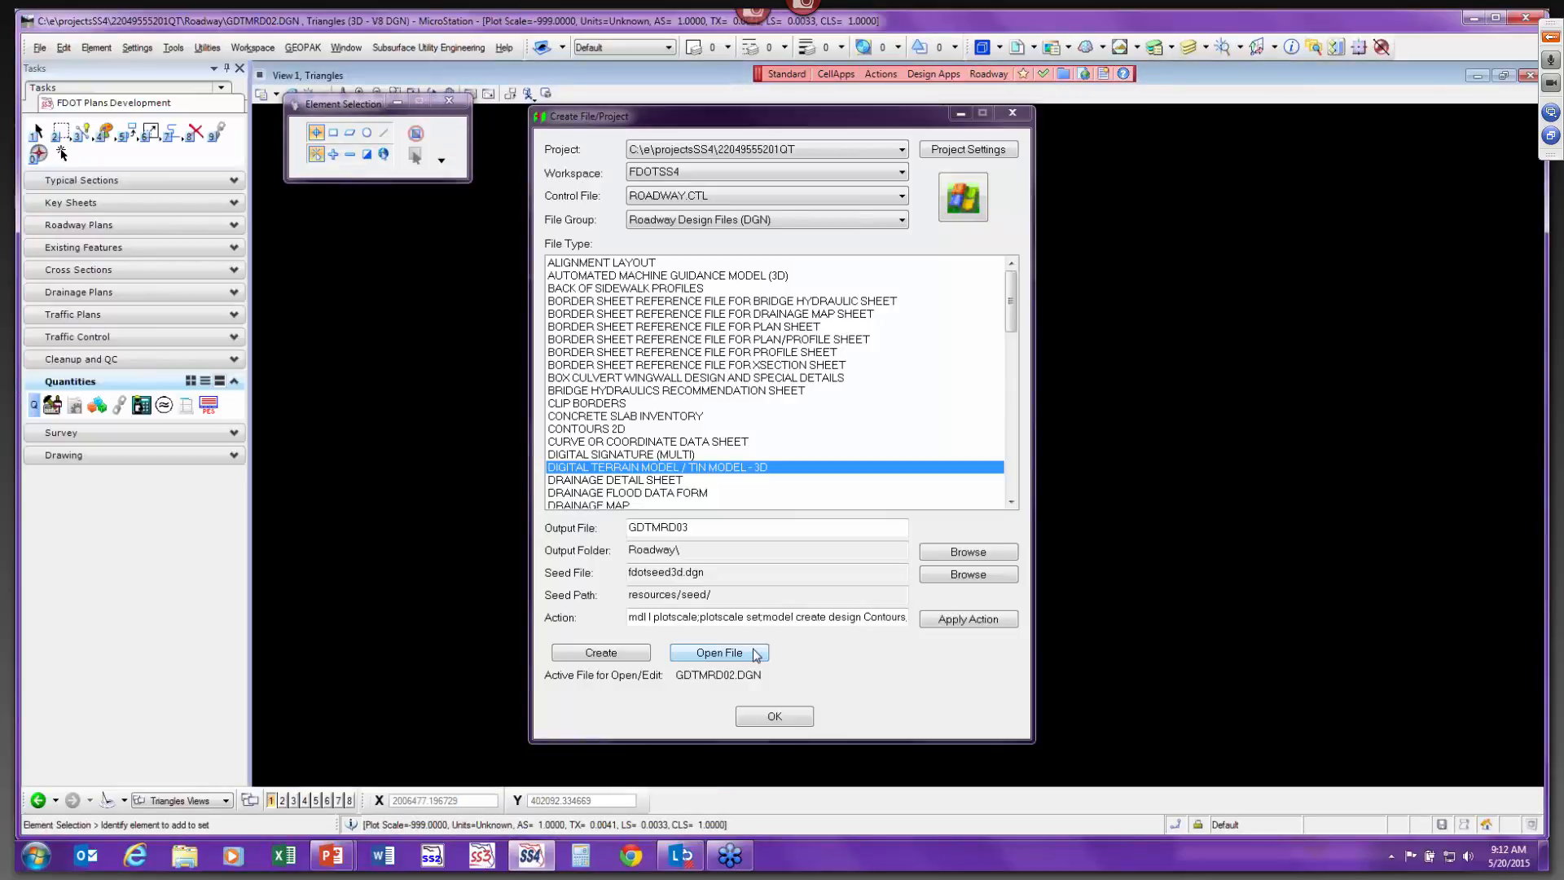
click(774, 716)
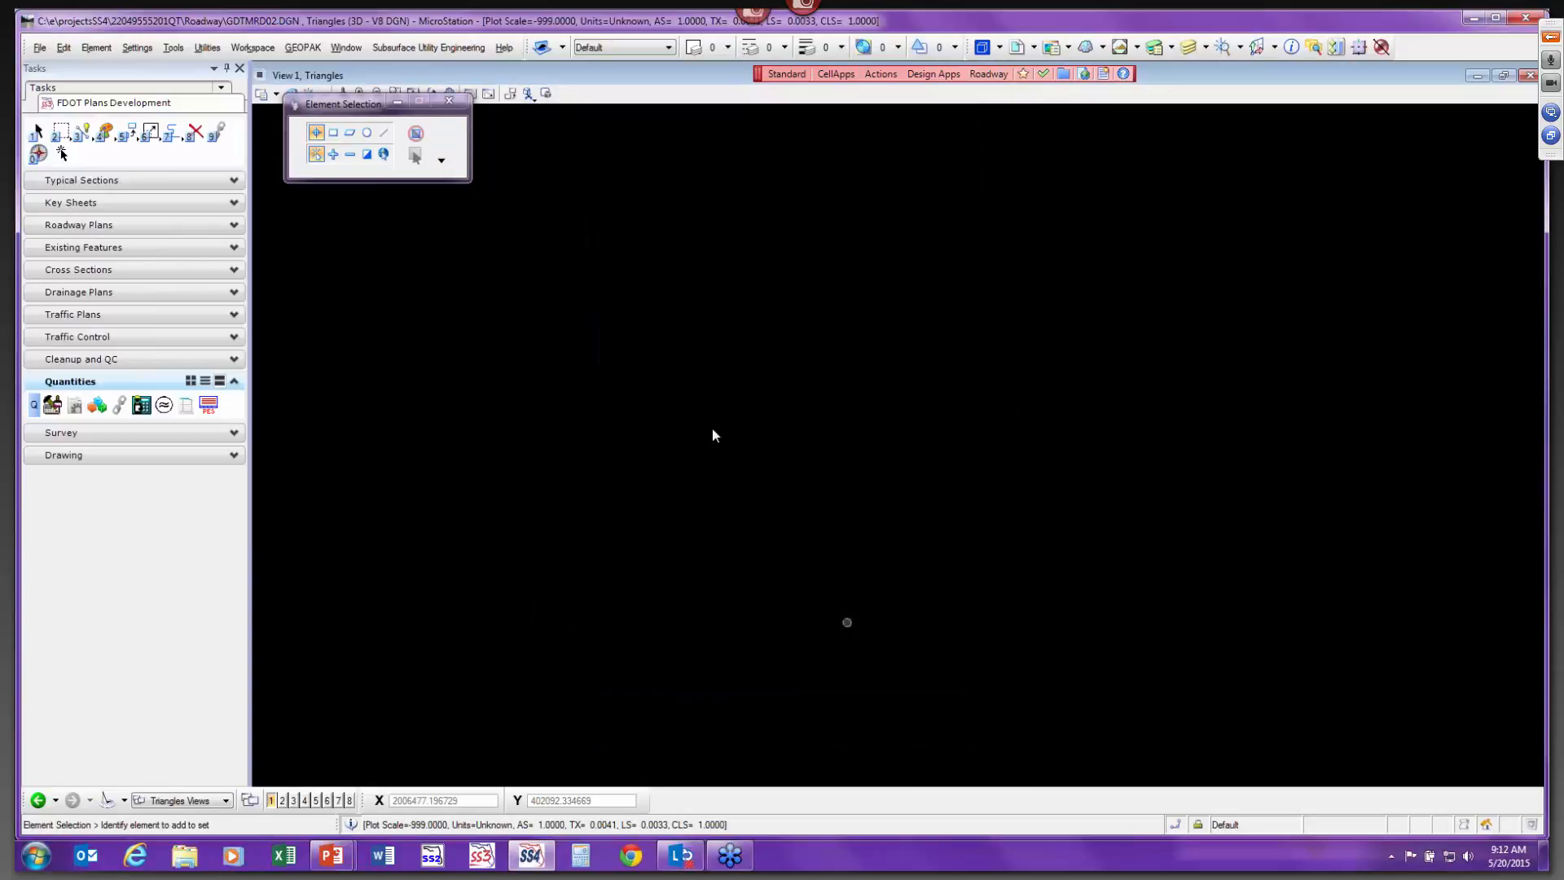
Switch to the Default Views group and open the Terrain Model tools in the Civil Tools task set.
click(178, 801)
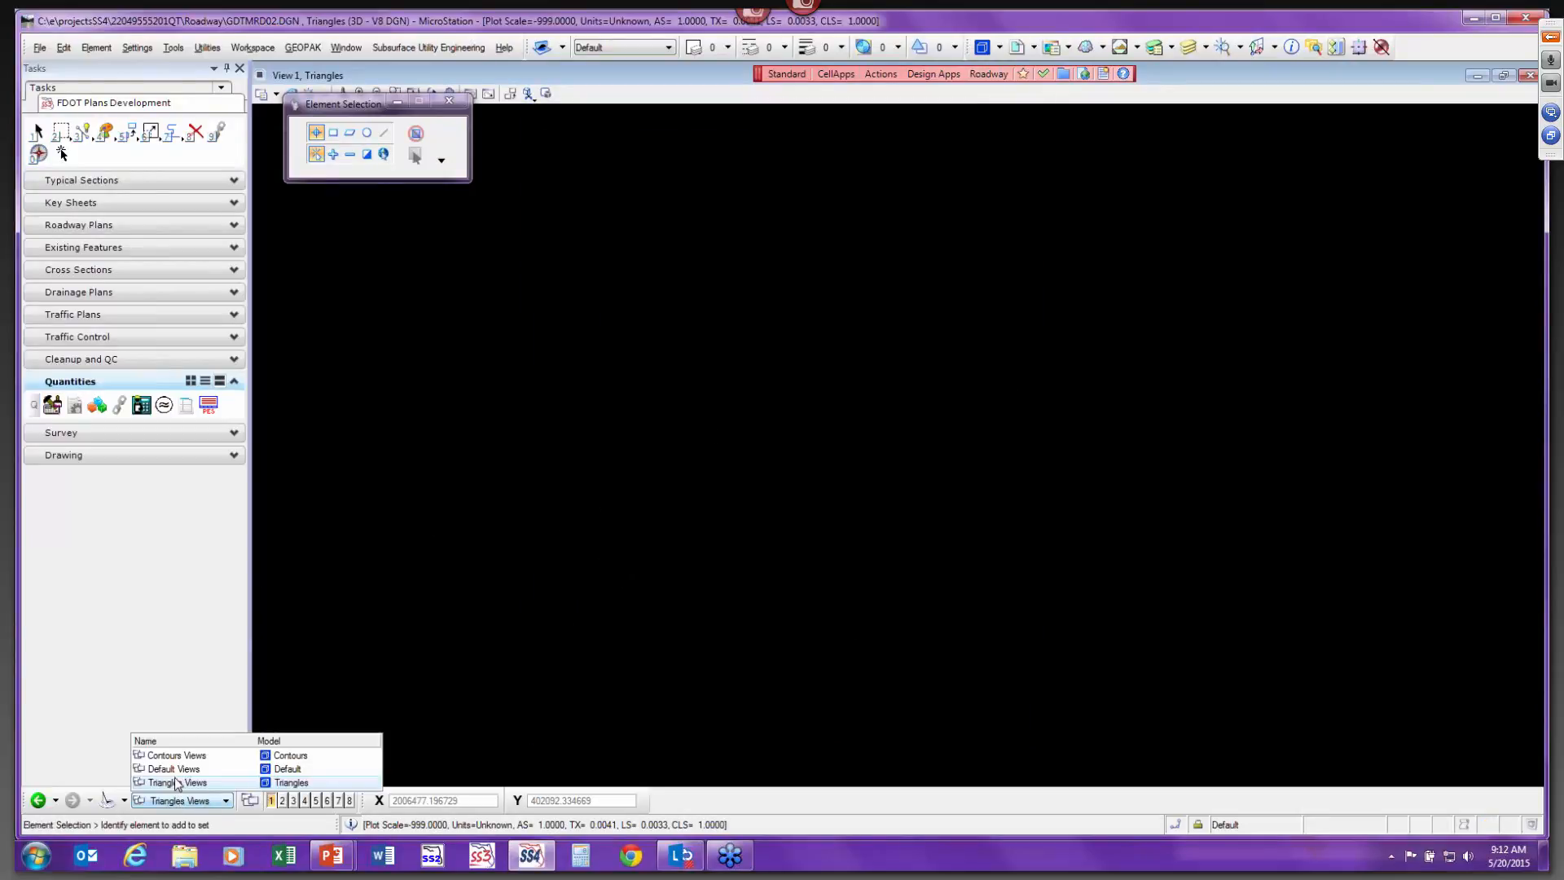
click(216, 769)
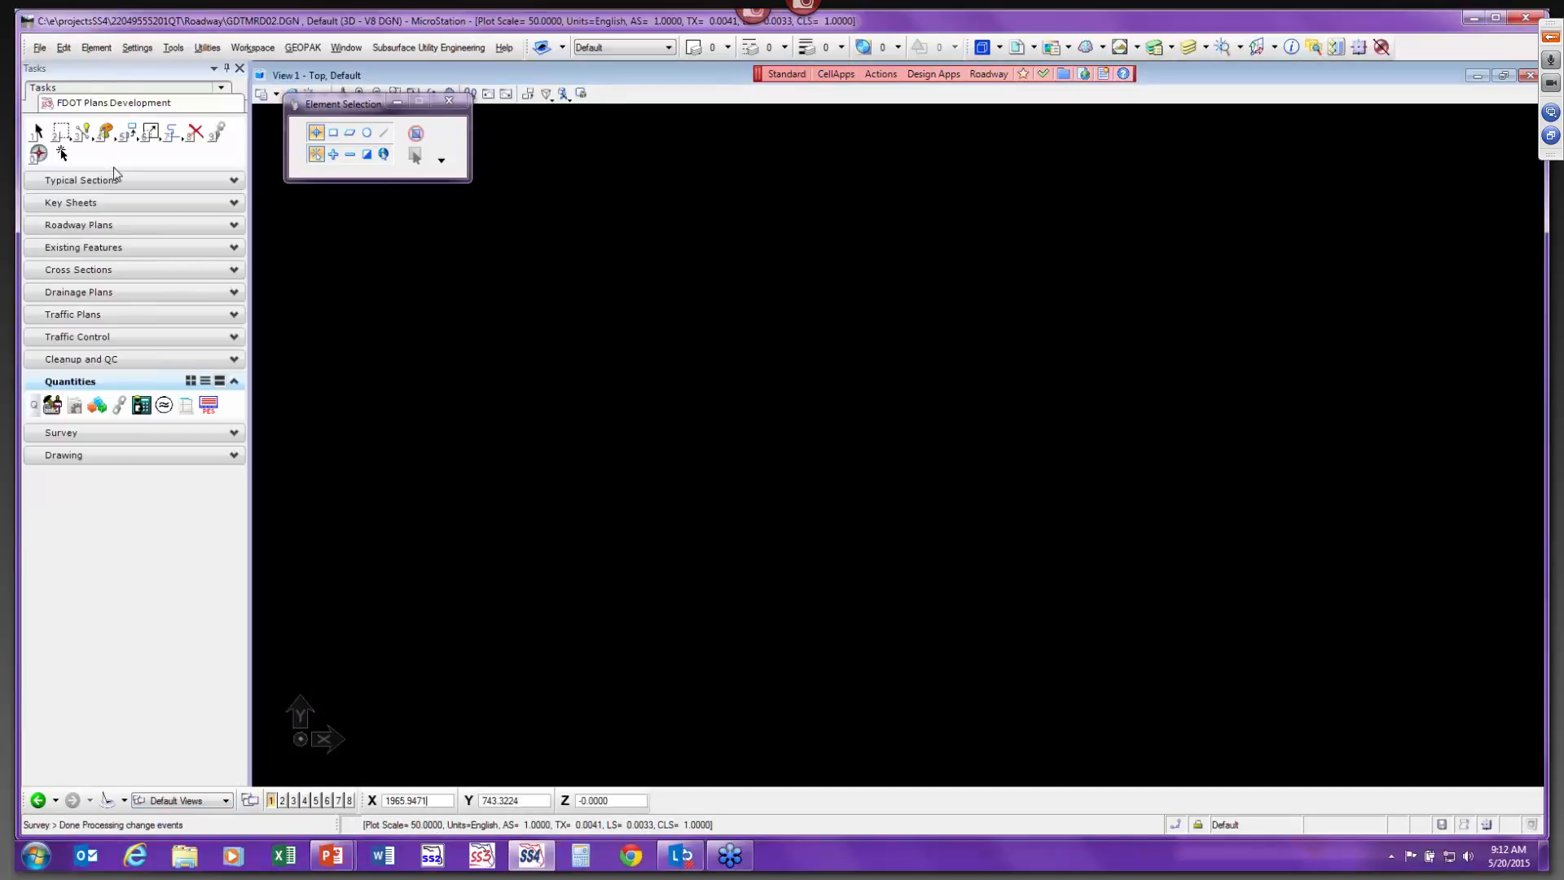
click(115, 90)
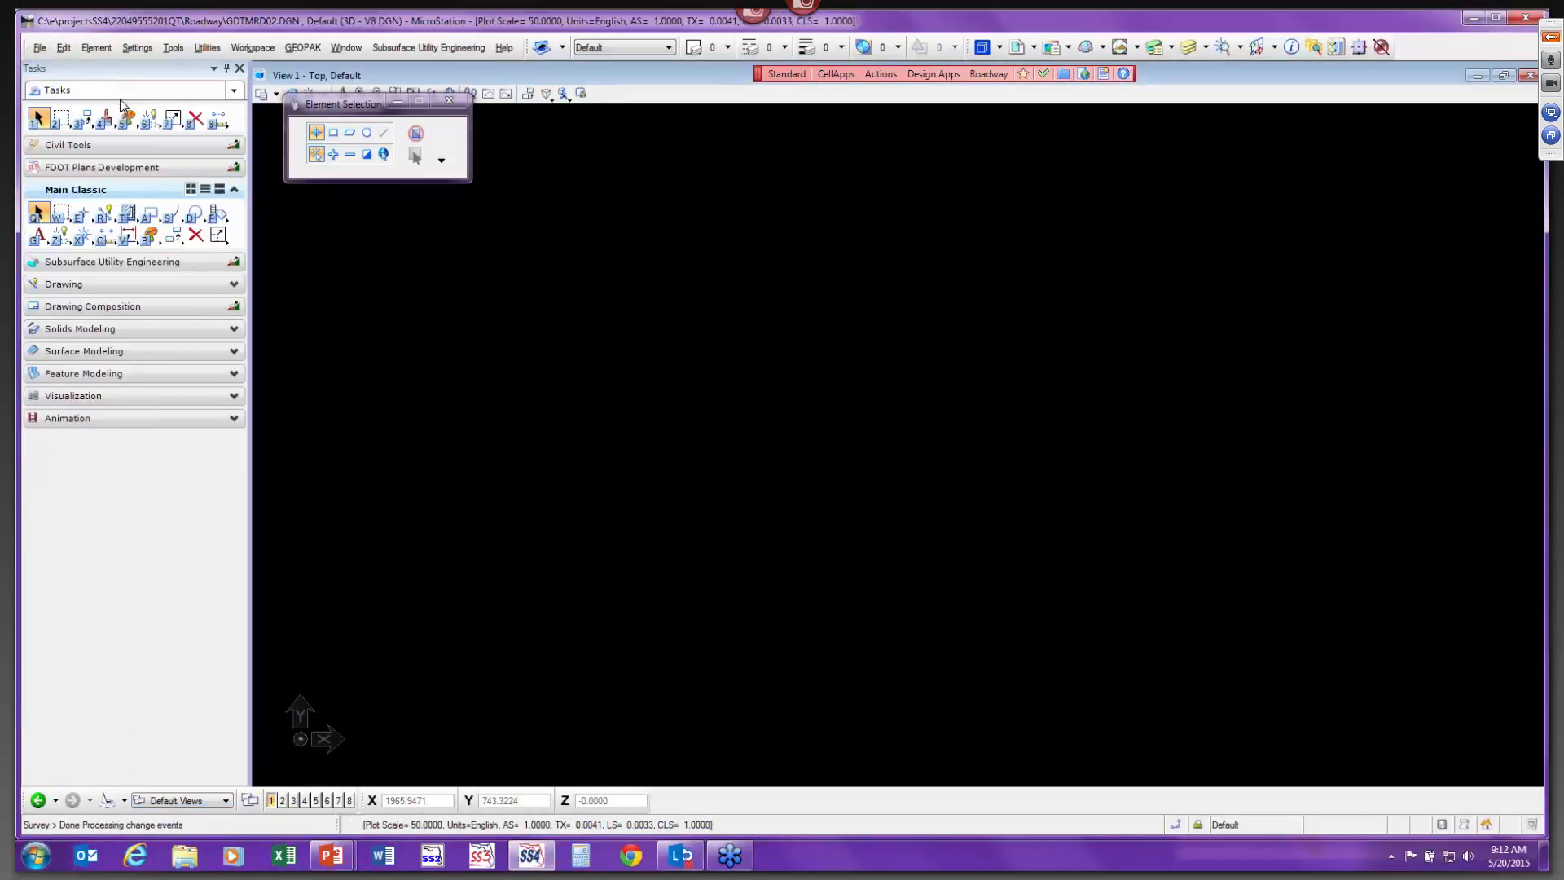
click(106, 145)
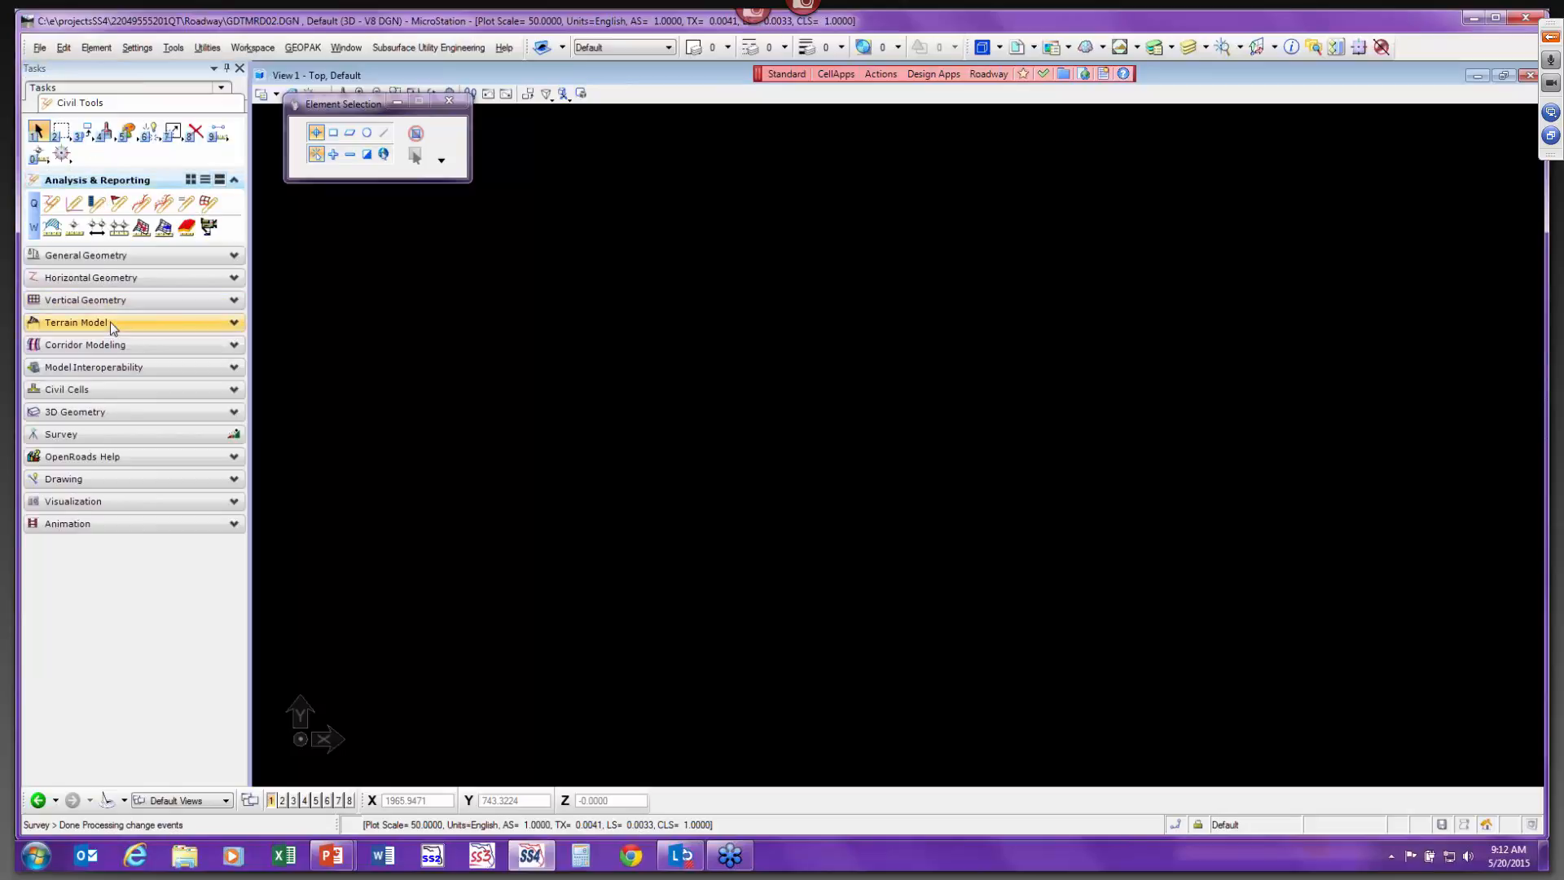
click(110, 321)
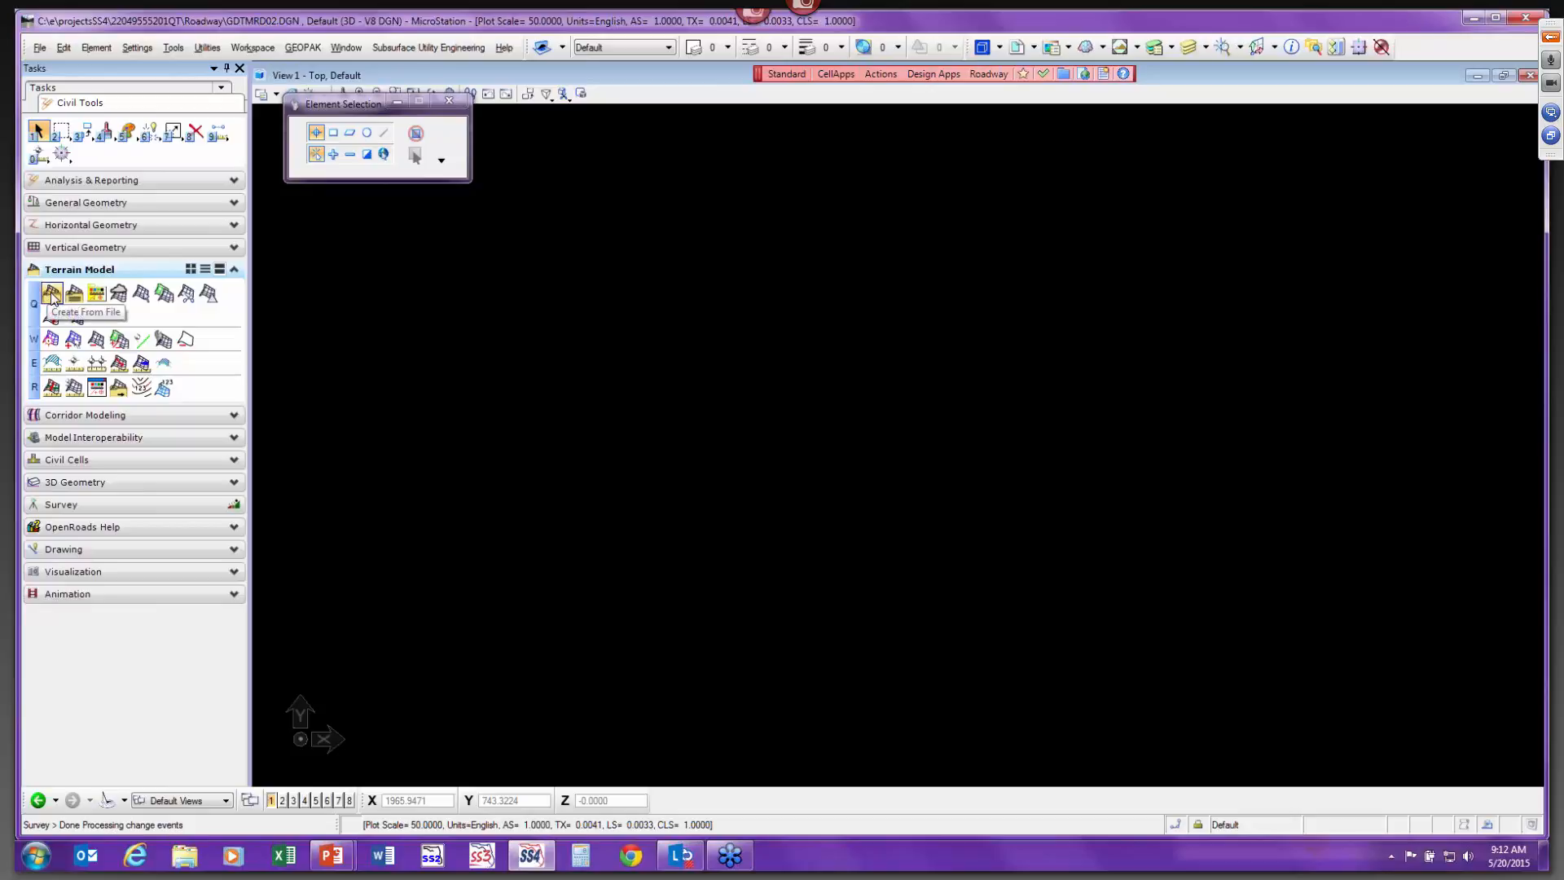
Start Create From File and select GDTMRD01.tin from the project's survey folder.
click(52, 295)
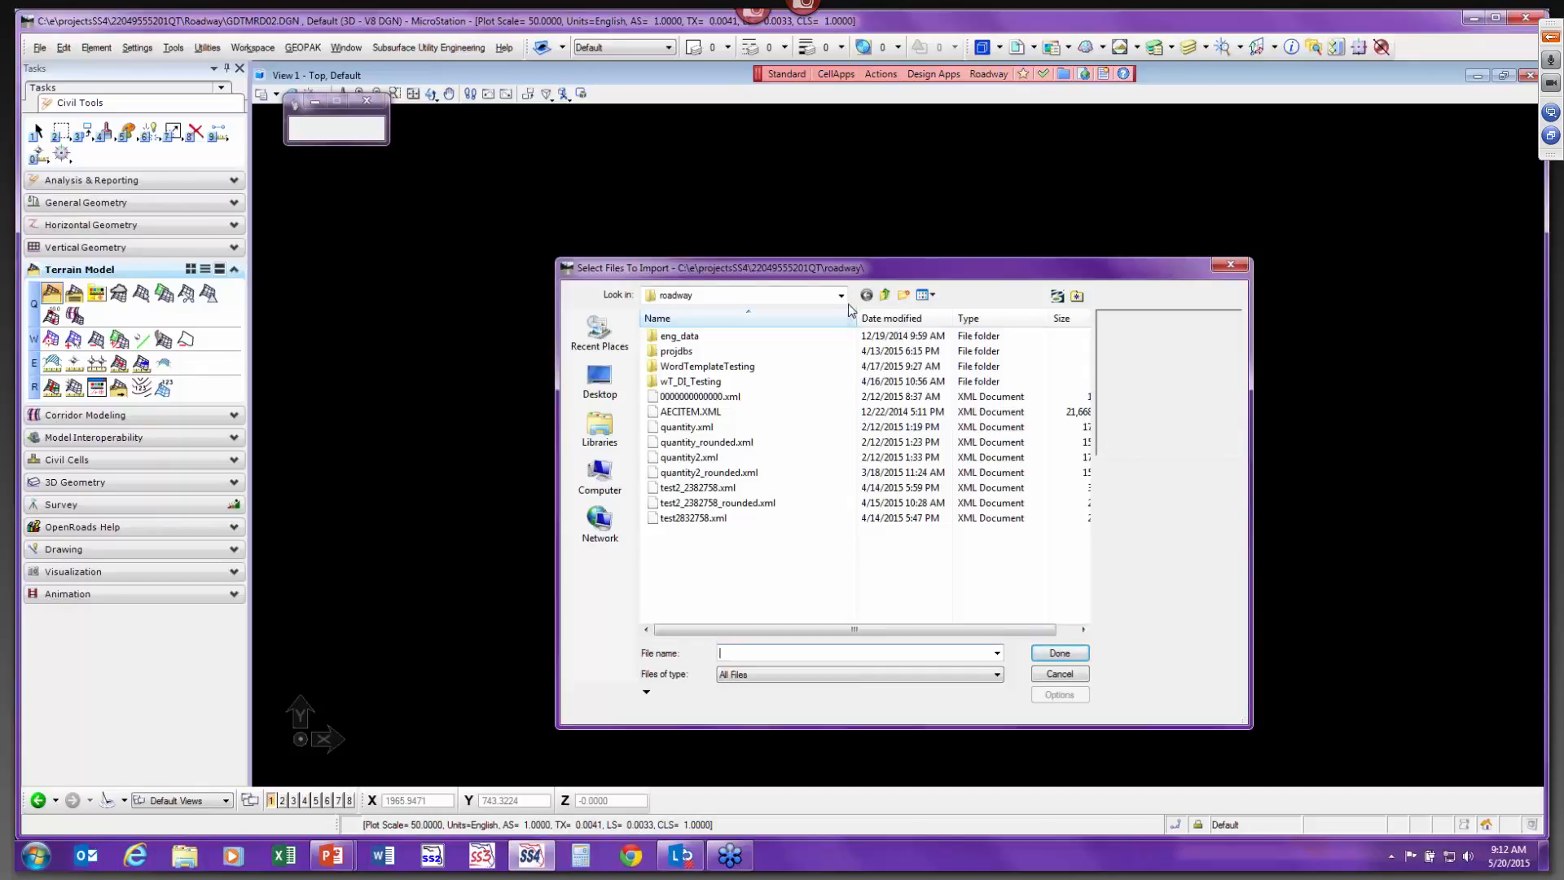
click(842, 297)
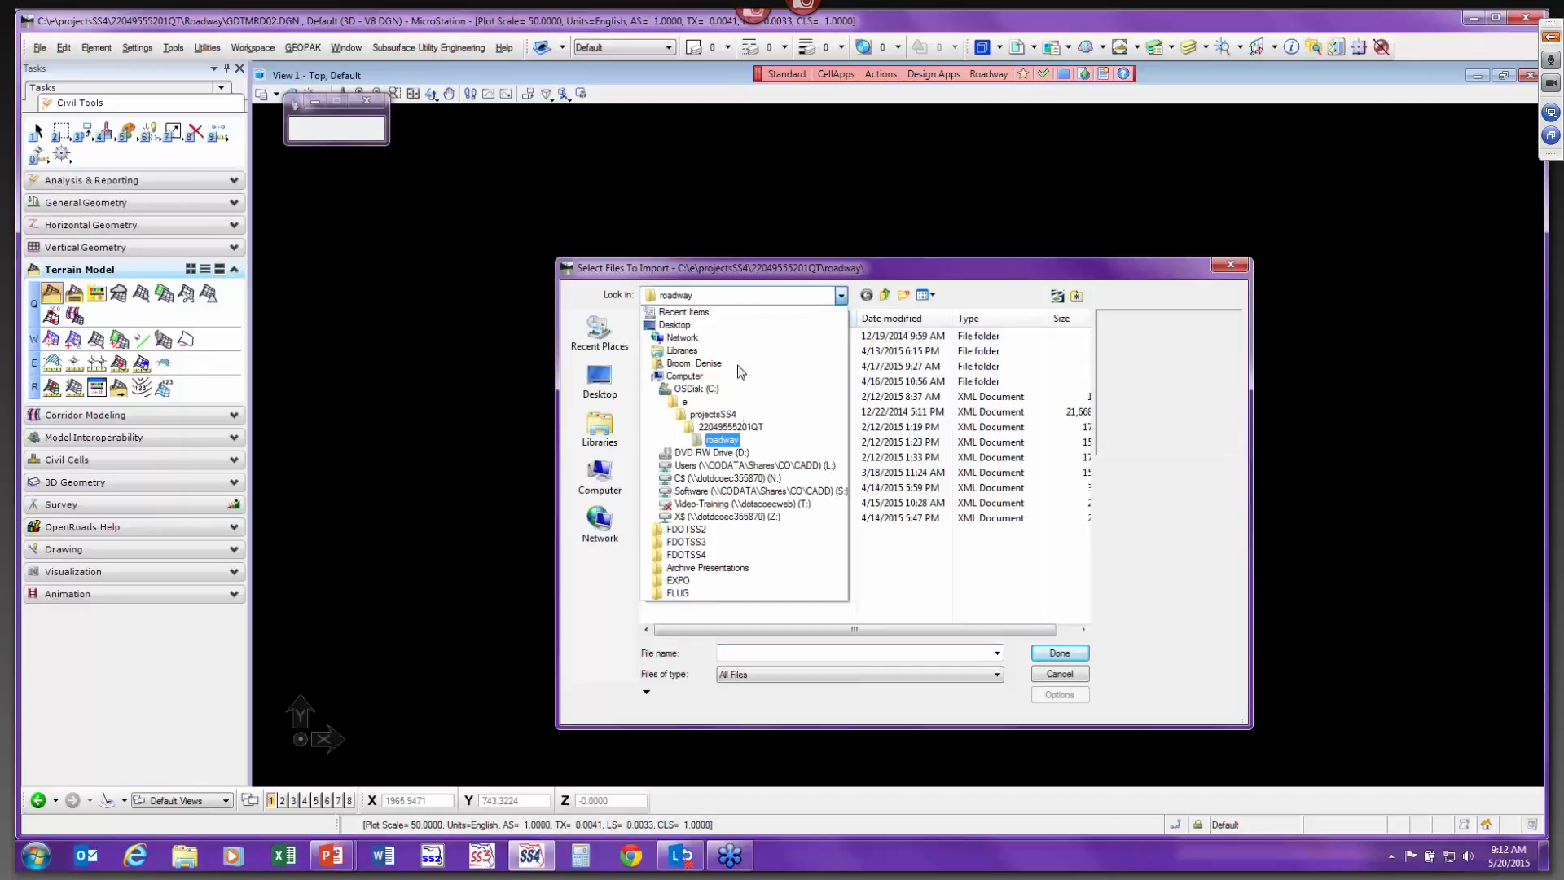
click(724, 428)
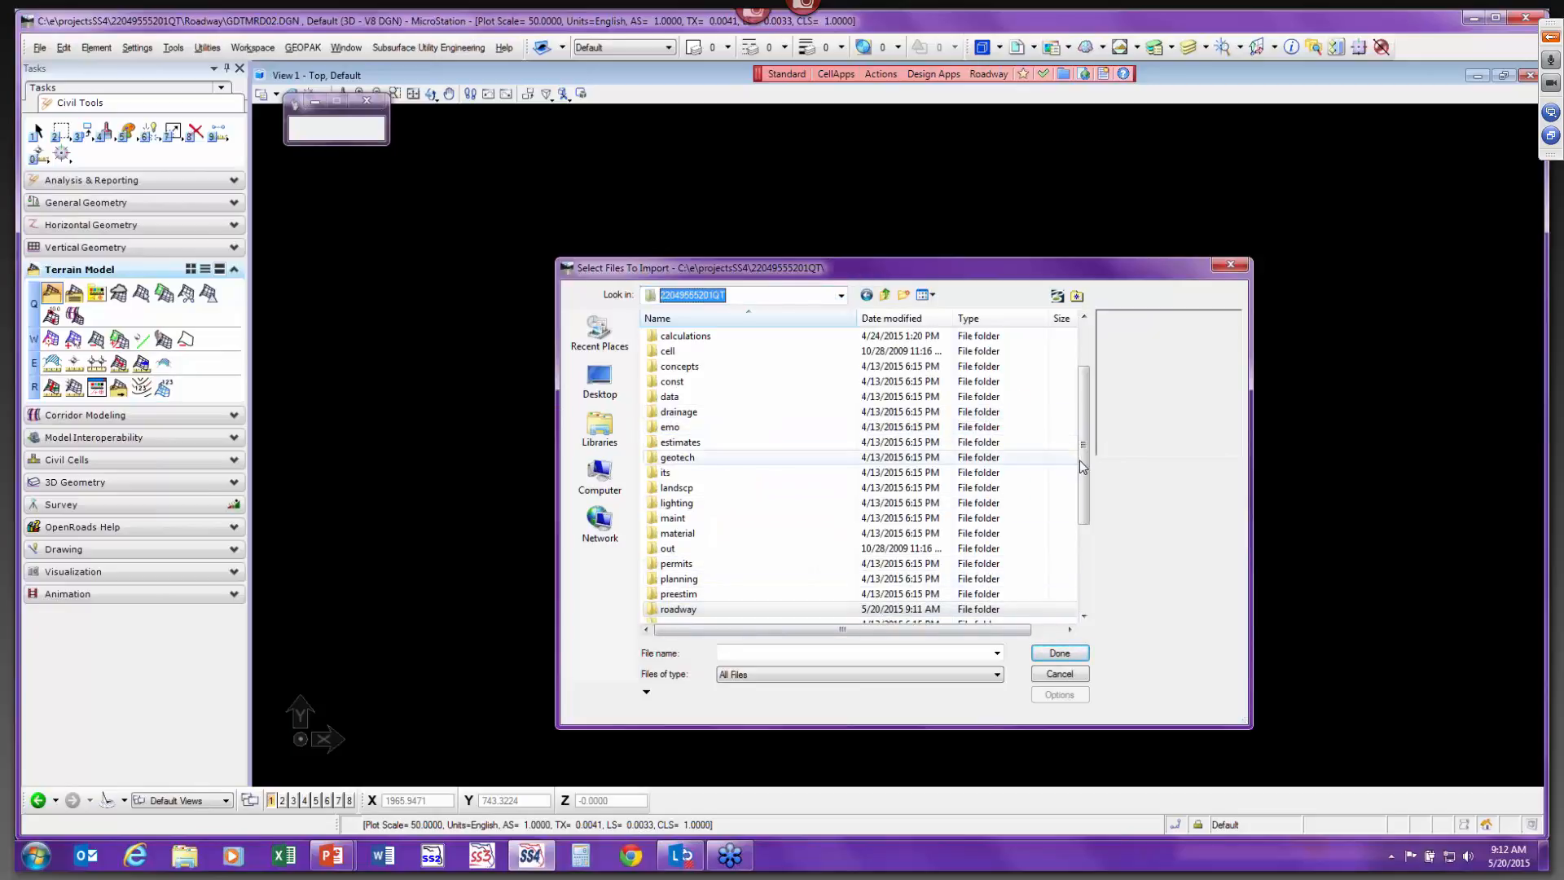
scroll(814, 531, down, 3)
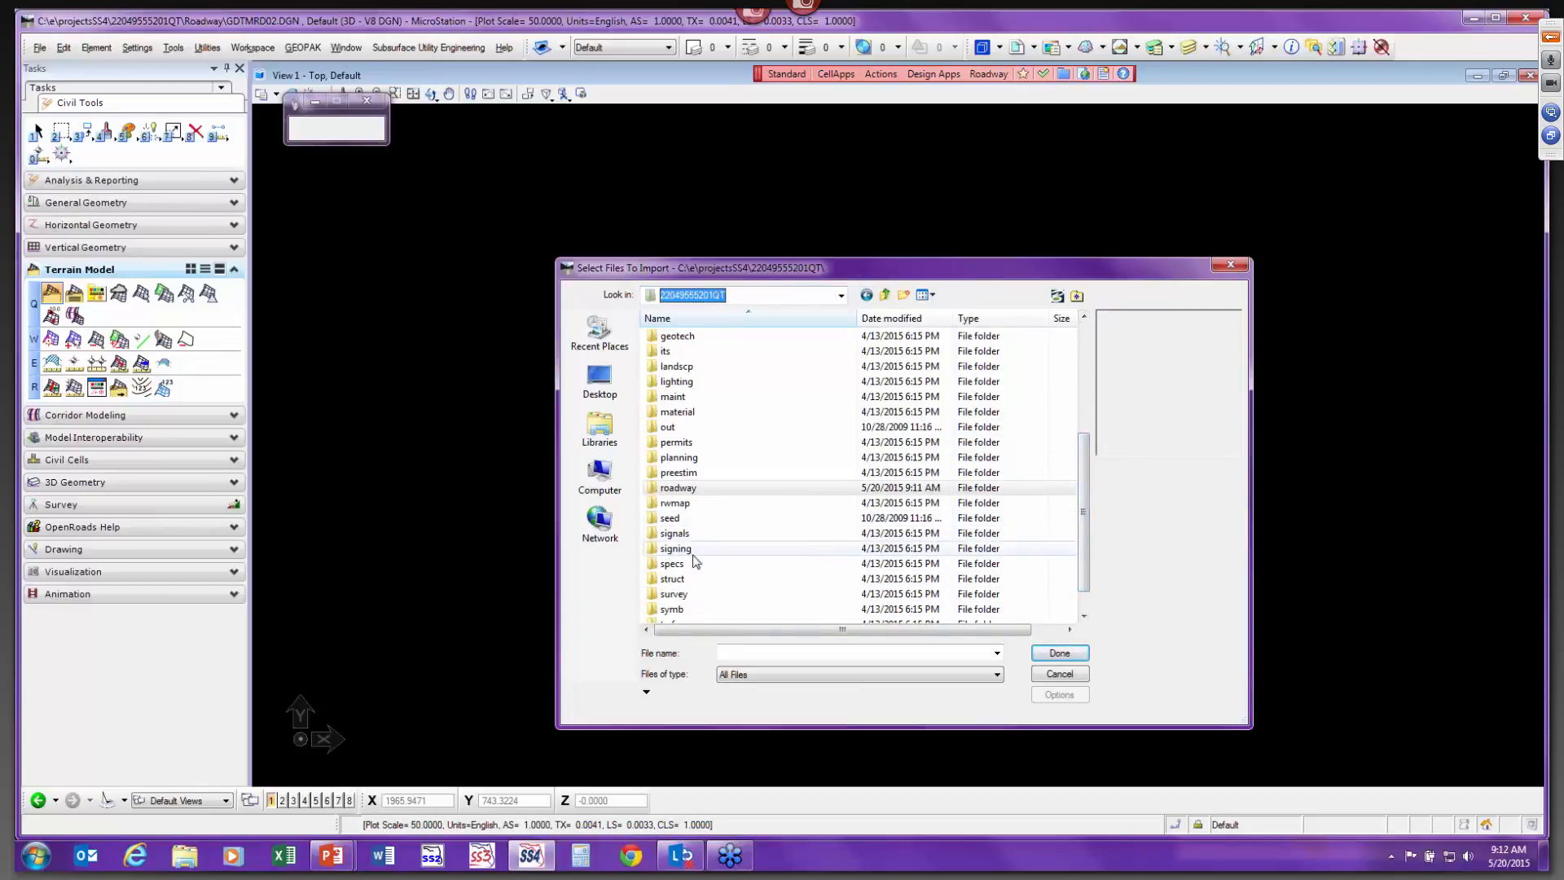
click(726, 597)
double_click(728, 599)
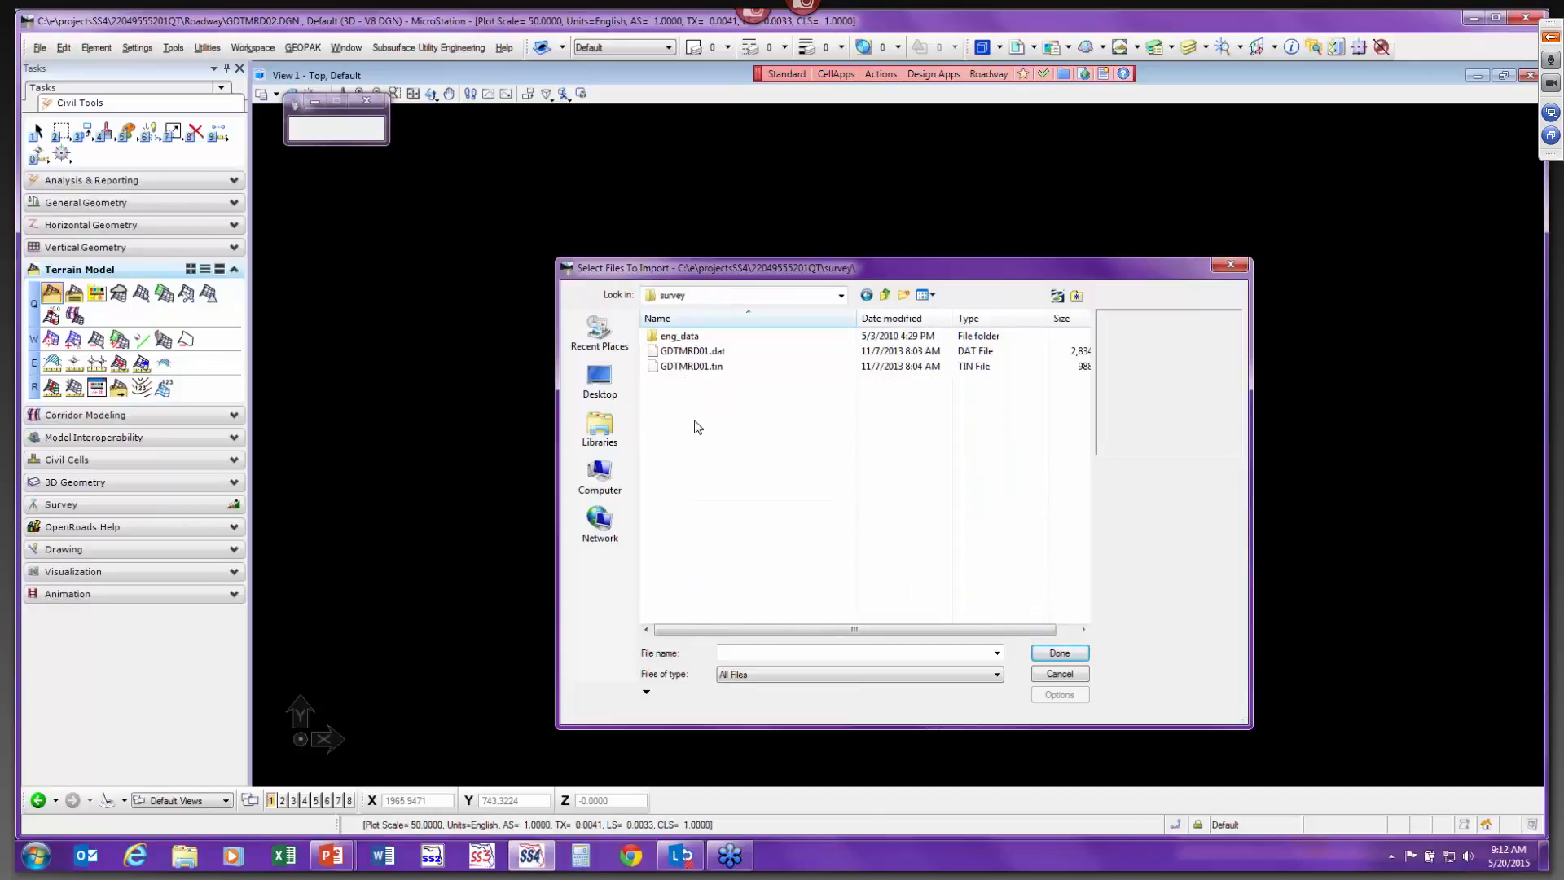
click(726, 367)
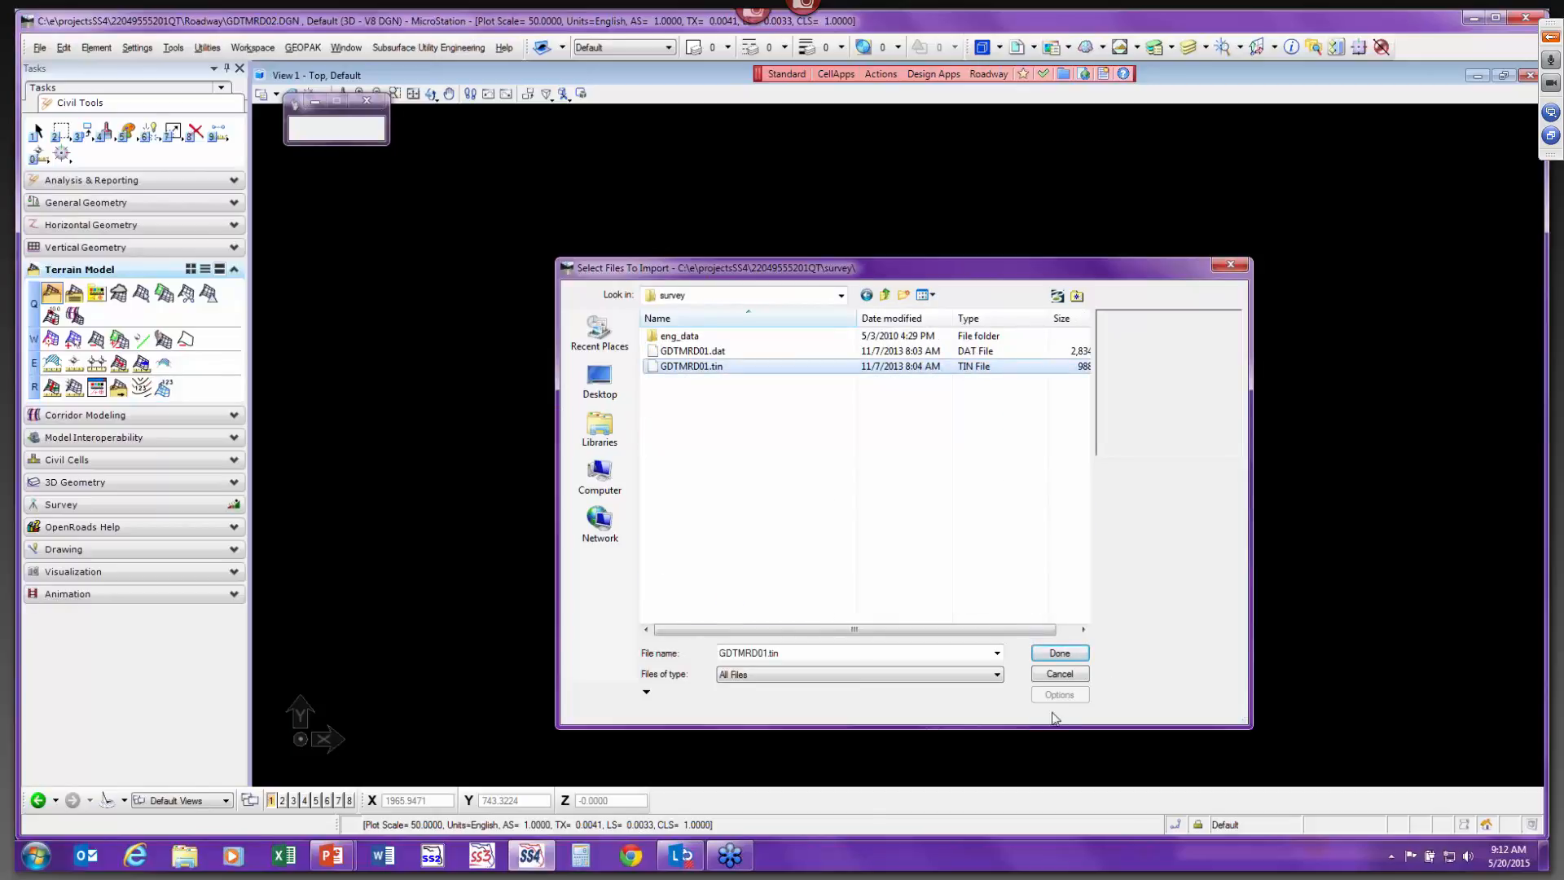
click(1060, 653)
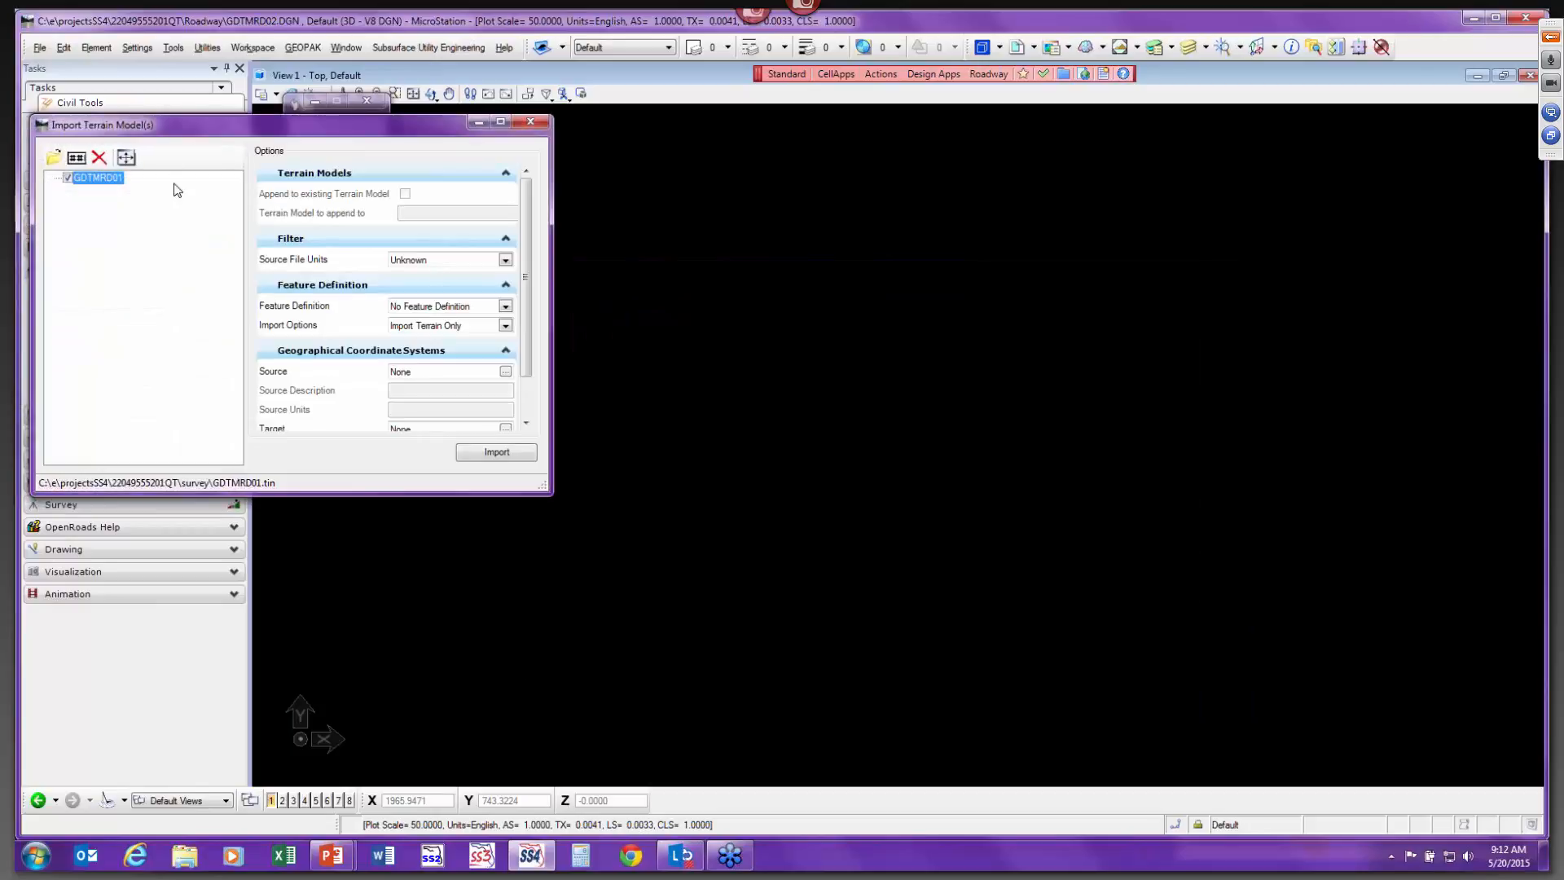
Set the terrain import's source file units to US Survey Feet.
drag(171, 132, 675, 181)
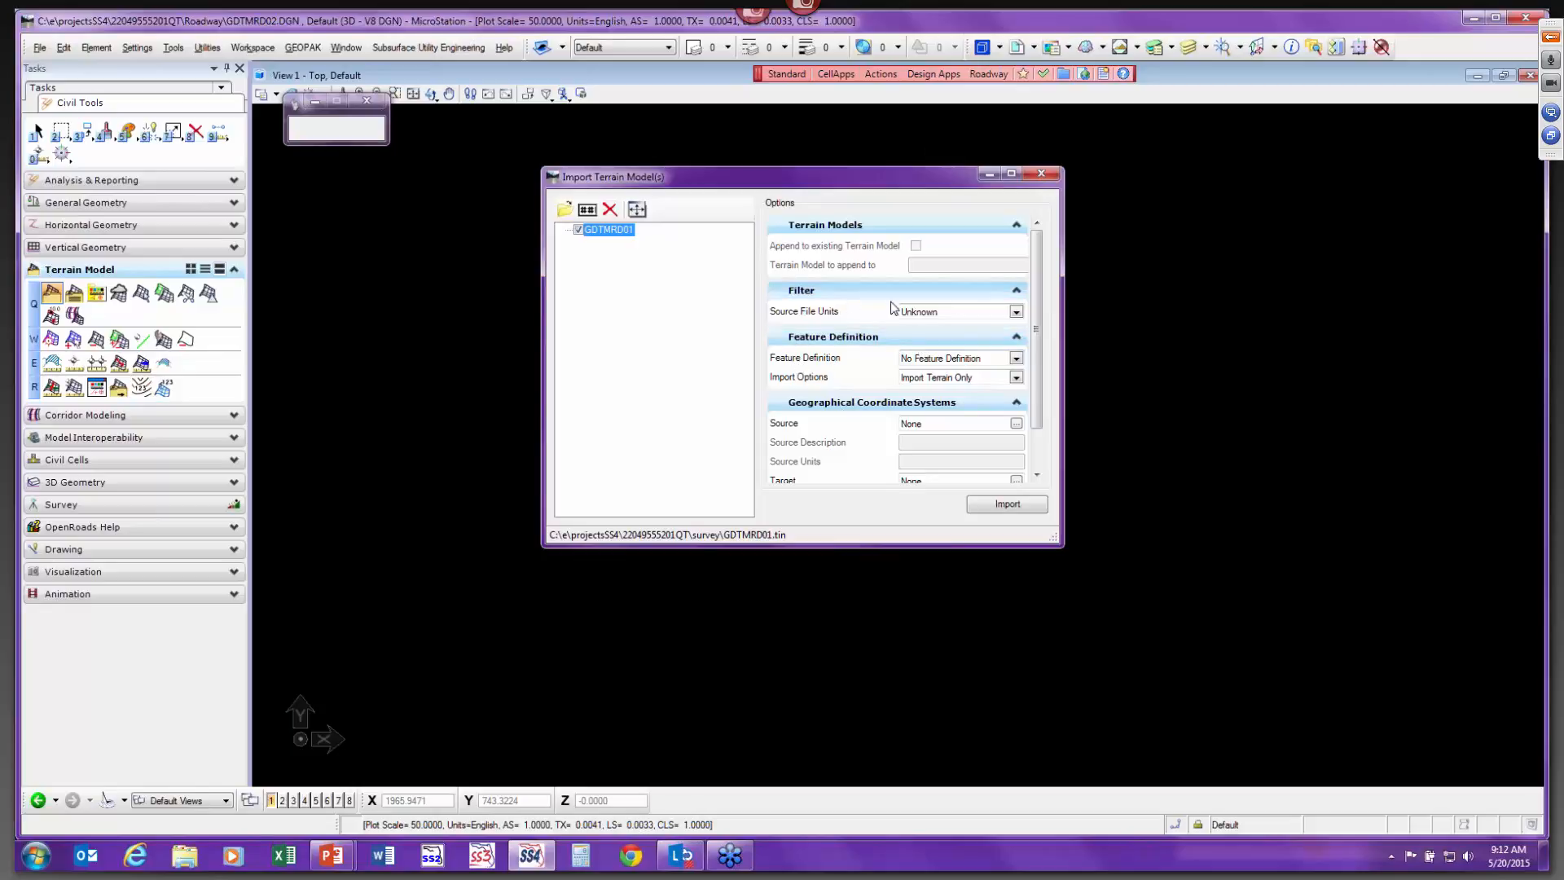
click(1017, 313)
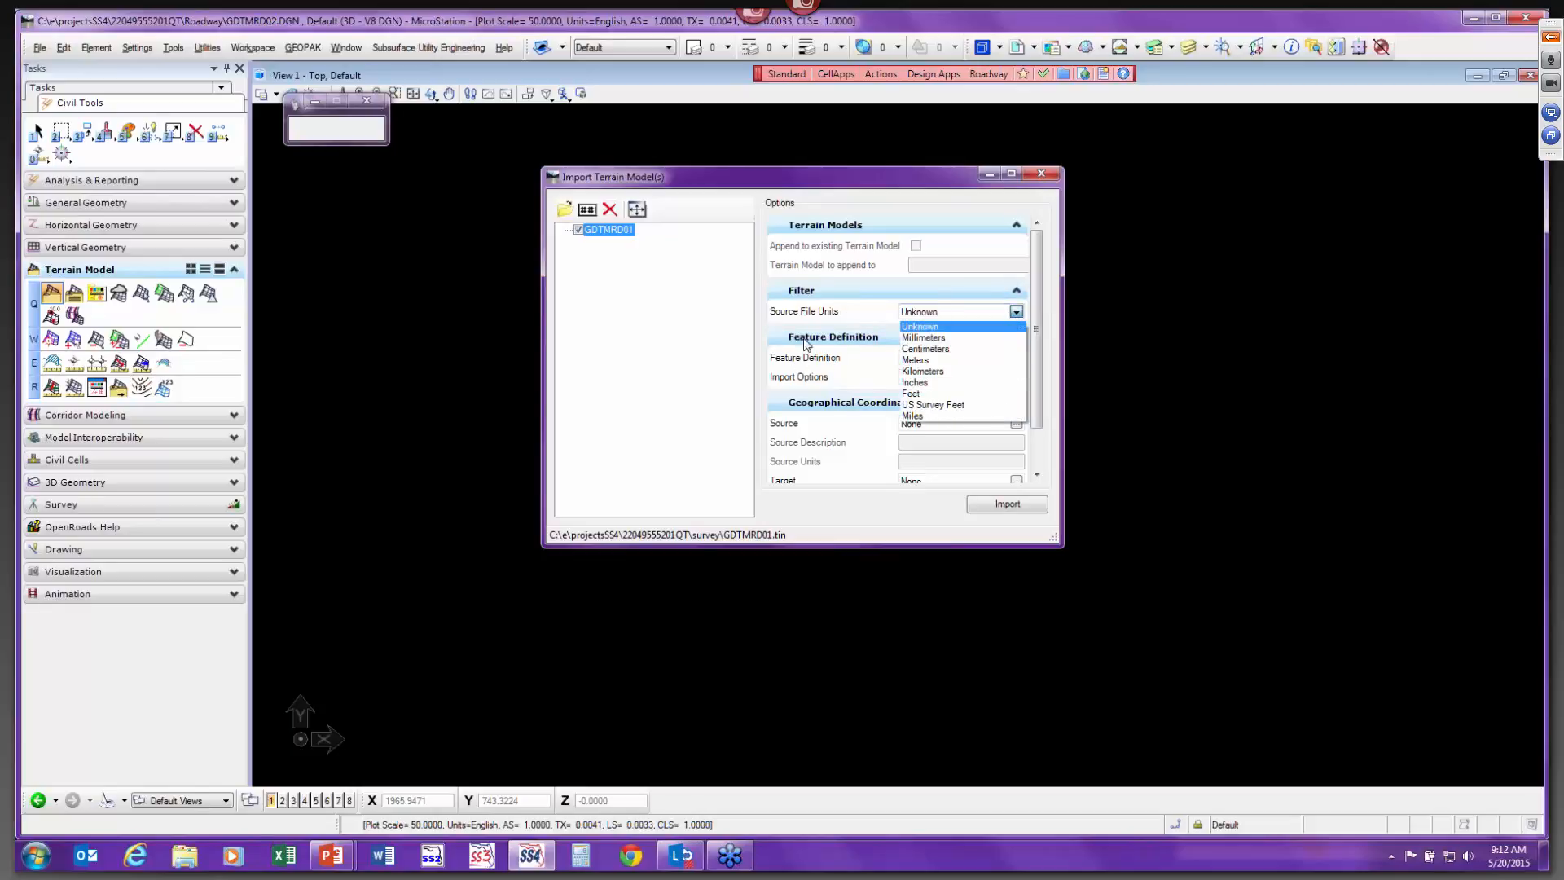
click(954, 406)
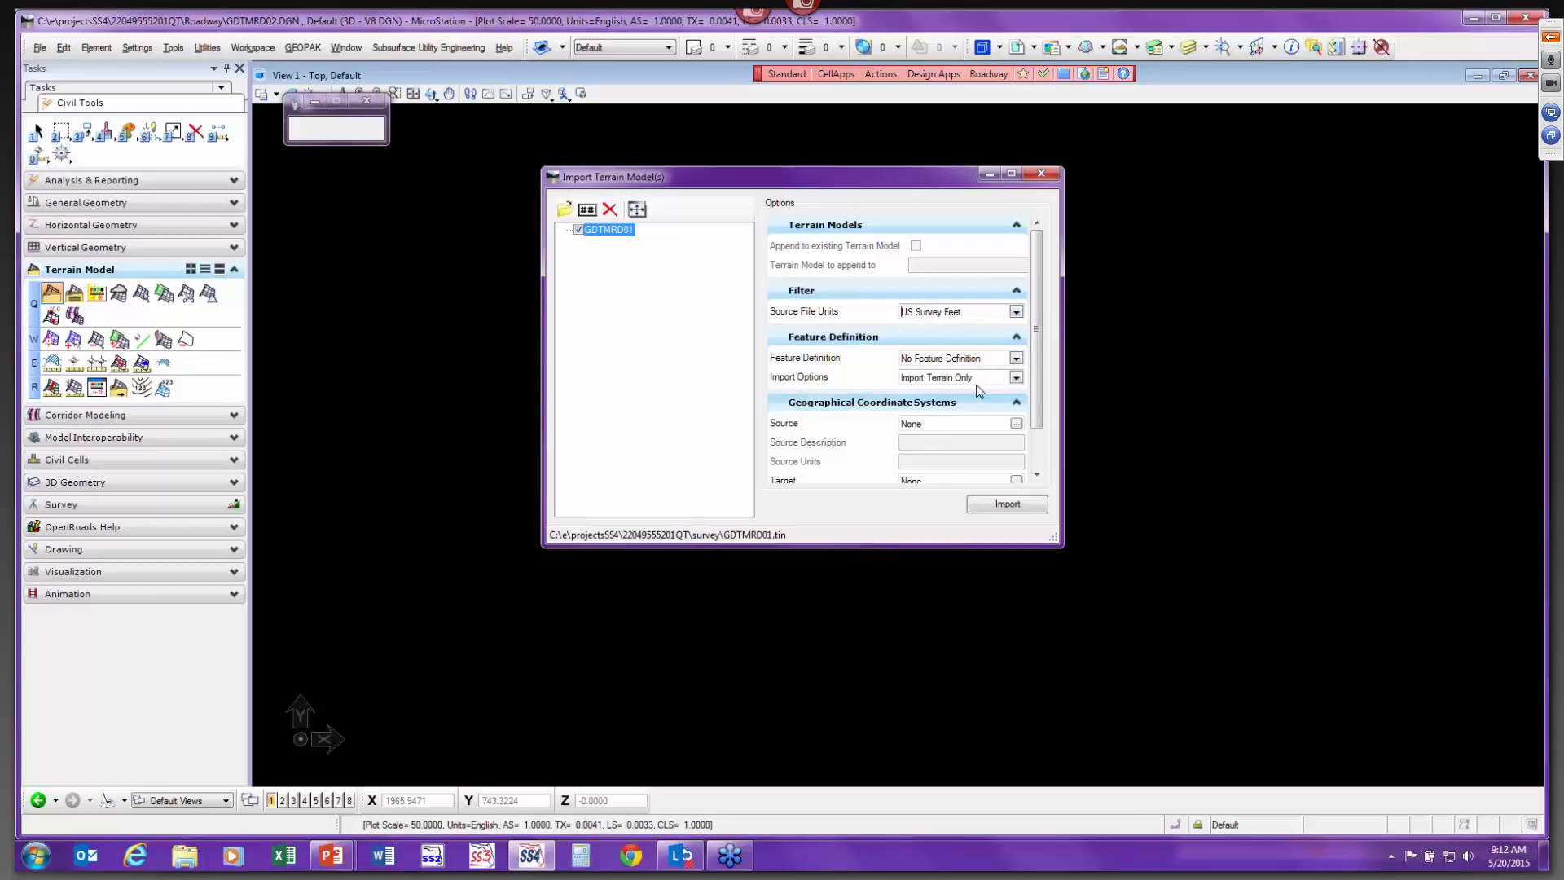
Set the feature definition to DtmExisting, import the terrain model, and close the import dialog.
click(1016, 359)
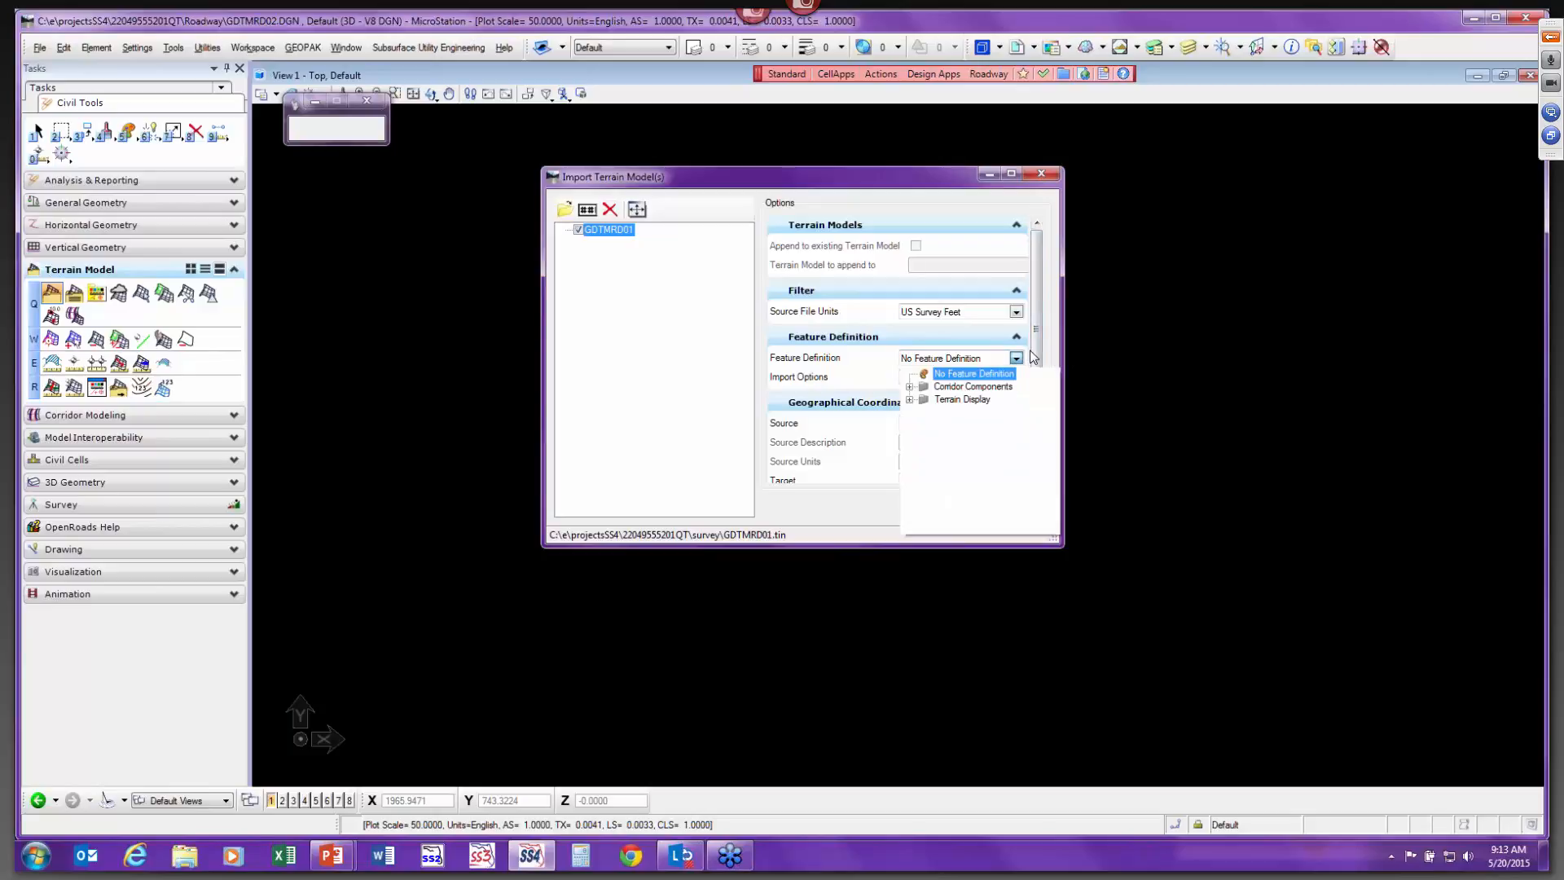
click(910, 400)
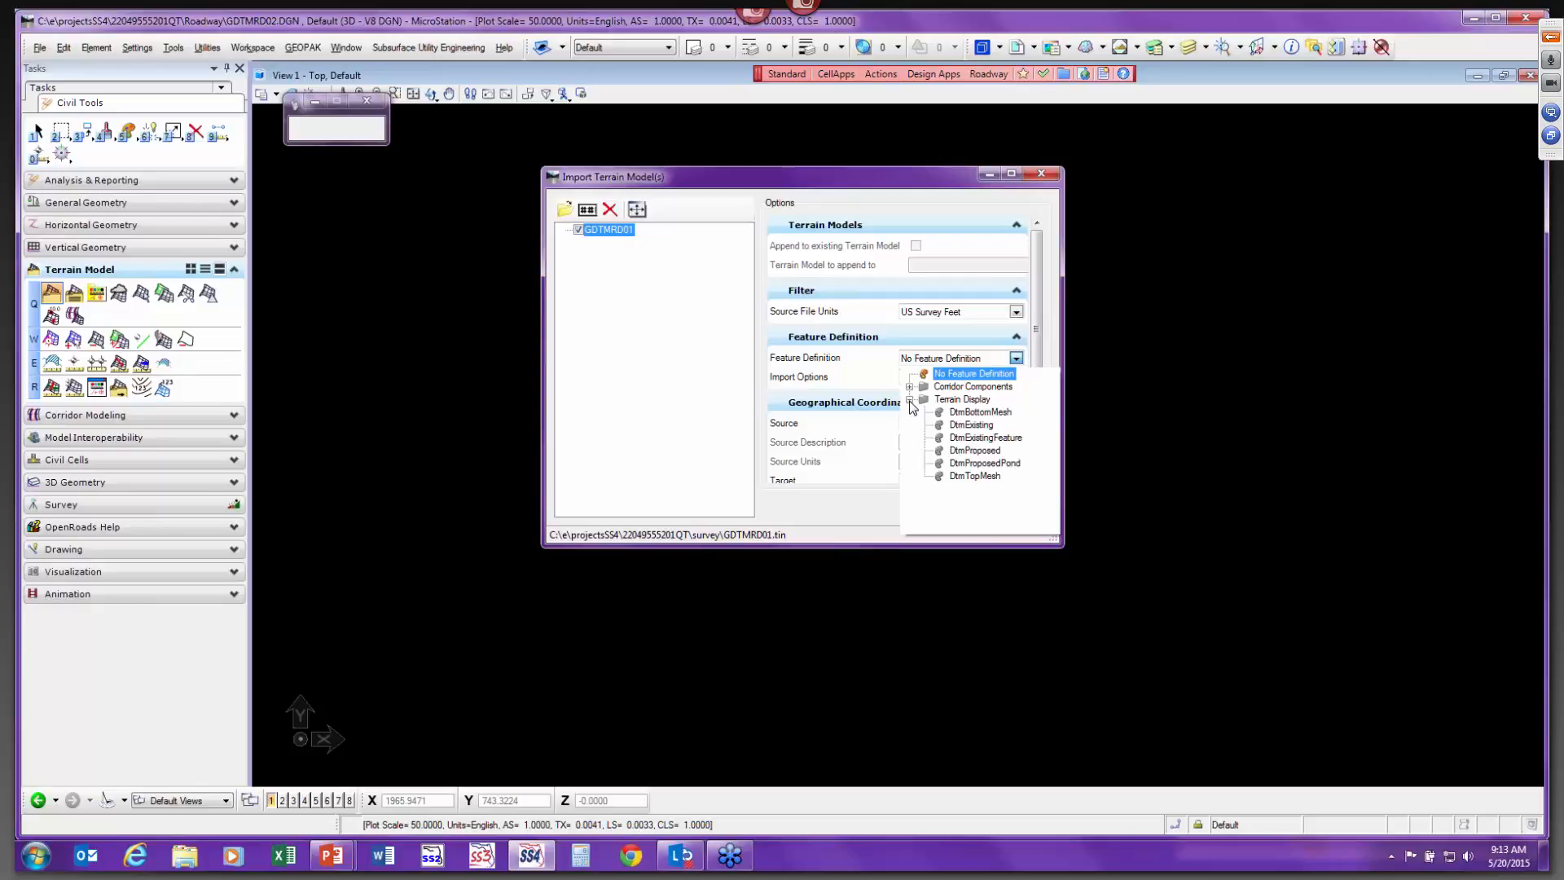
click(974, 426)
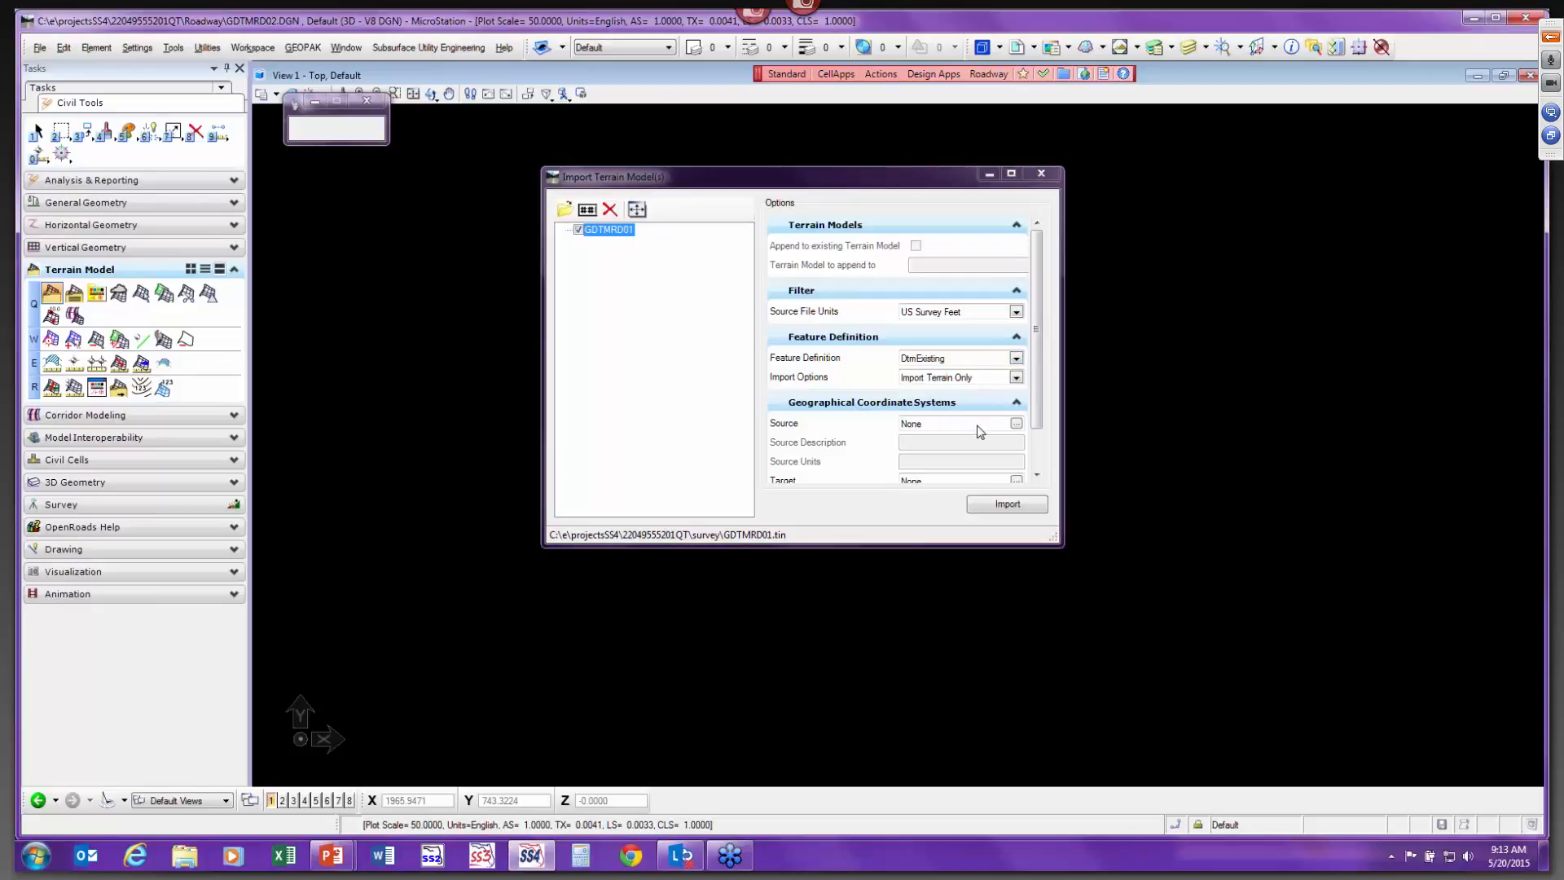
click(1008, 506)
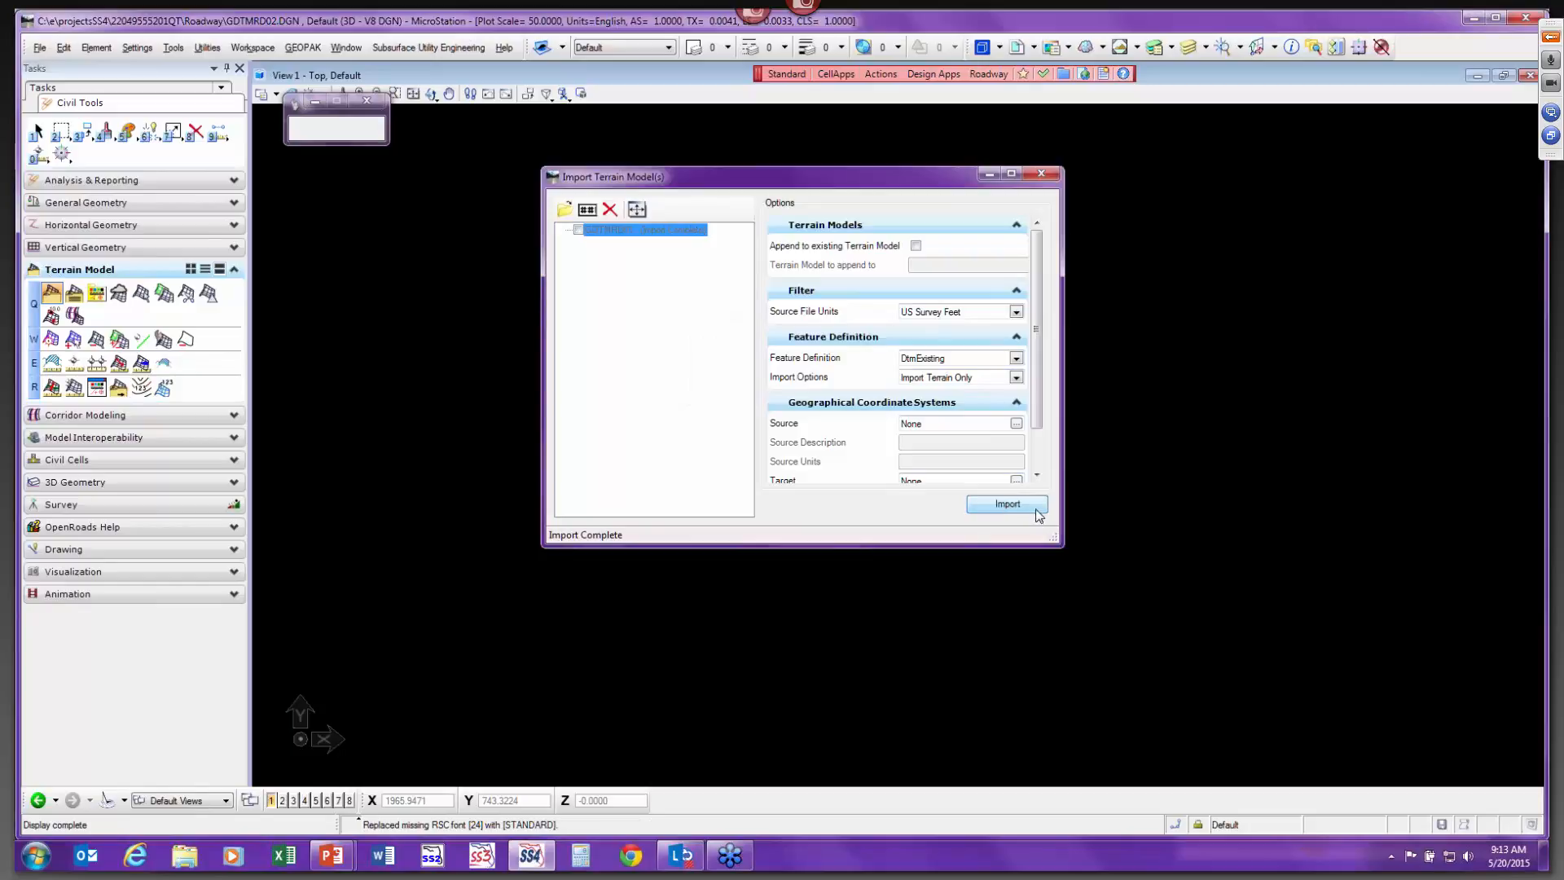
click(1041, 174)
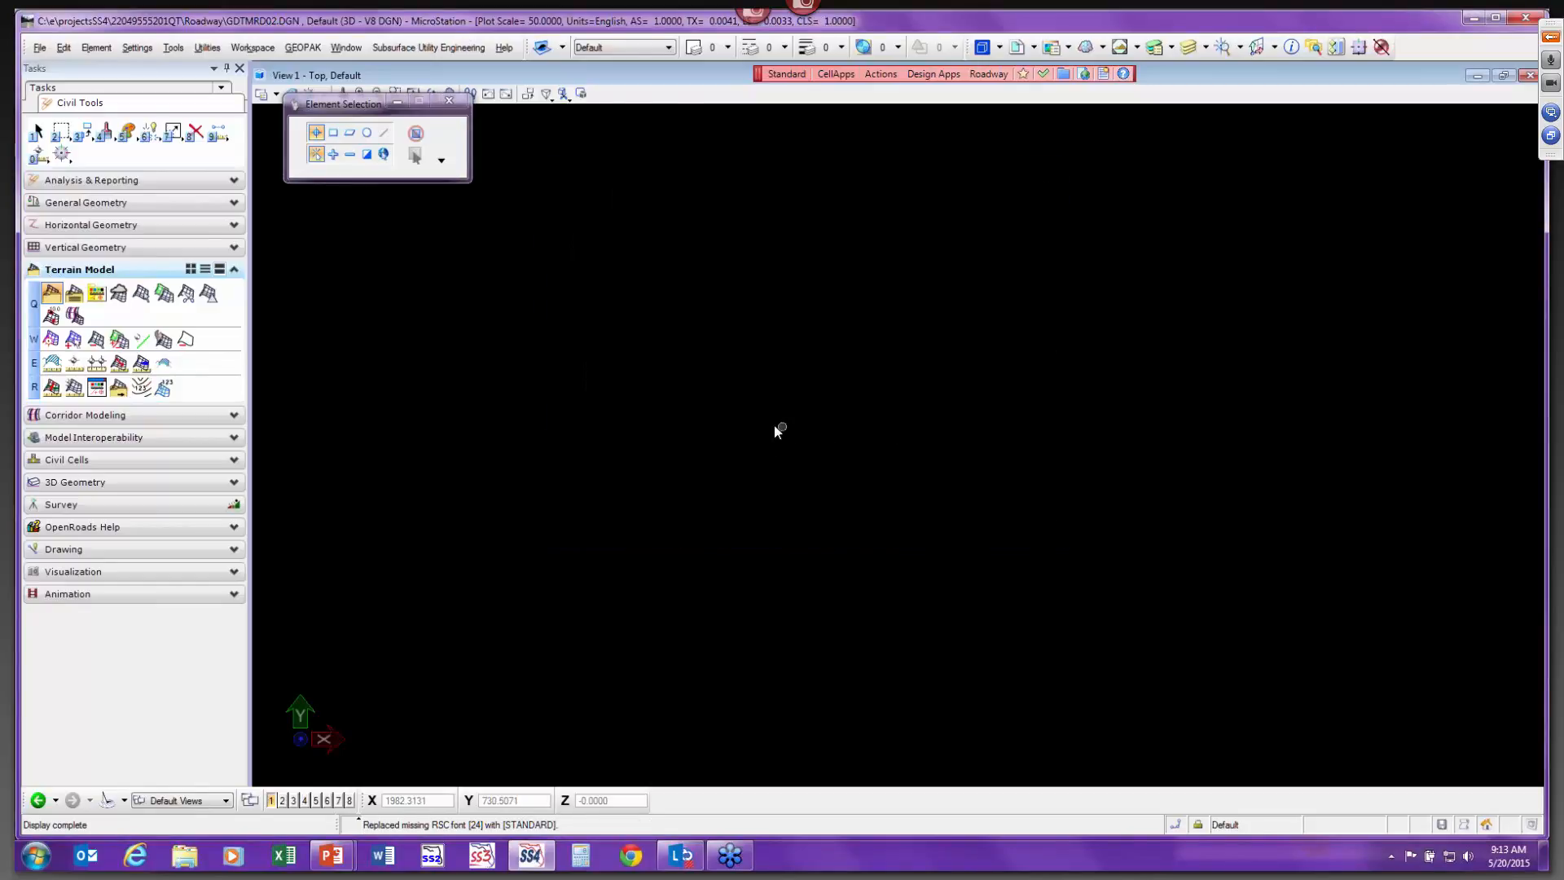
Fit the view to the imported terrain and review it in the Contours and Default view groups.
drag(349, 104, 345, 144)
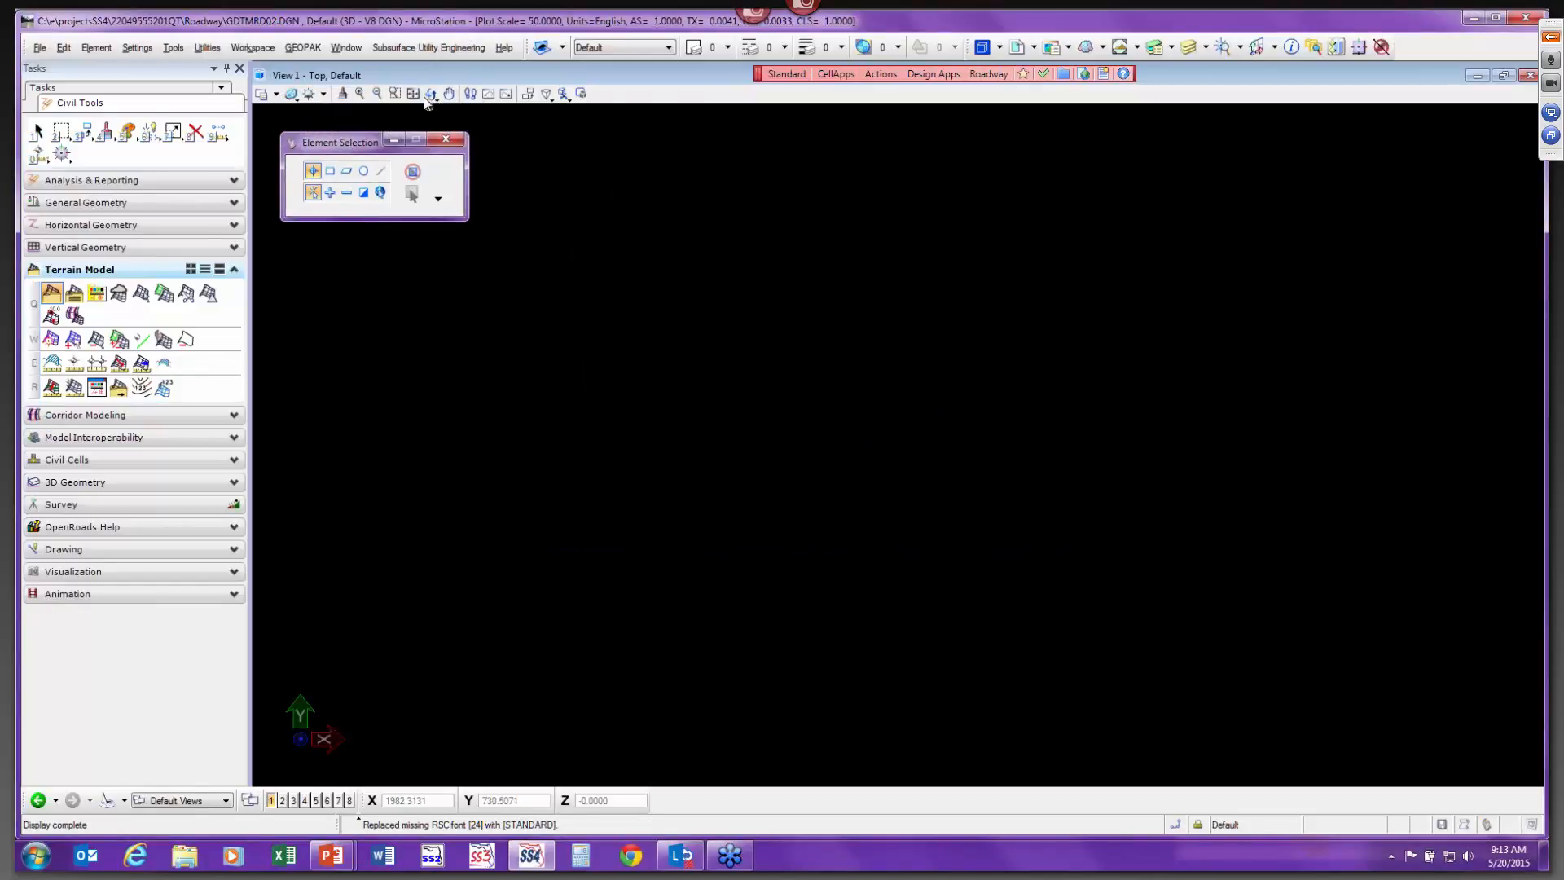
click(413, 94)
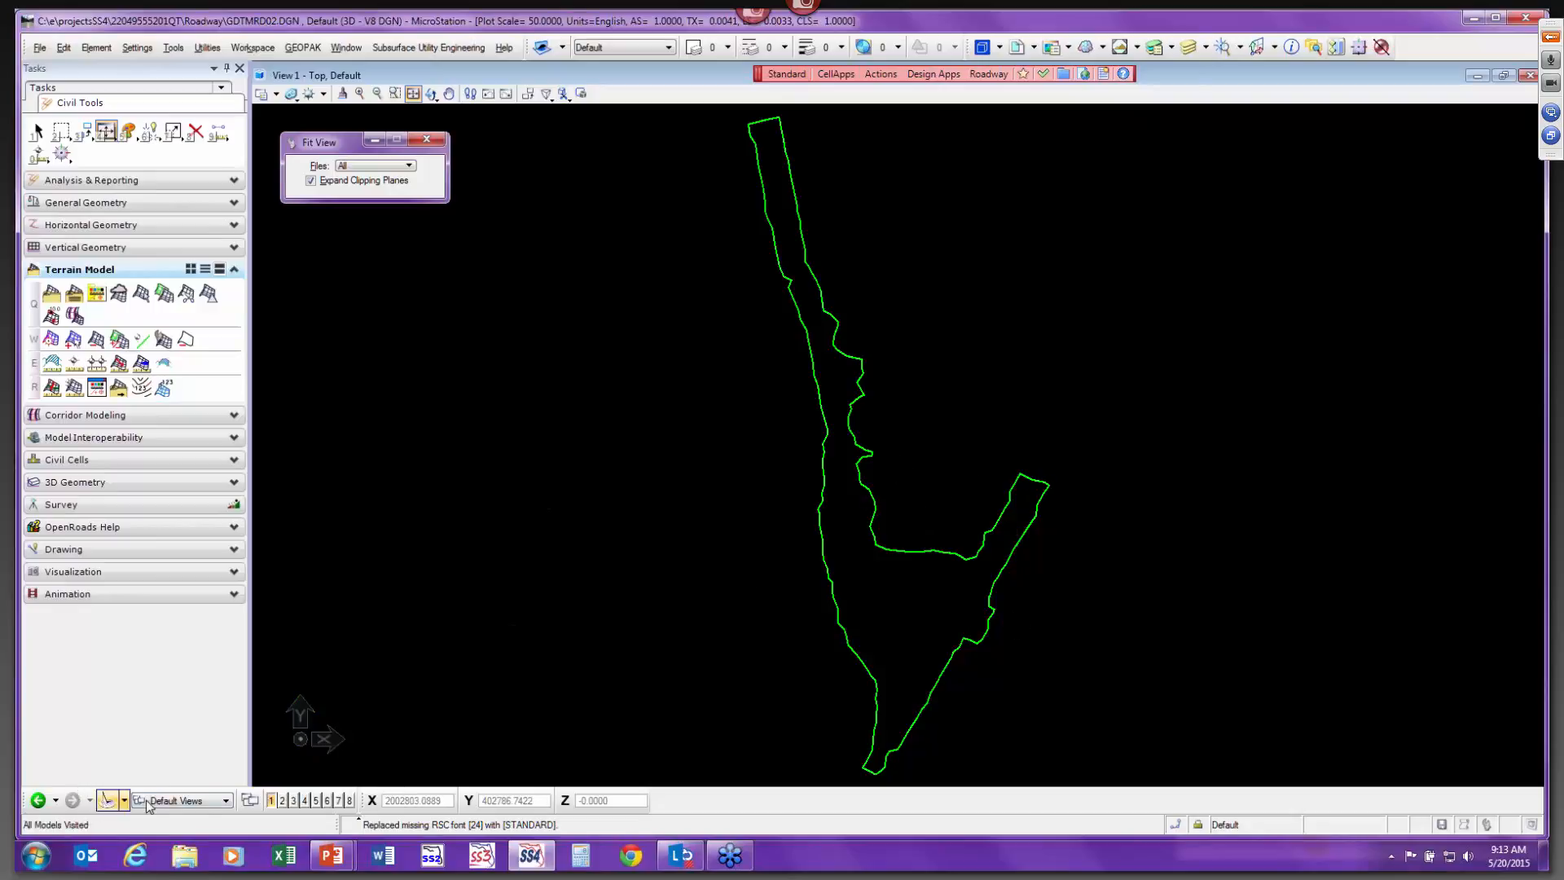
click(196, 801)
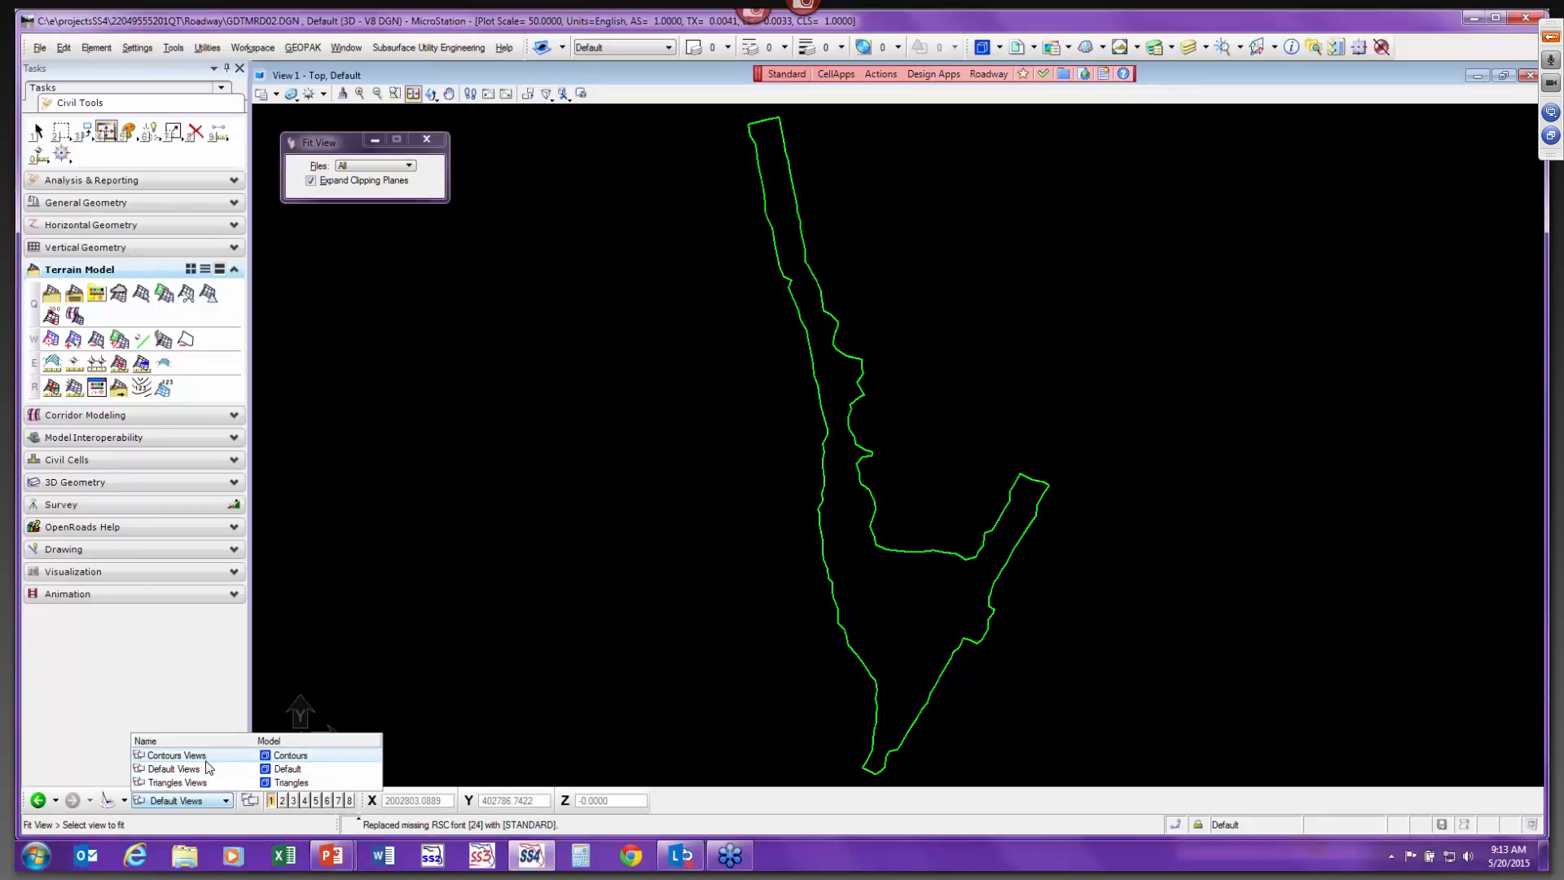
click(207, 759)
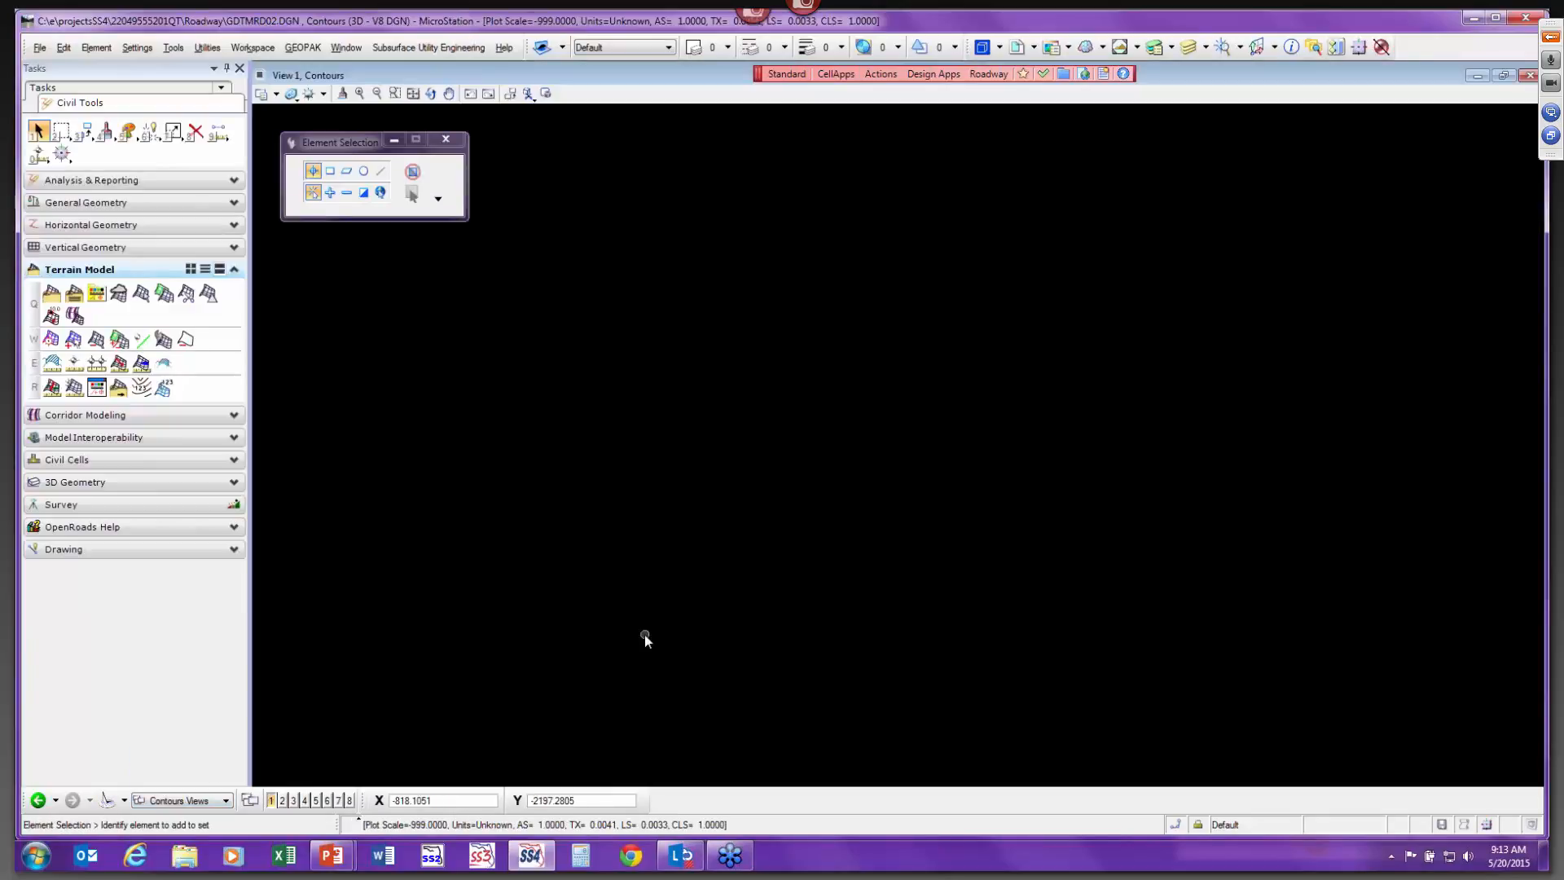
click(196, 801)
click(187, 770)
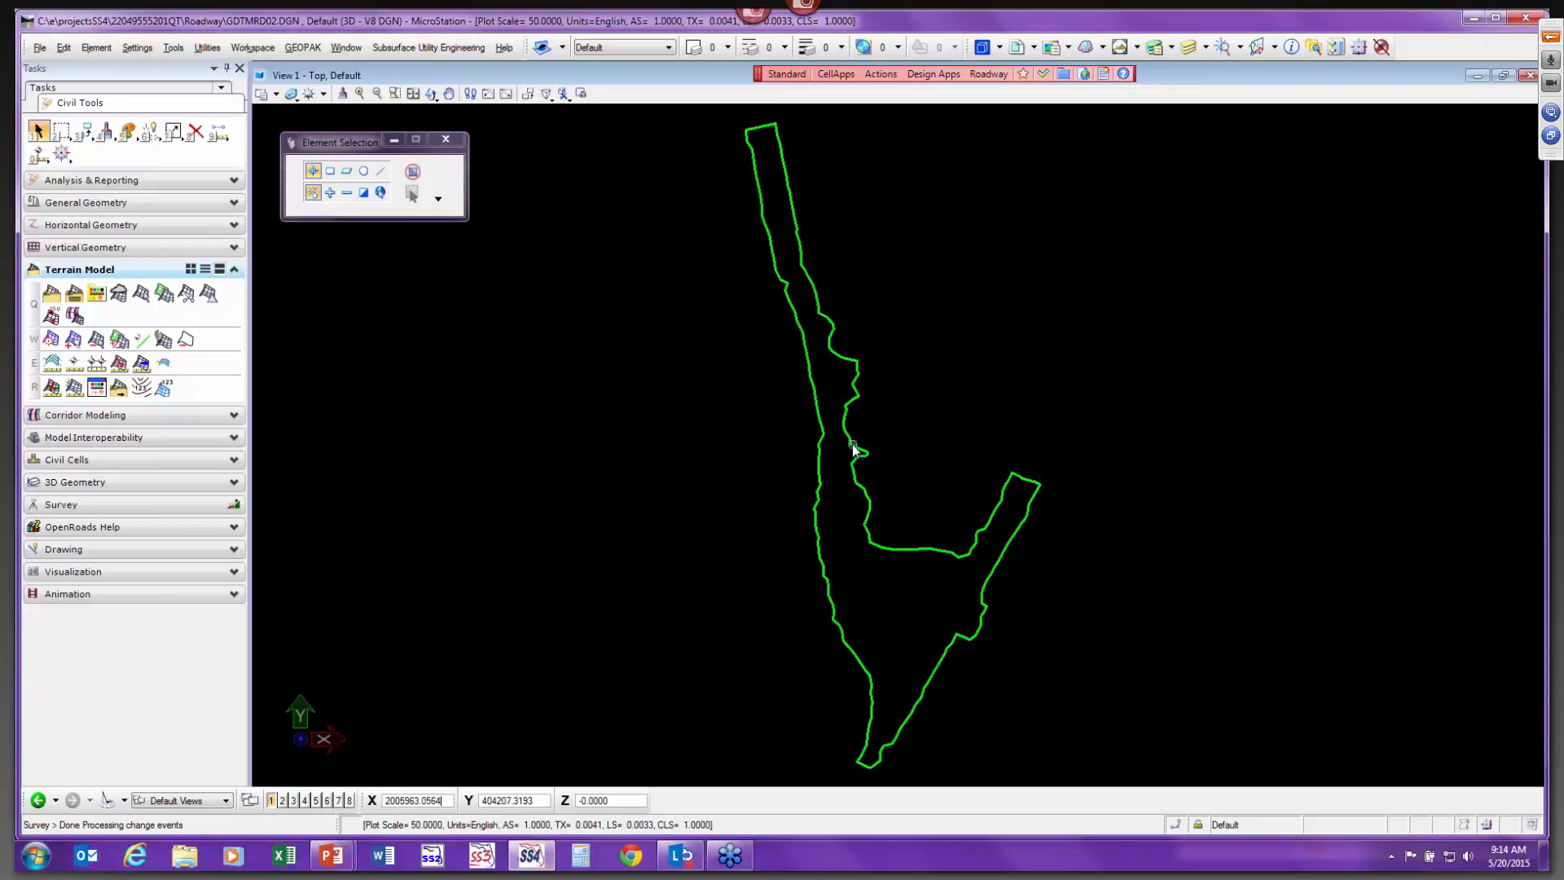
Copy the Default model into a new model named ECSO with a new description.
click(983, 49)
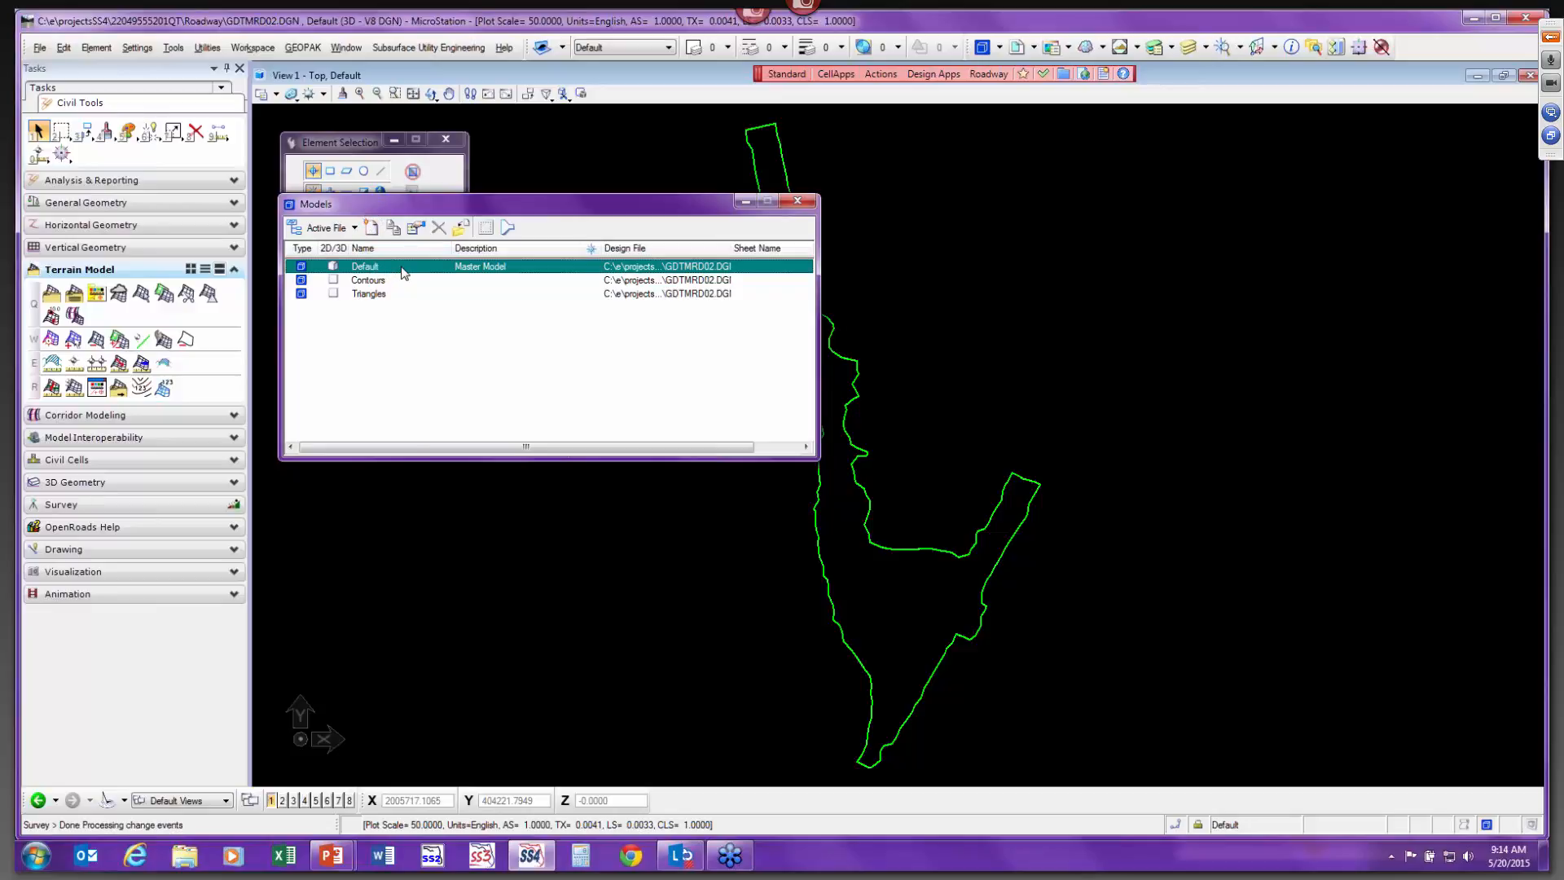
right_click(404, 272)
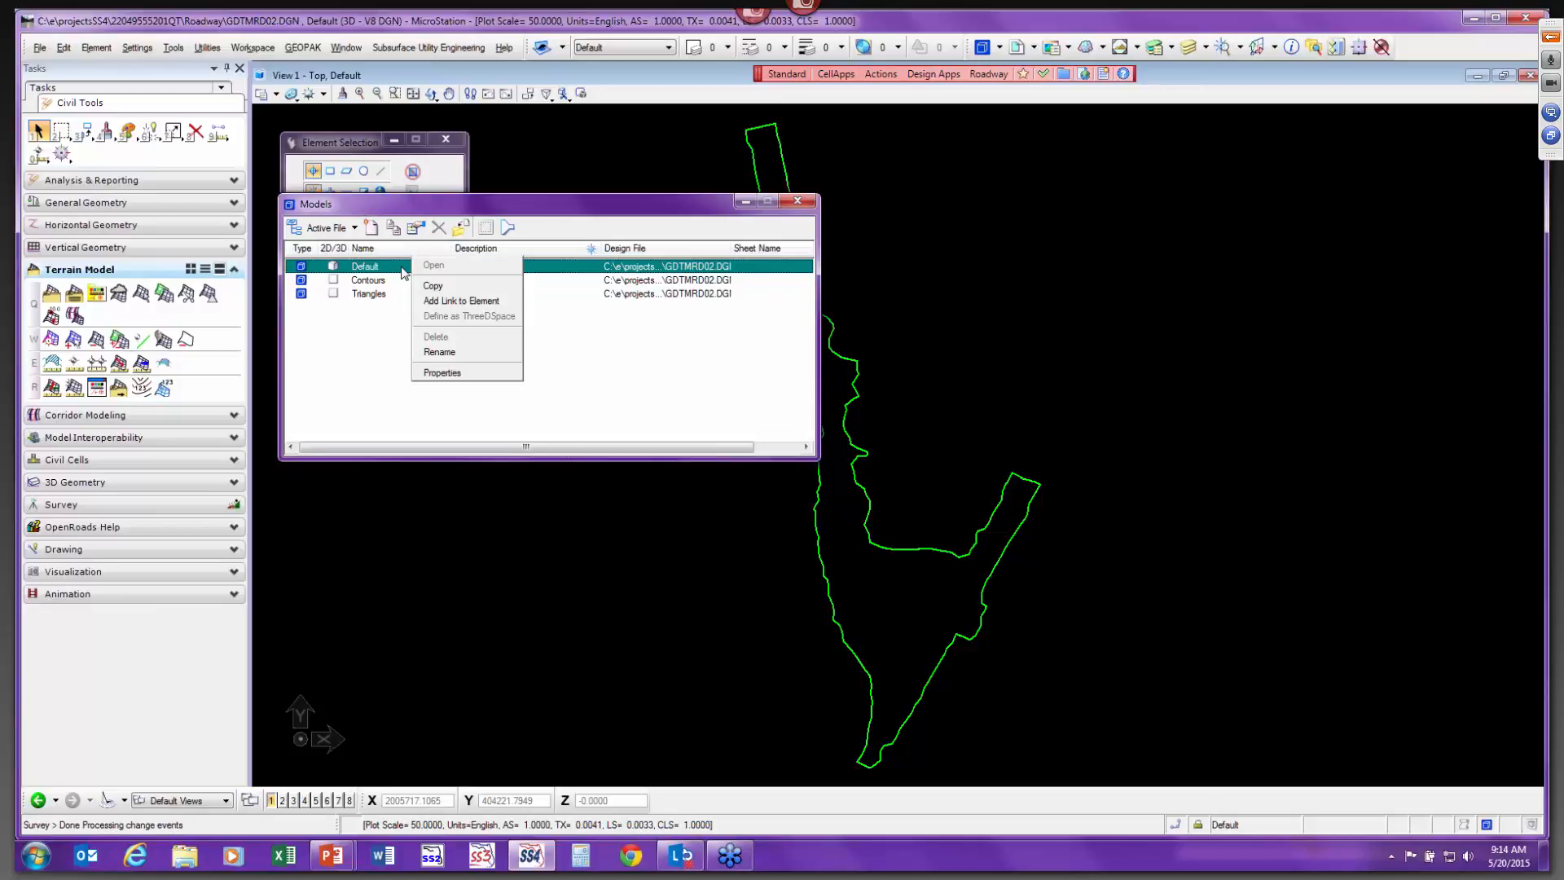
click(433, 285)
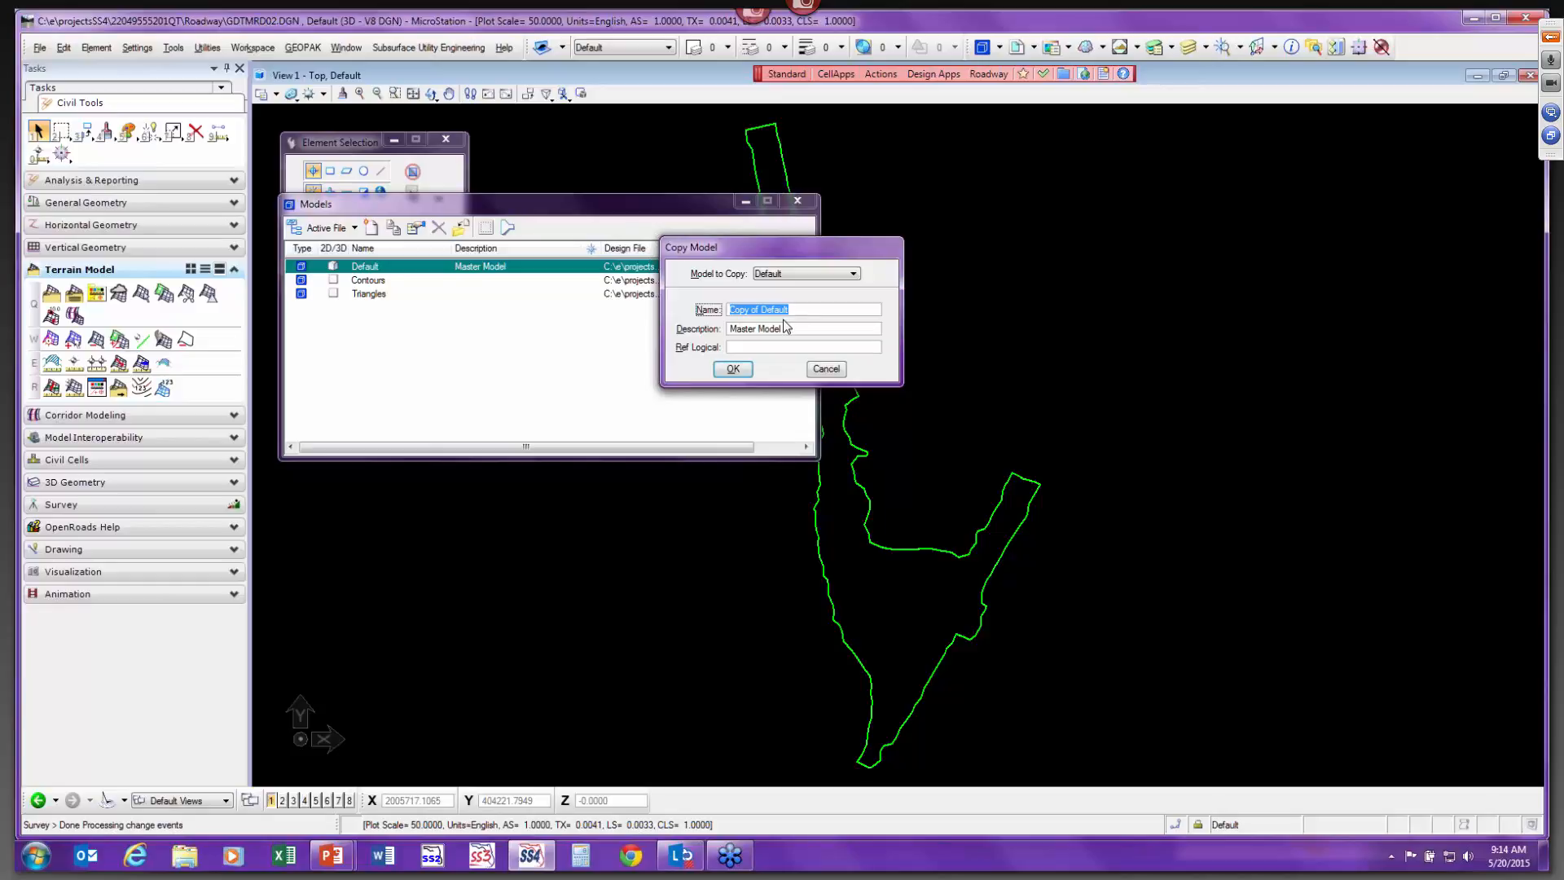
text(ECSO)
key(Tab)
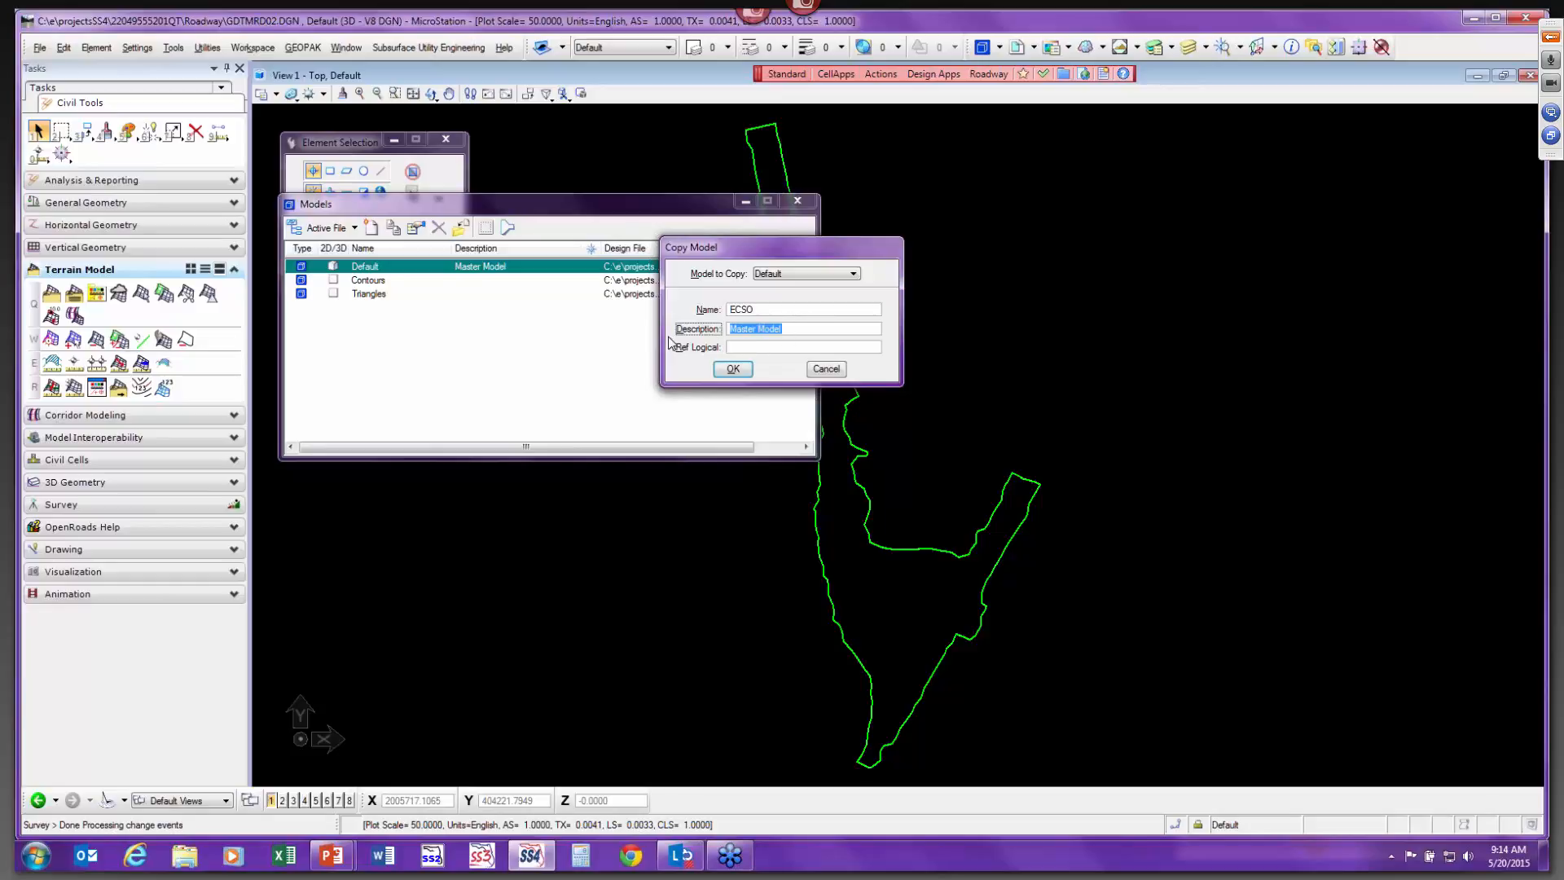
key(Delete)
text(Test)
click(732, 369)
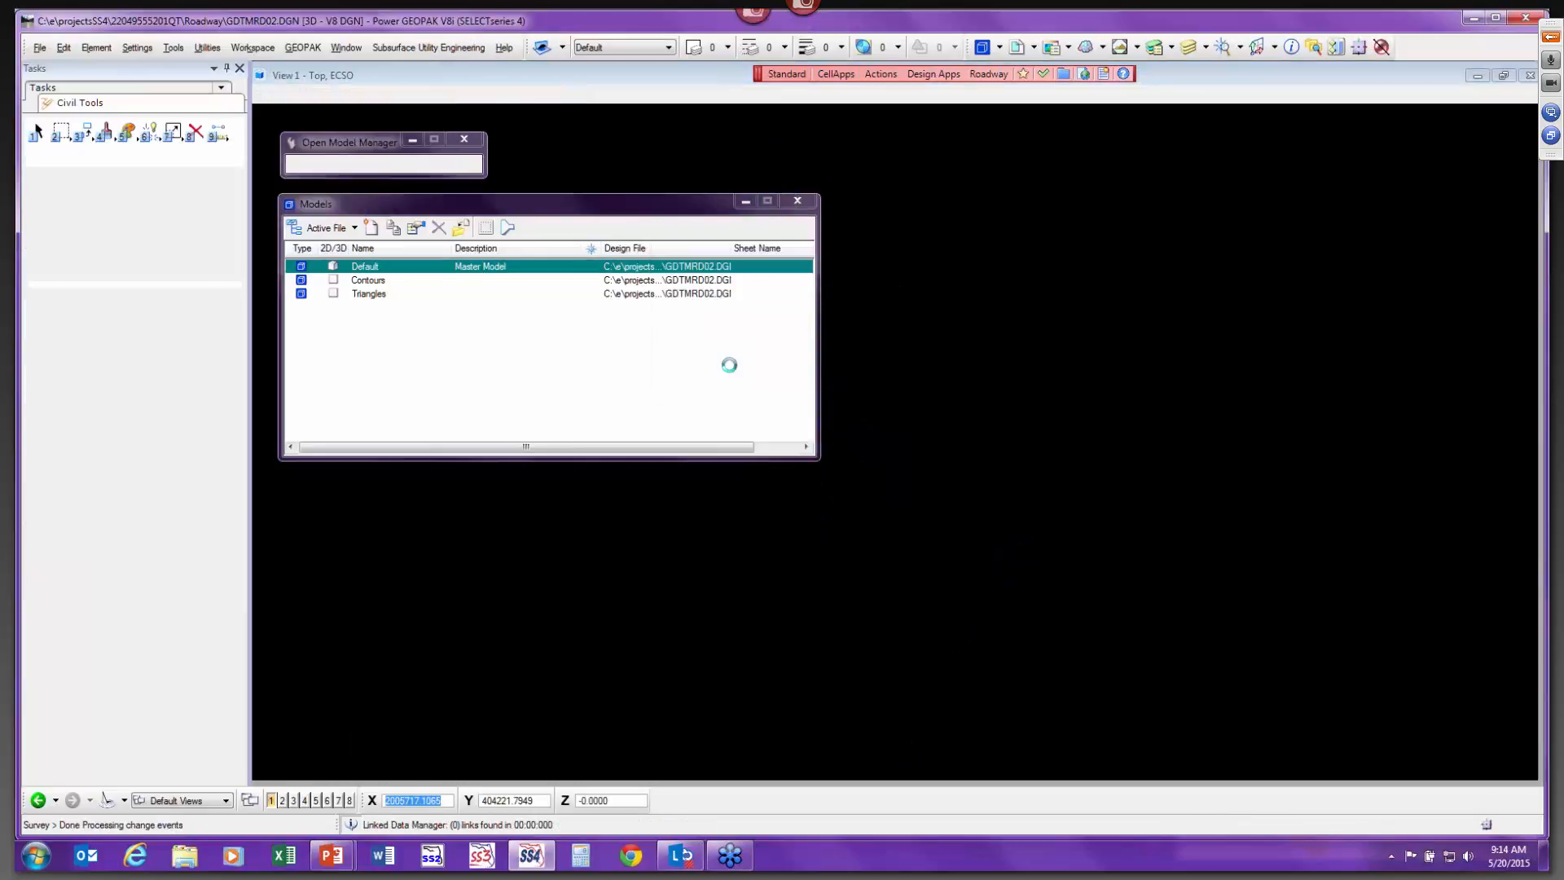
middle_click(1087, 400)
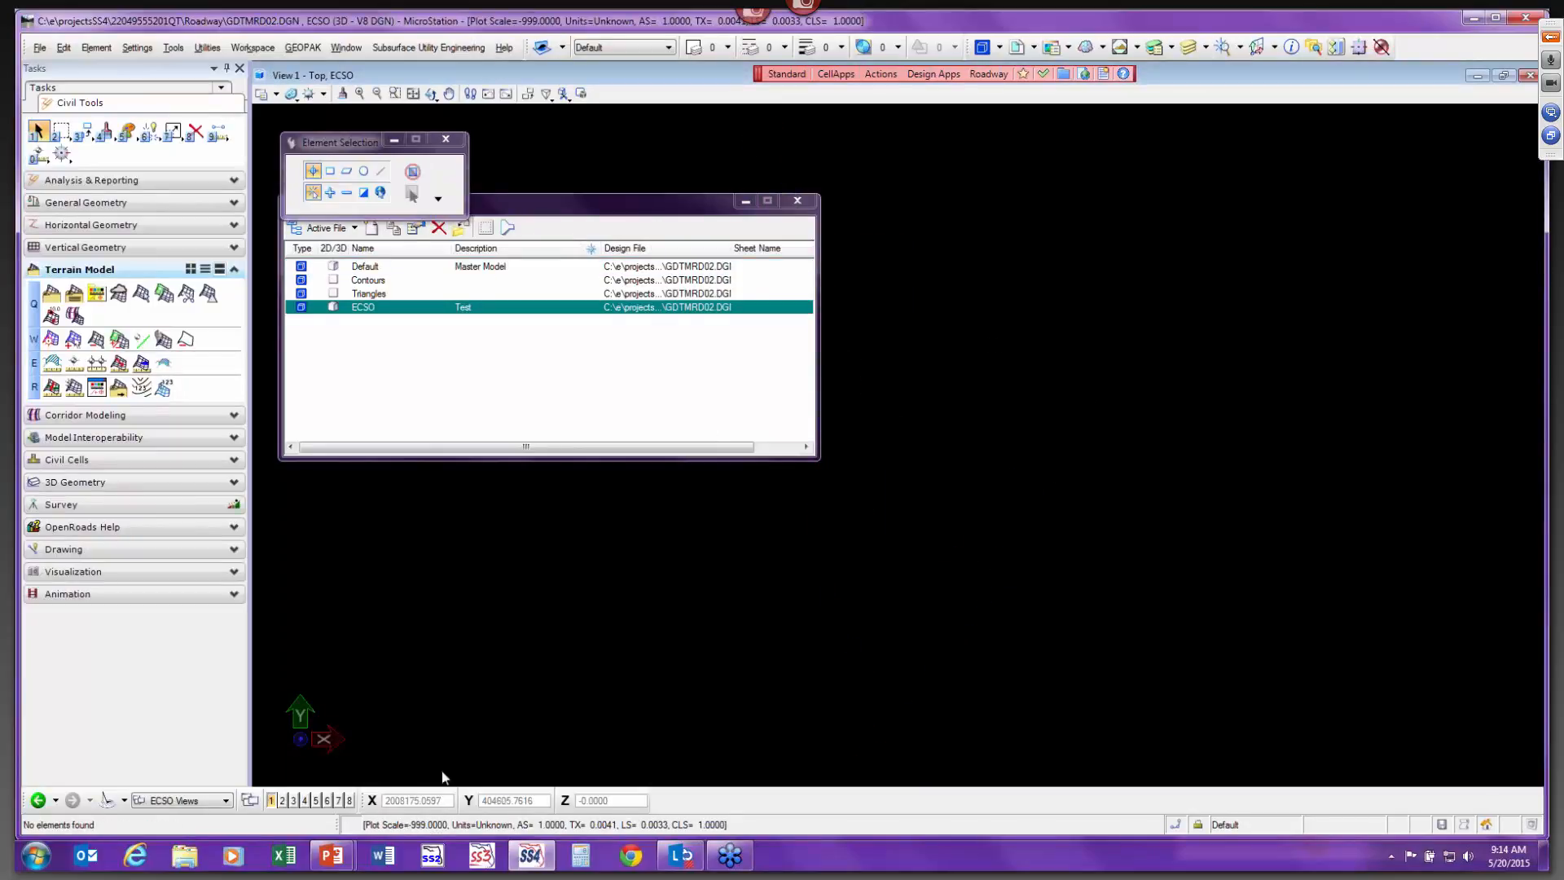
click(413, 93)
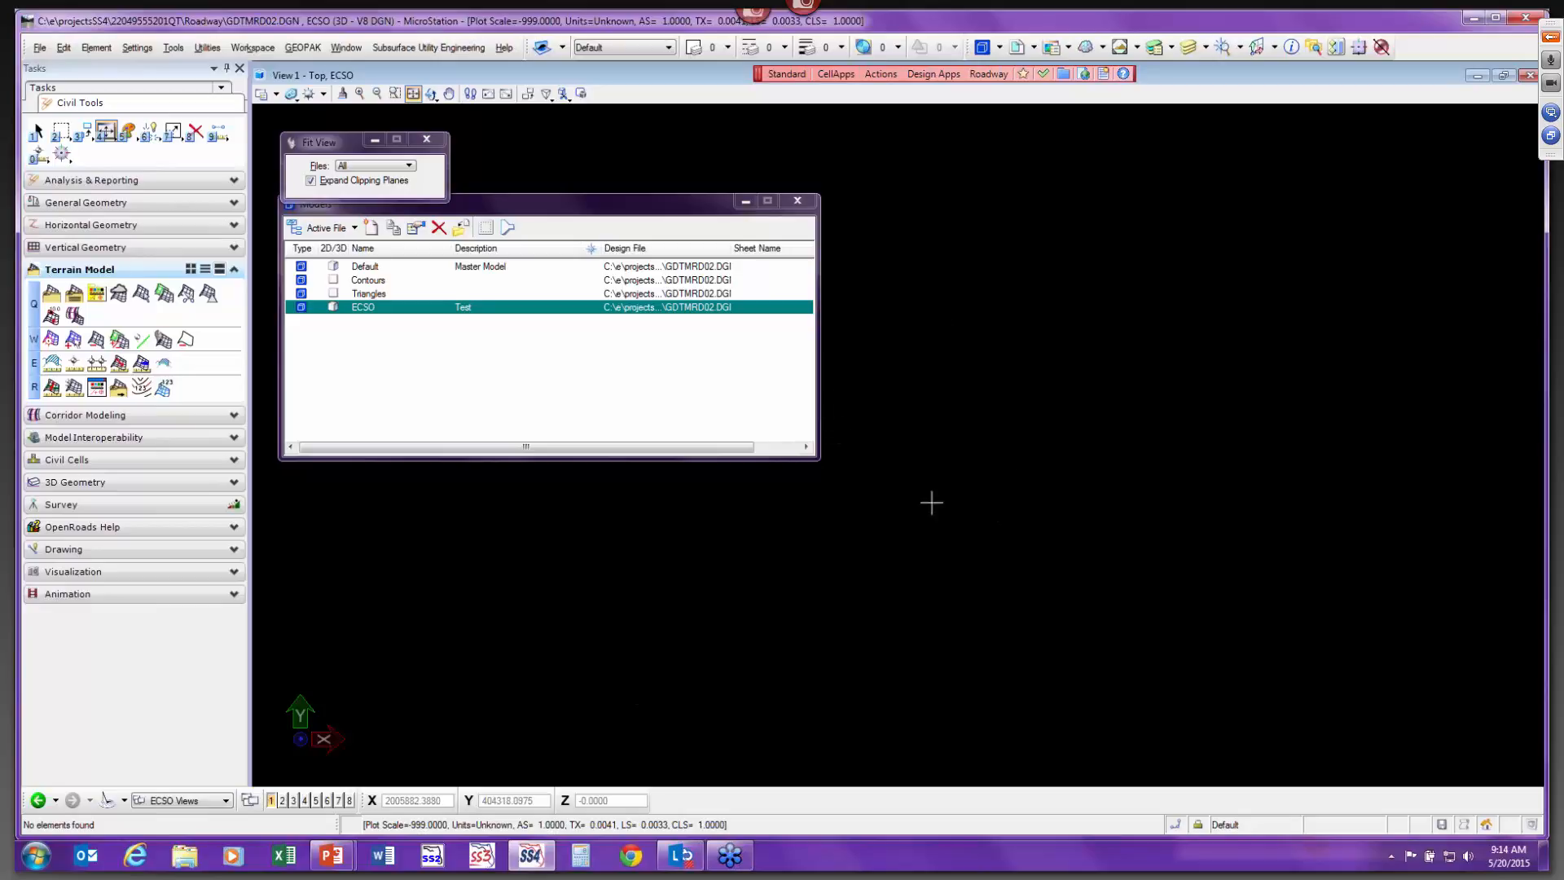
click(395, 271)
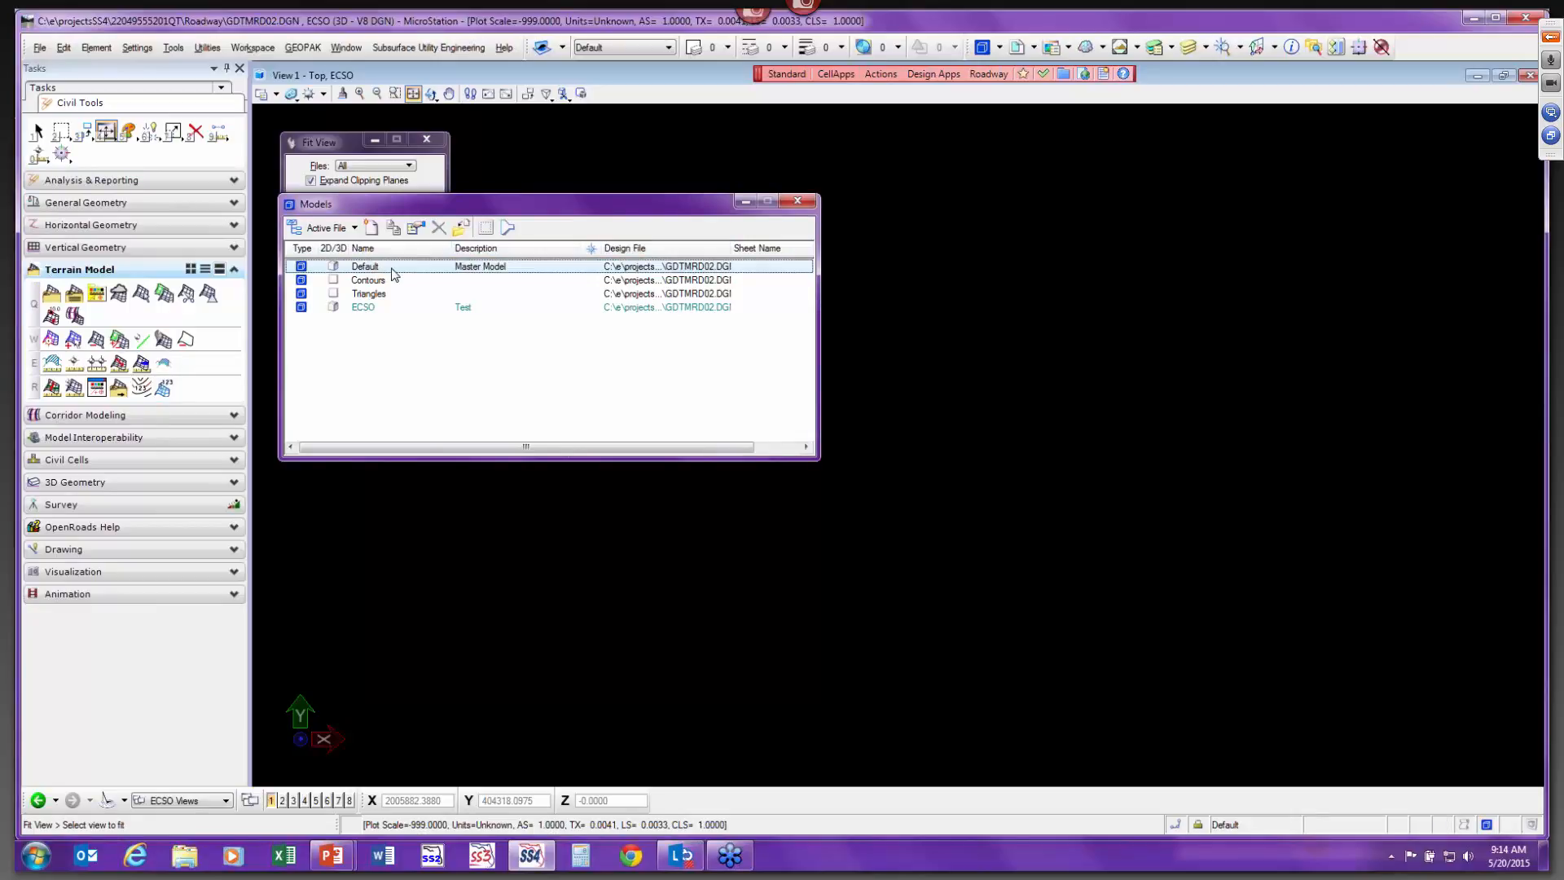
click(392, 269)
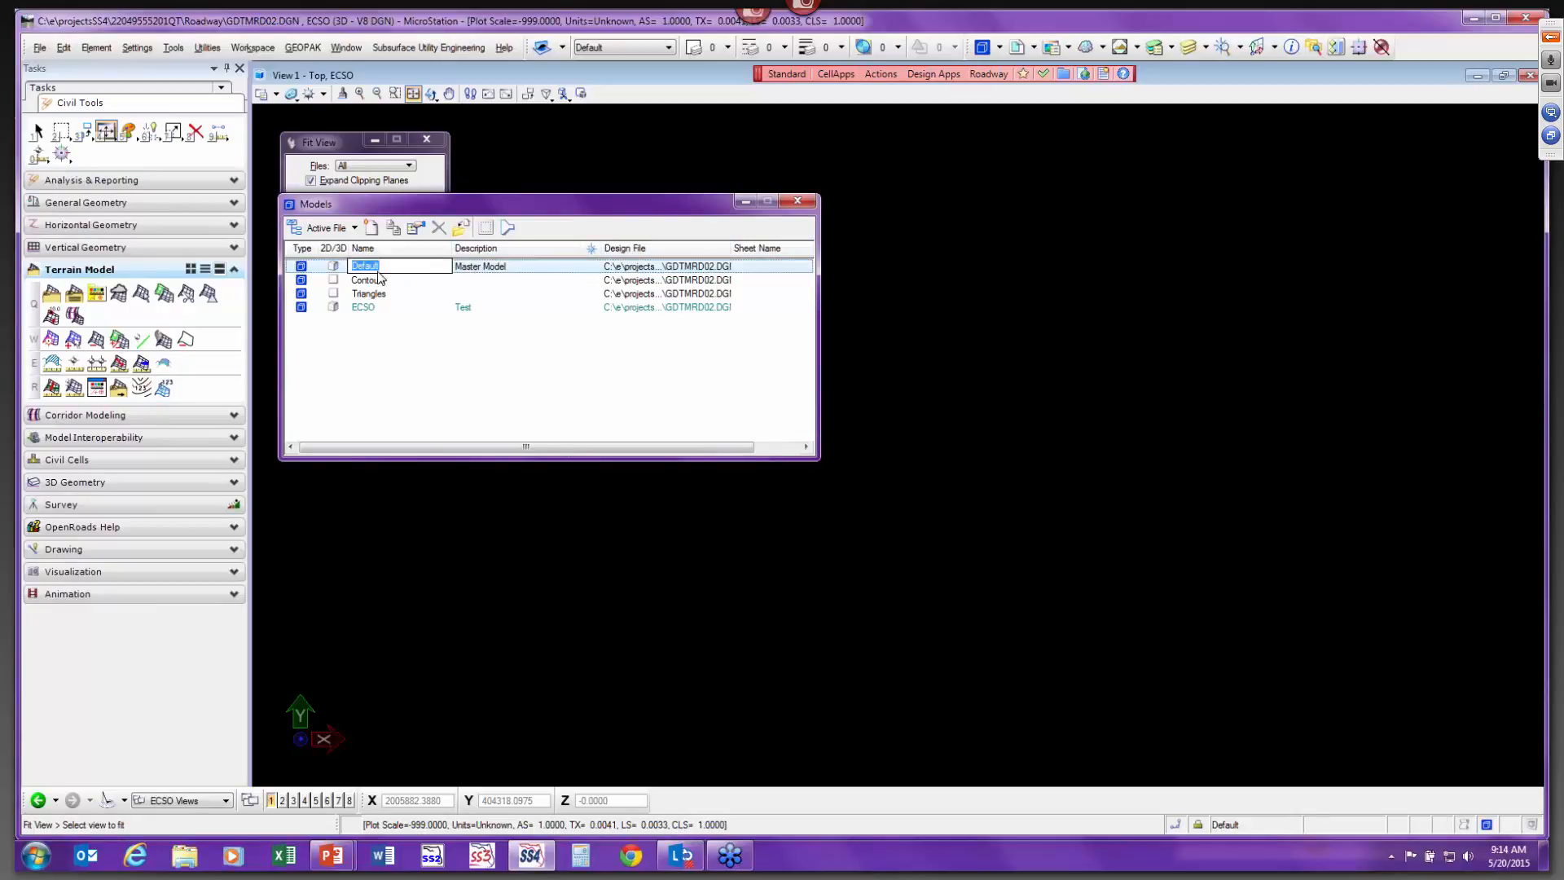
click(441, 344)
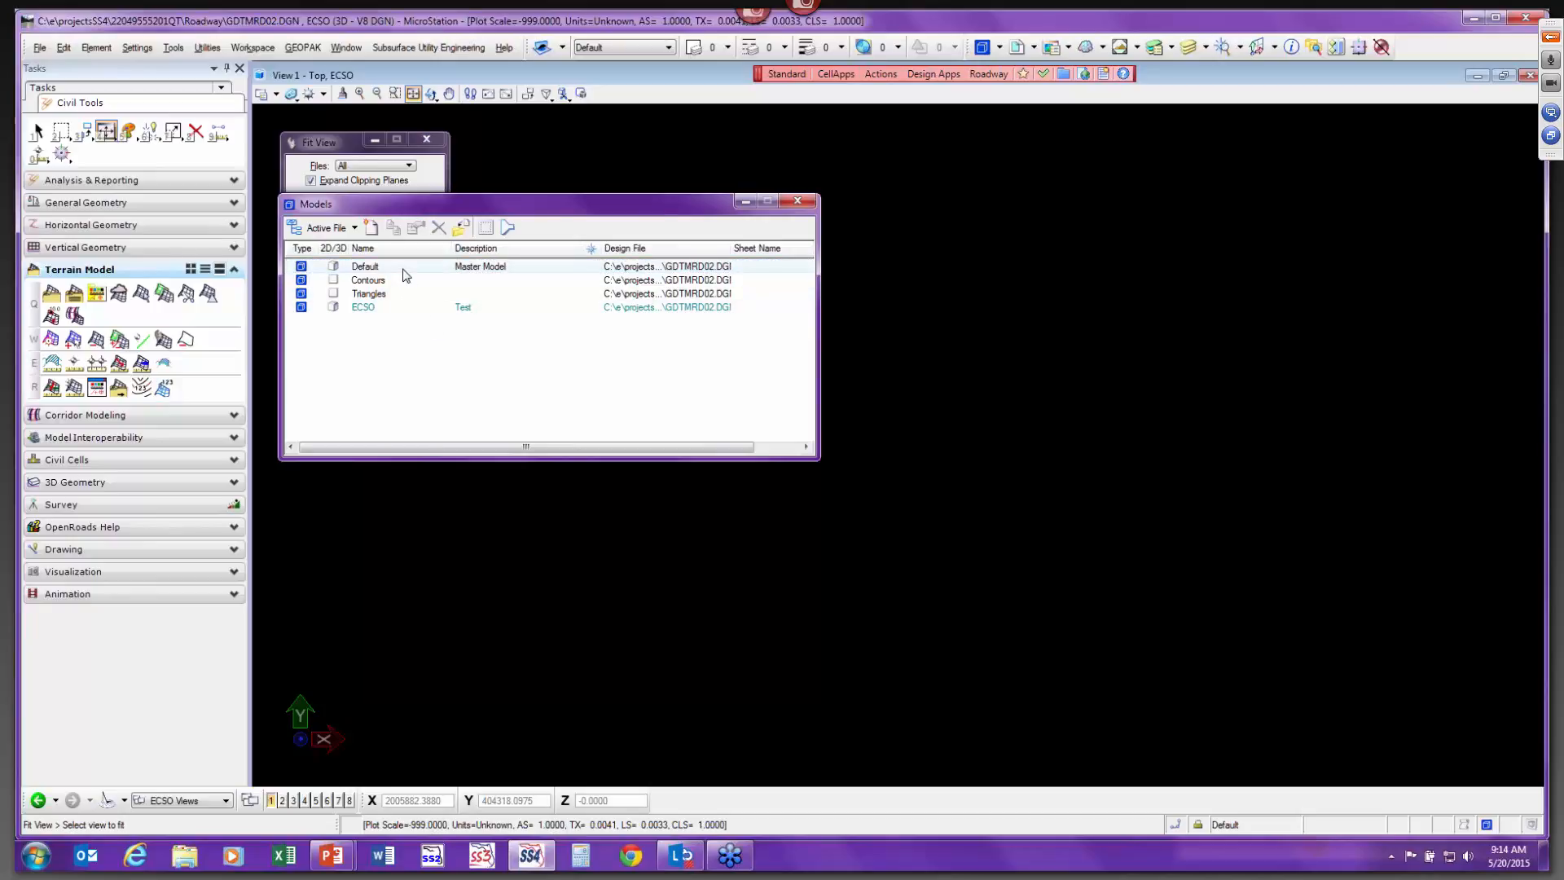
click(405, 276)
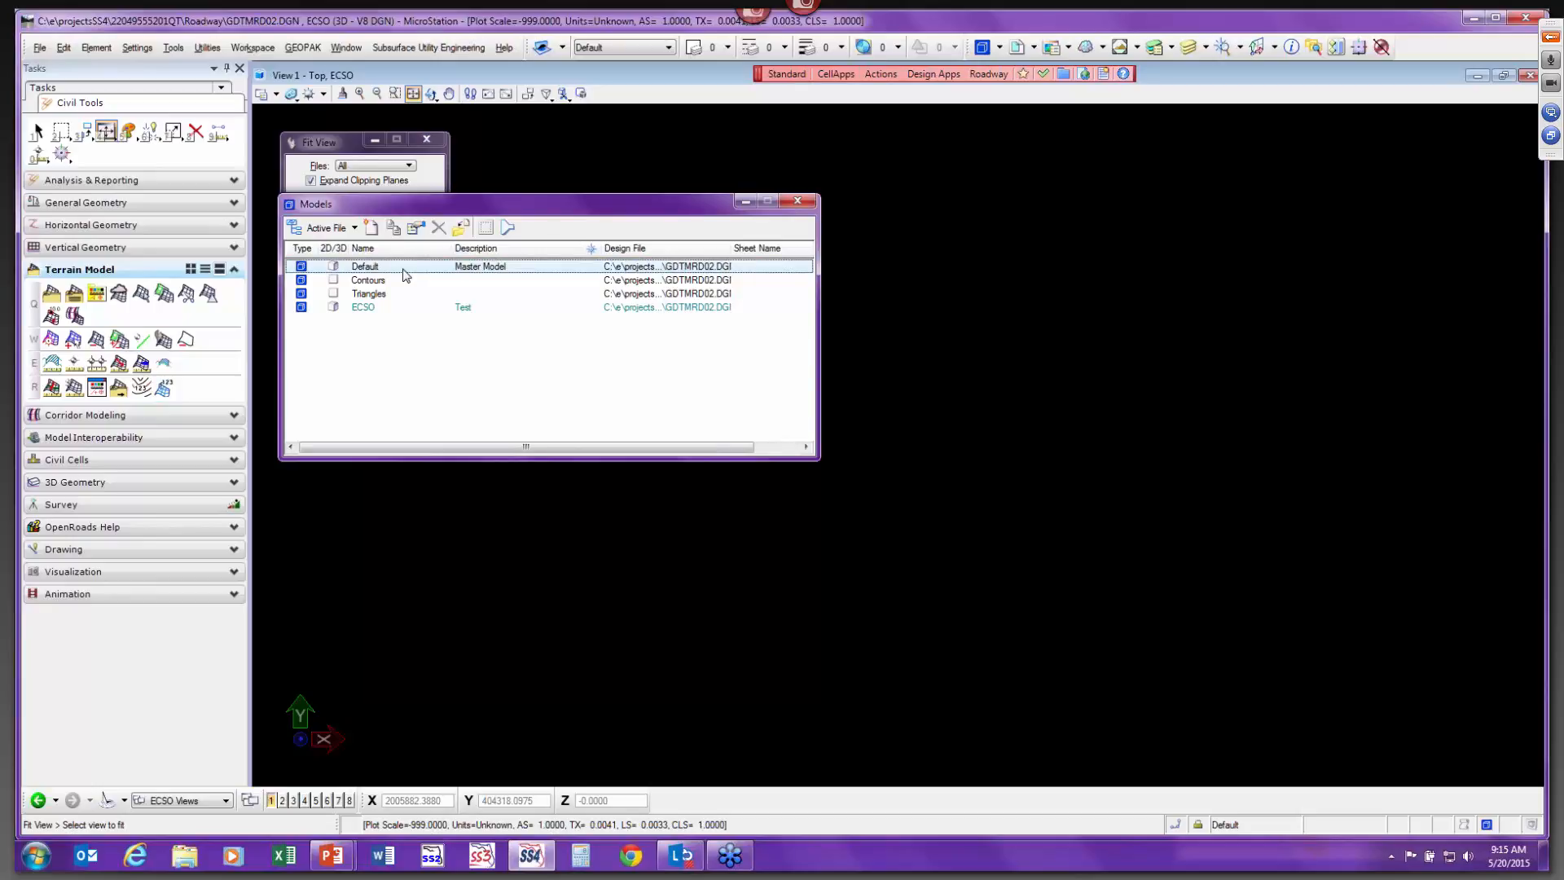
click(402, 310)
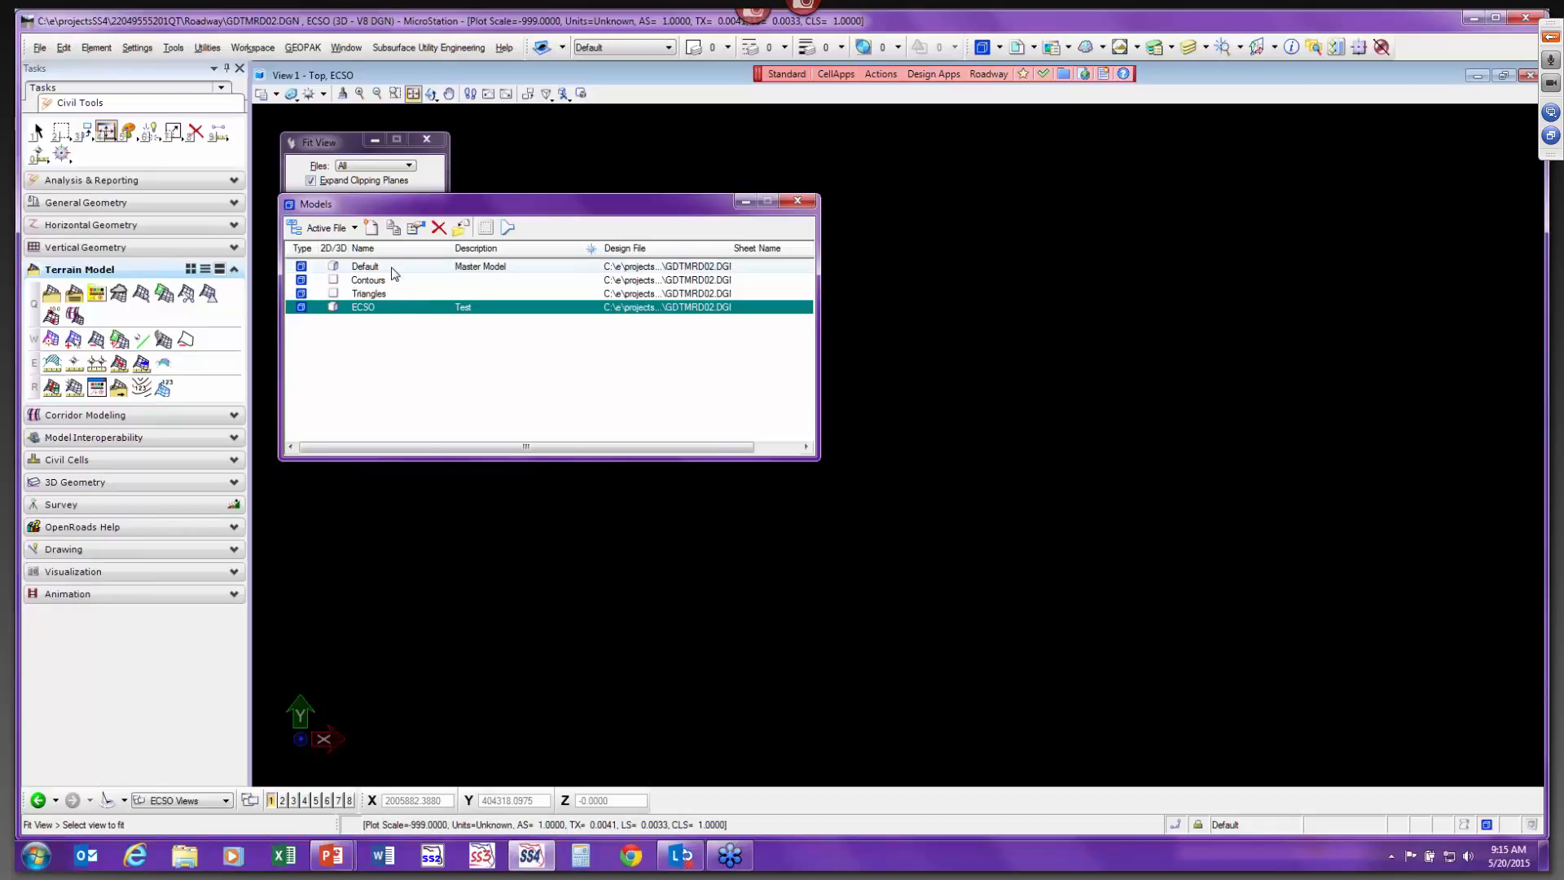
double_click(393, 278)
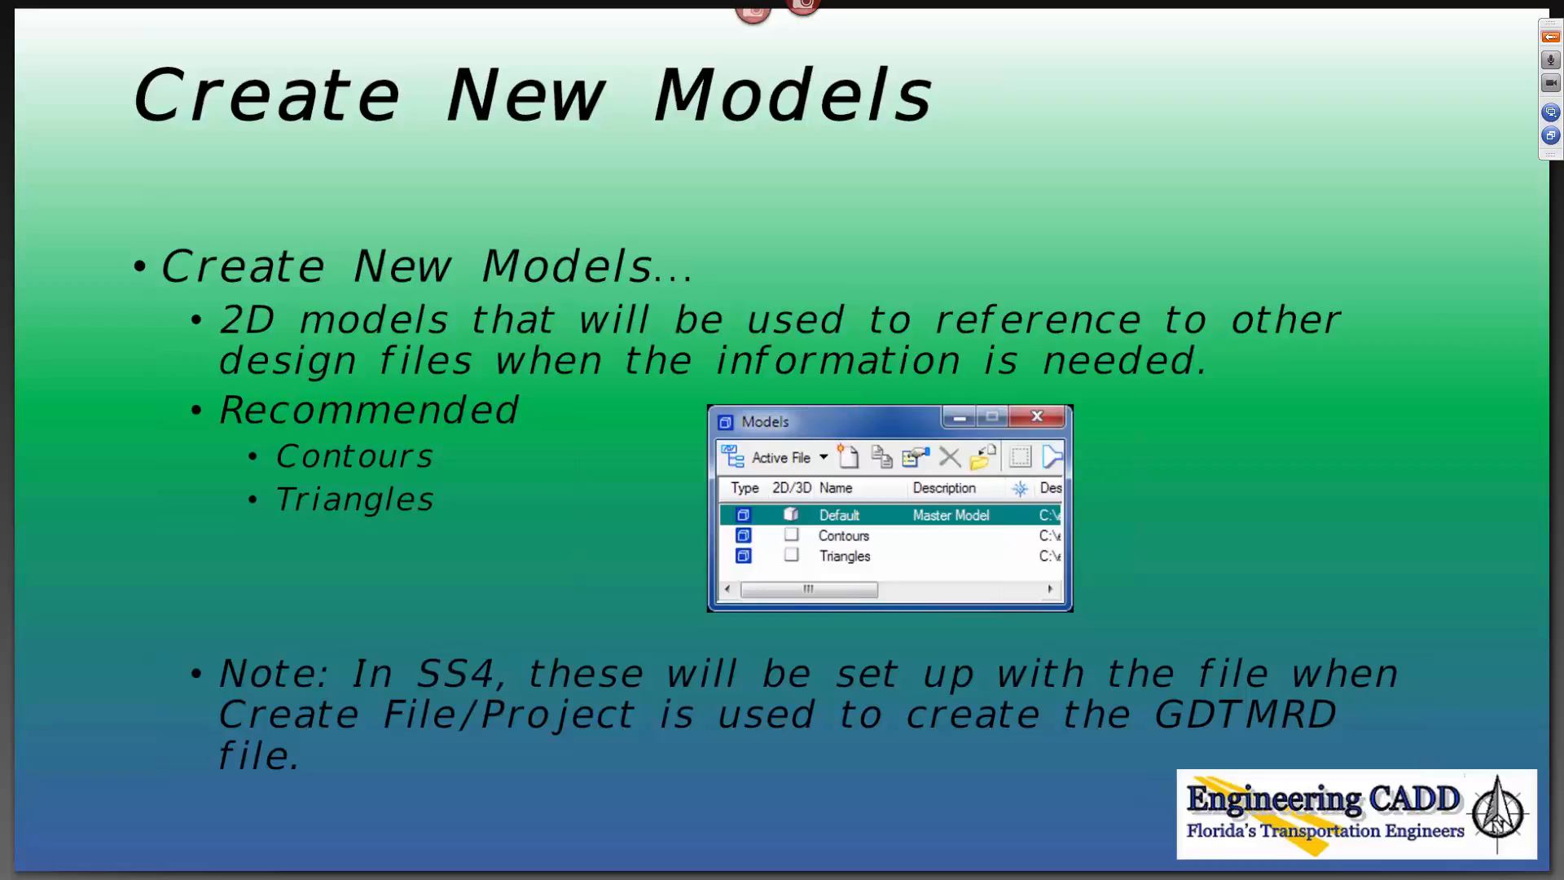
key(Right)
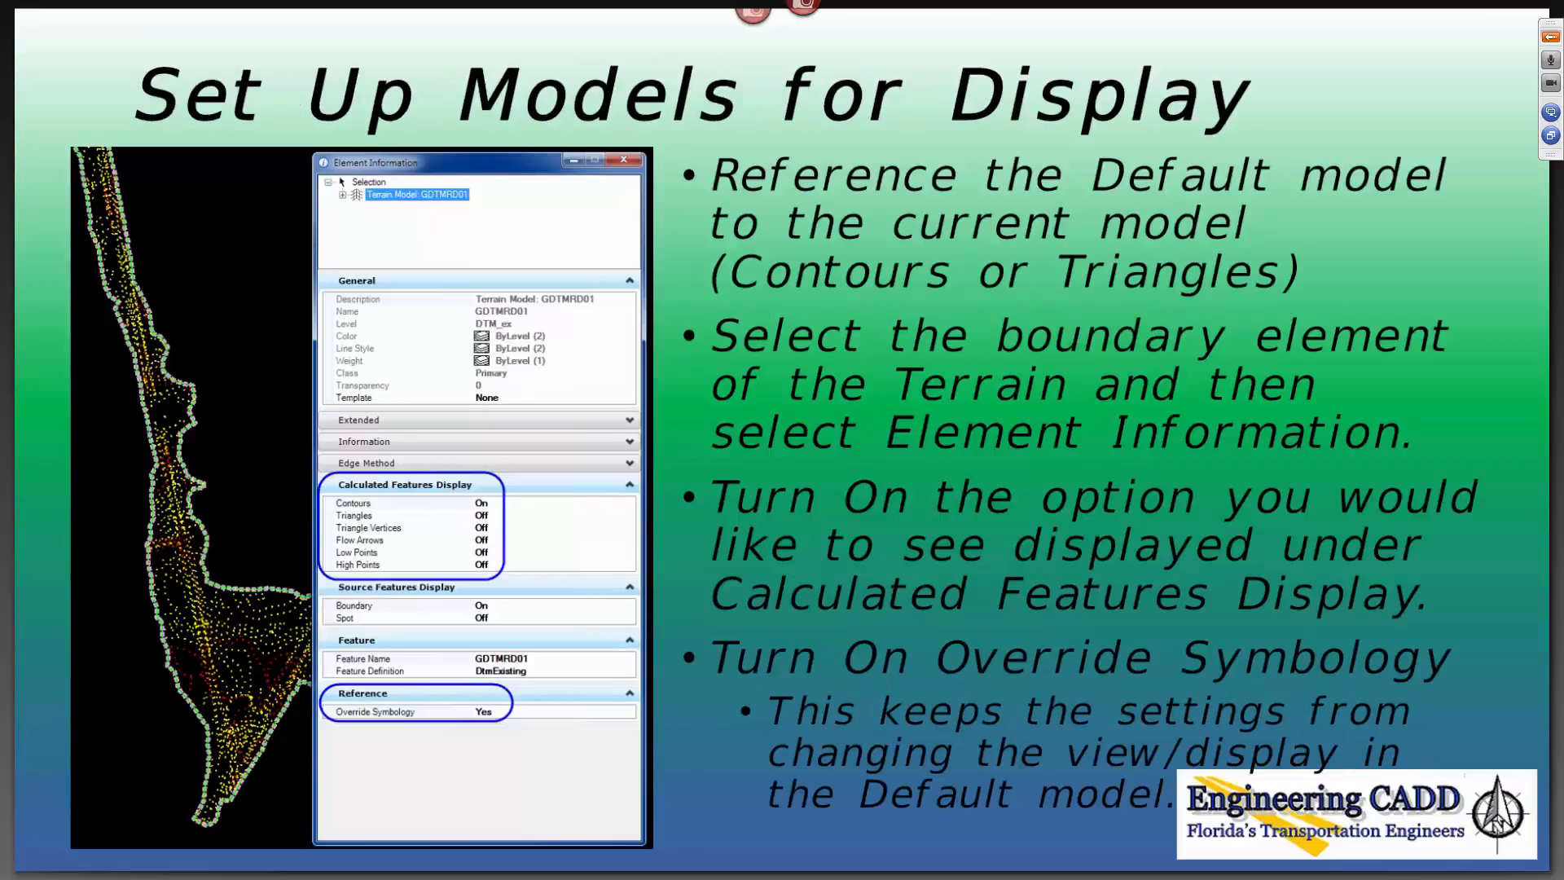
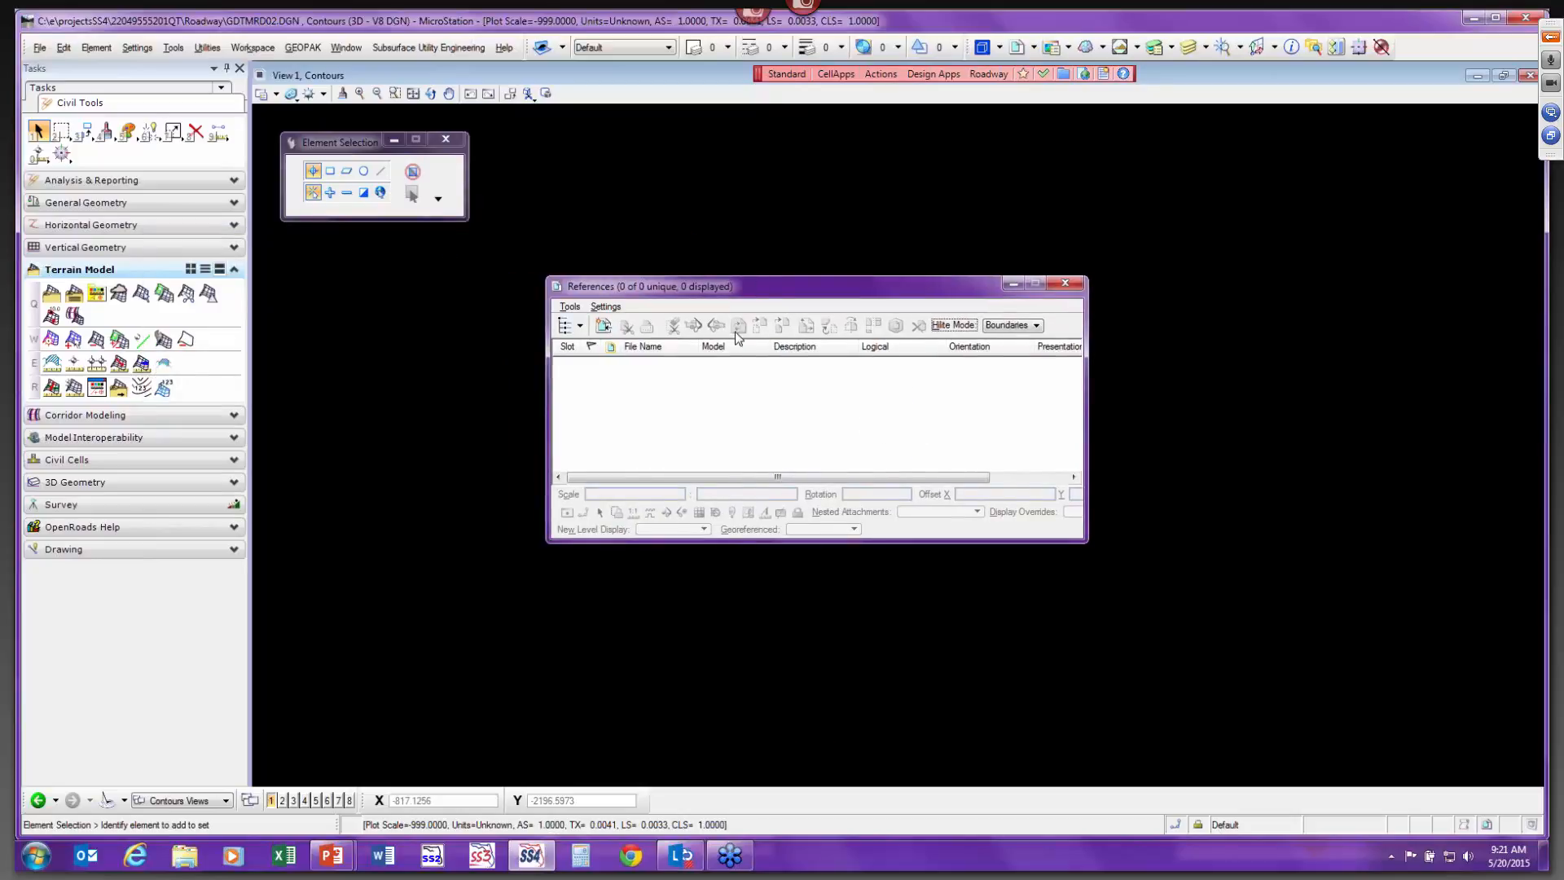
Attach the Default model of GDTMRD02.DGN as a reference.
click(605, 325)
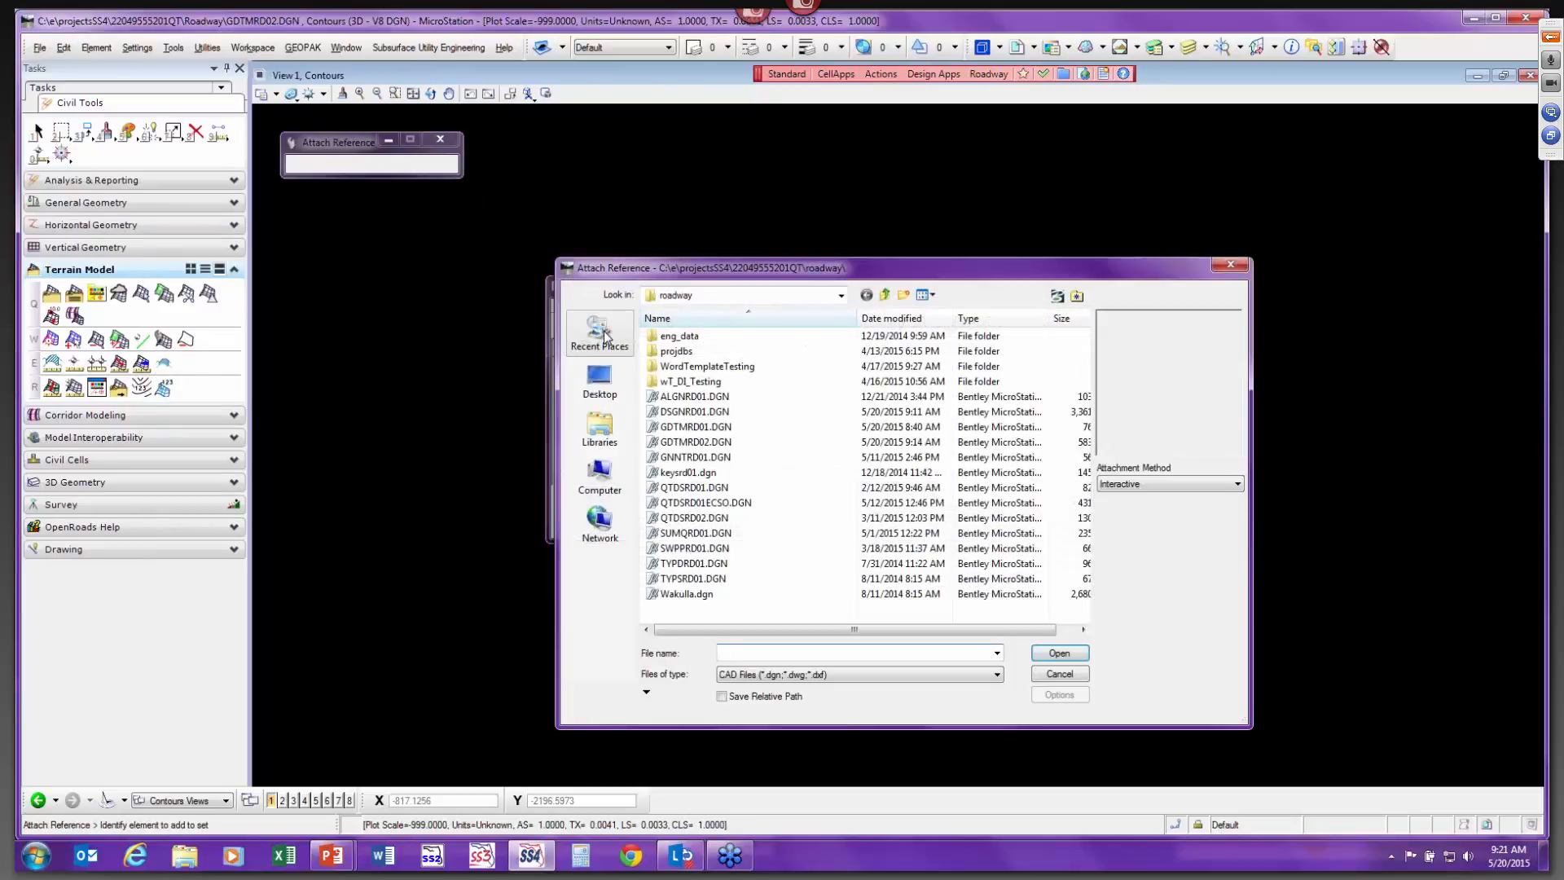
click(734, 444)
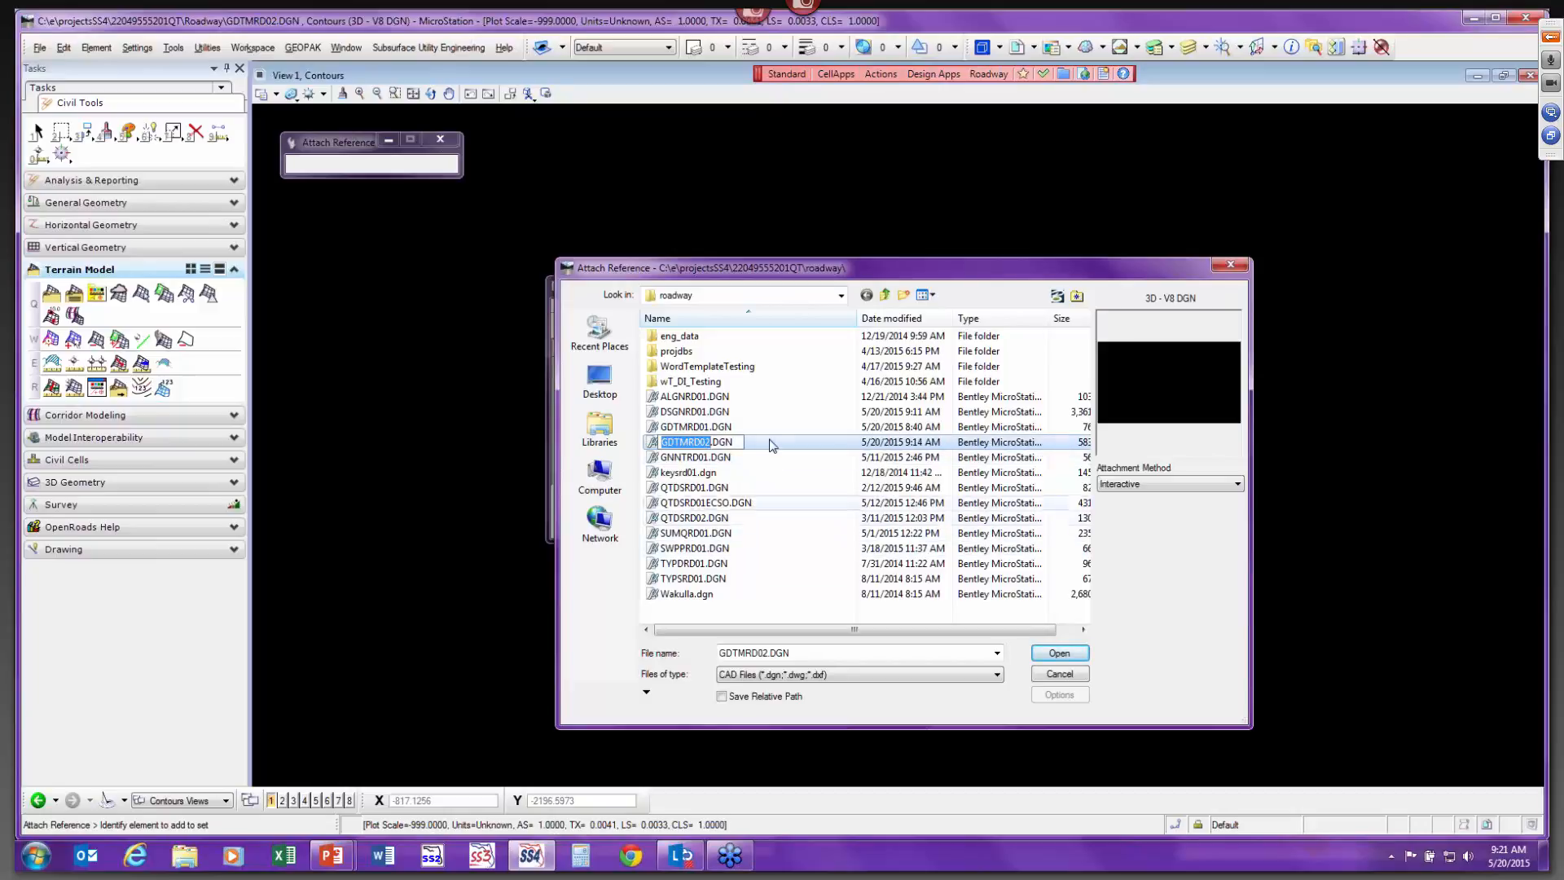
click(1060, 654)
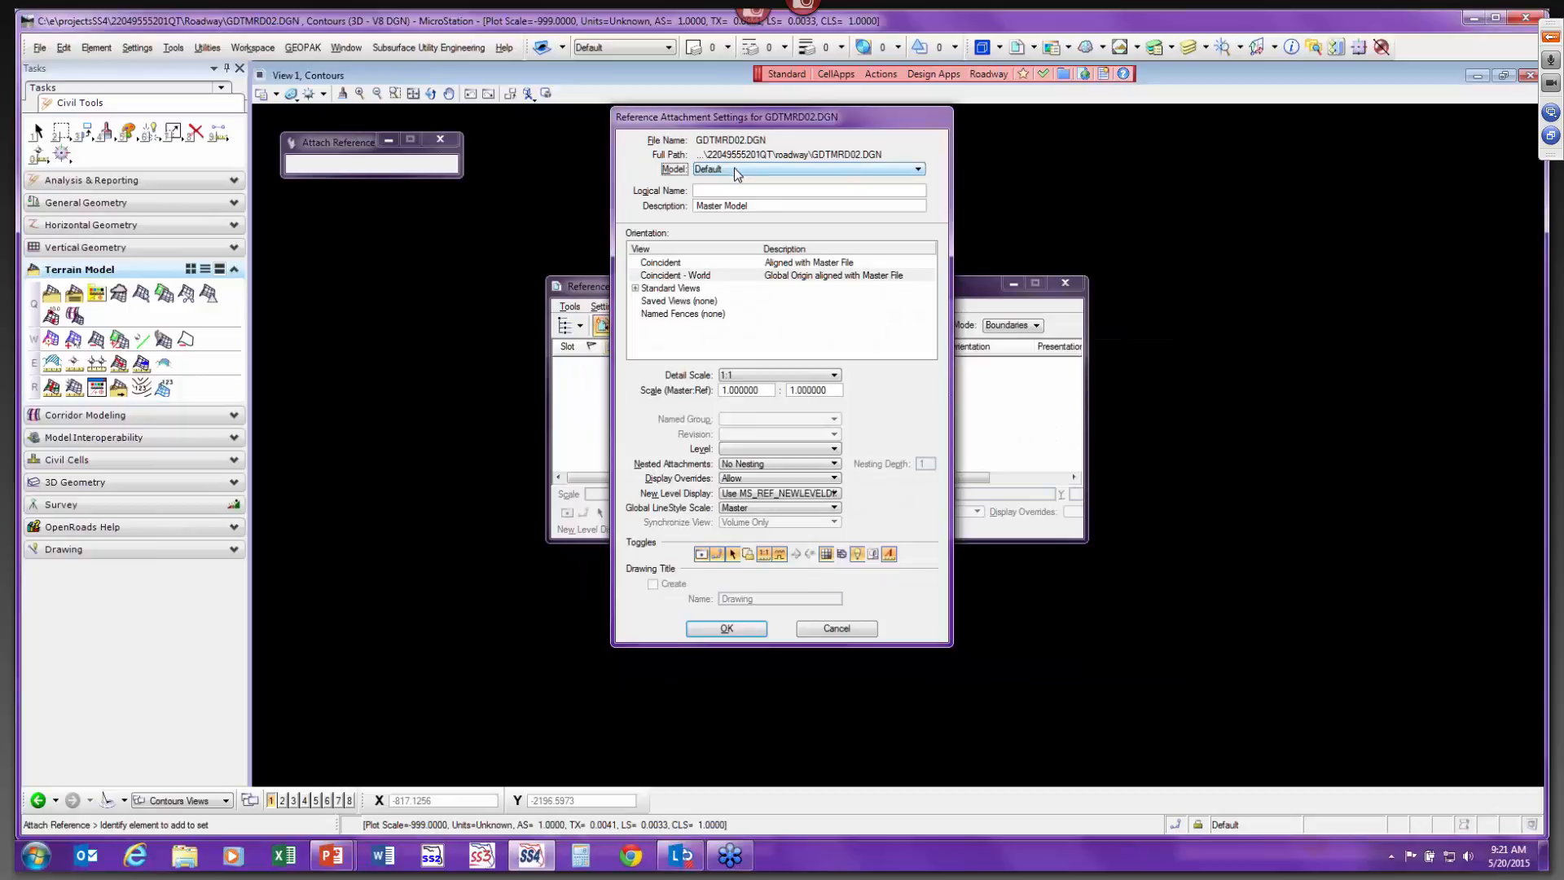
click(732, 173)
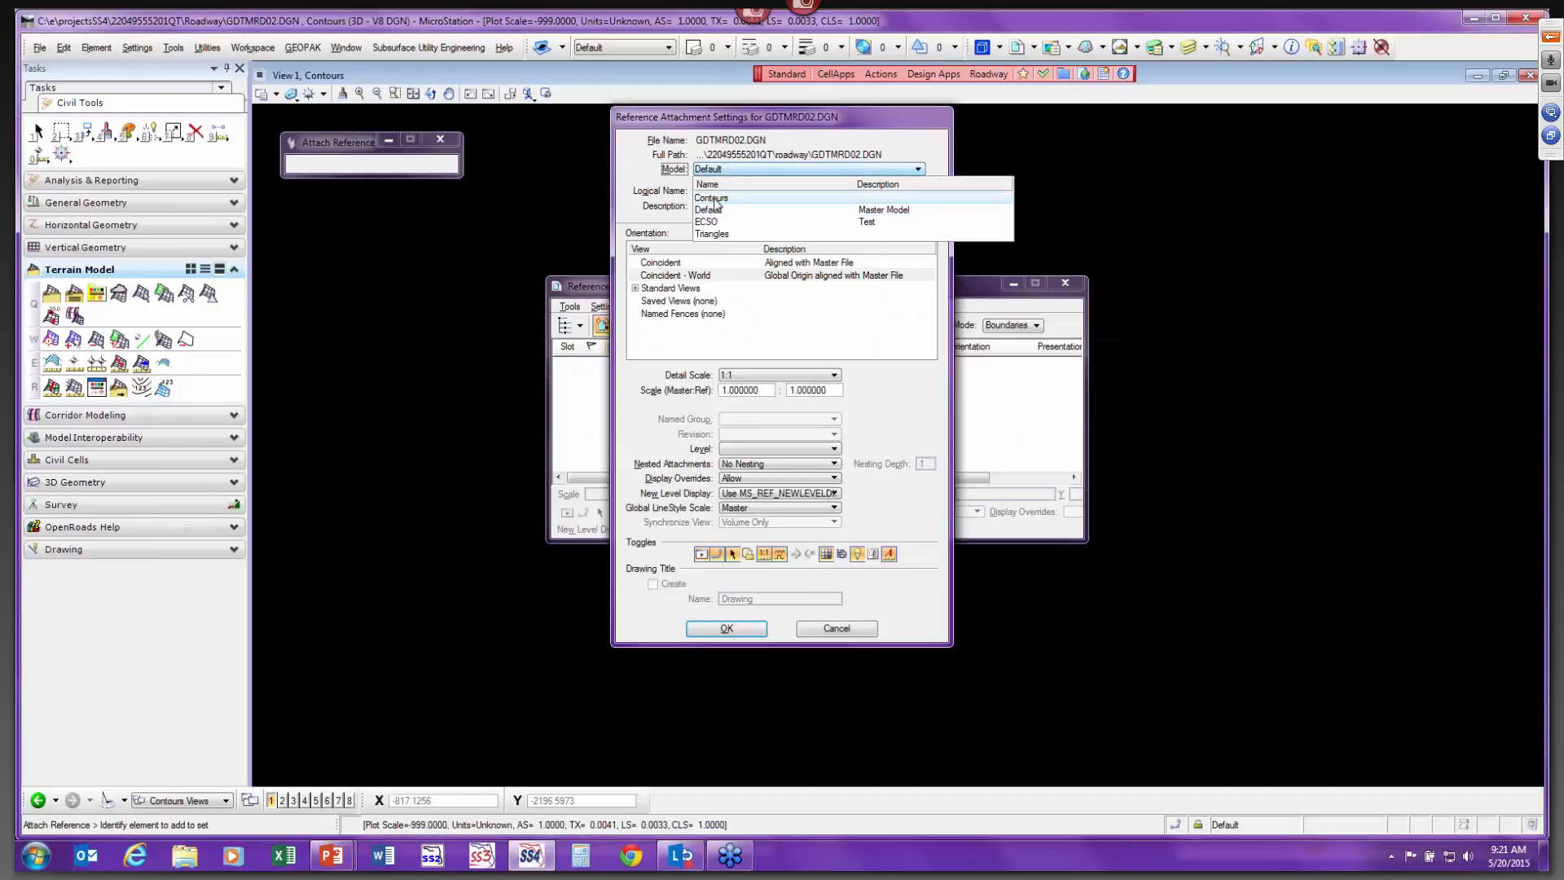
click(716, 209)
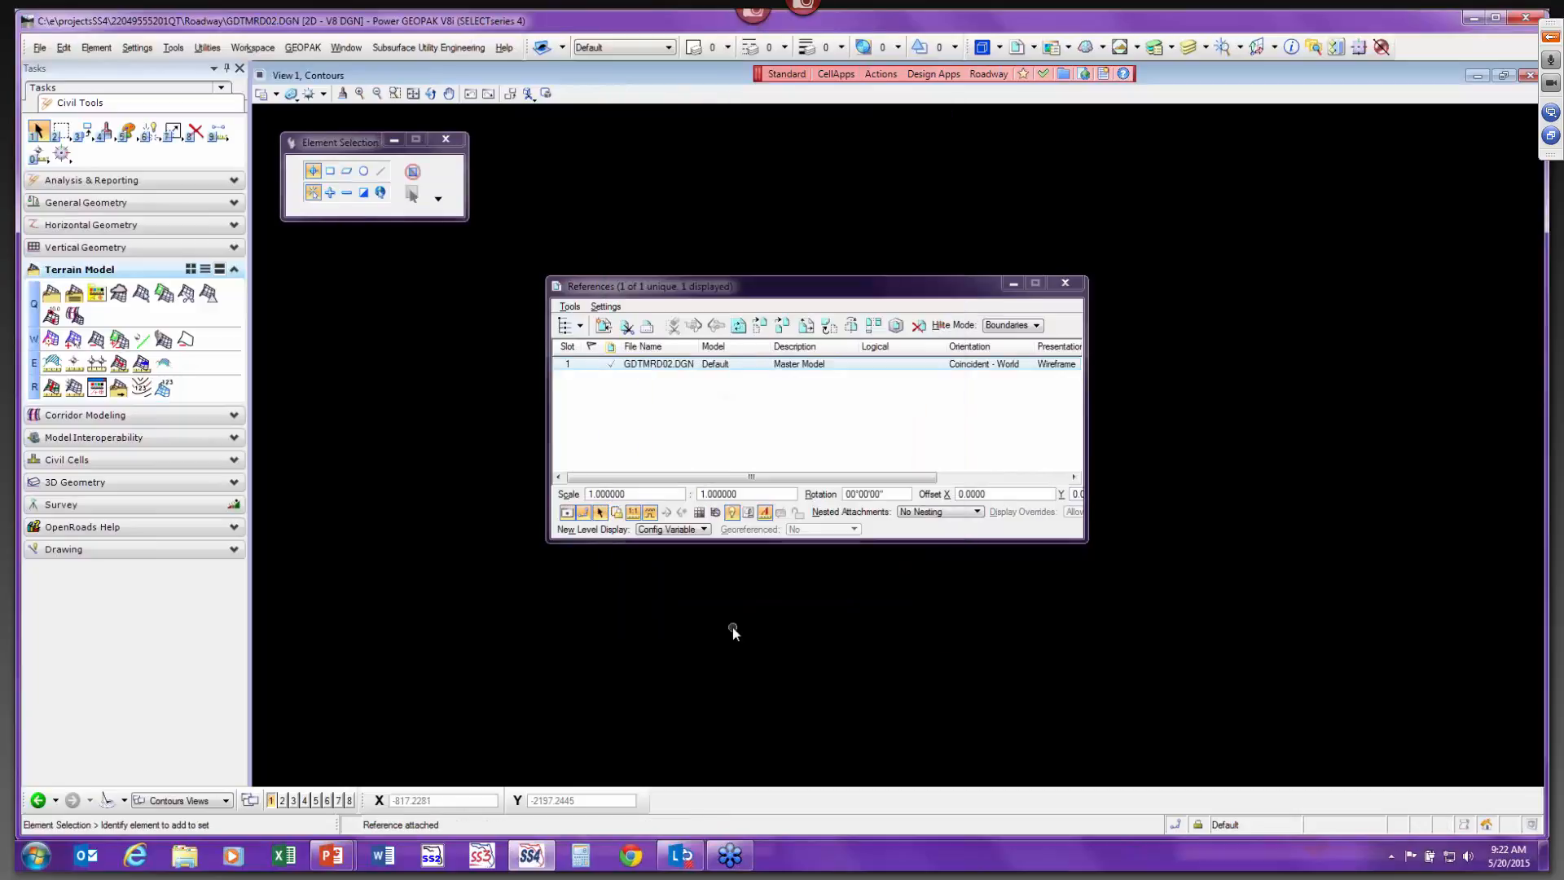
click(728, 629)
Fit the view to the attached reference terrain and close the References dialog.
drag(635, 286, 822, 261)
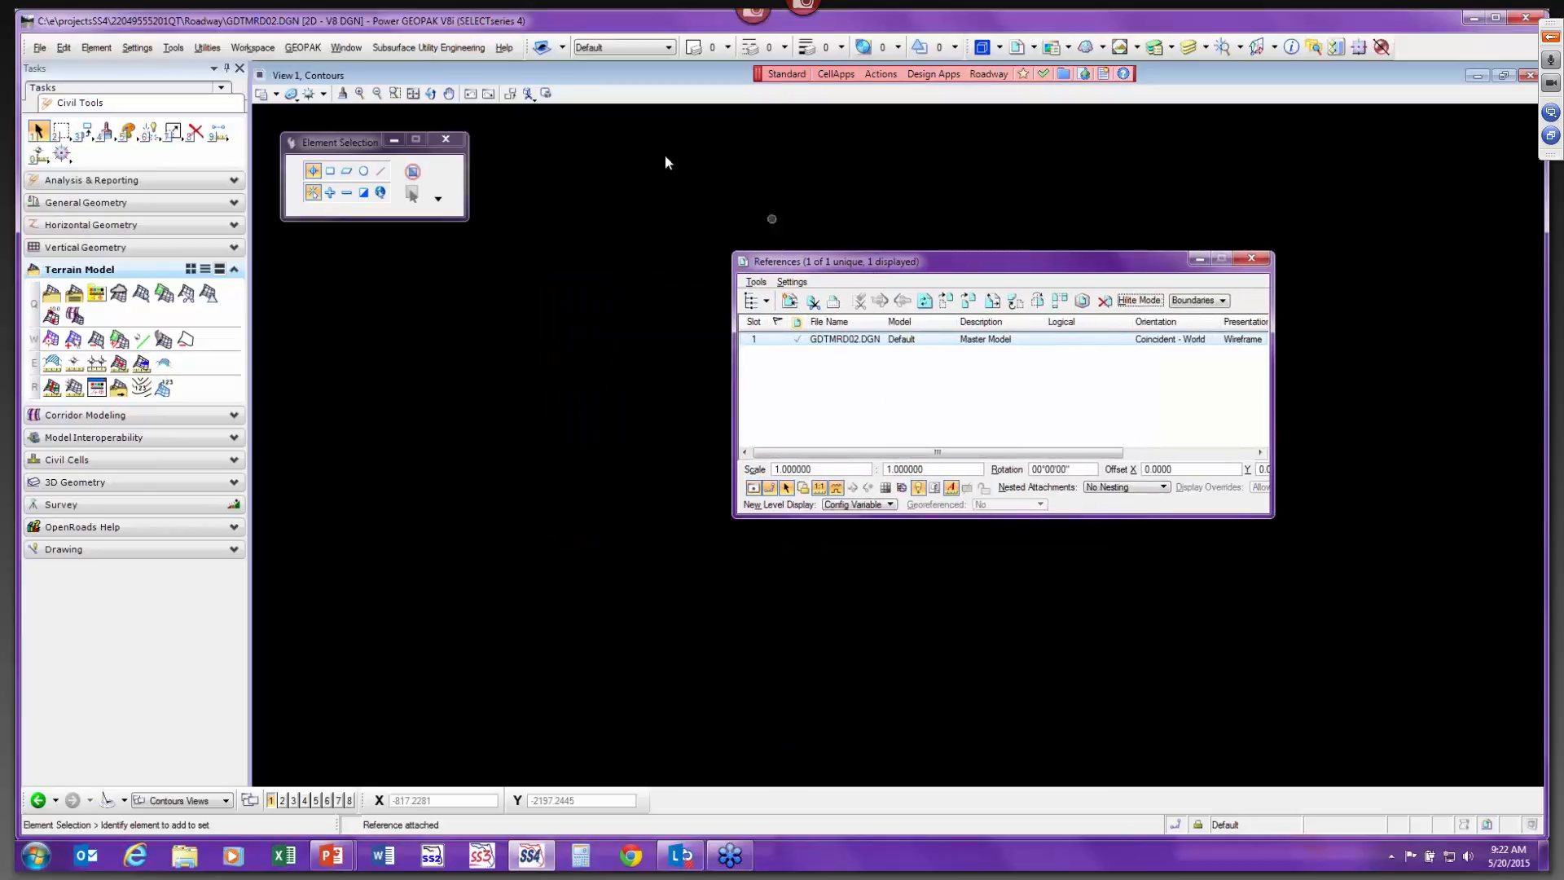
click(413, 92)
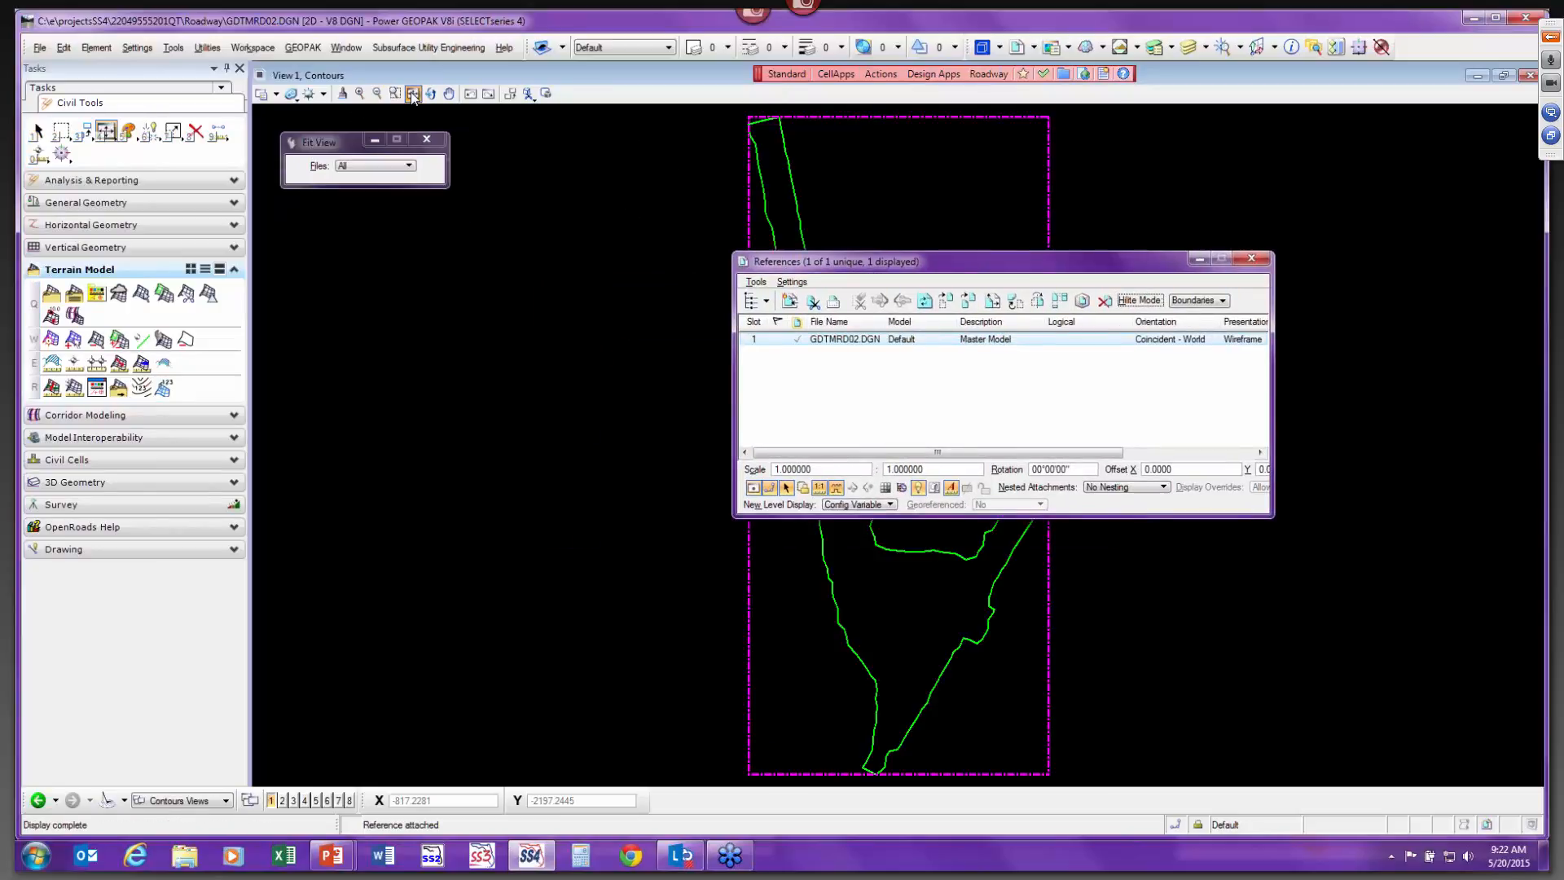
drag(969, 276, 1144, 198)
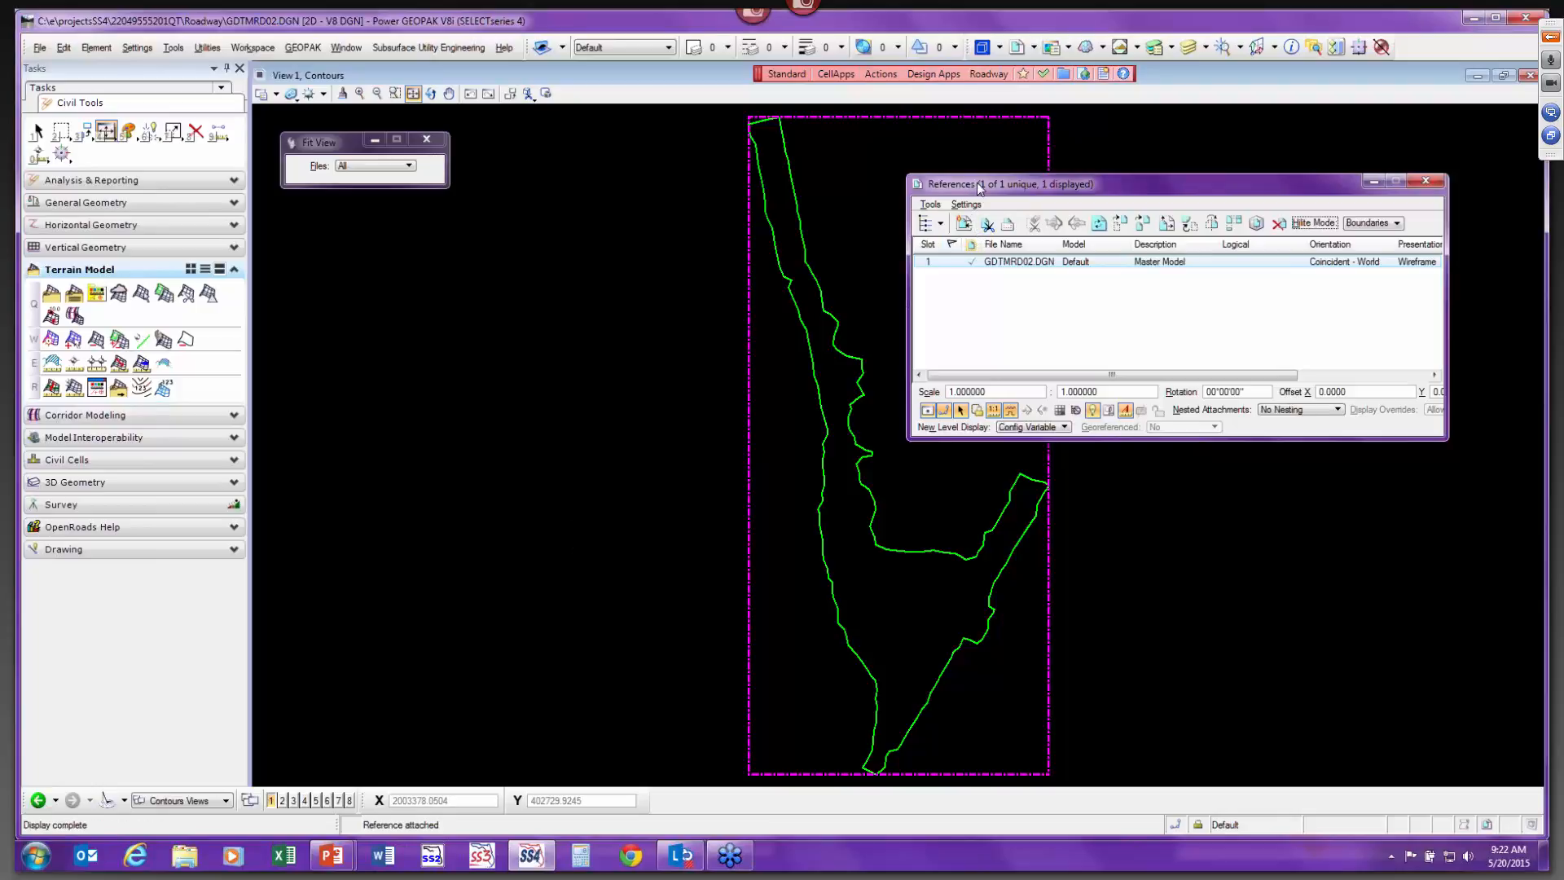
click(1428, 180)
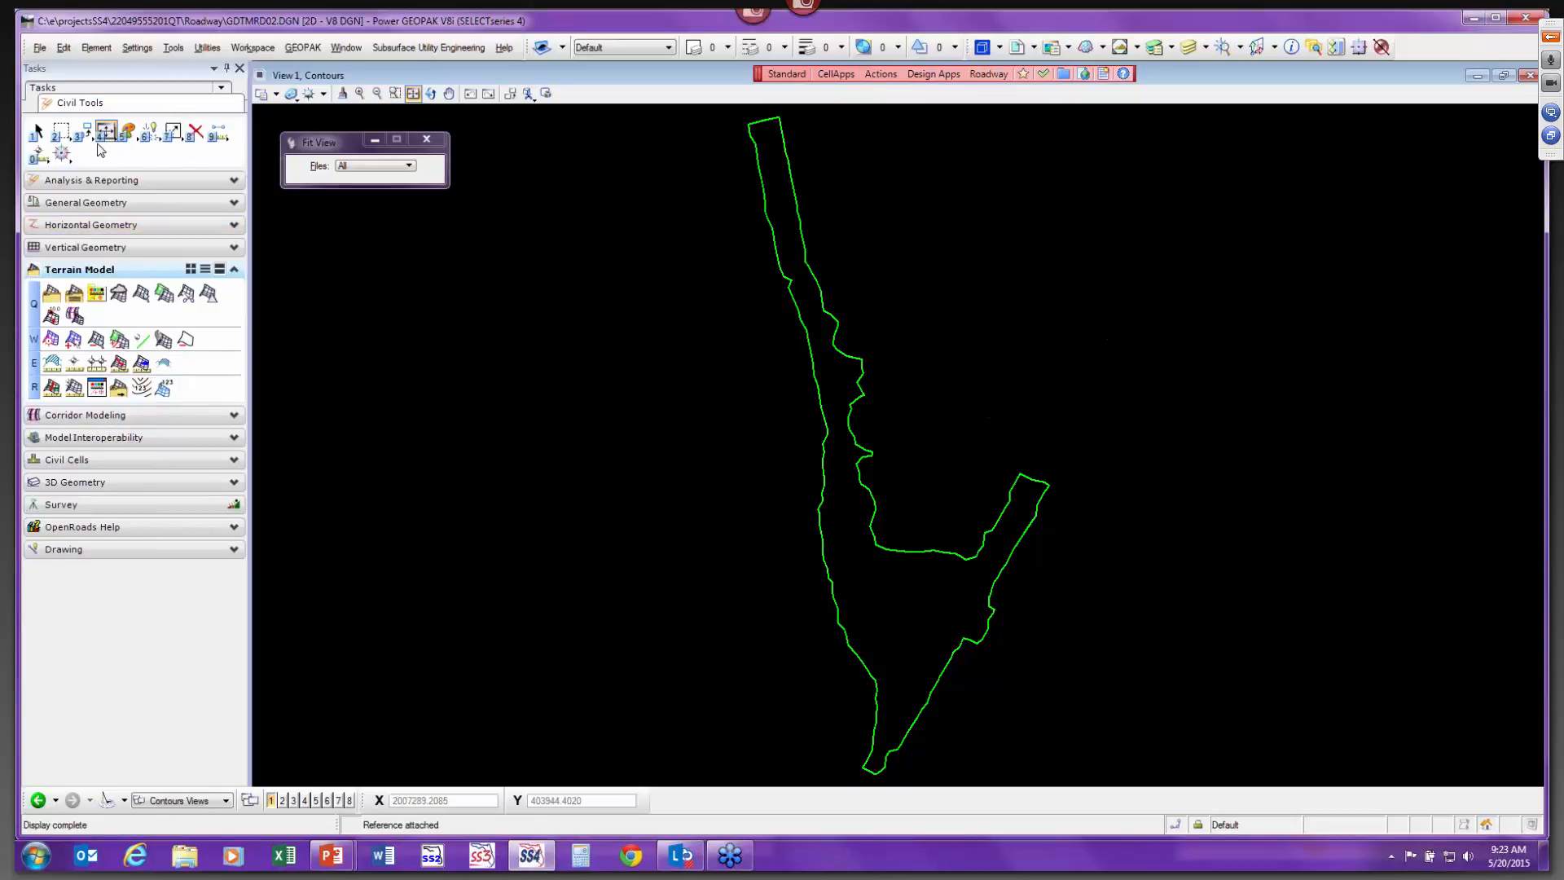
Select the terrain model, open its element information, and turn its contour display on.
click(37, 131)
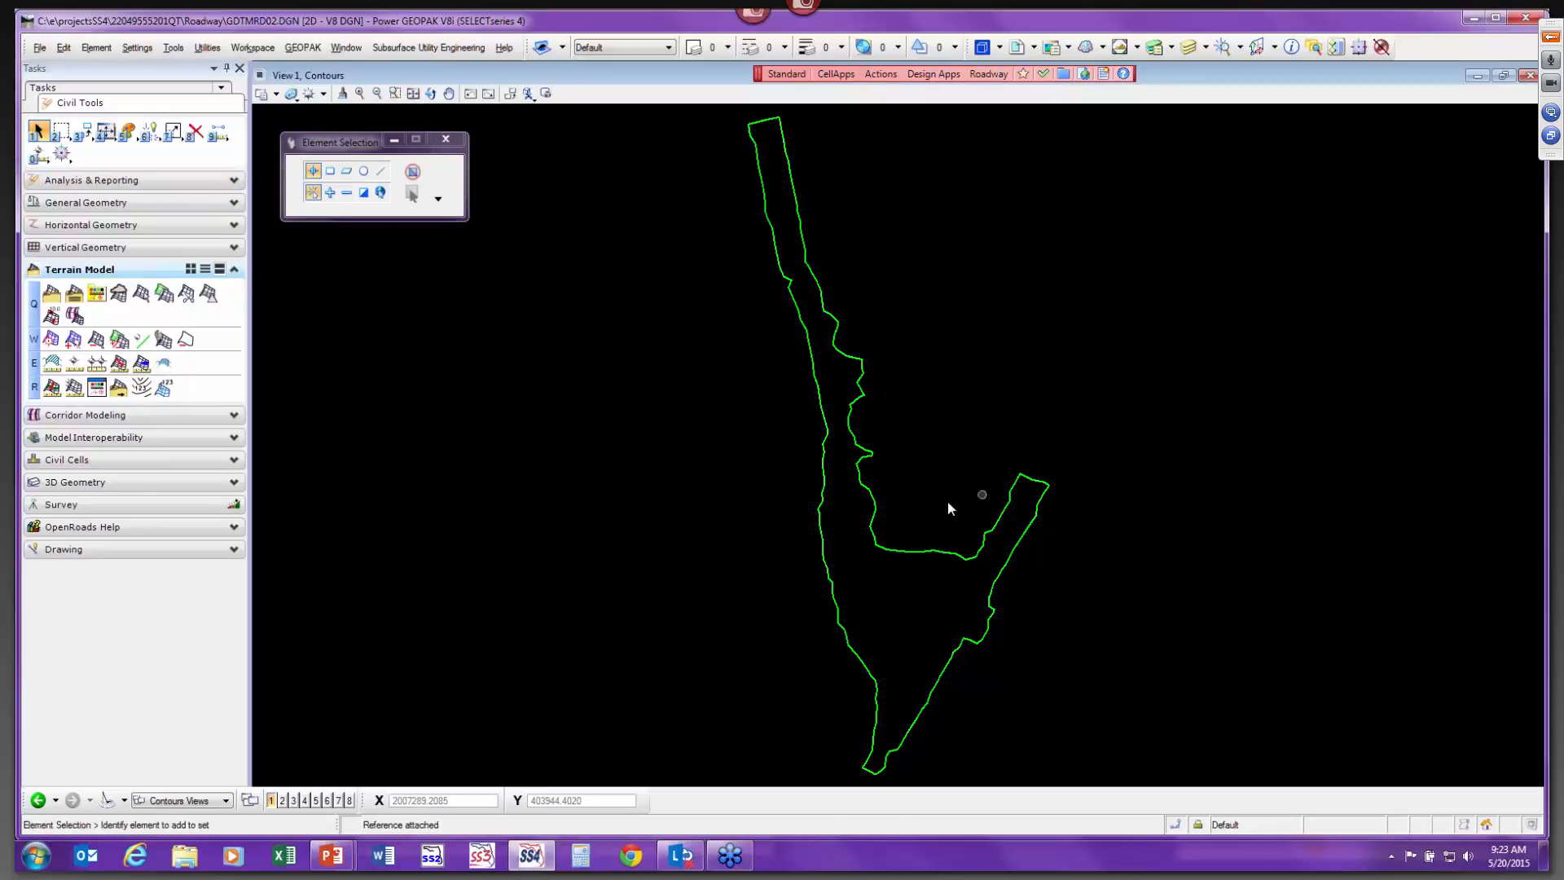
click(891, 547)
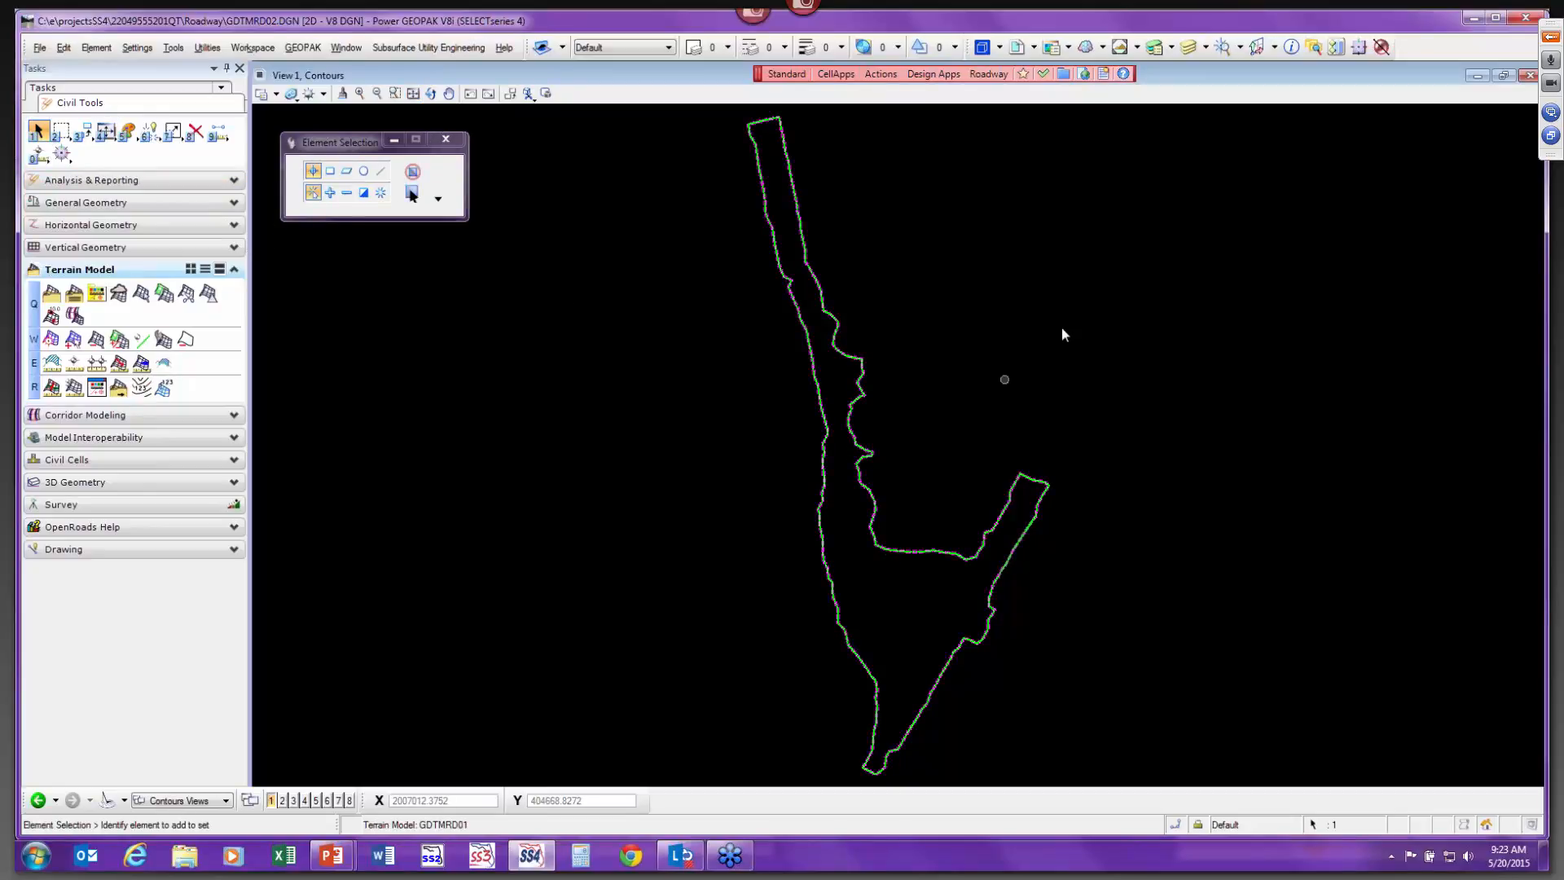
click(1292, 47)
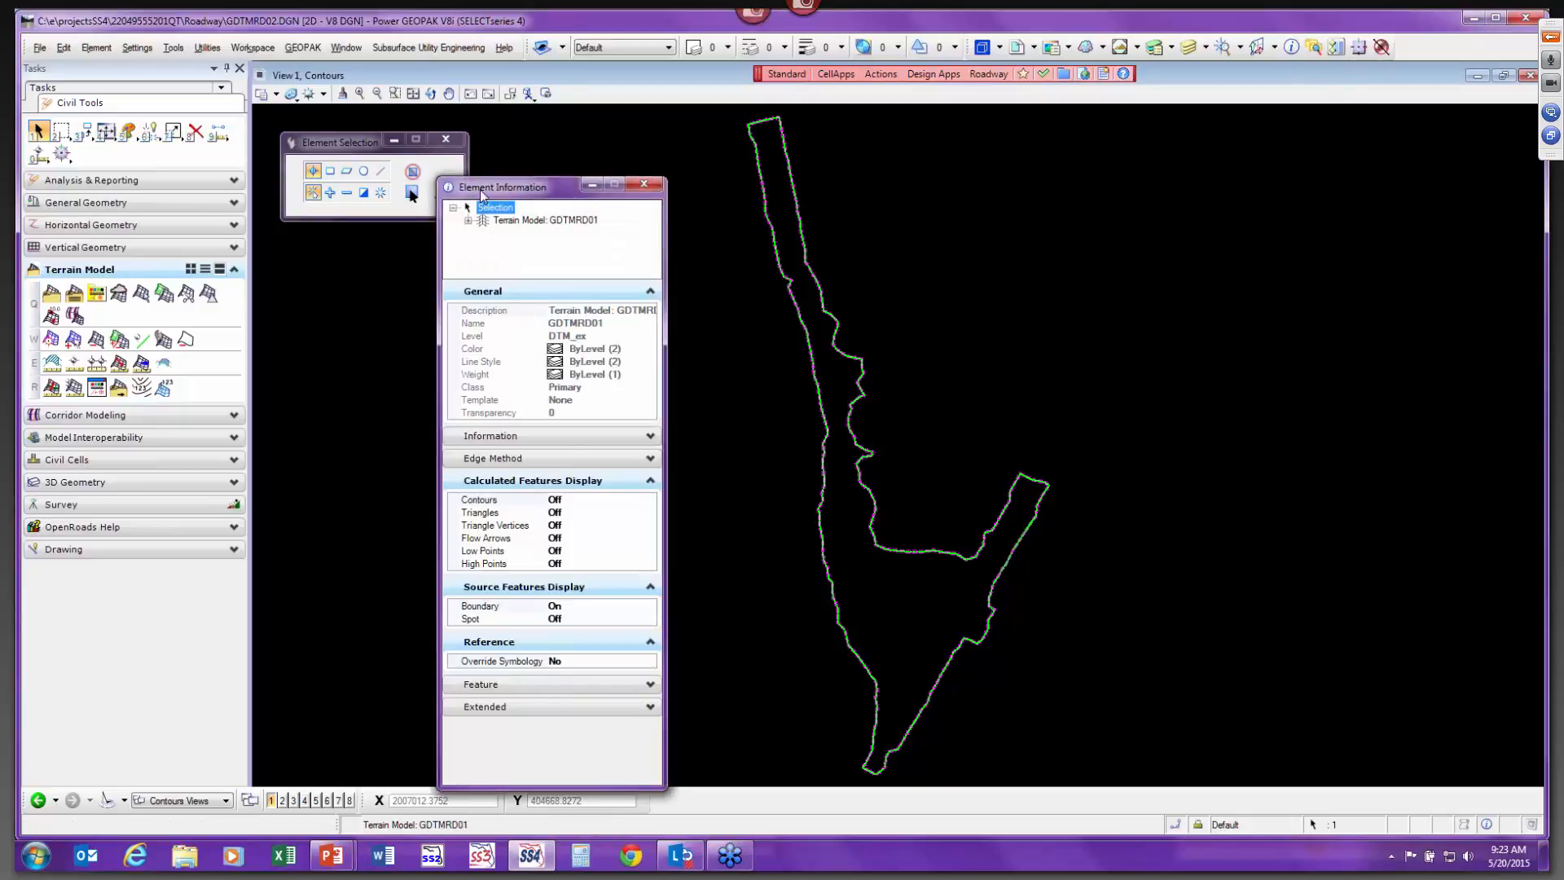
drag(489, 188, 501, 124)
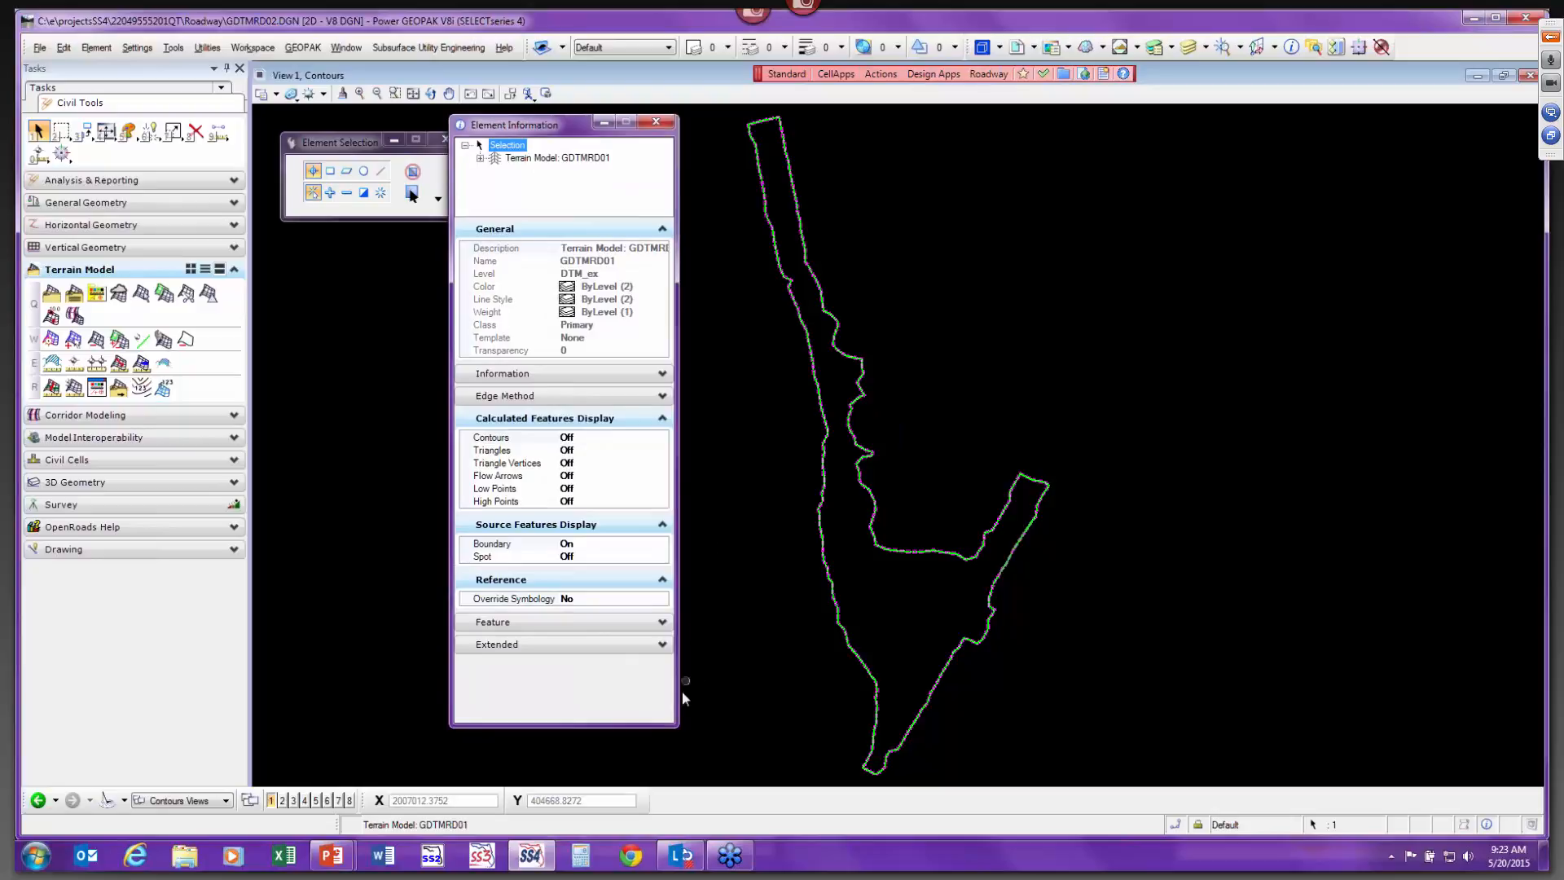
drag(673, 723, 886, 733)
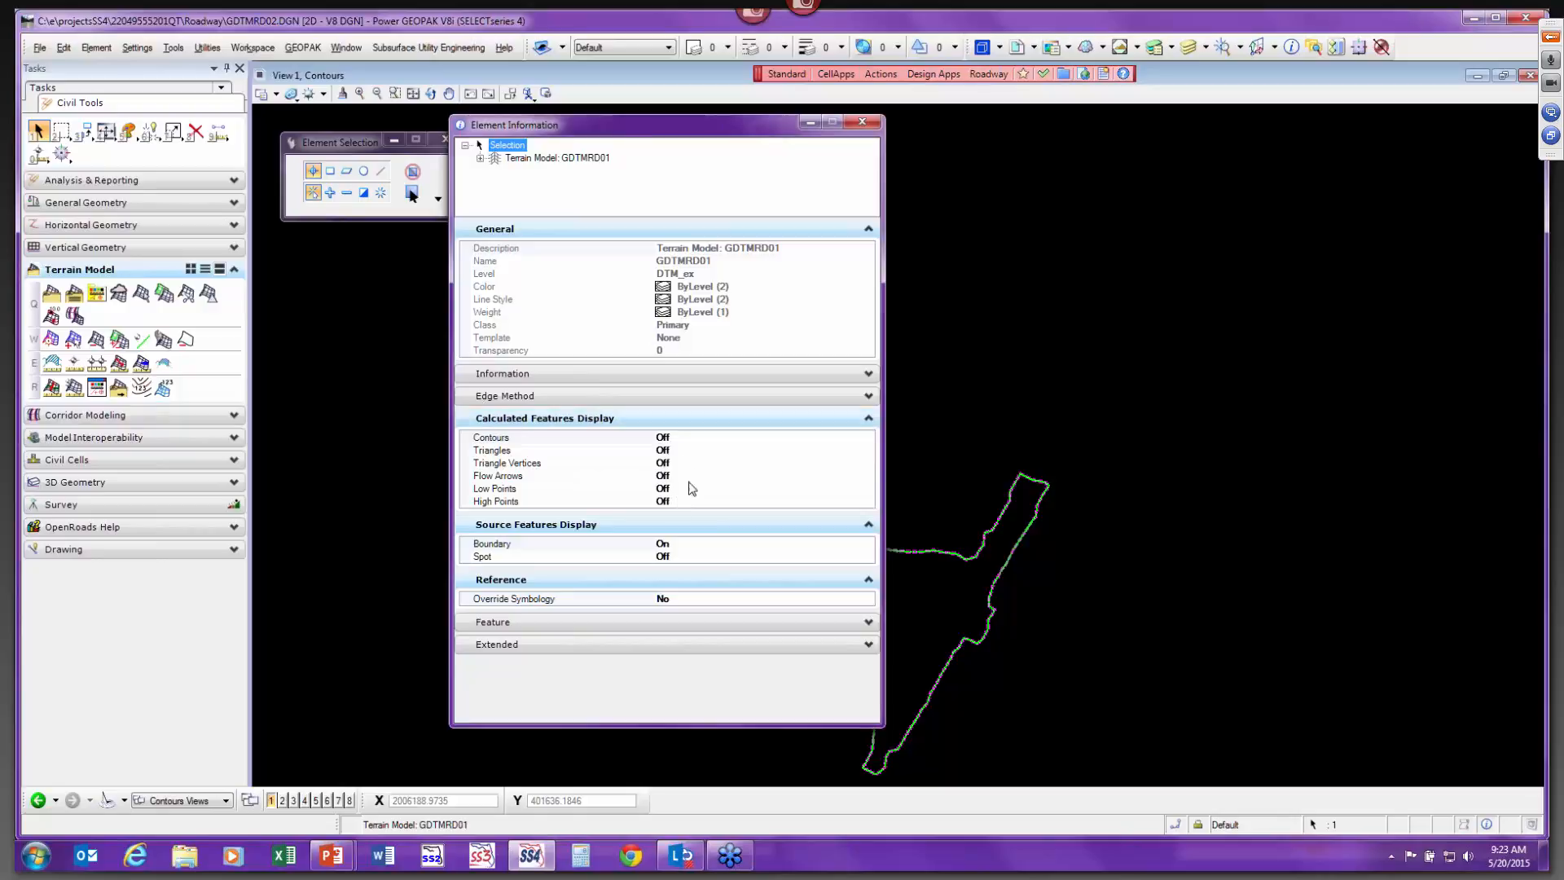
click(700, 441)
double_click(680, 438)
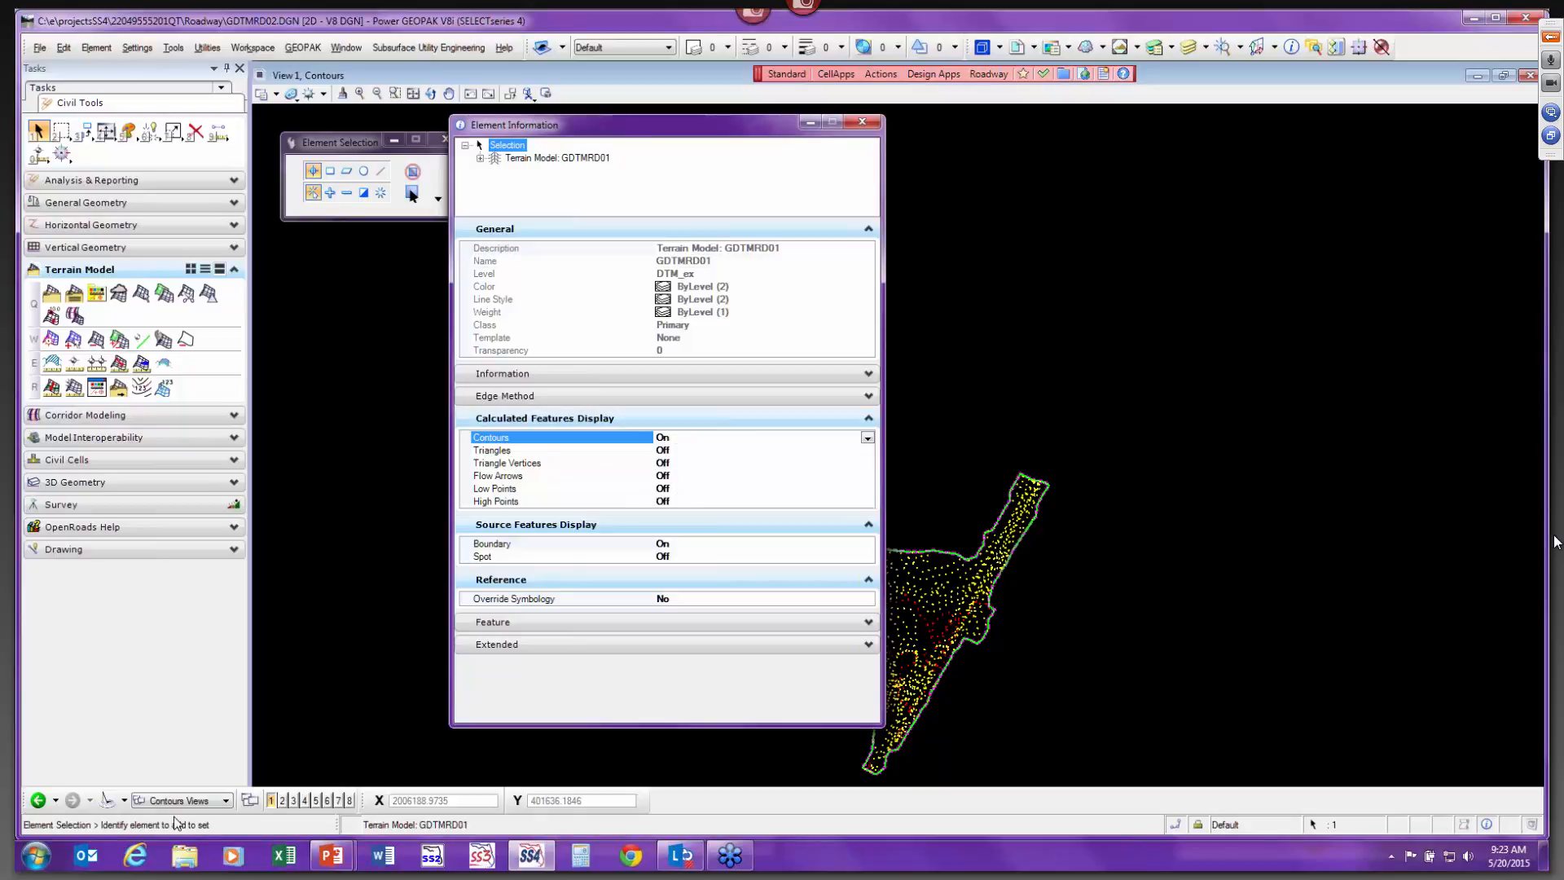
Switch to the Default view group and back to the Contours view group to compare the terrain display.
click(198, 801)
click(192, 758)
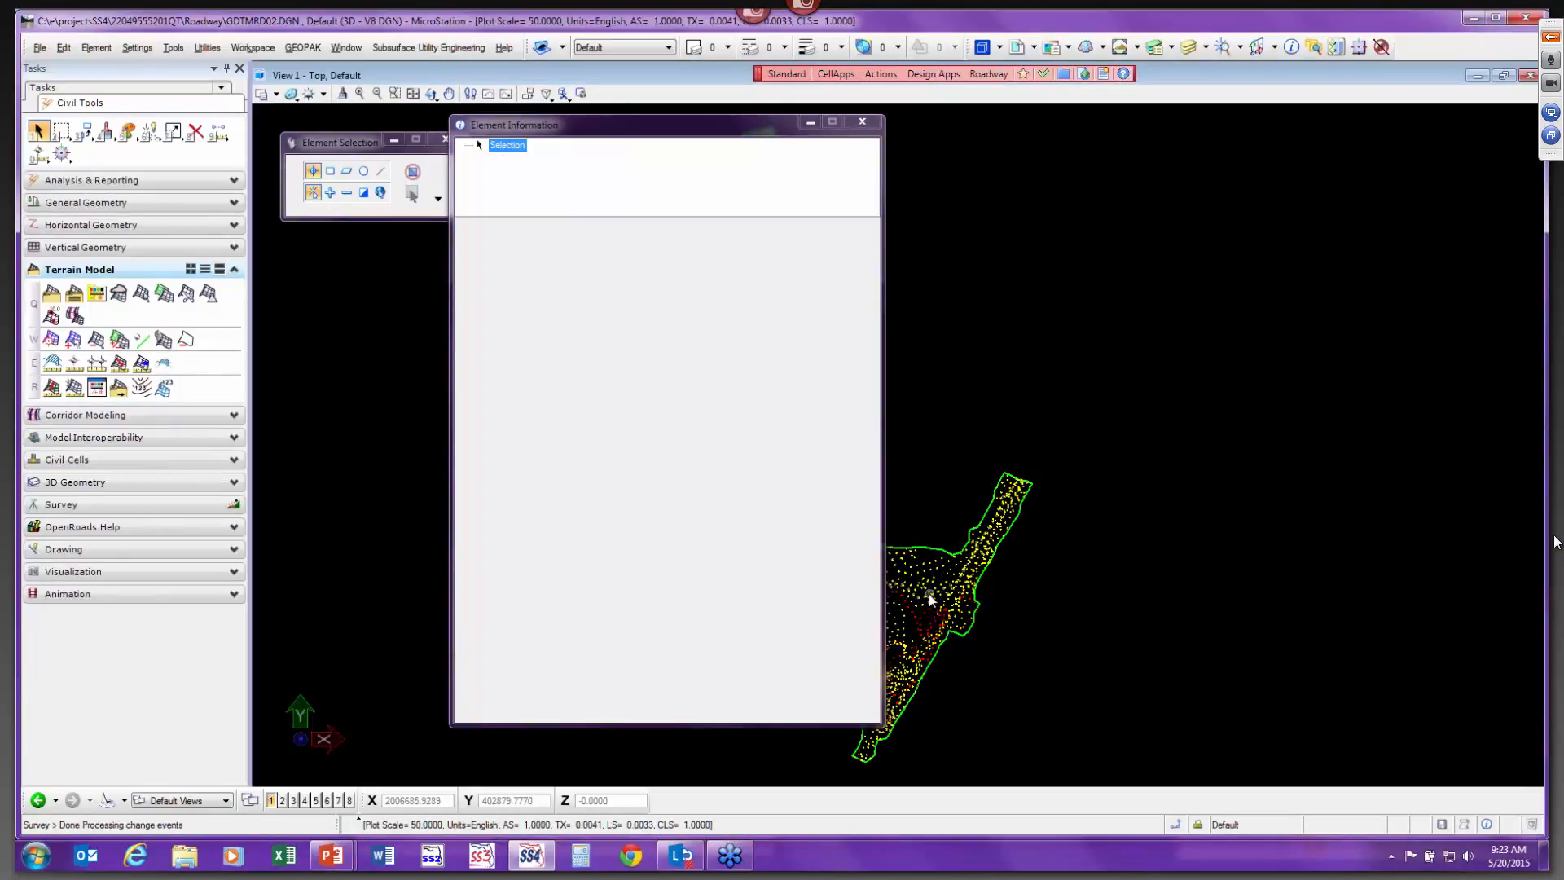
click(176, 801)
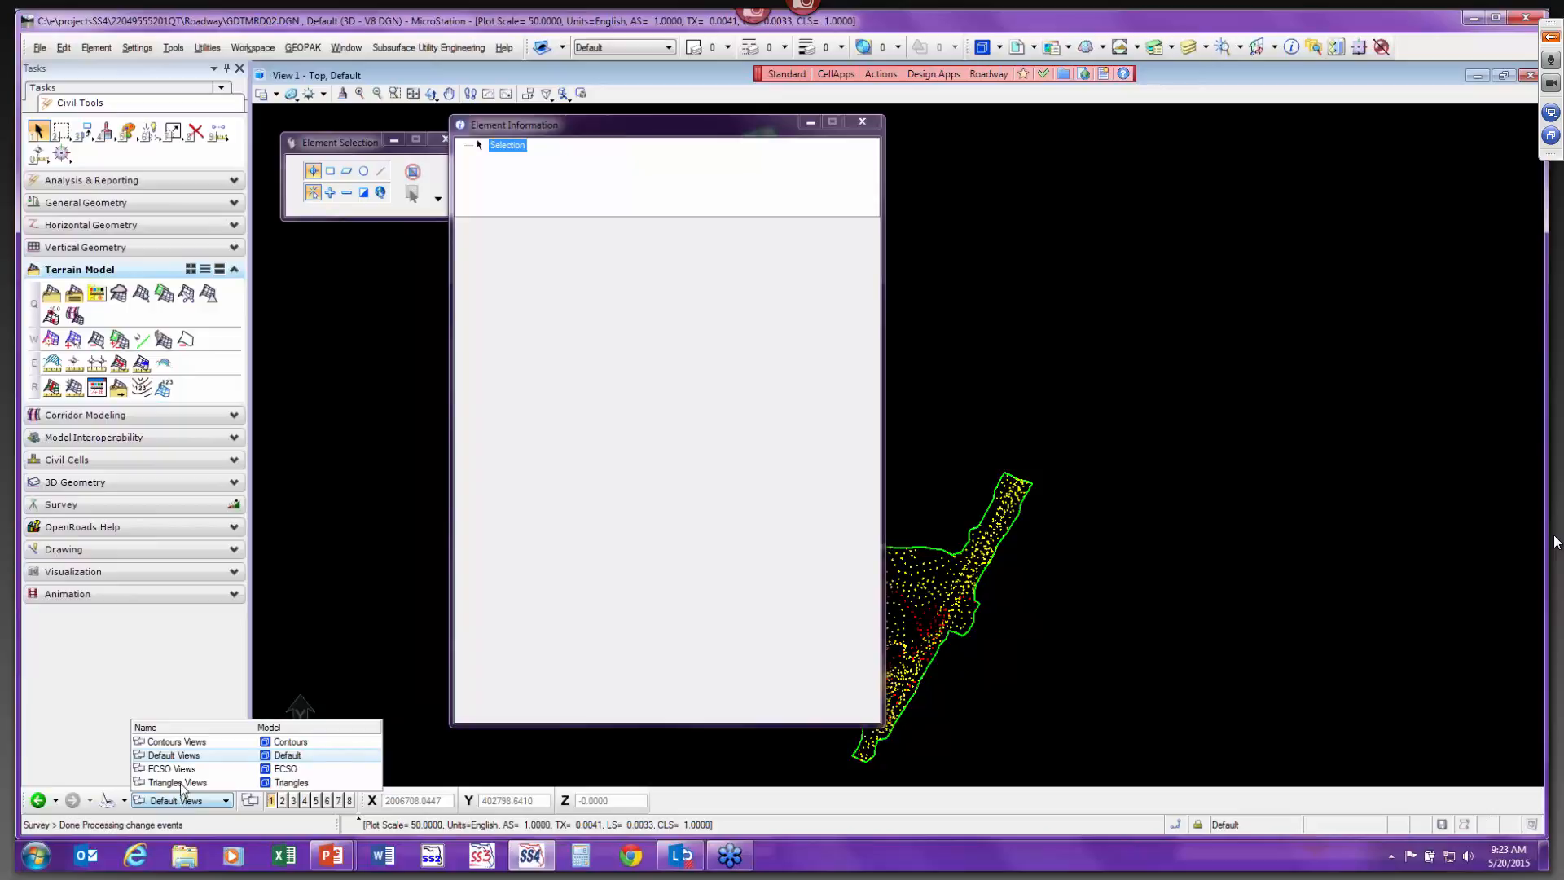
click(181, 741)
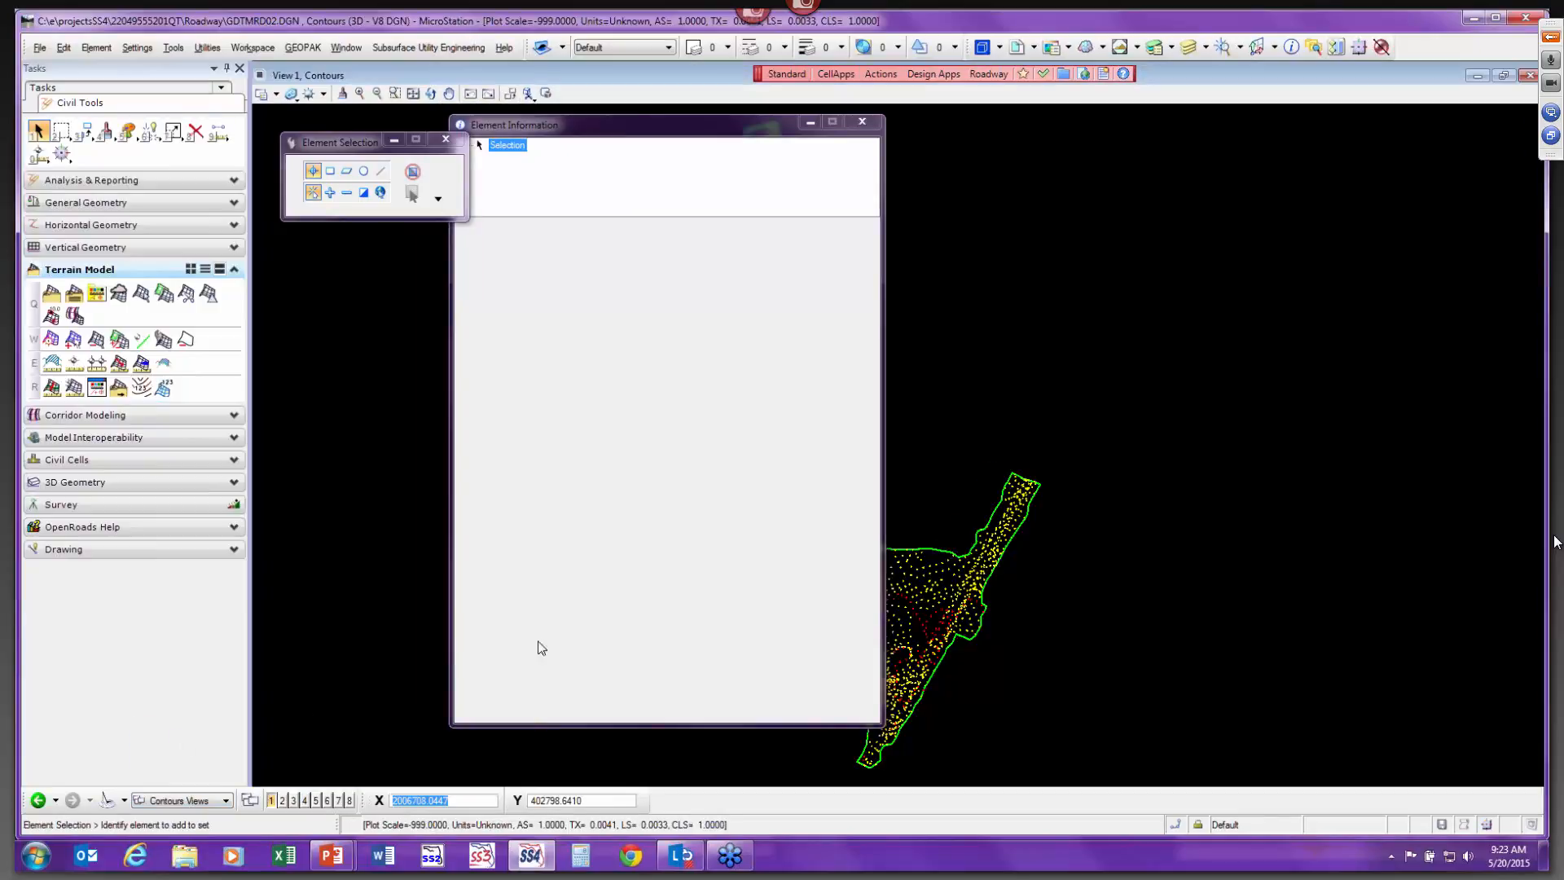
Select the terrain again and turn its contour display off.
click(982, 531)
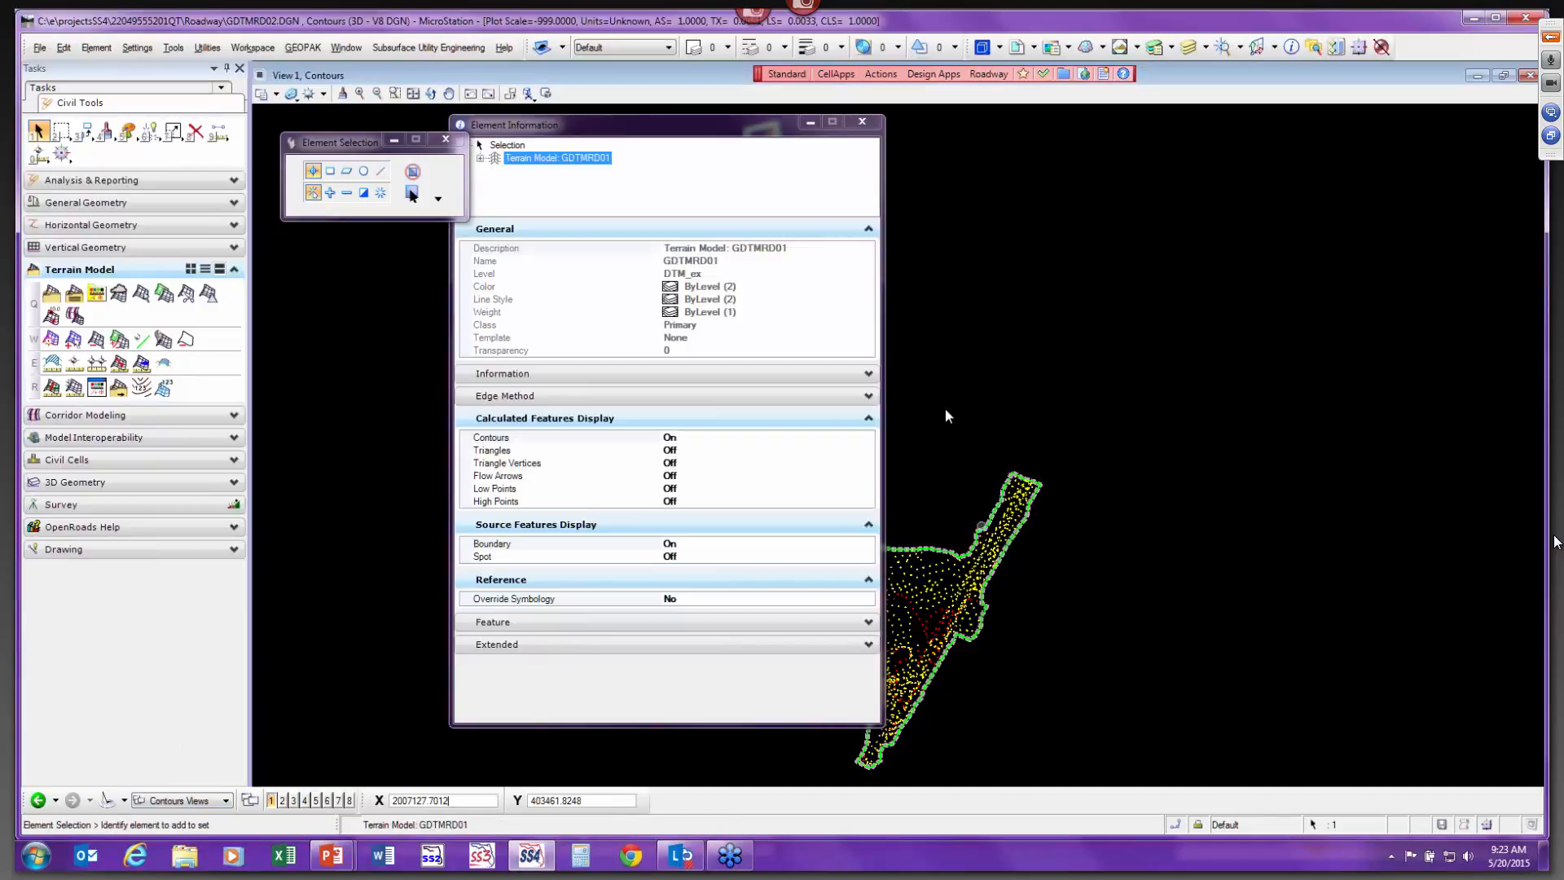
drag(605, 132, 609, 125)
click(623, 642)
click(623, 641)
click(691, 432)
double_click(691, 433)
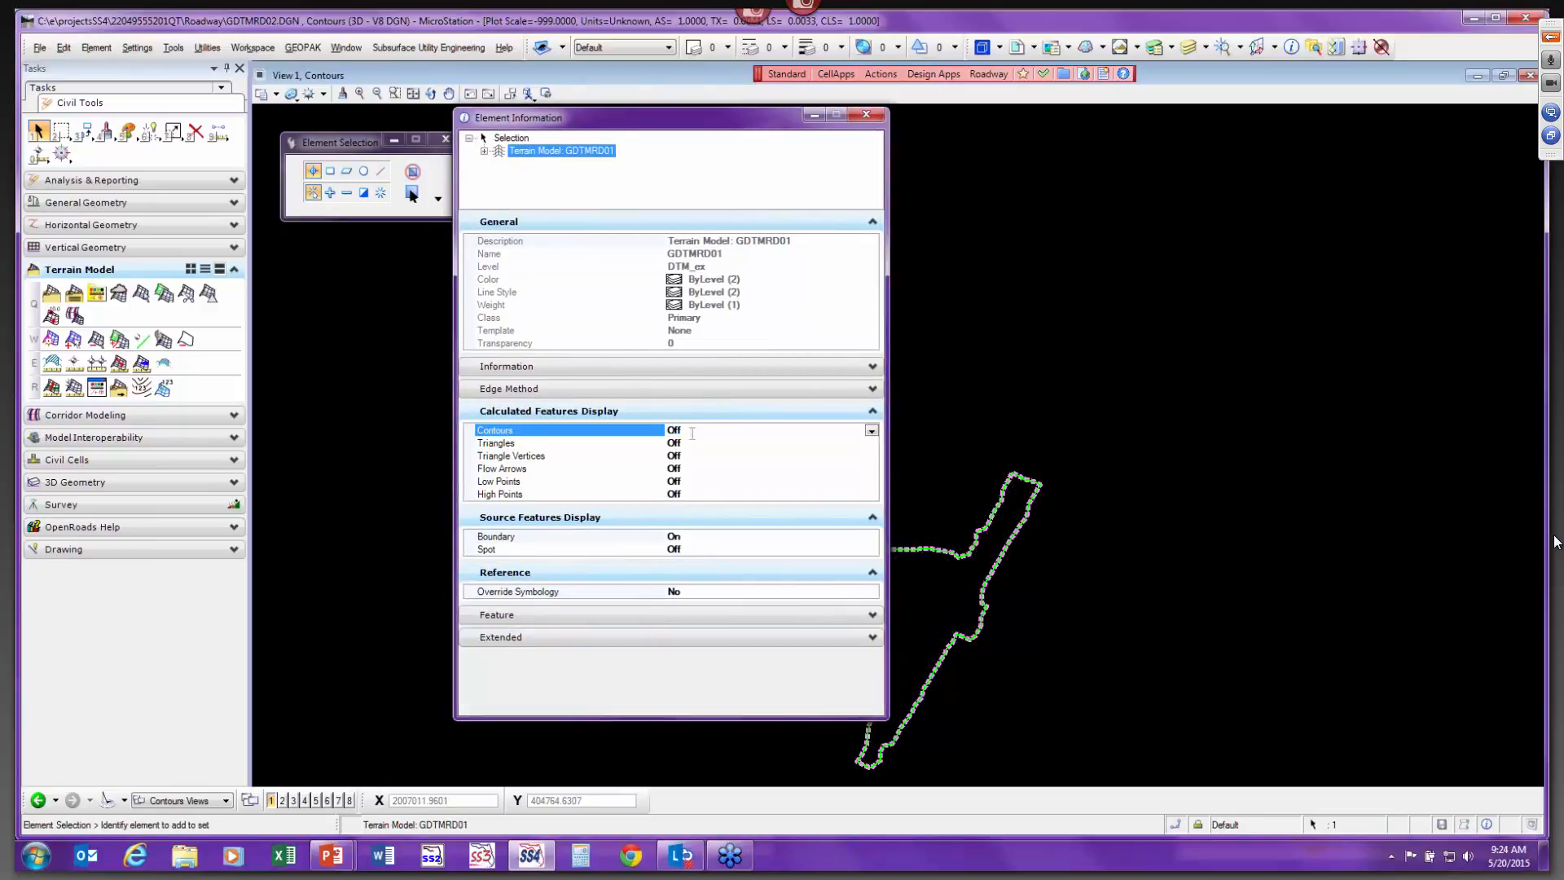
Select the referenced terrain and set its Override Symbology to Yes.
click(948, 480)
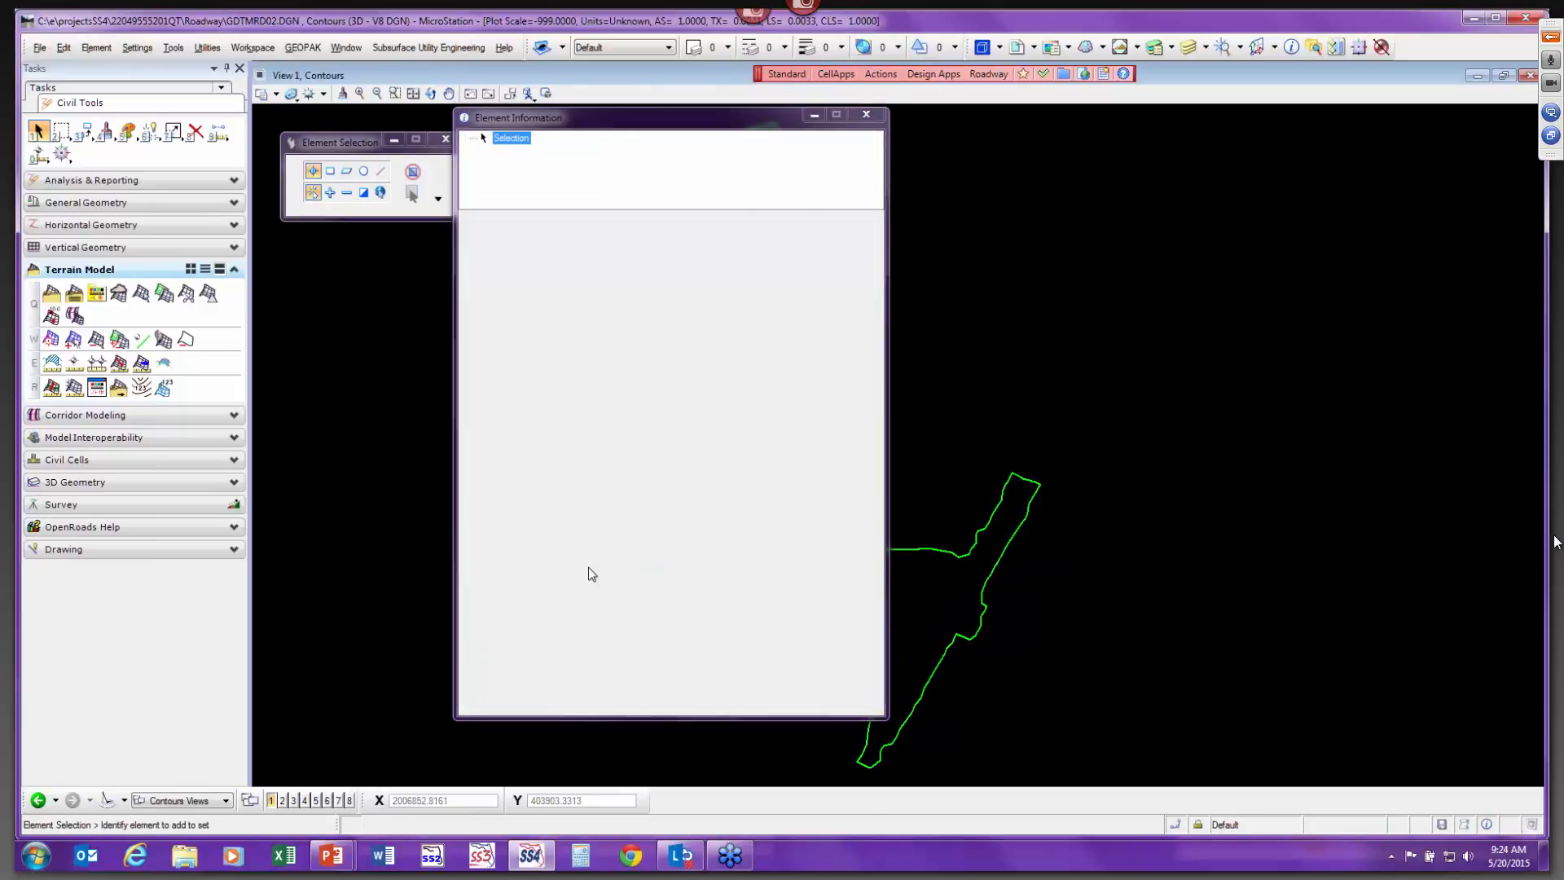
drag(595, 127, 1101, 140)
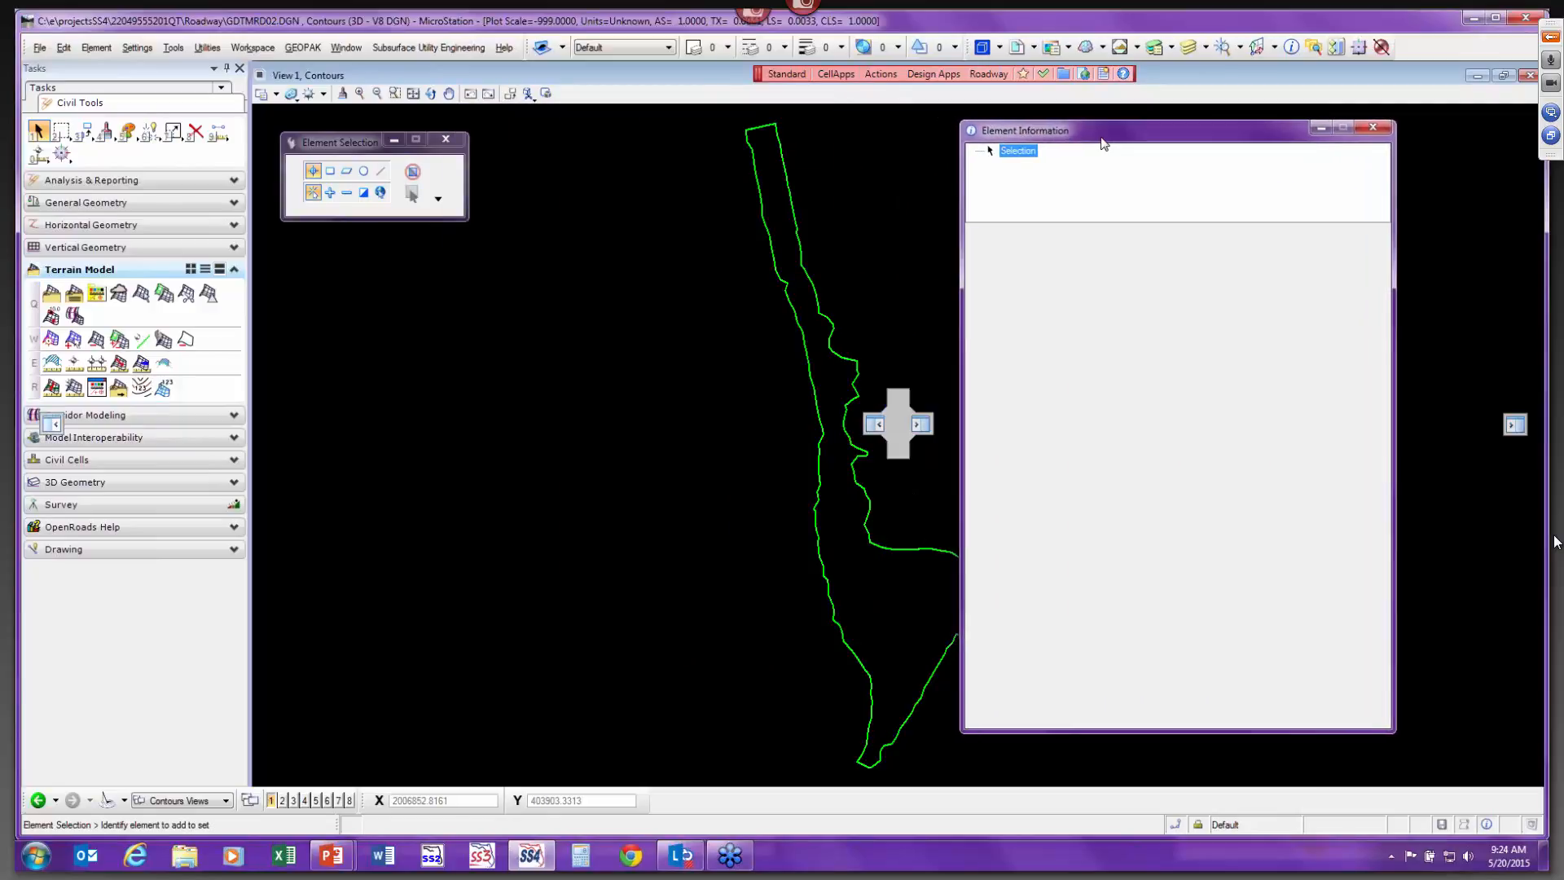
scroll(909, 530, up, 2)
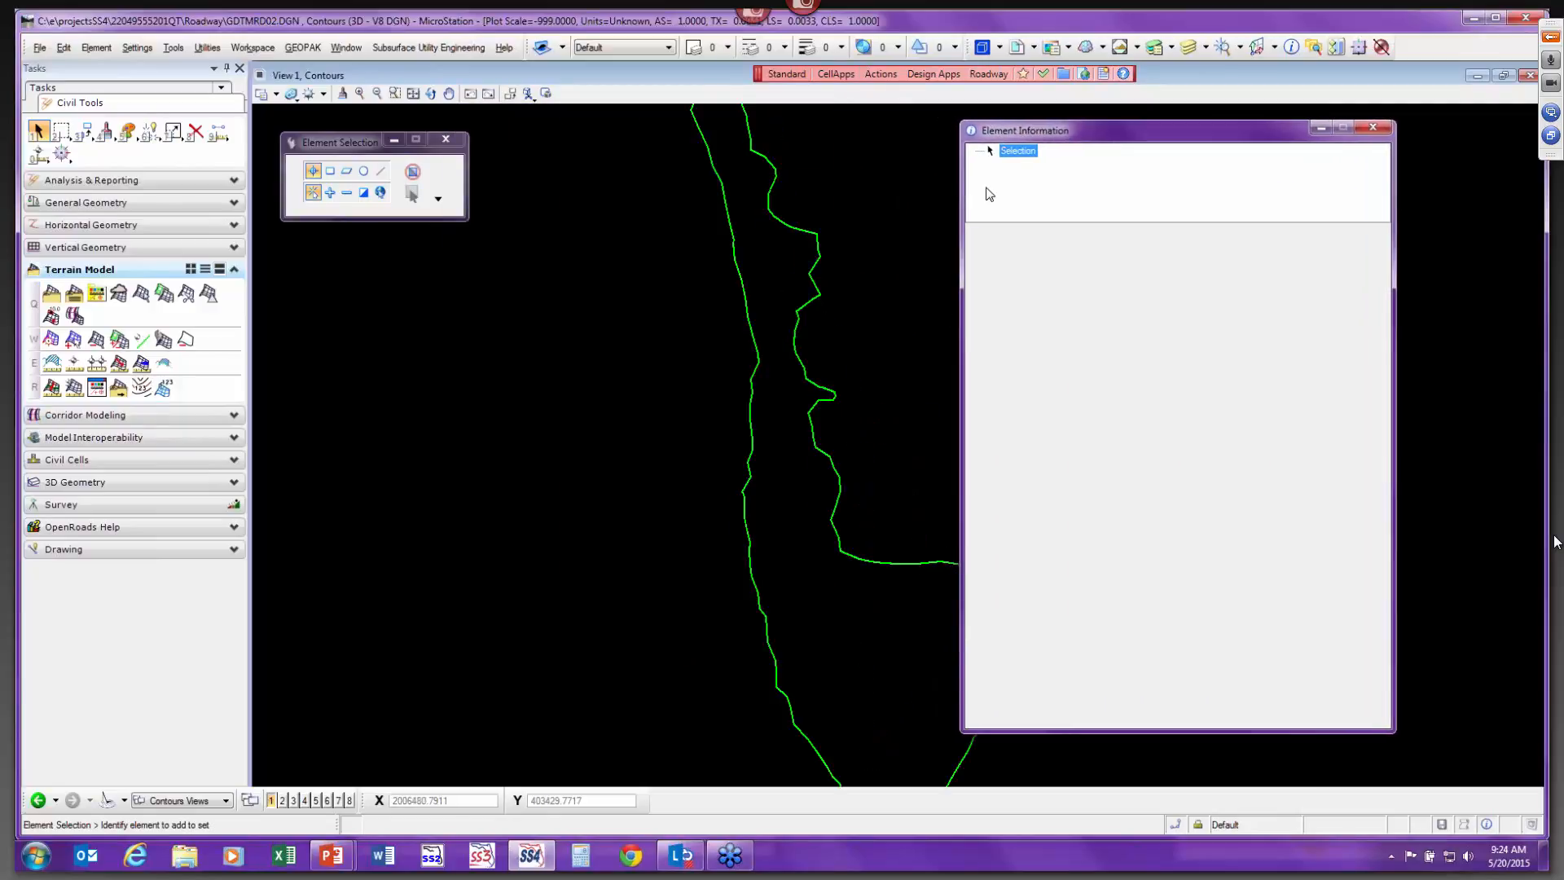
click(894, 564)
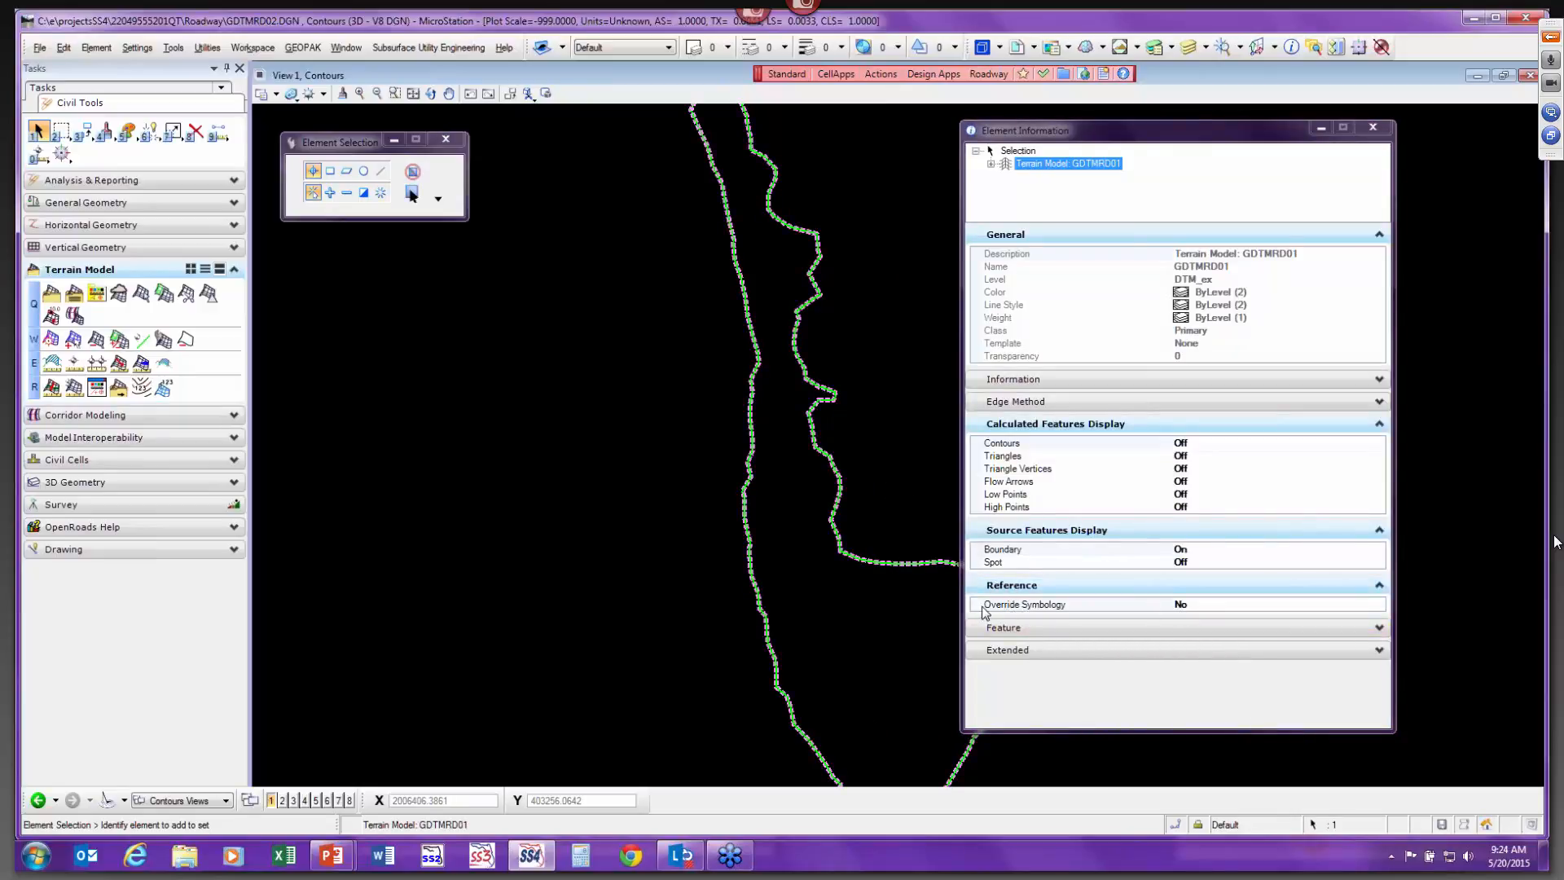
click(1195, 603)
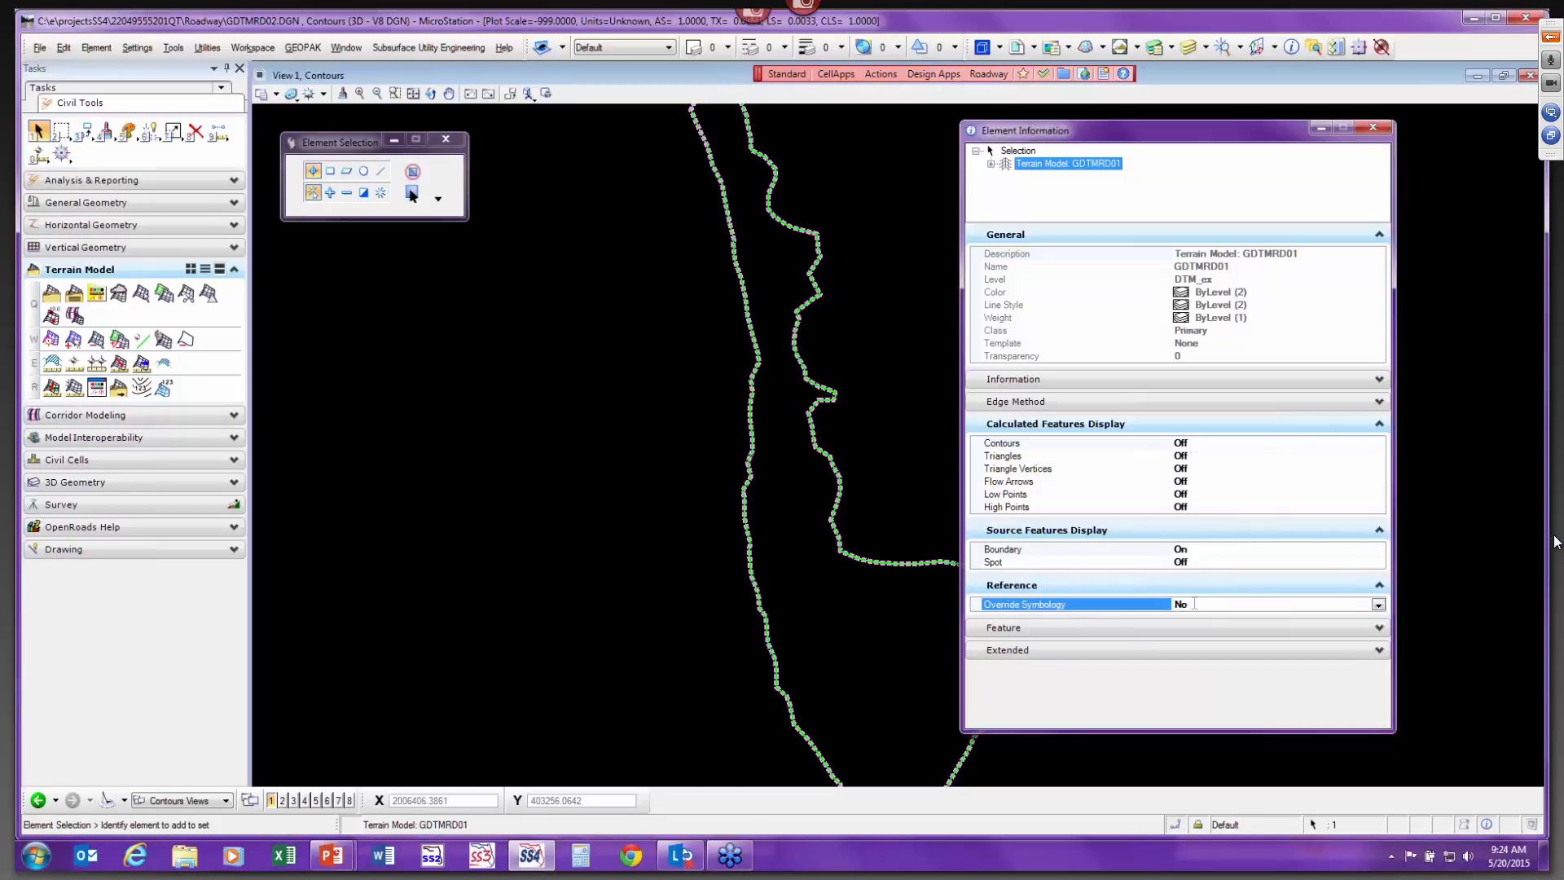
double_click(1195, 604)
click(892, 641)
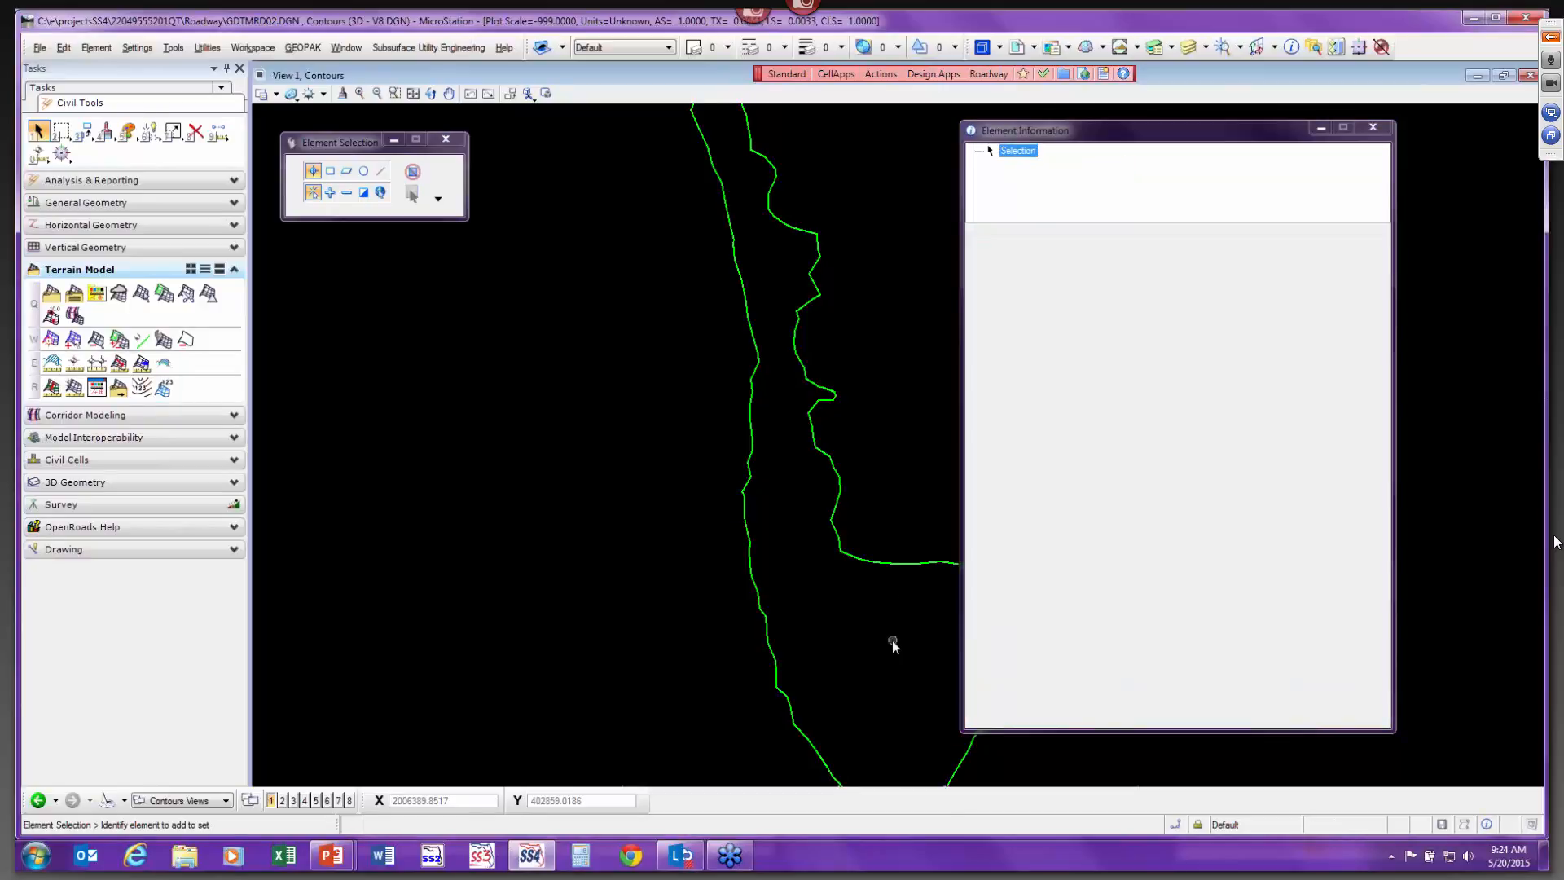
Reselect the terrain and turn its contour display on.
click(832, 514)
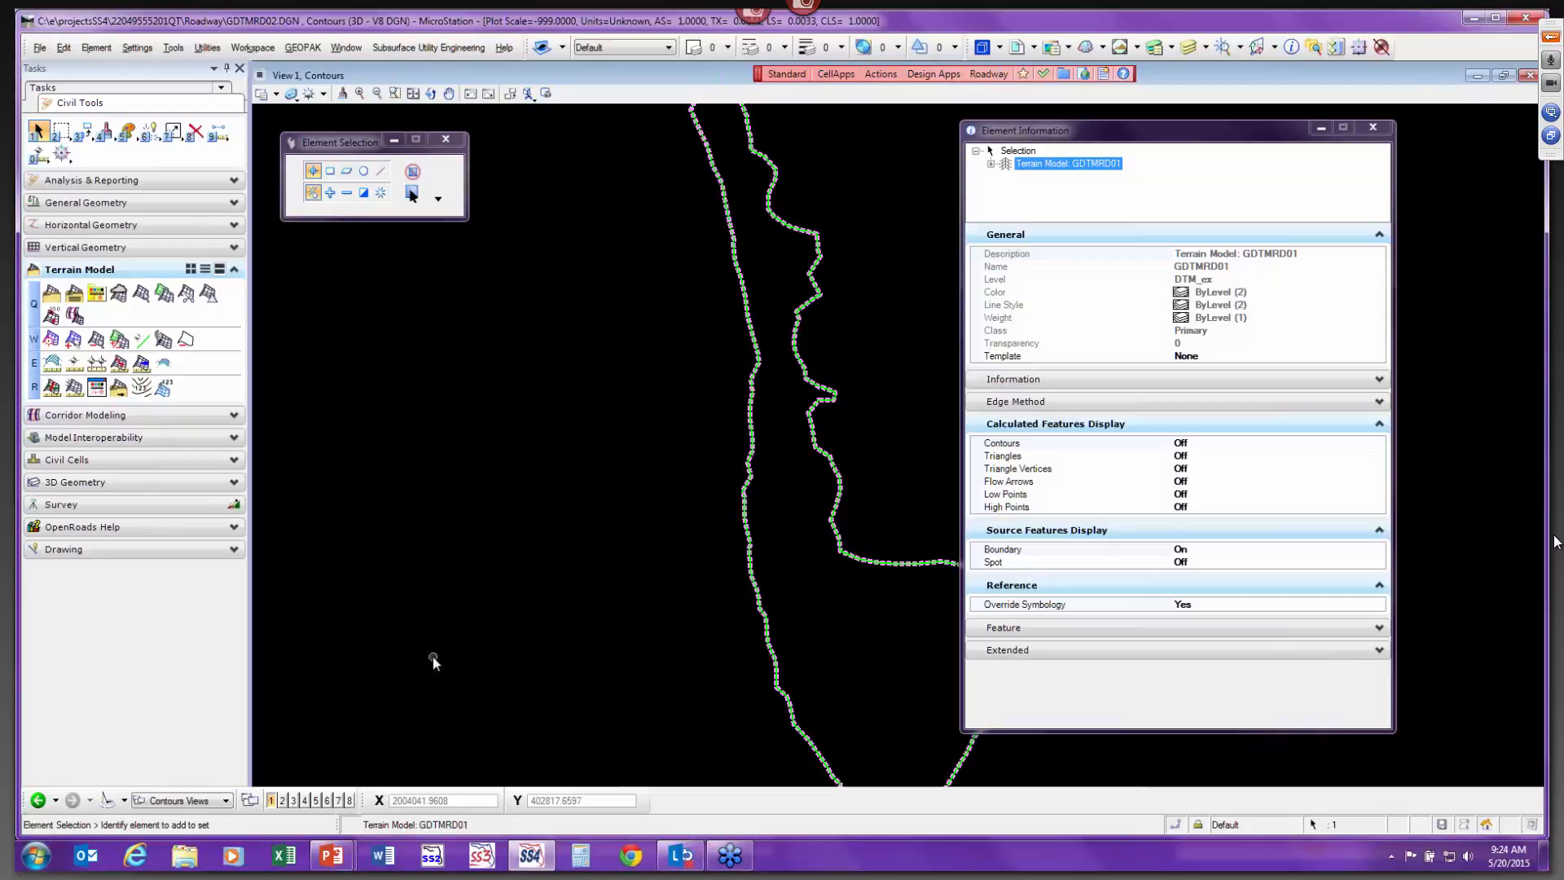
click(1206, 444)
double_click(1202, 444)
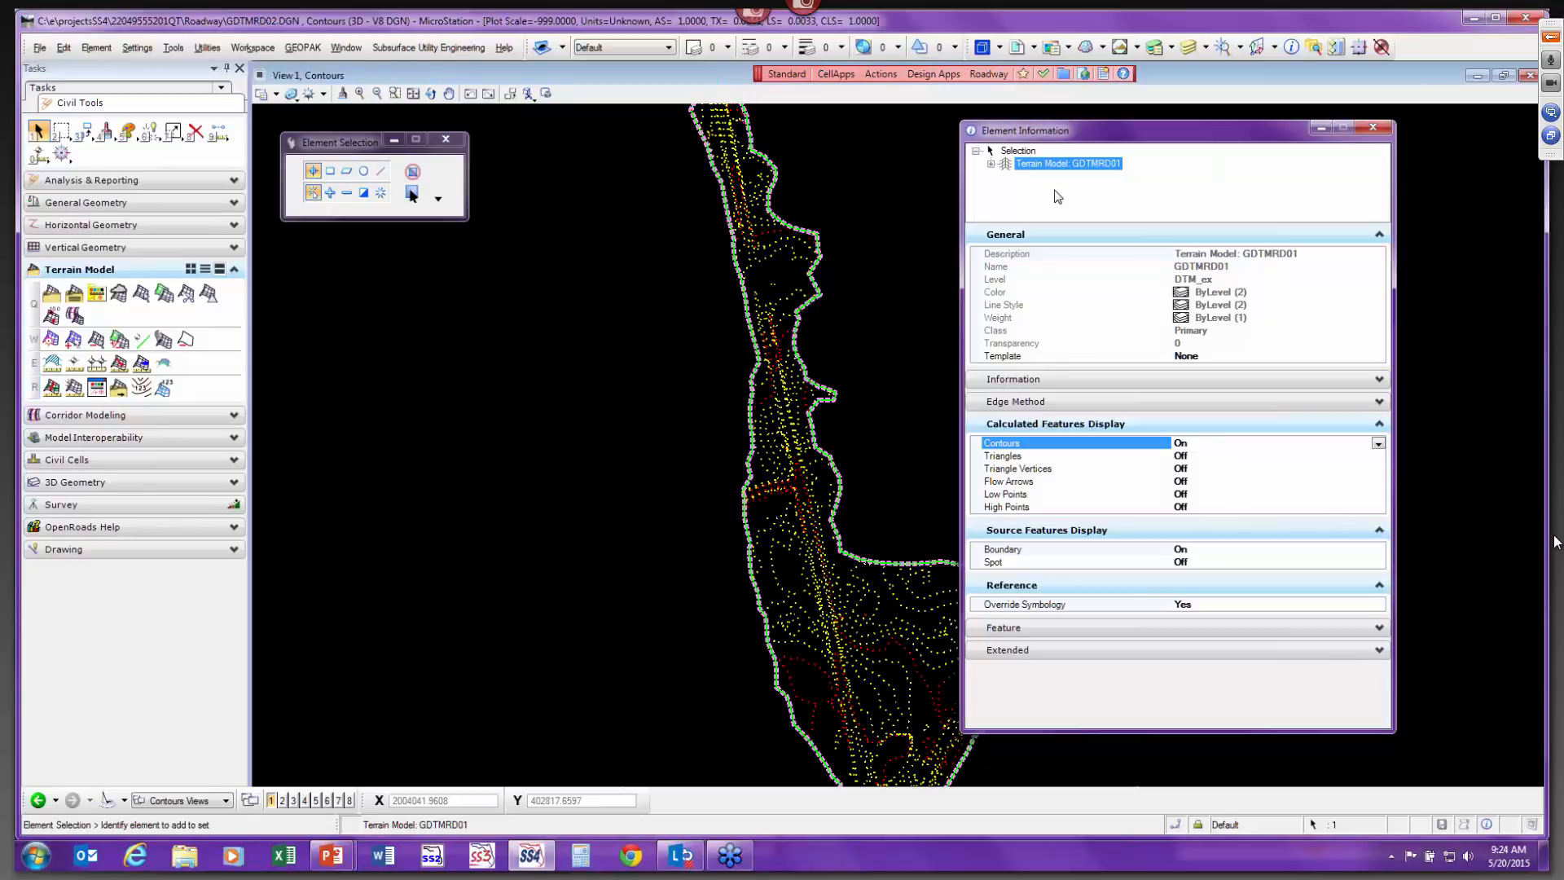
Open the terrain's calculated contour settings and set the major contour interval to 10.
click(990, 165)
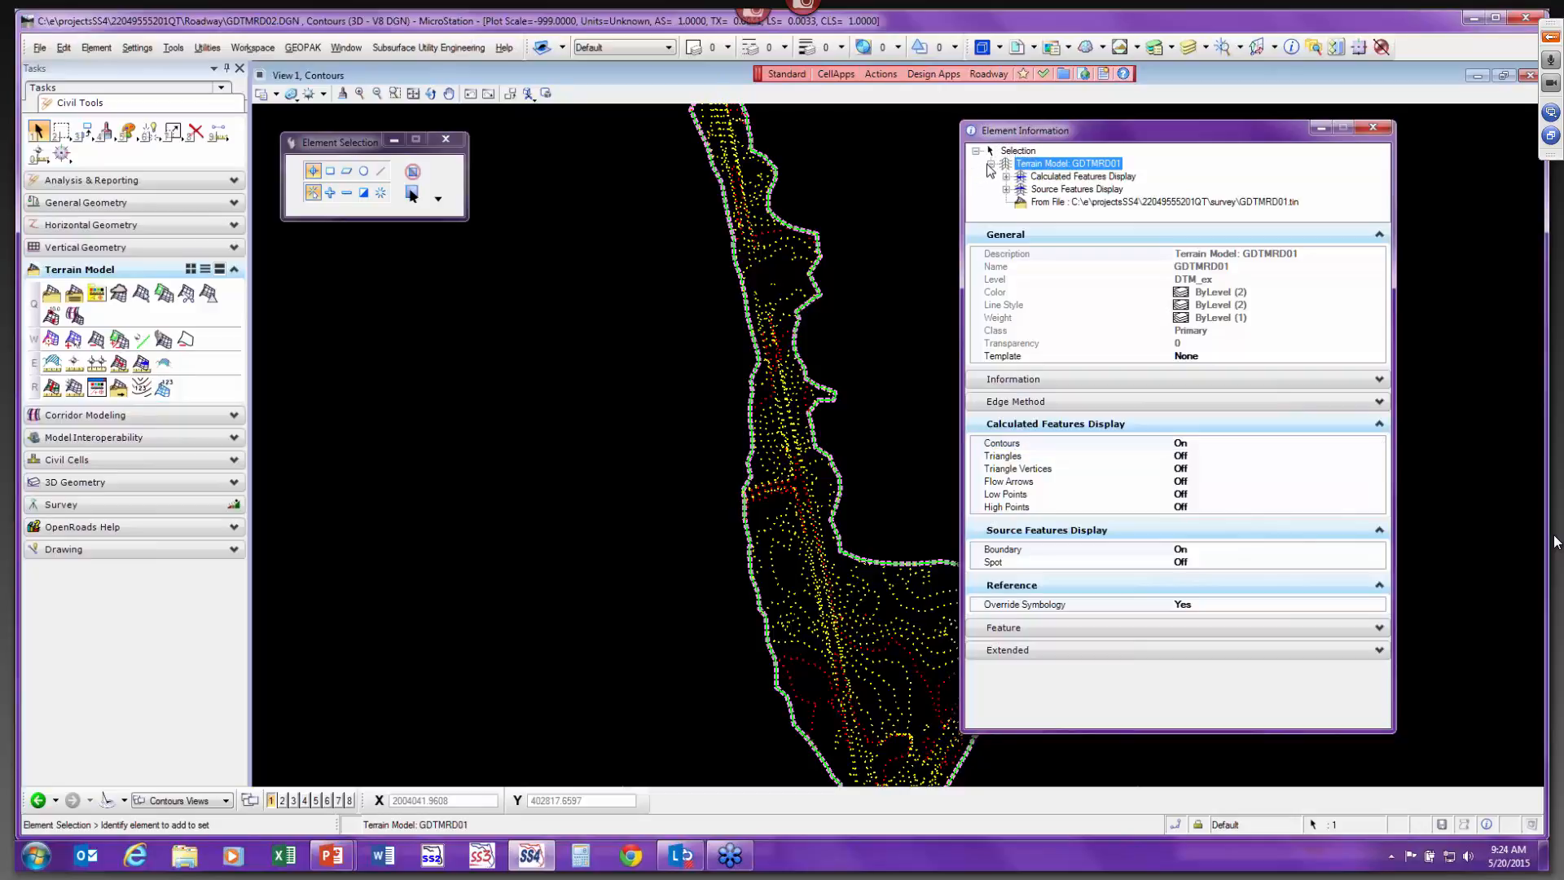
click(1007, 177)
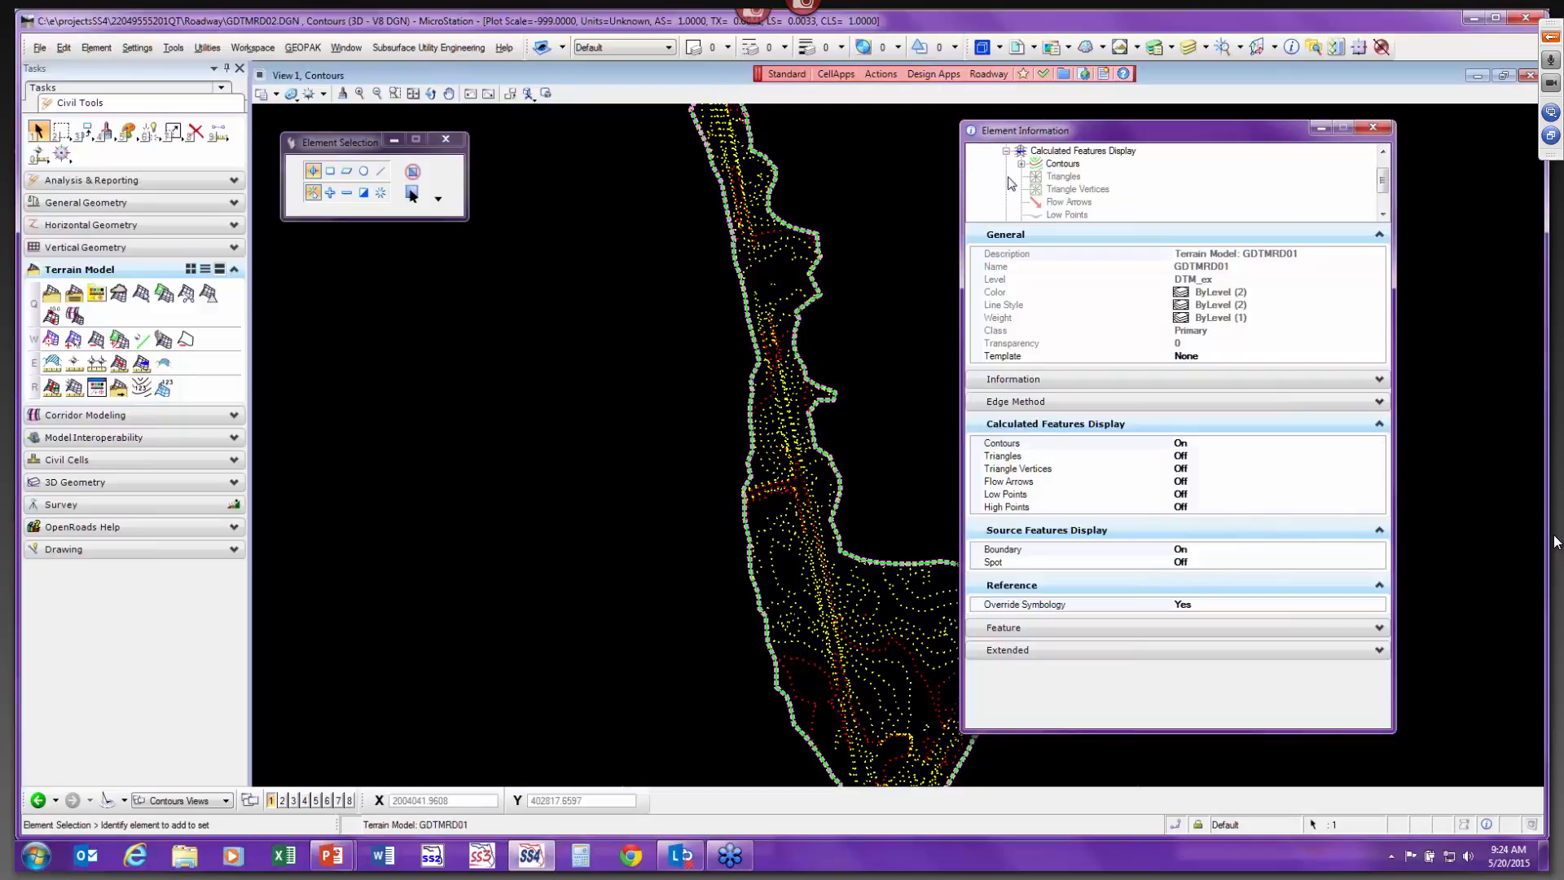
click(1051, 165)
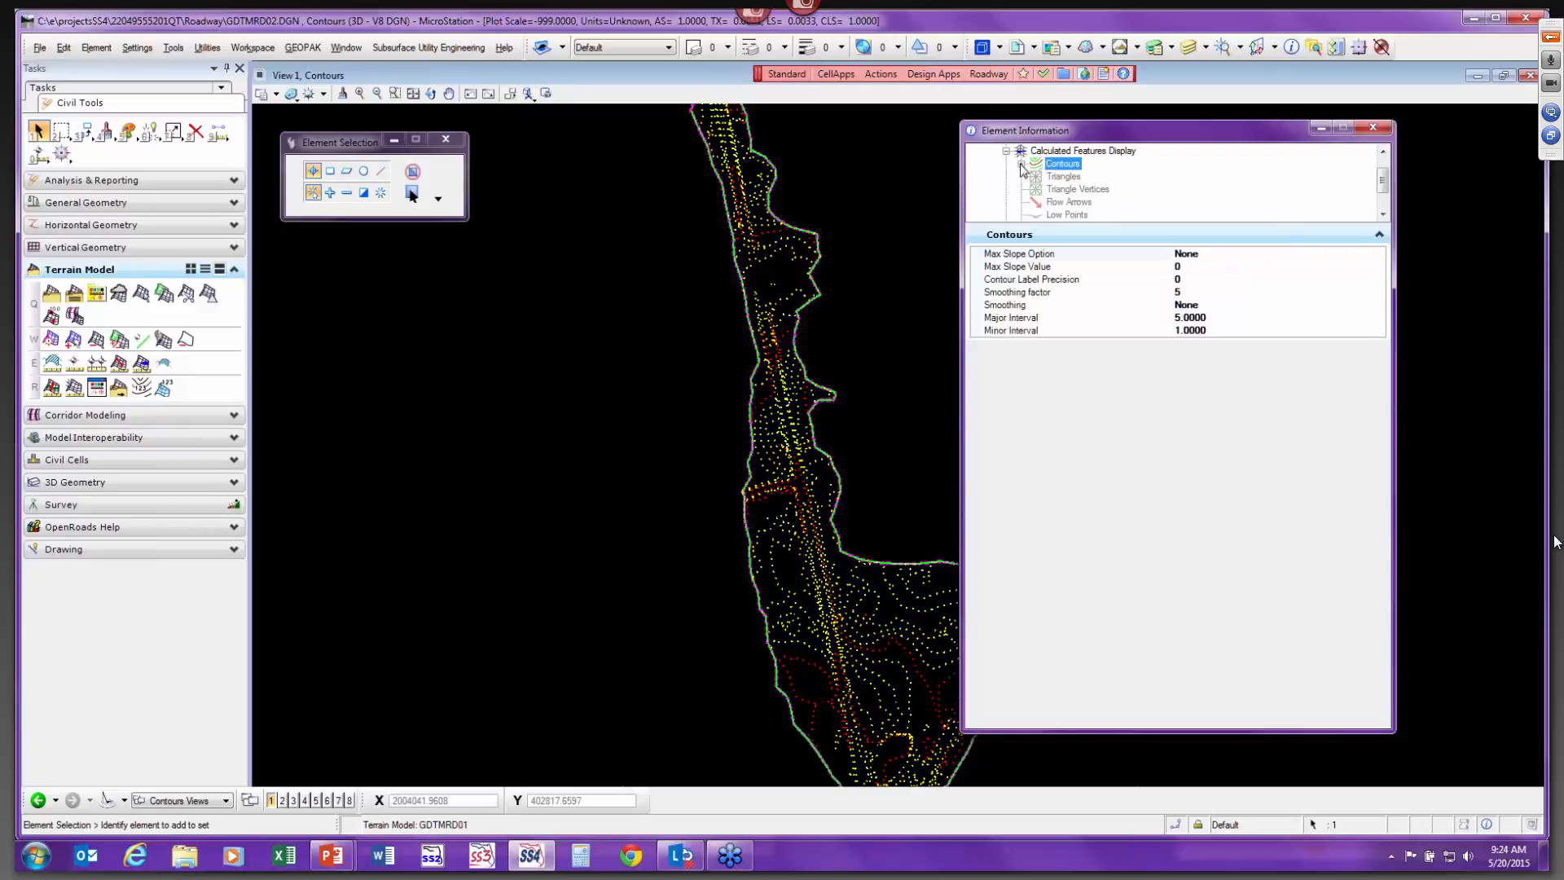
click(1022, 164)
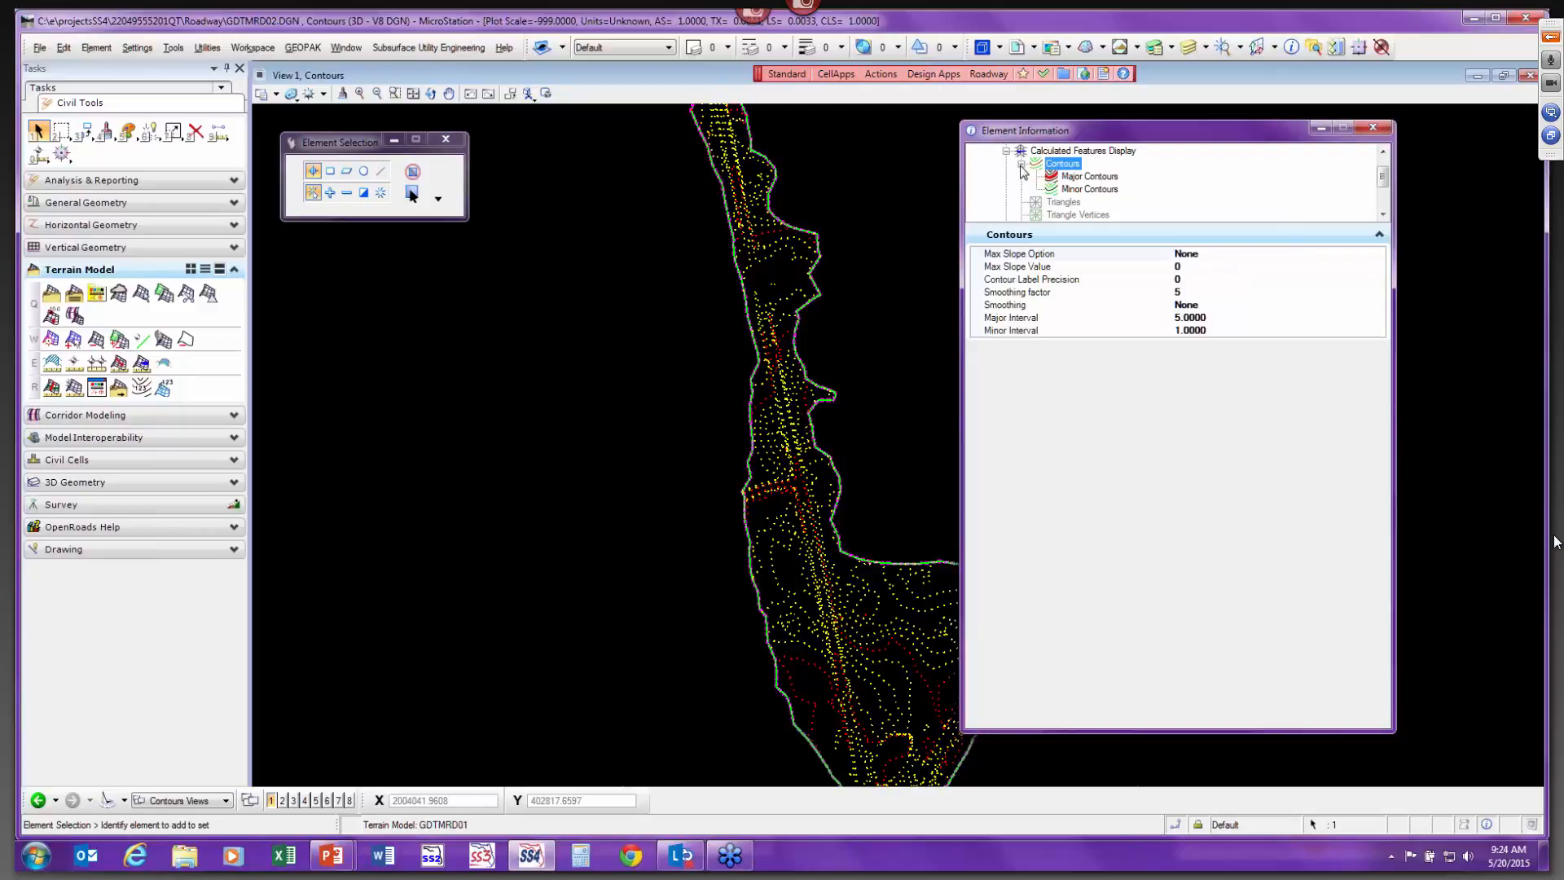
click(1073, 177)
click(1063, 164)
click(1191, 318)
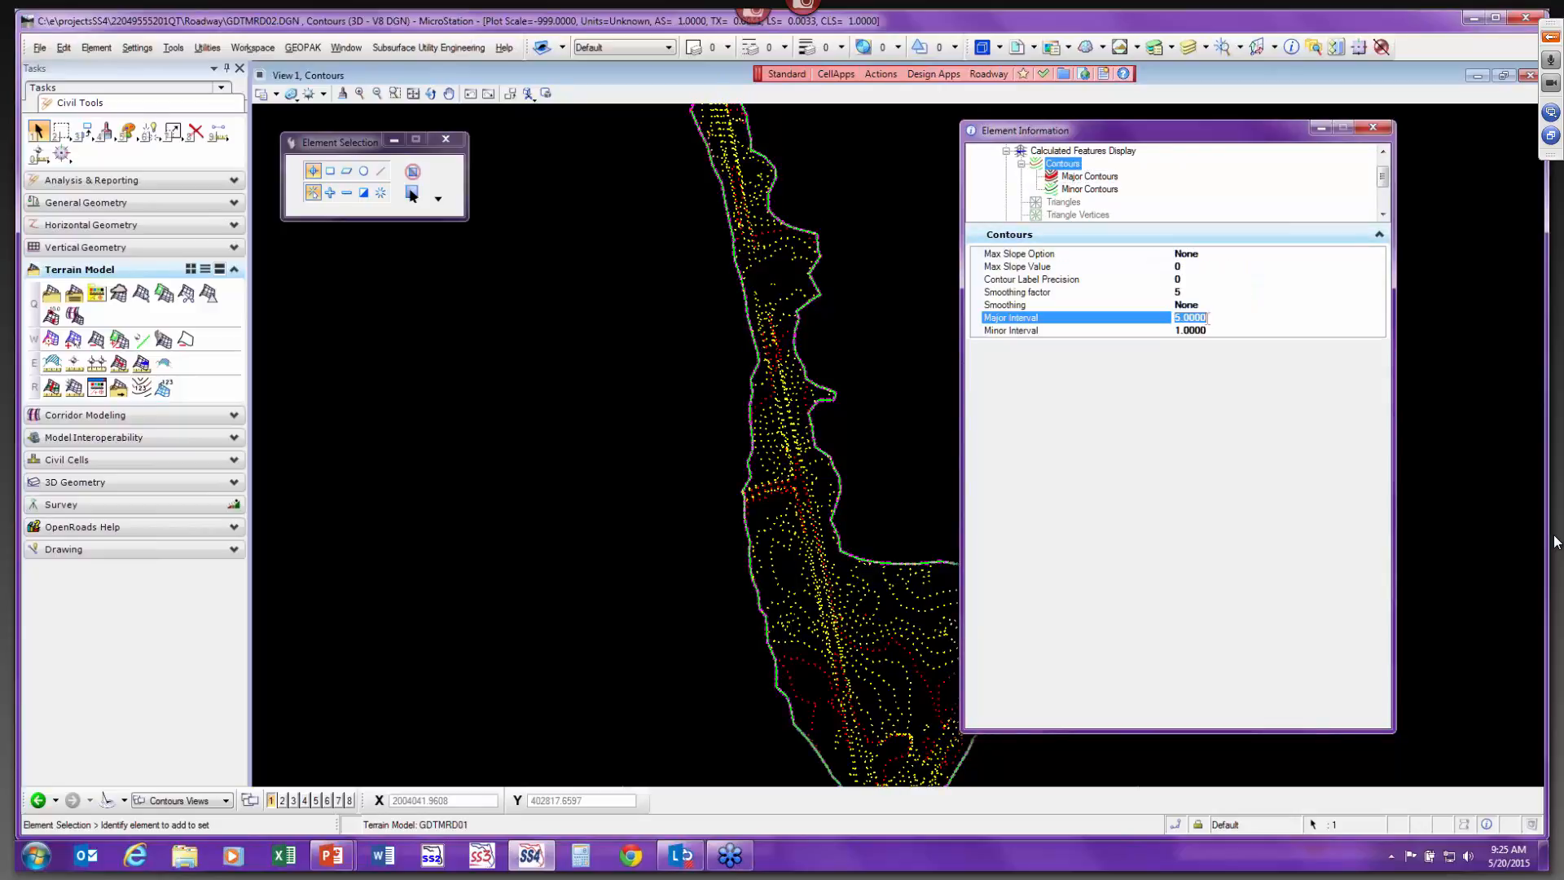
text(10)
click(1212, 334)
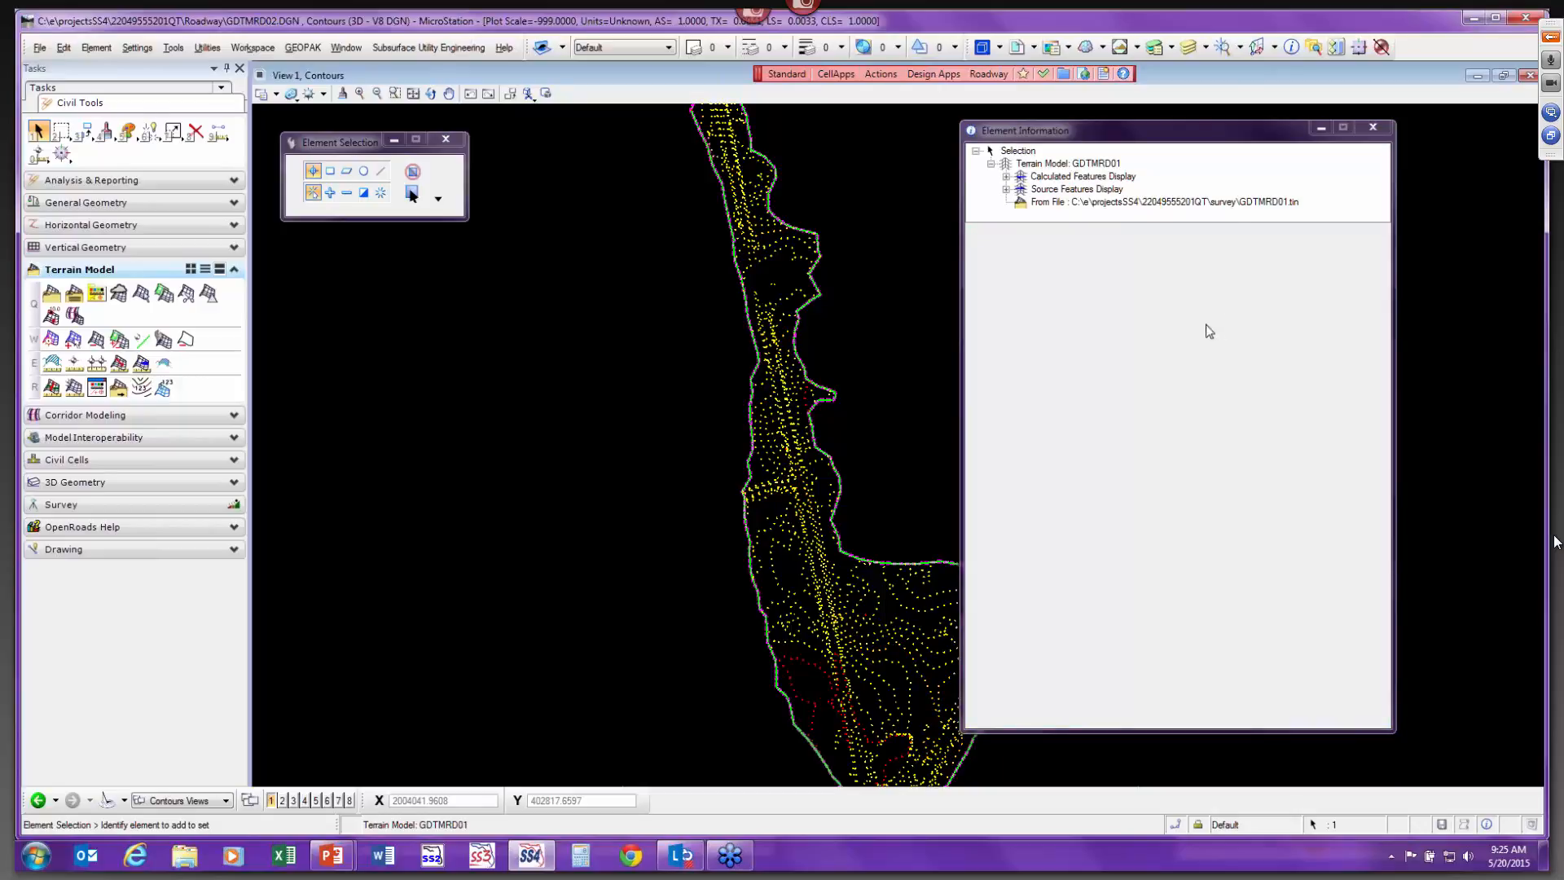
click(1007, 176)
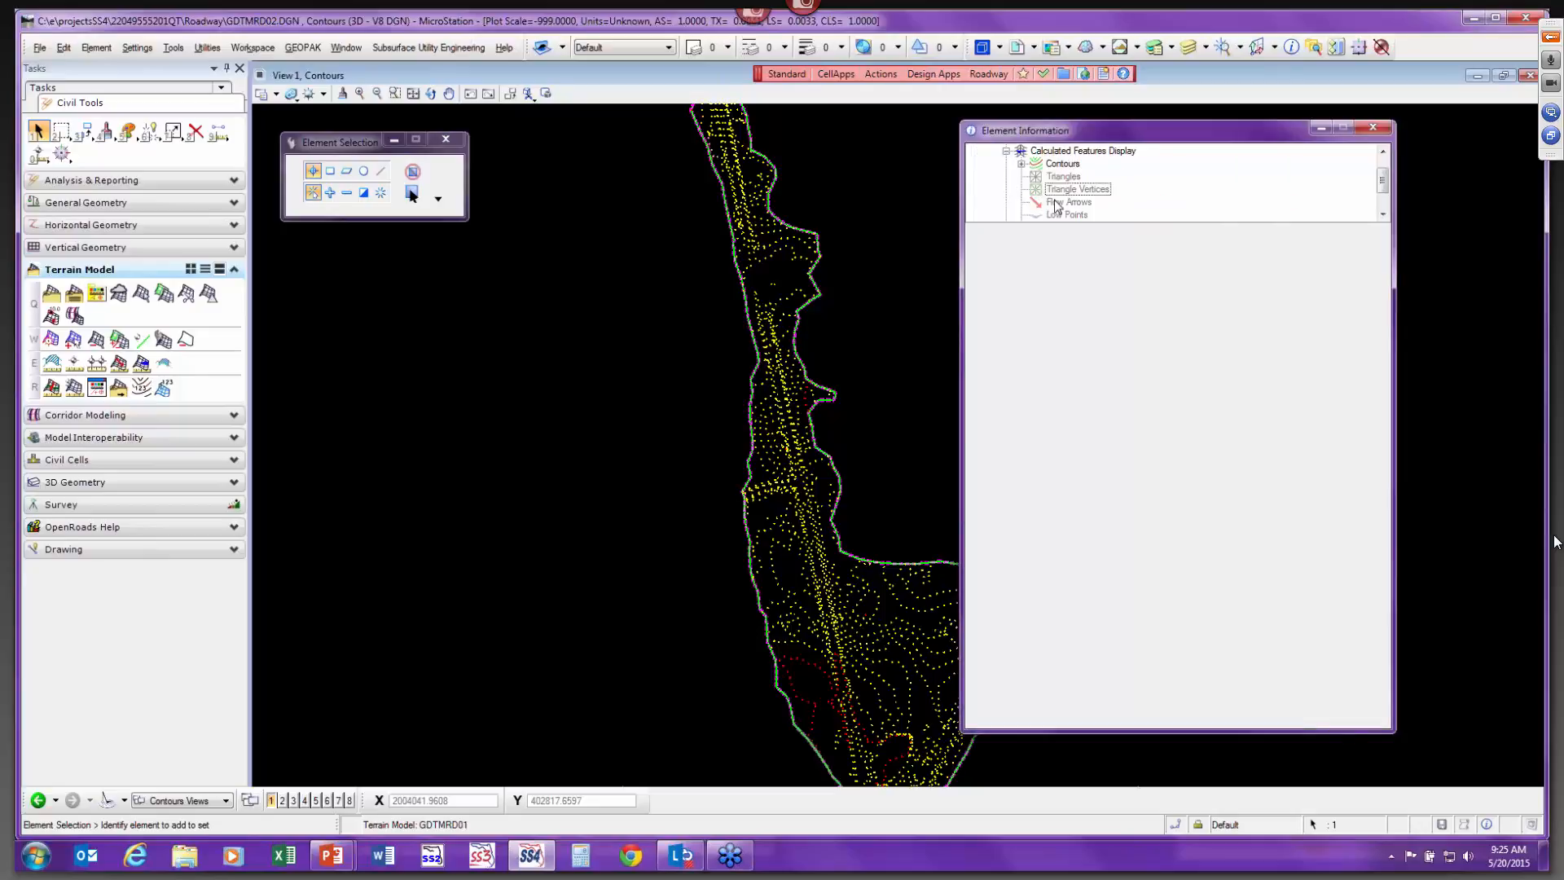
Set the terrain's minor contour interval to 5.
click(1021, 165)
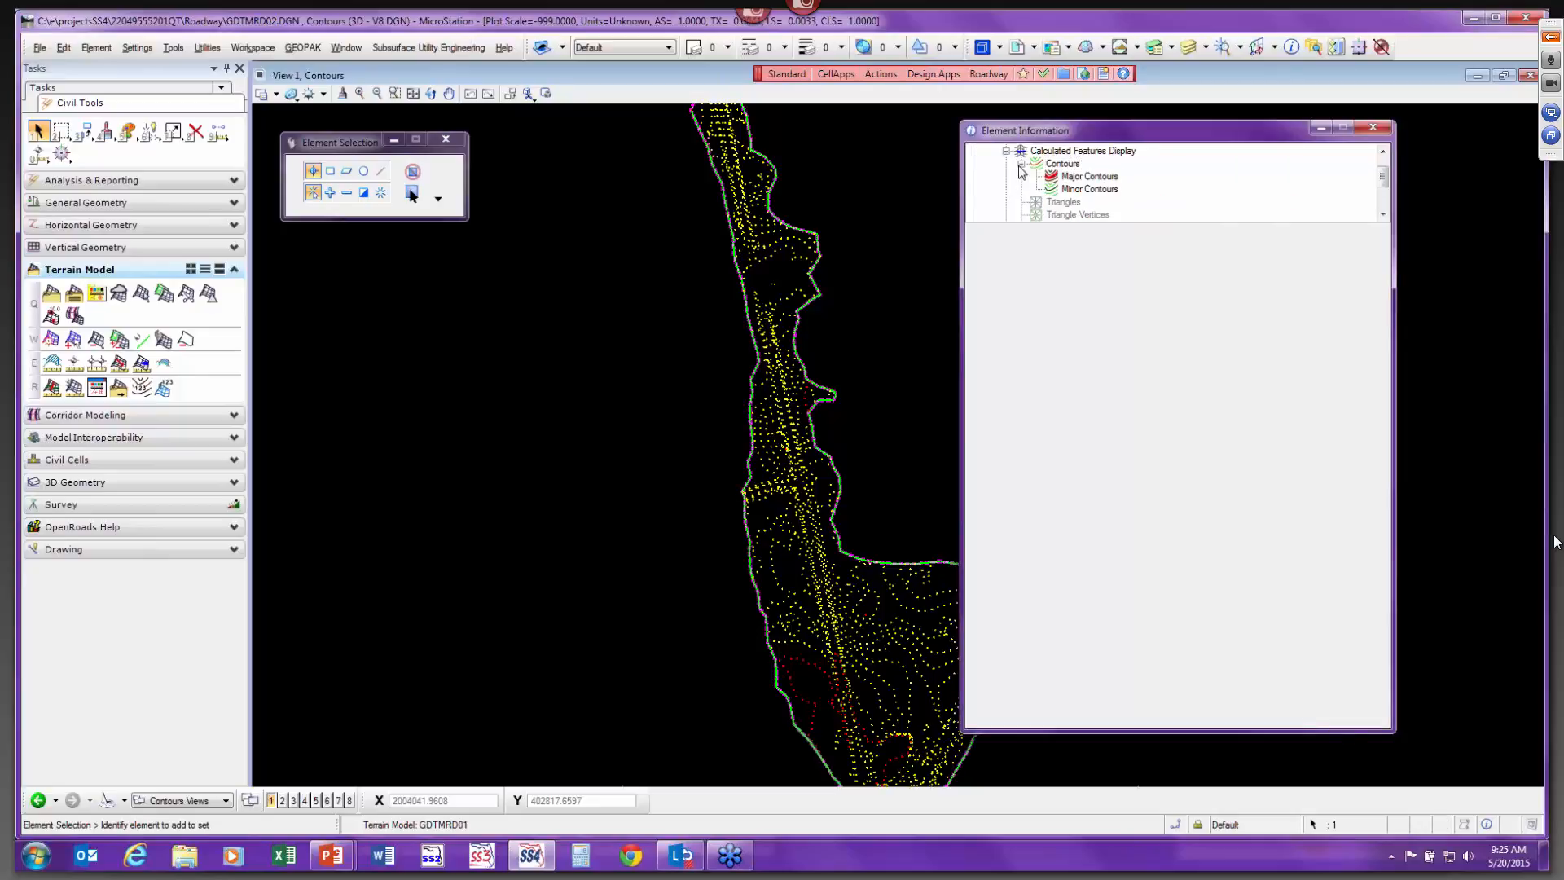
click(1062, 164)
click(1201, 330)
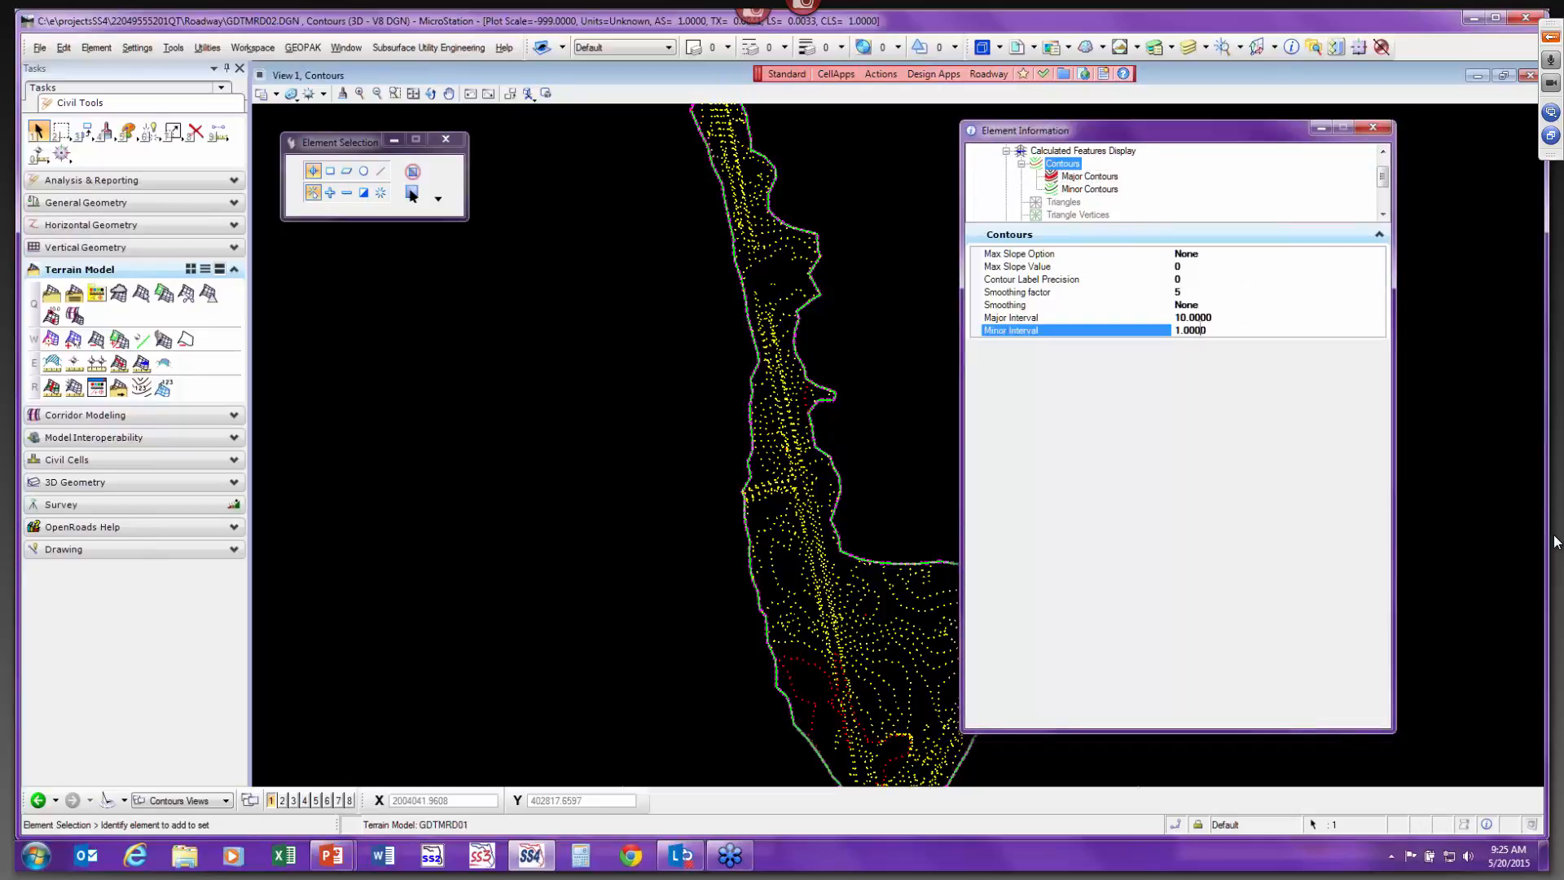
drag(1190, 330, 1225, 329)
key(BackSpace)
key(BackSpace)
key(BackSpace)
text(5)
key(Return)
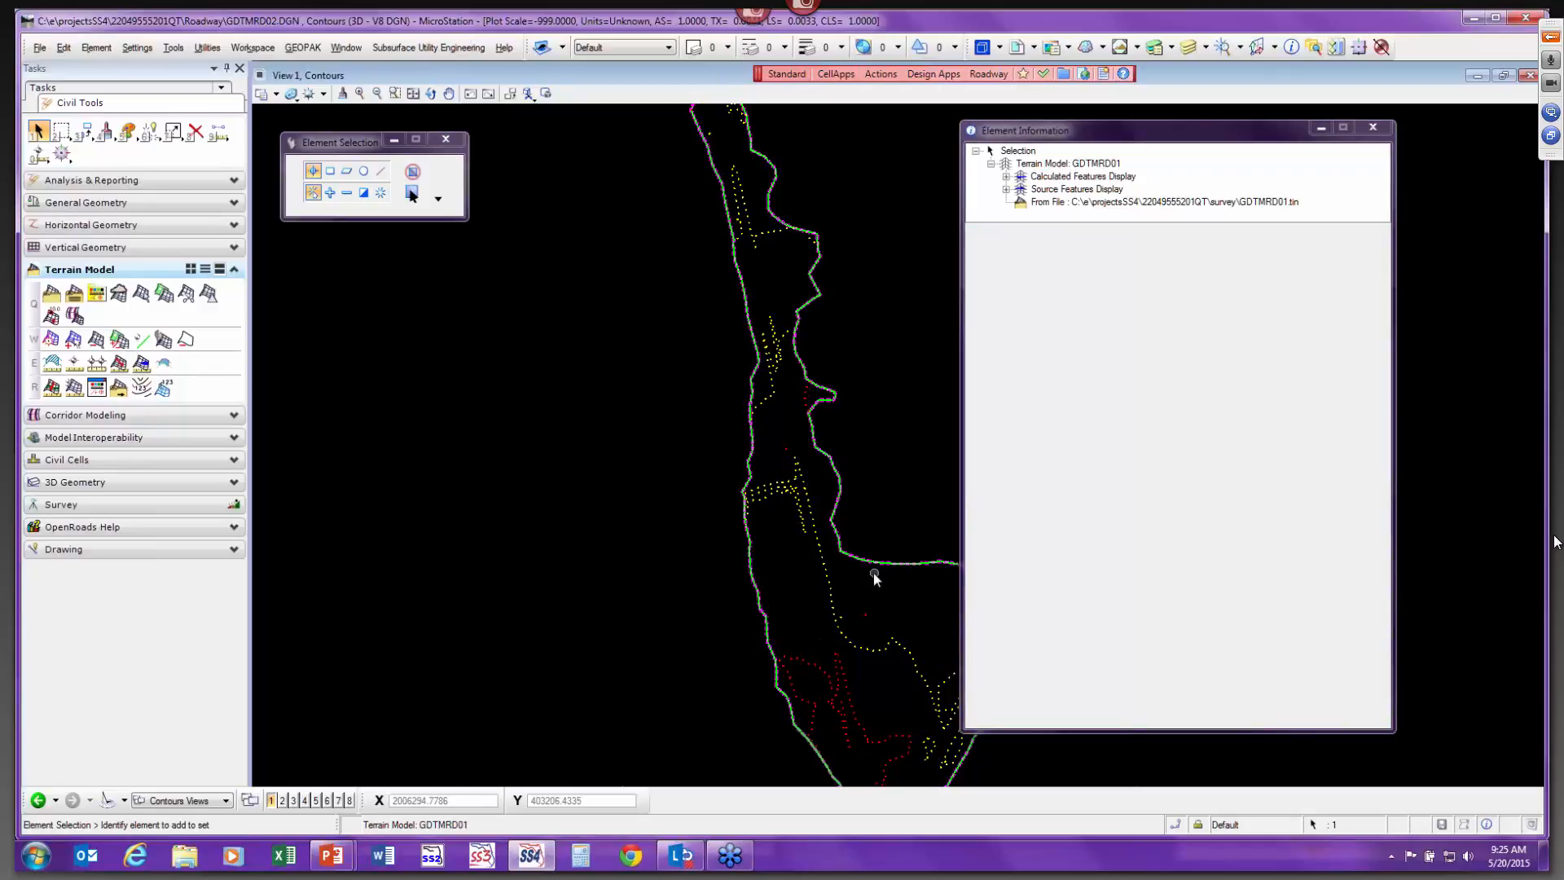
Open the major contour properties and zoom in on the contour lines to inspect them.
click(1006, 176)
click(1021, 164)
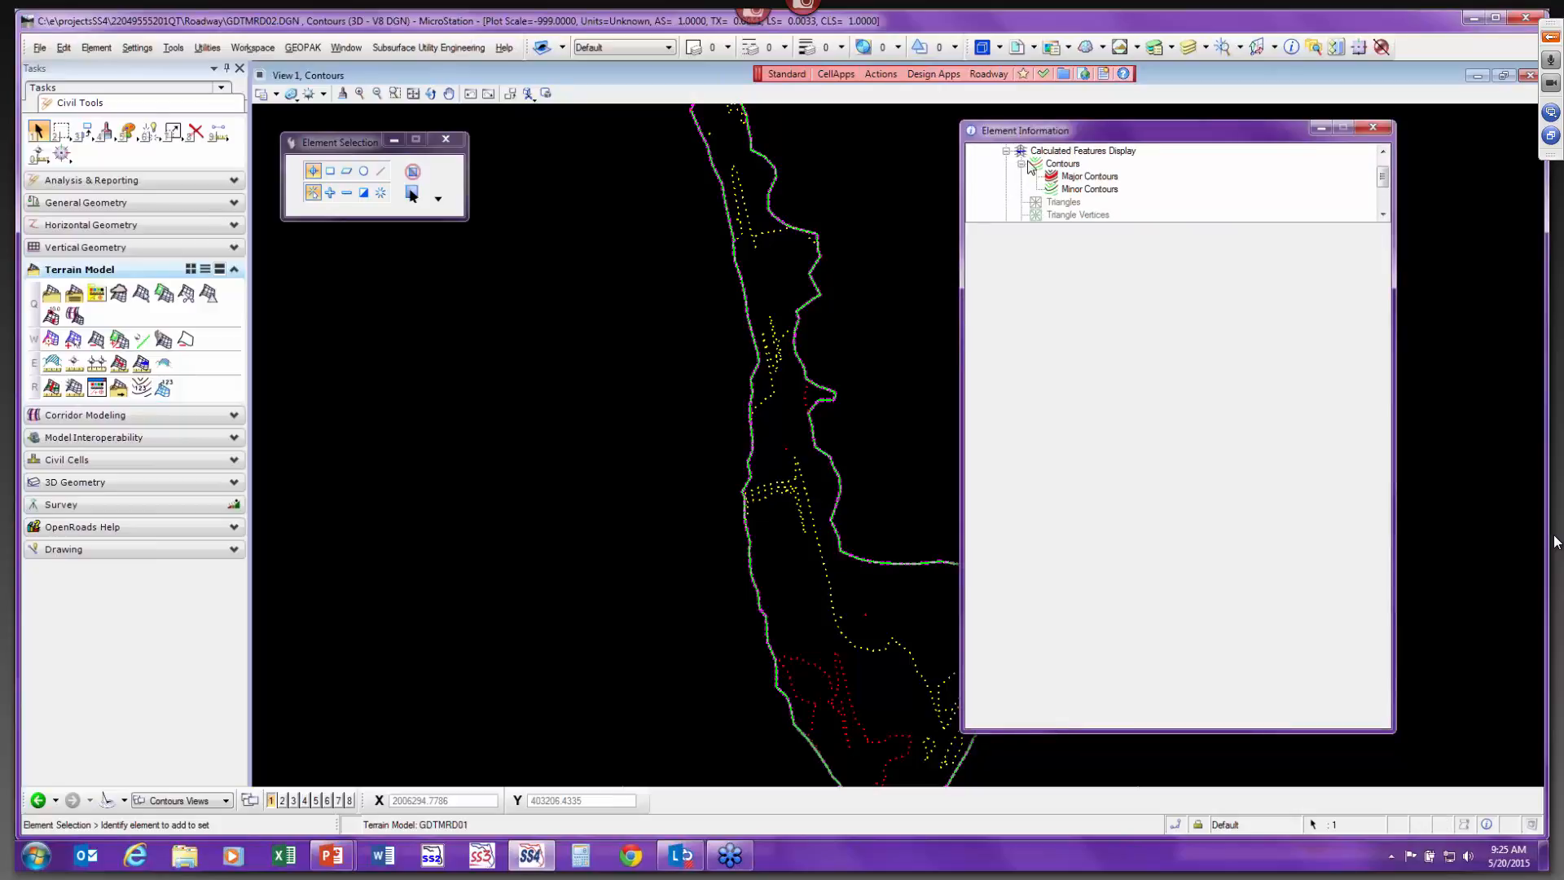
click(1063, 165)
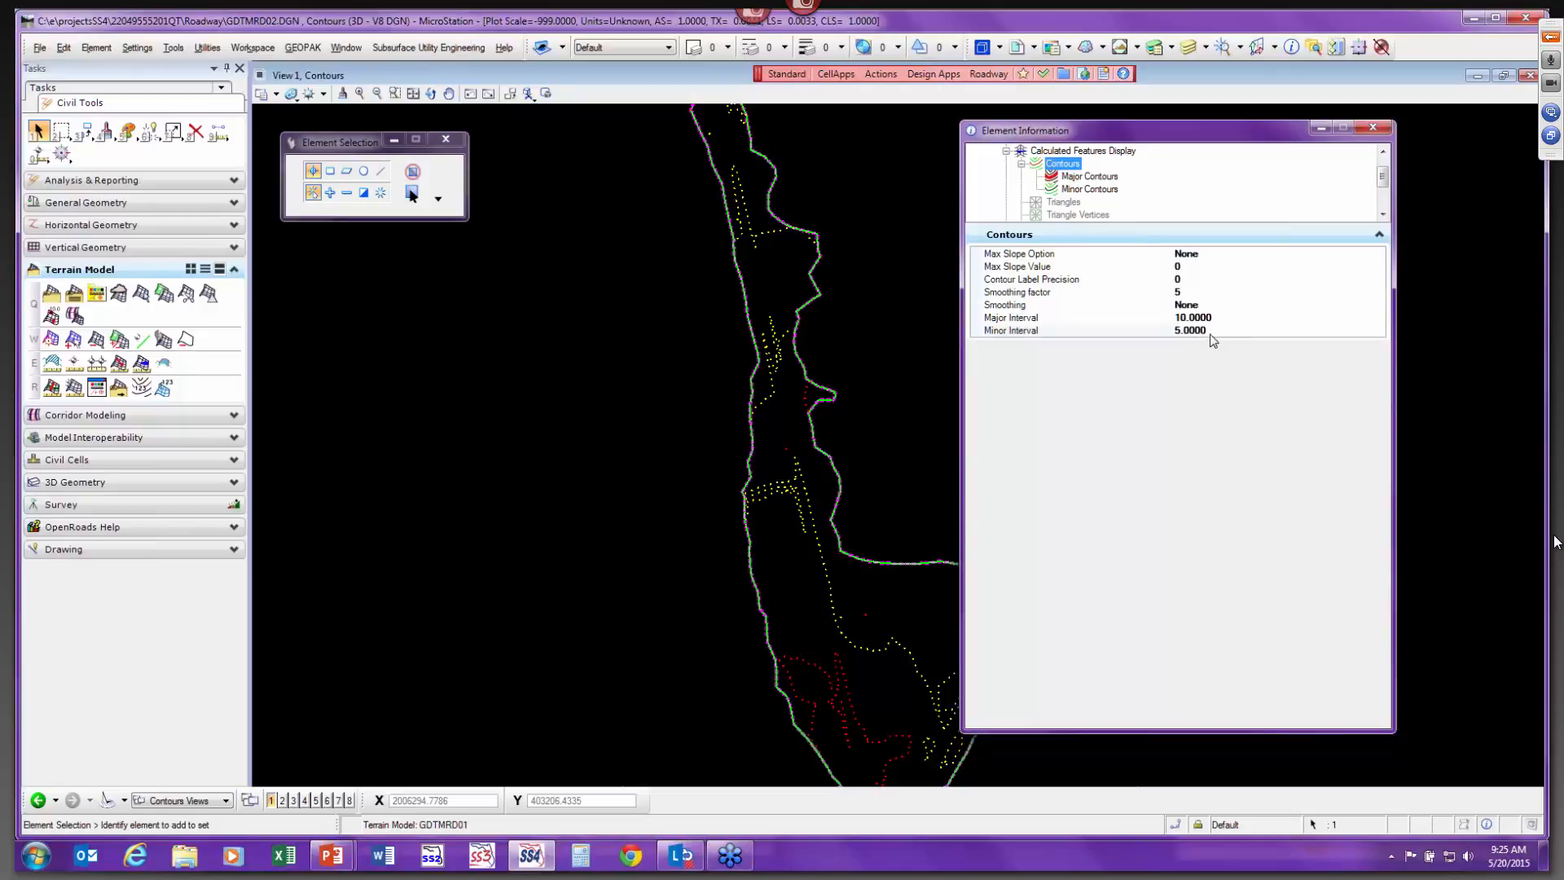
click(1084, 177)
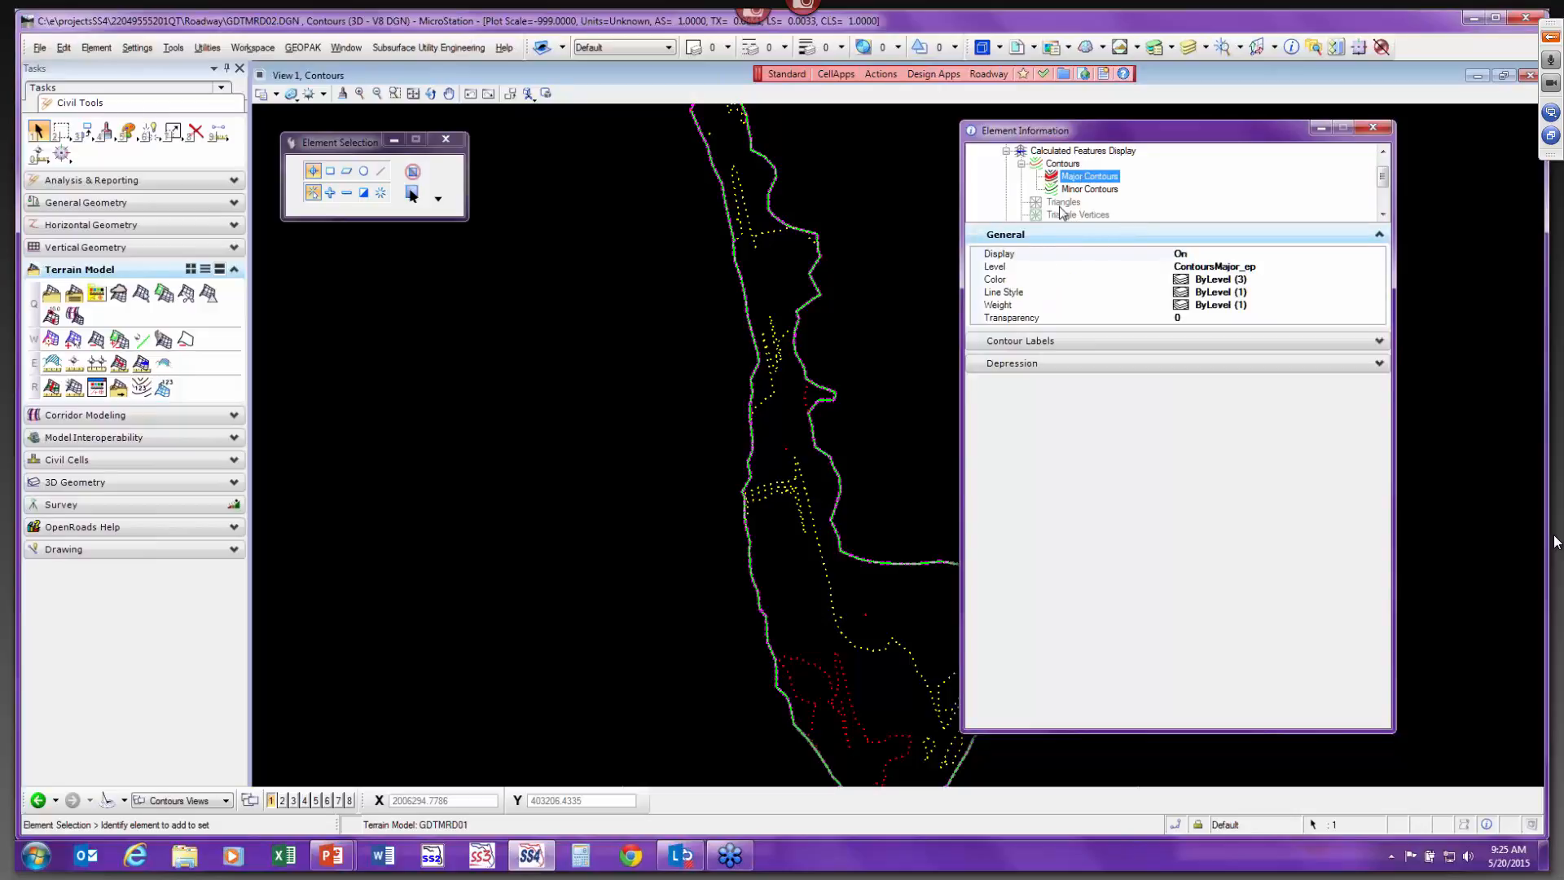
scroll(815, 692, up, 5)
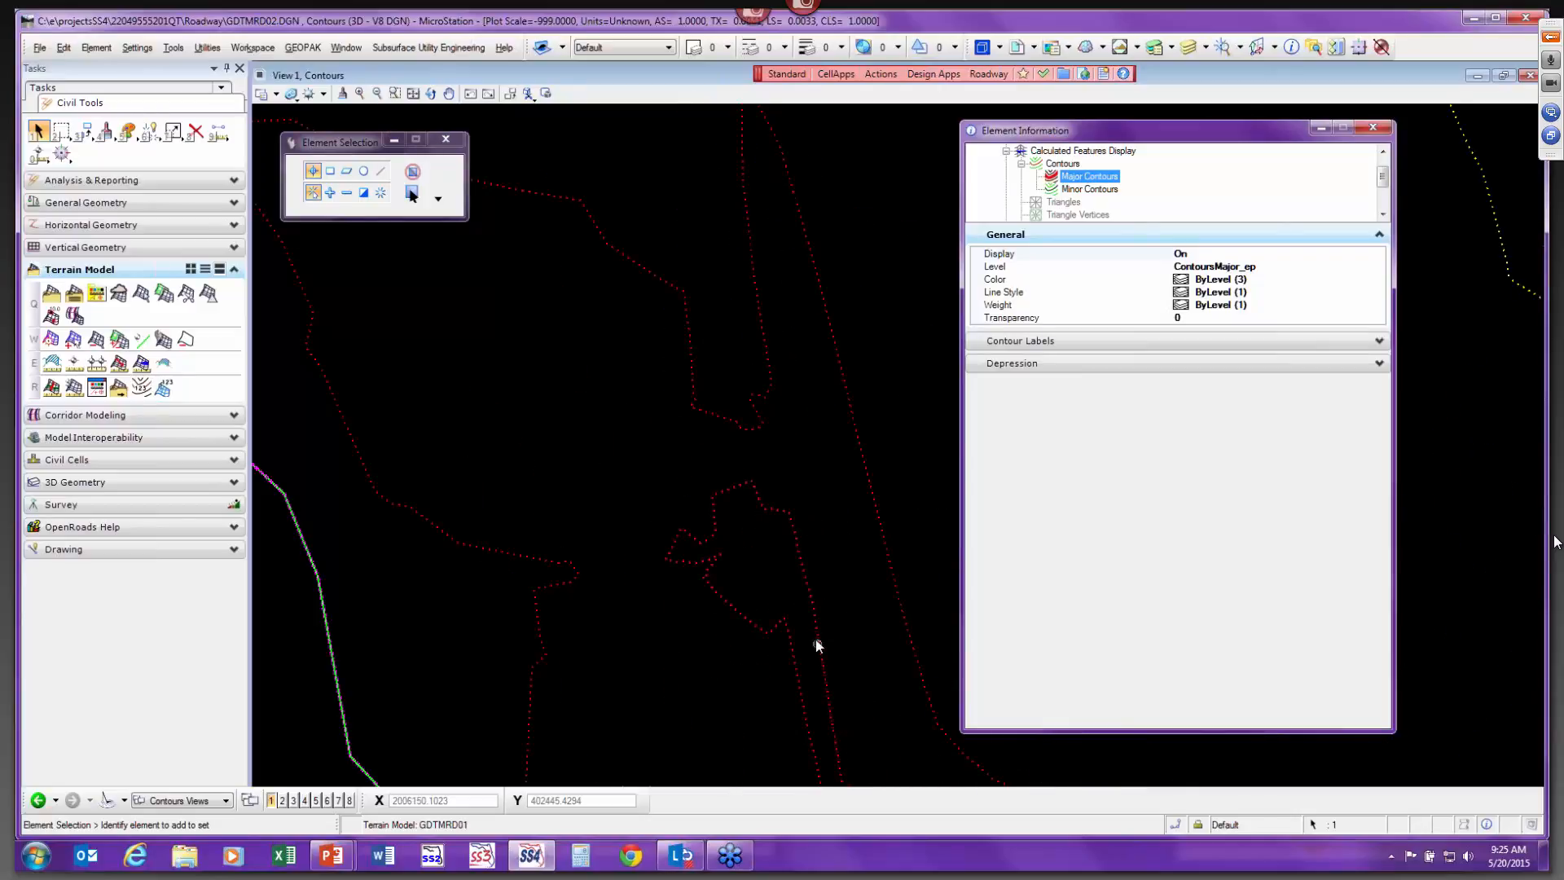
middle_drag(817, 643, 795, 525)
scroll(803, 541, up, 2)
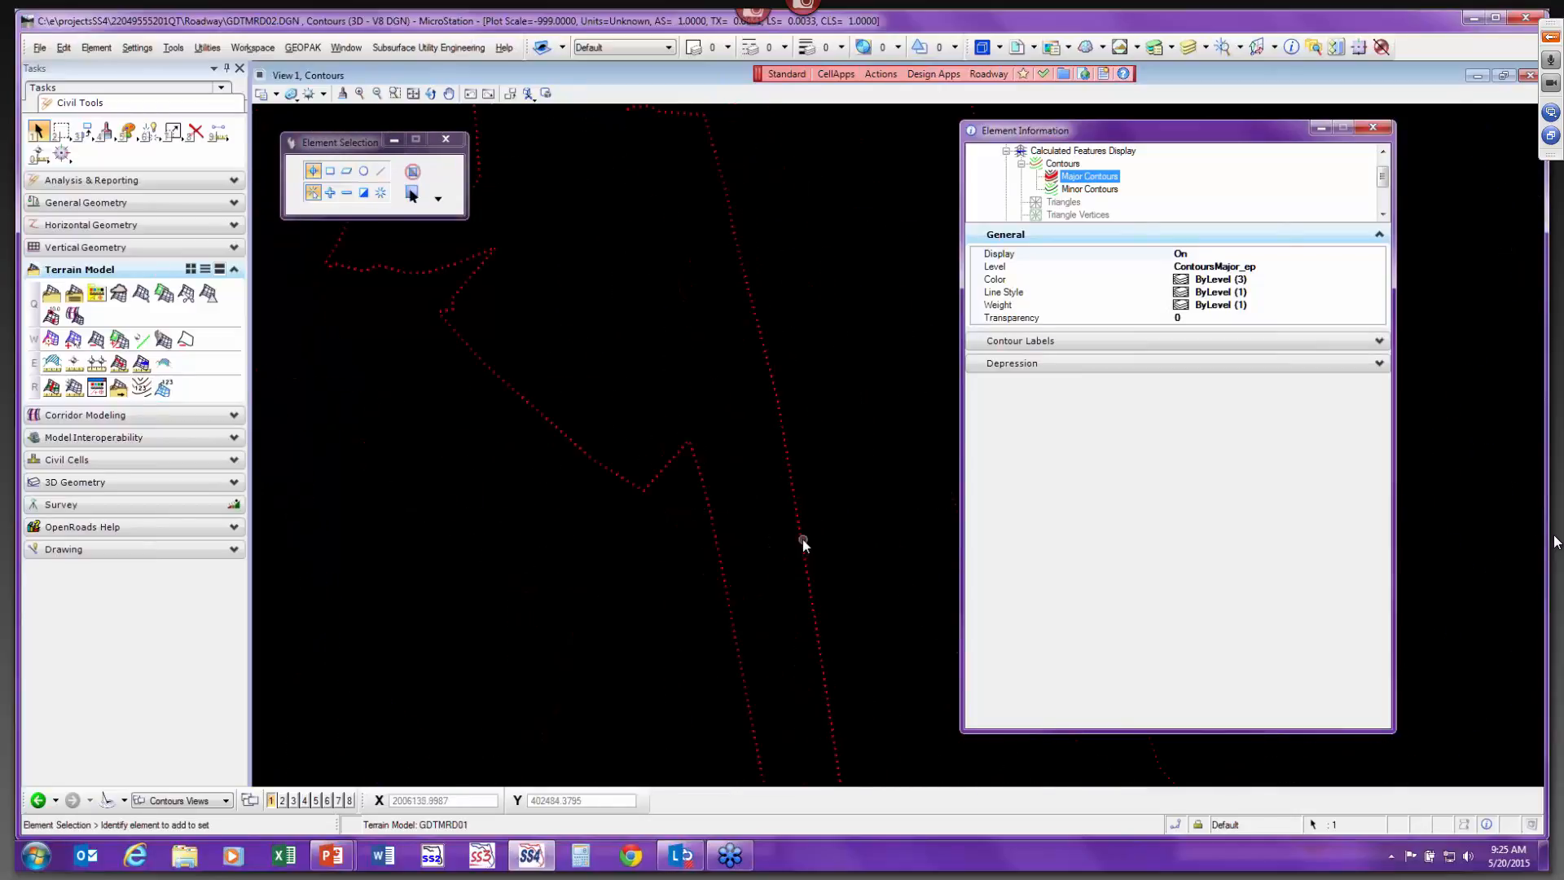
mouse_move(803, 539)
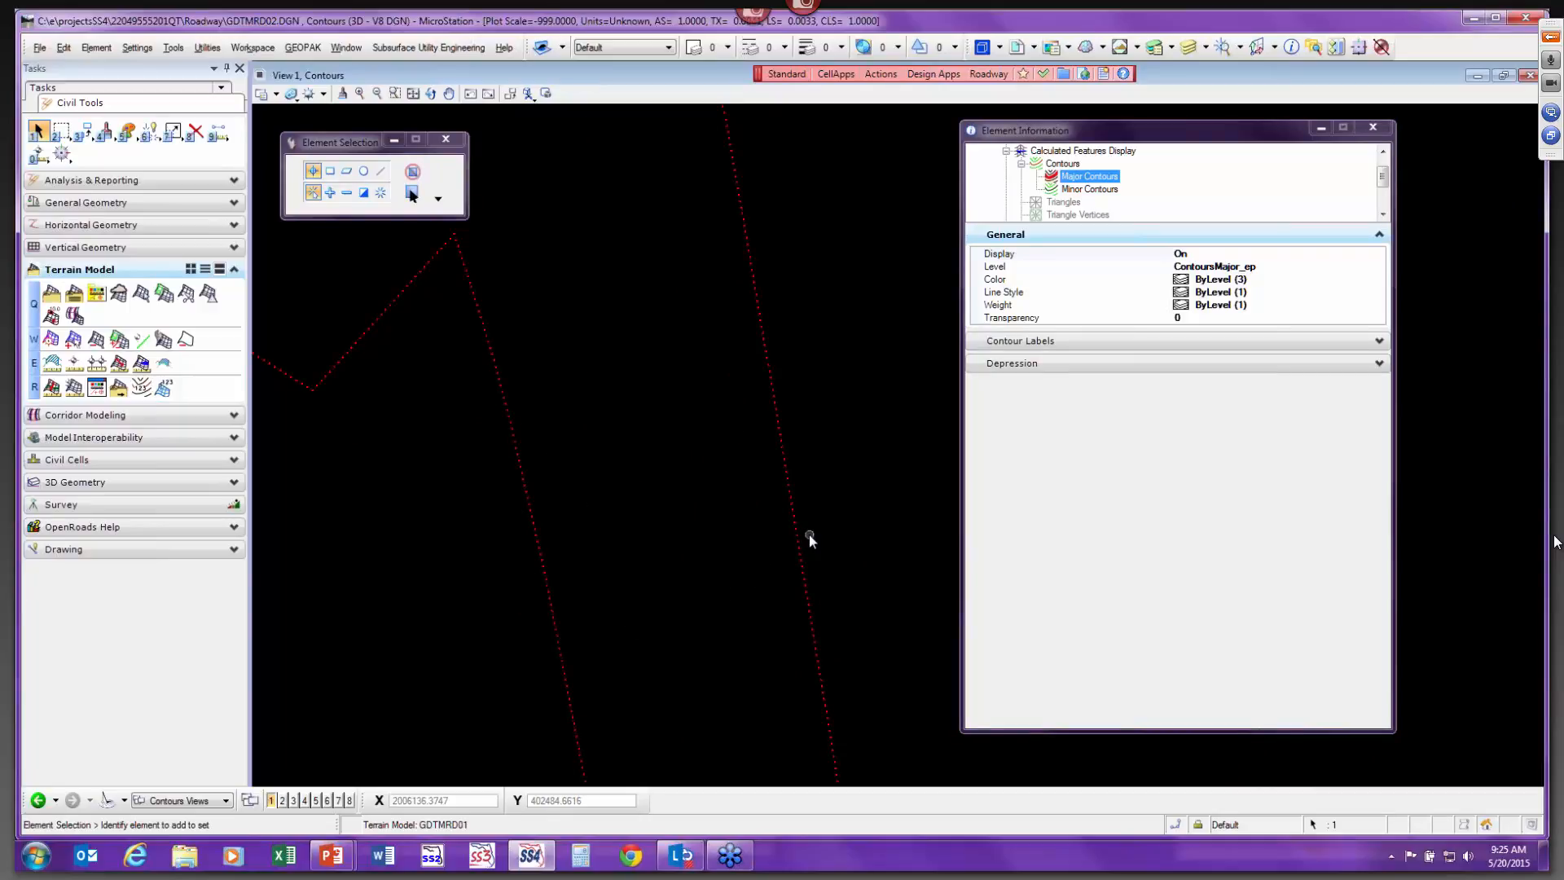
scroll(799, 540, up, 2)
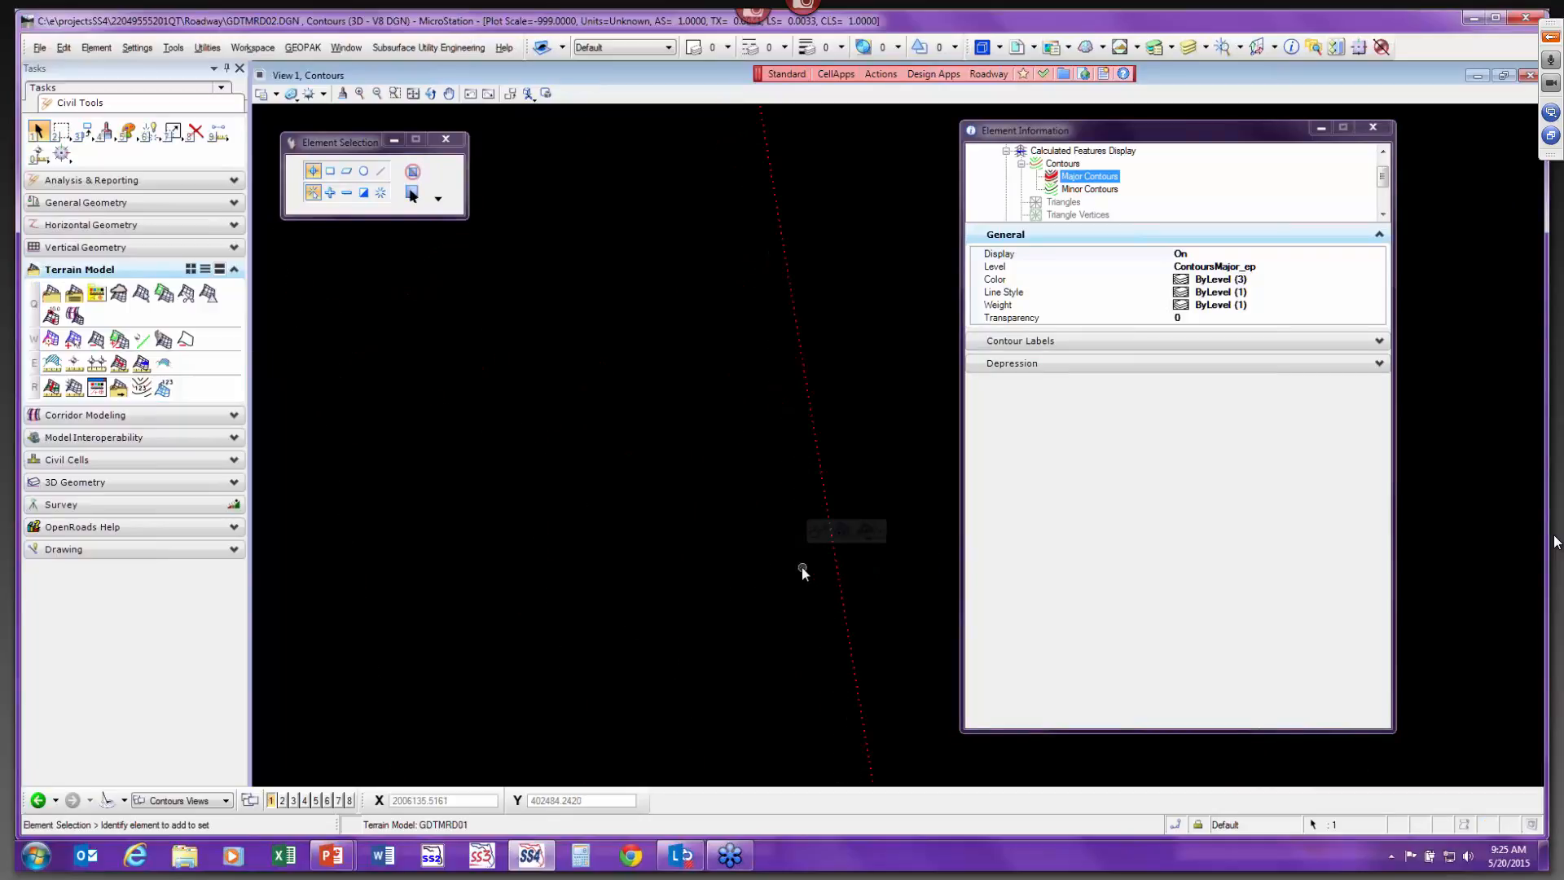
scroll(803, 568, down, 3)
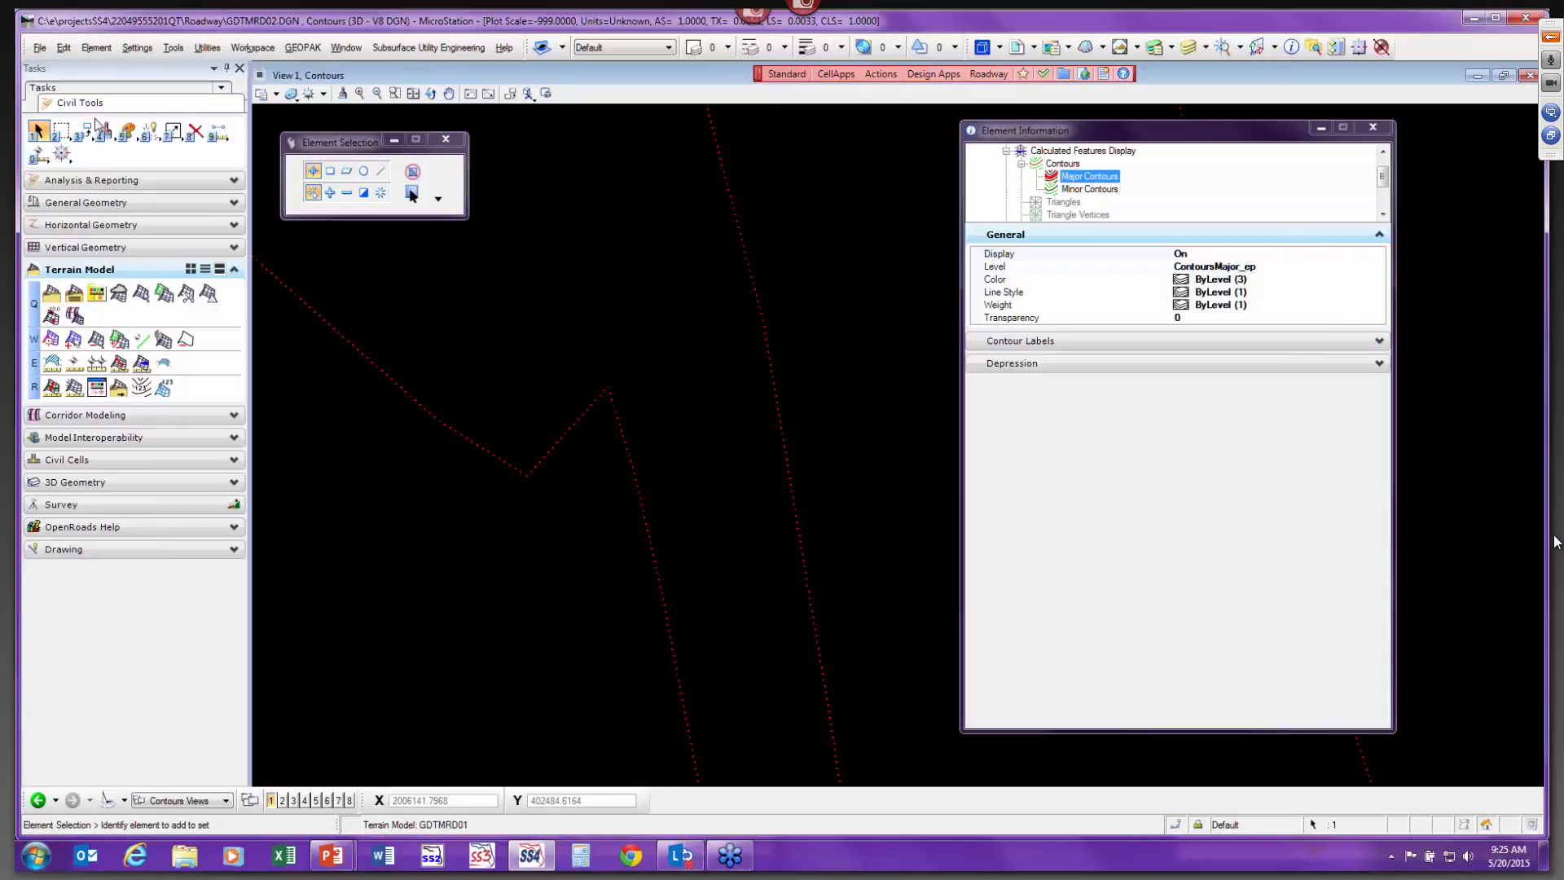
Set the drawing scale to 1:50.
click(64, 51)
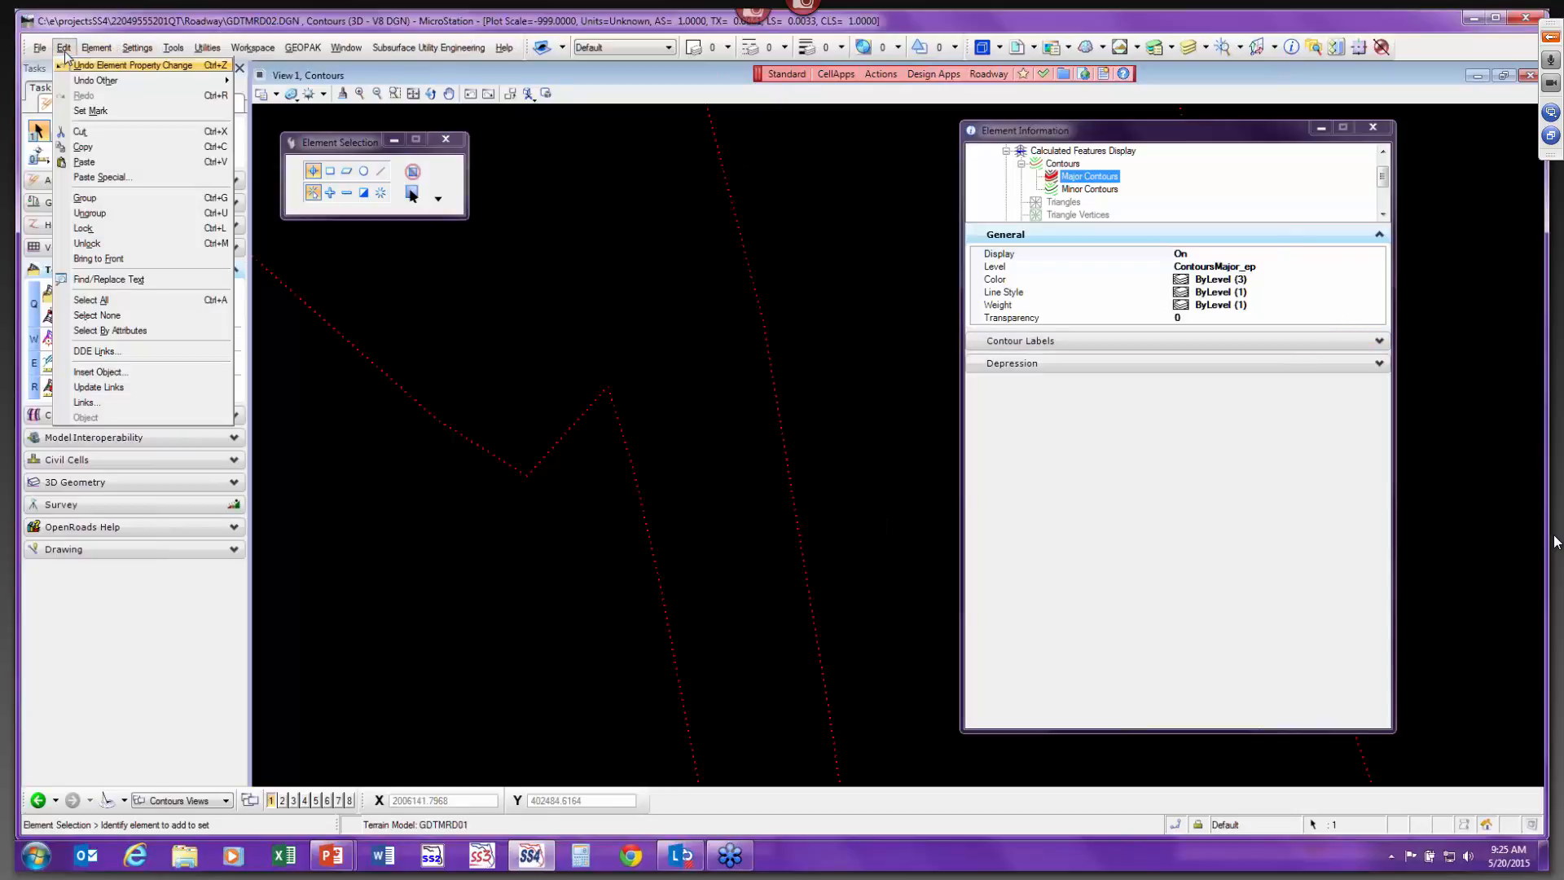
mouse_move(96, 51)
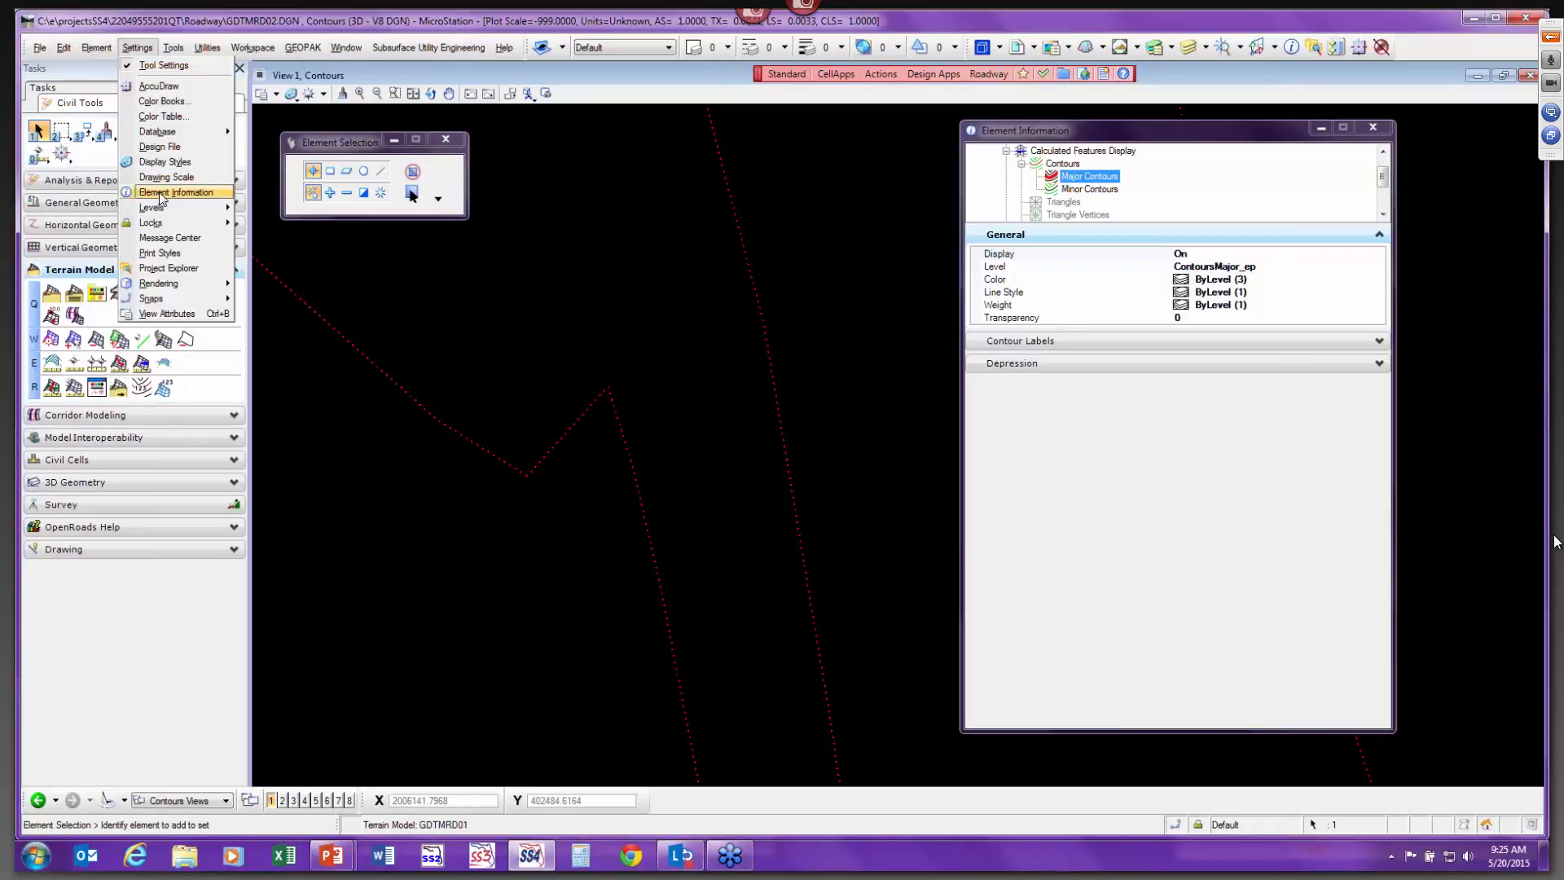
click(170, 180)
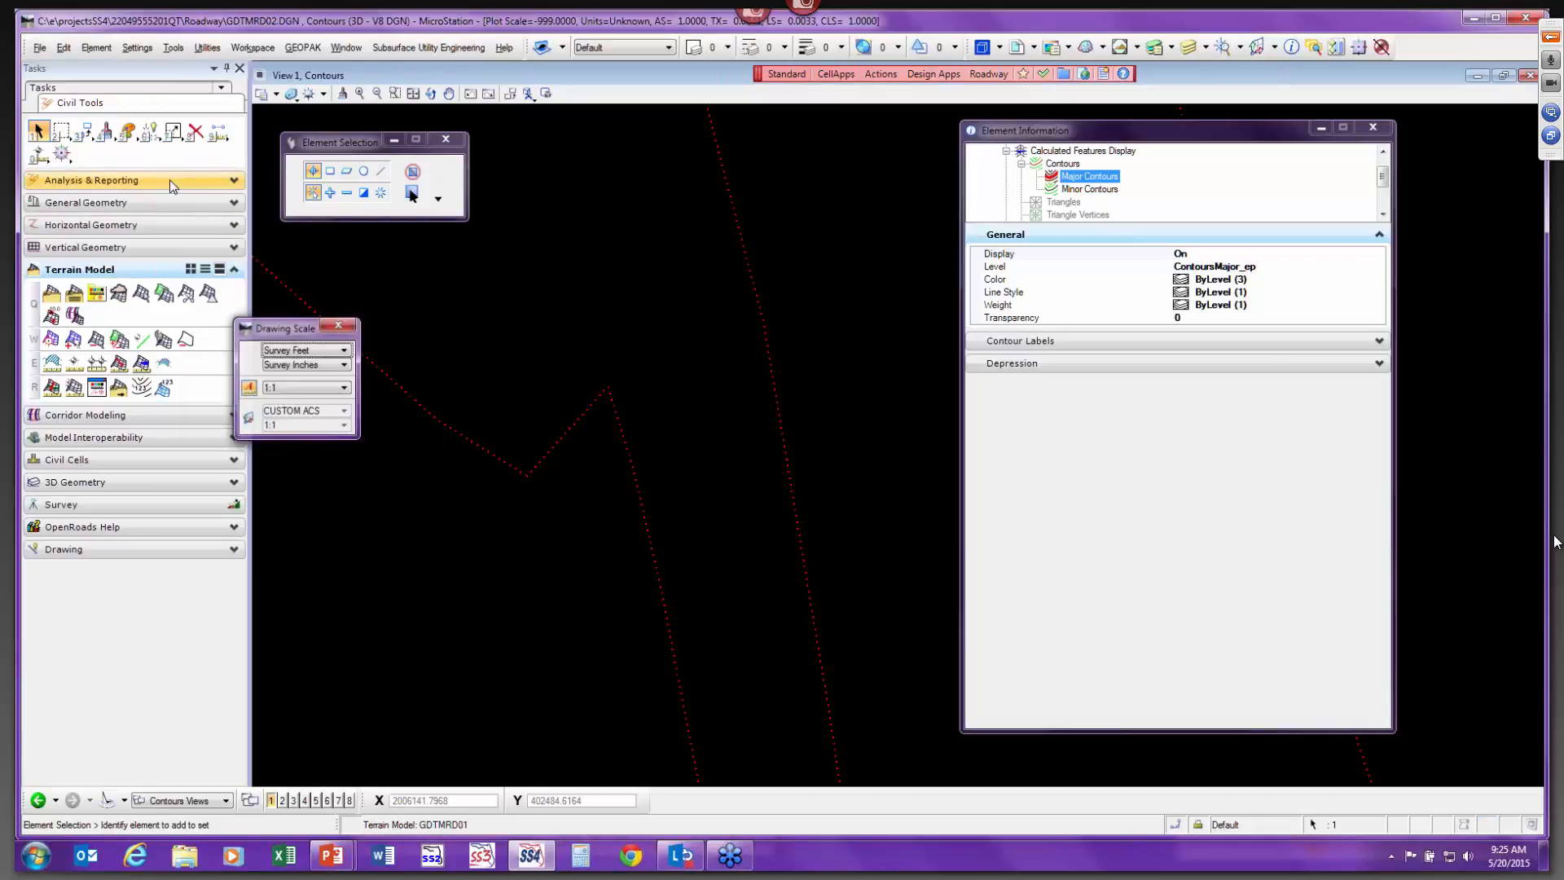
drag(283, 328, 398, 448)
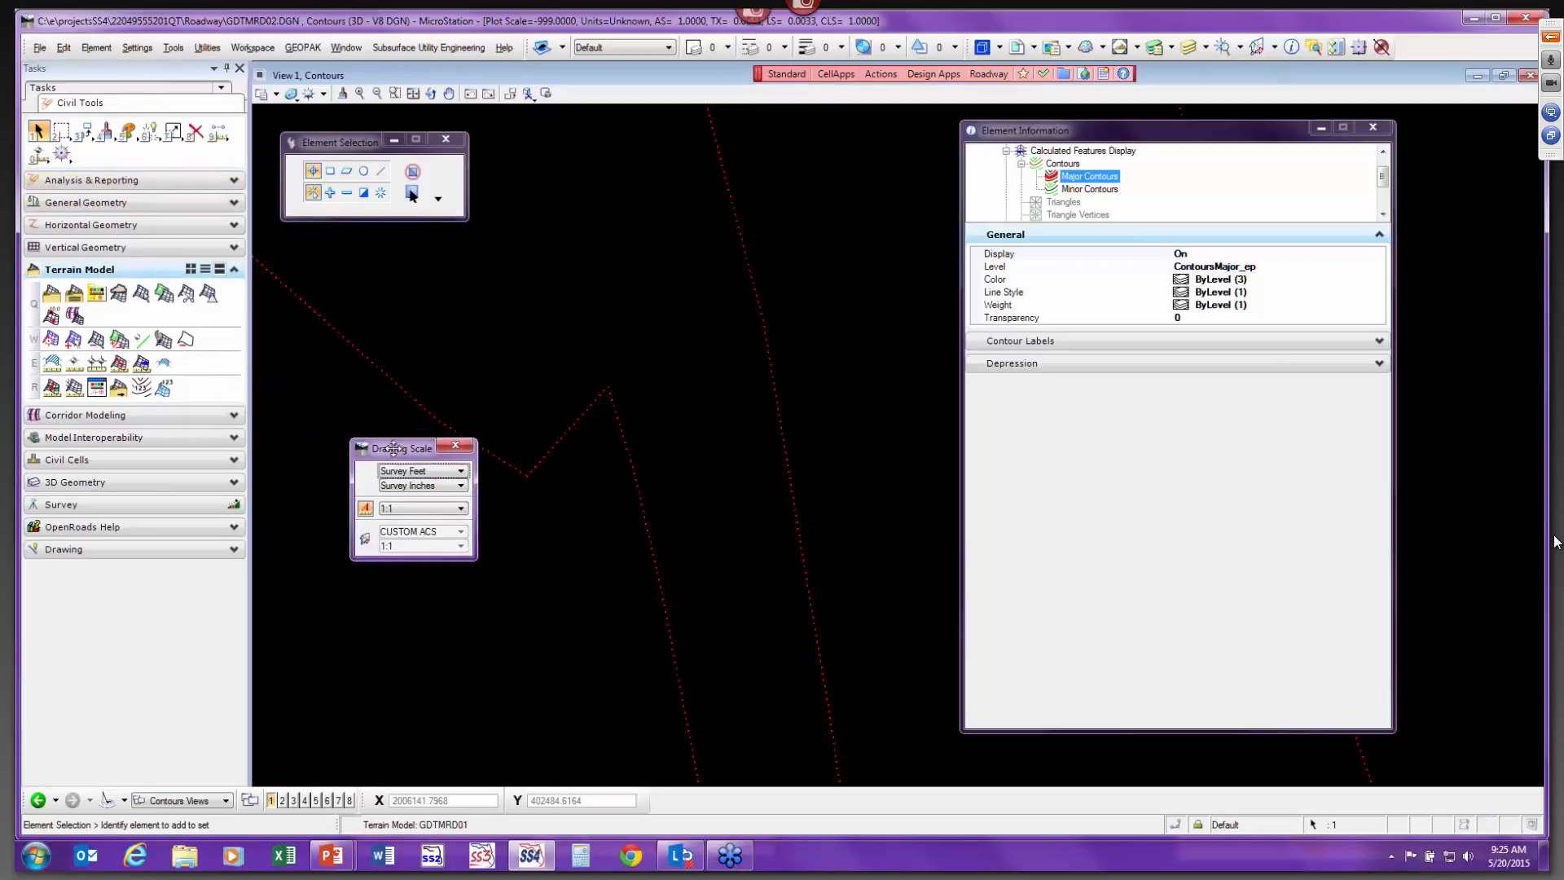
click(409, 510)
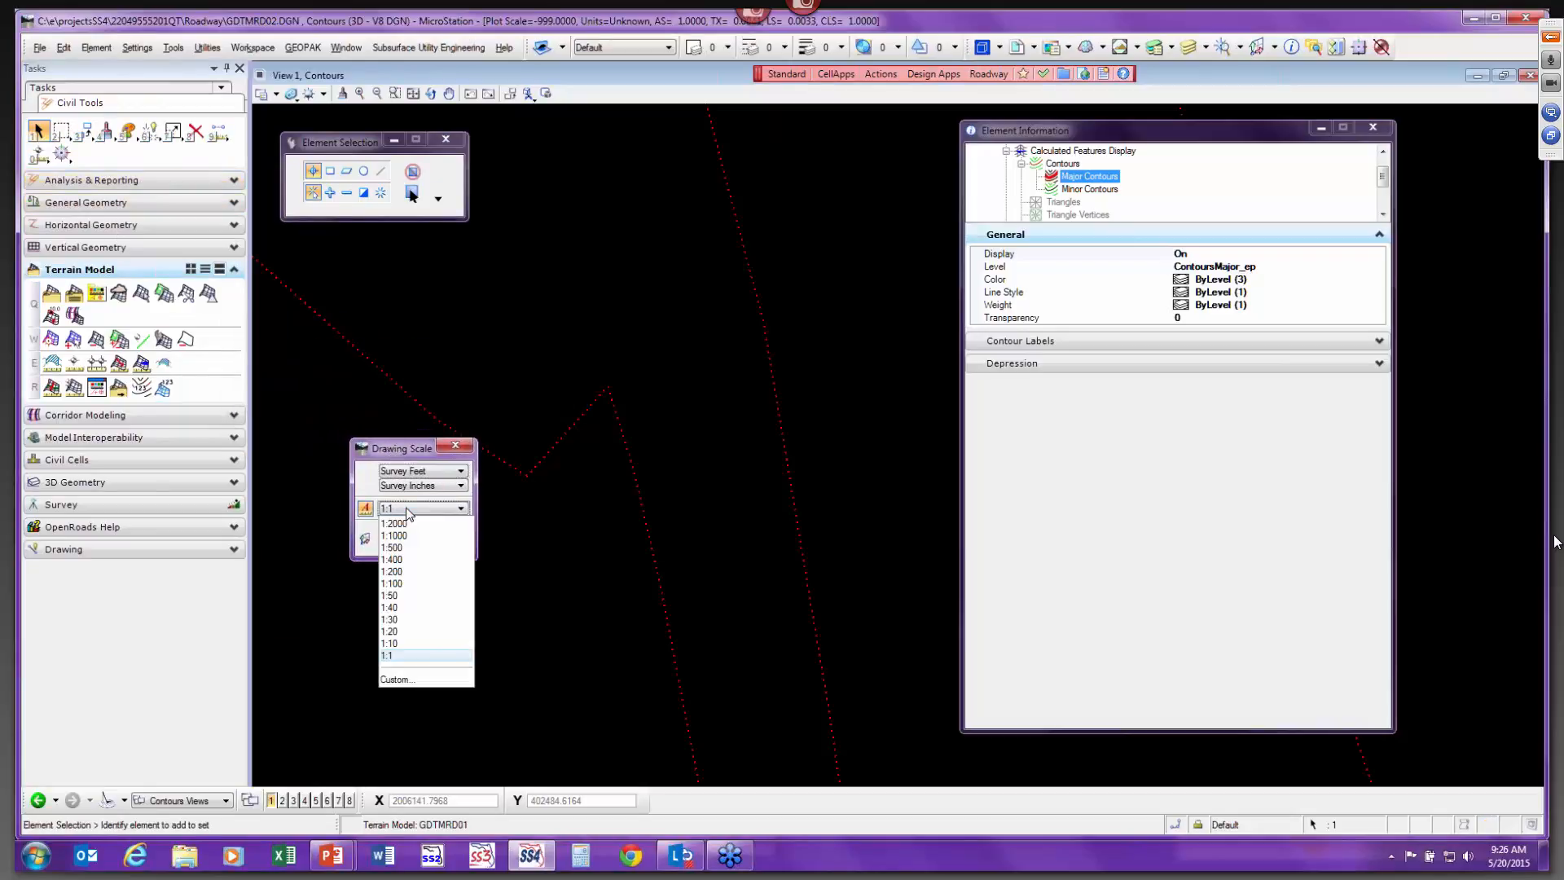
click(415, 596)
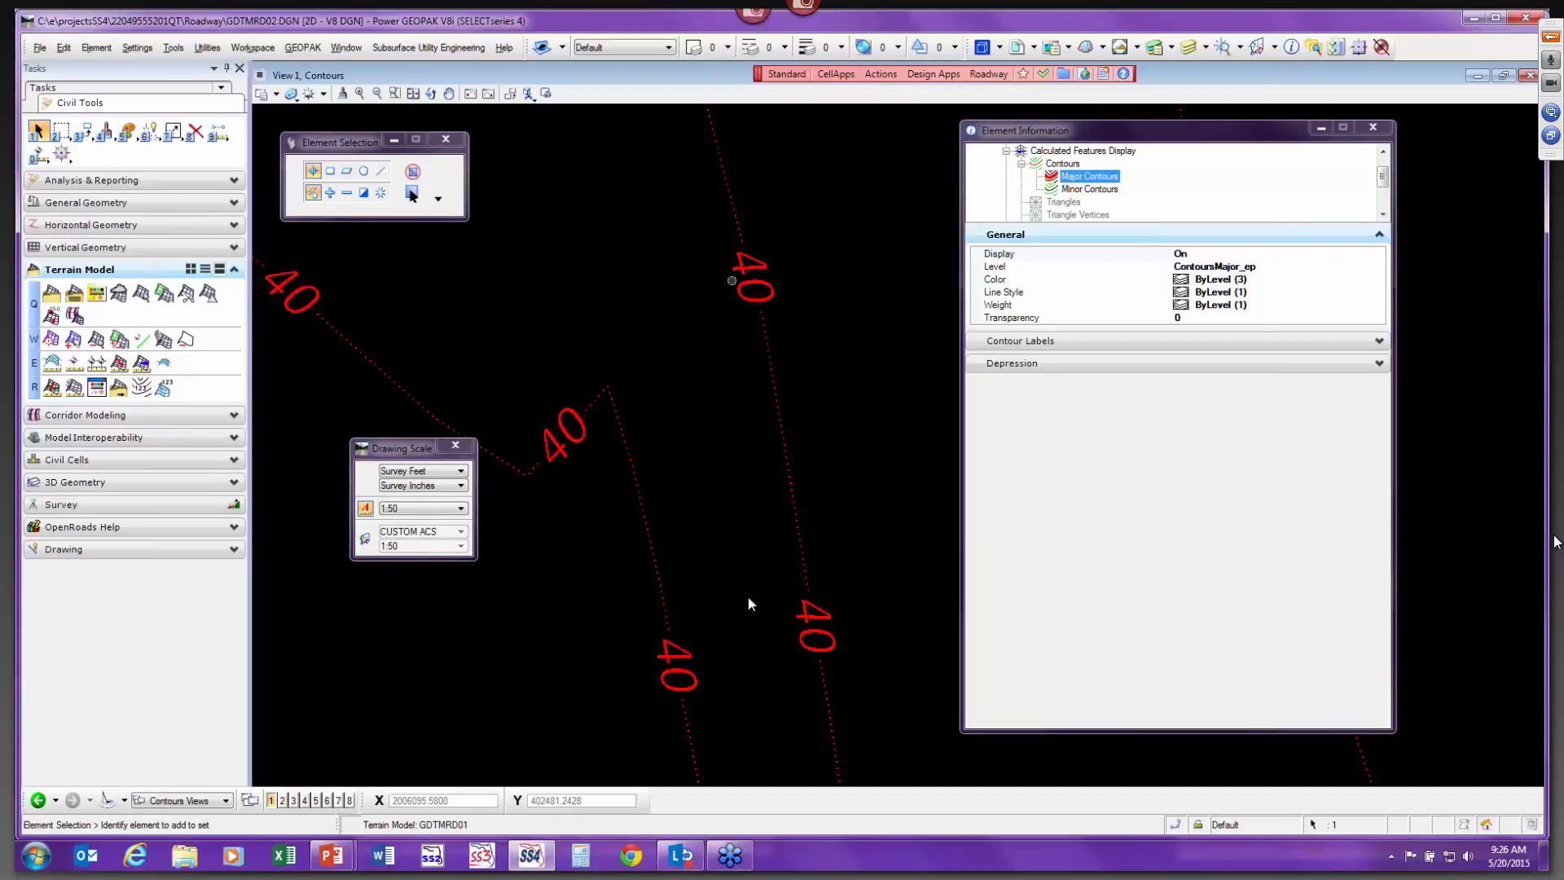
drag(397, 449, 127, 601)
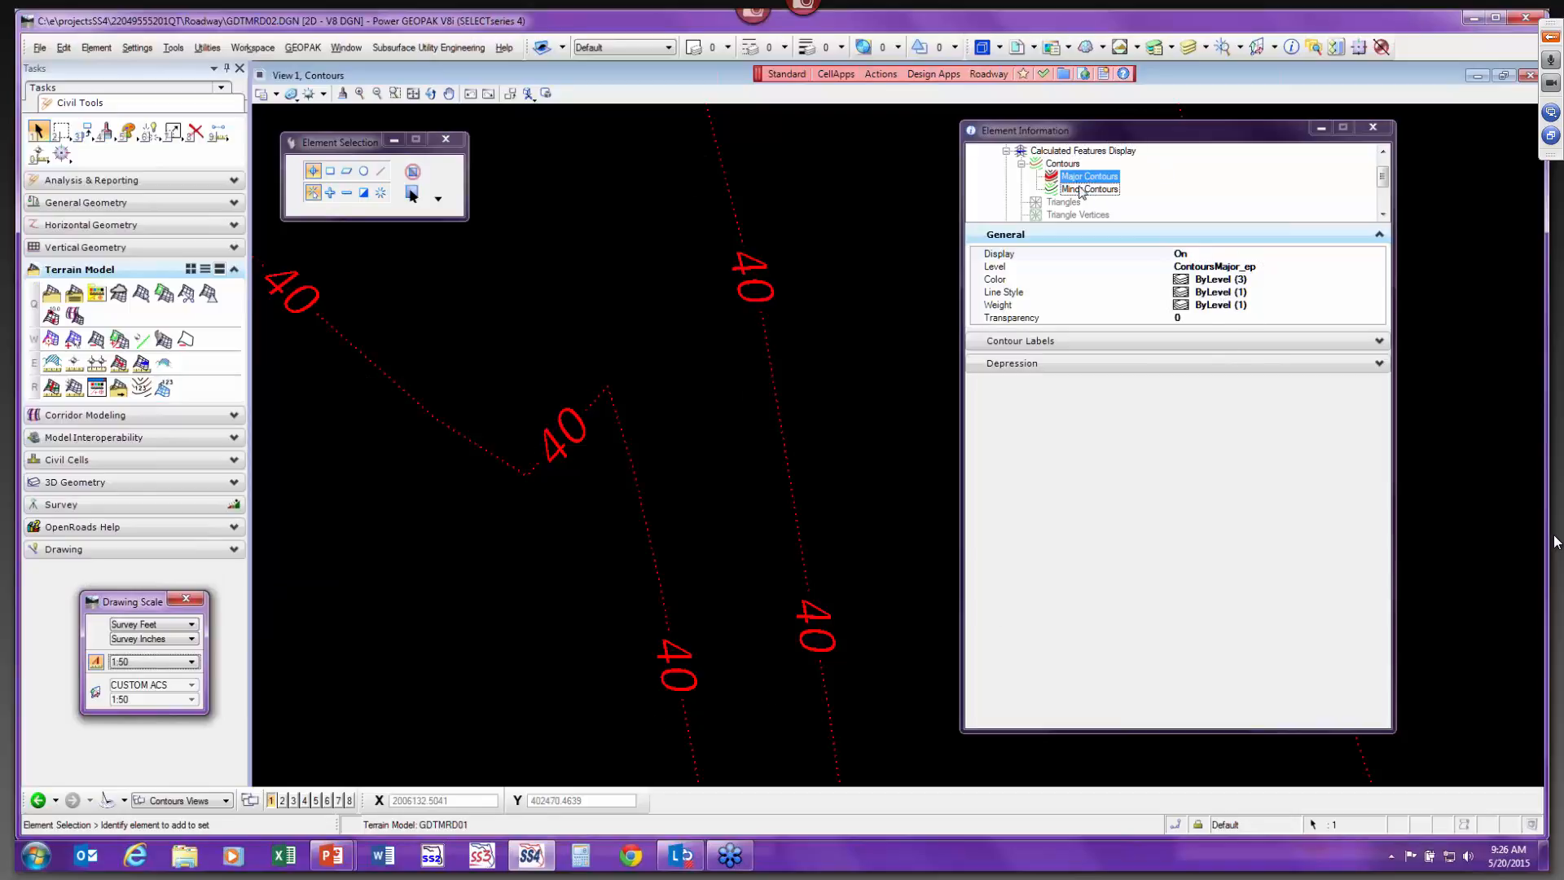
Set the major contour label text style to FDOT (Medium).
click(1108, 341)
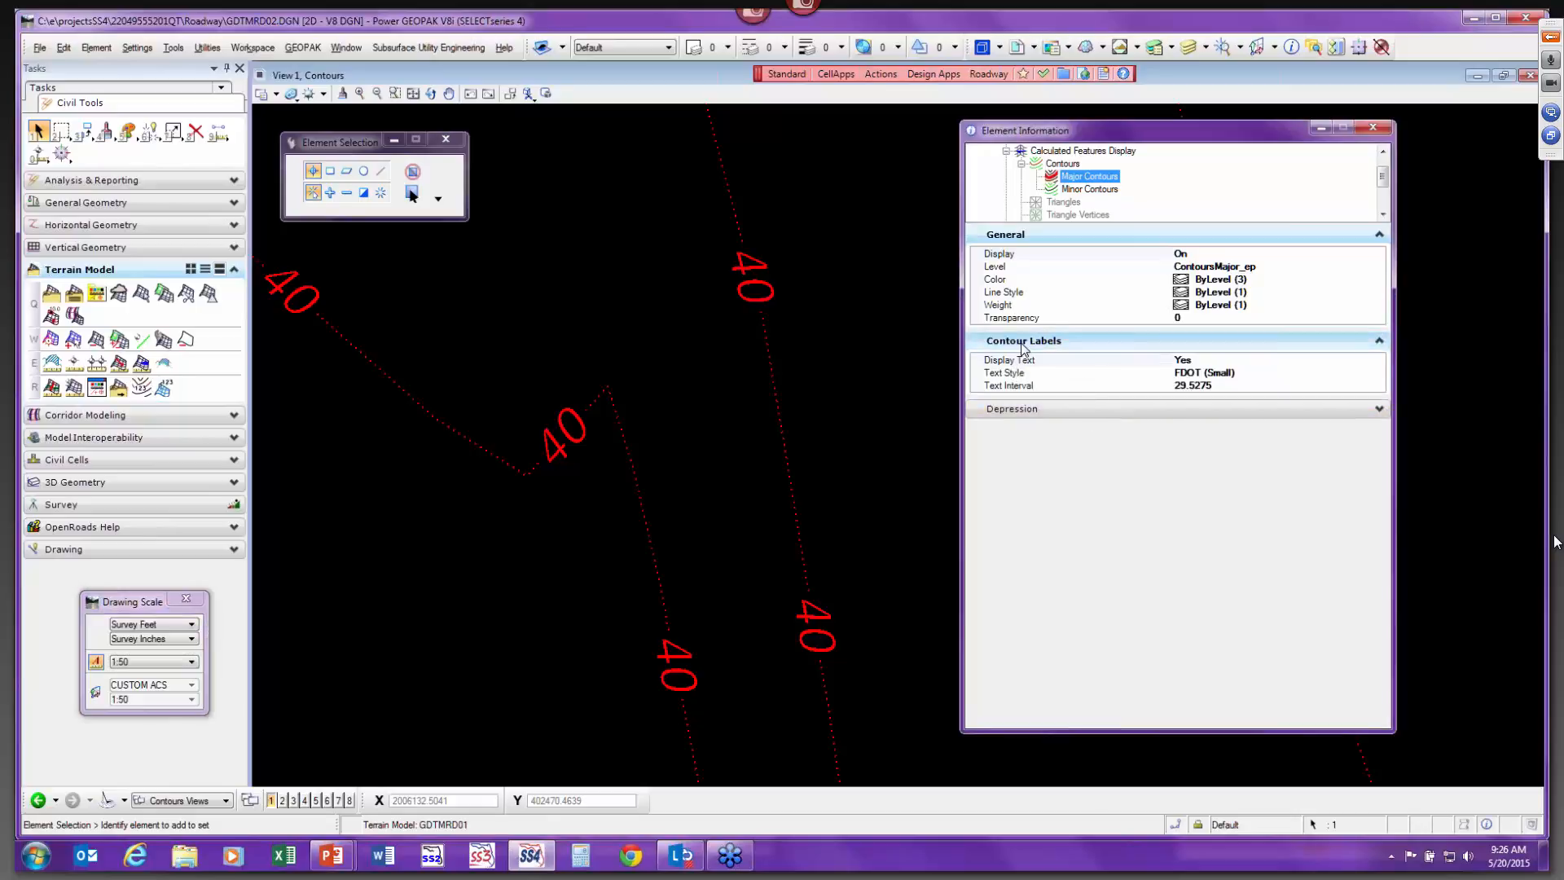
click(1231, 372)
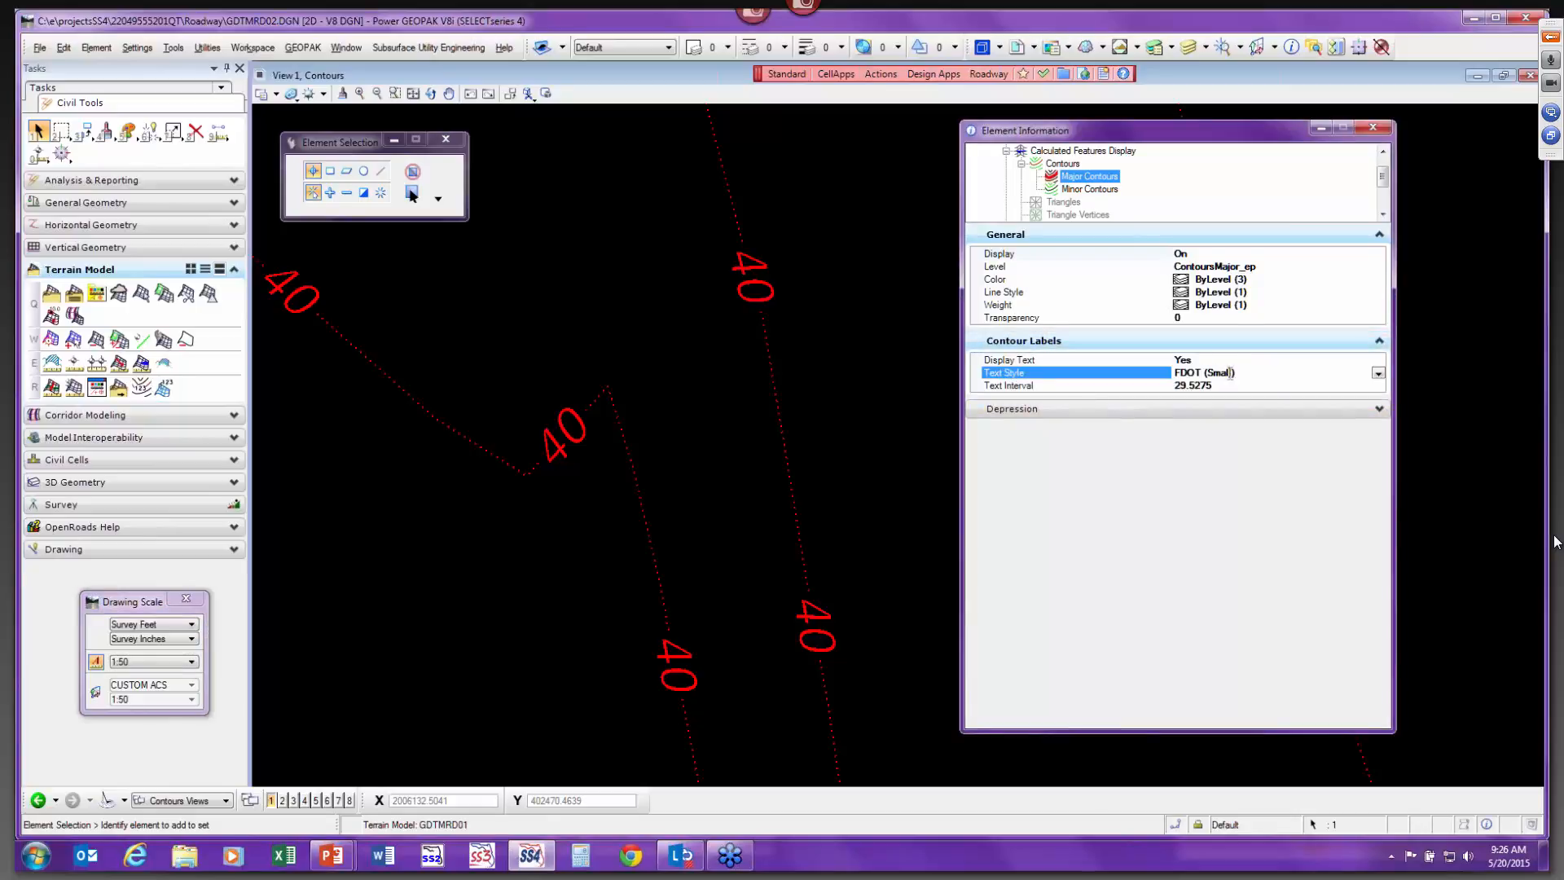
click(1378, 373)
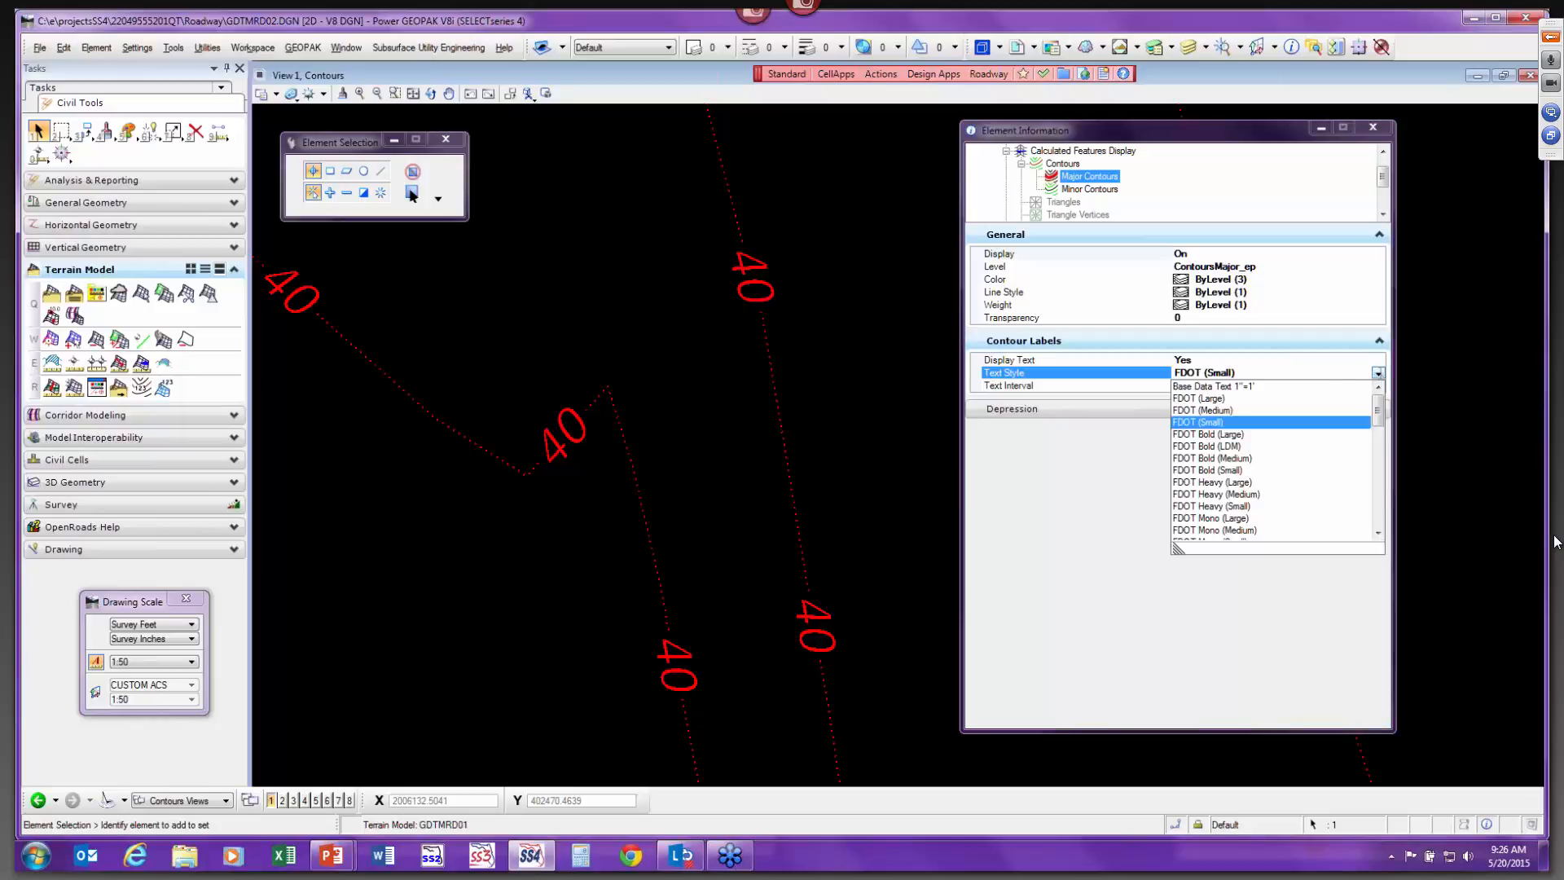
click(1226, 411)
click(1246, 208)
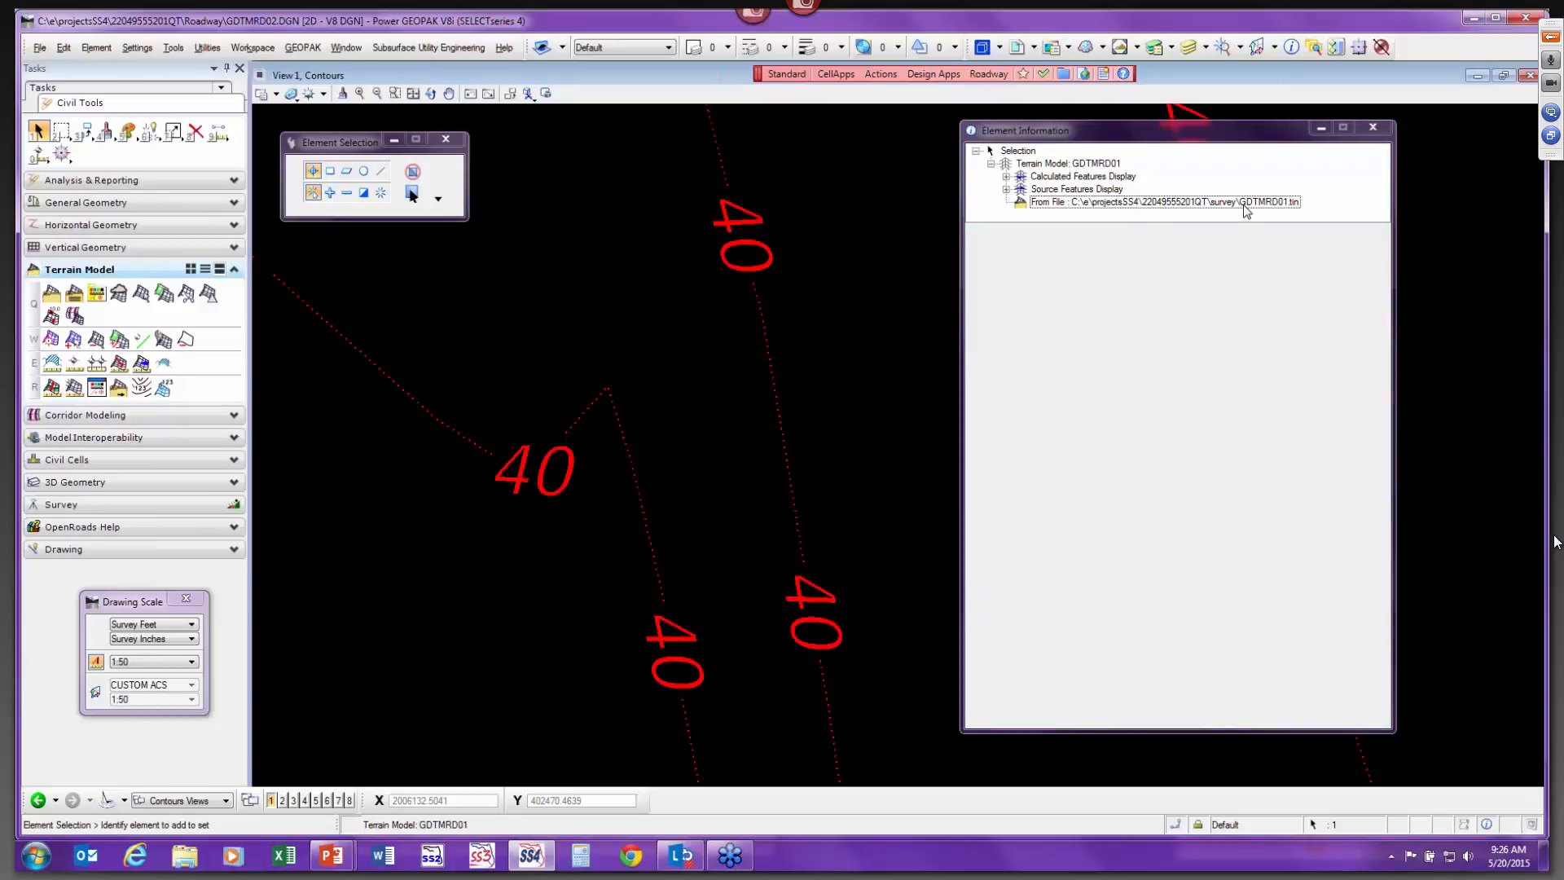
Change the major contour label text style to FDOT (Large).
click(1007, 176)
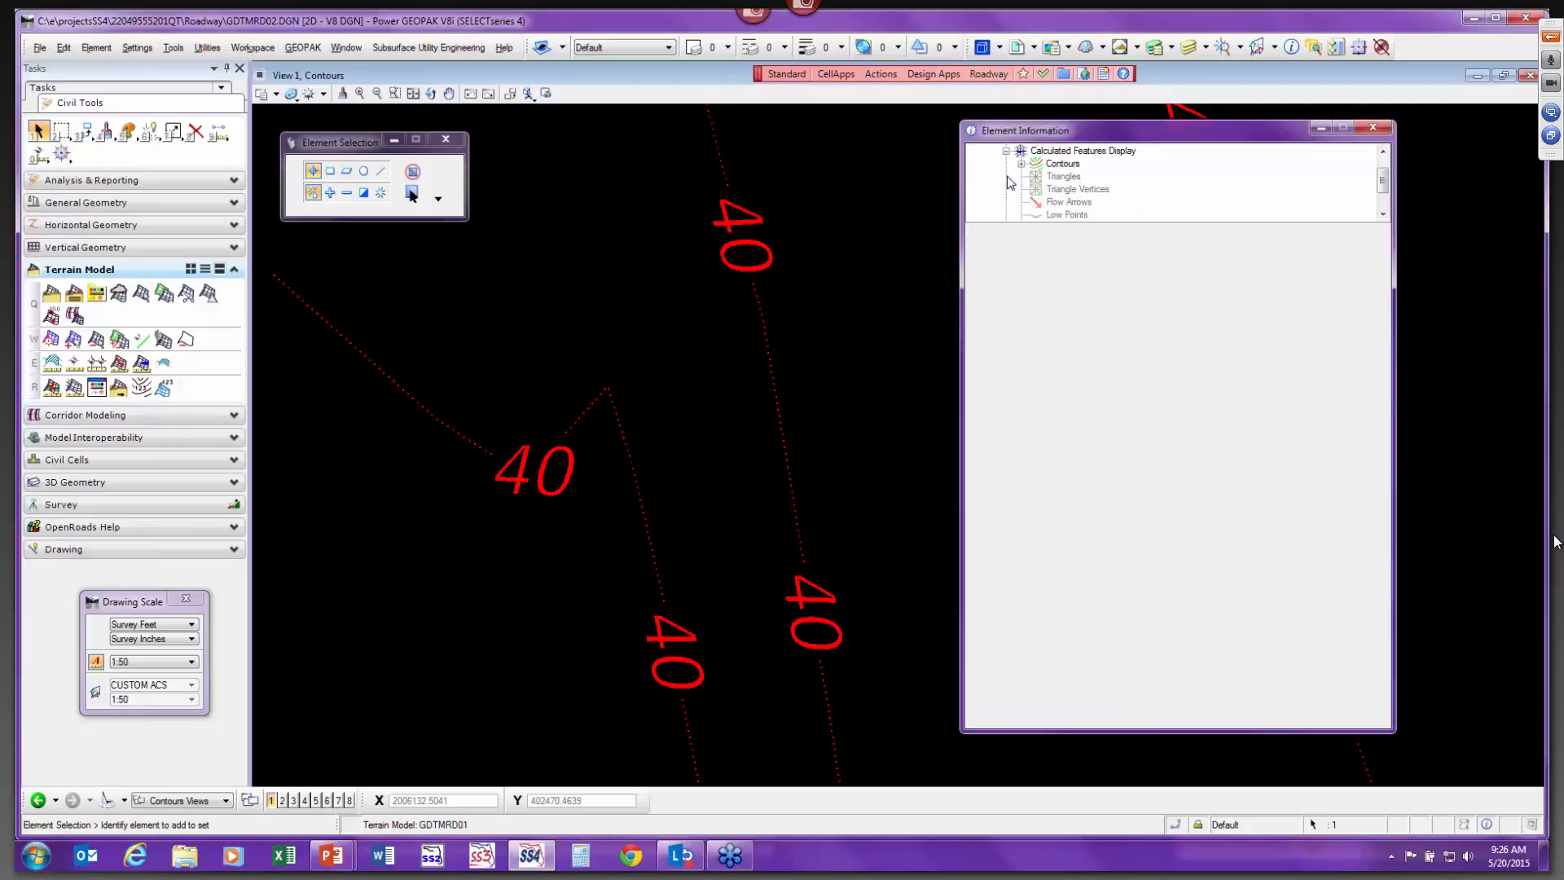
click(1051, 164)
click(1047, 165)
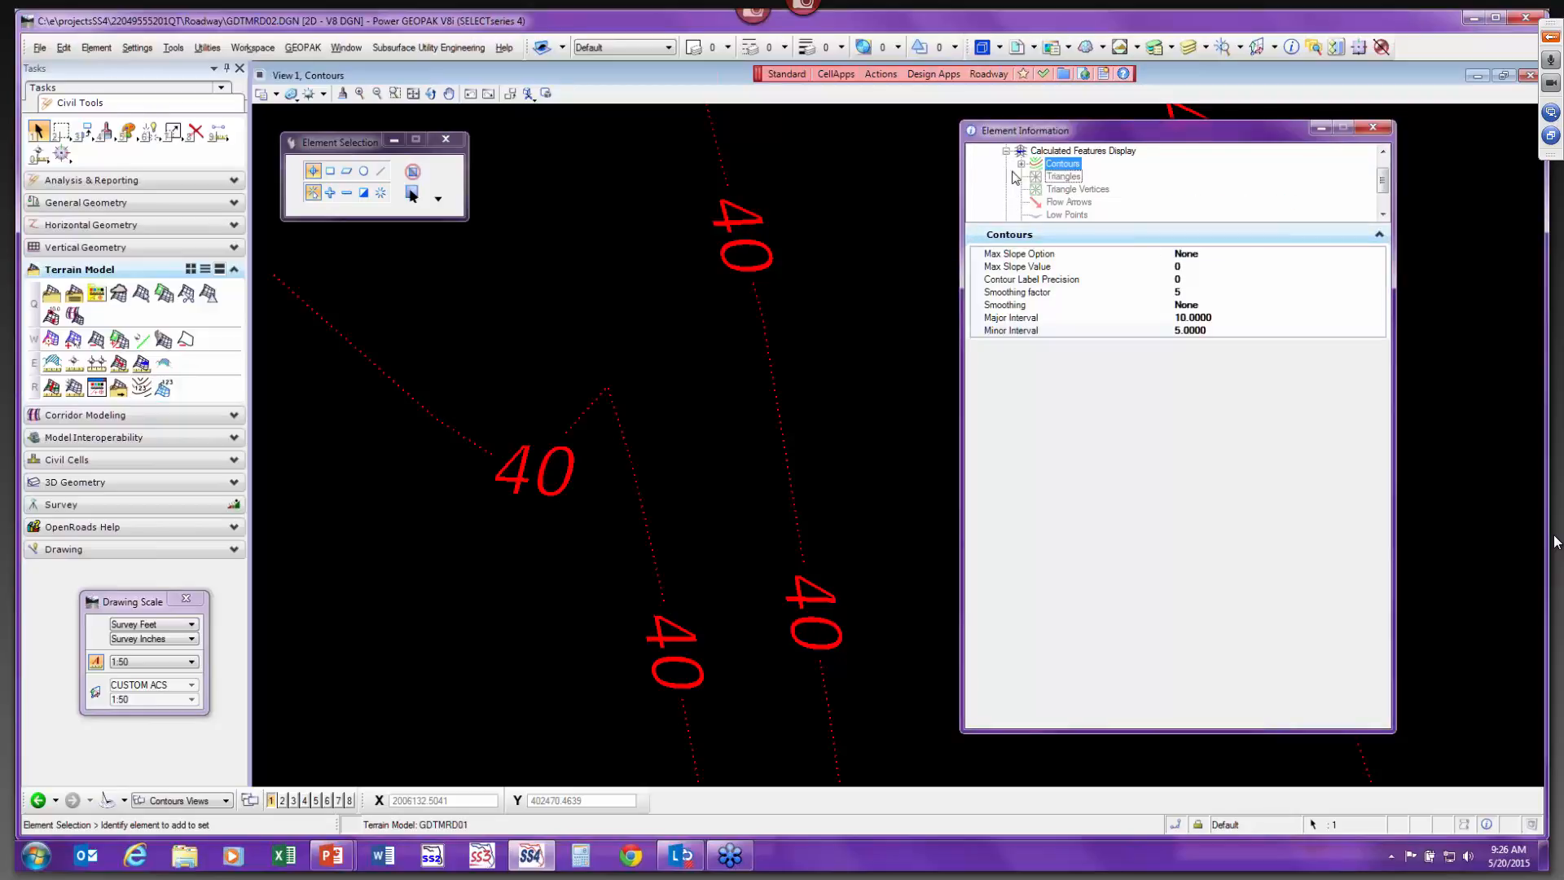
click(1021, 166)
click(1089, 176)
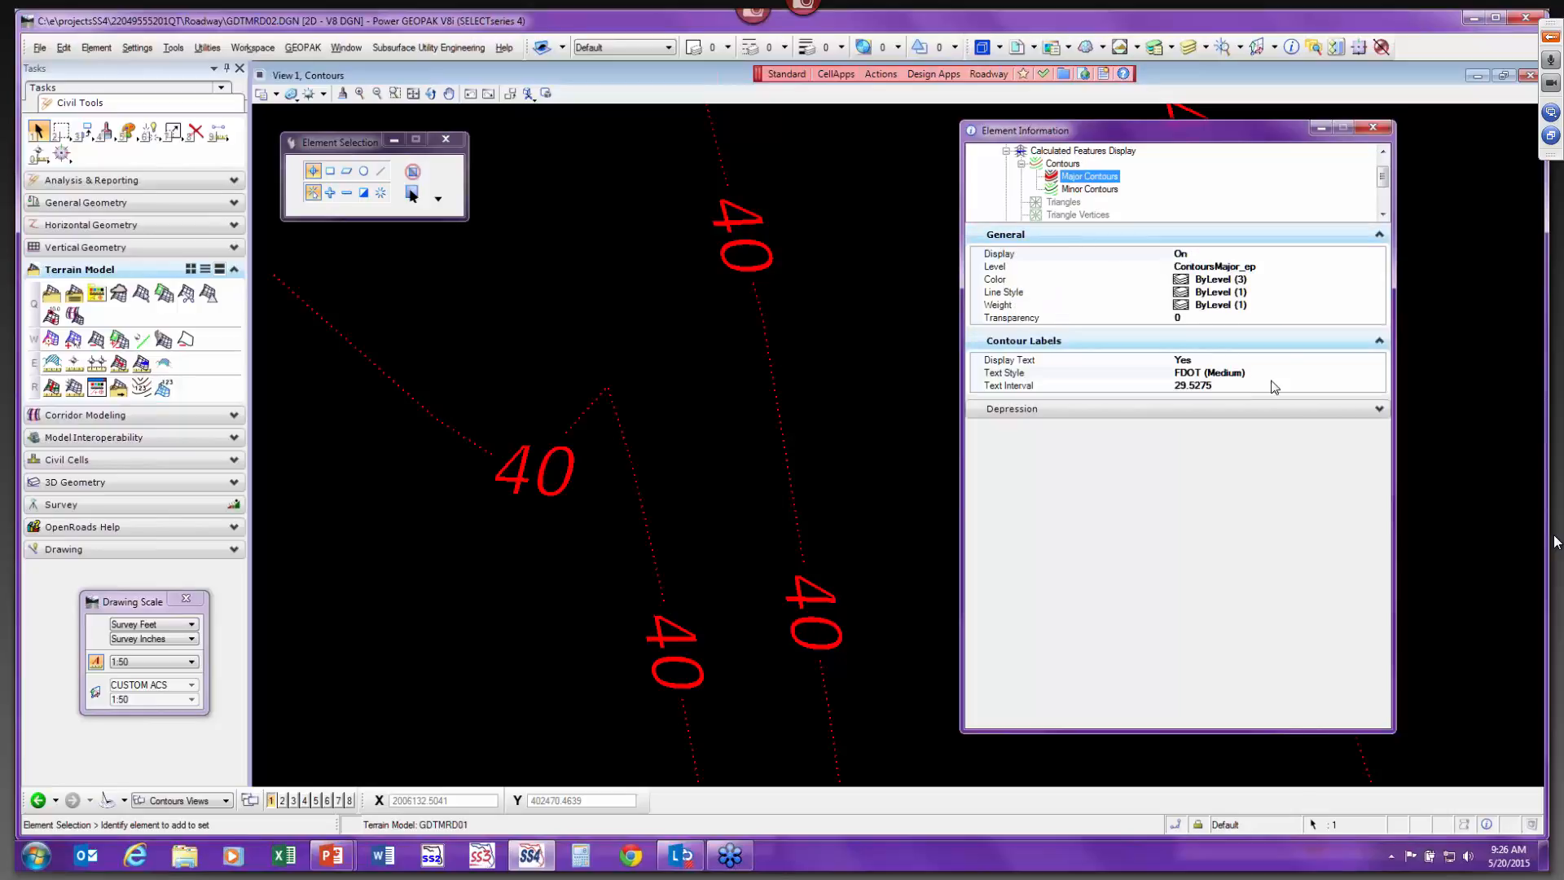
click(1292, 373)
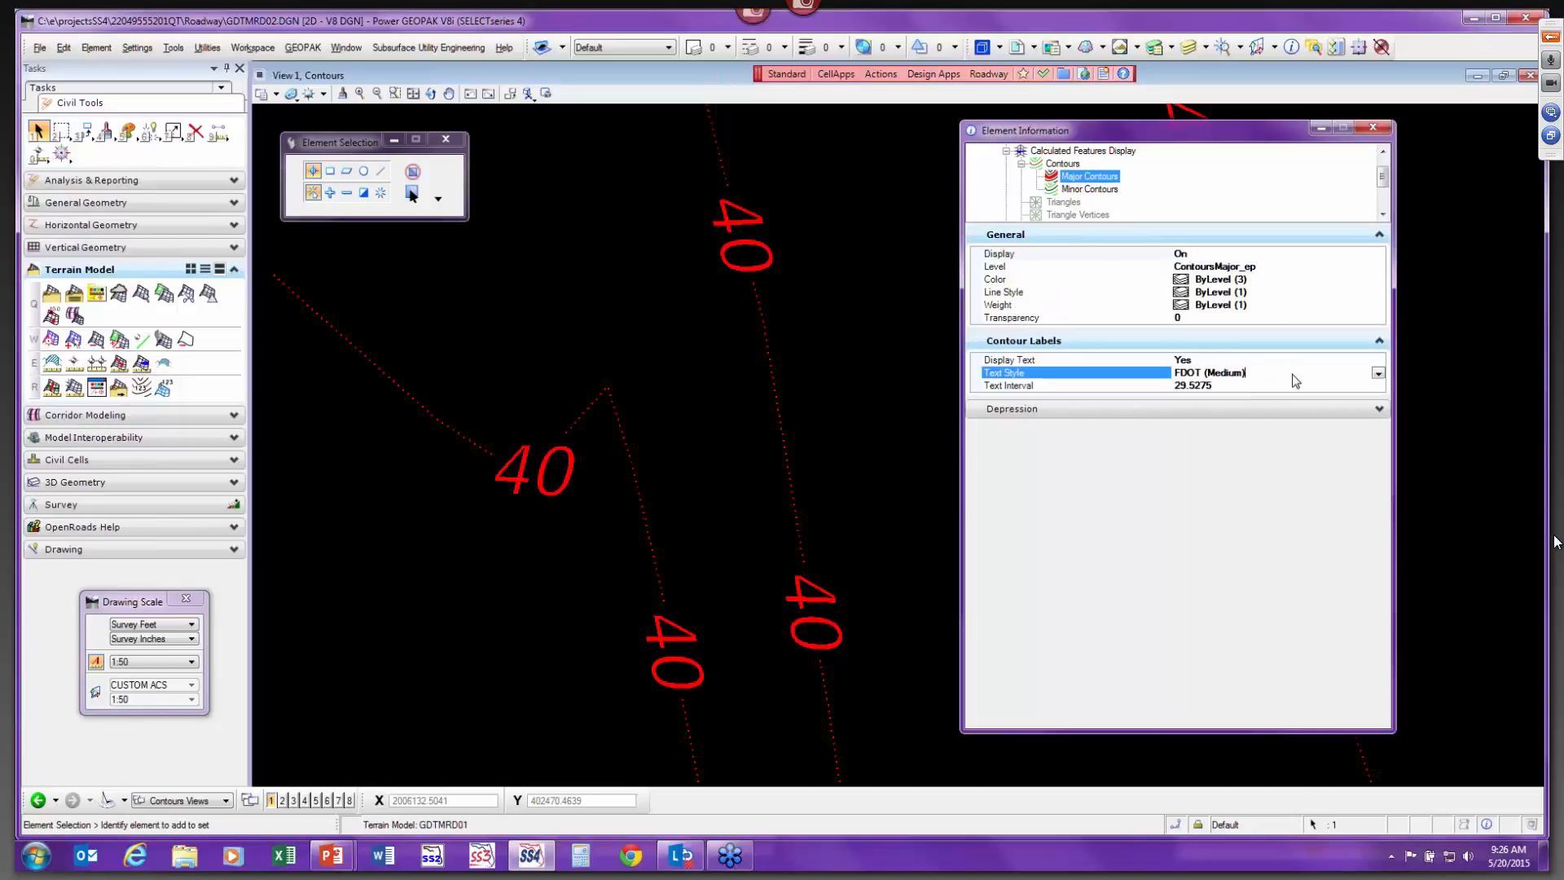
click(1379, 374)
click(1215, 392)
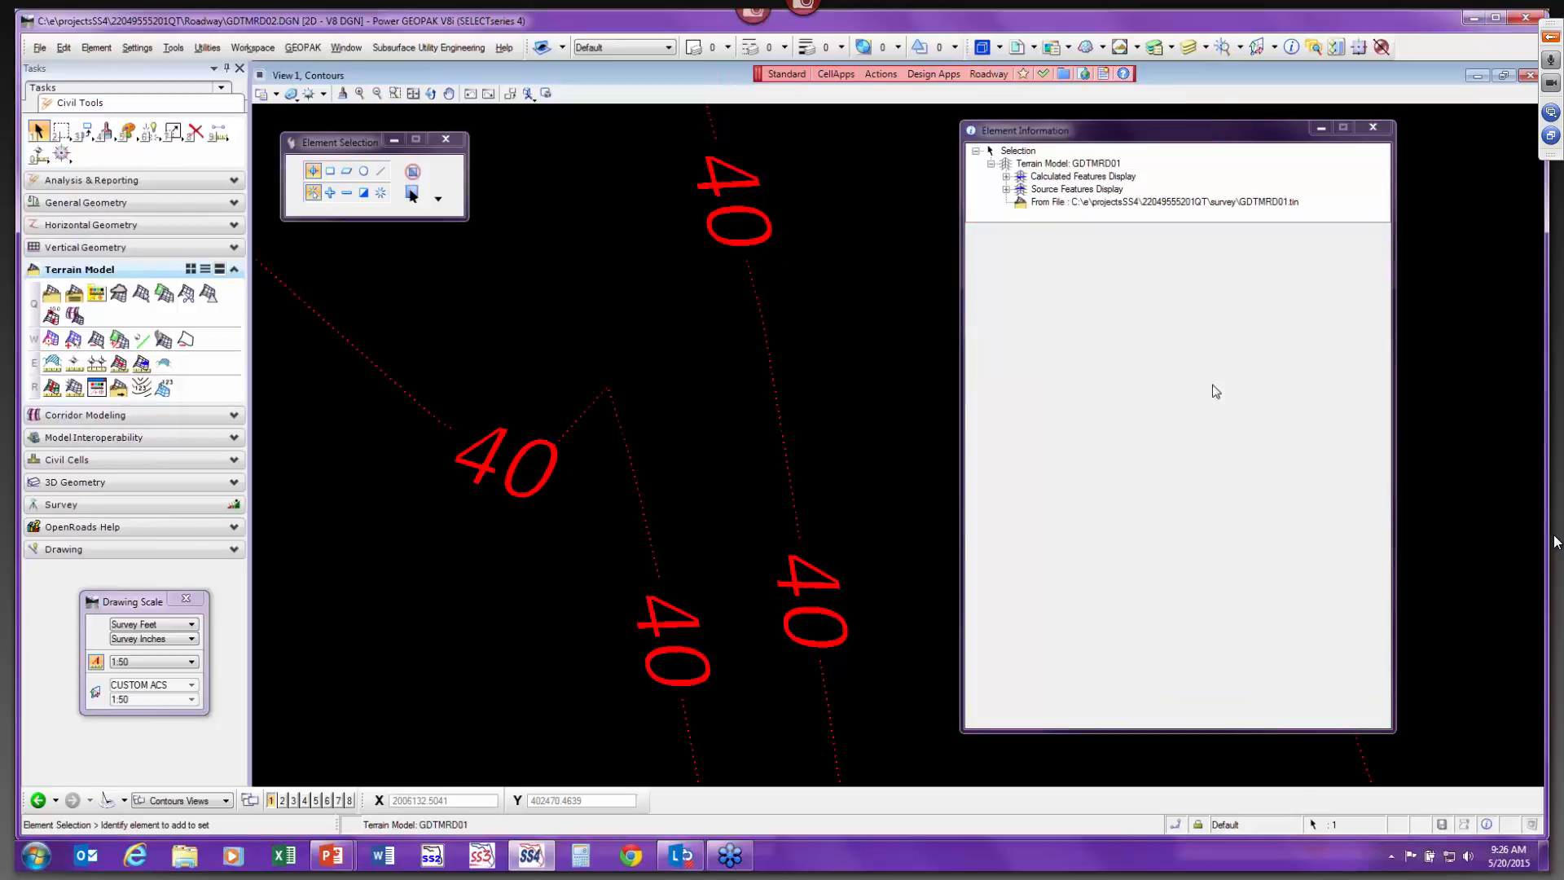
Set the major contour label text interval to 50.
click(1006, 176)
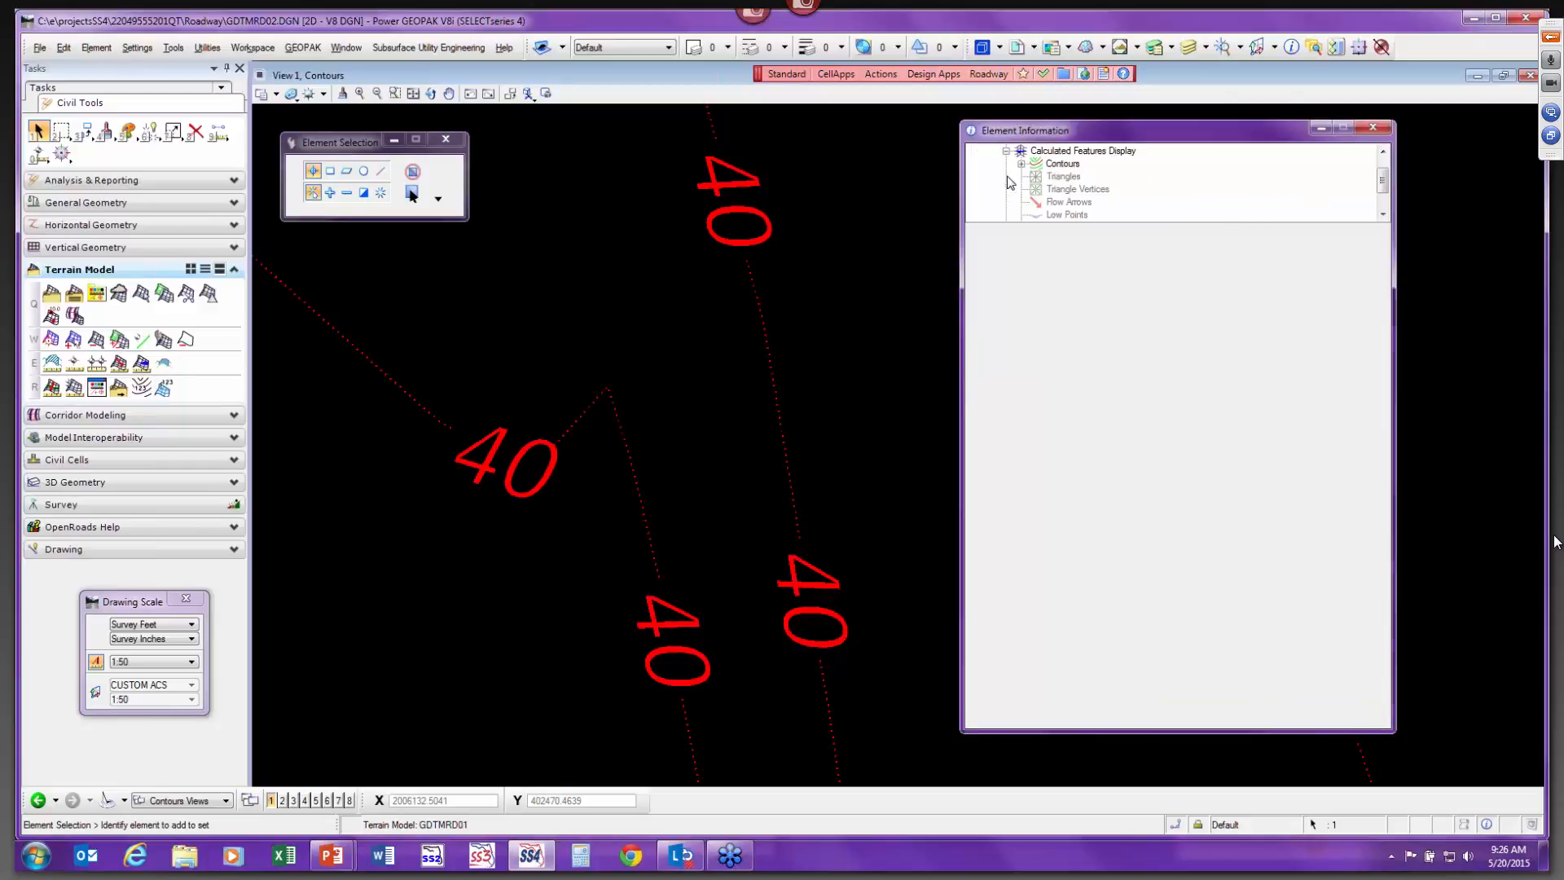
click(1021, 163)
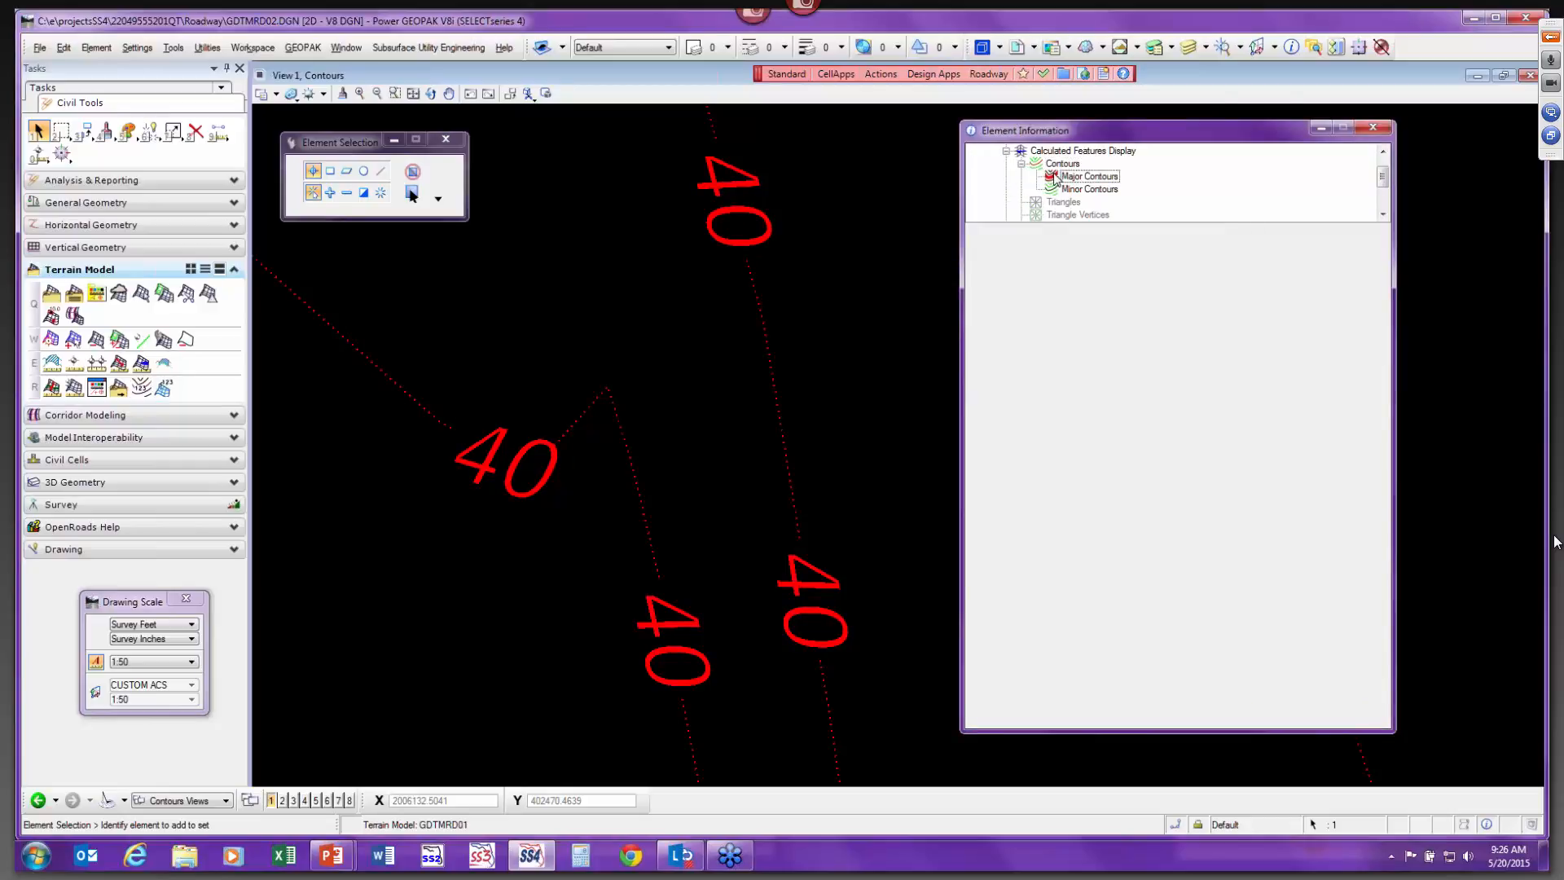
click(1085, 177)
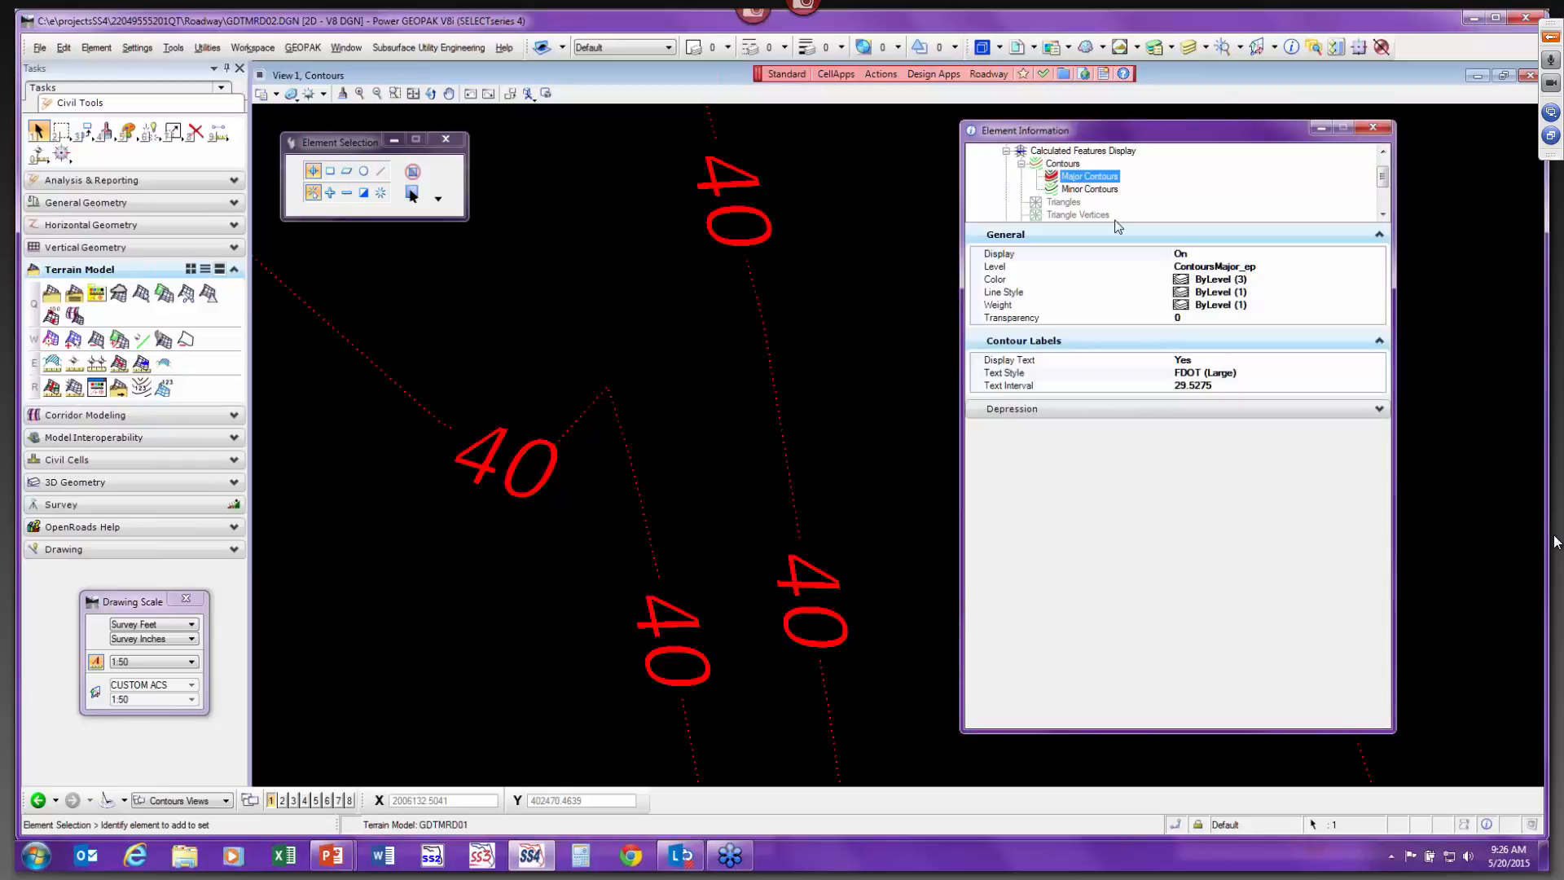
click(1226, 385)
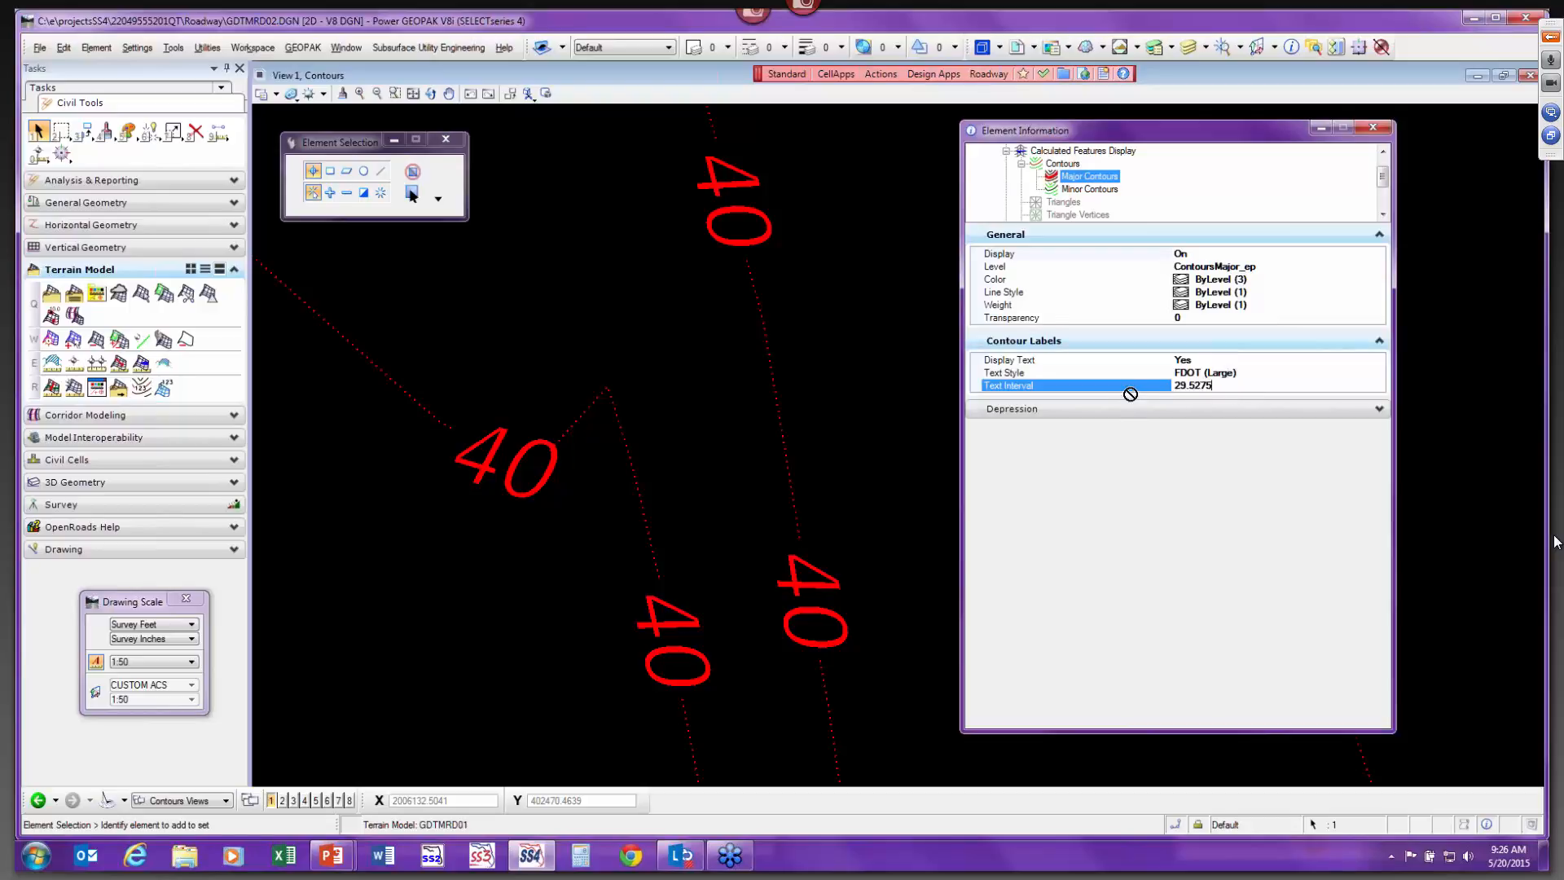
double_click(1194, 386)
text(50)
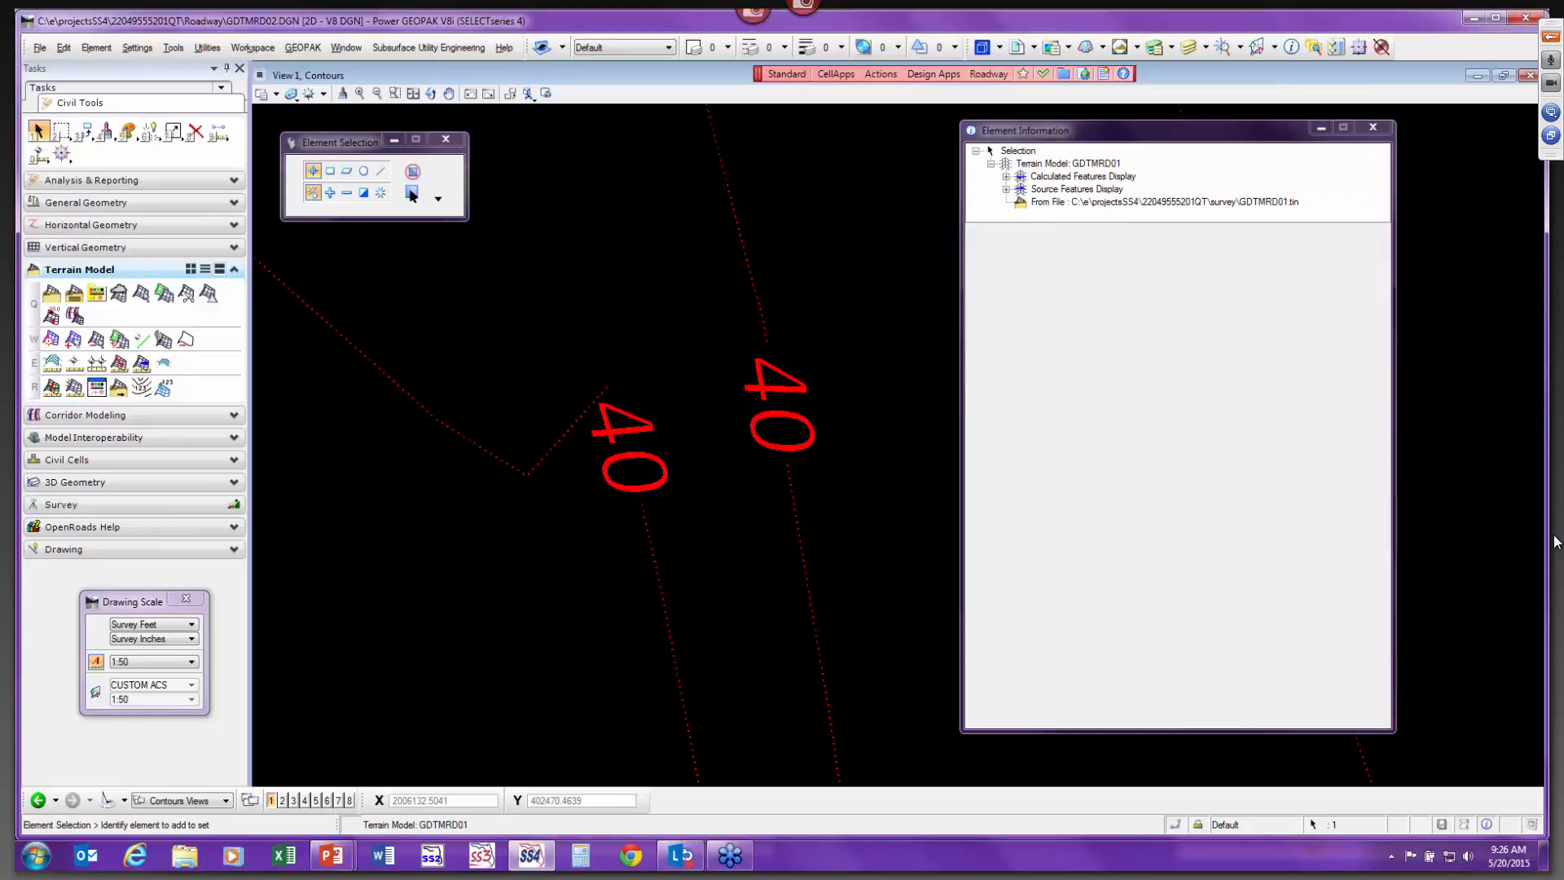
scroll(800, 499, down, 6)
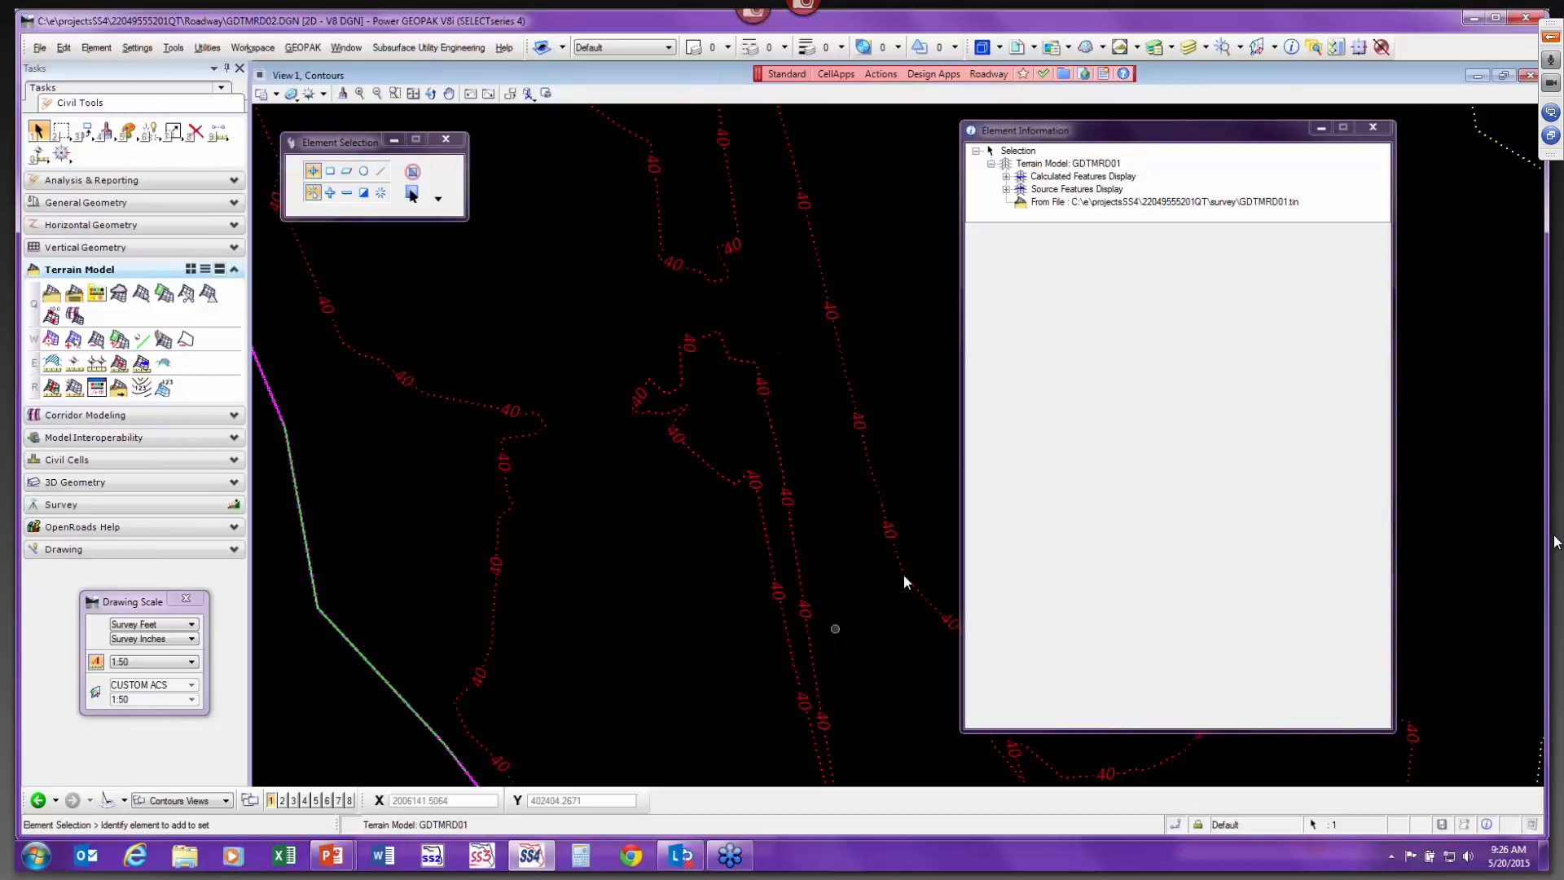
Set the major contour label text interval to 500.
click(1007, 176)
click(1022, 164)
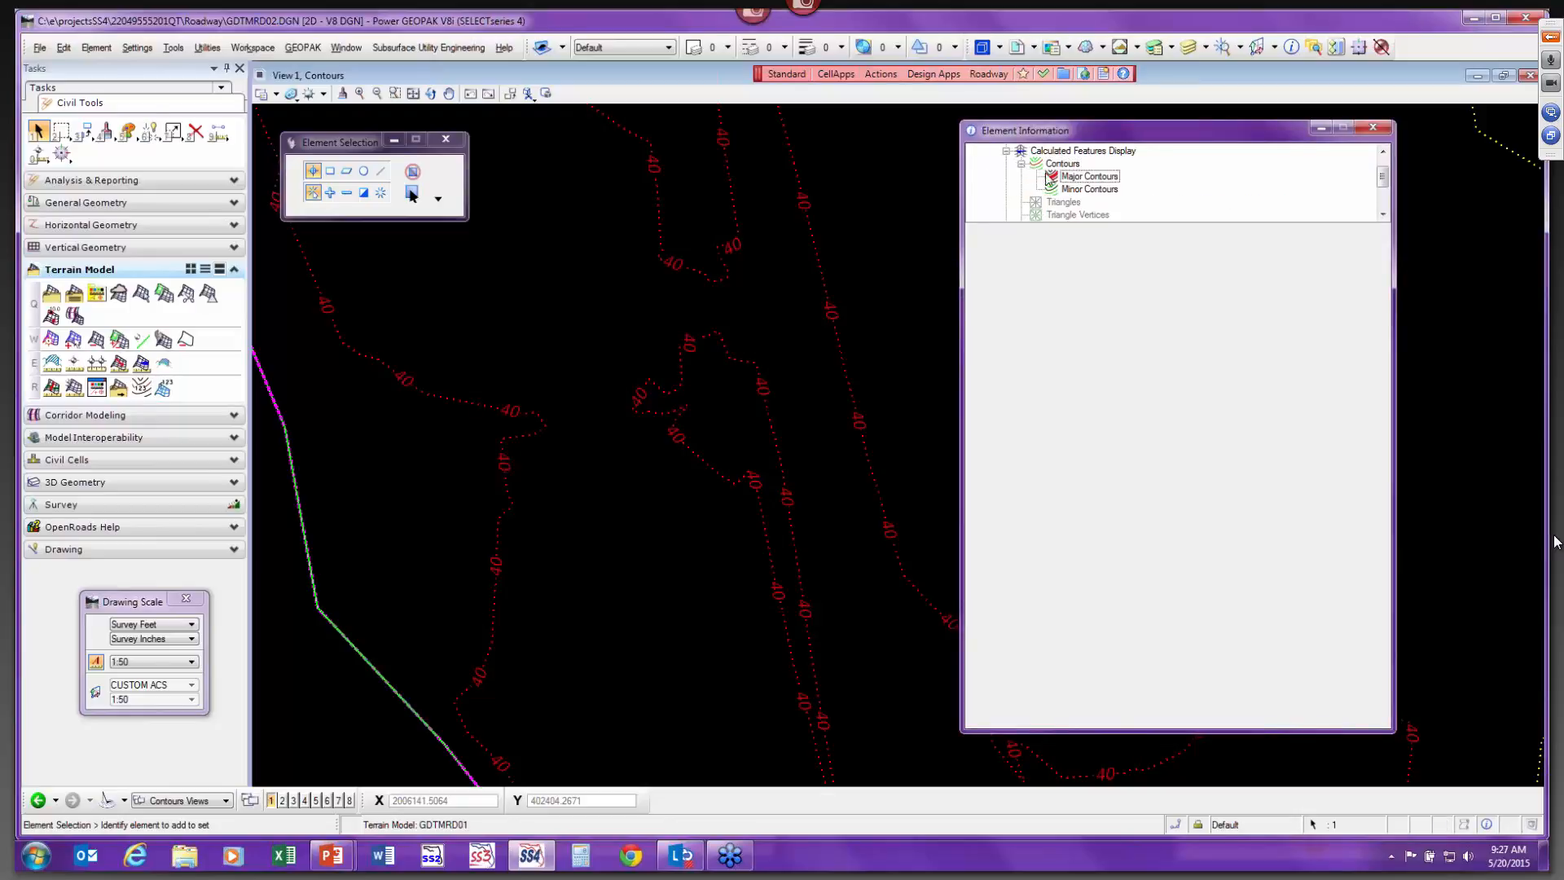
click(1072, 189)
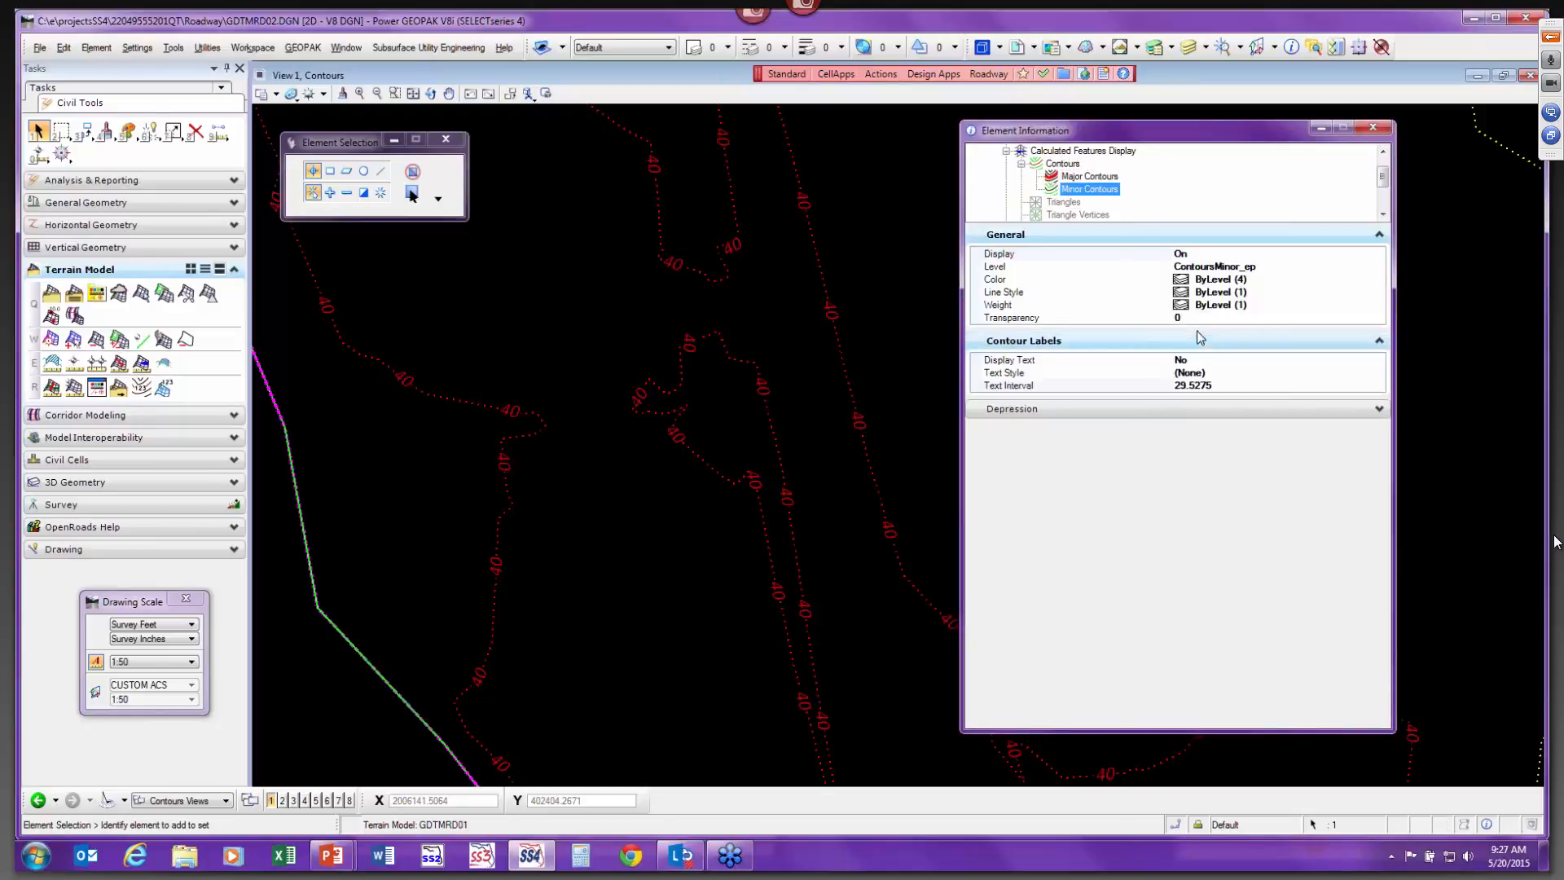
click(1101, 178)
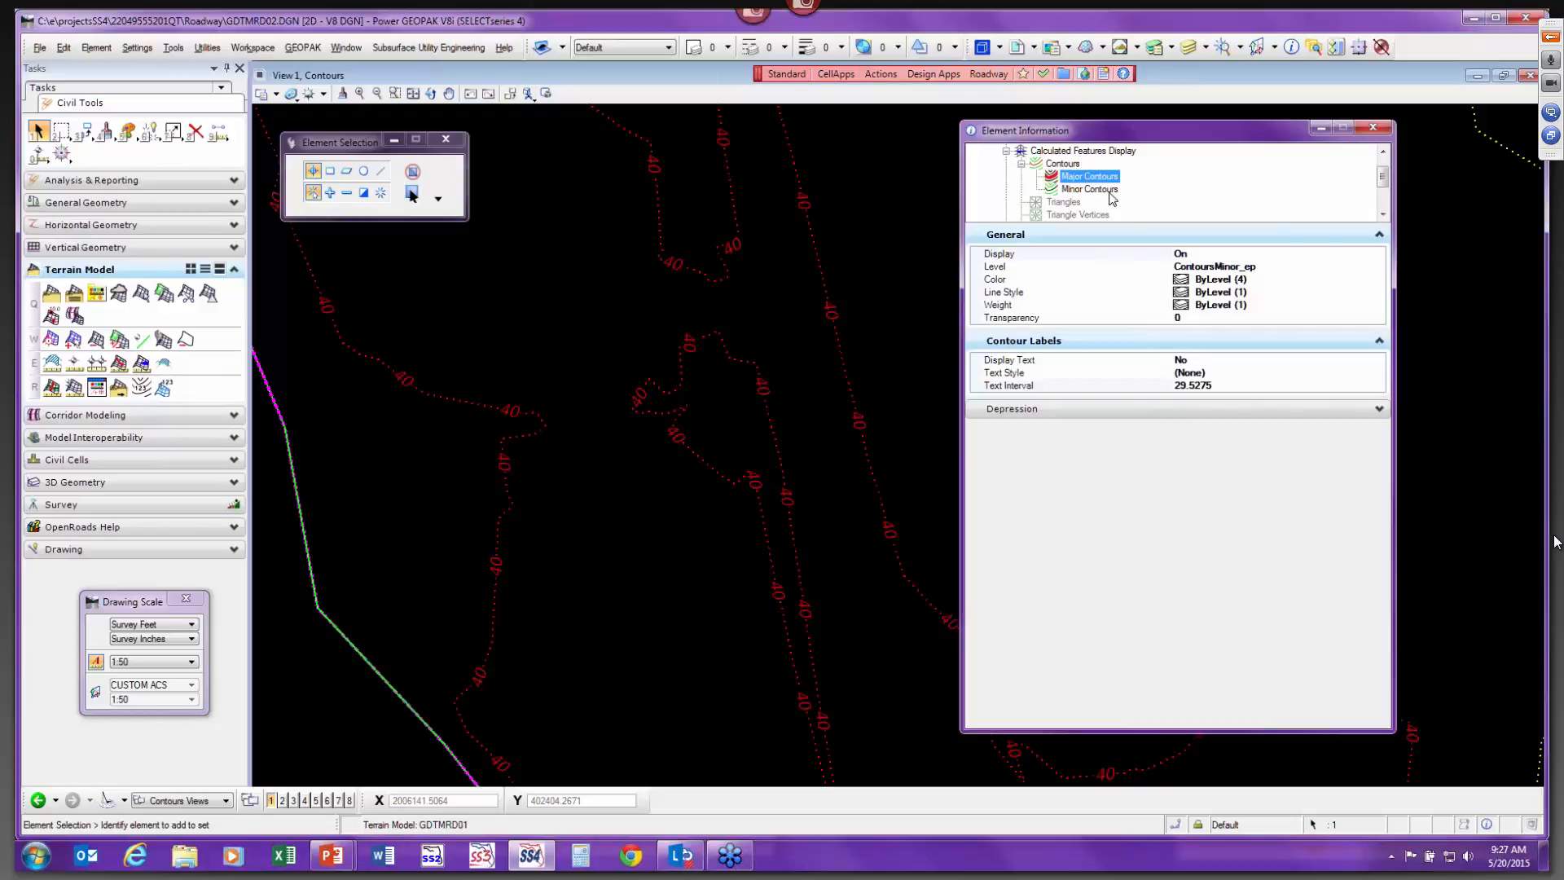
click(1218, 384)
double_click(1175, 386)
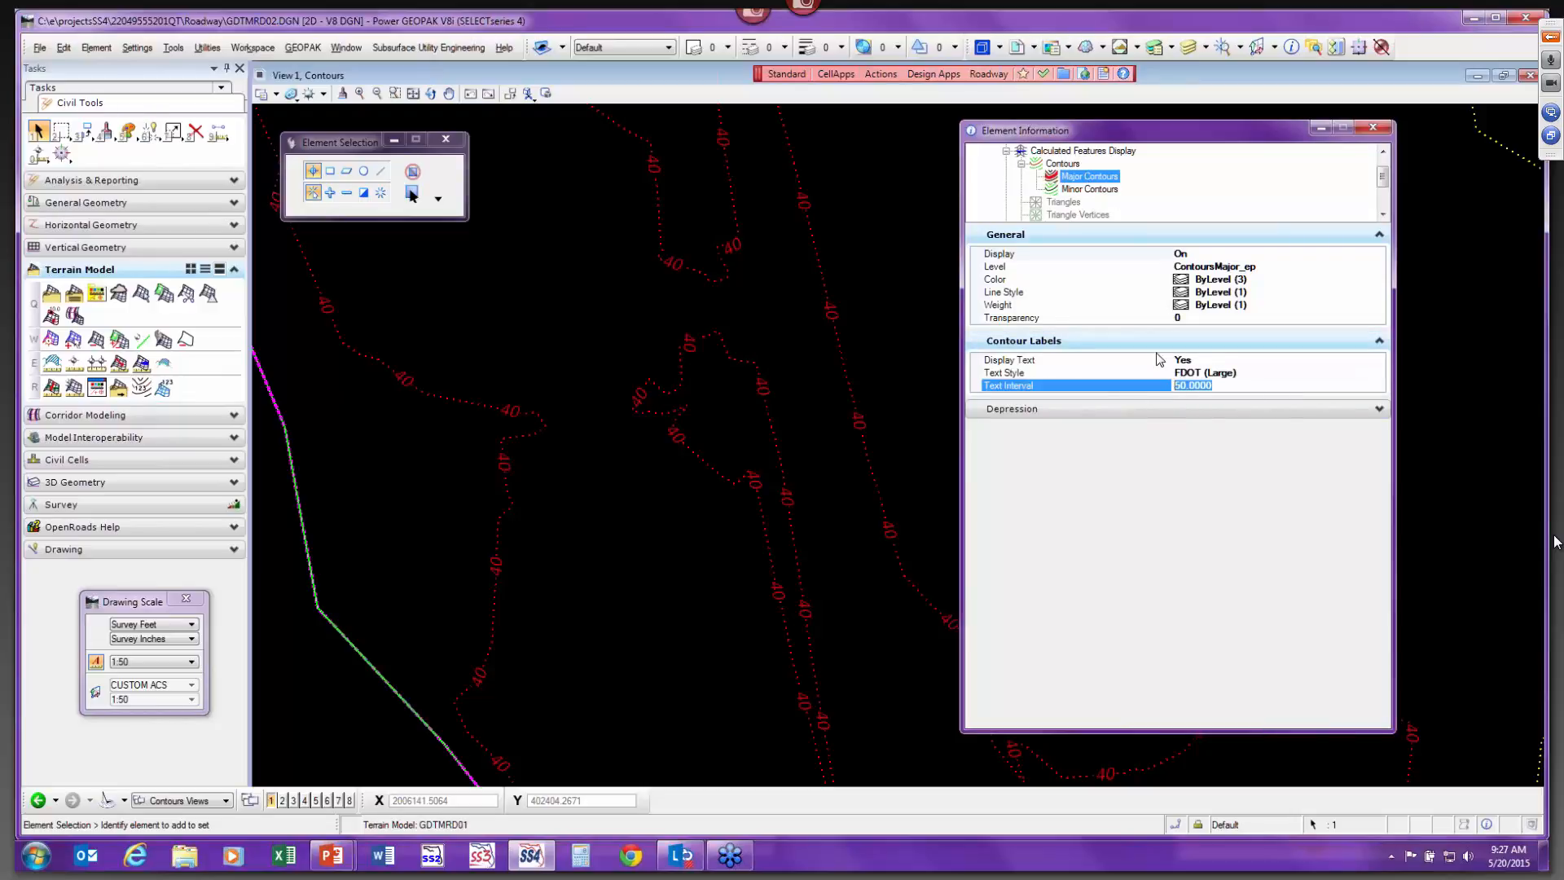
text(500)
key(Return)
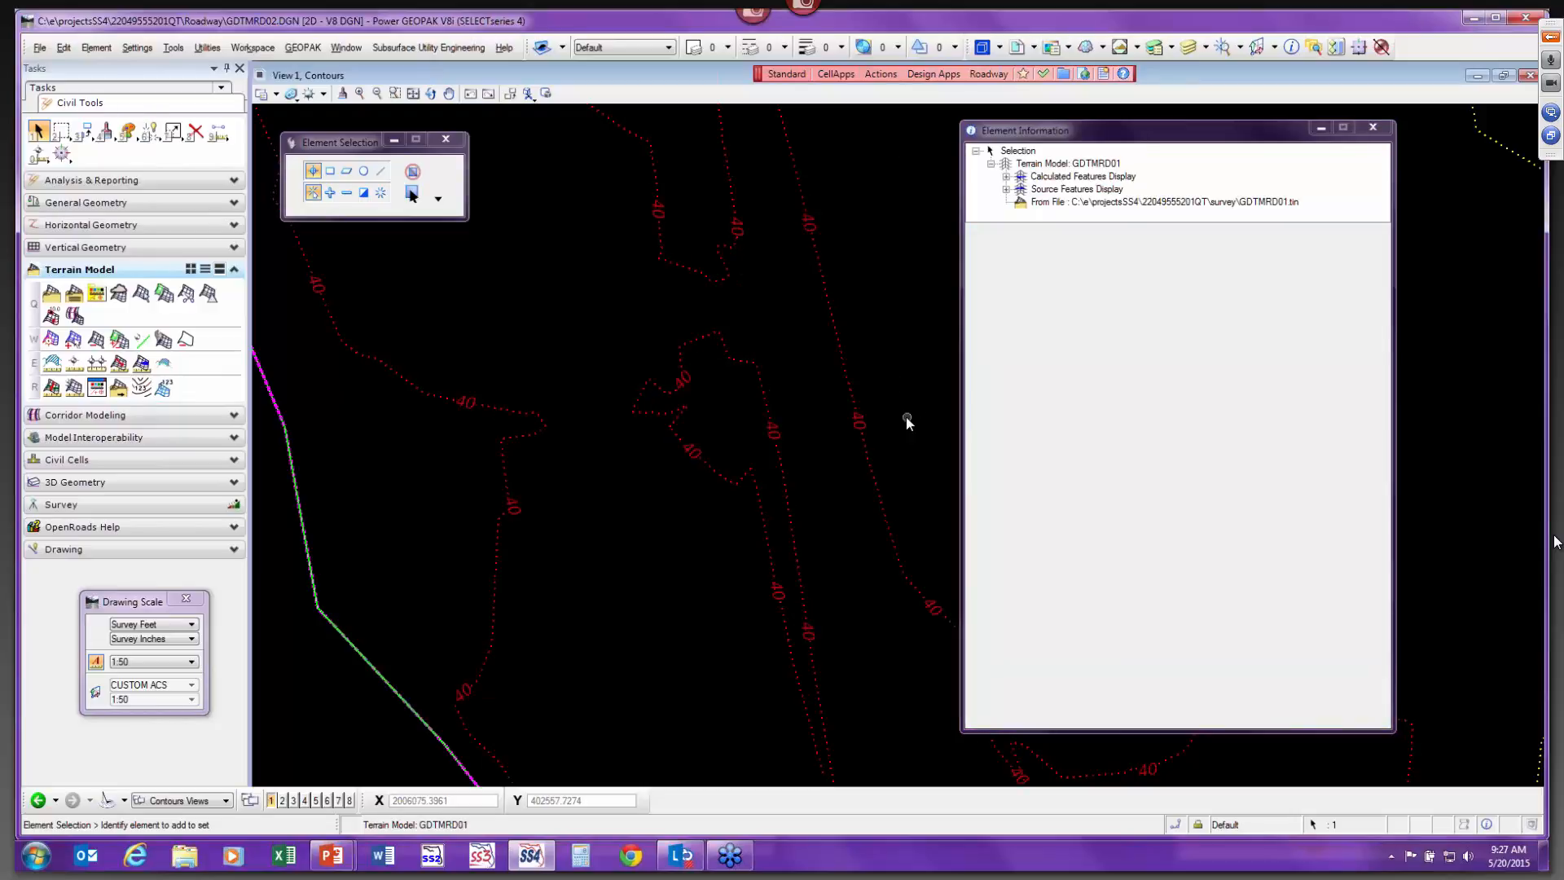
Set the terrain's contour major interval to 5.
scroll(905, 415, down, 3)
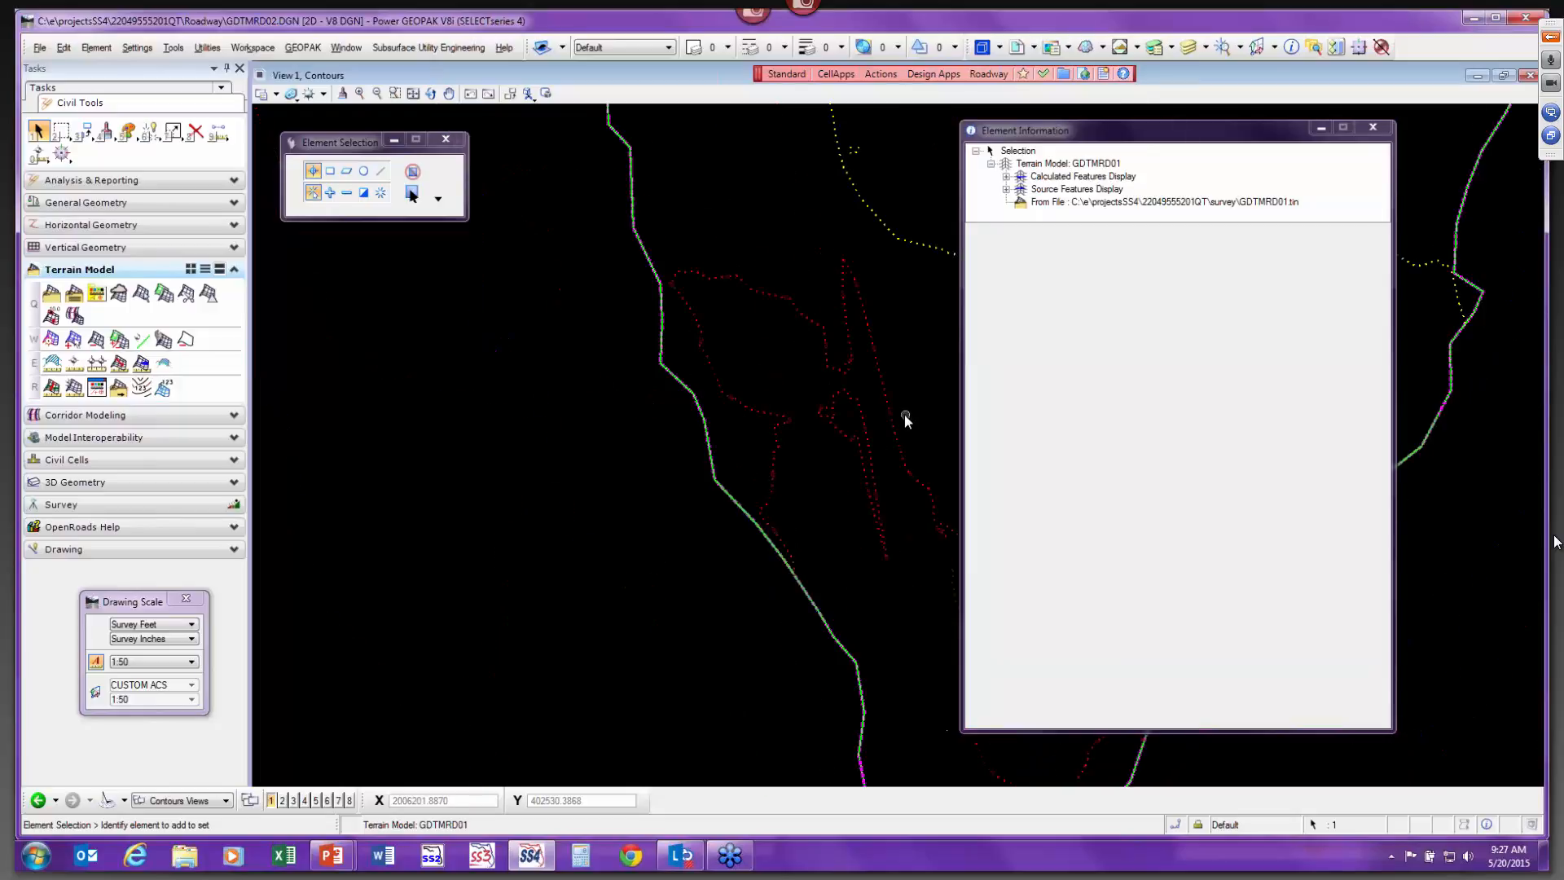
click(1006, 177)
click(1063, 164)
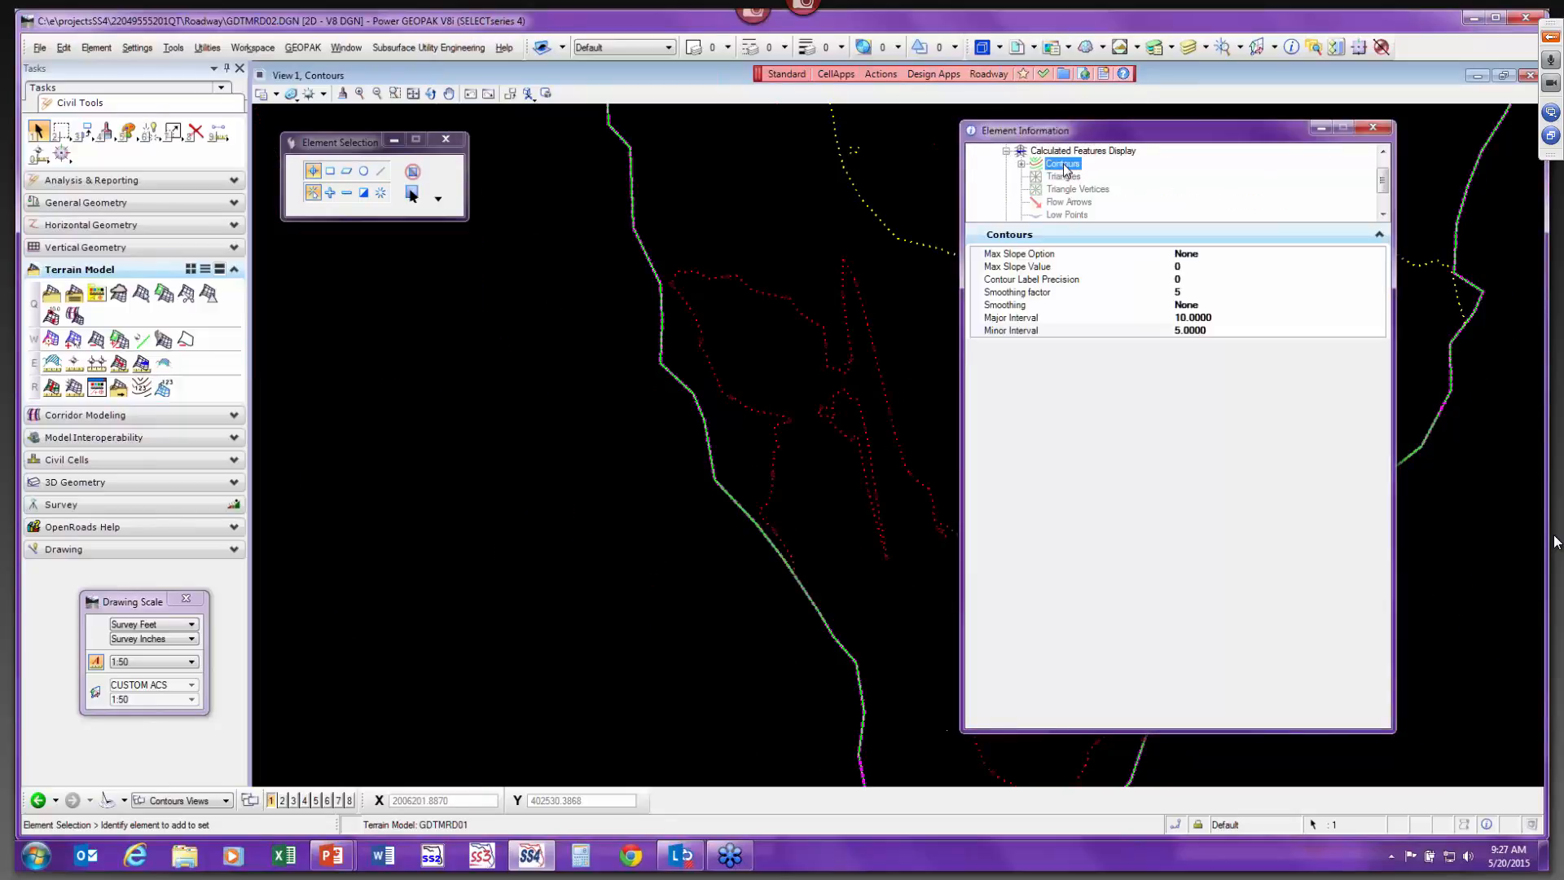
click(1218, 318)
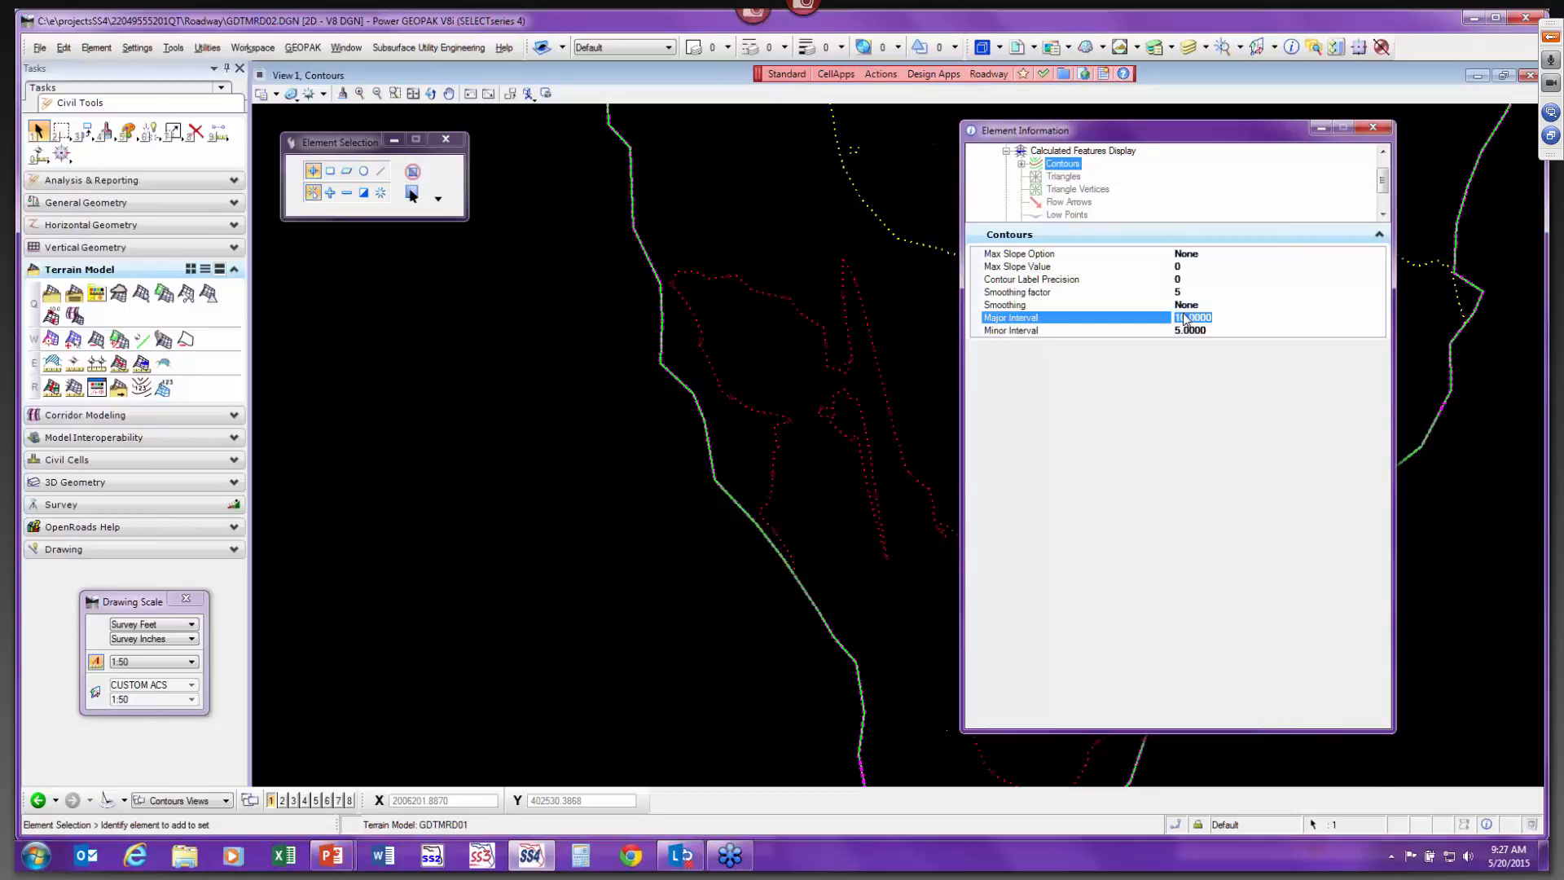
text(5)
key(Return)
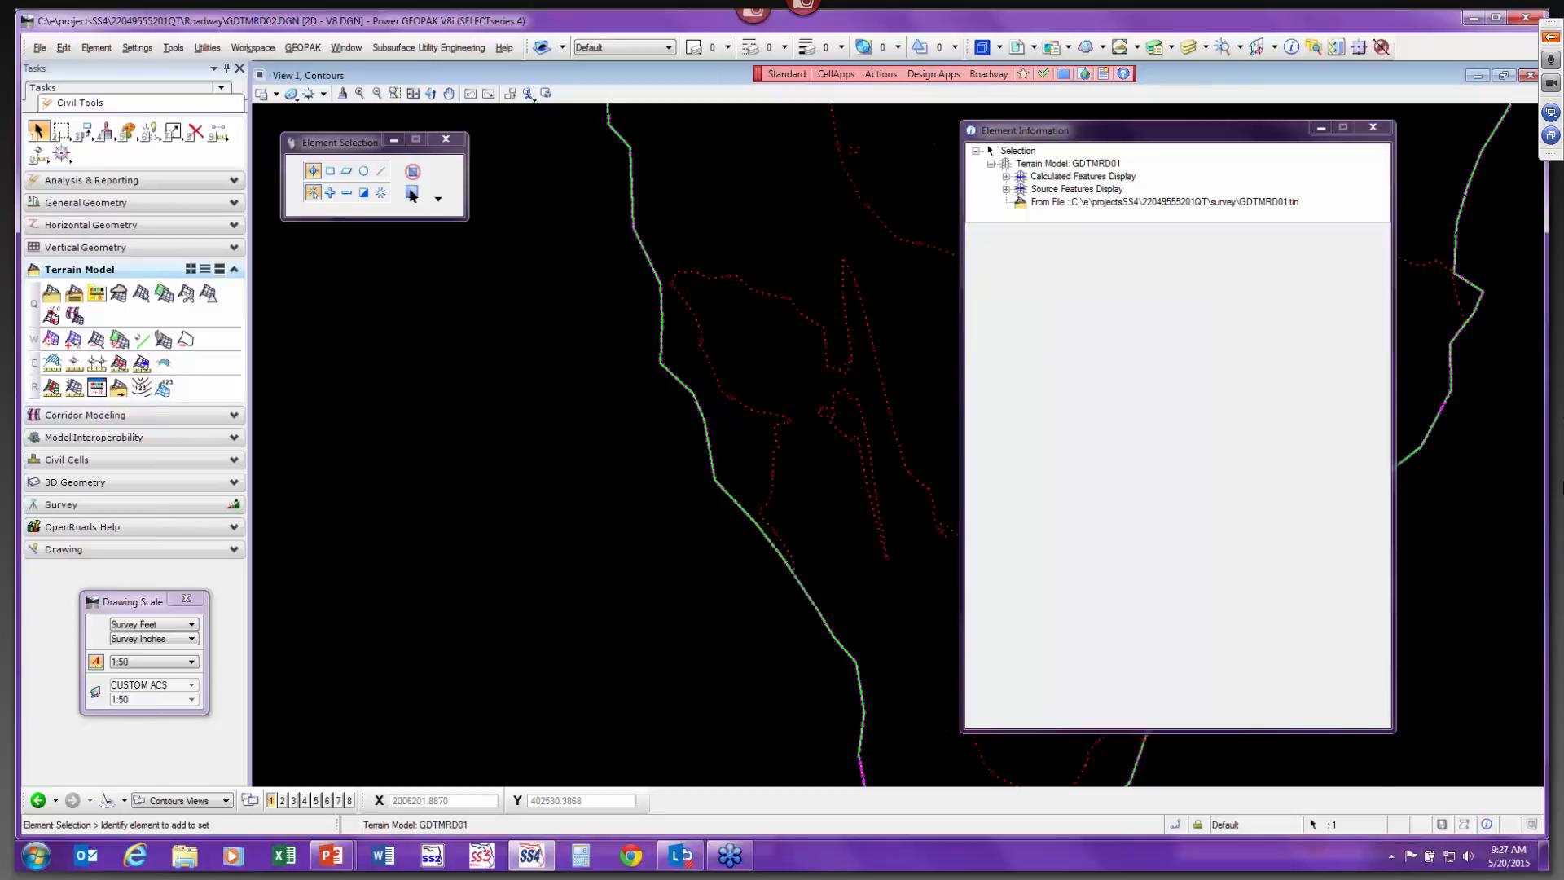
Set the terrain's contour minor interval to 1.
click(1006, 177)
click(1062, 163)
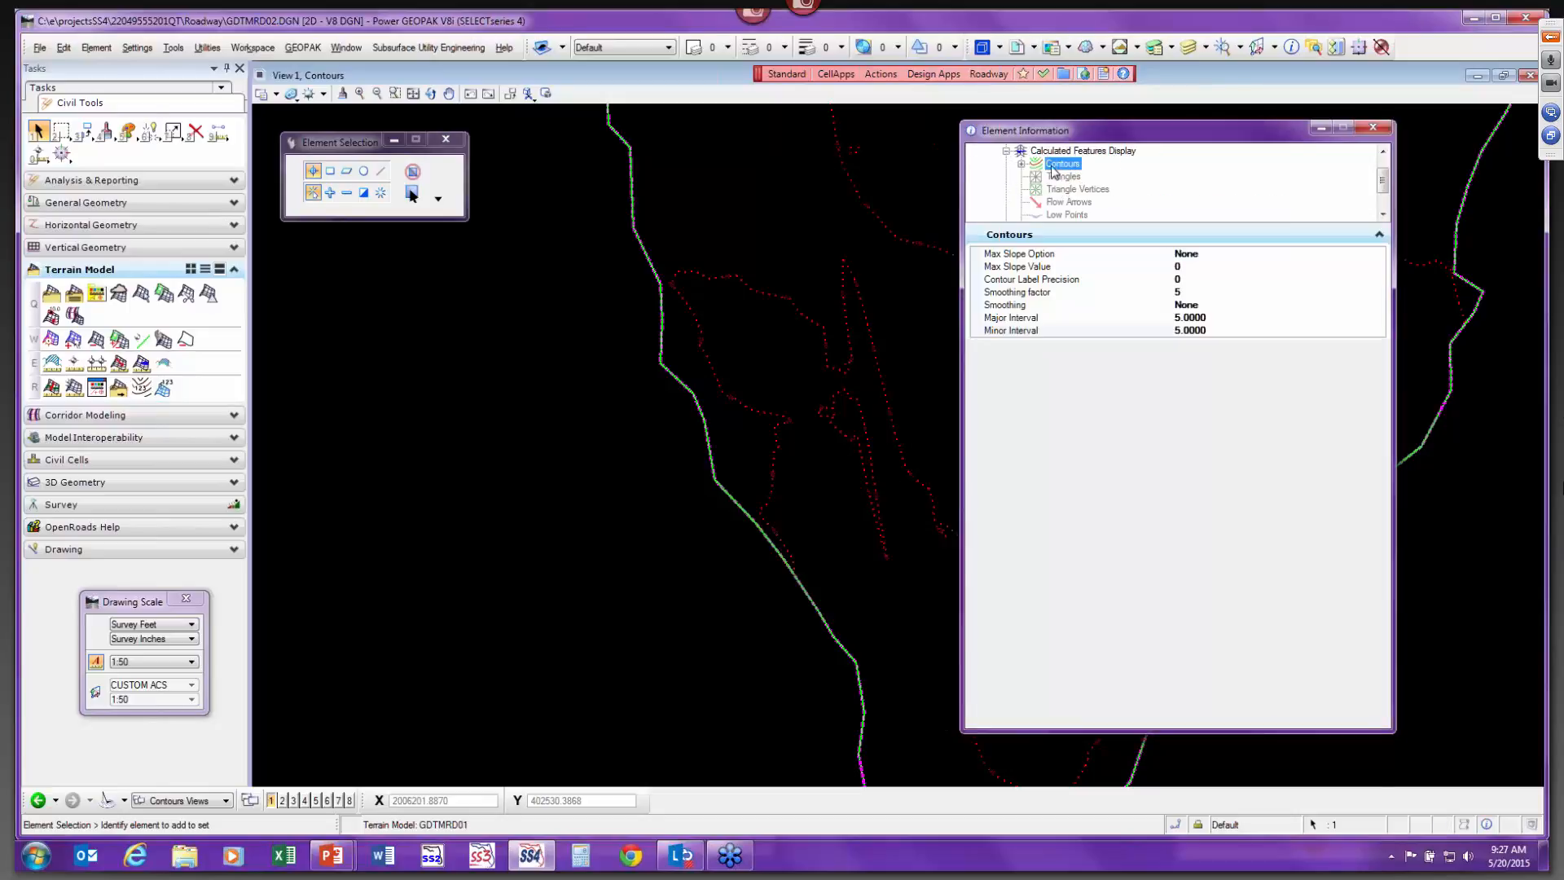
click(1226, 329)
drag(1211, 331, 1155, 337)
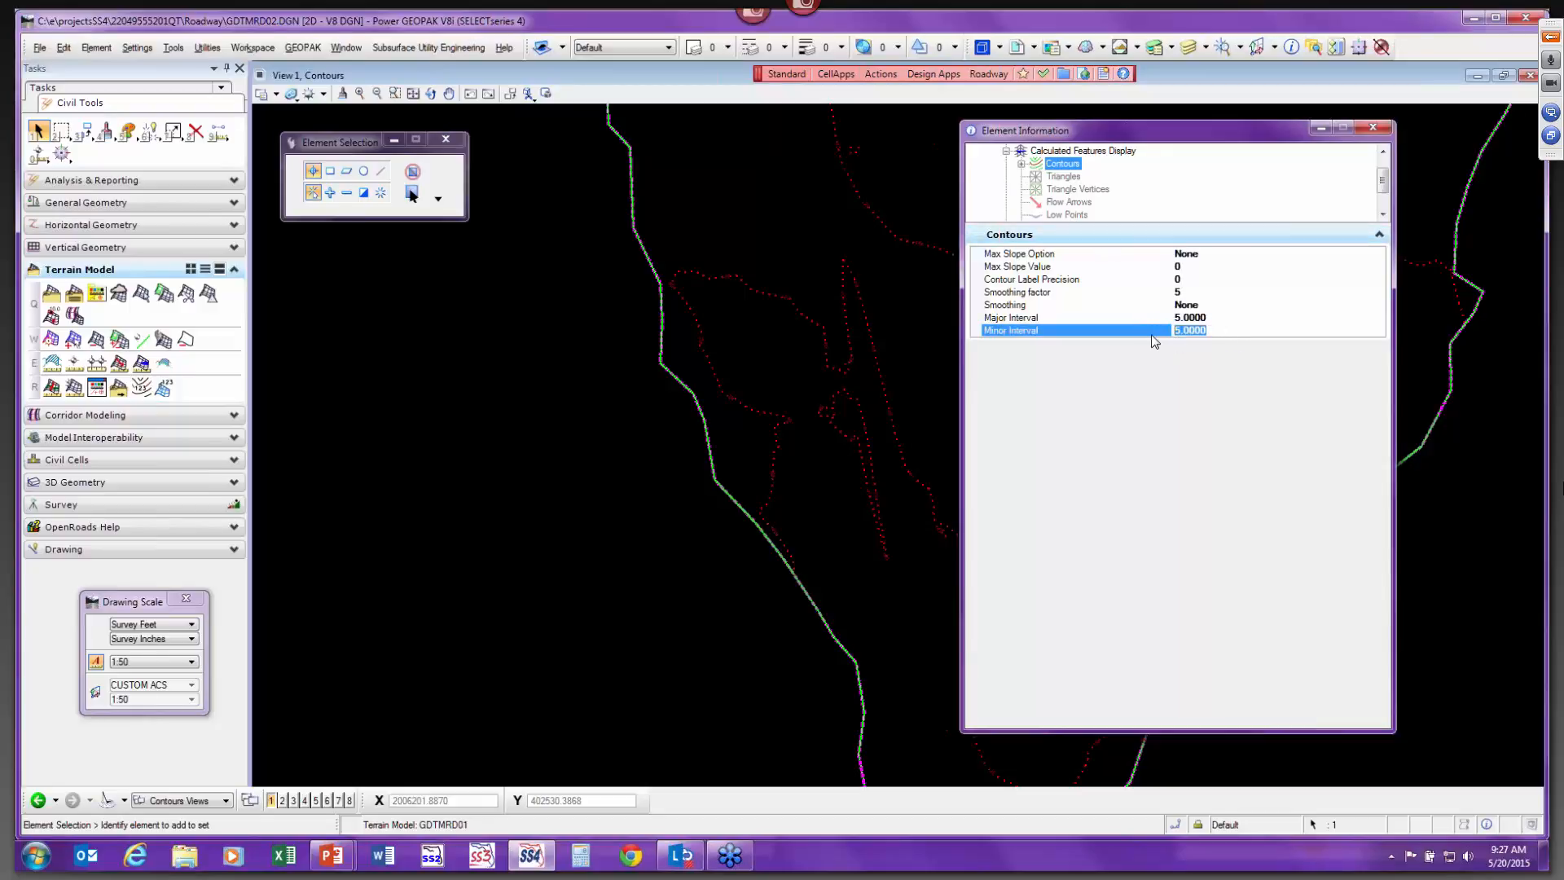
text(1)
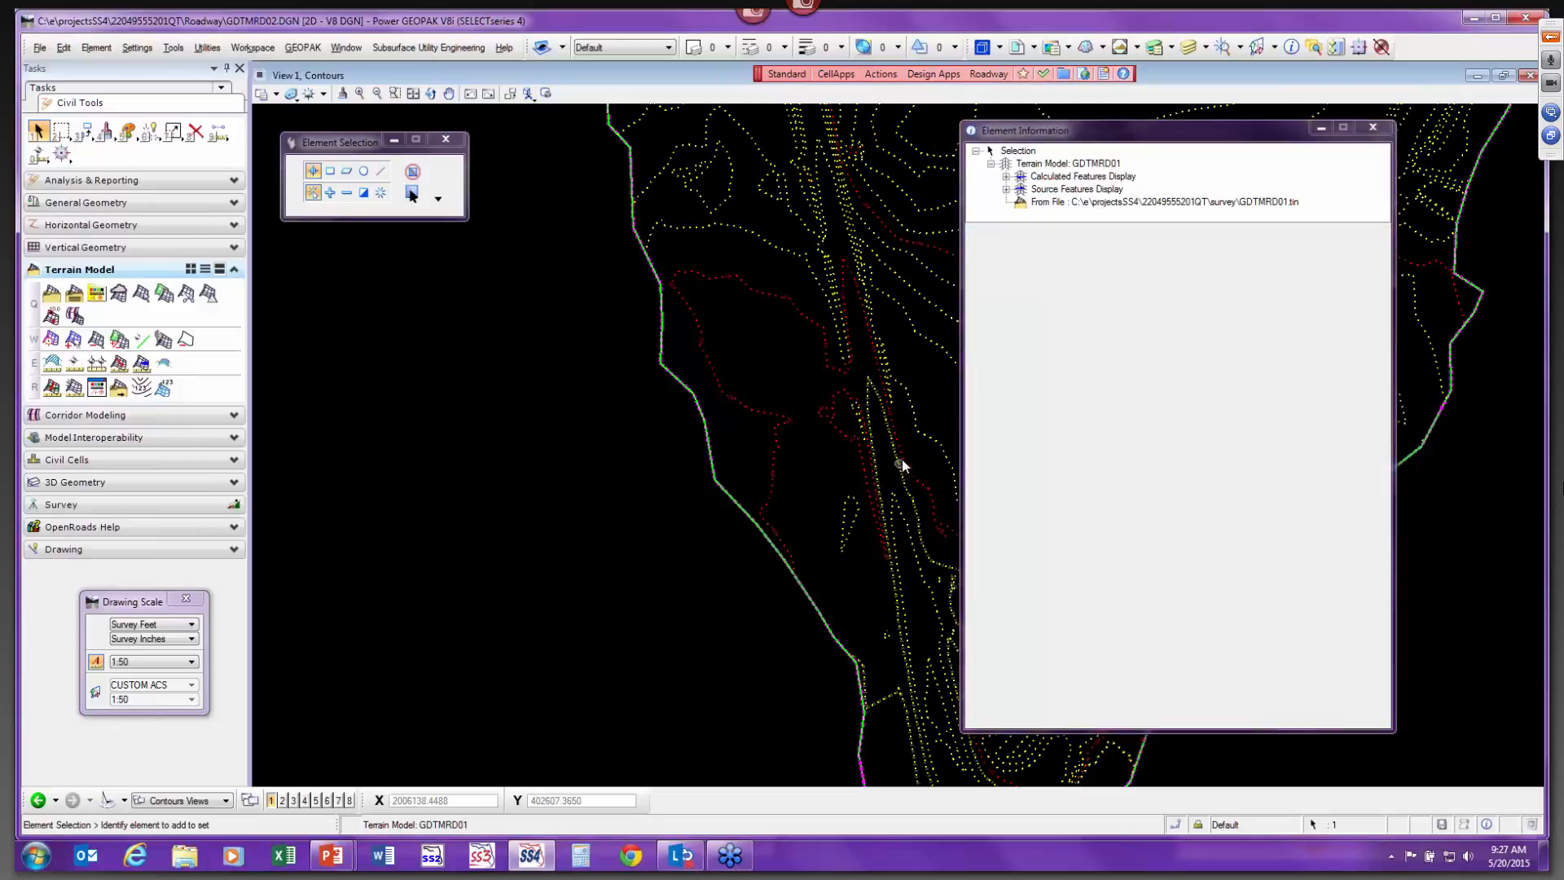
Save the design file settings.
scroll(903, 453, up, 3)
scroll(870, 349, down, 4)
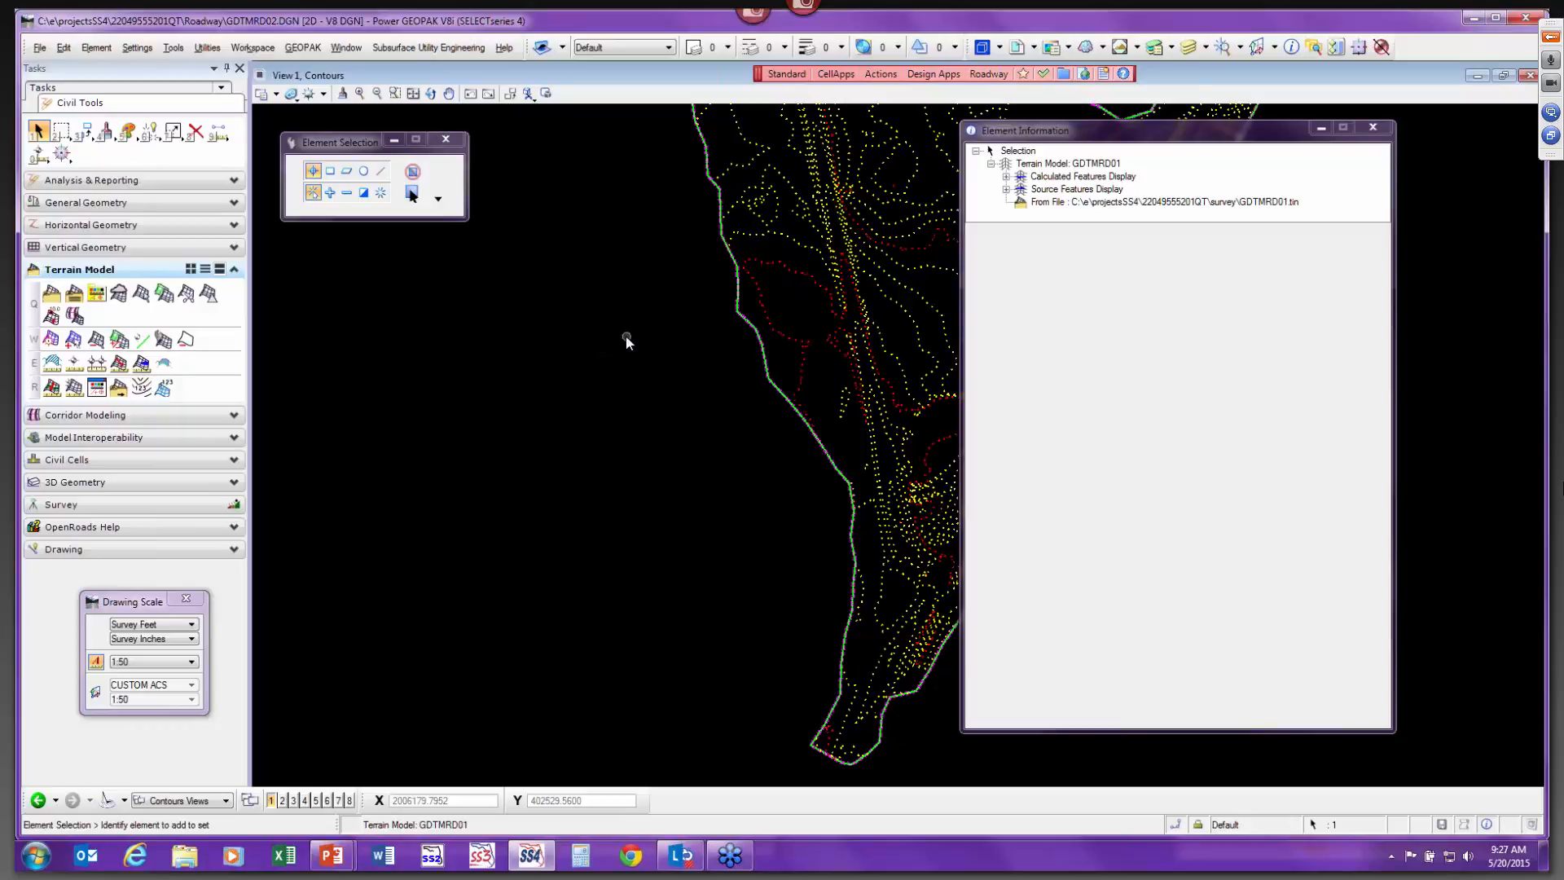
scroll(628, 339, down, 2)
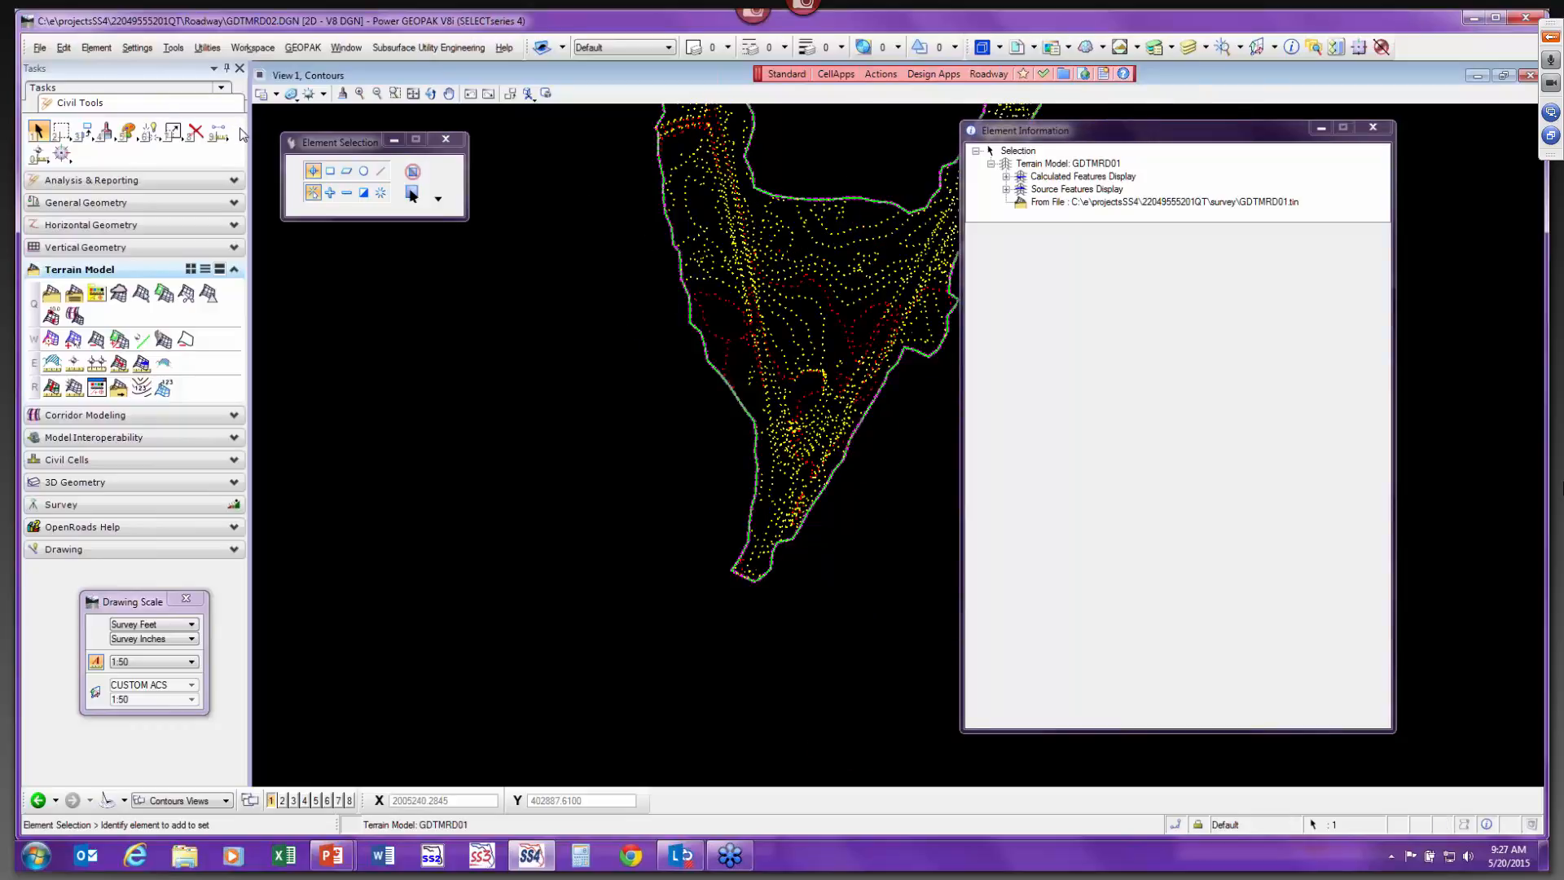
key(ctrl+f)
Switch to the Triangles model and attach GDTMRD02.DGN's Default model as a reference.
click(181, 800)
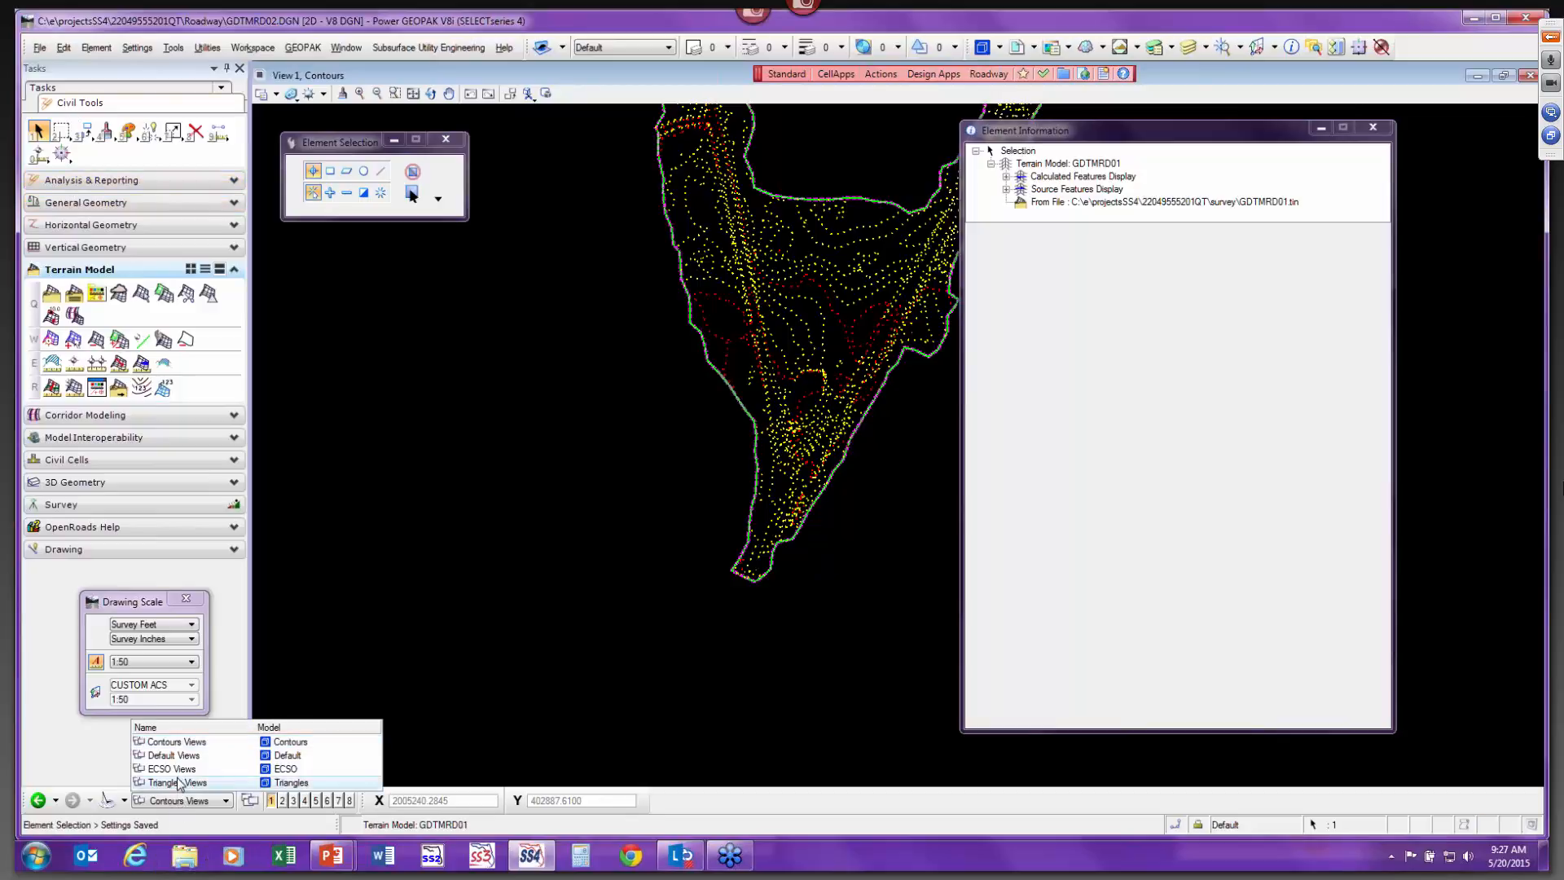
click(176, 784)
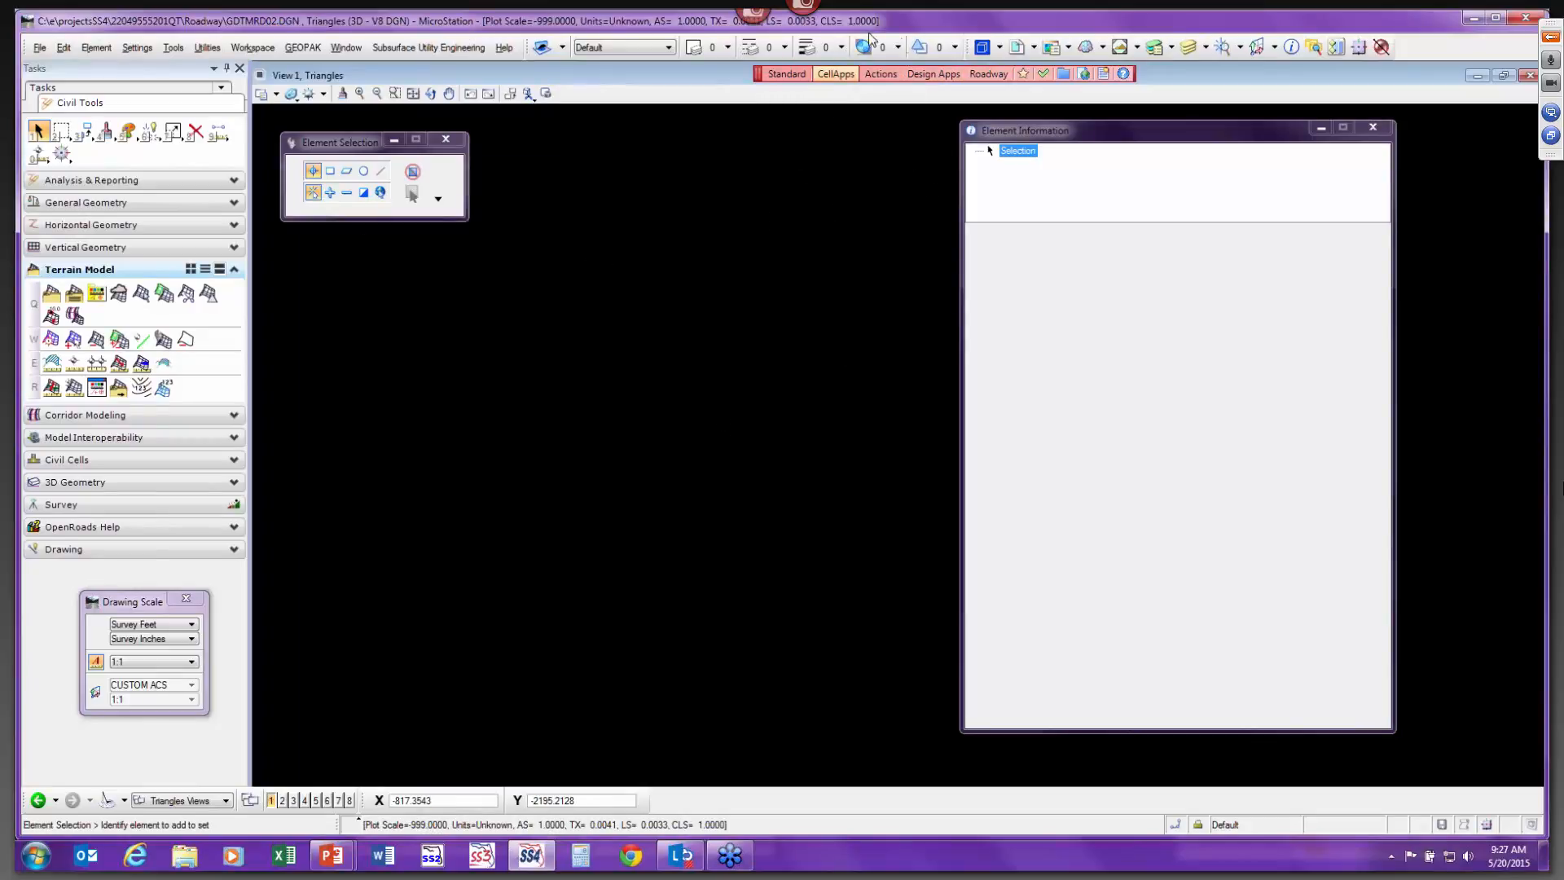
click(1023, 51)
click(1059, 86)
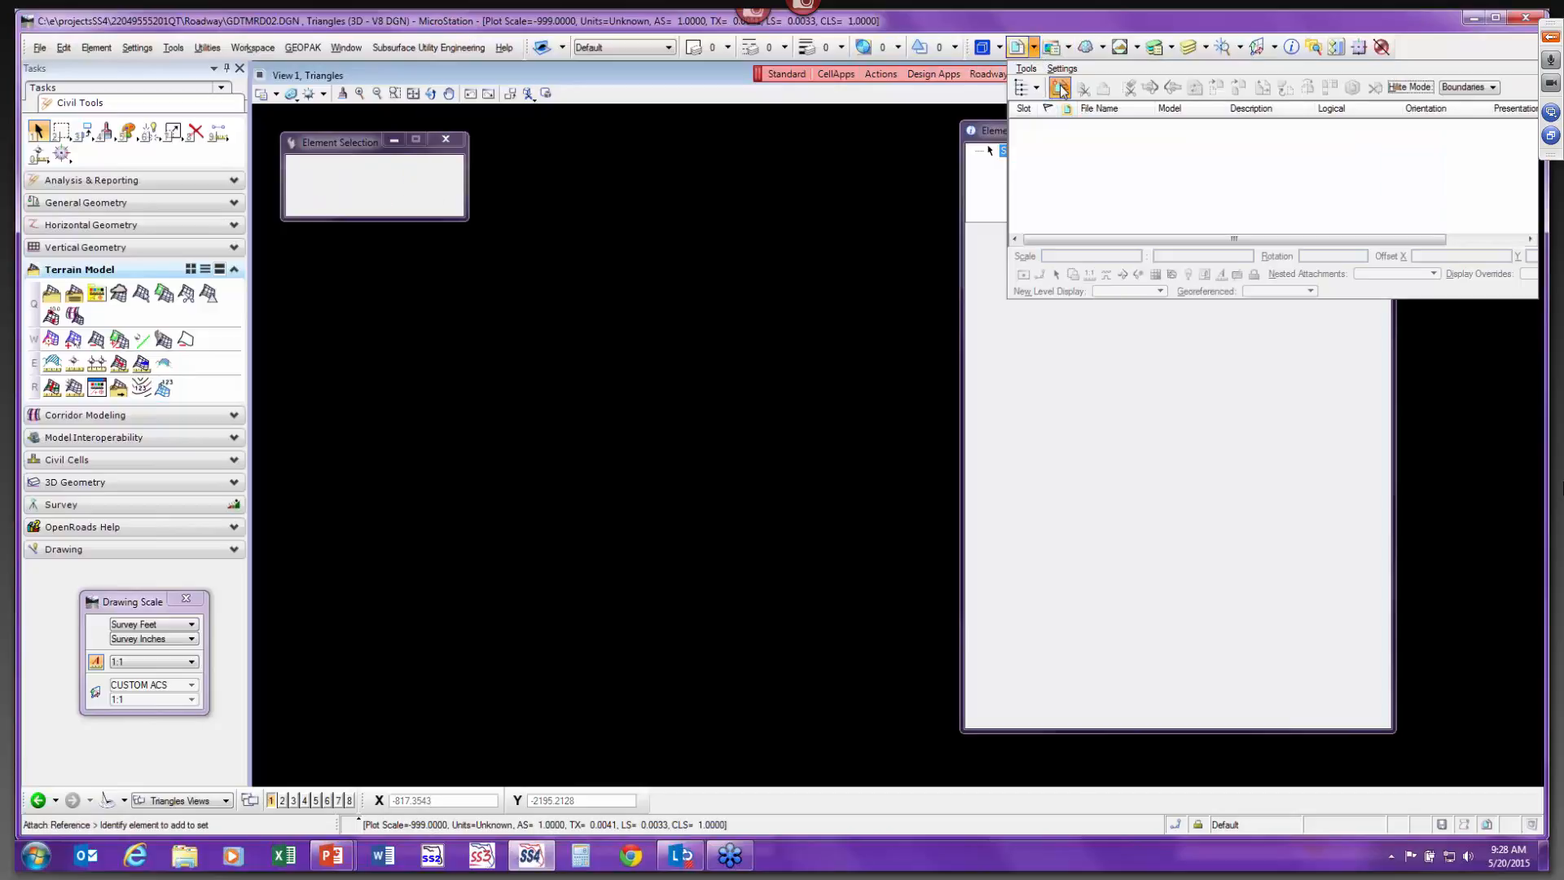
click(770, 447)
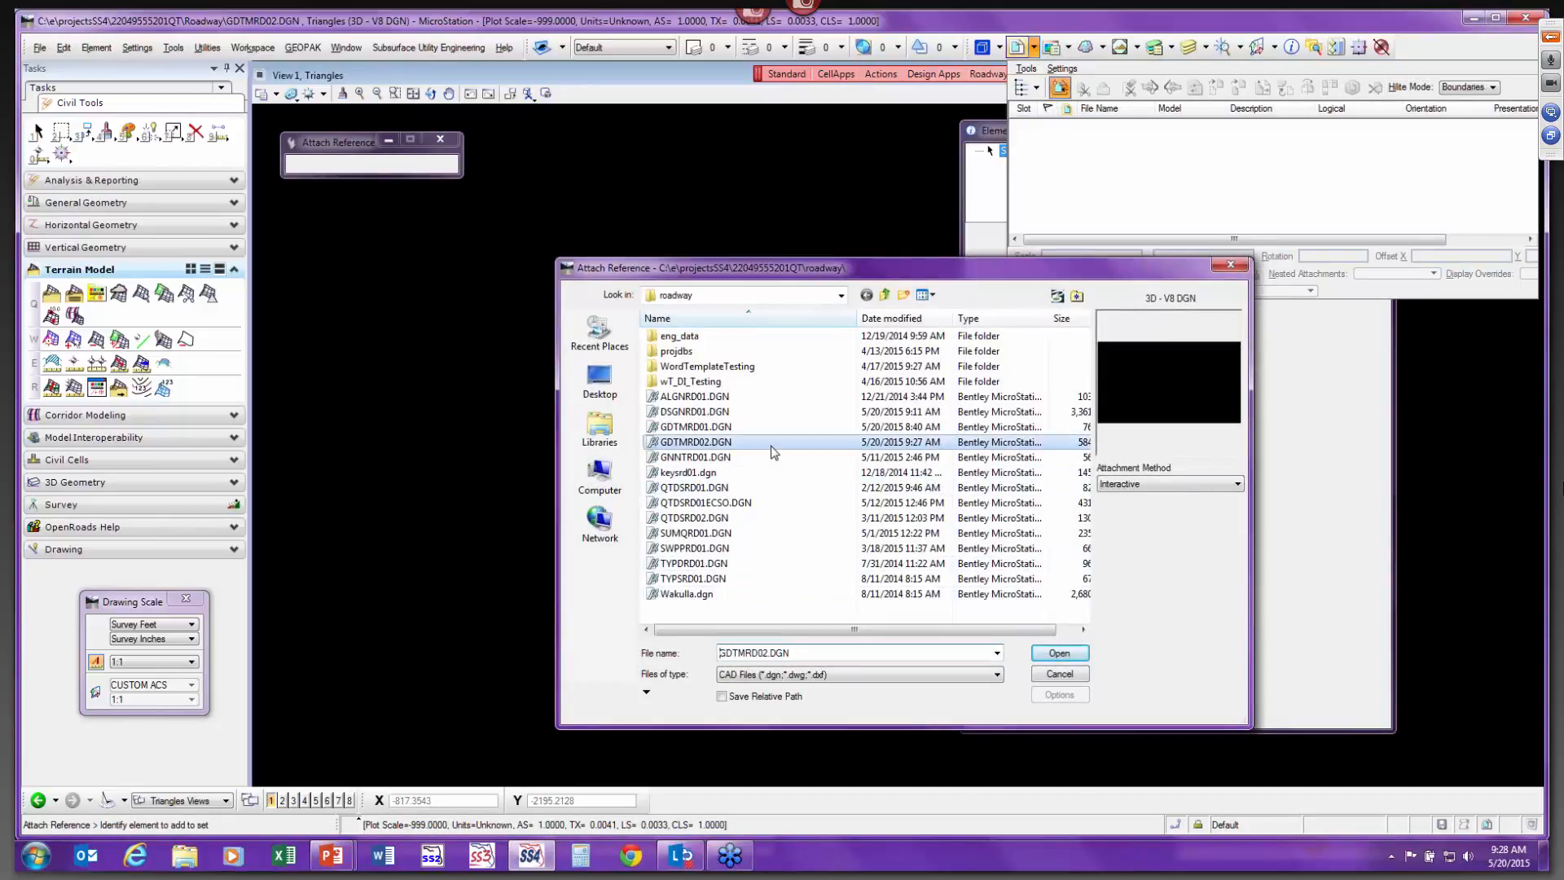
click(1058, 654)
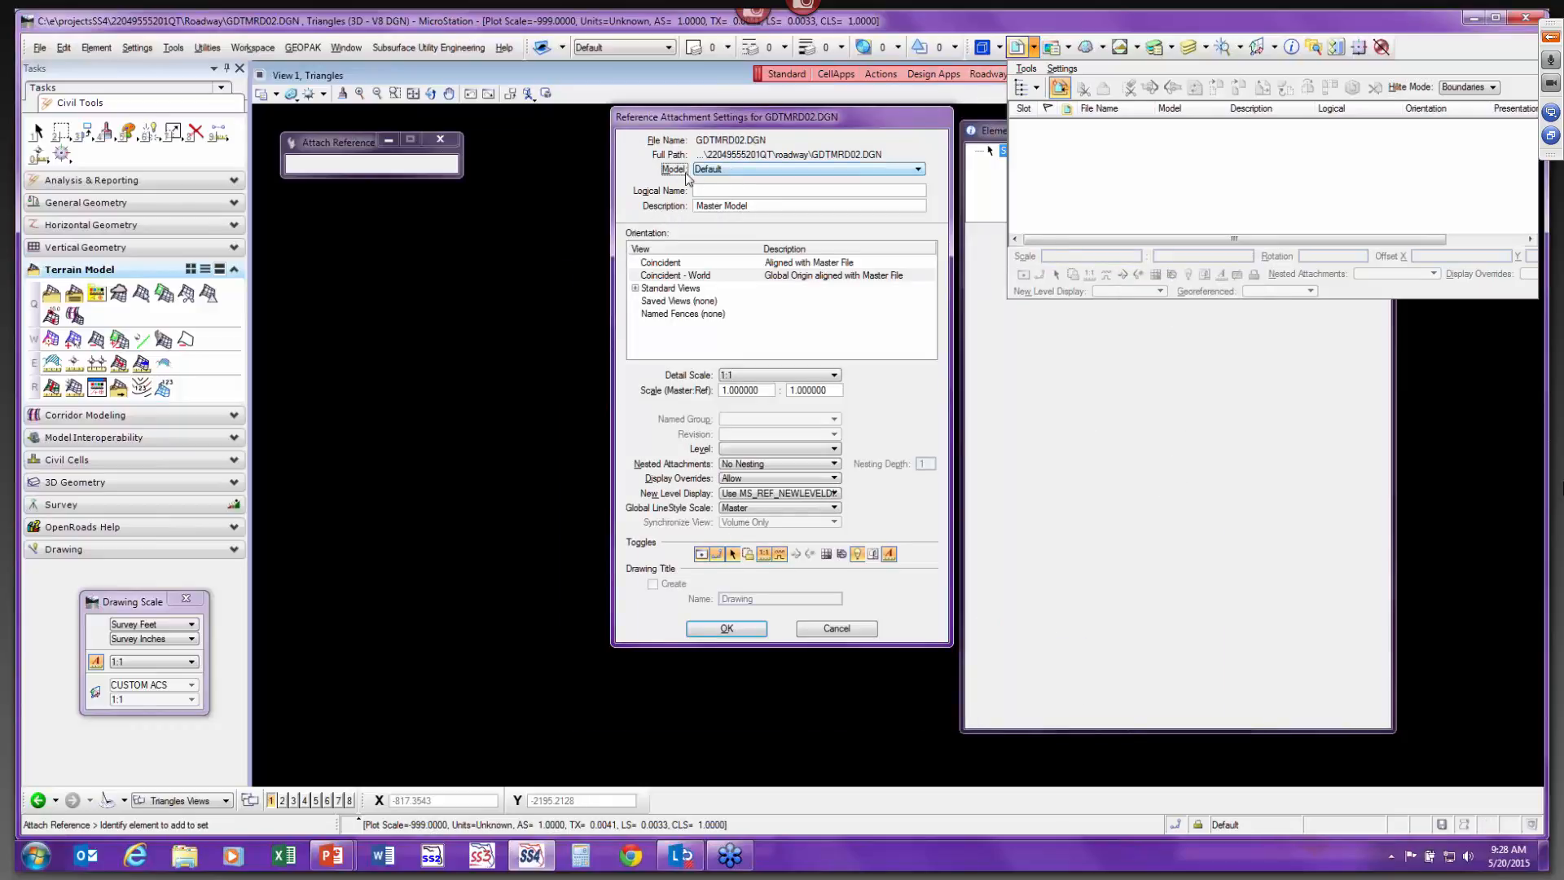
click(728, 628)
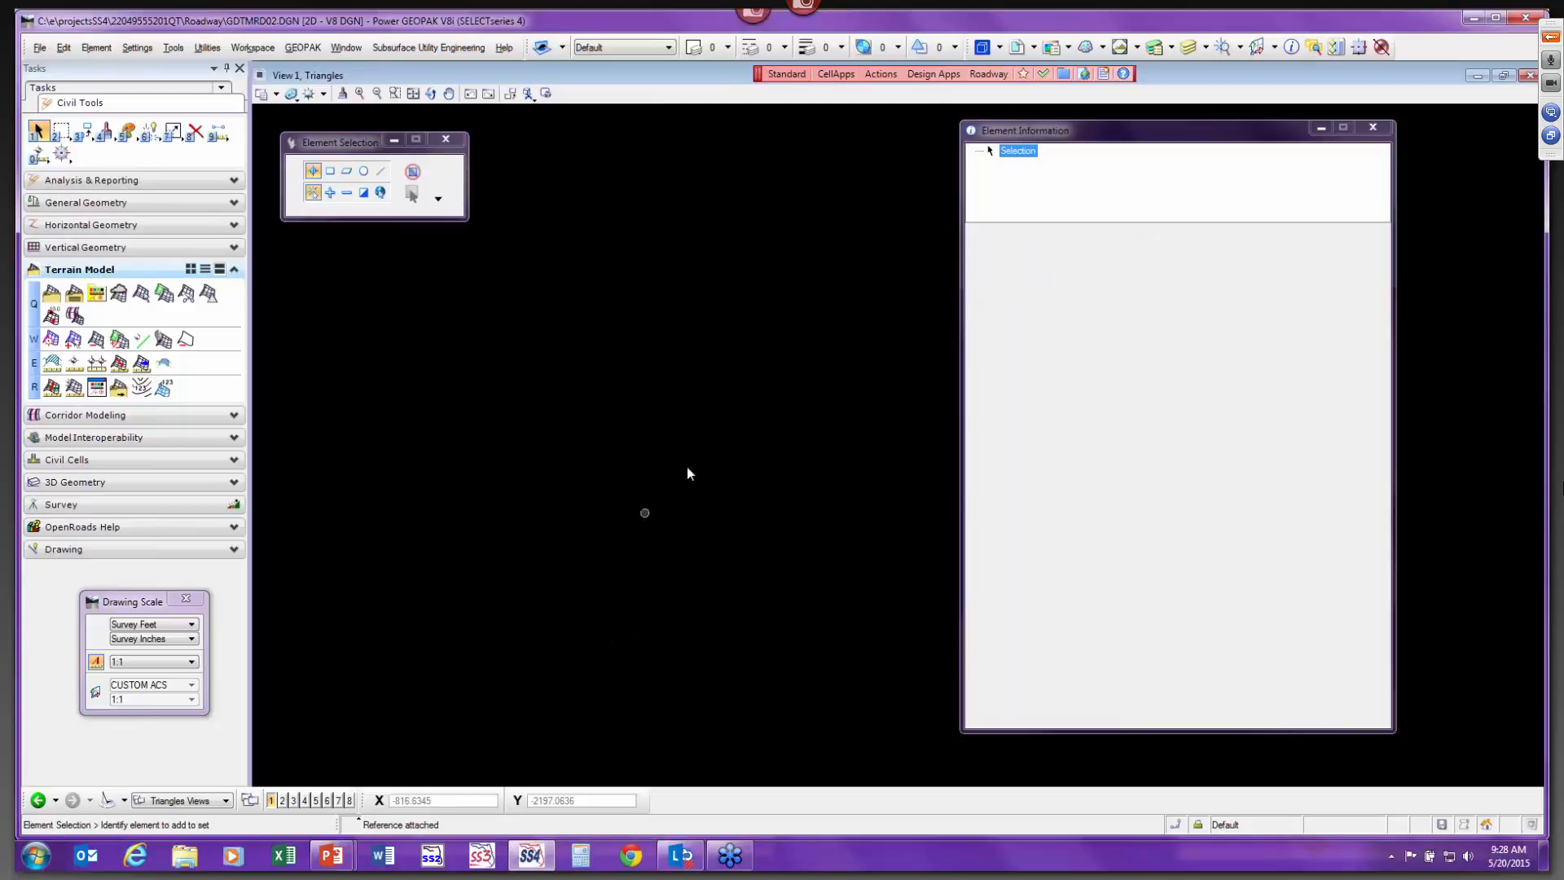
Select the referenced terrain model, set Override Symbology to Yes and turn on its triangles display.
click(413, 93)
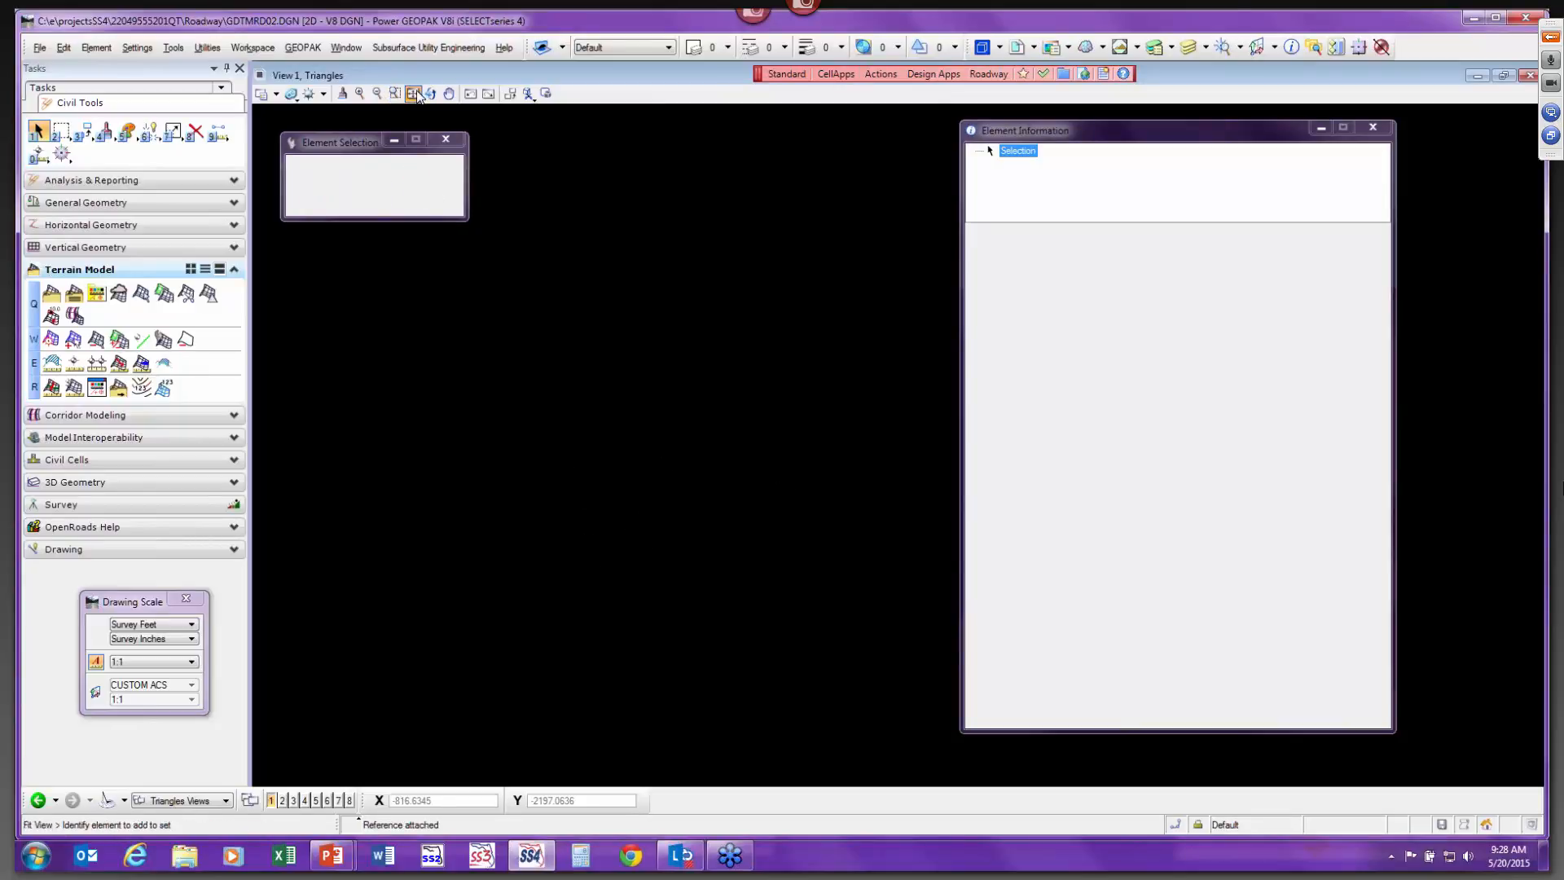
click(36, 131)
click(859, 436)
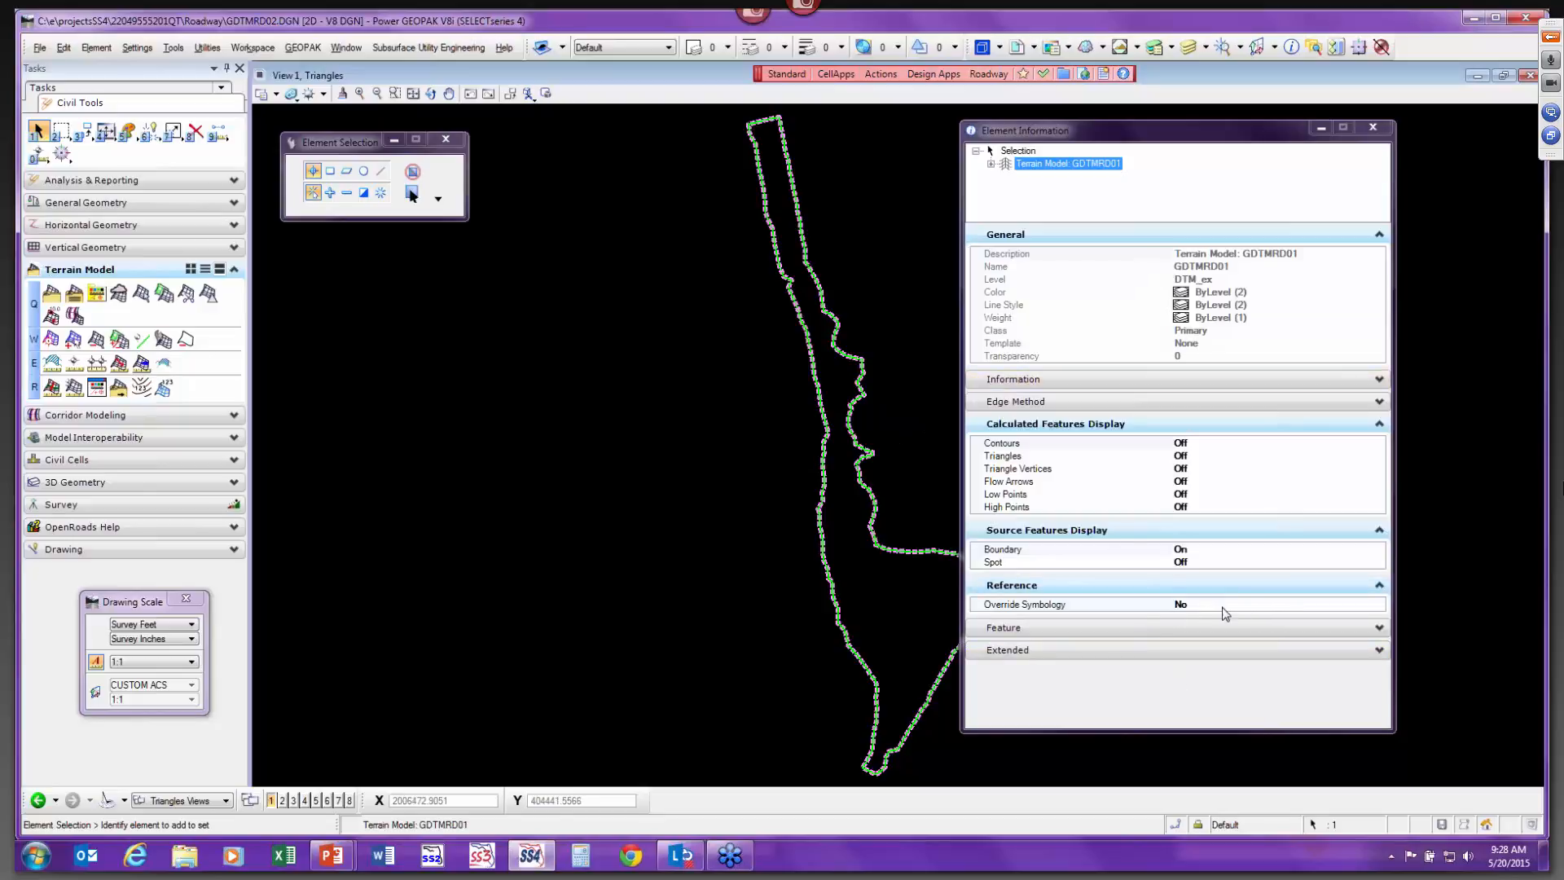
click(1188, 605)
double_click(1197, 604)
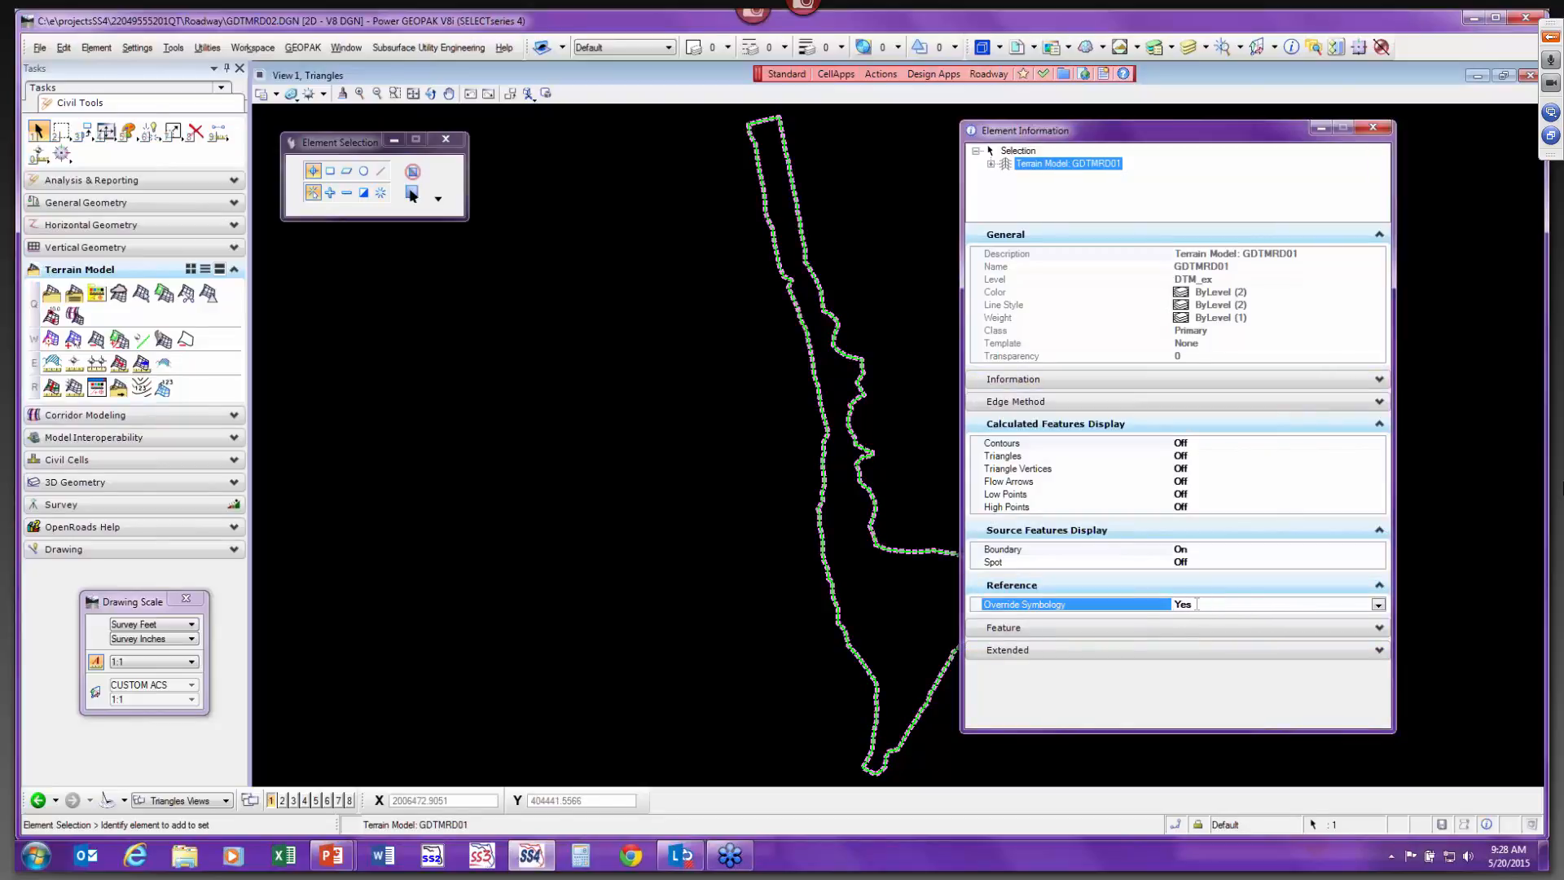
click(1195, 456)
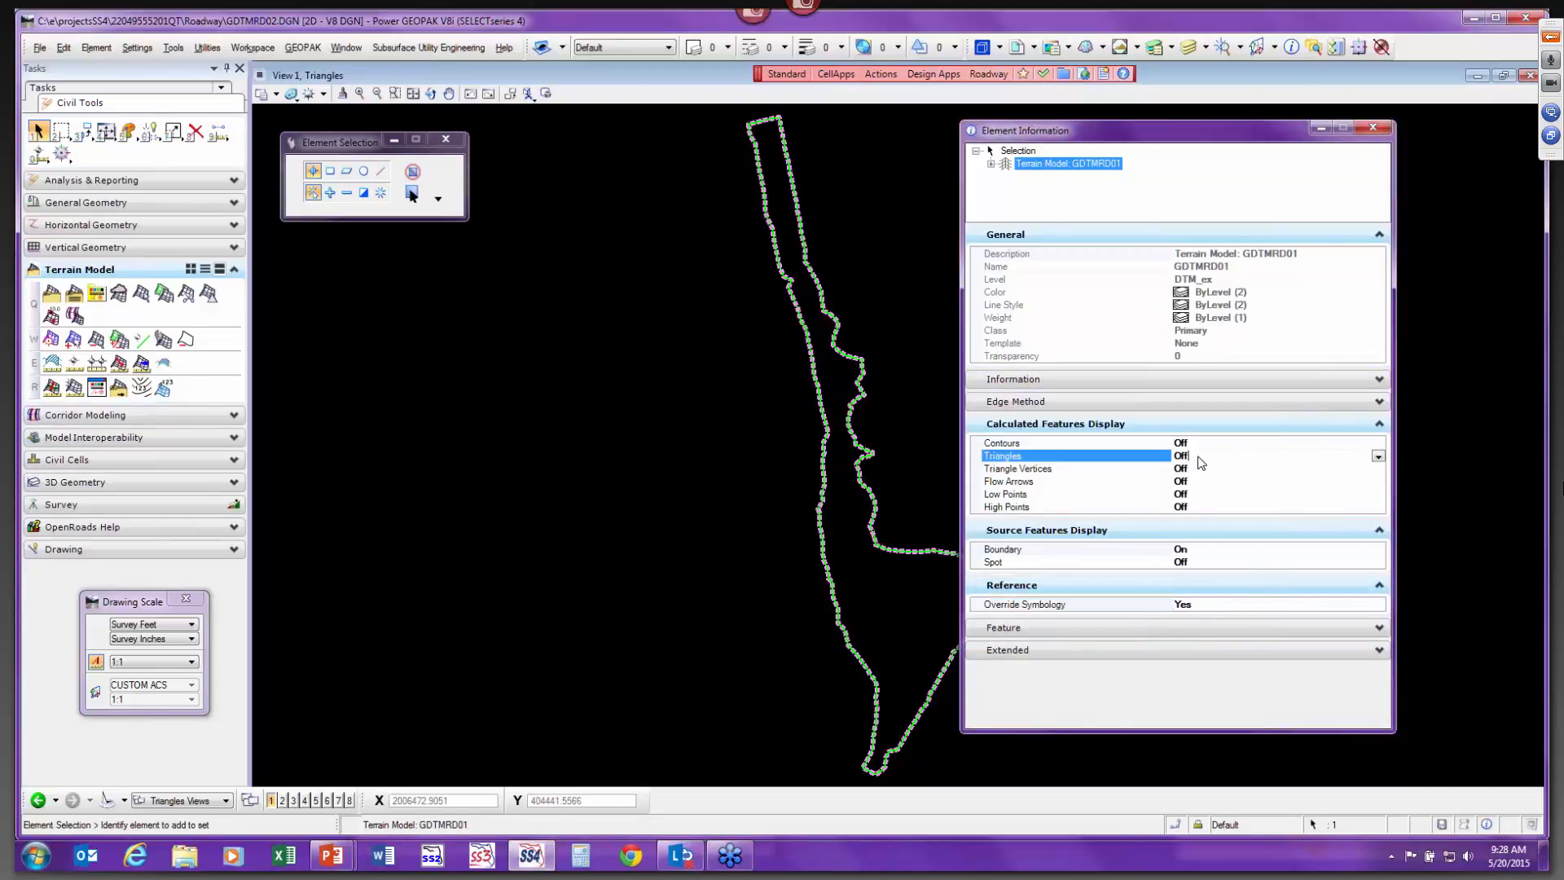
double_click(1201, 456)
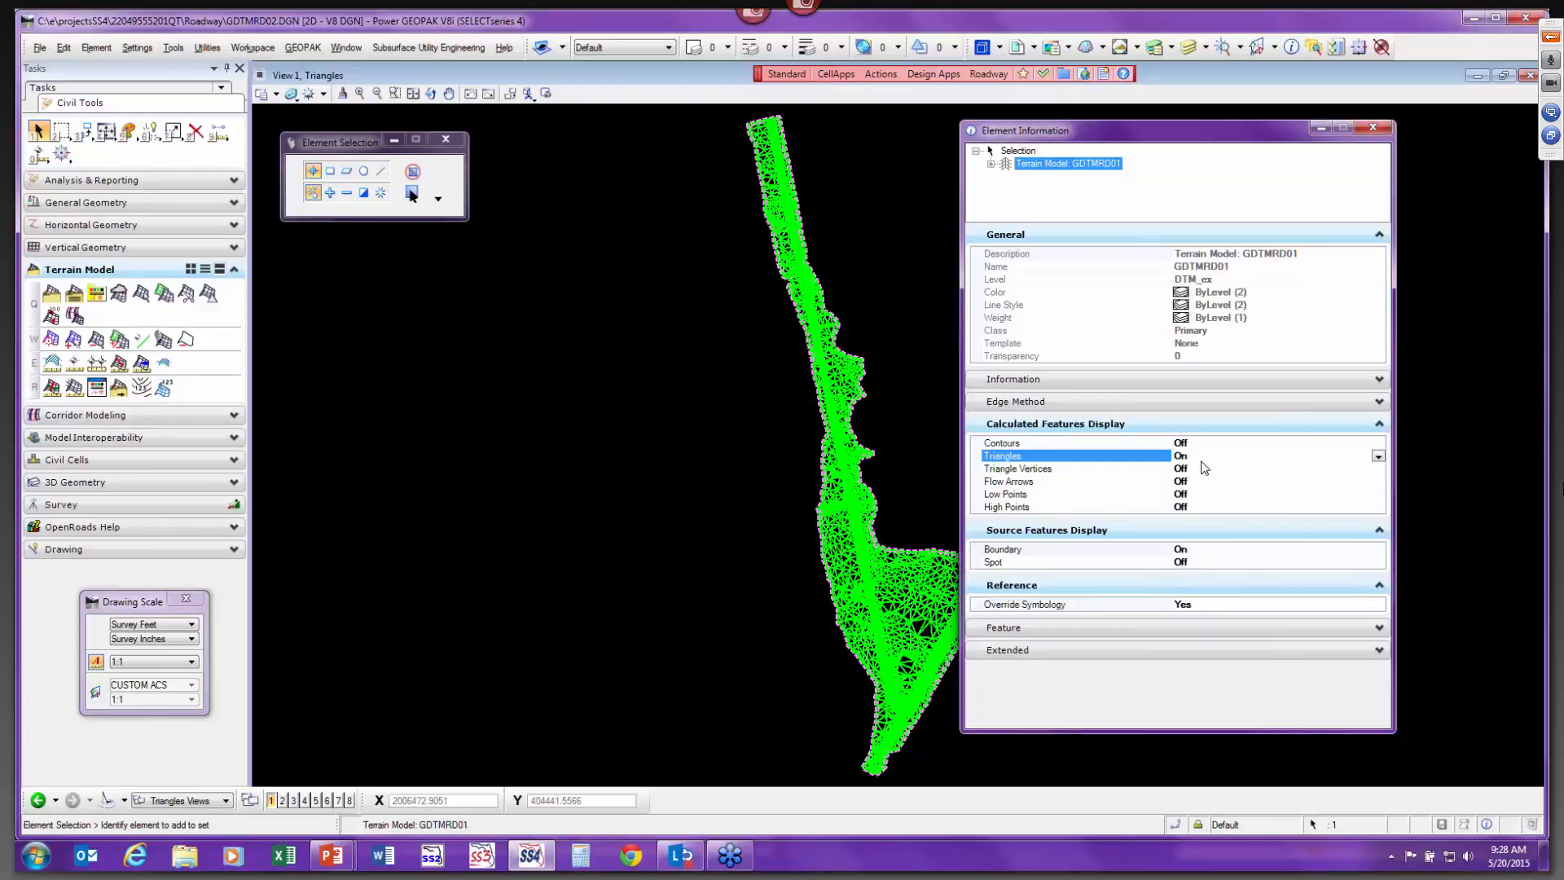
Review the terrain model's Triangles and Calculated Features Display properties.
click(991, 164)
click(1008, 177)
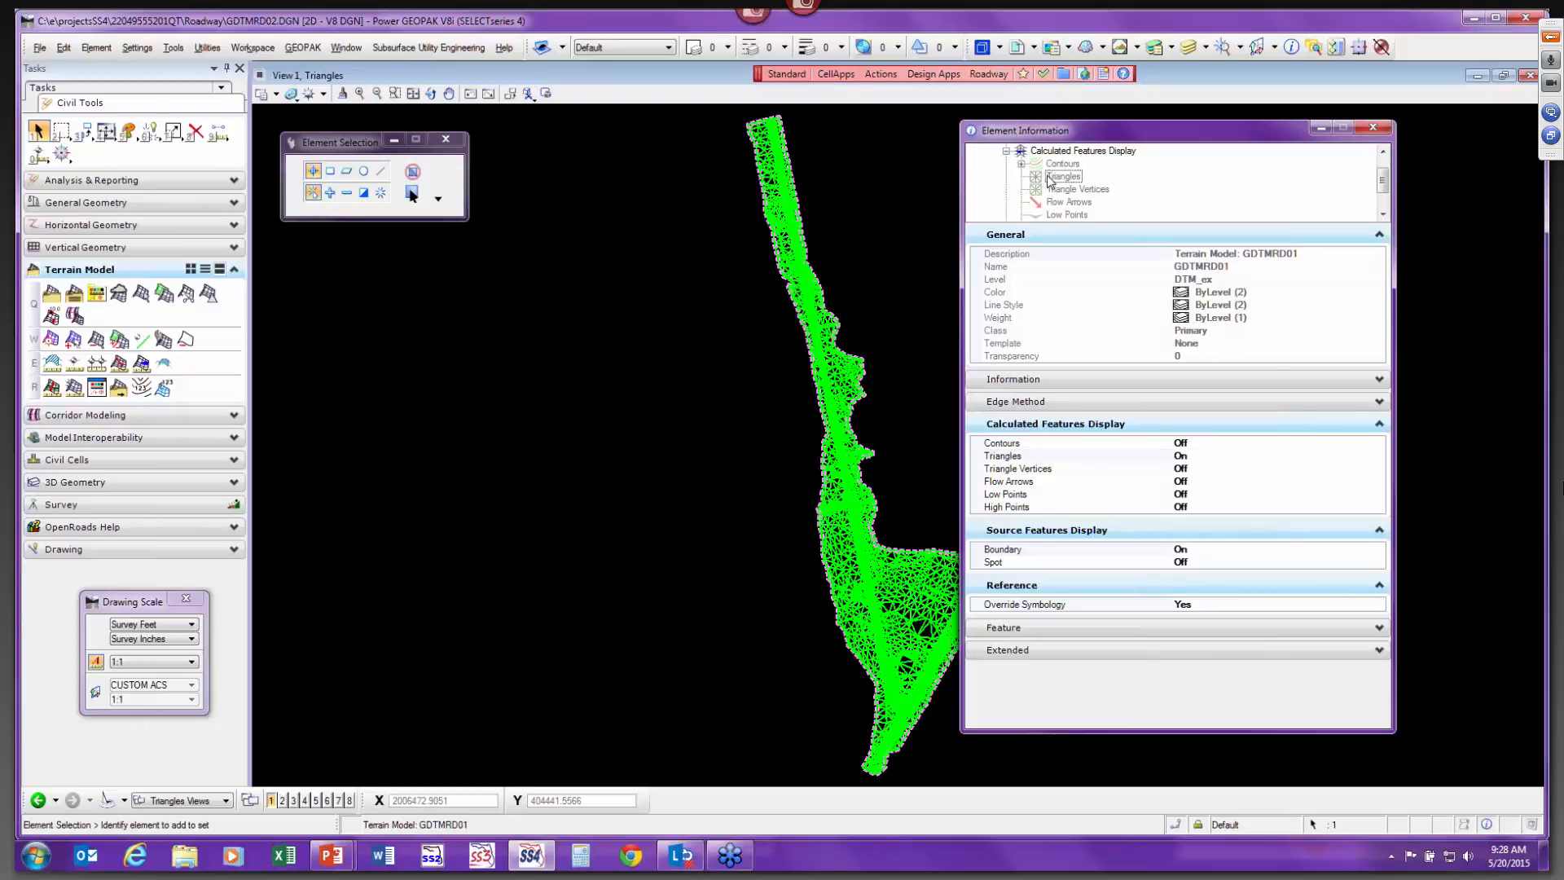
click(1073, 179)
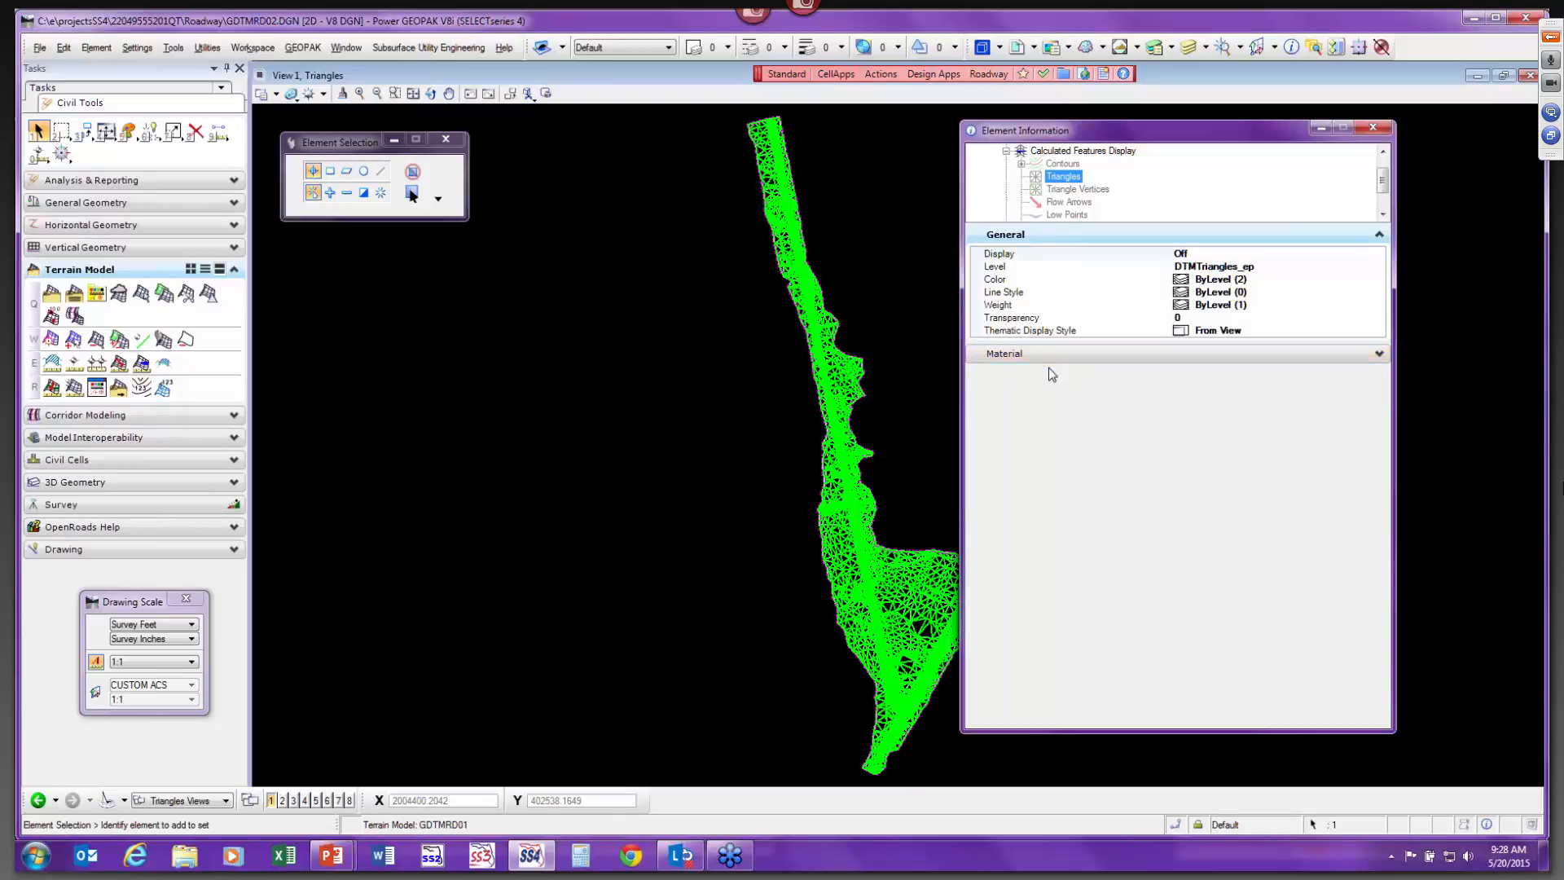
click(1006, 151)
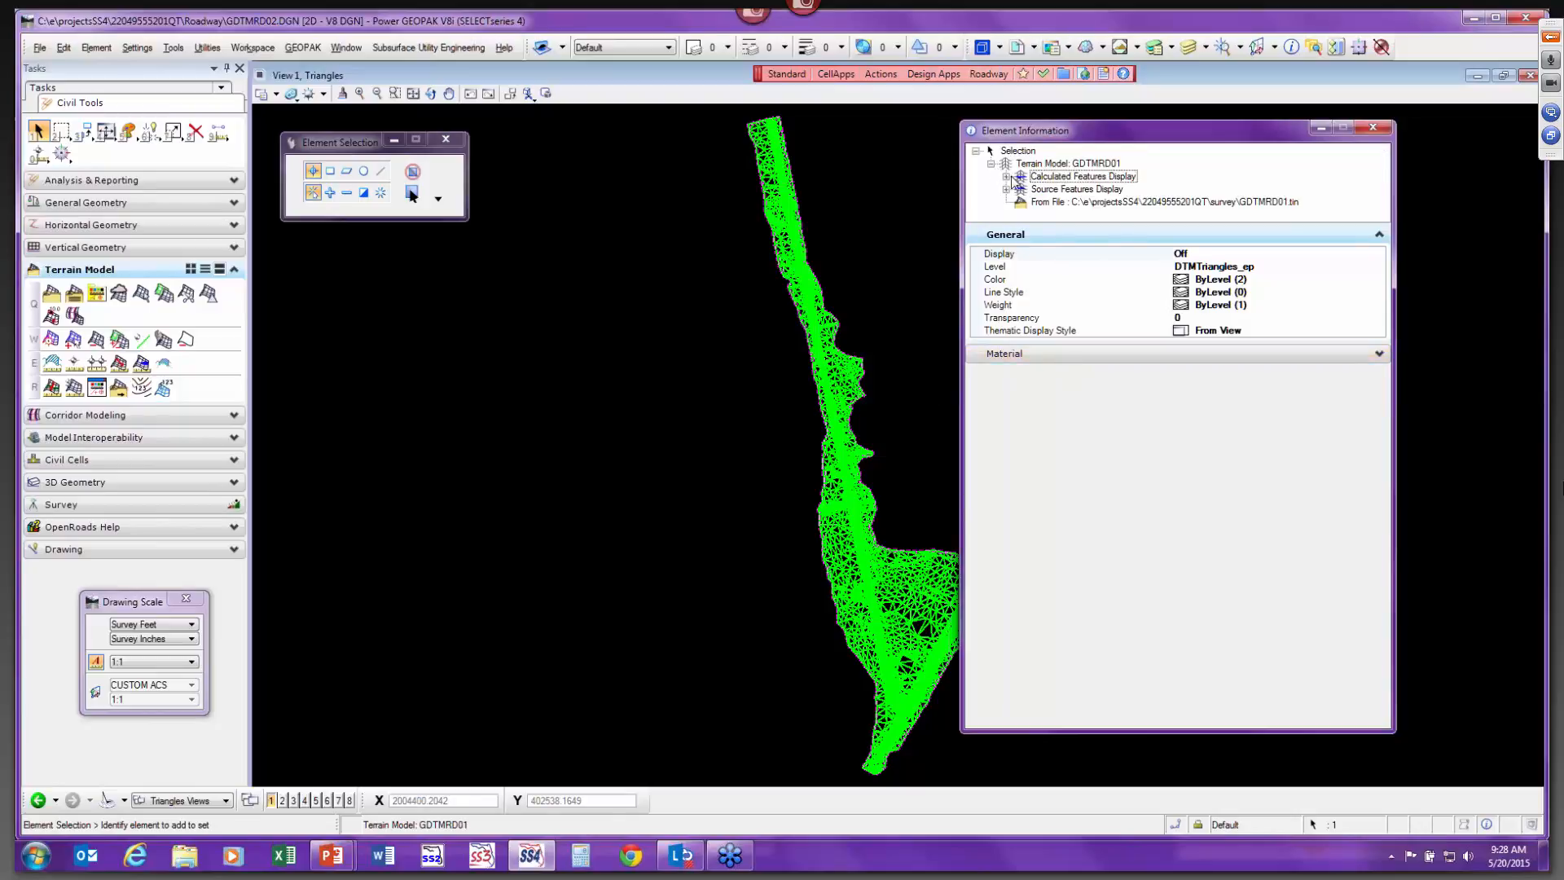
click(1060, 177)
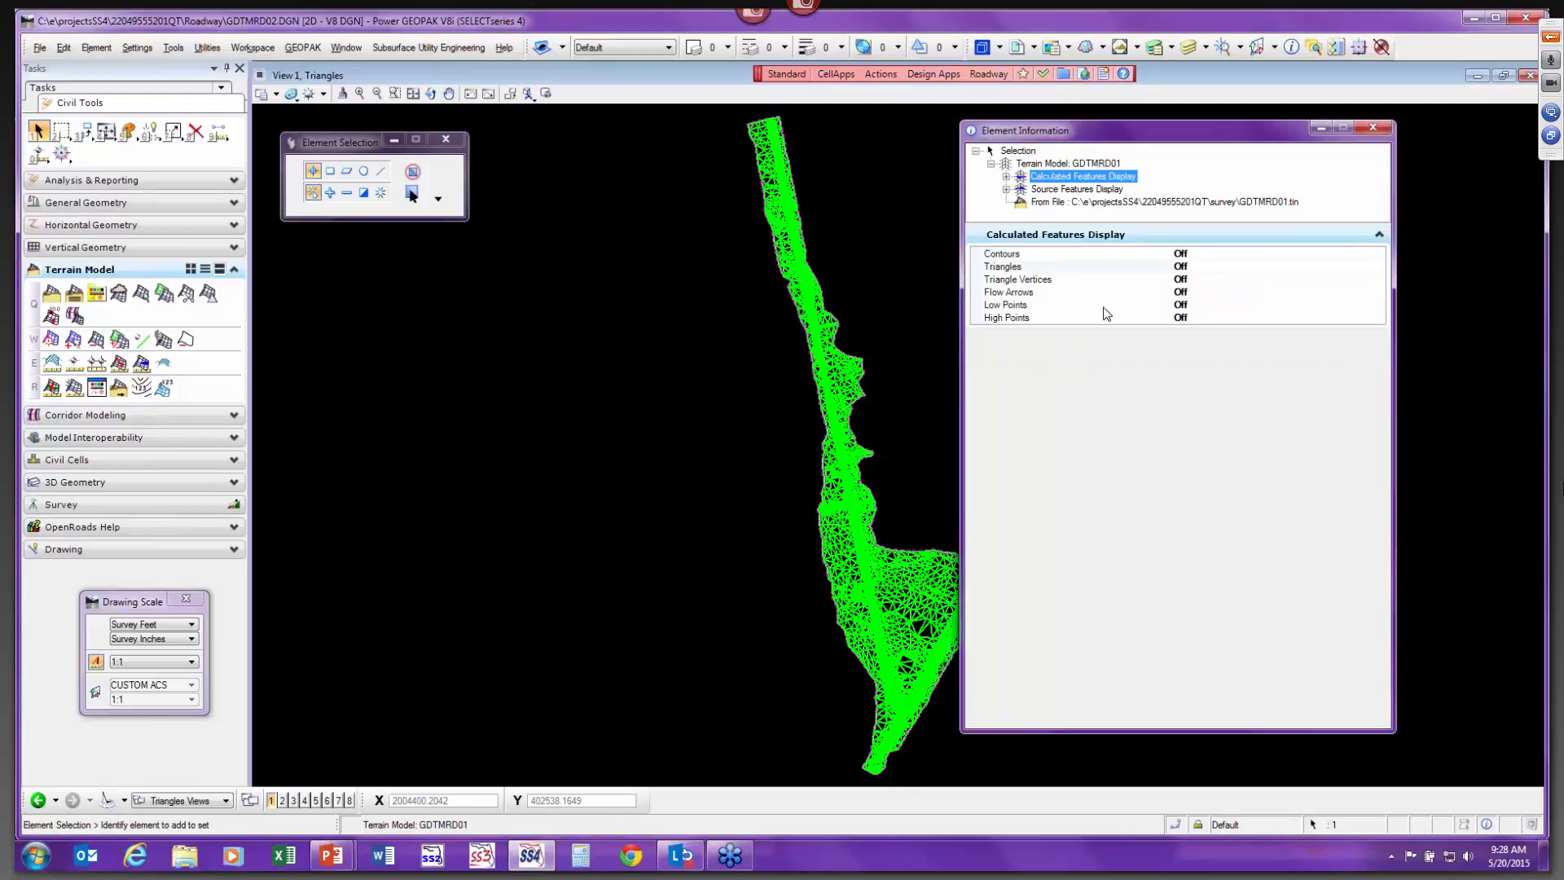
click(1018, 151)
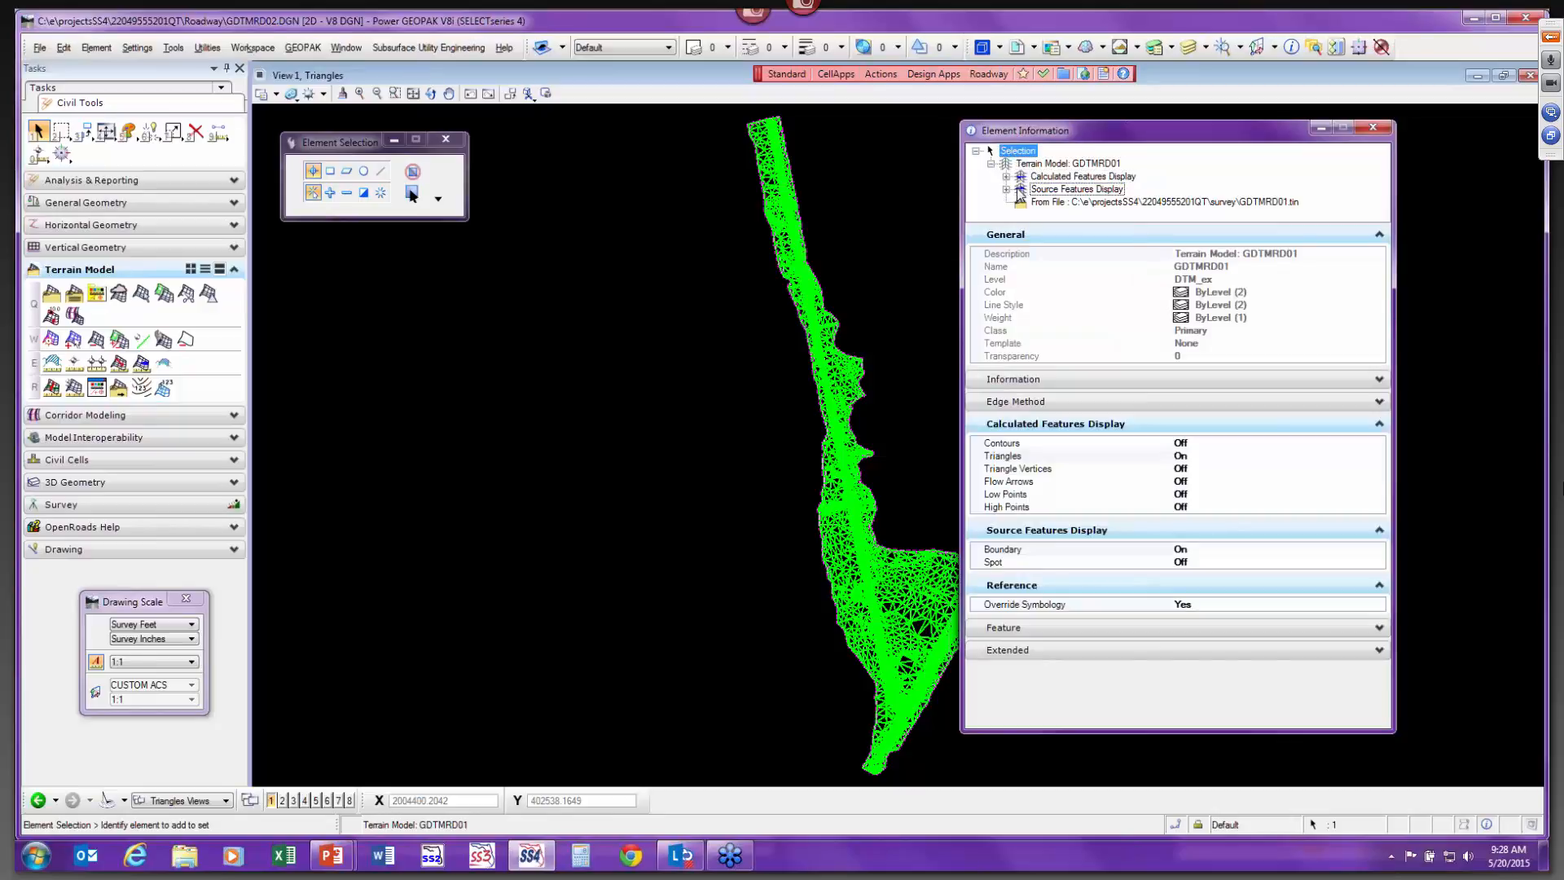
Set the terrain model's edge method to Max Triangle Length.
scroll(904, 636, up, 3)
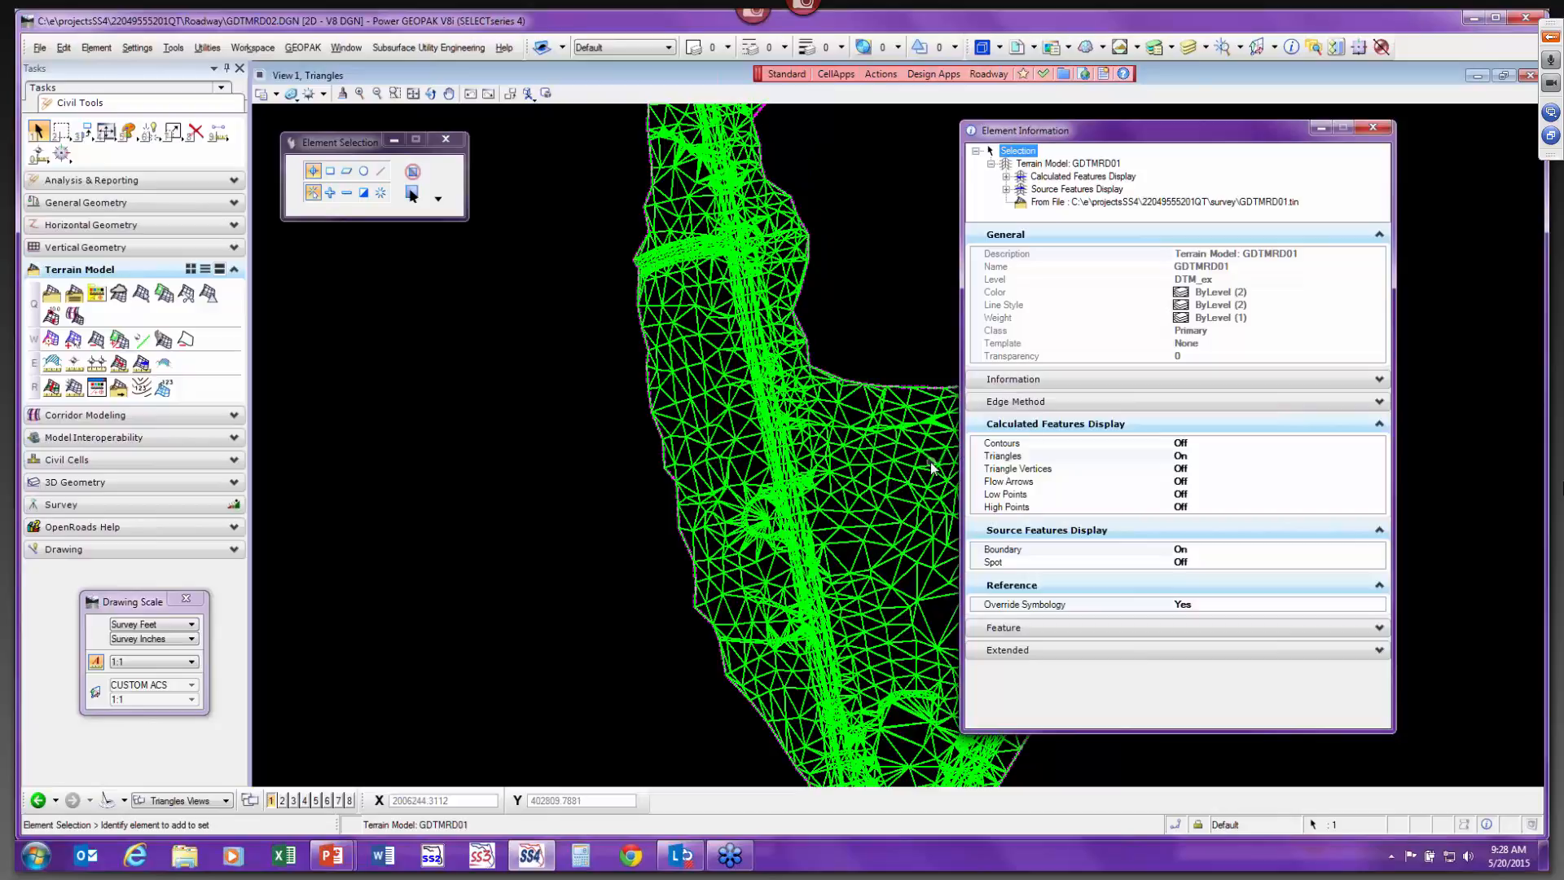
click(1114, 404)
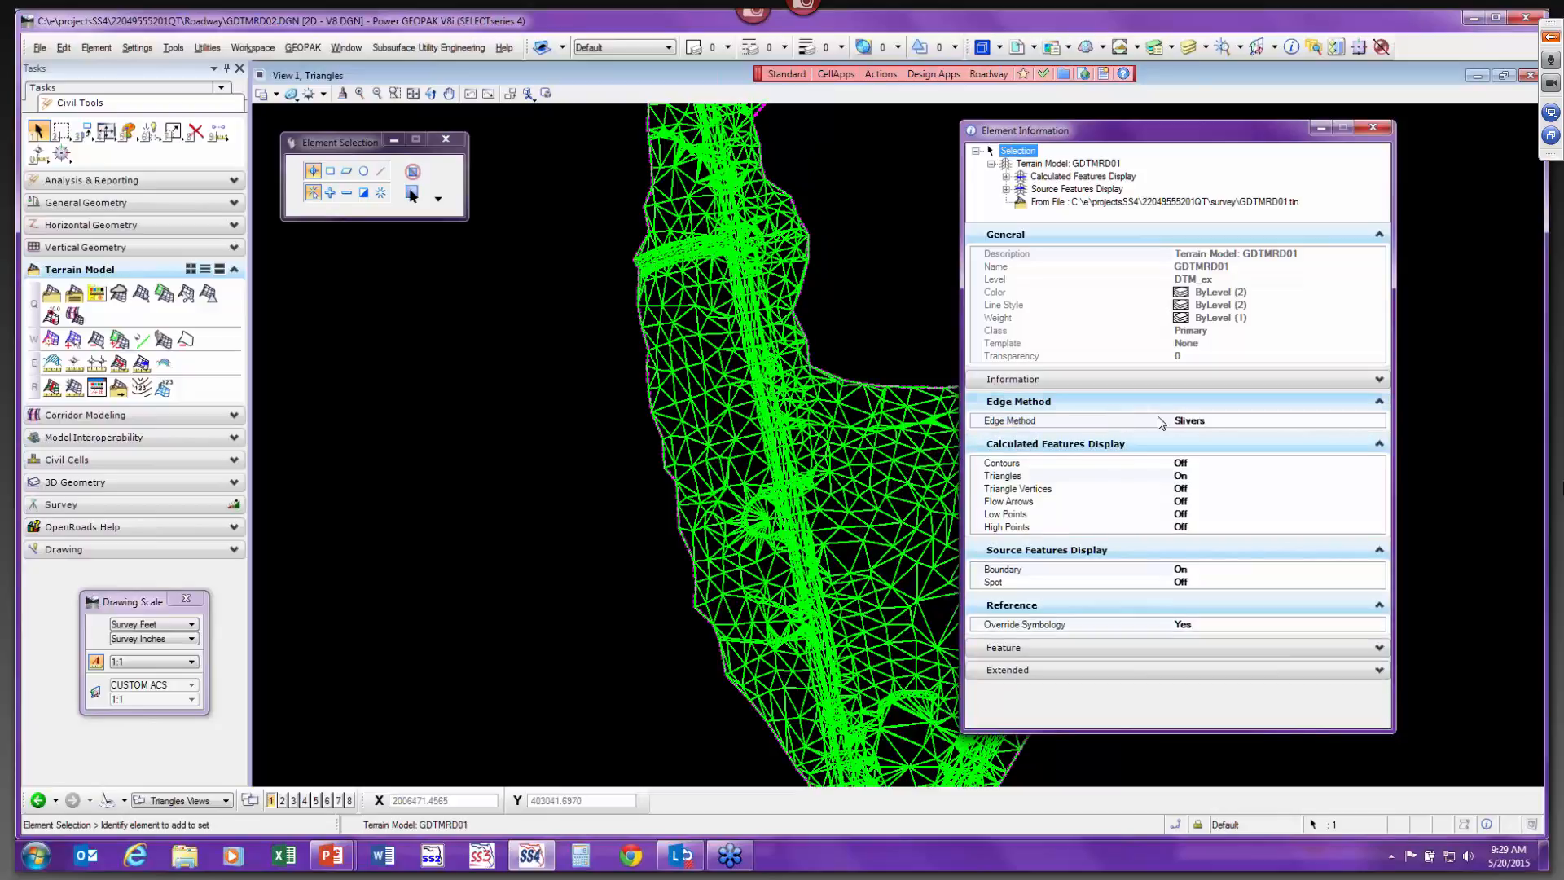
click(1211, 420)
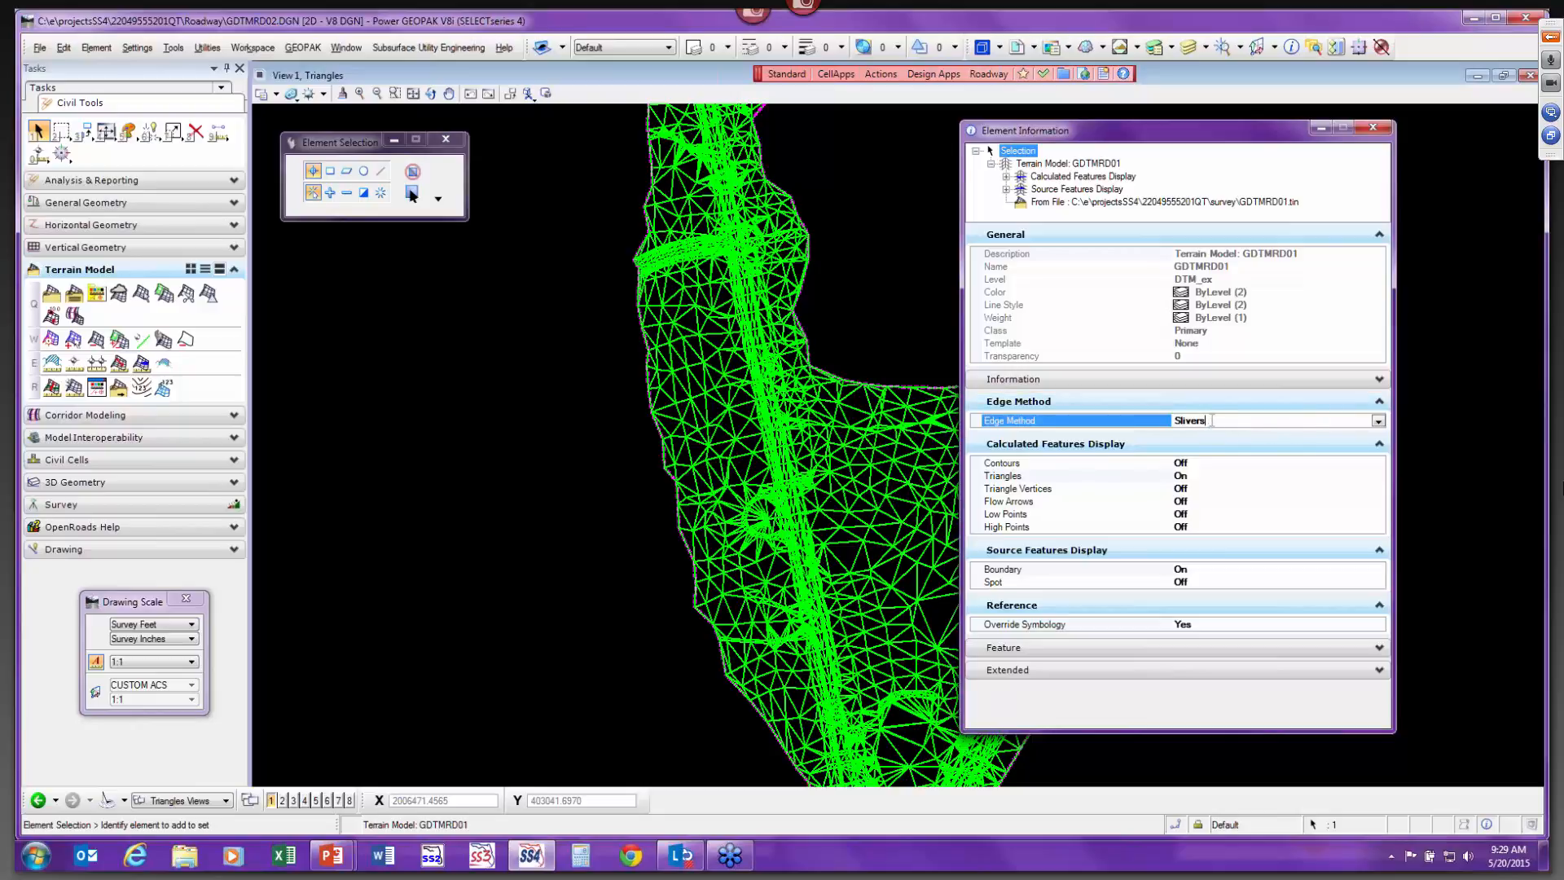
click(1378, 421)
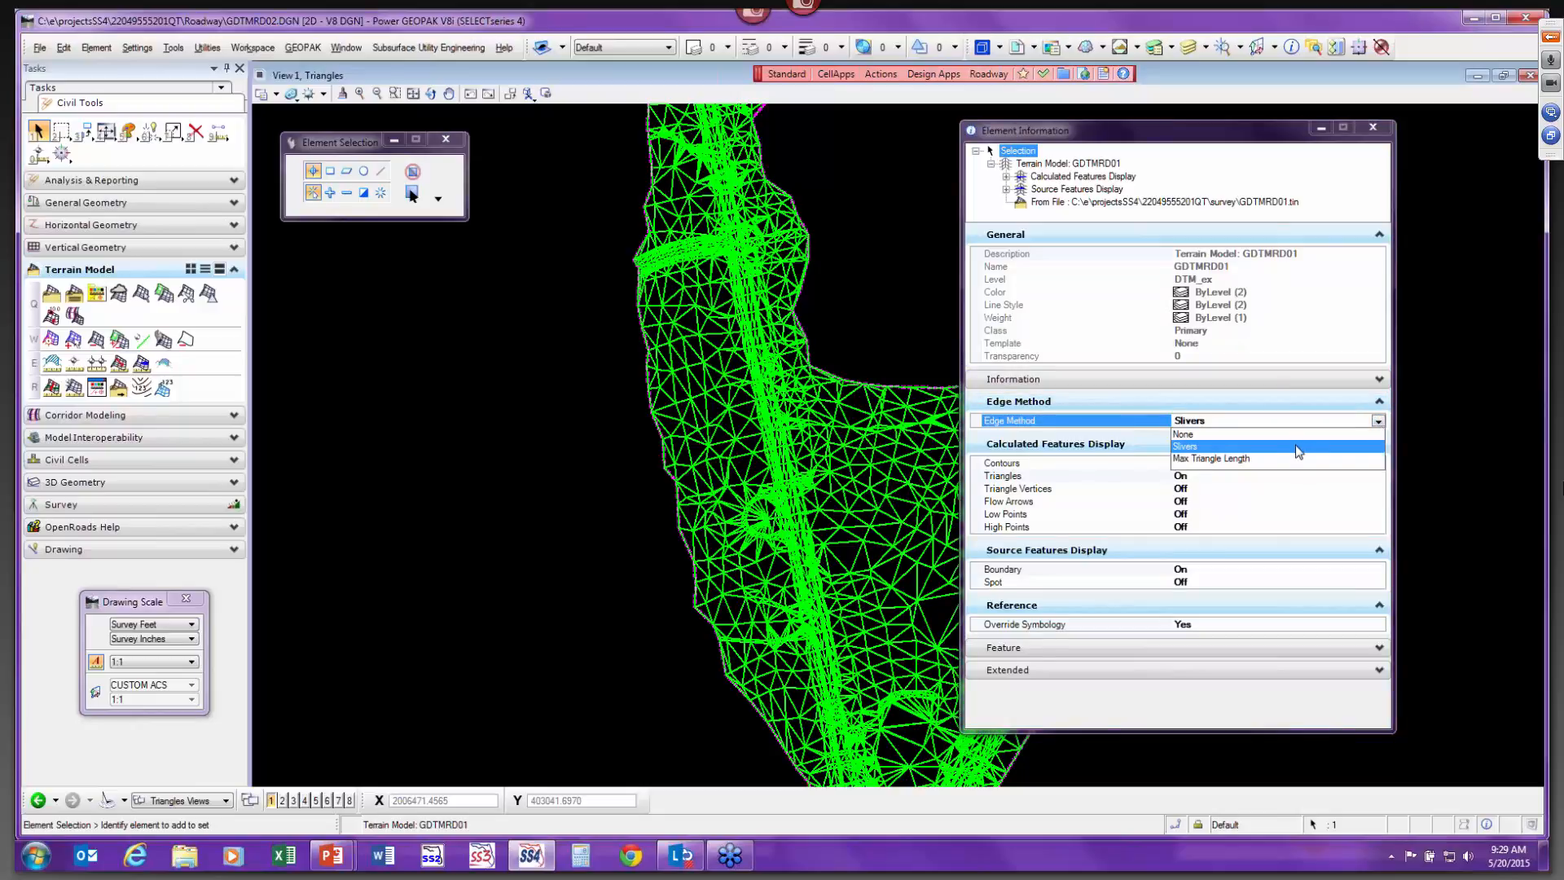
click(1245, 460)
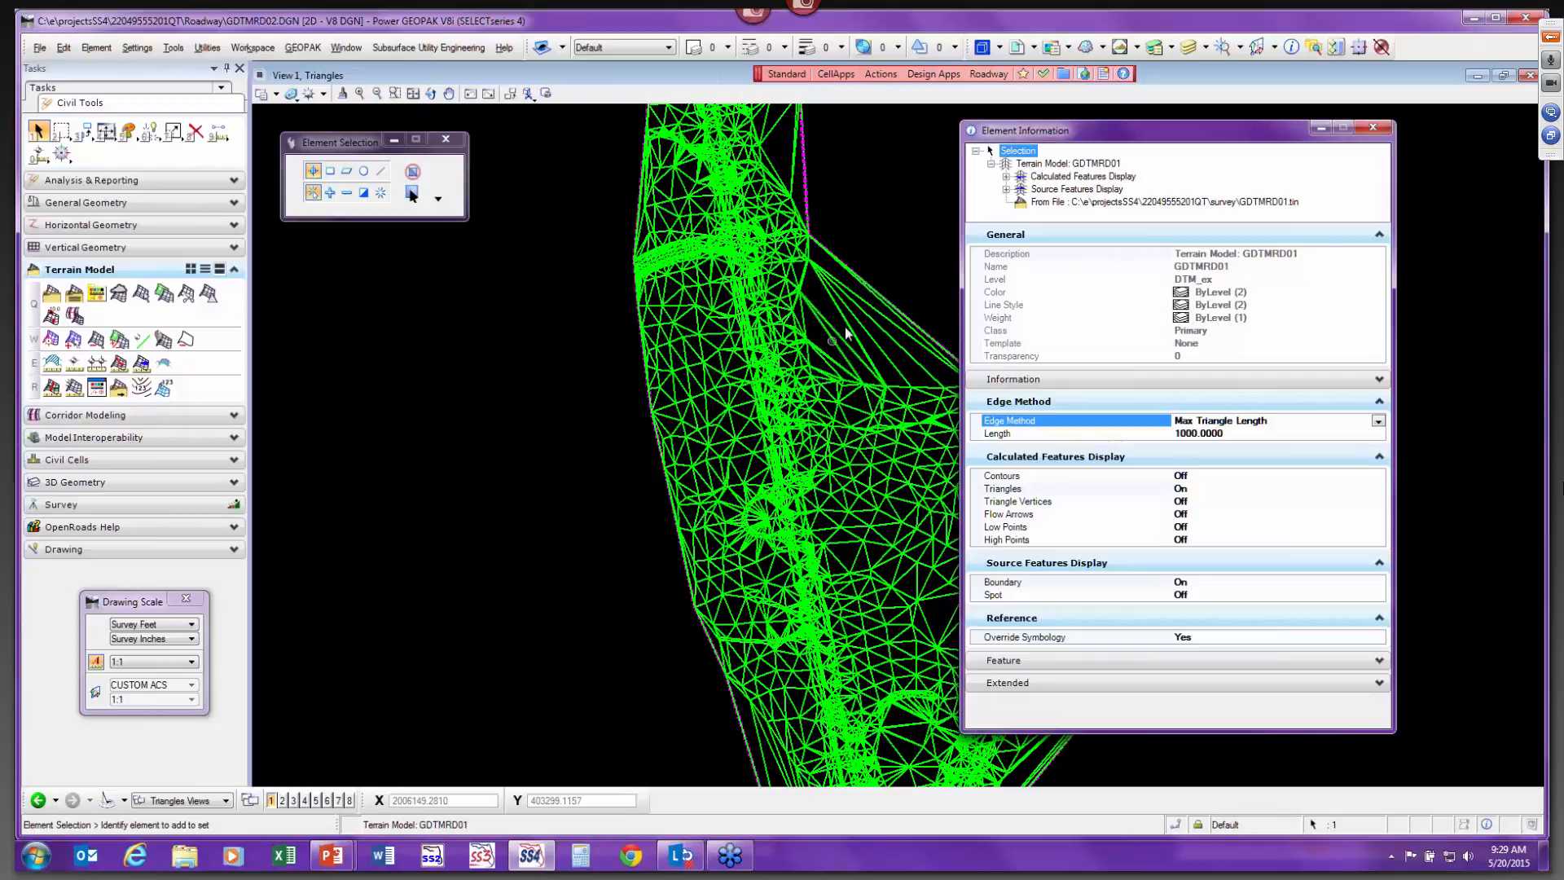
Set the terrain model's maximum triangle length to 500.
click(1110, 433)
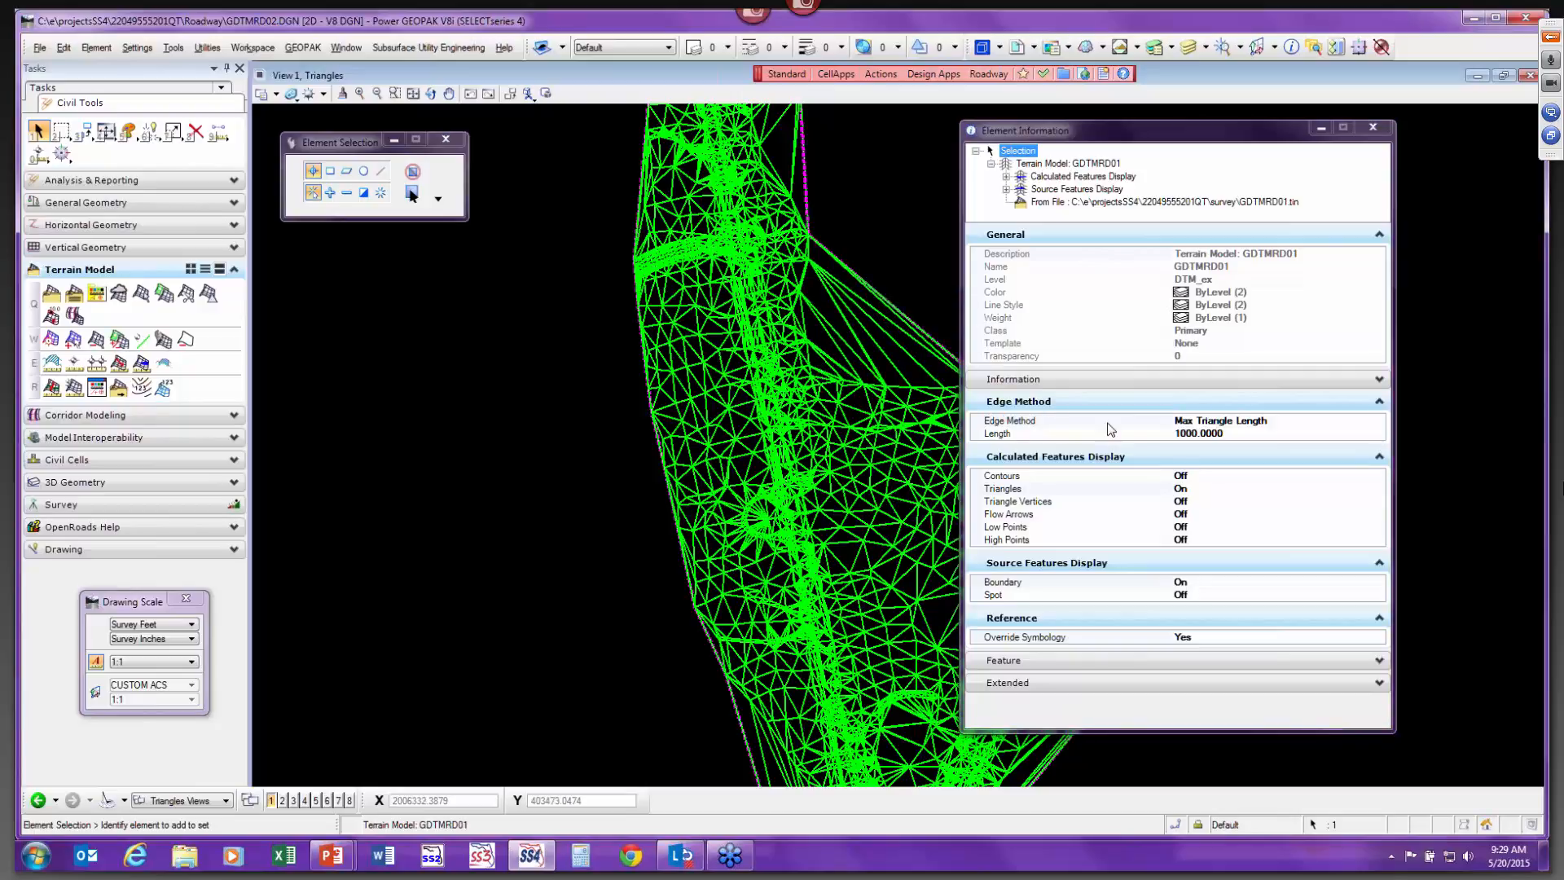
click(1225, 432)
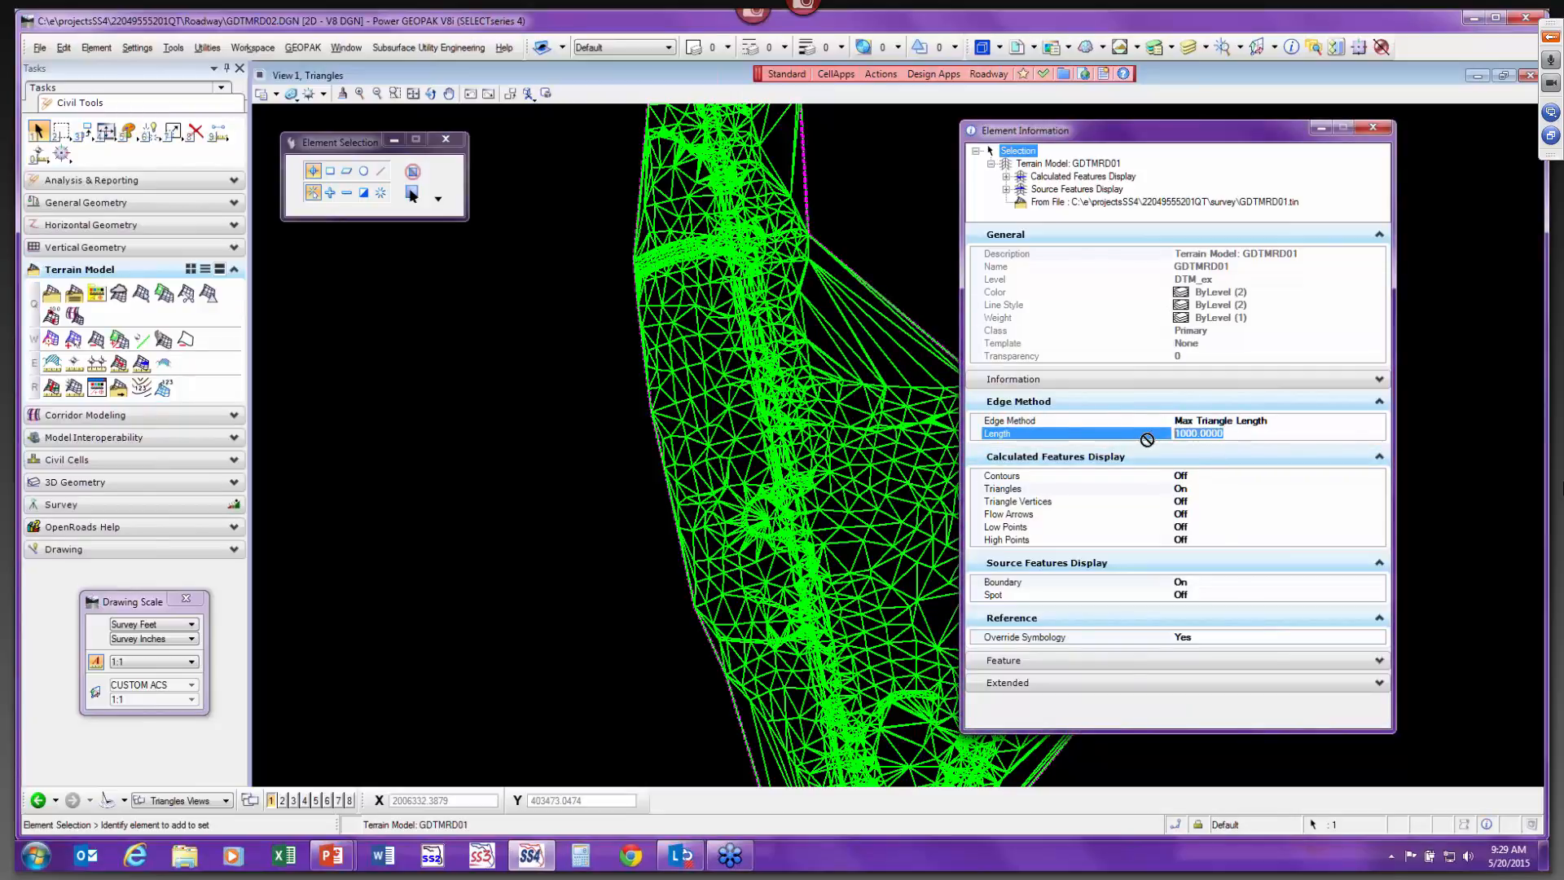
text(5)
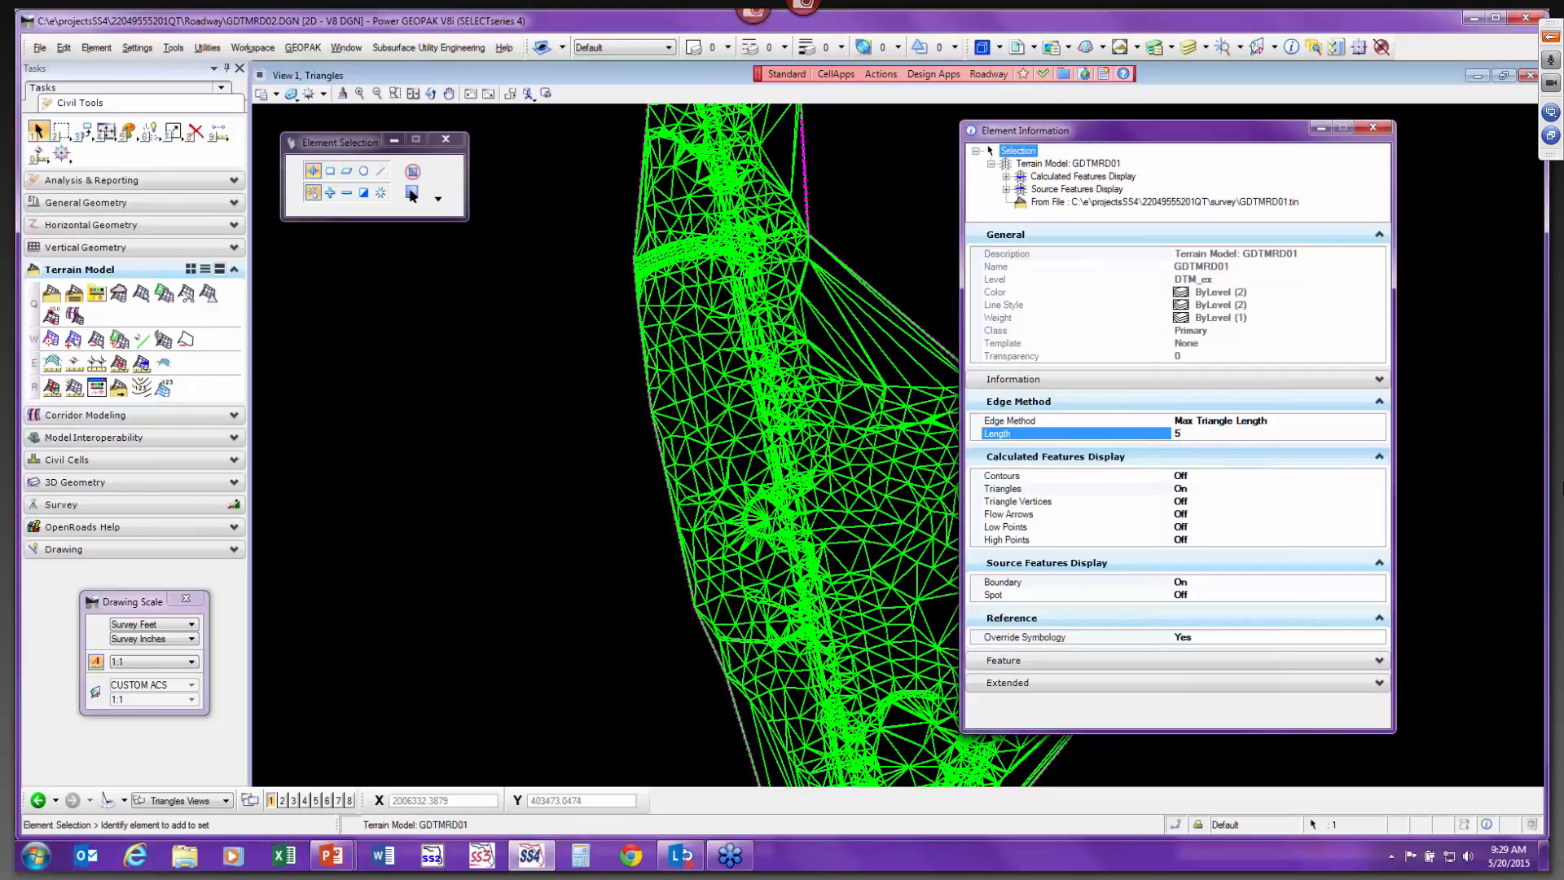
text(00)
key(Return)
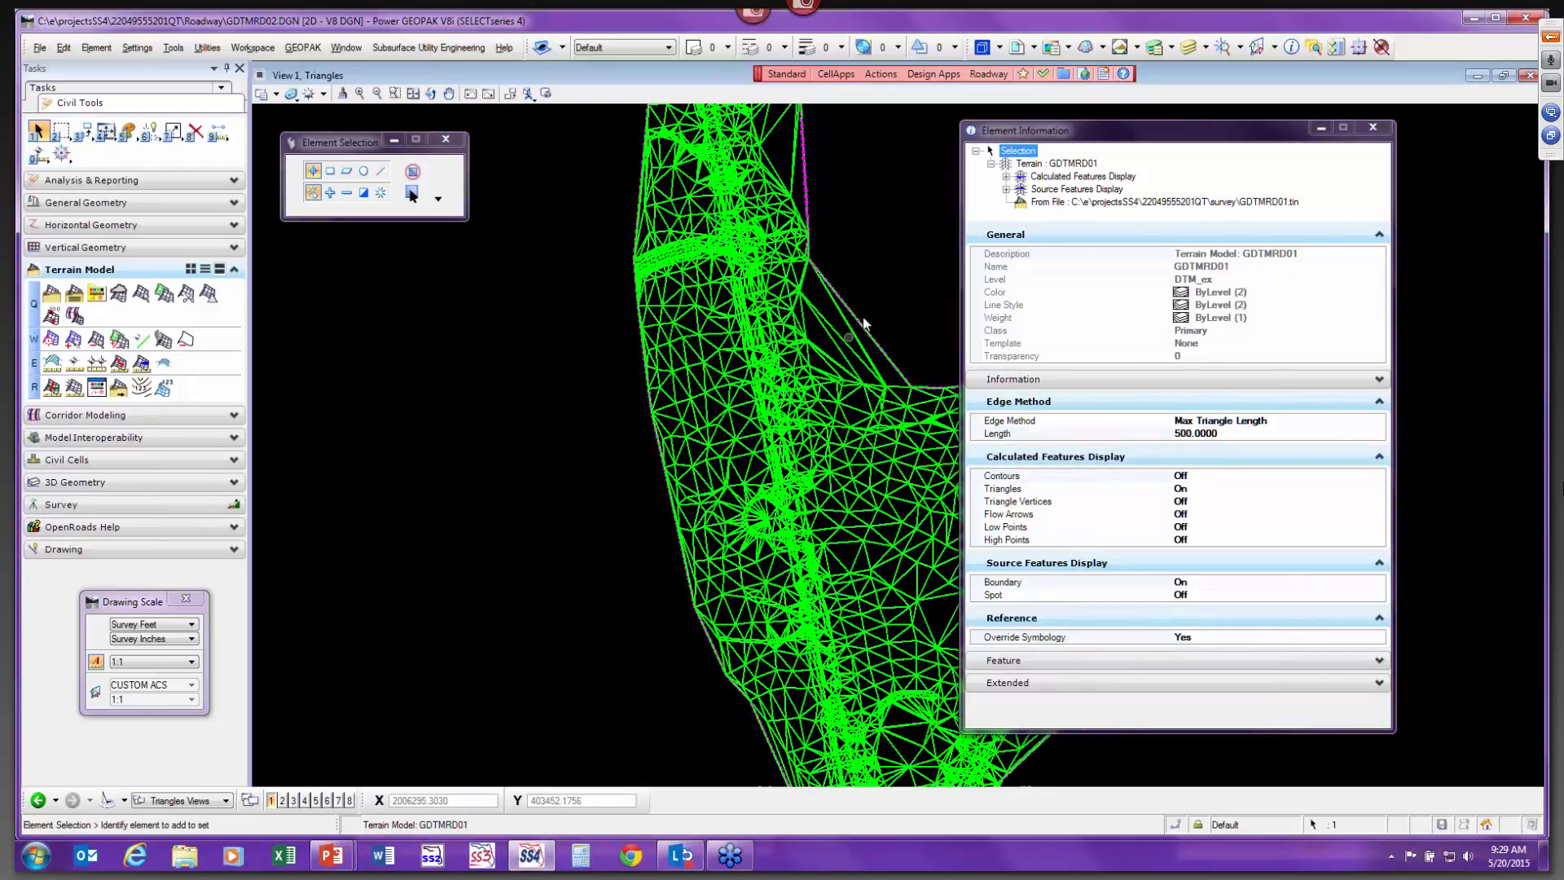
Set the terrain model's maximum triangle length to 100.
click(1171, 435)
click(1179, 433)
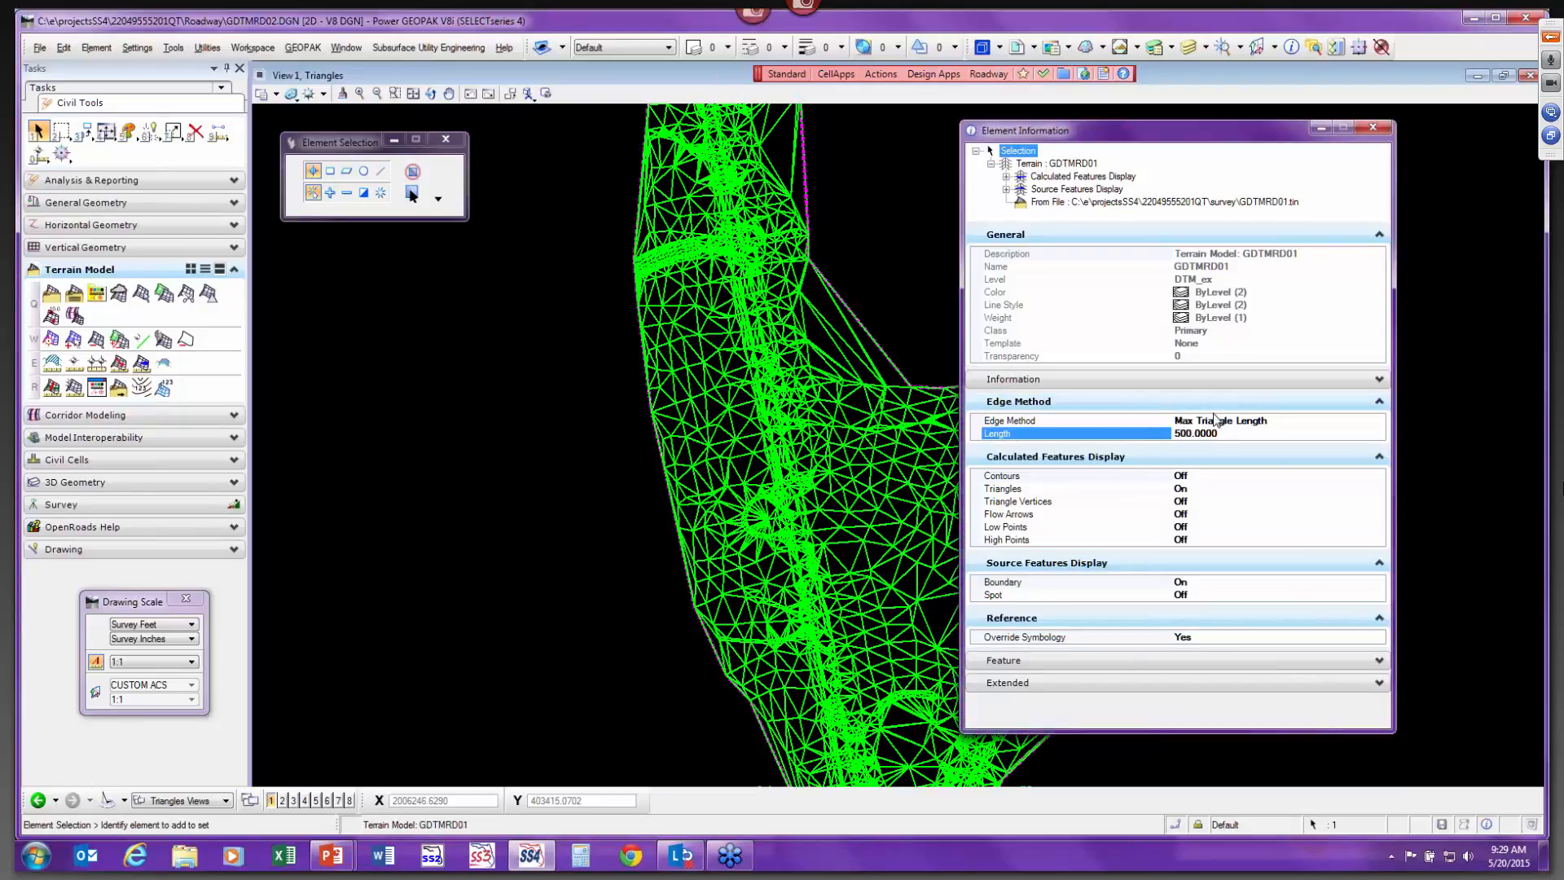
key(BackSpace)
text(1)
key(Return)
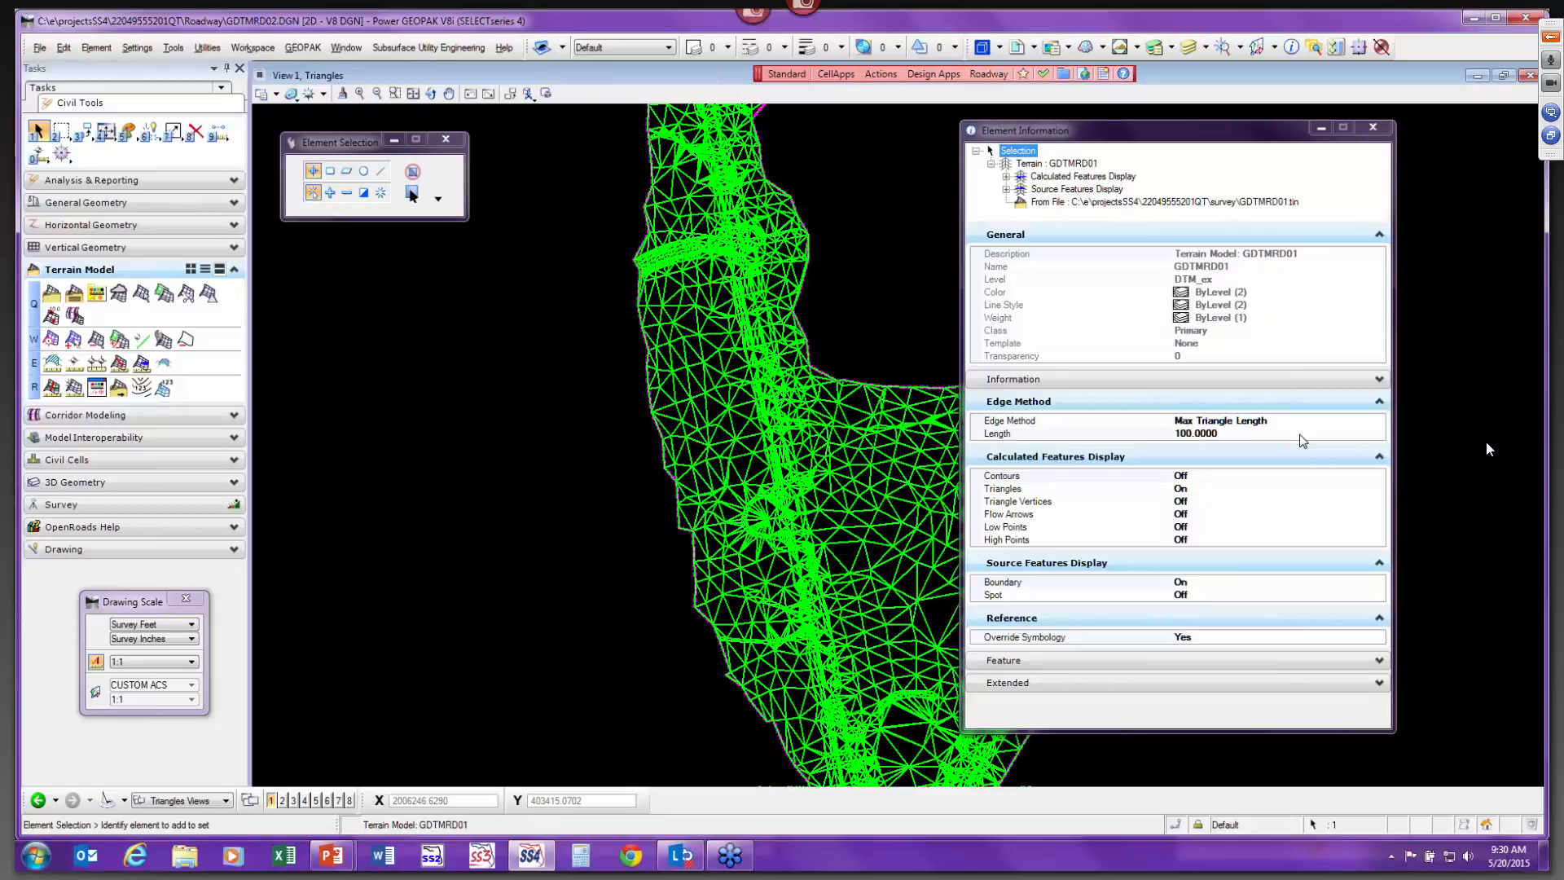
Turn on the terrain model's flow arrows display.
click(1374, 434)
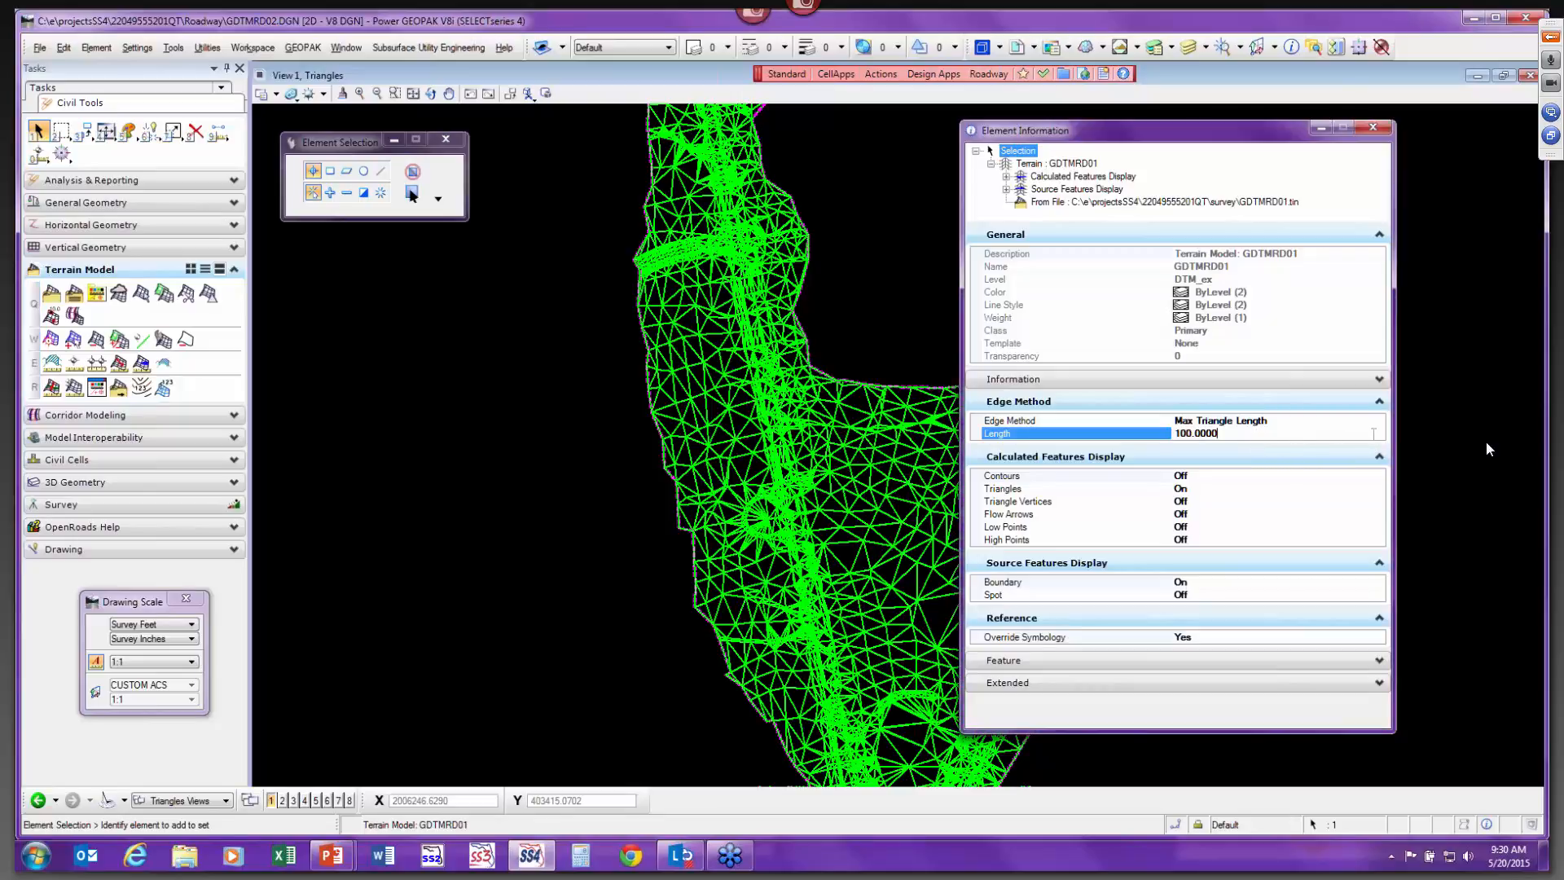
click(1336, 422)
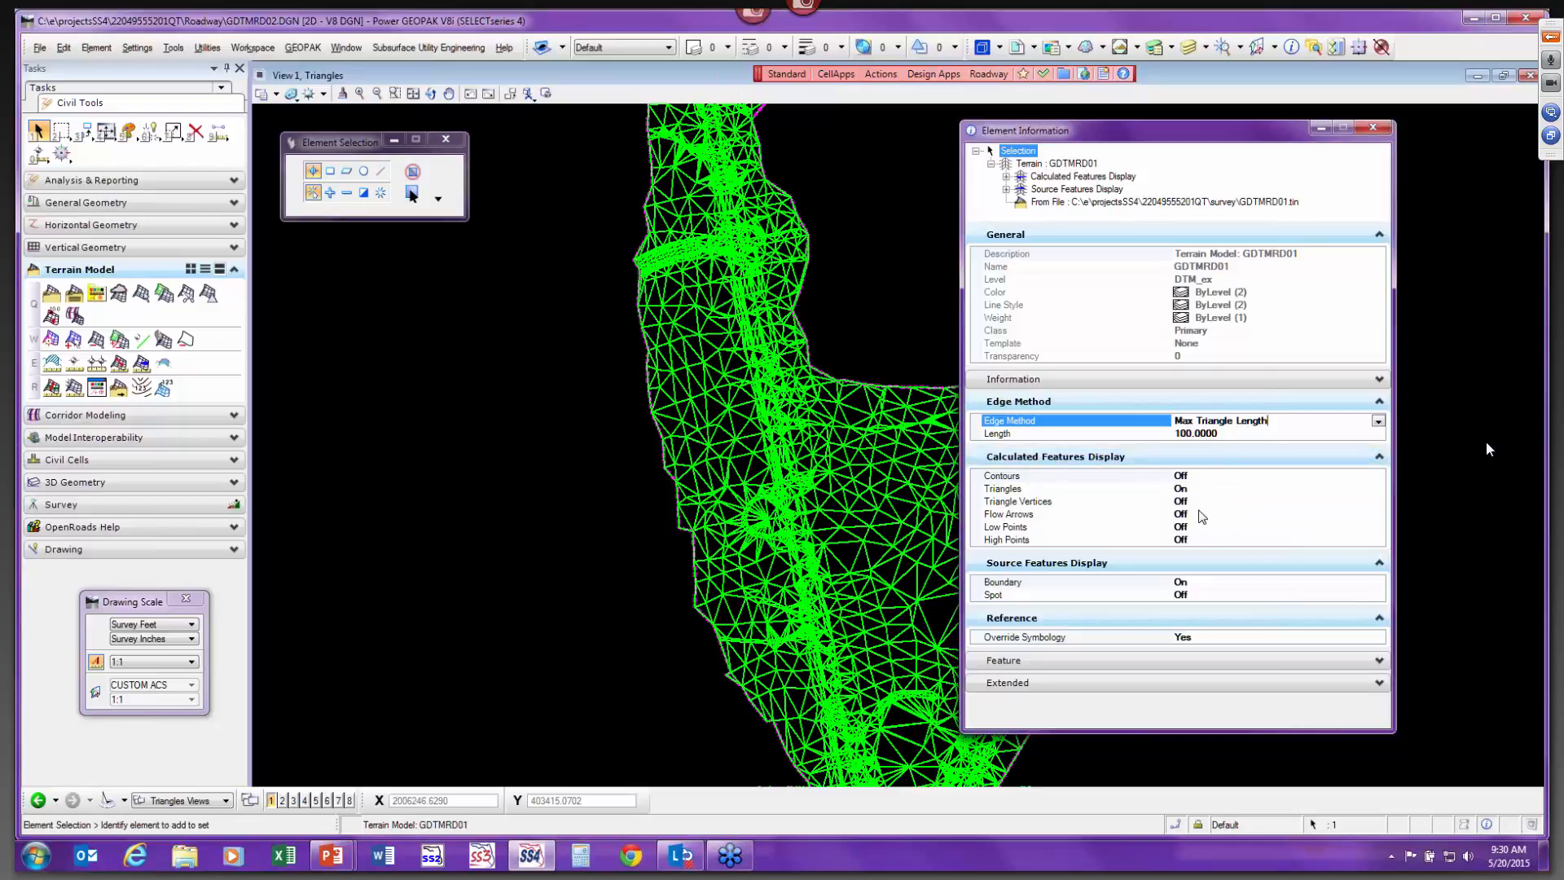
double_click(1197, 512)
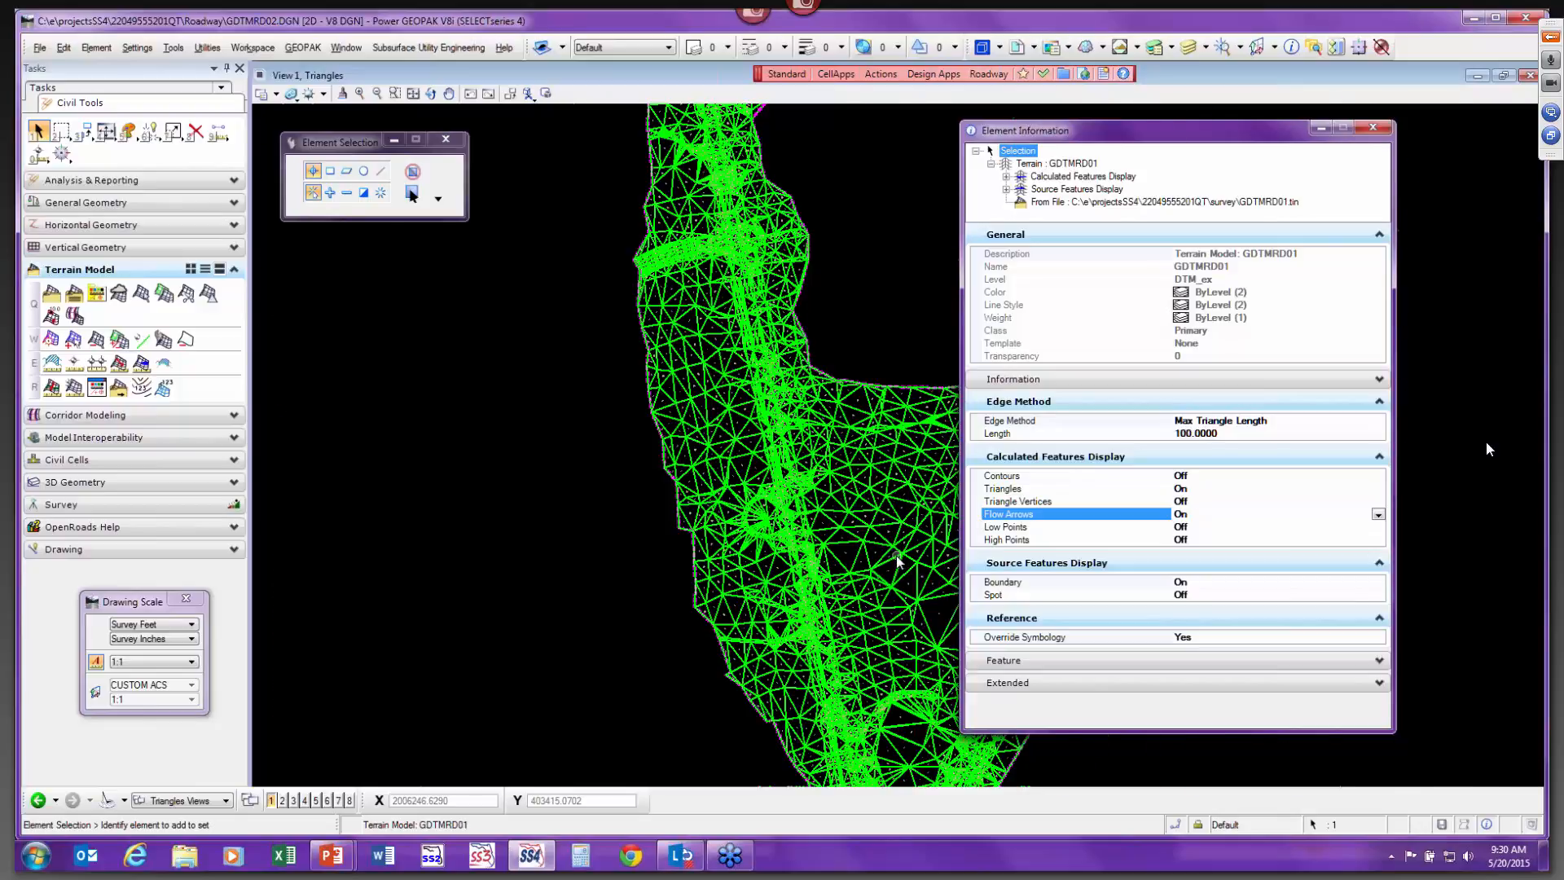
scroll(898, 560, up, 8)
scroll(773, 568, up, 2)
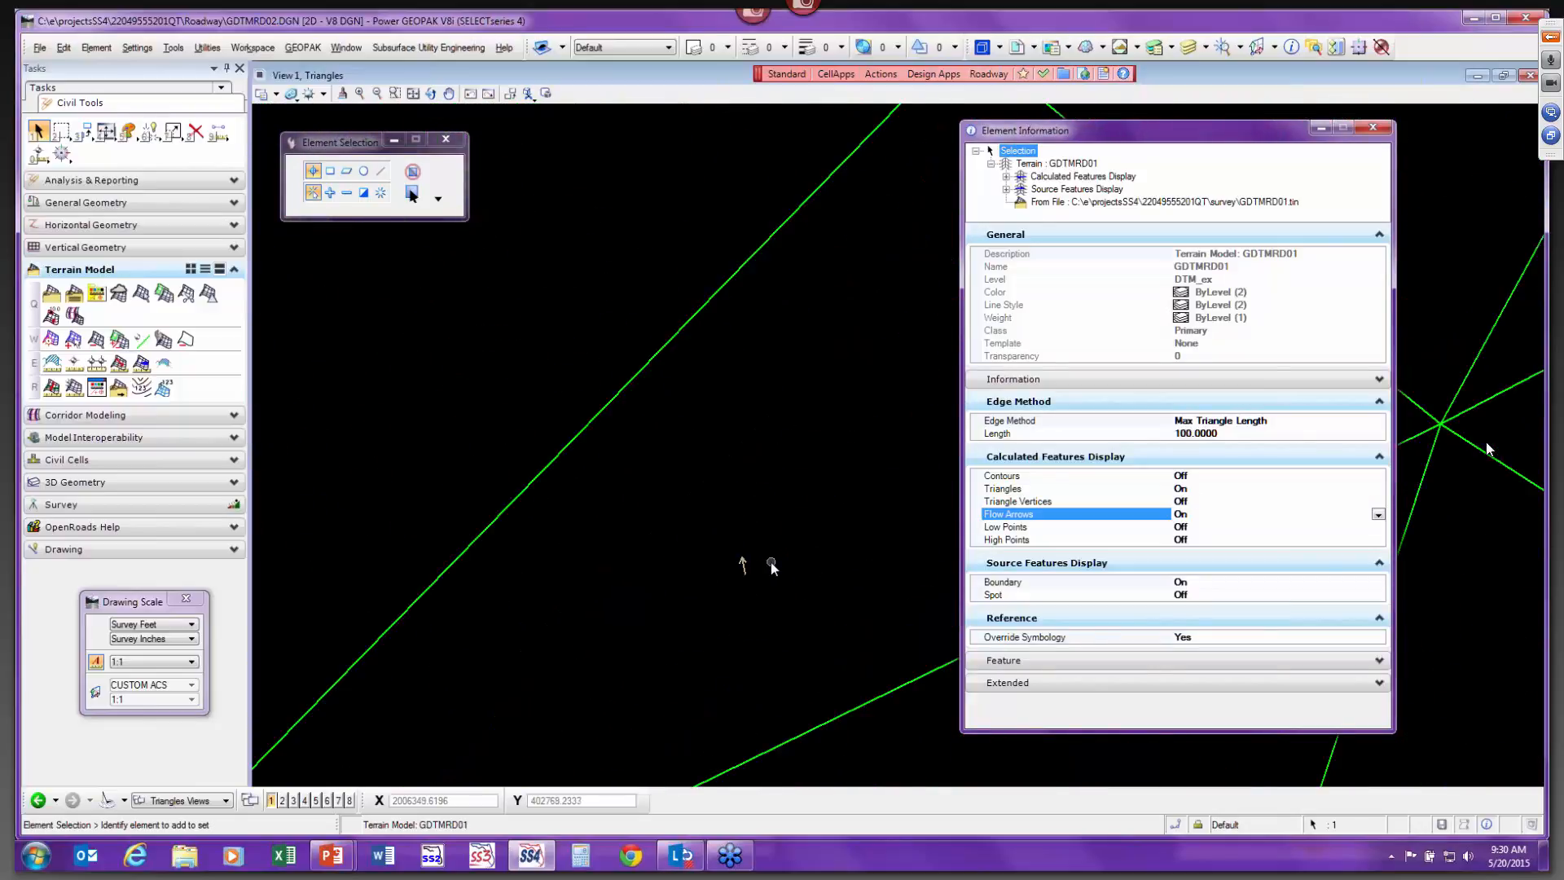
Set the drawing scale to 1:50.
click(162, 663)
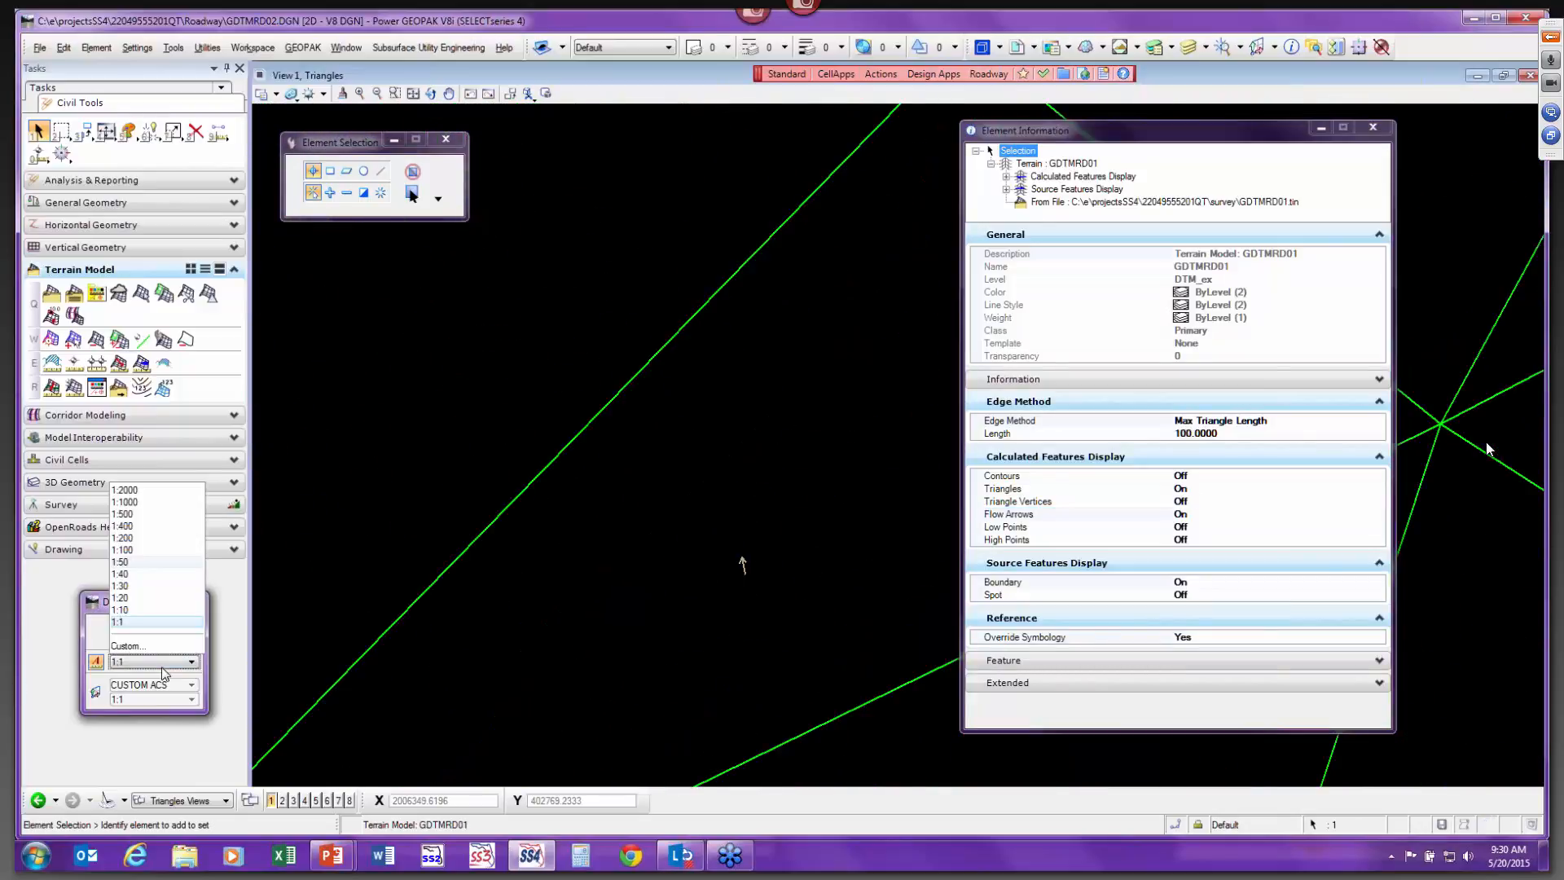
click(144, 564)
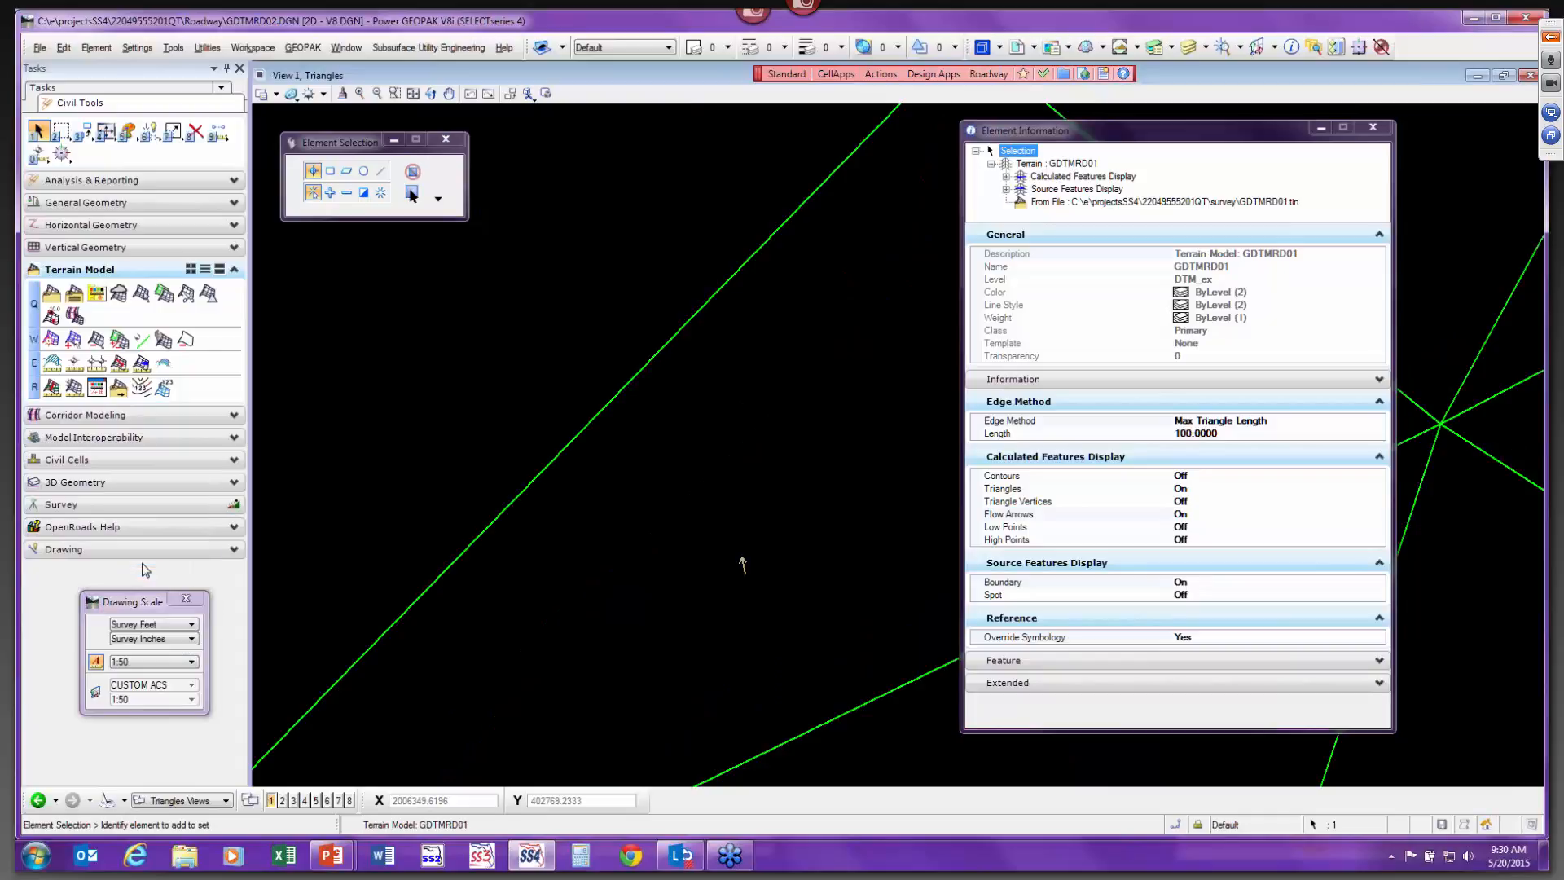
click(636, 629)
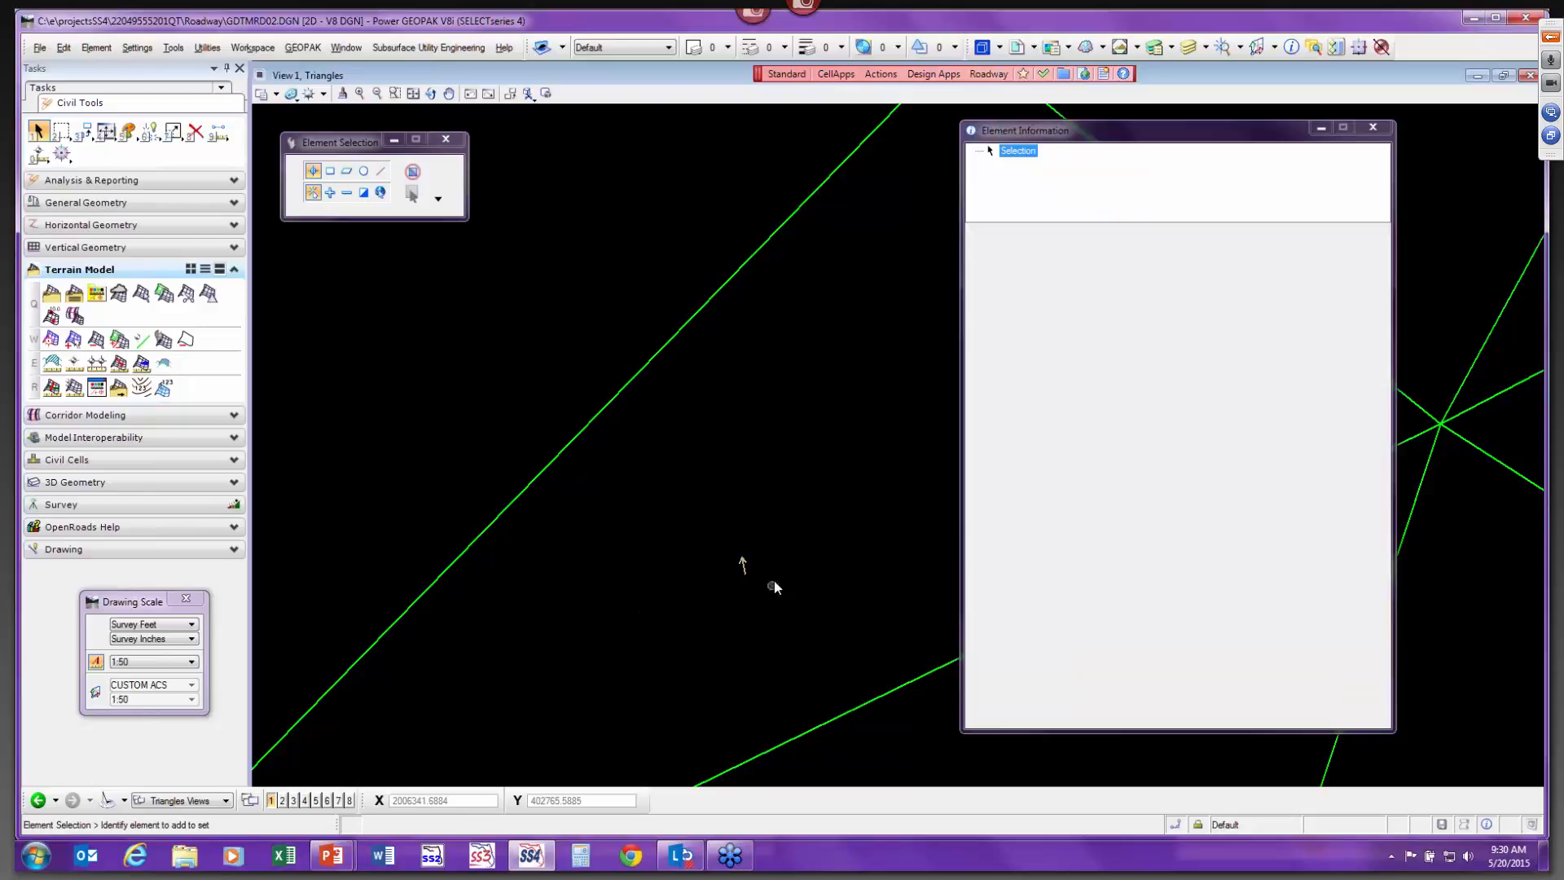
Reselect the terrain model and turn its flow arrows display off.
scroll(779, 576, down, 3)
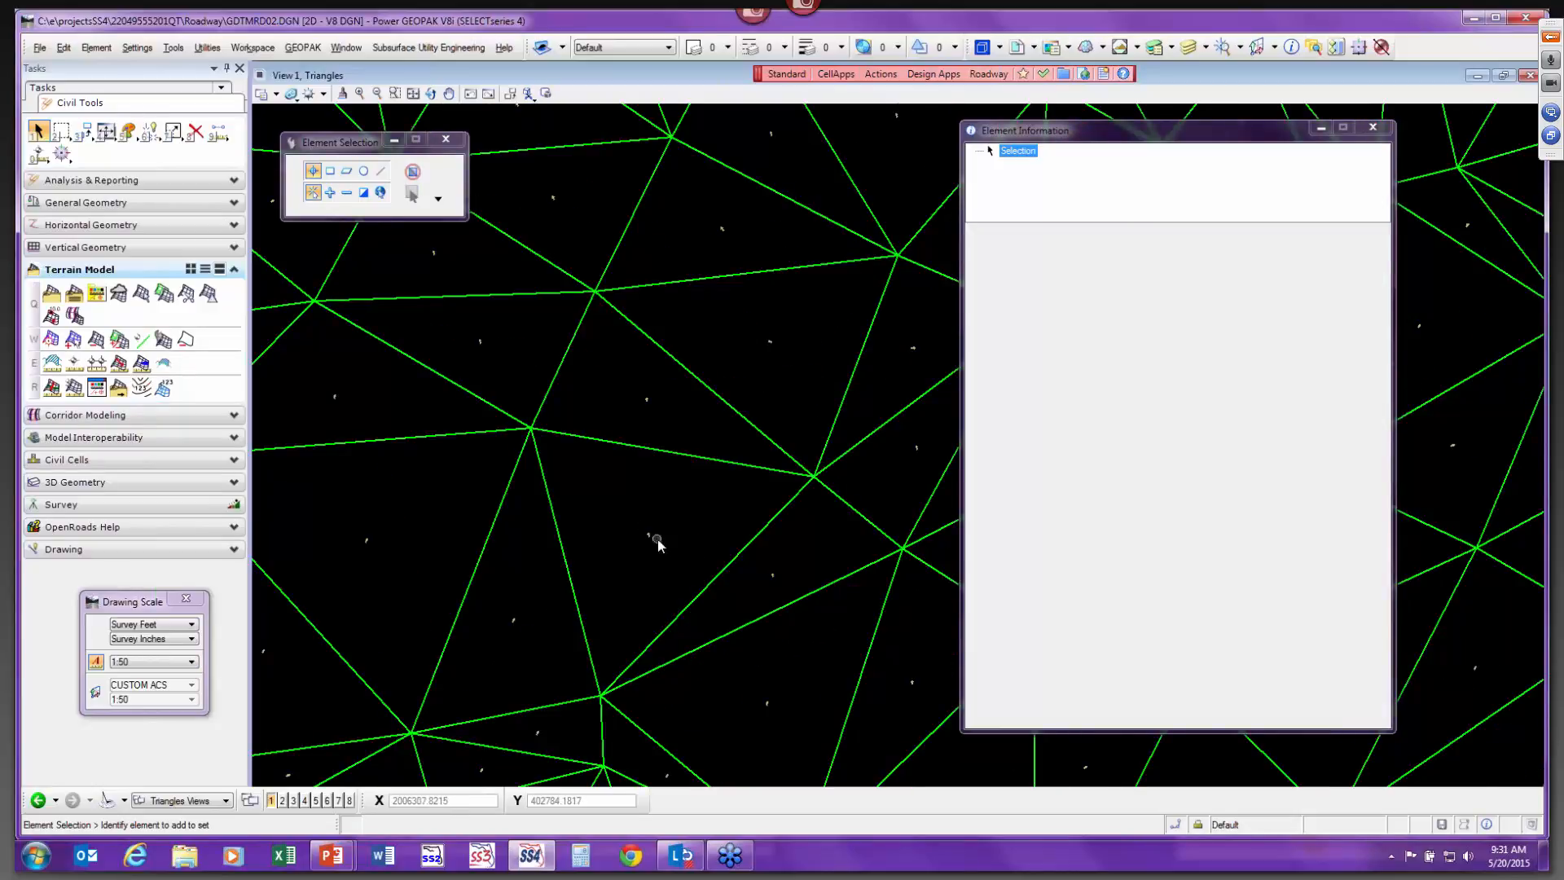
scroll(651, 538, up, 5)
scroll(671, 509, down, 3)
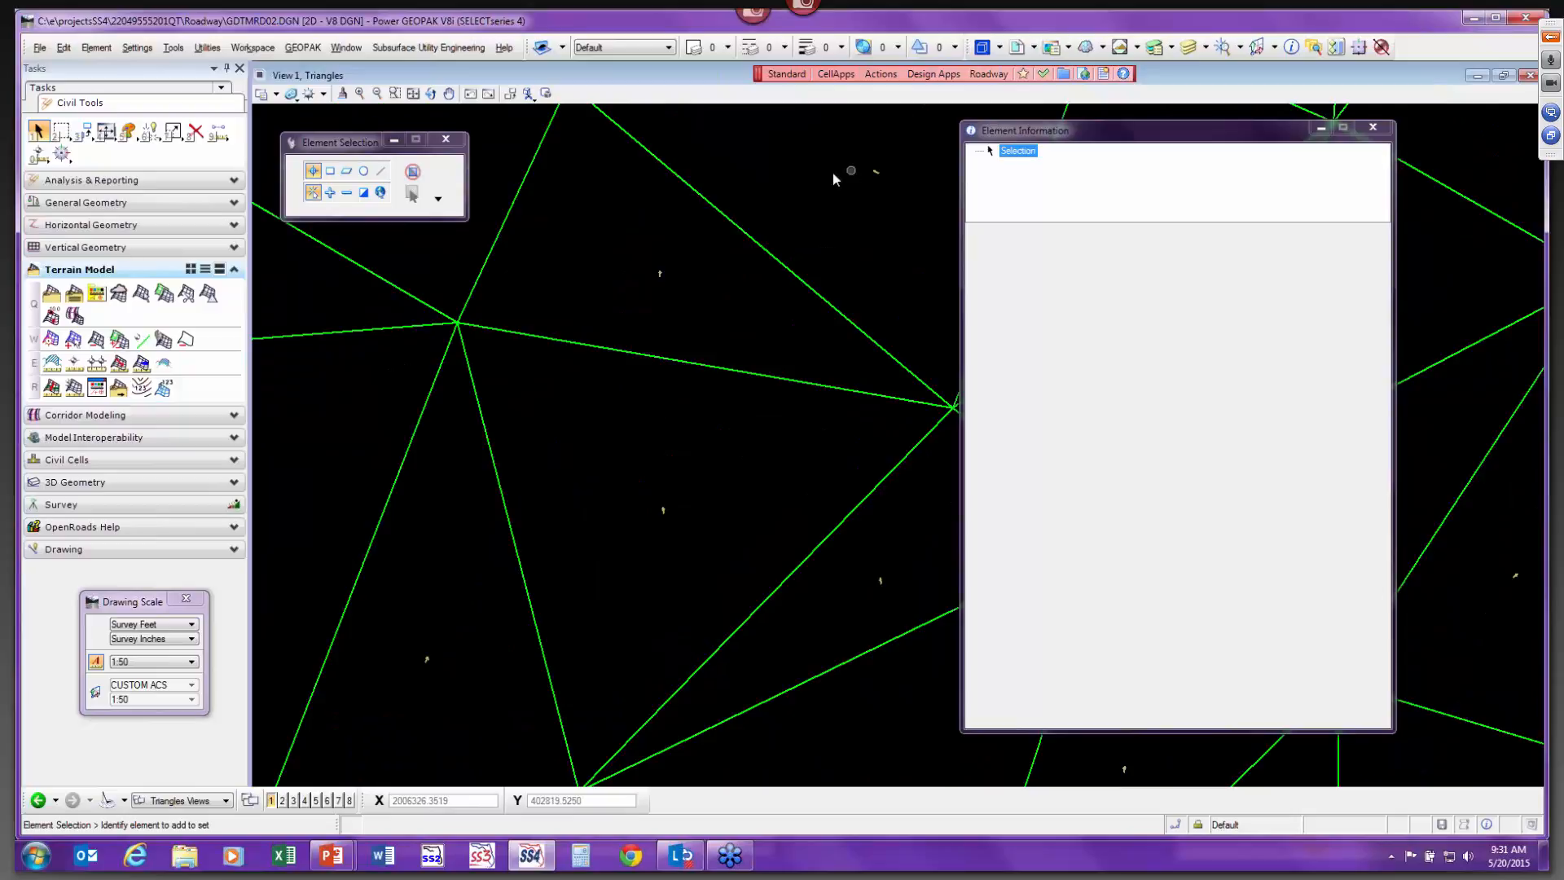
scroll(622, 332, up, 2)
scroll(736, 330, down, 5)
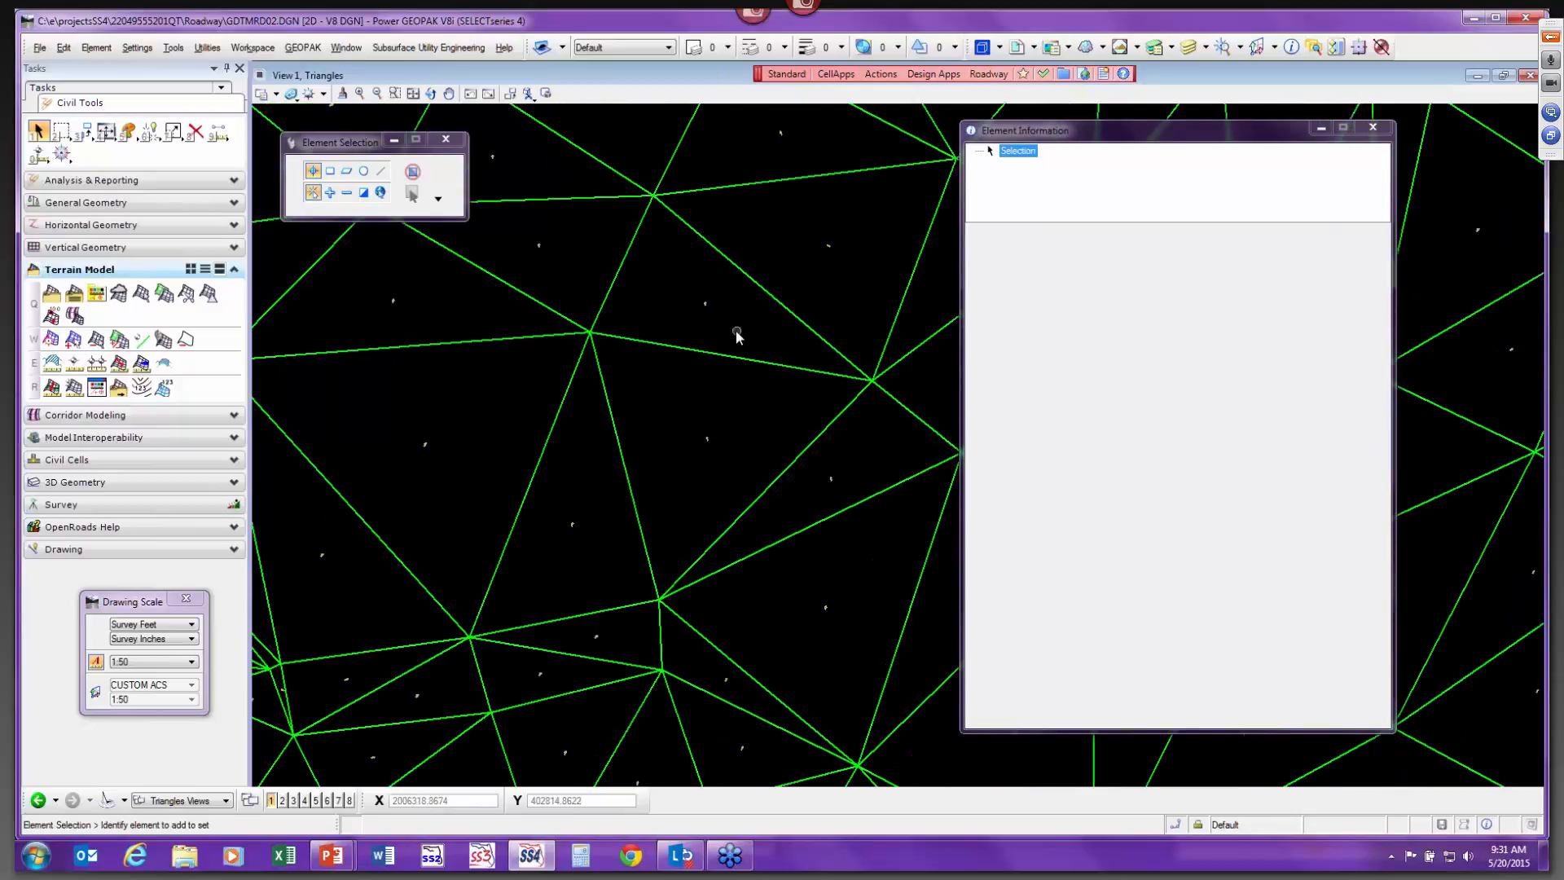
click(520, 632)
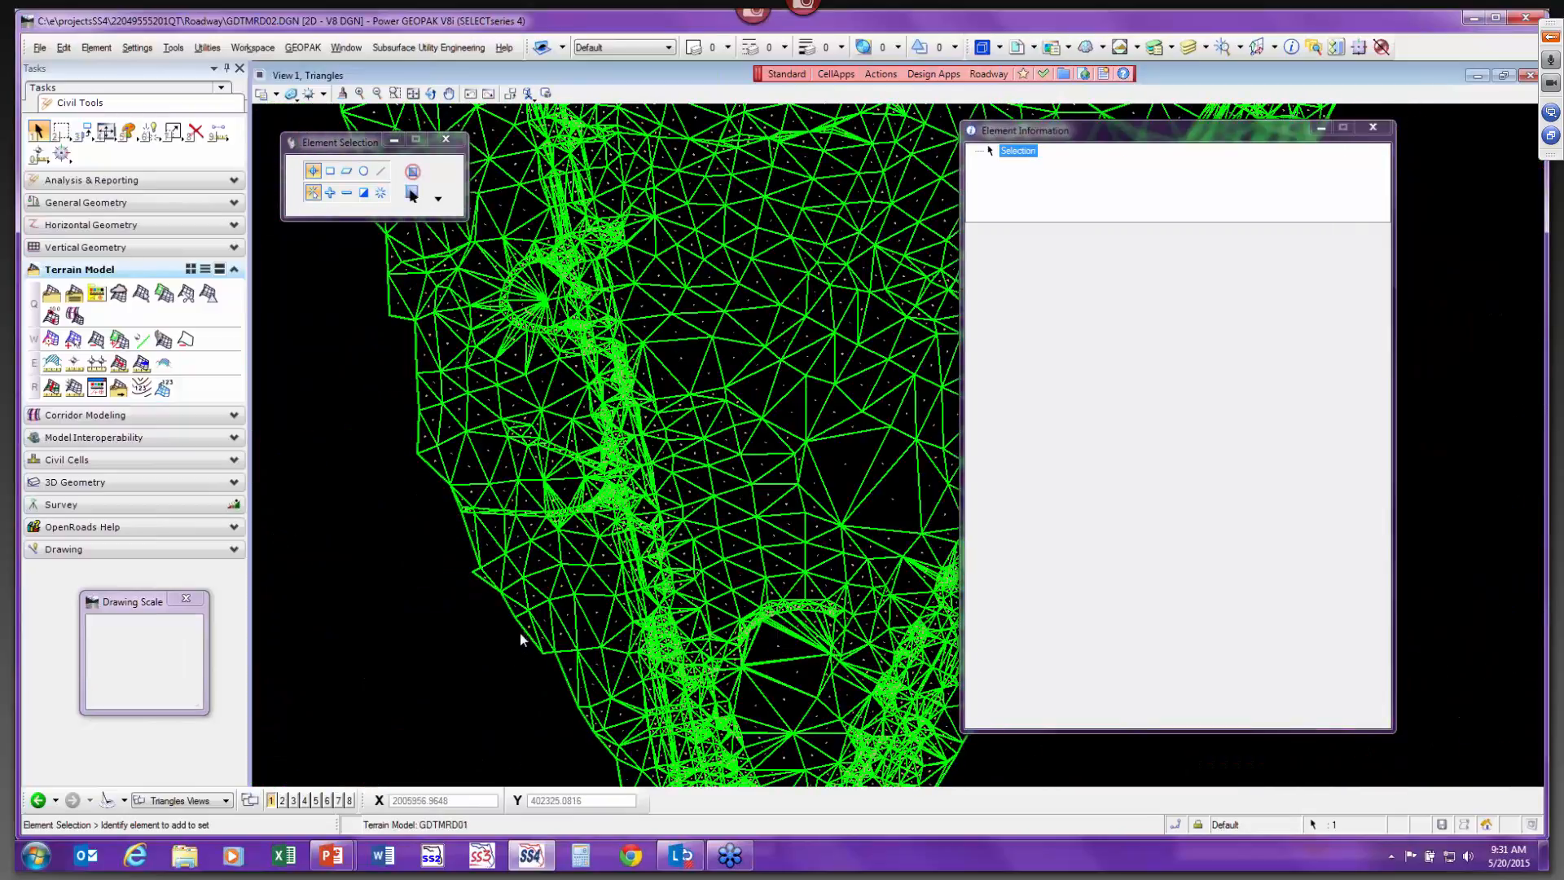
click(1197, 514)
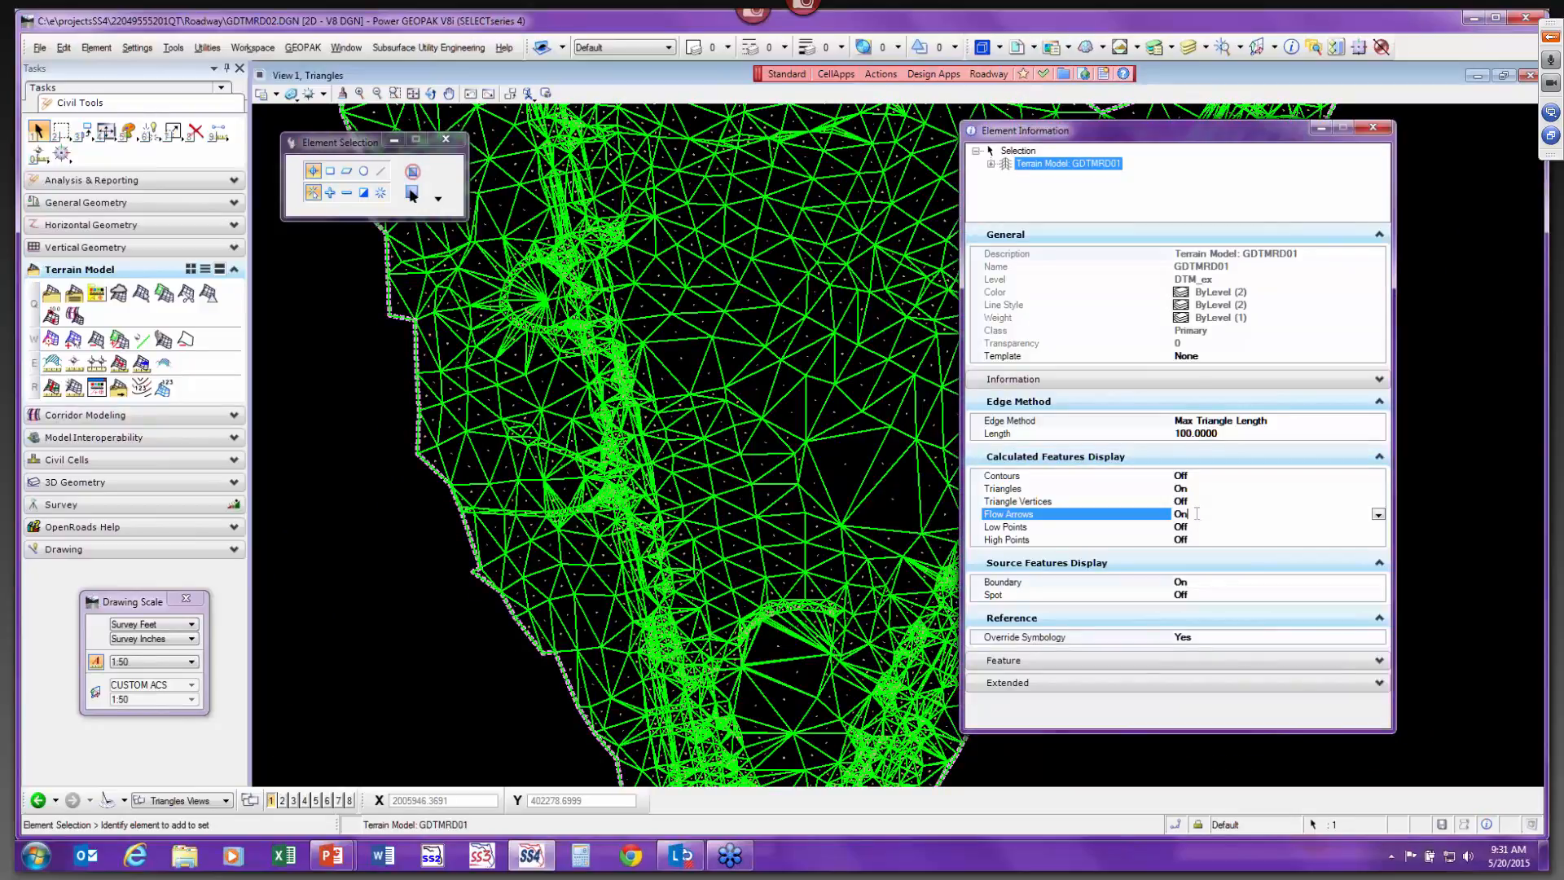
double_click(1197, 514)
Inspect the referenced terrain in the Triangles and Contours view groups.
scroll(883, 374, down, 6)
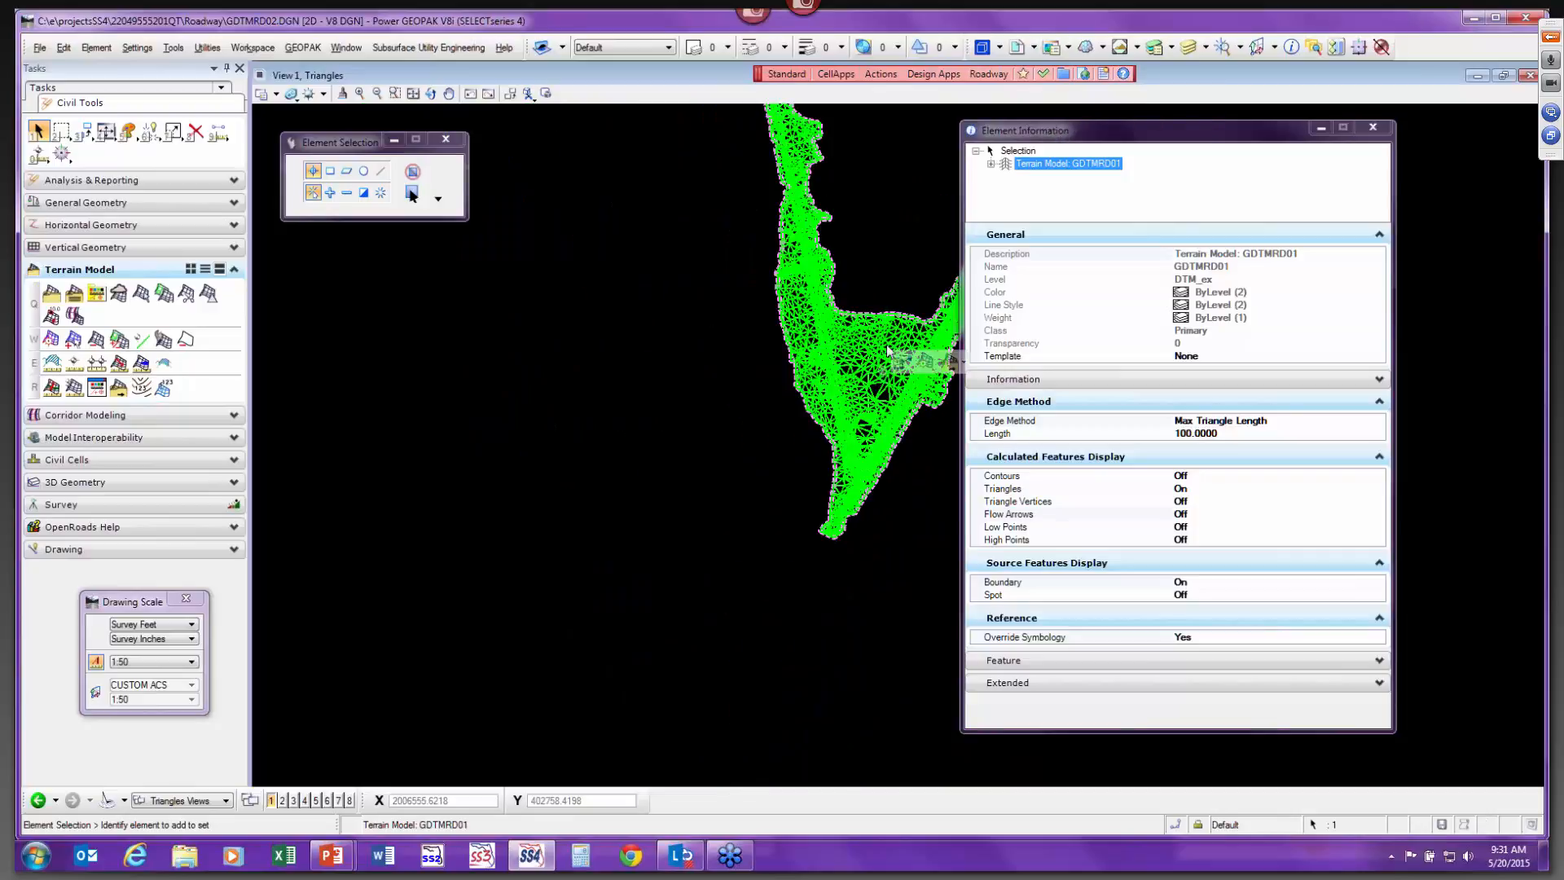
middle_drag(906, 276, 815, 443)
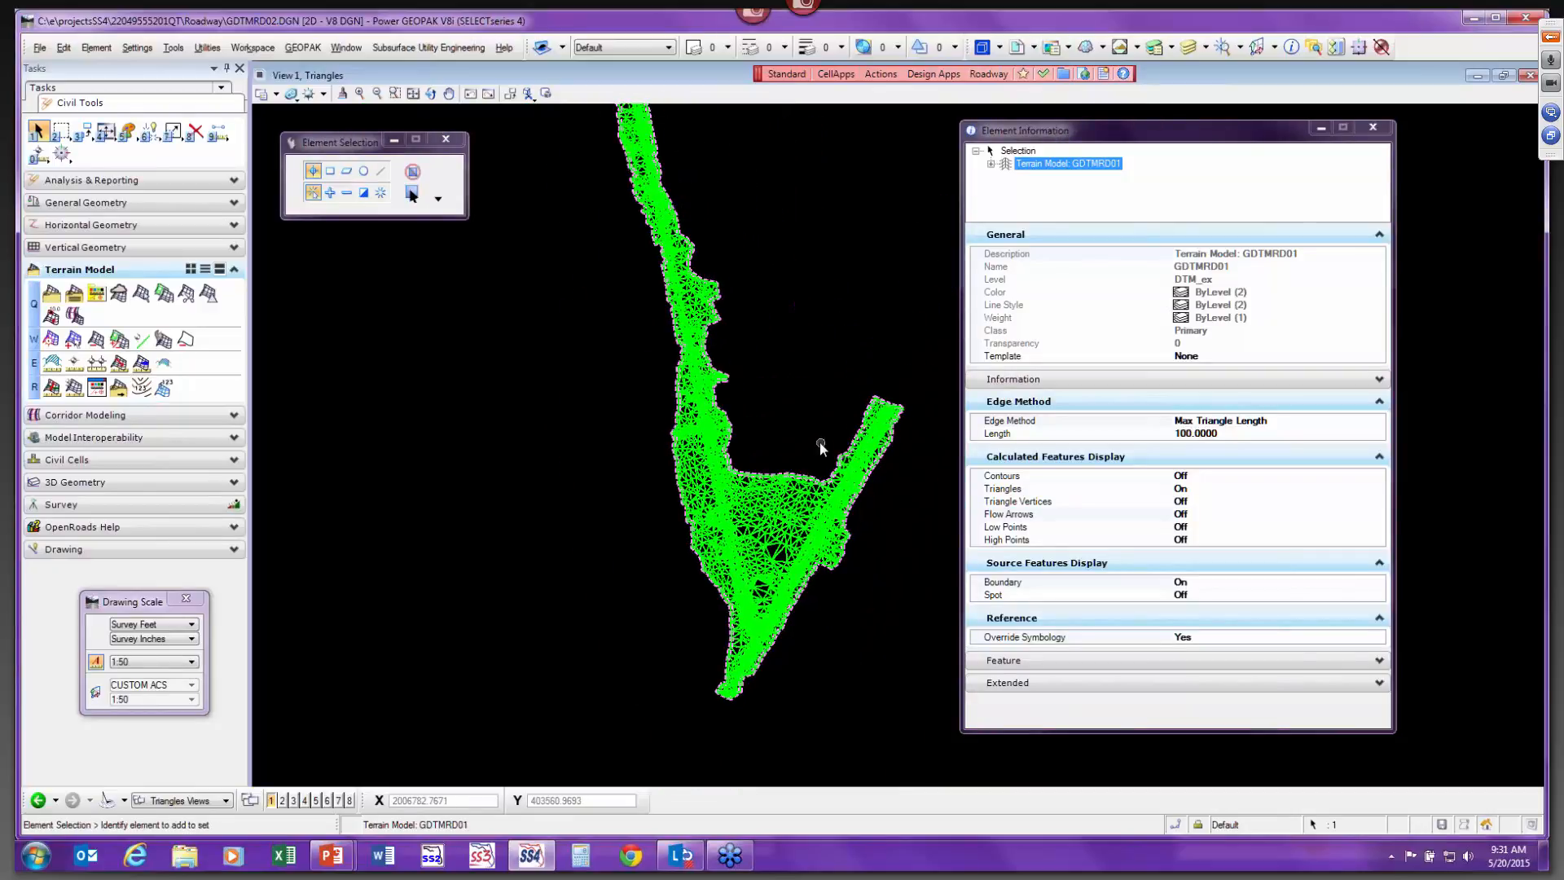
scroll(820, 441, up, 5)
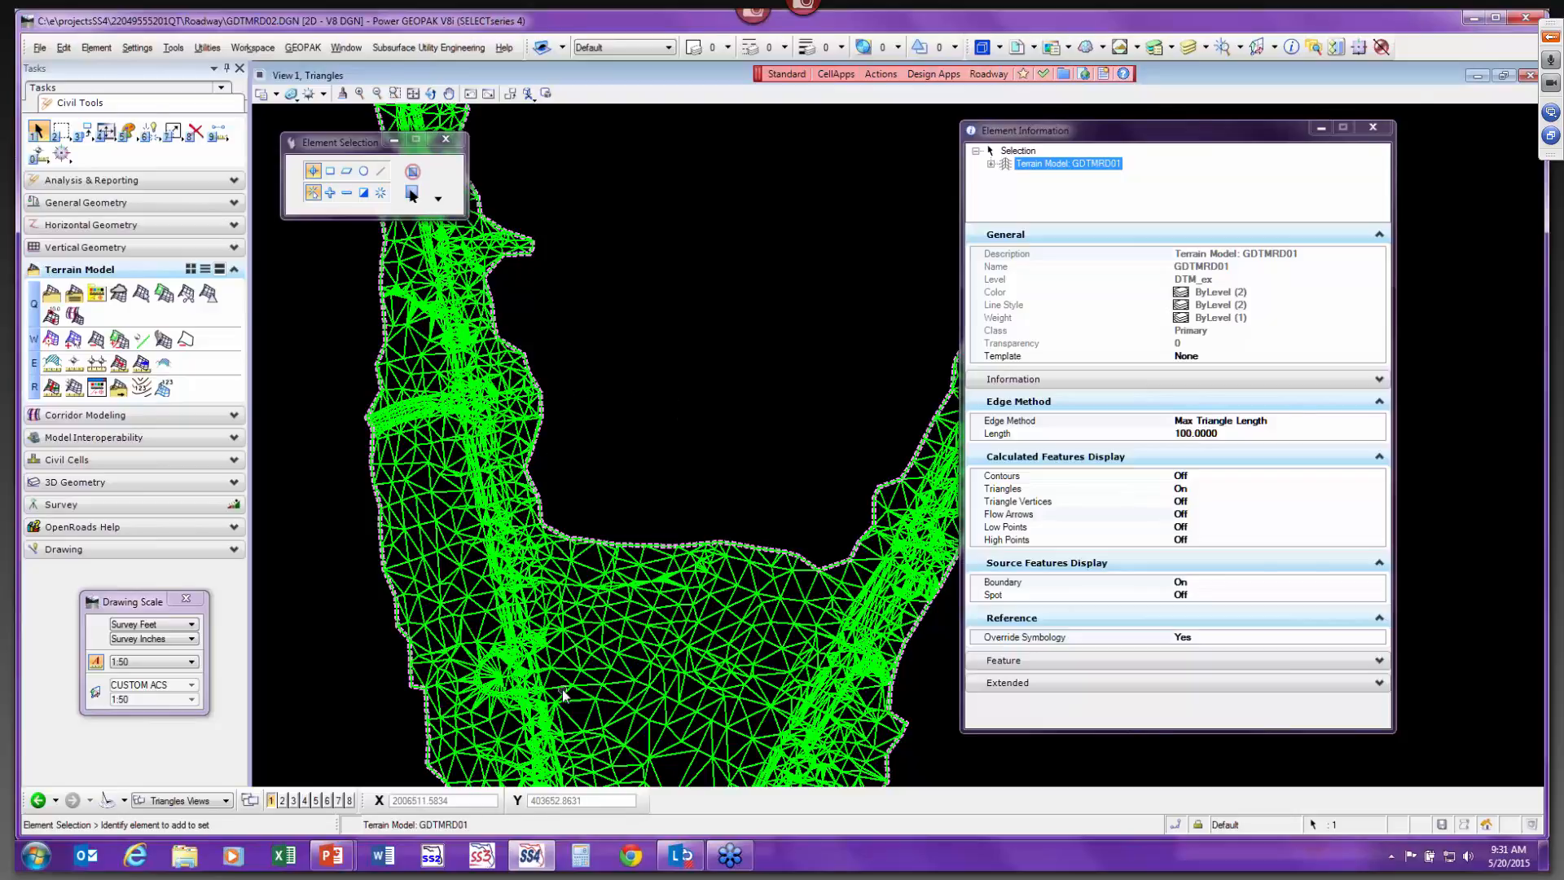
scroll(561, 689, up, 2)
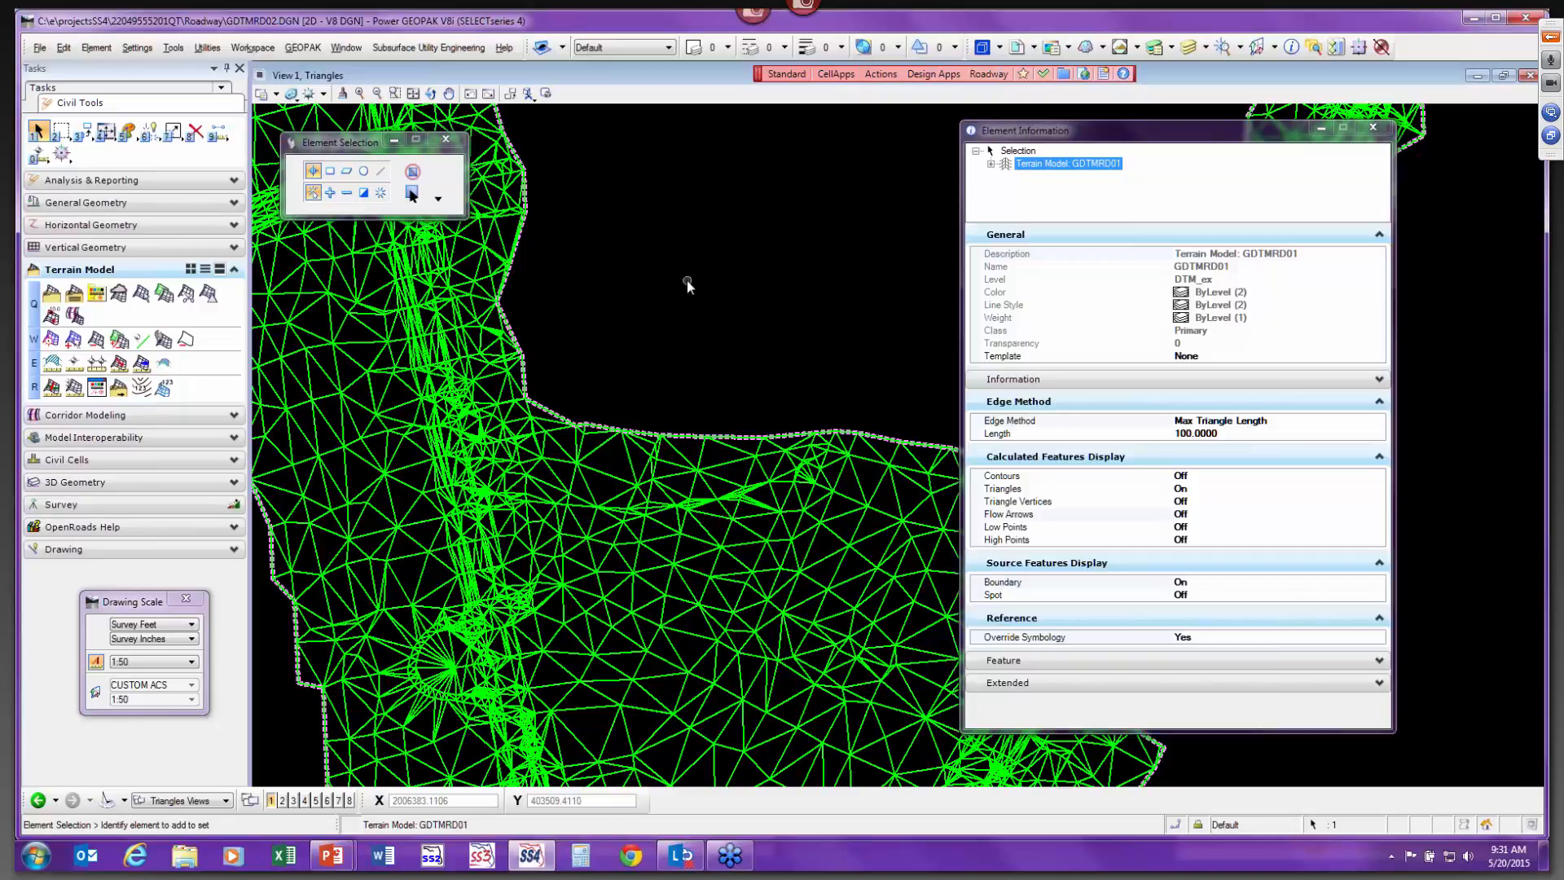
scroll(687, 281, down, 1)
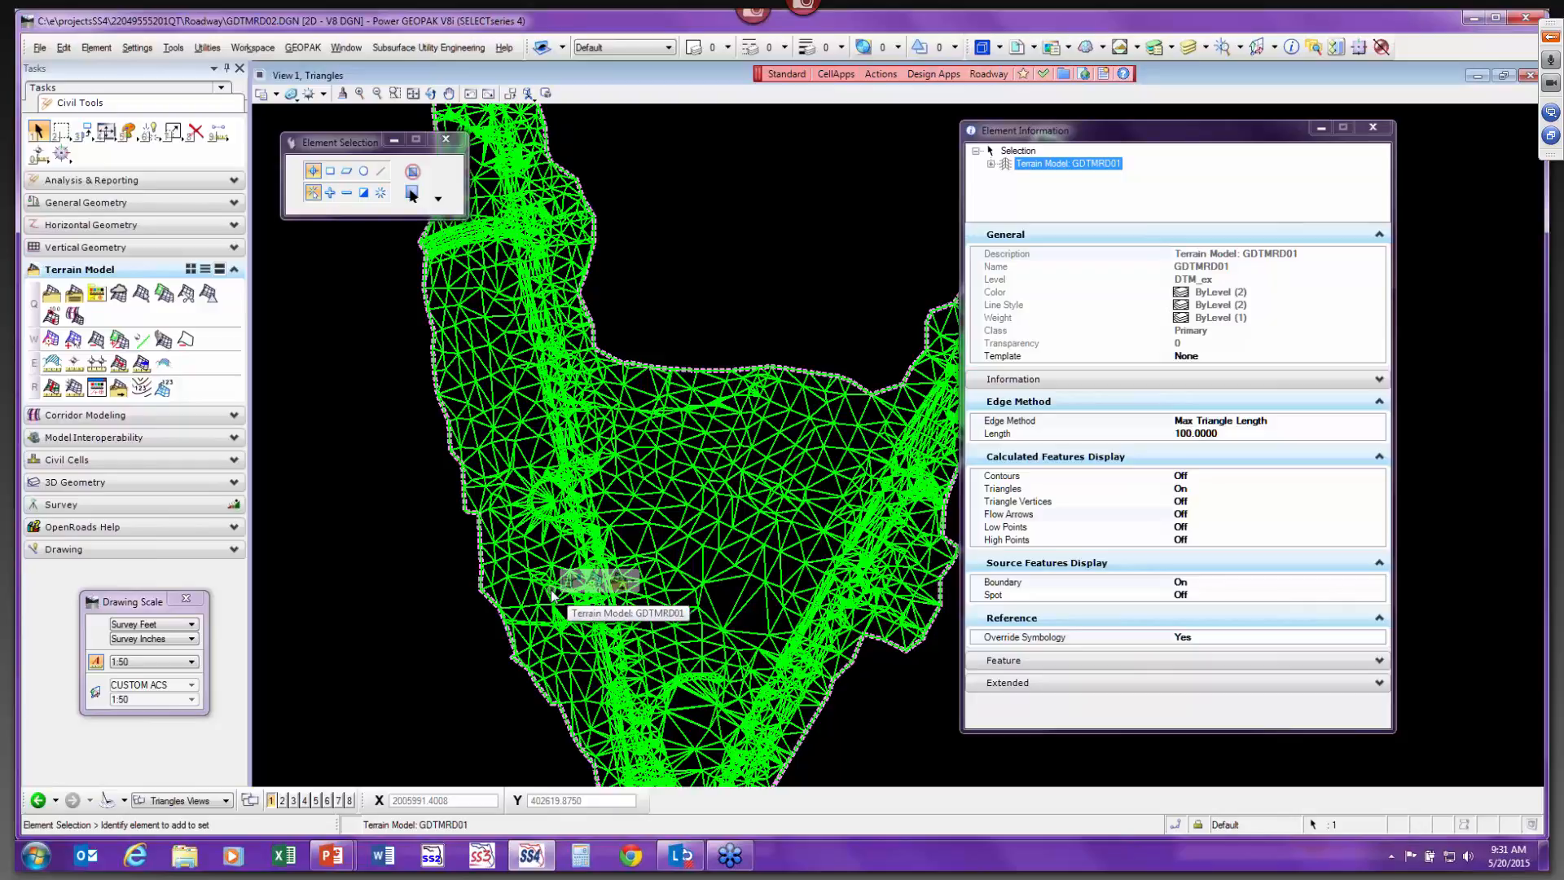
click(200, 800)
click(179, 741)
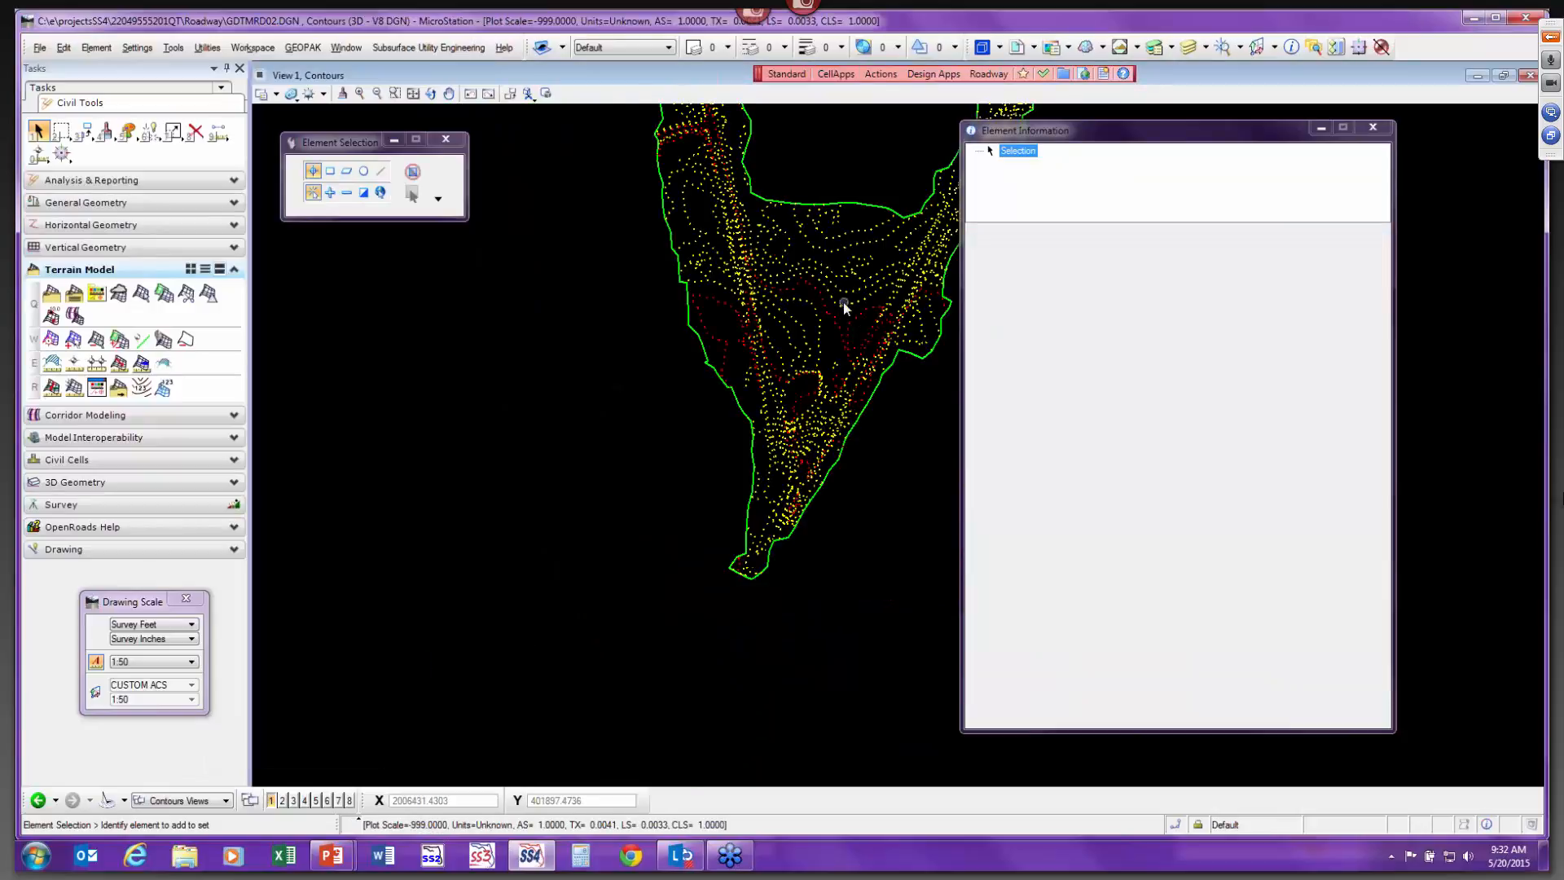
scroll(843, 303, up, 5)
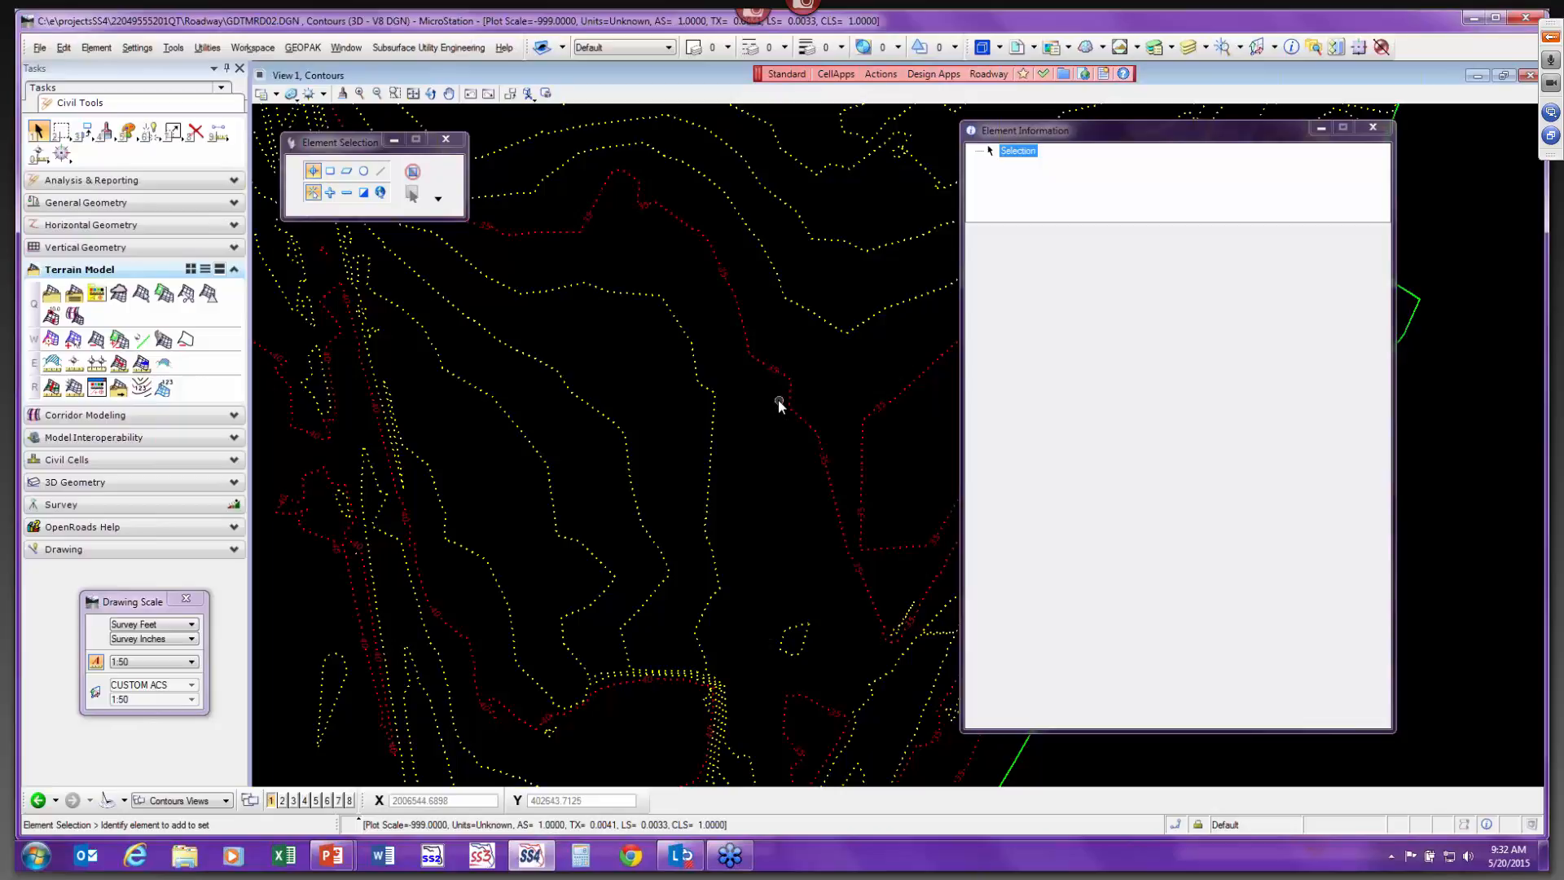
scroll(276, 766, up, 2)
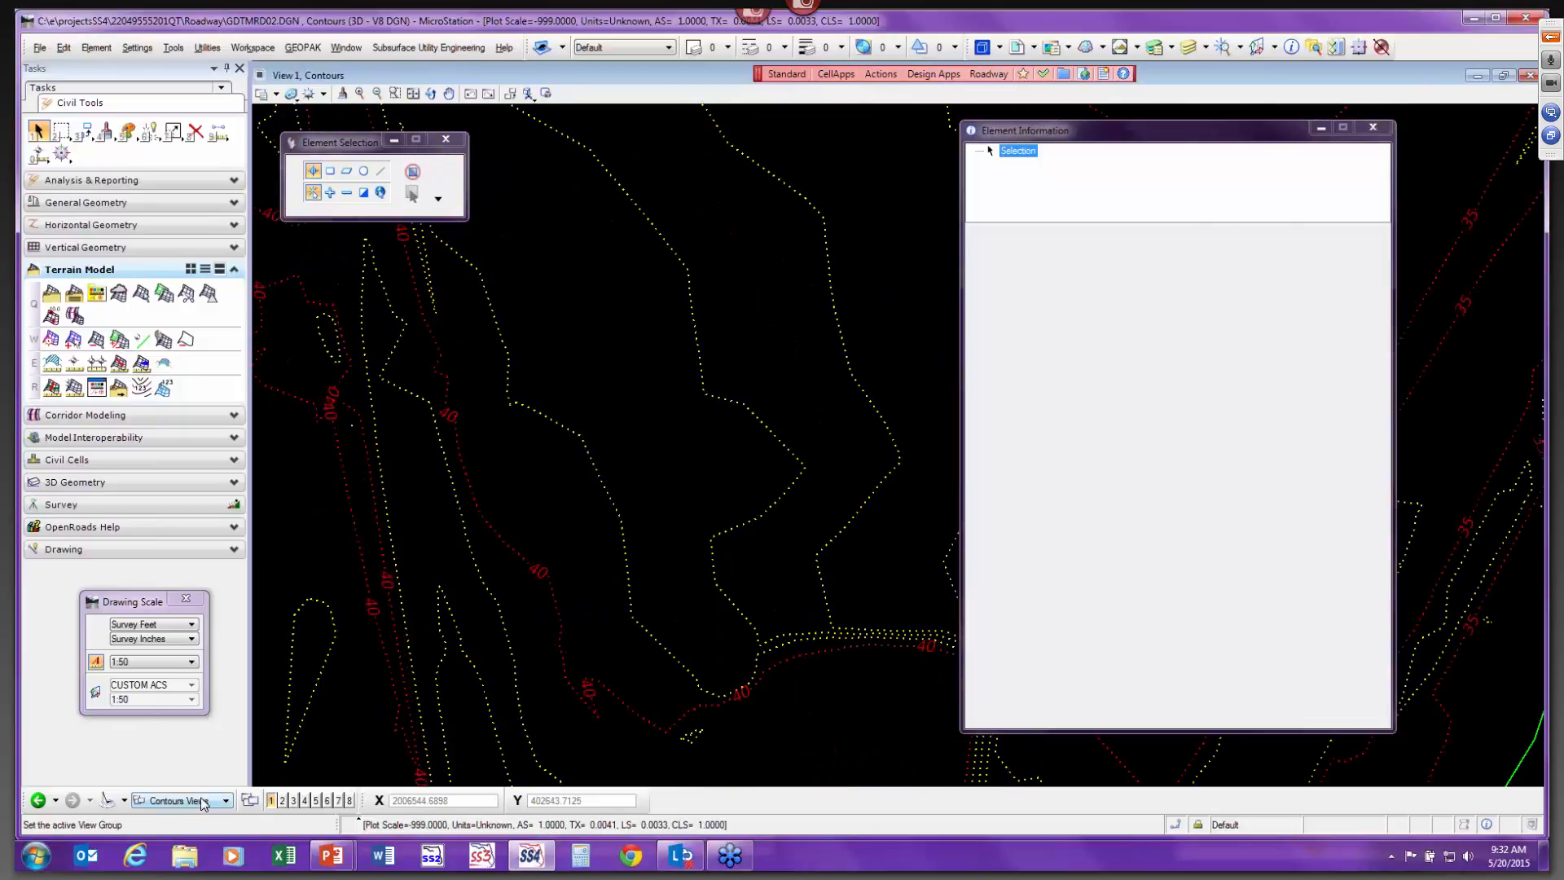
click(205, 802)
click(205, 784)
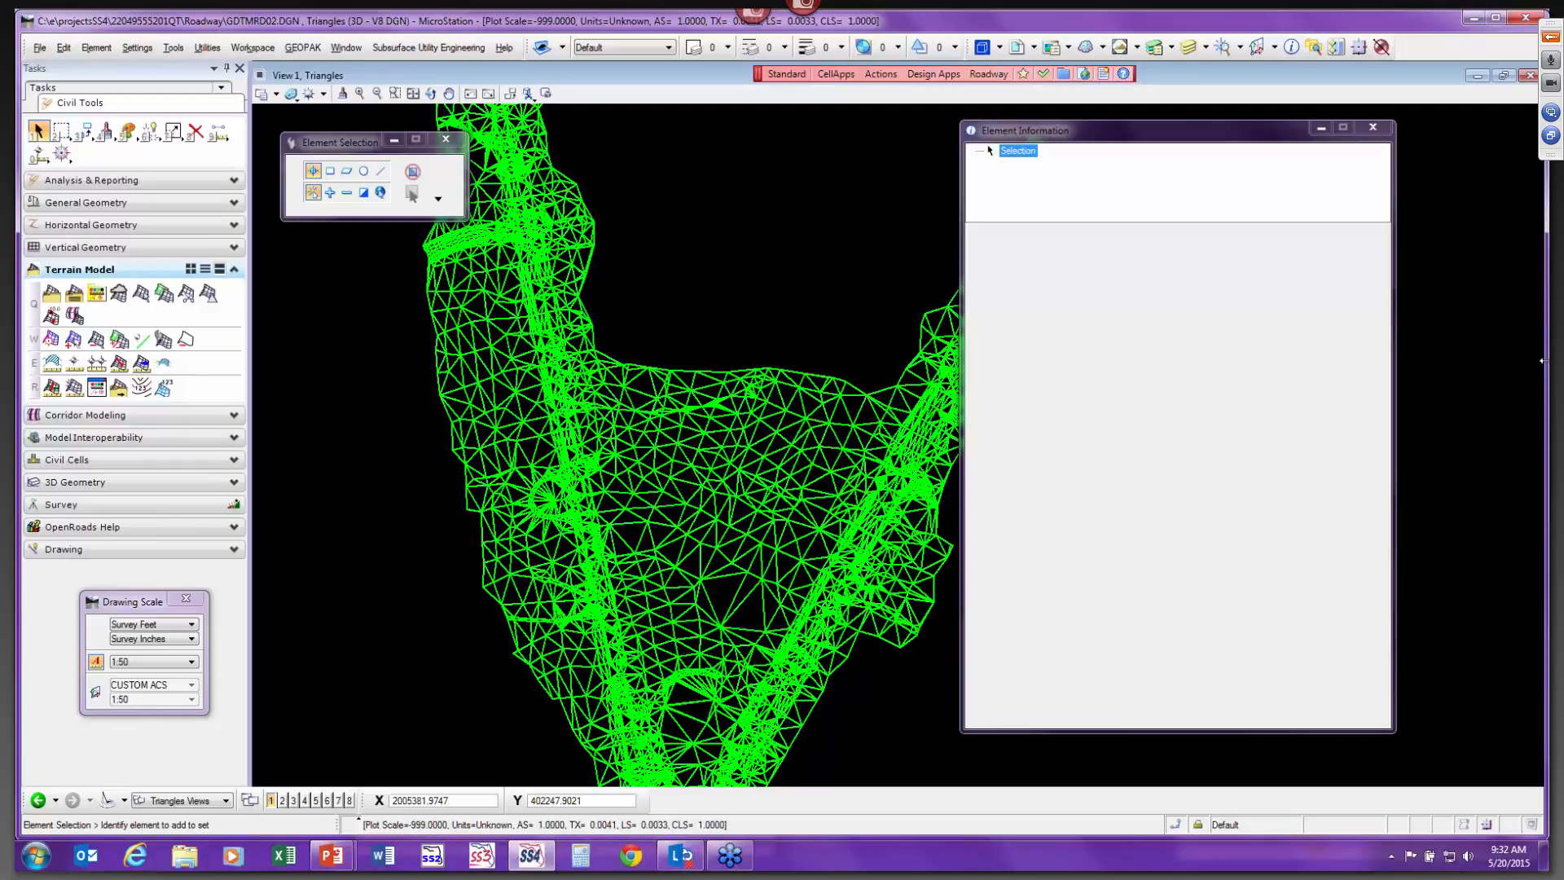
click(96, 104)
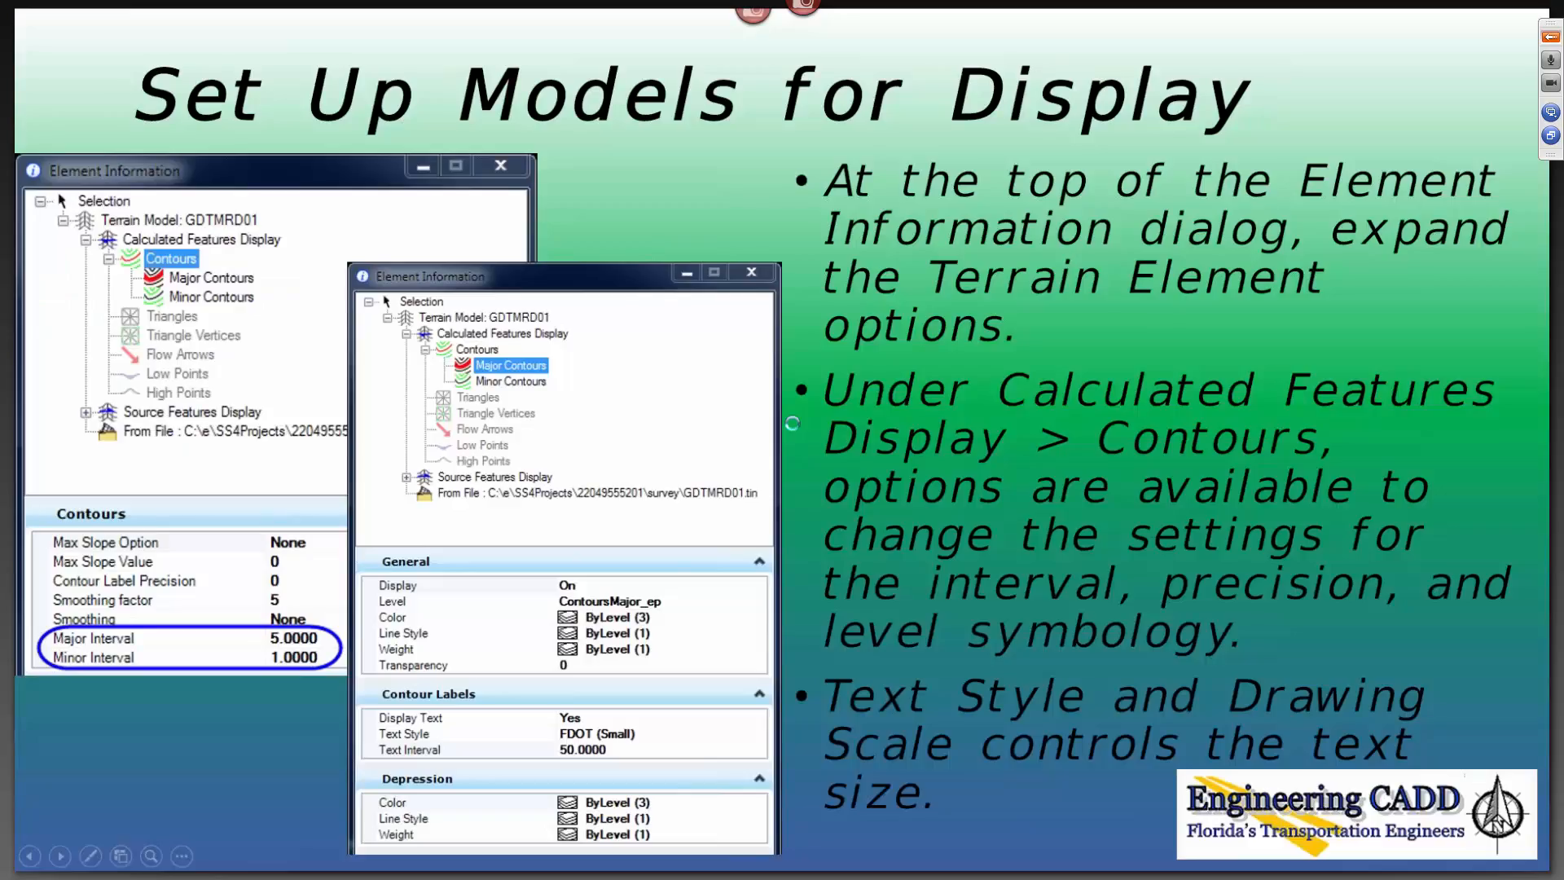
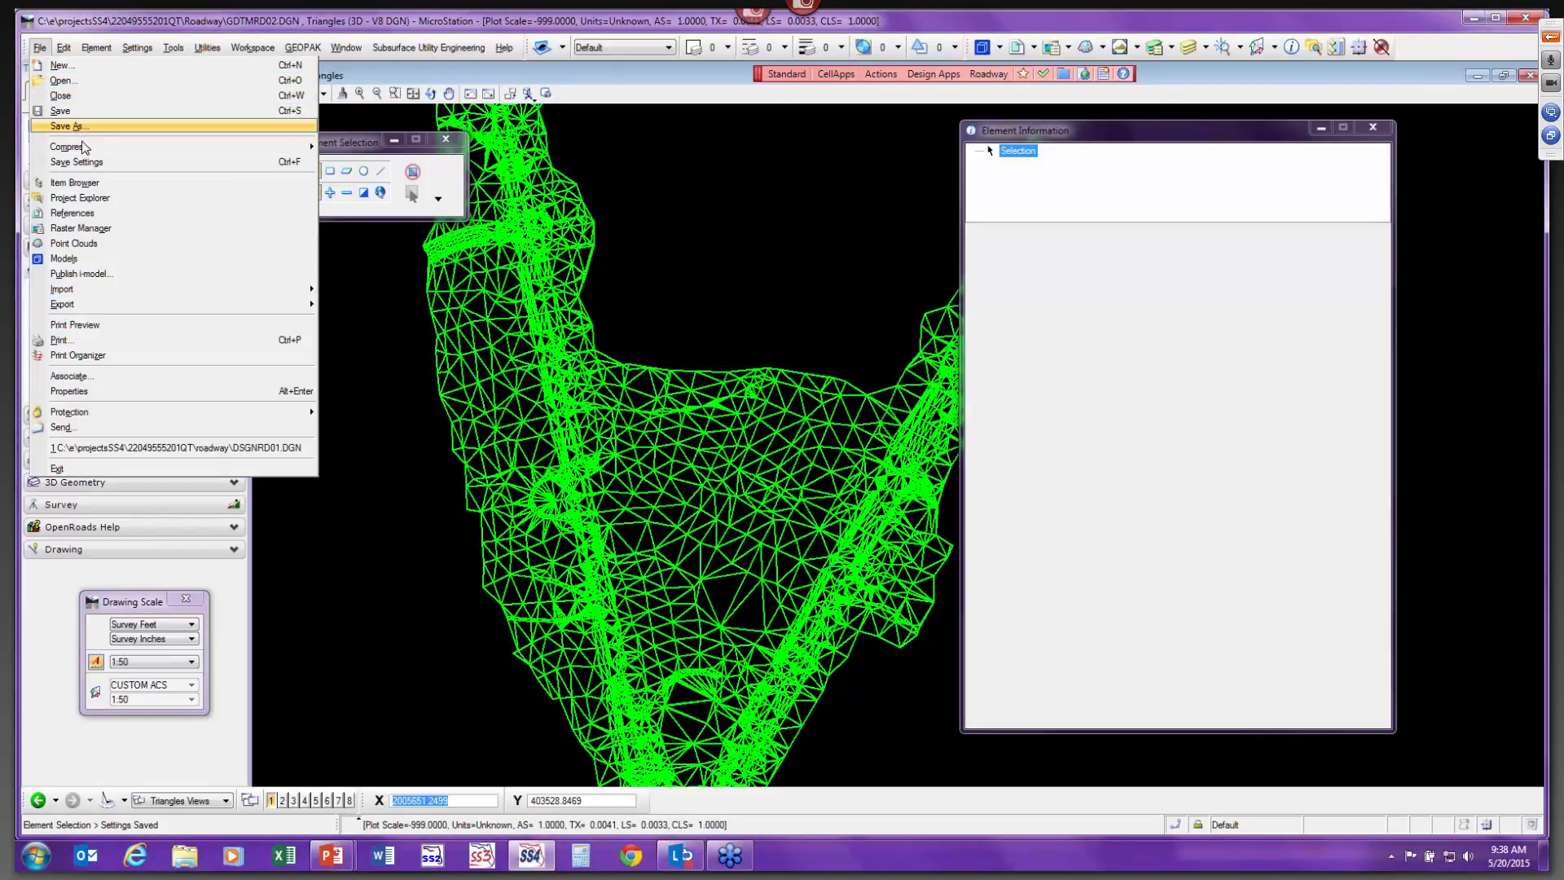
Open the design file QTDSRD01ECSO.DGN from the roadway folder.
click(62, 79)
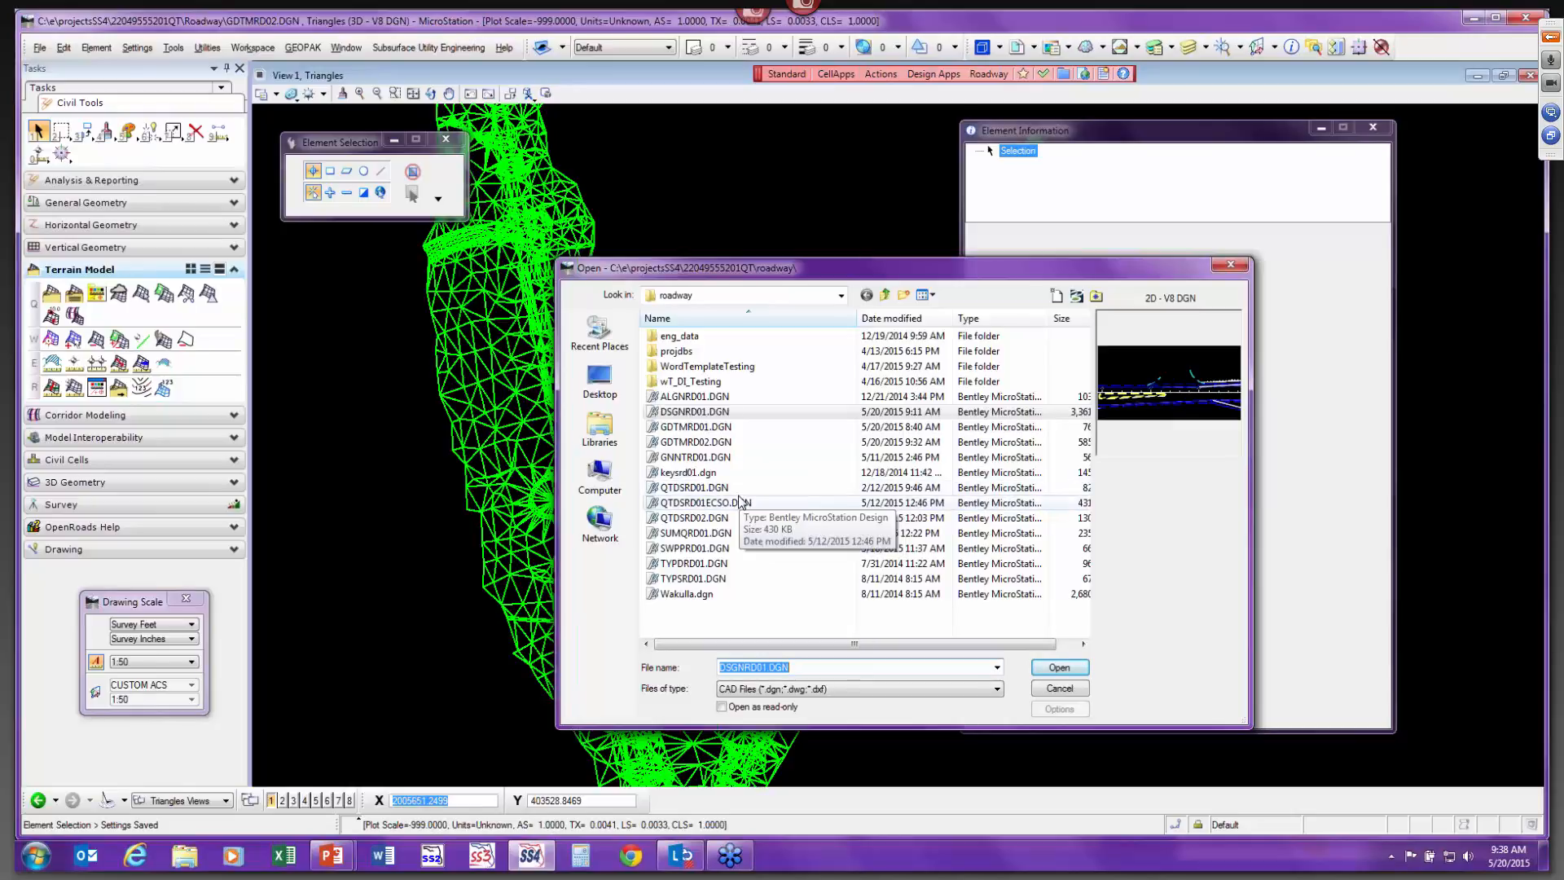
click(743, 488)
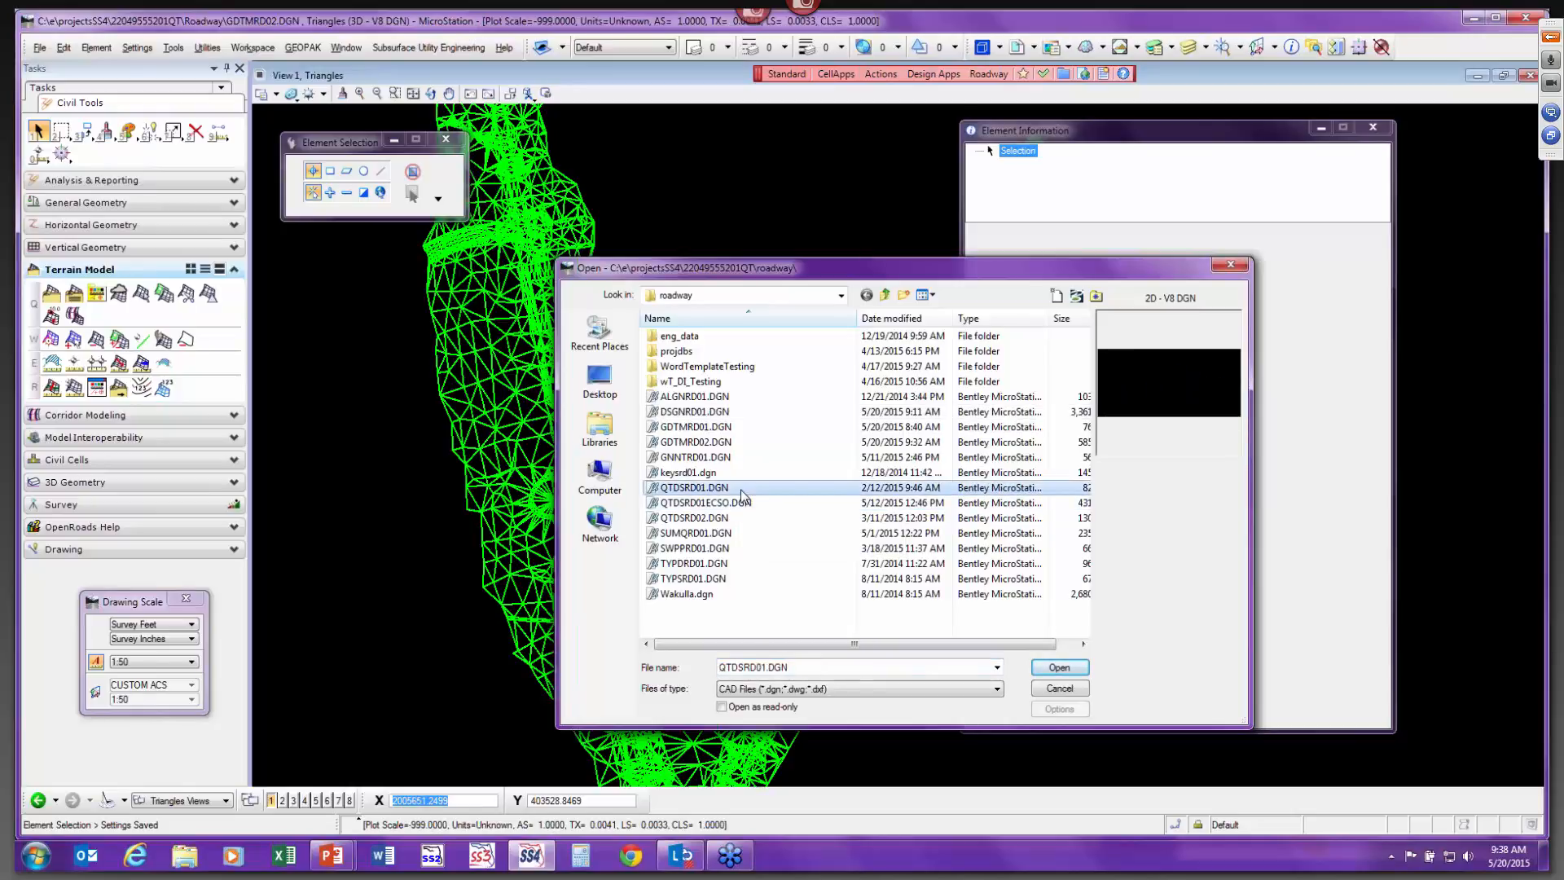
click(742, 501)
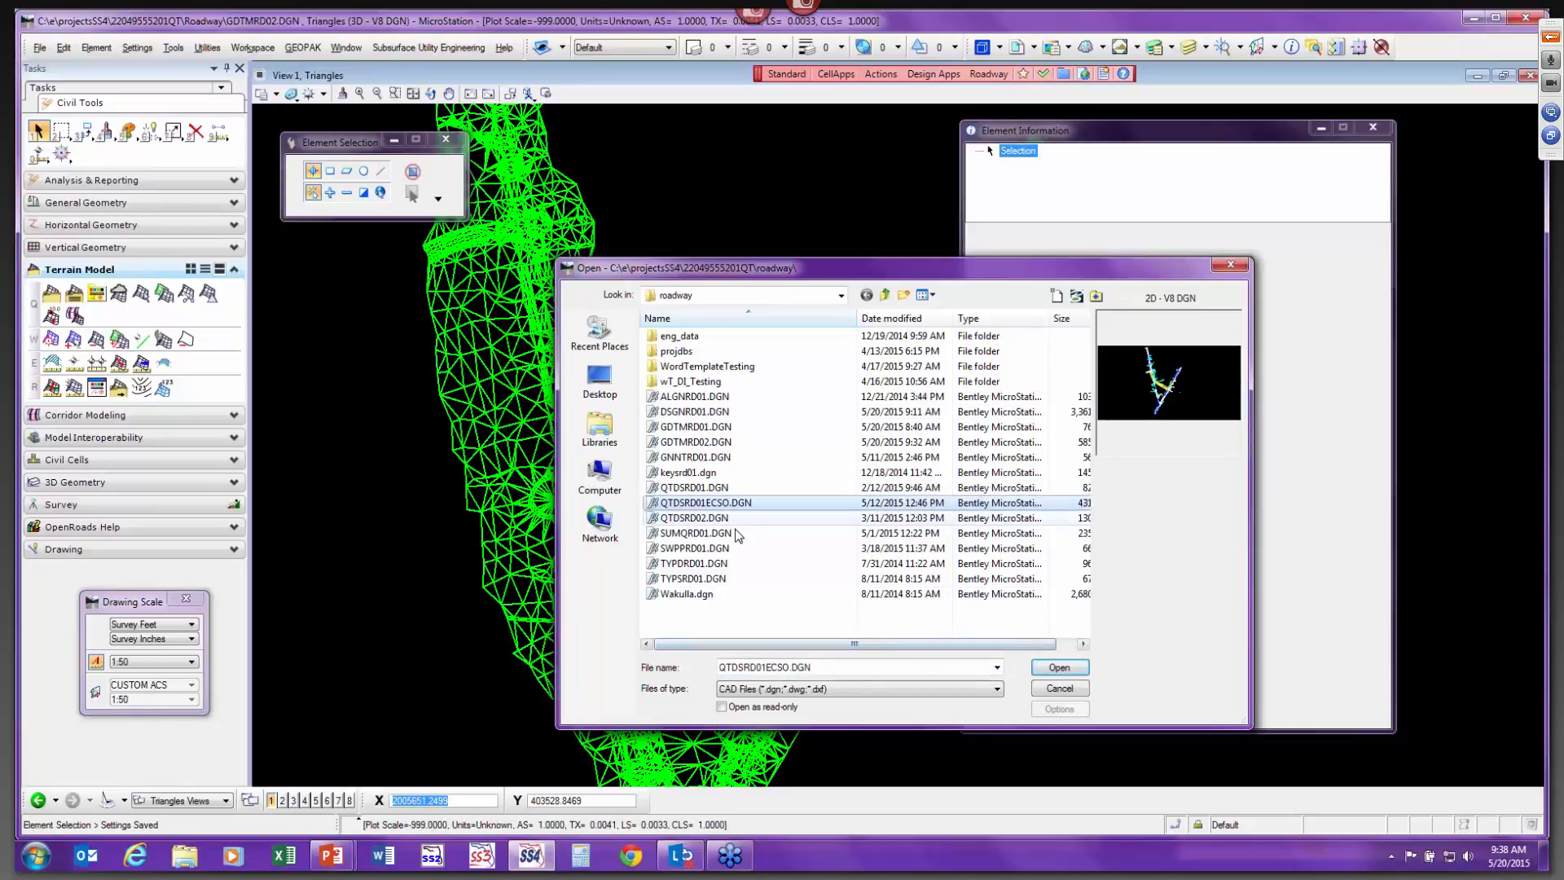
click(1073, 671)
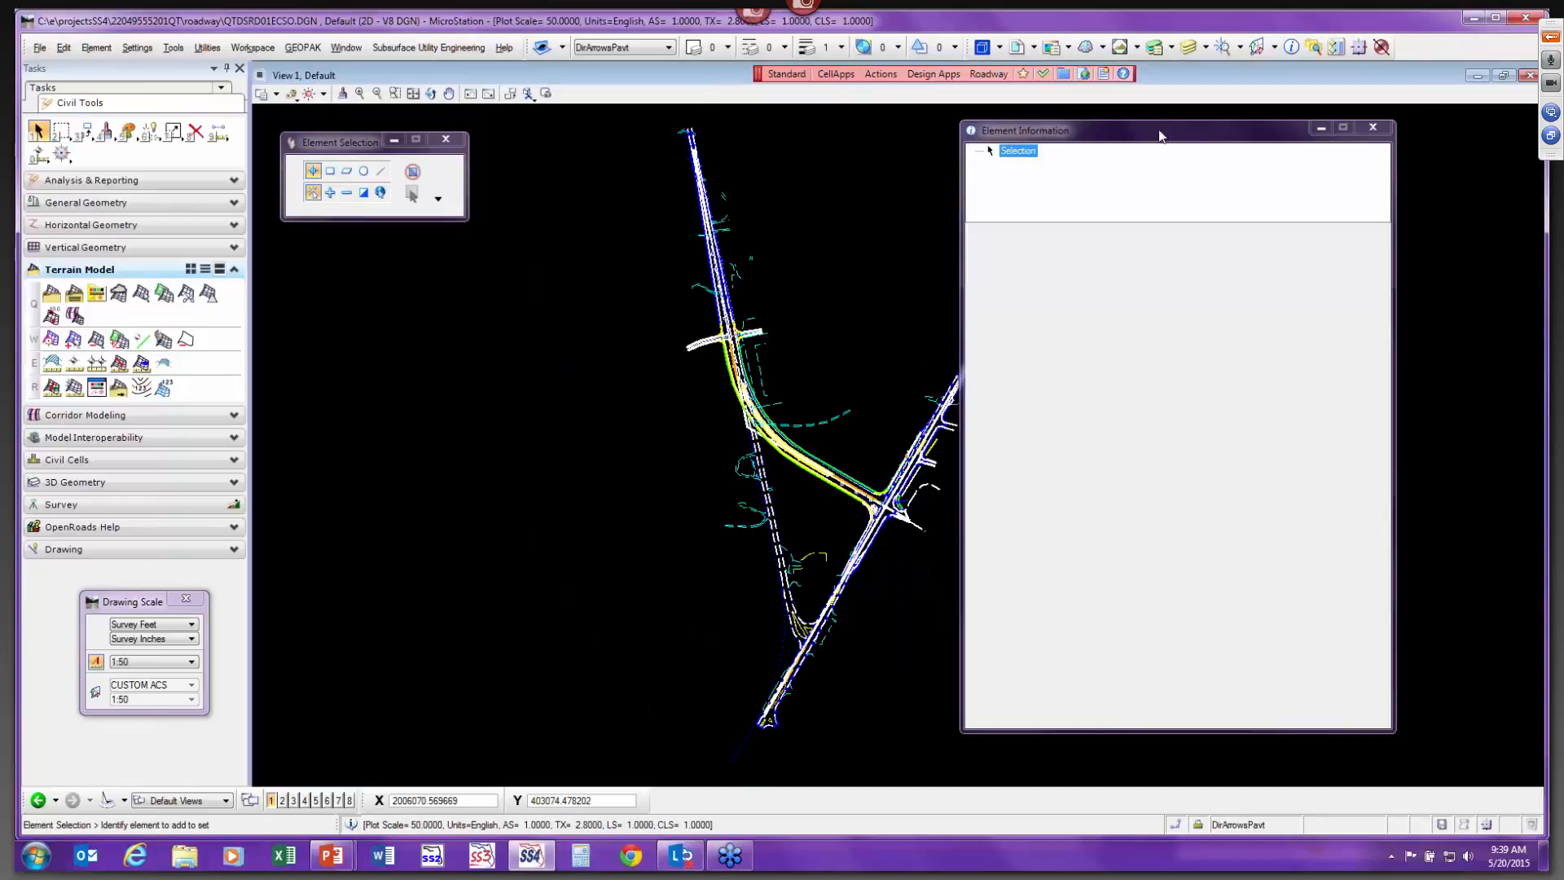
Attach GDTMRD02.DGN as a reference using its Contours model.
drag(1117, 135, 1118, 136)
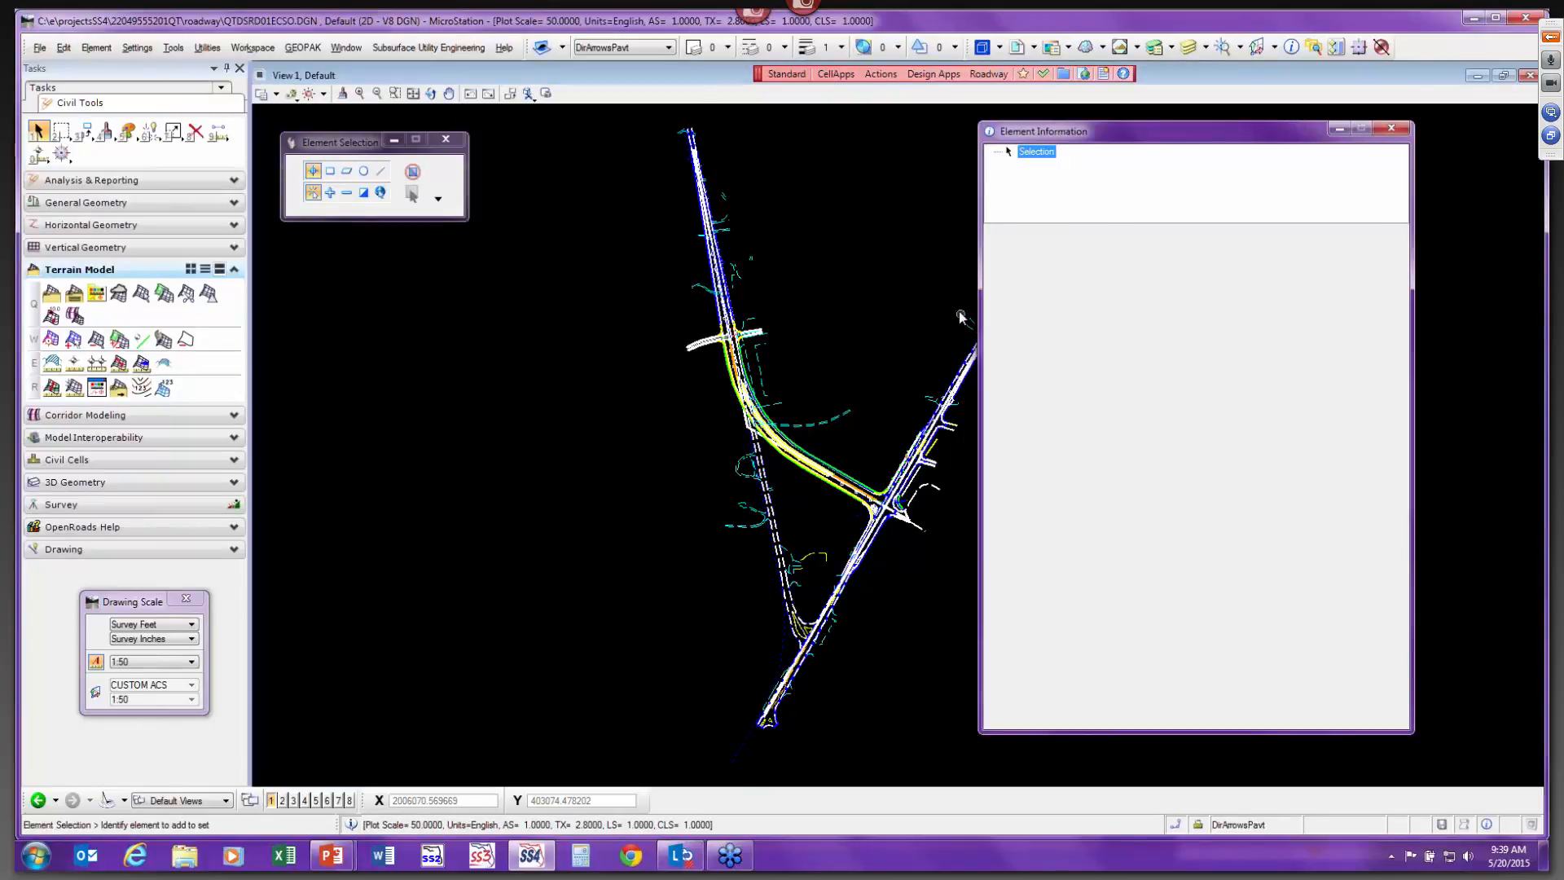
click(1017, 46)
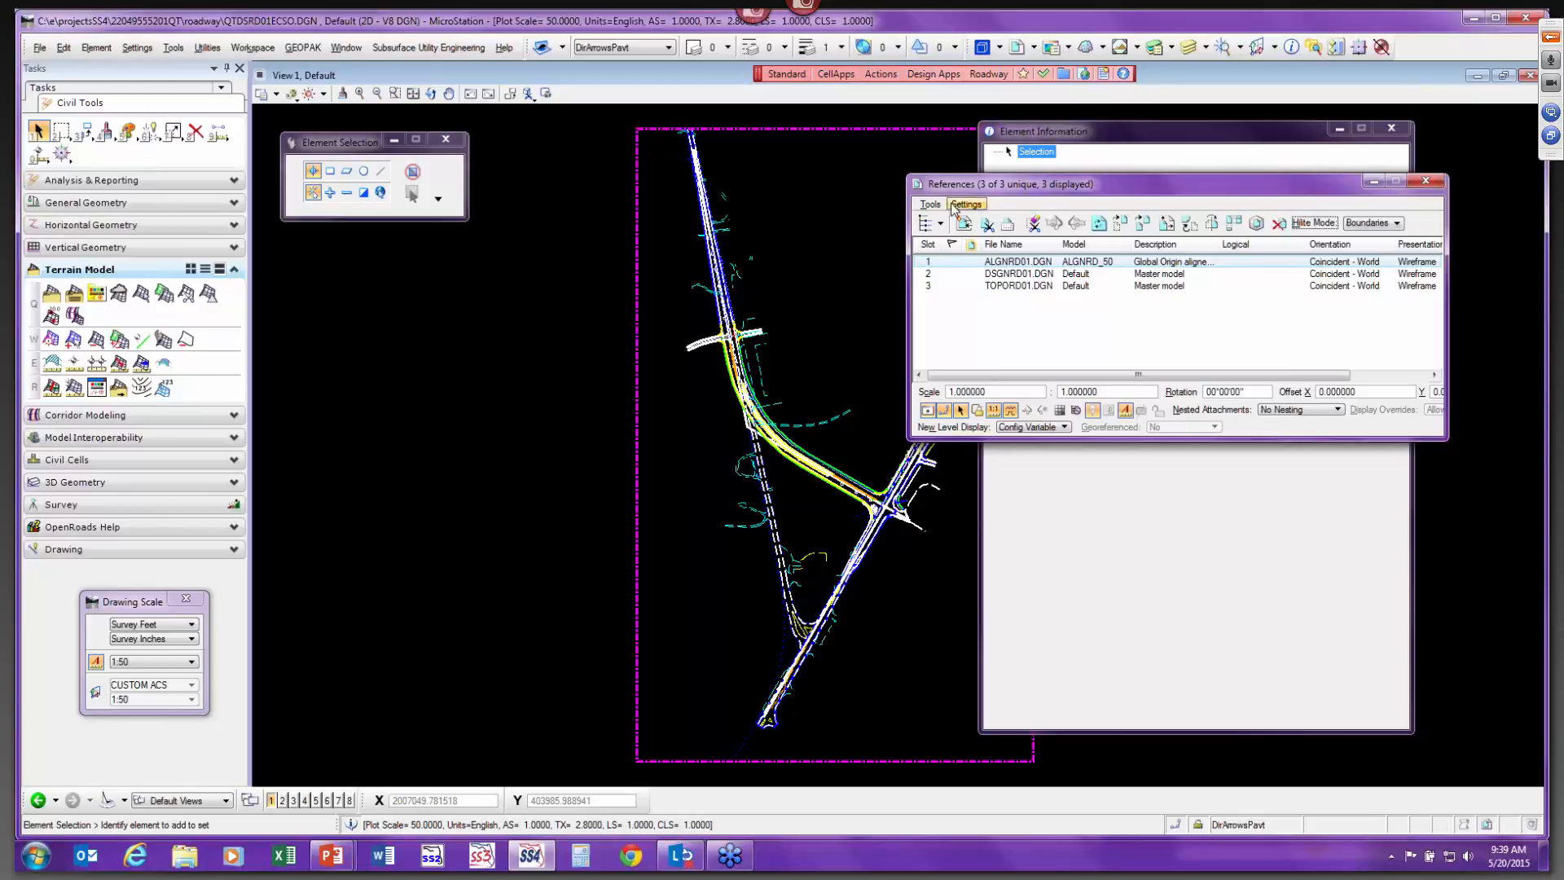
click(965, 225)
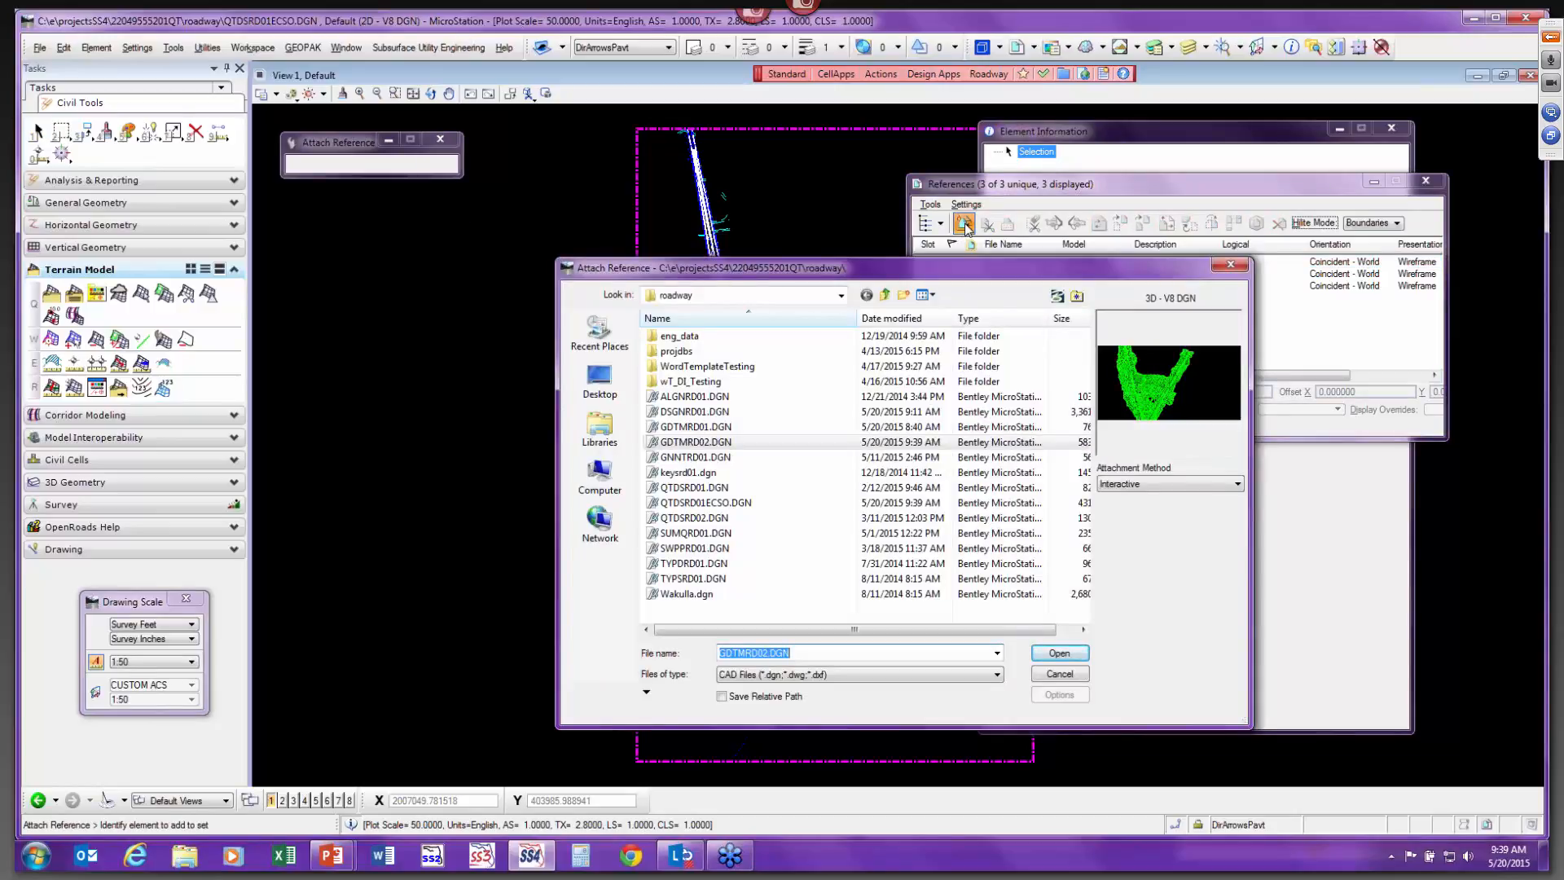
click(702, 442)
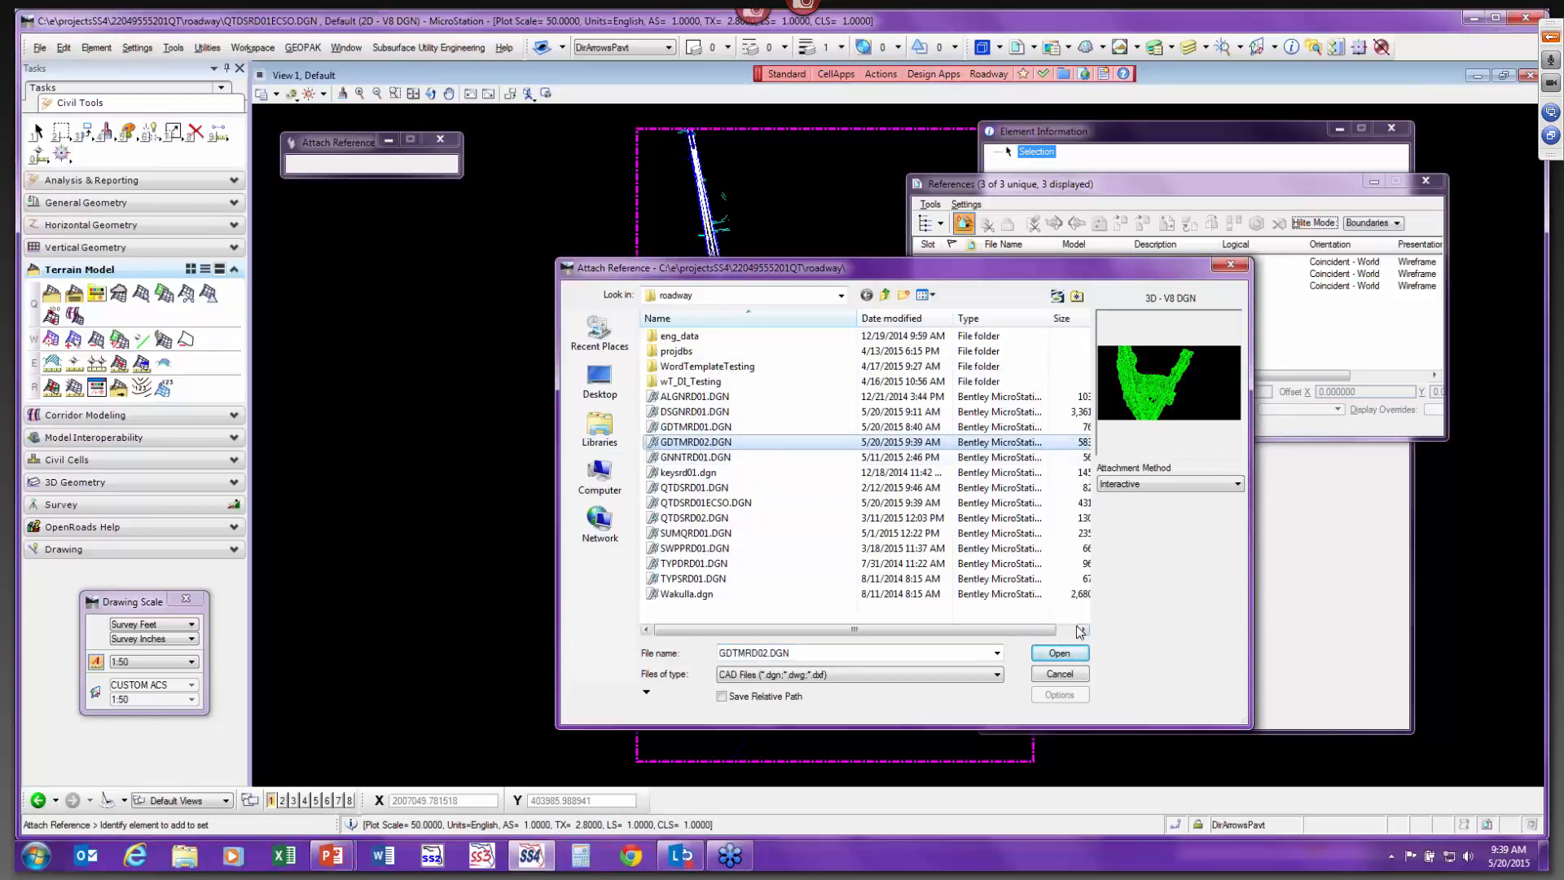
click(1065, 658)
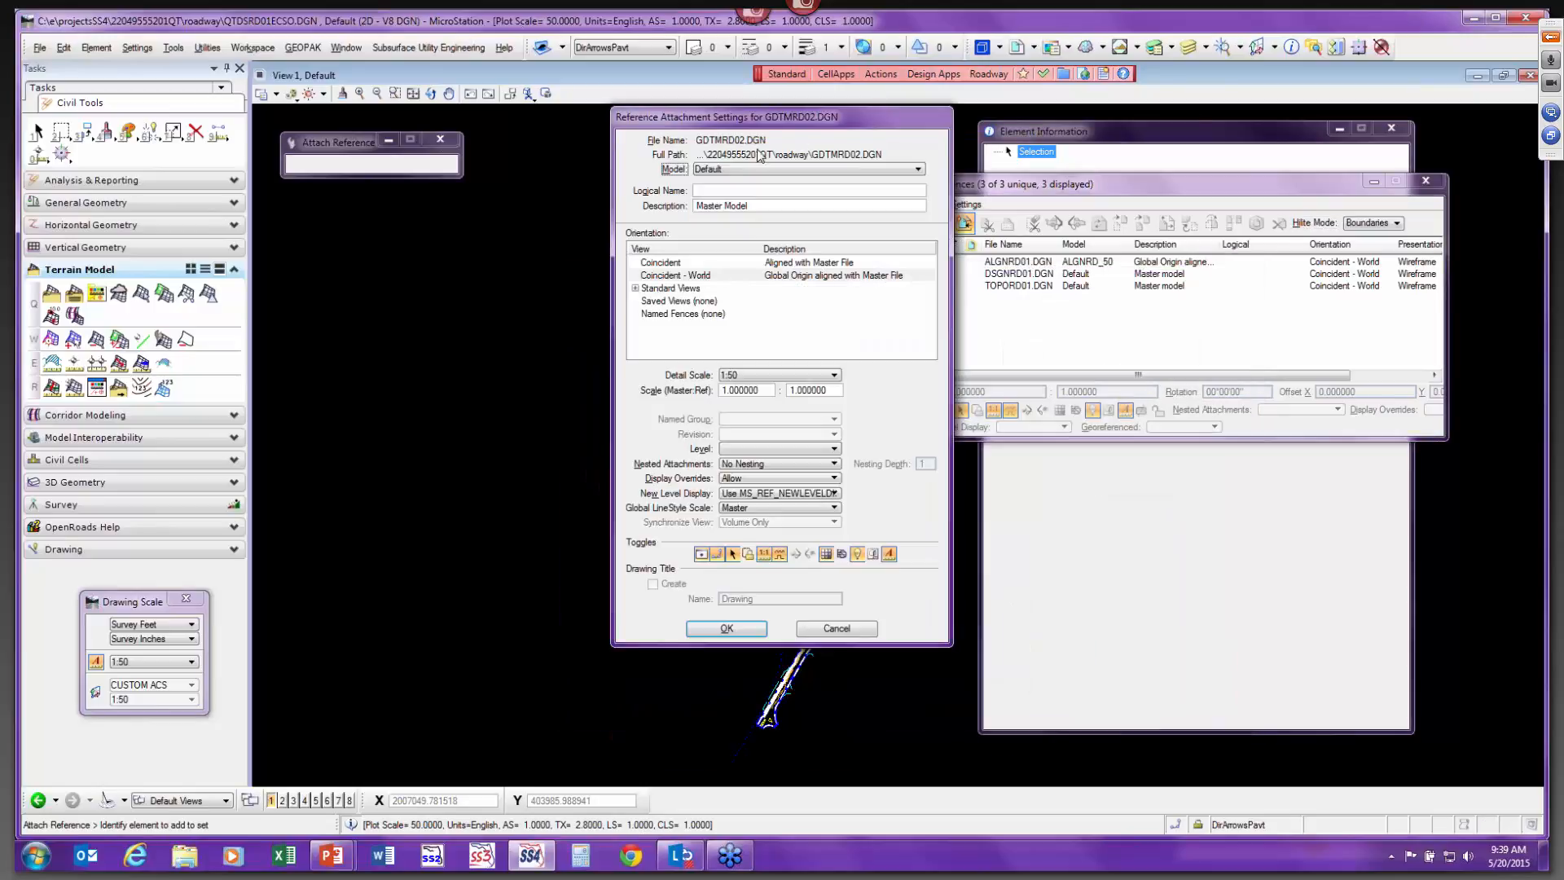
click(738, 170)
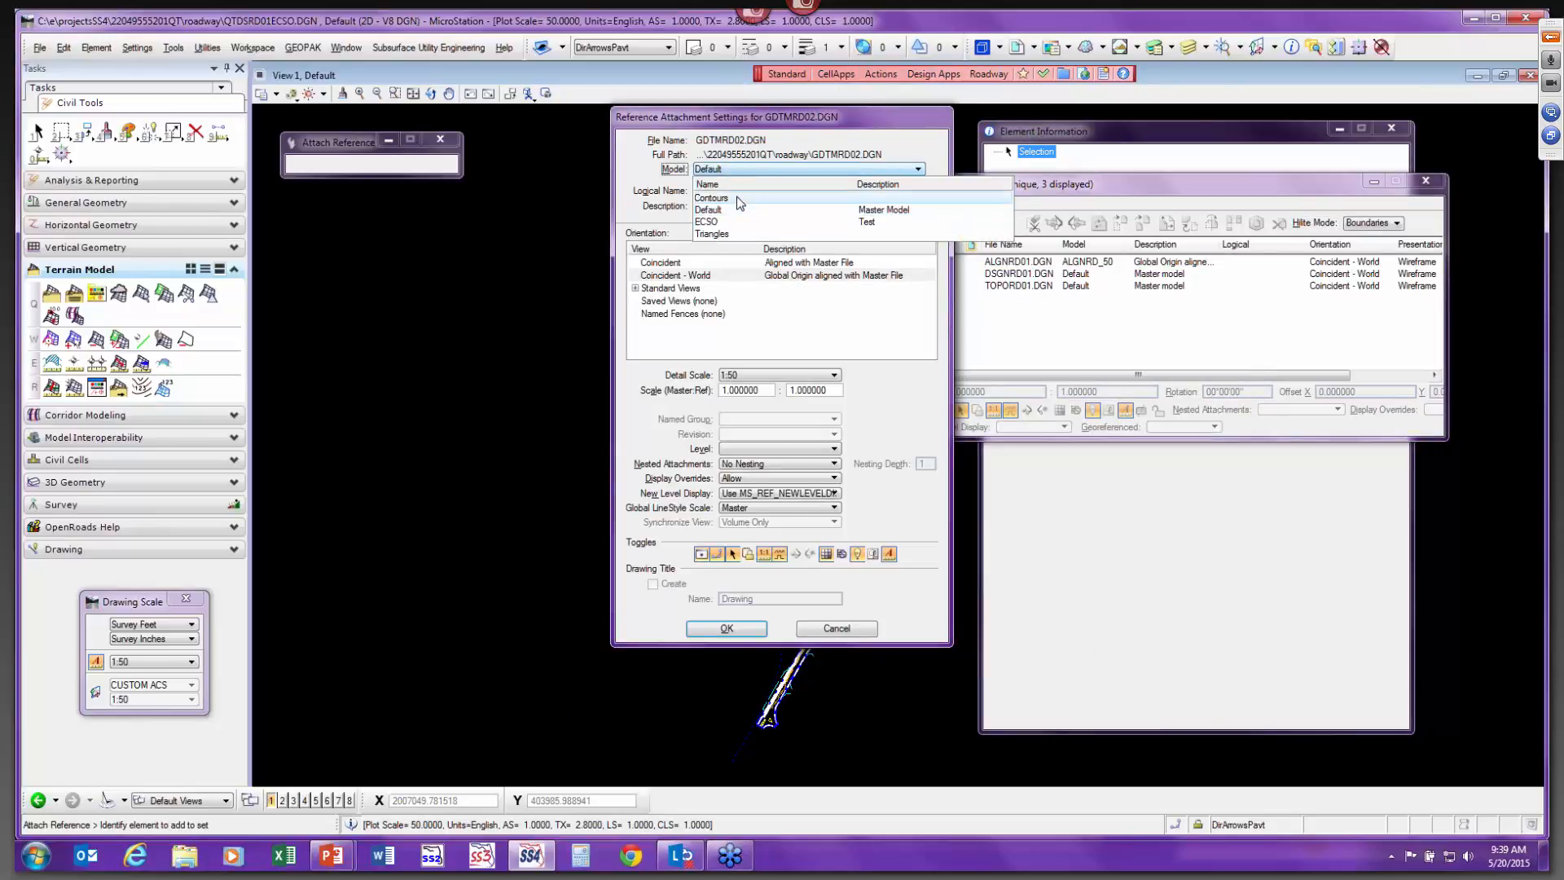
click(740, 199)
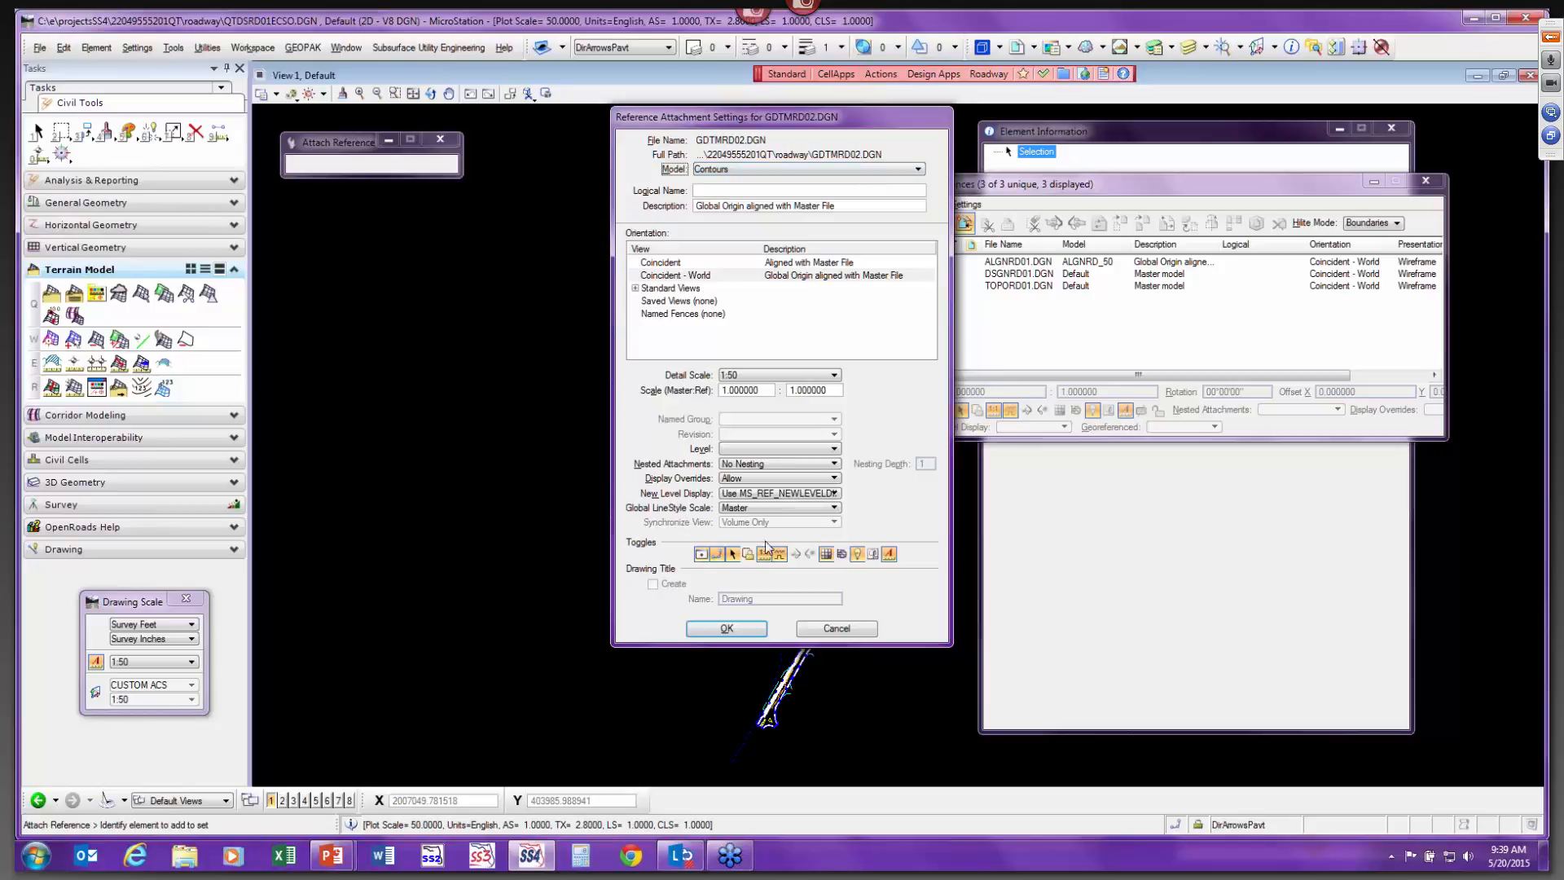
click(743, 631)
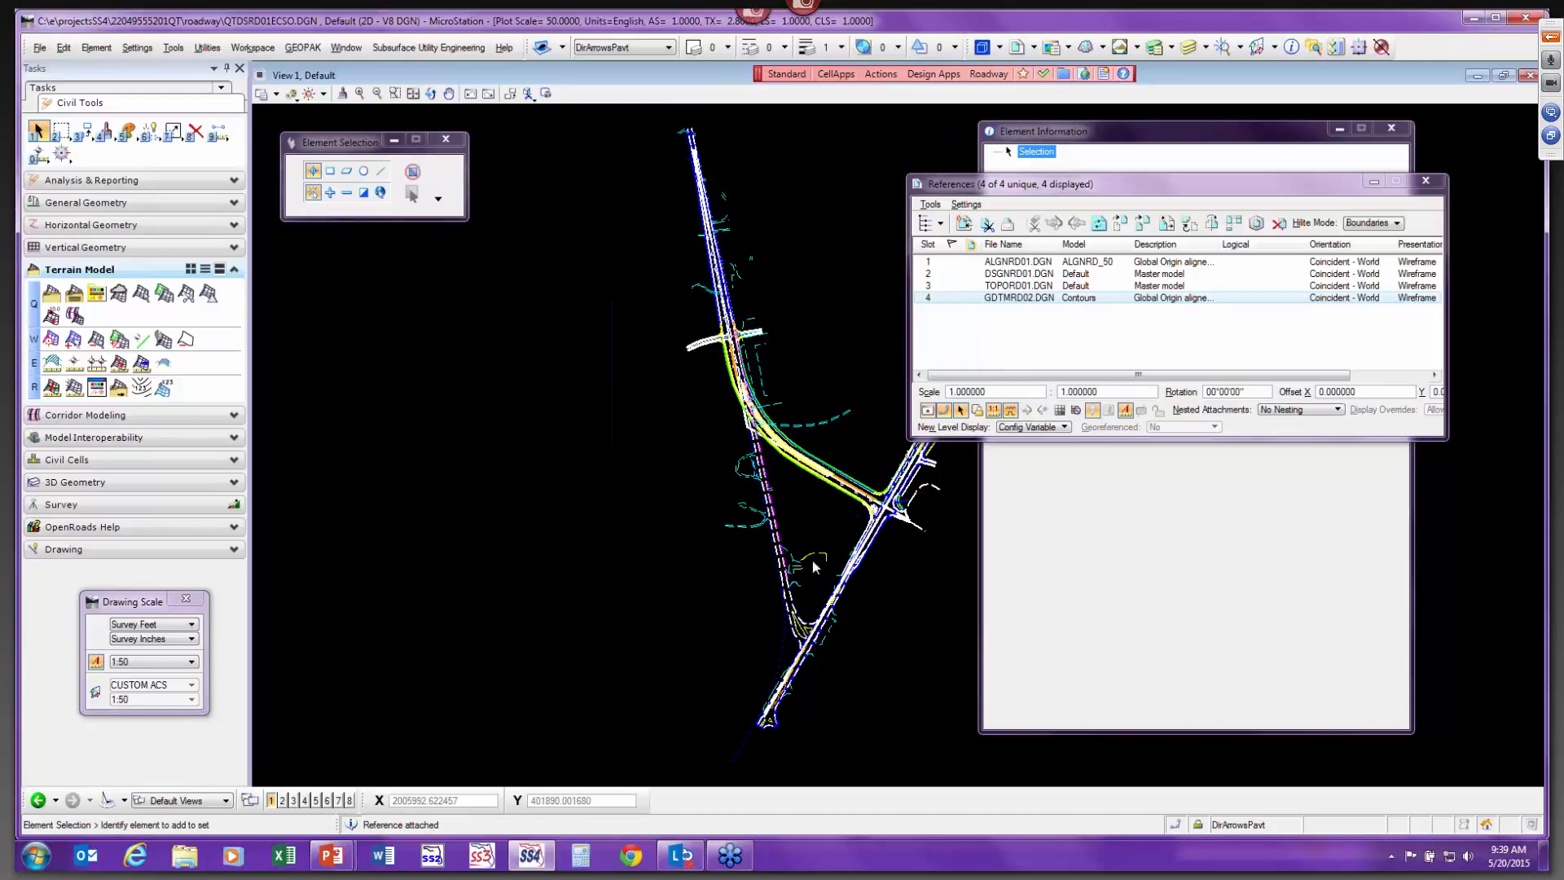
Set the new reference's nested attachments to Live Nesting.
click(1274, 410)
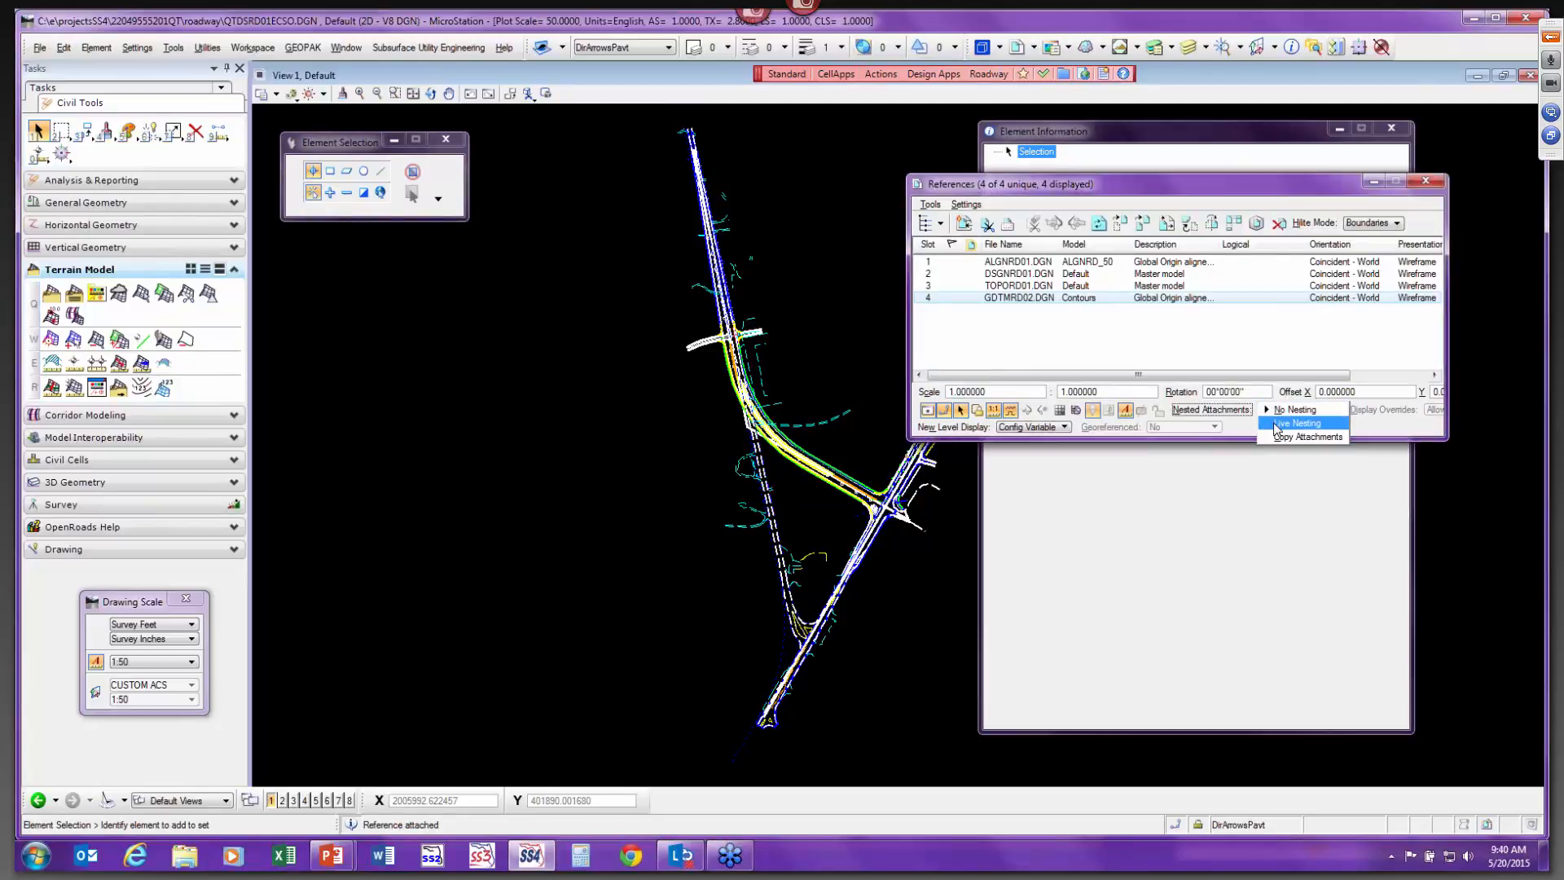
click(1276, 424)
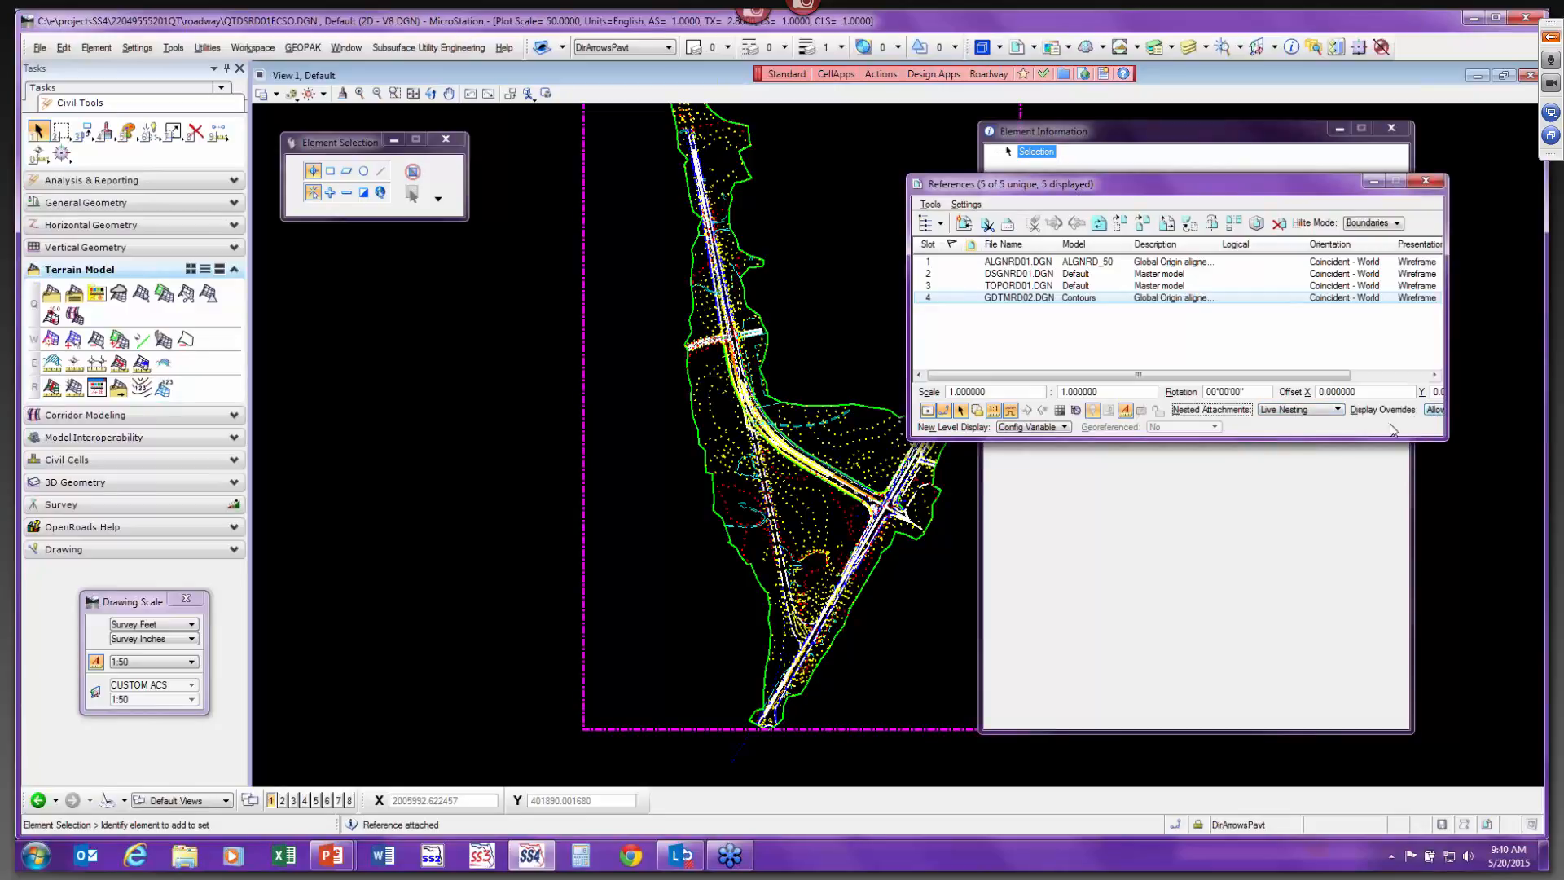
drag(1447, 383, 1548, 383)
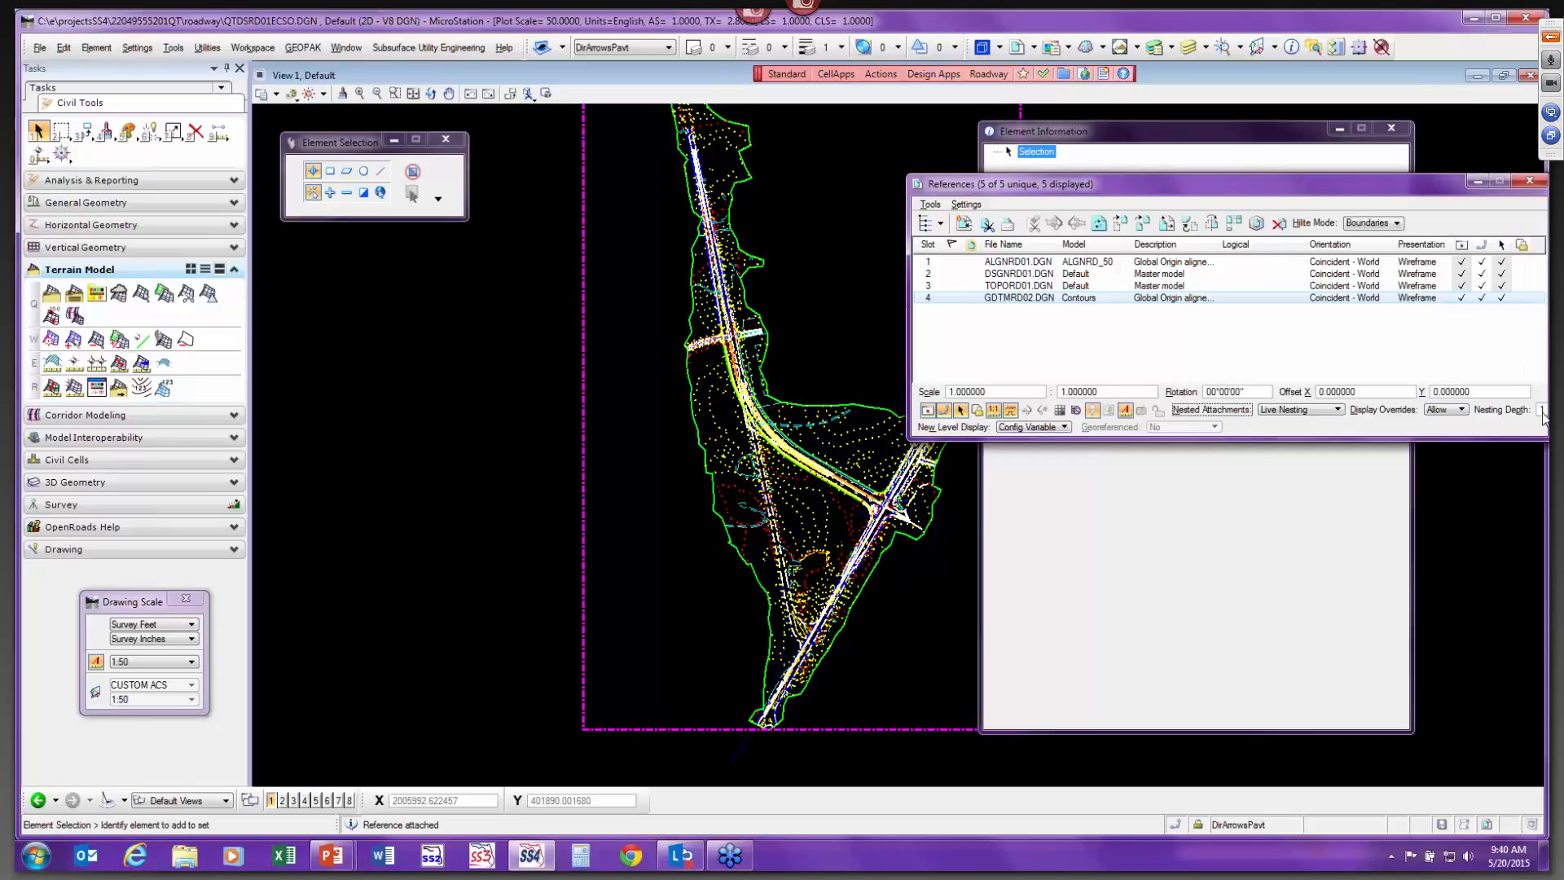
drag(1273, 178, 1151, 170)
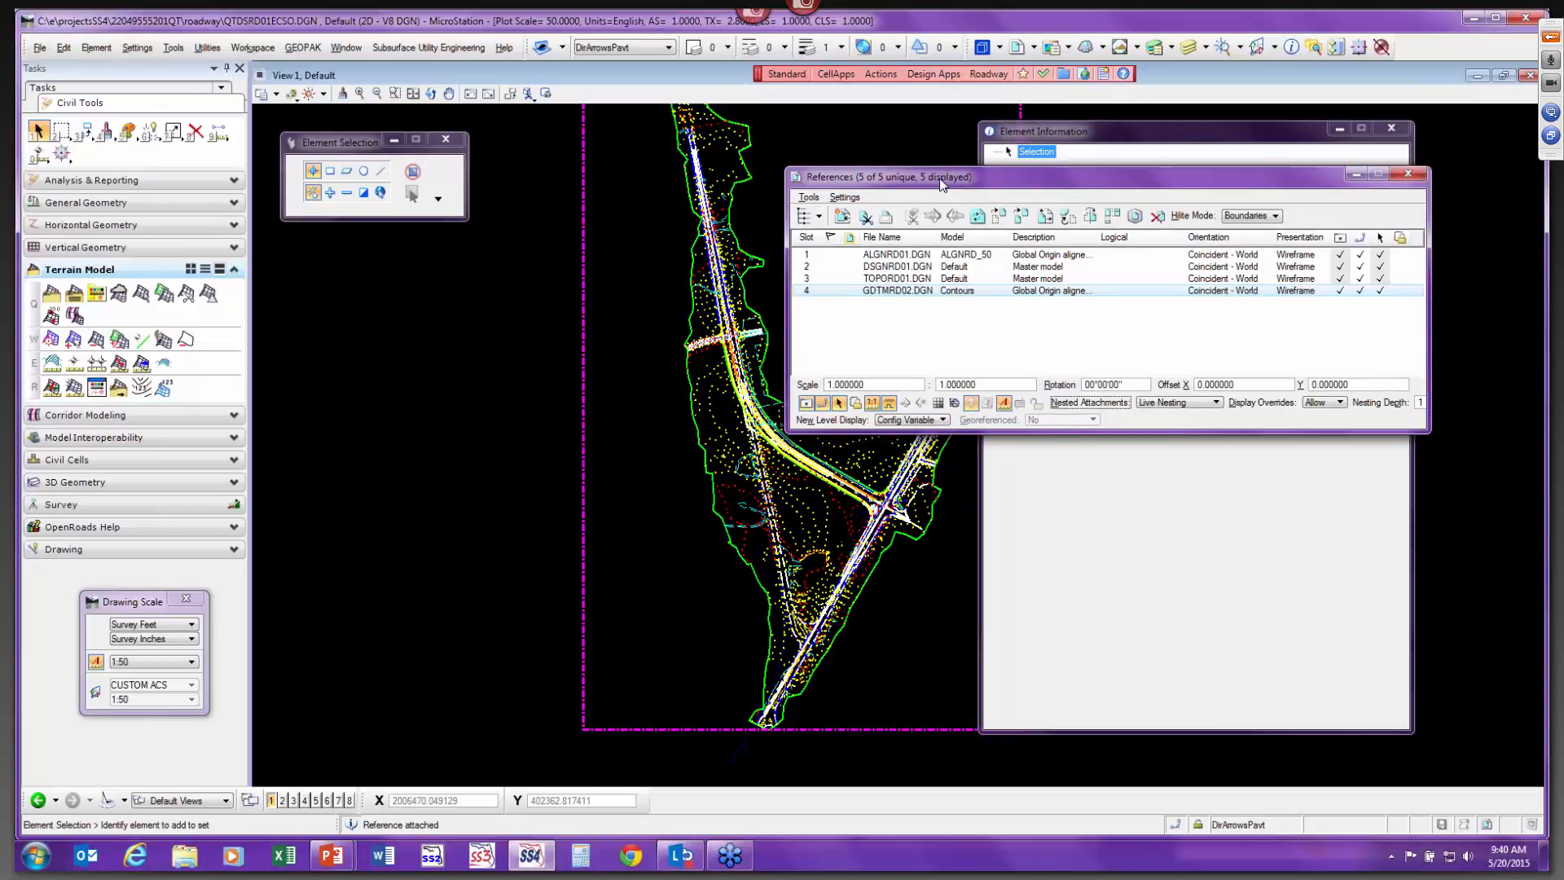
drag(943, 178, 1135, 558)
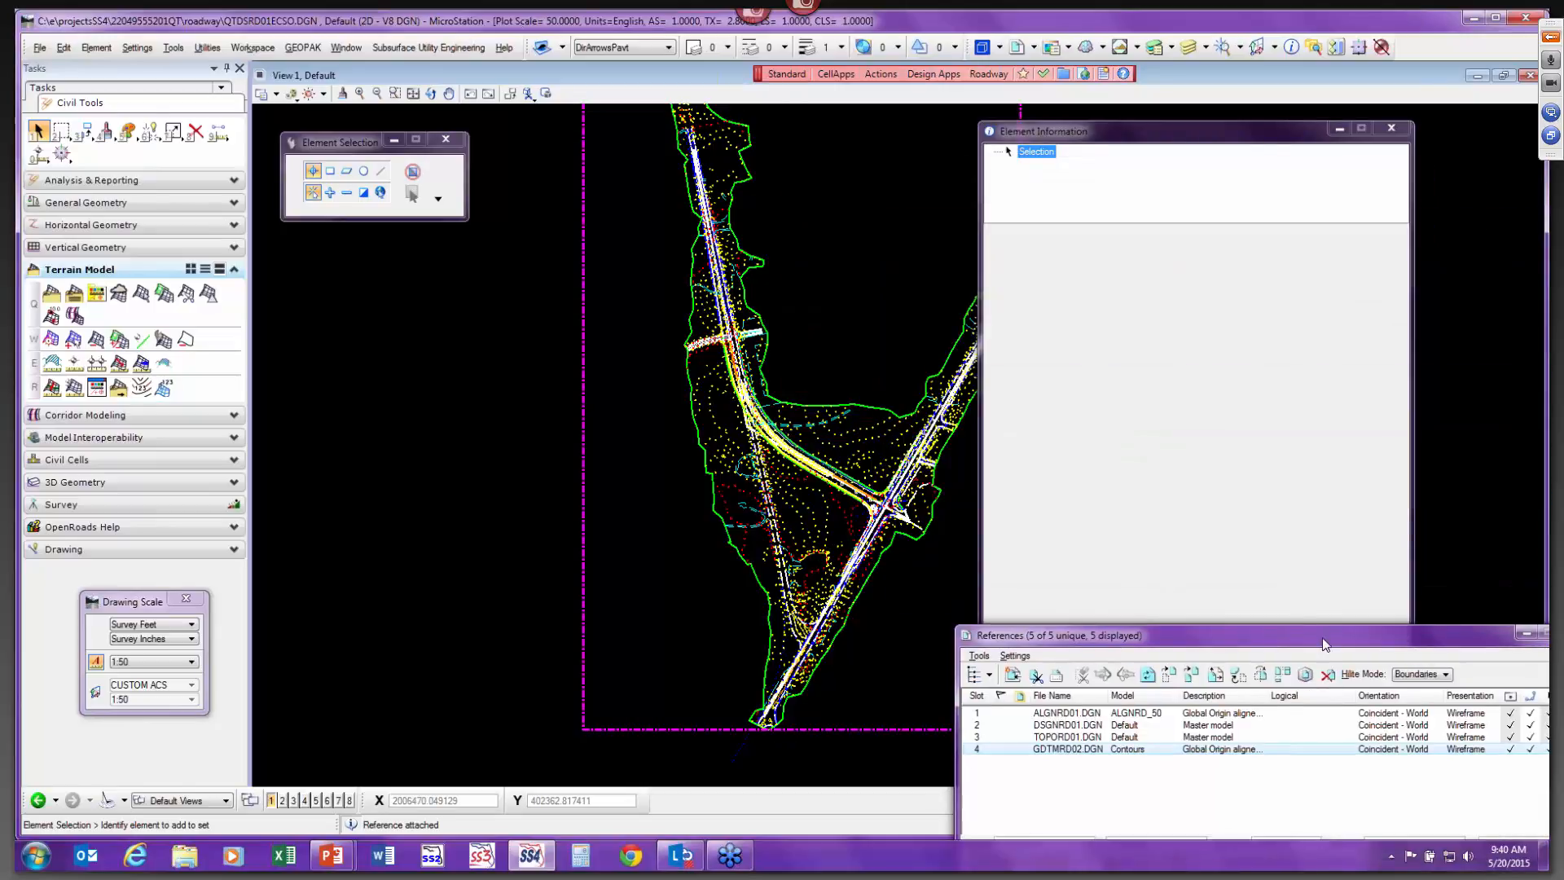
drag(1326, 644, 955, 100)
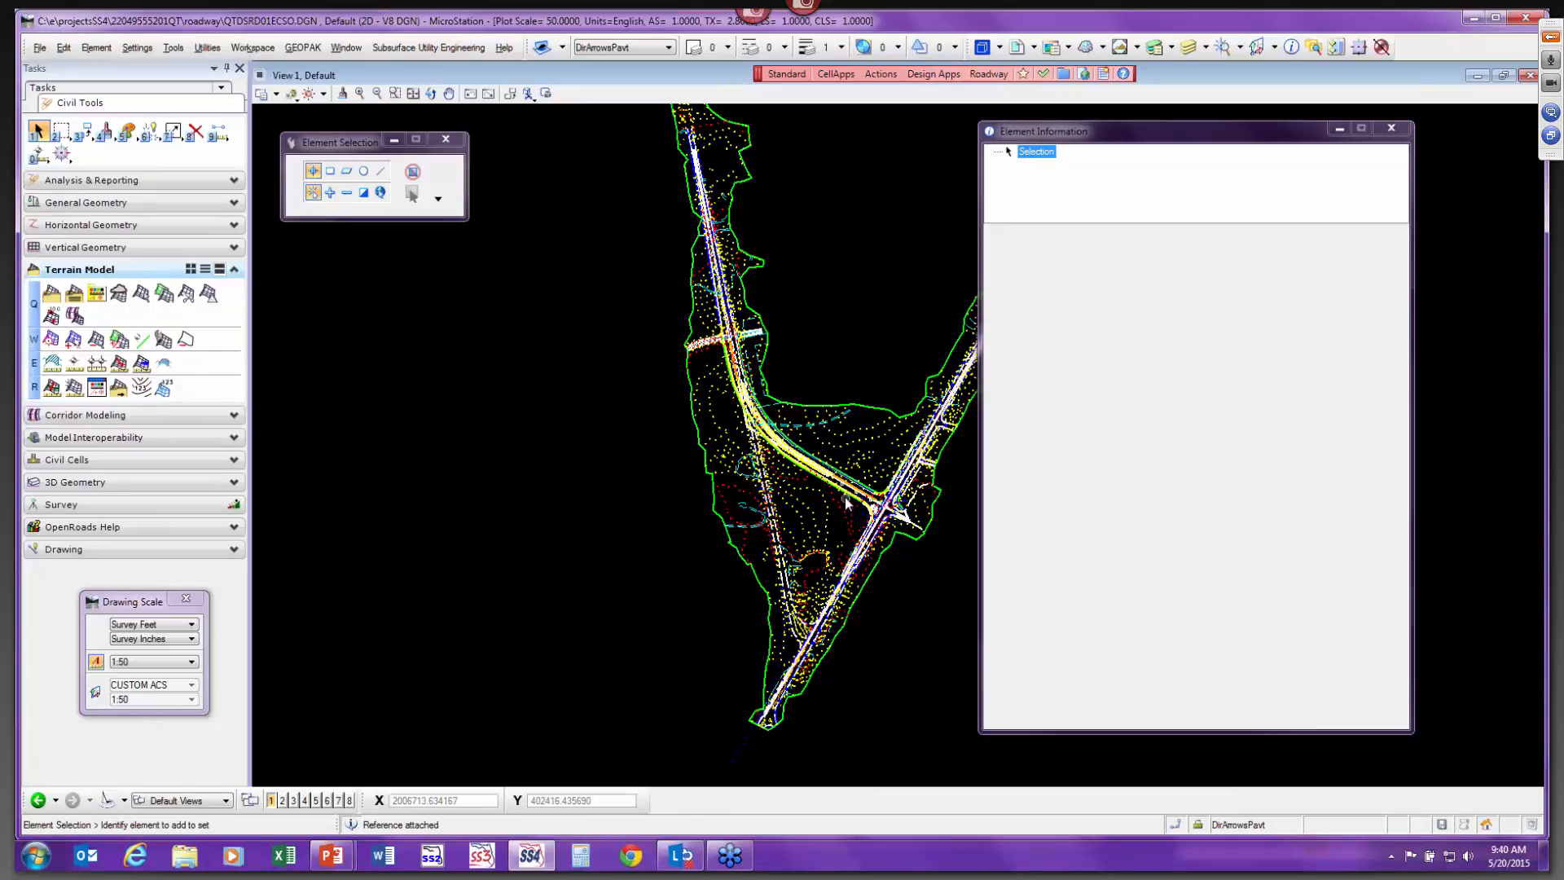
Select the referenced terrain model and set its Override Symbology to Yes.
scroll(844, 485, up, 5)
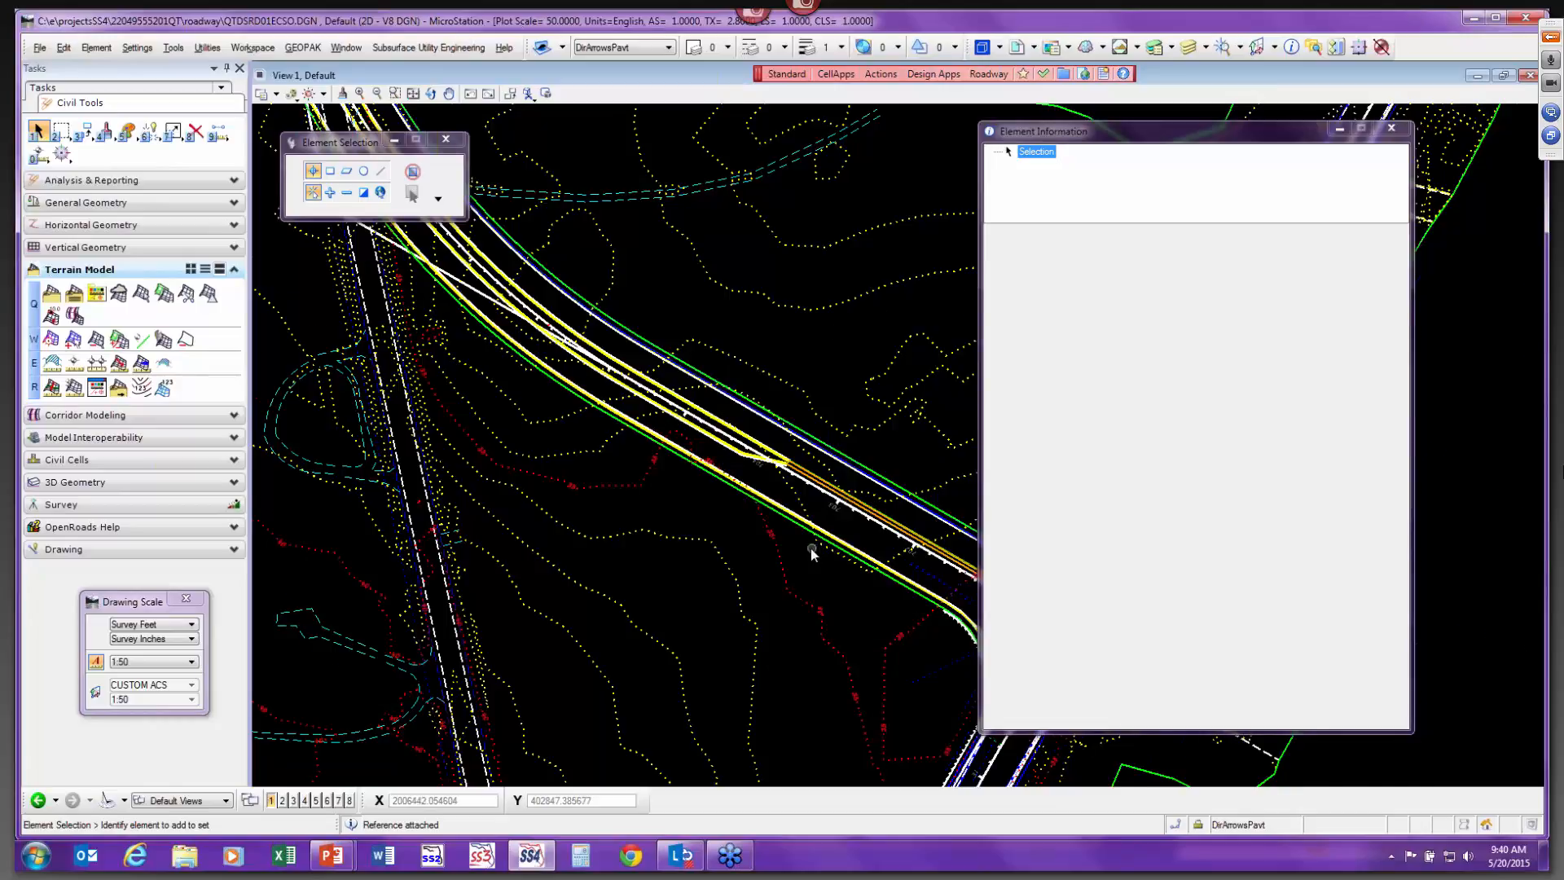
scroll(811, 549, up, 1)
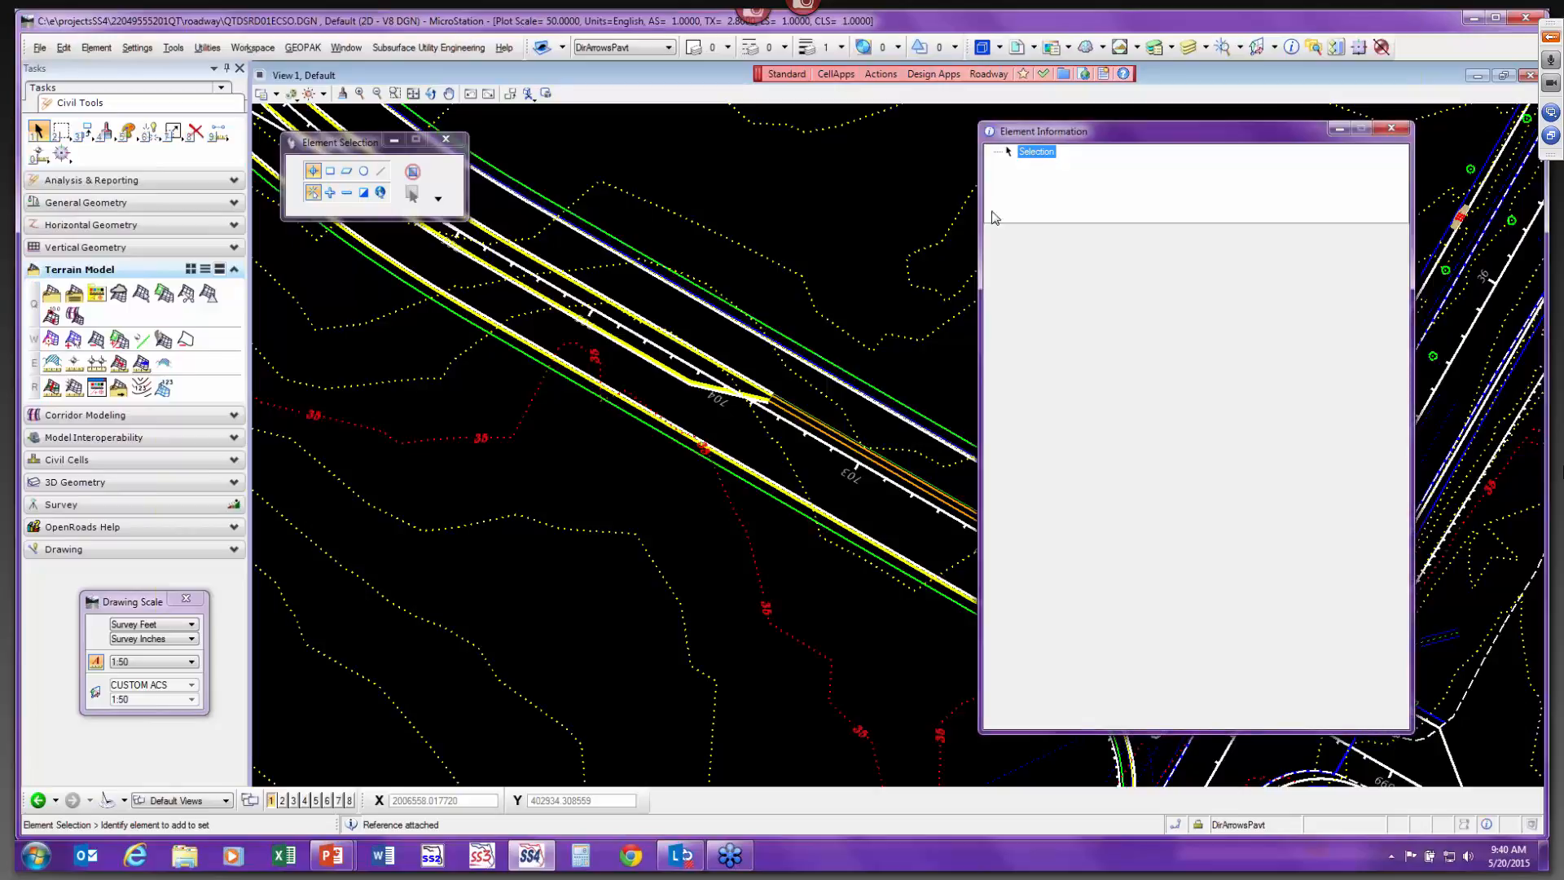
scroll(803, 308, down, 3)
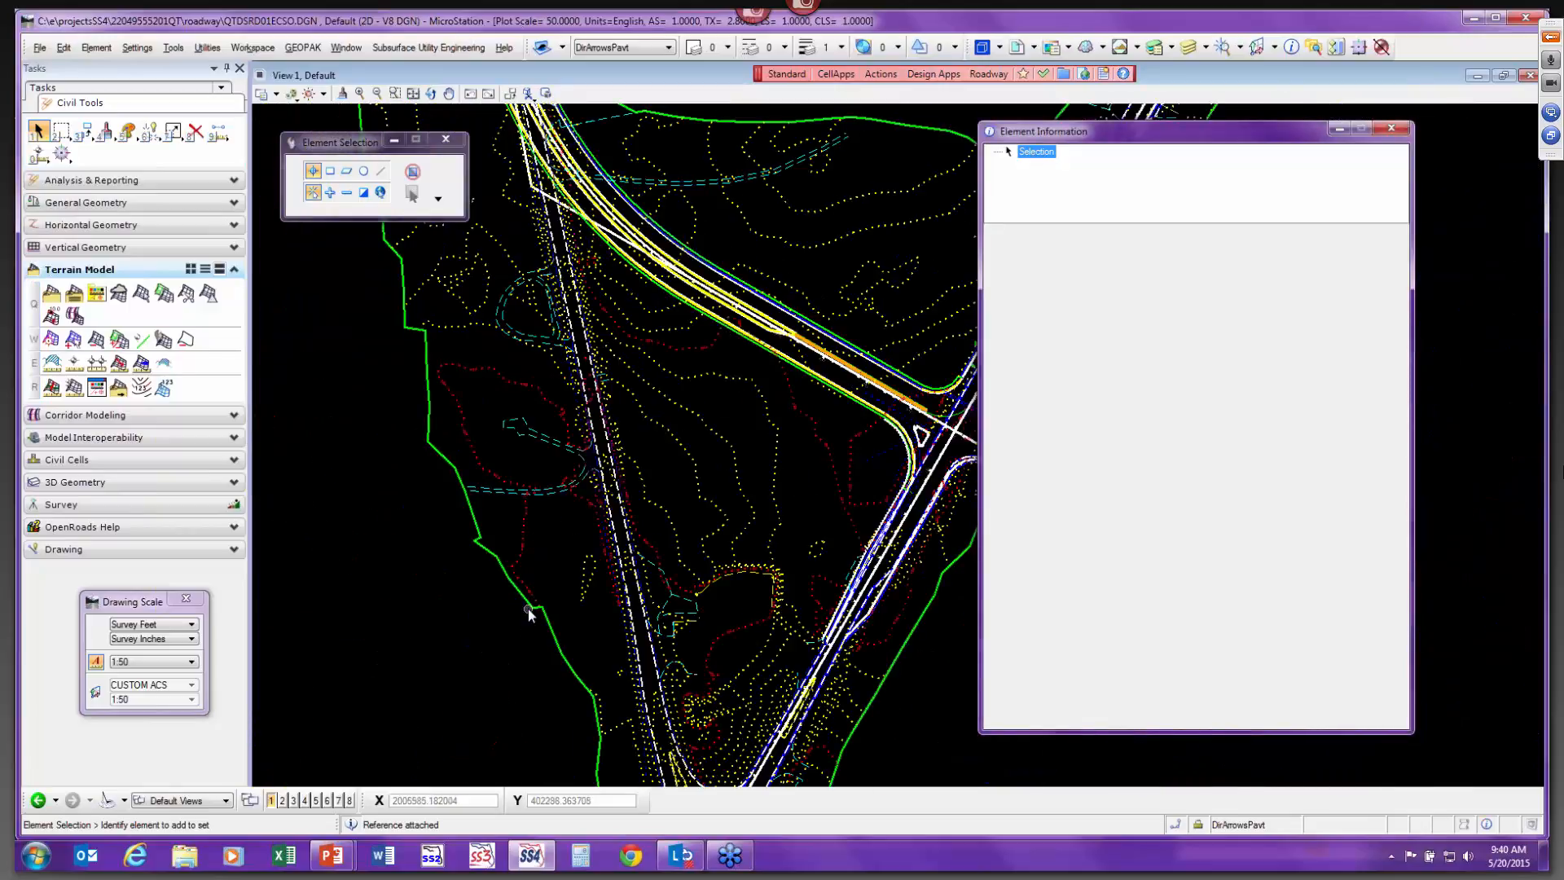
click(598, 554)
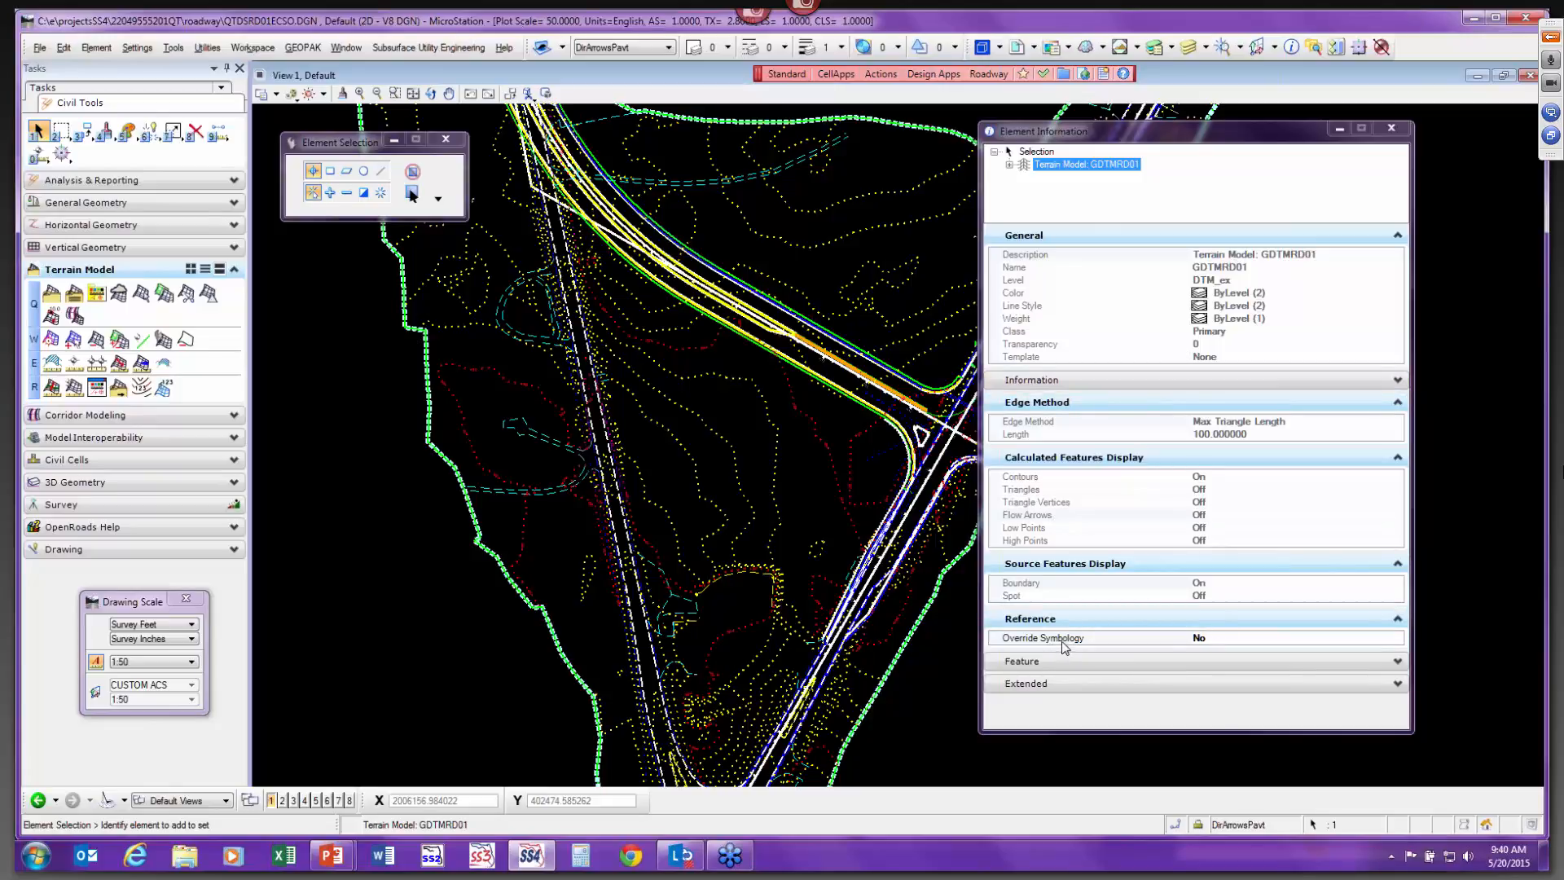
click(1224, 641)
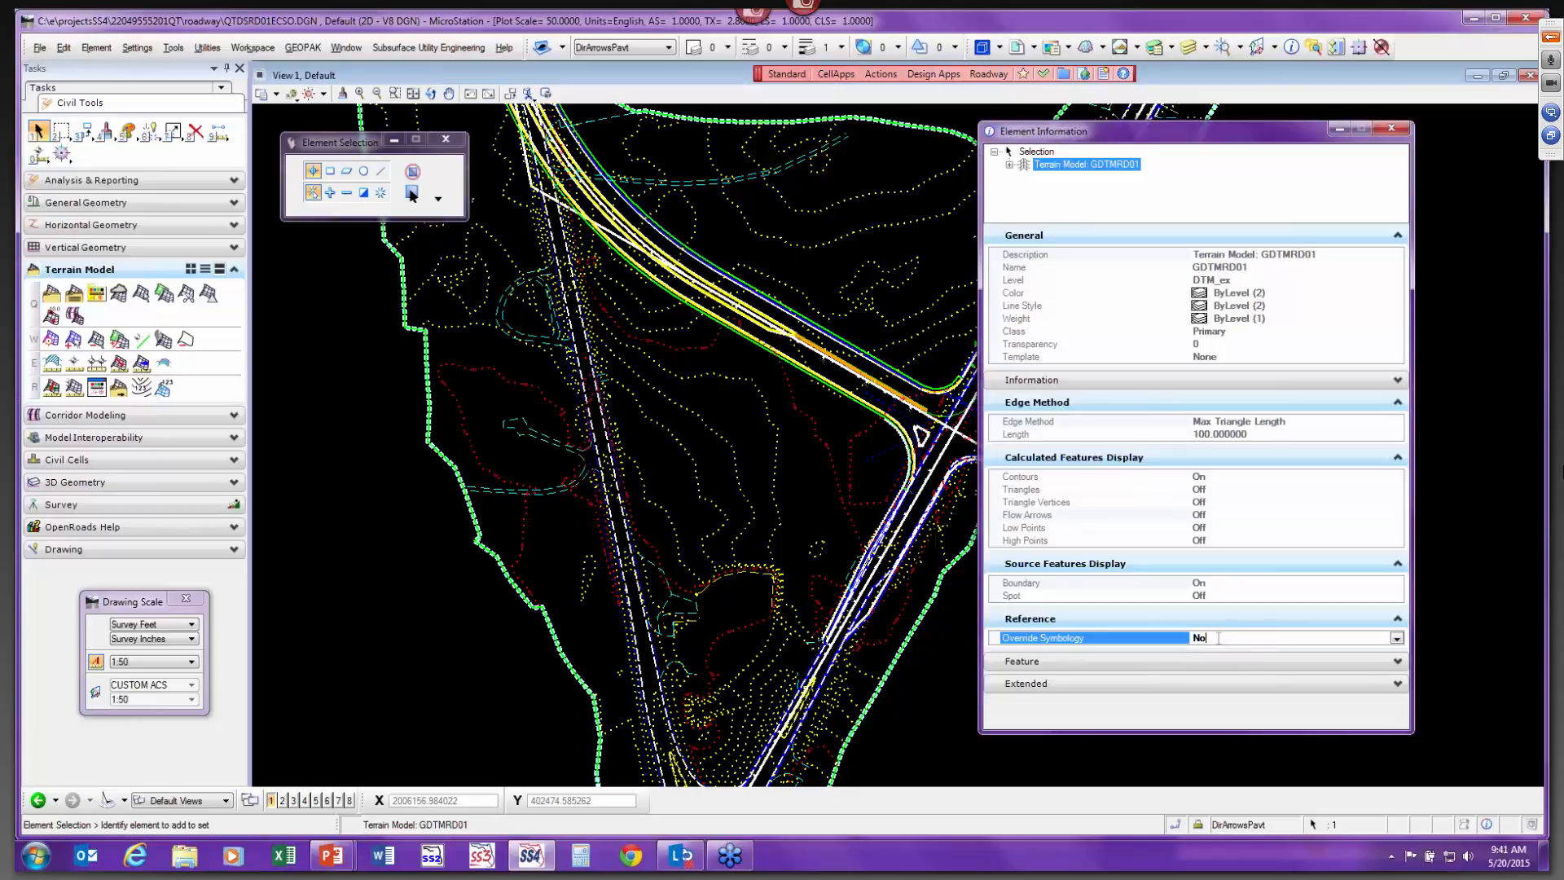
double_click(1220, 638)
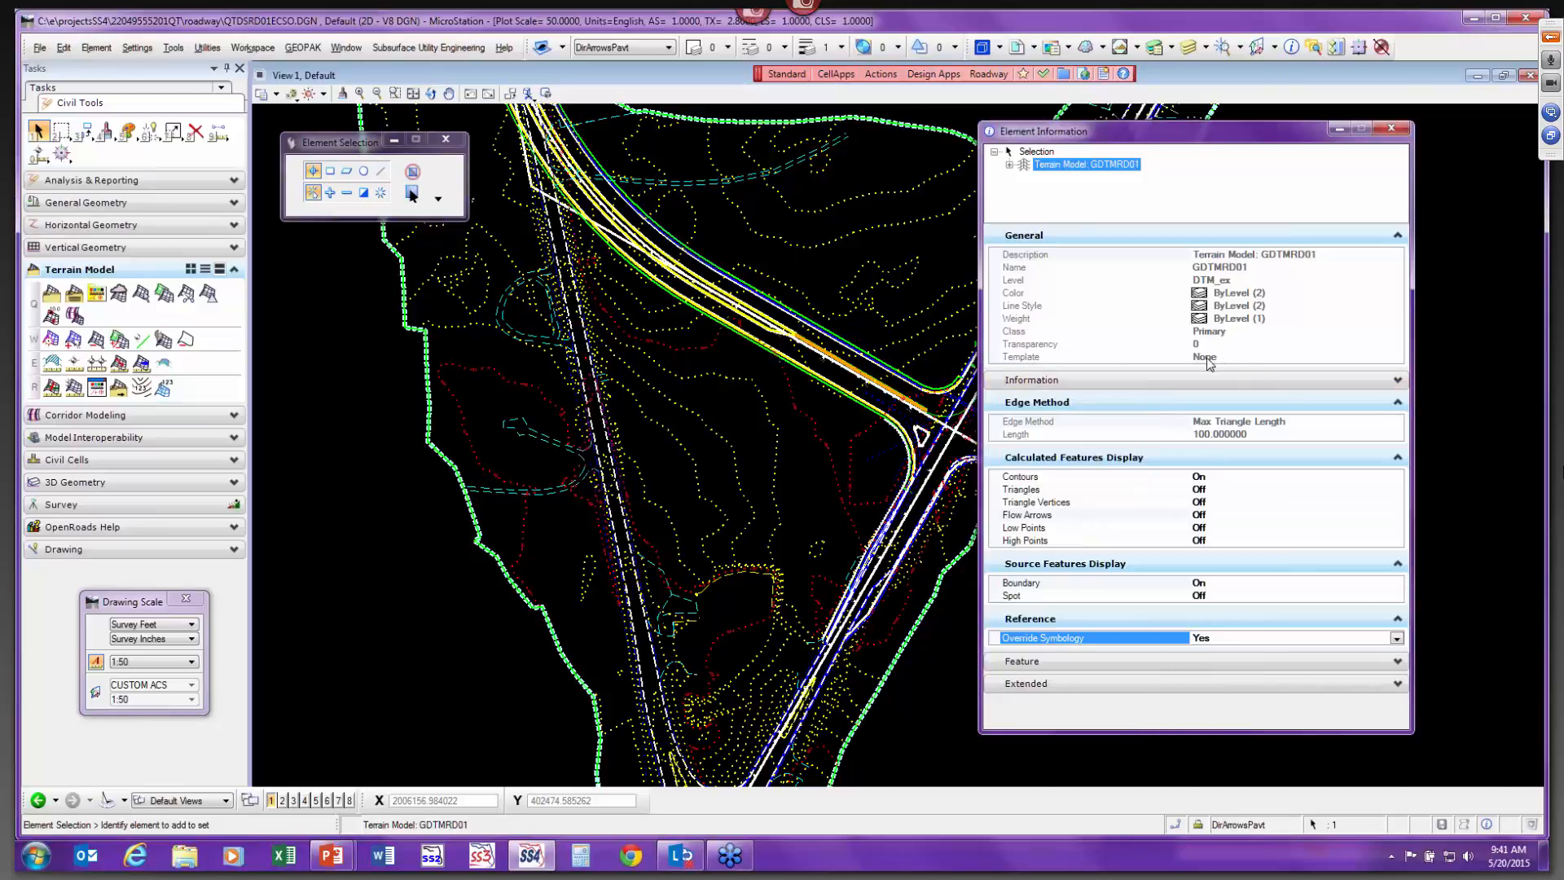
click(925, 707)
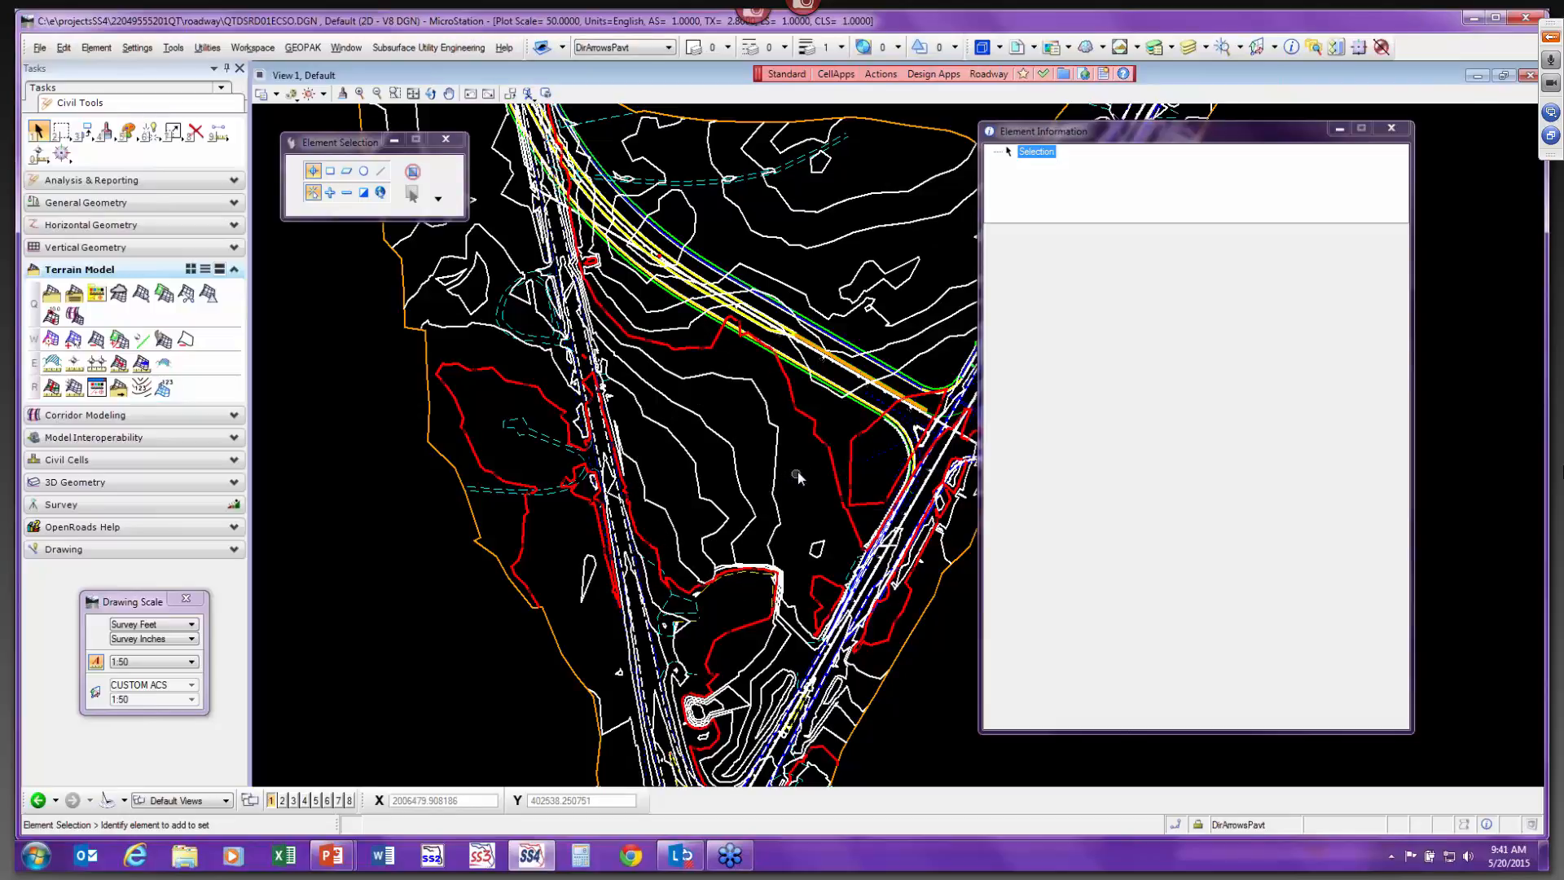
Reselect the terrain model and apply the TerrainModels\Existing template to it.
click(939, 674)
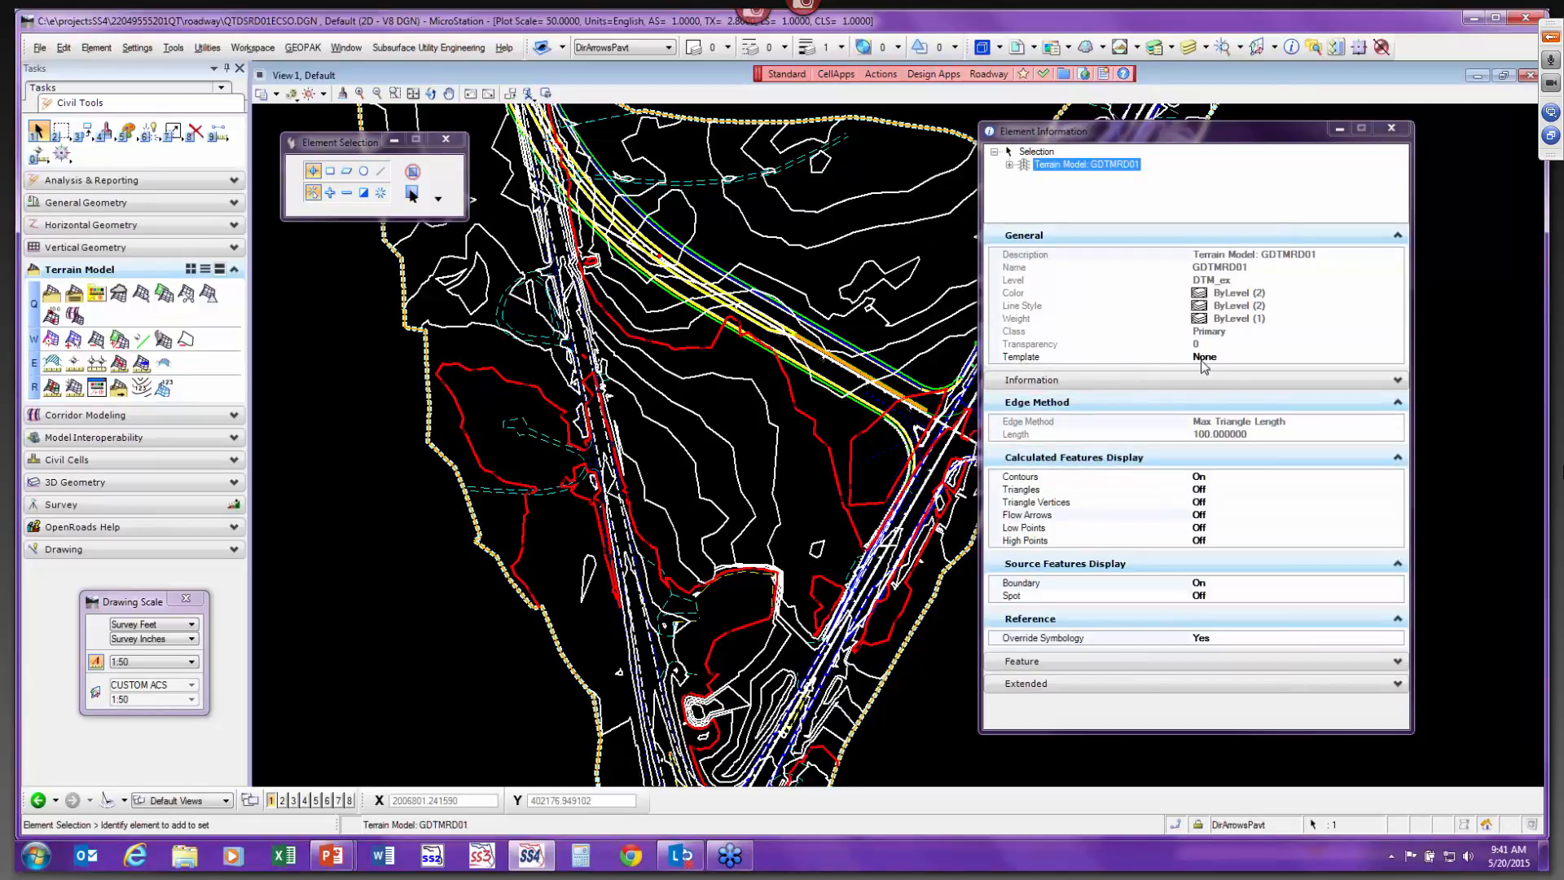
click(1255, 362)
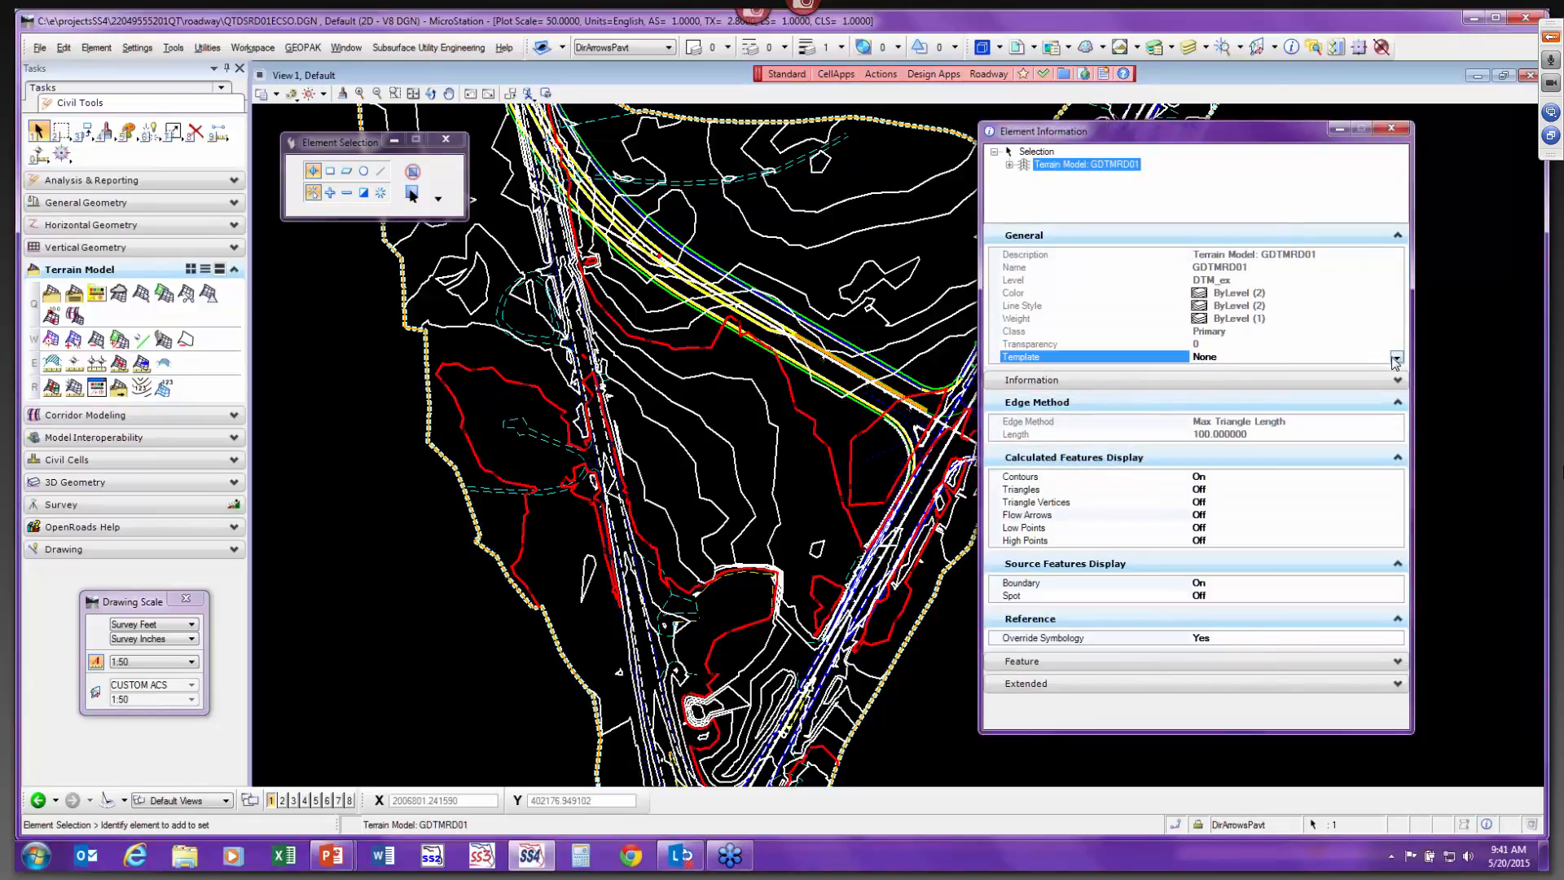
click(1396, 358)
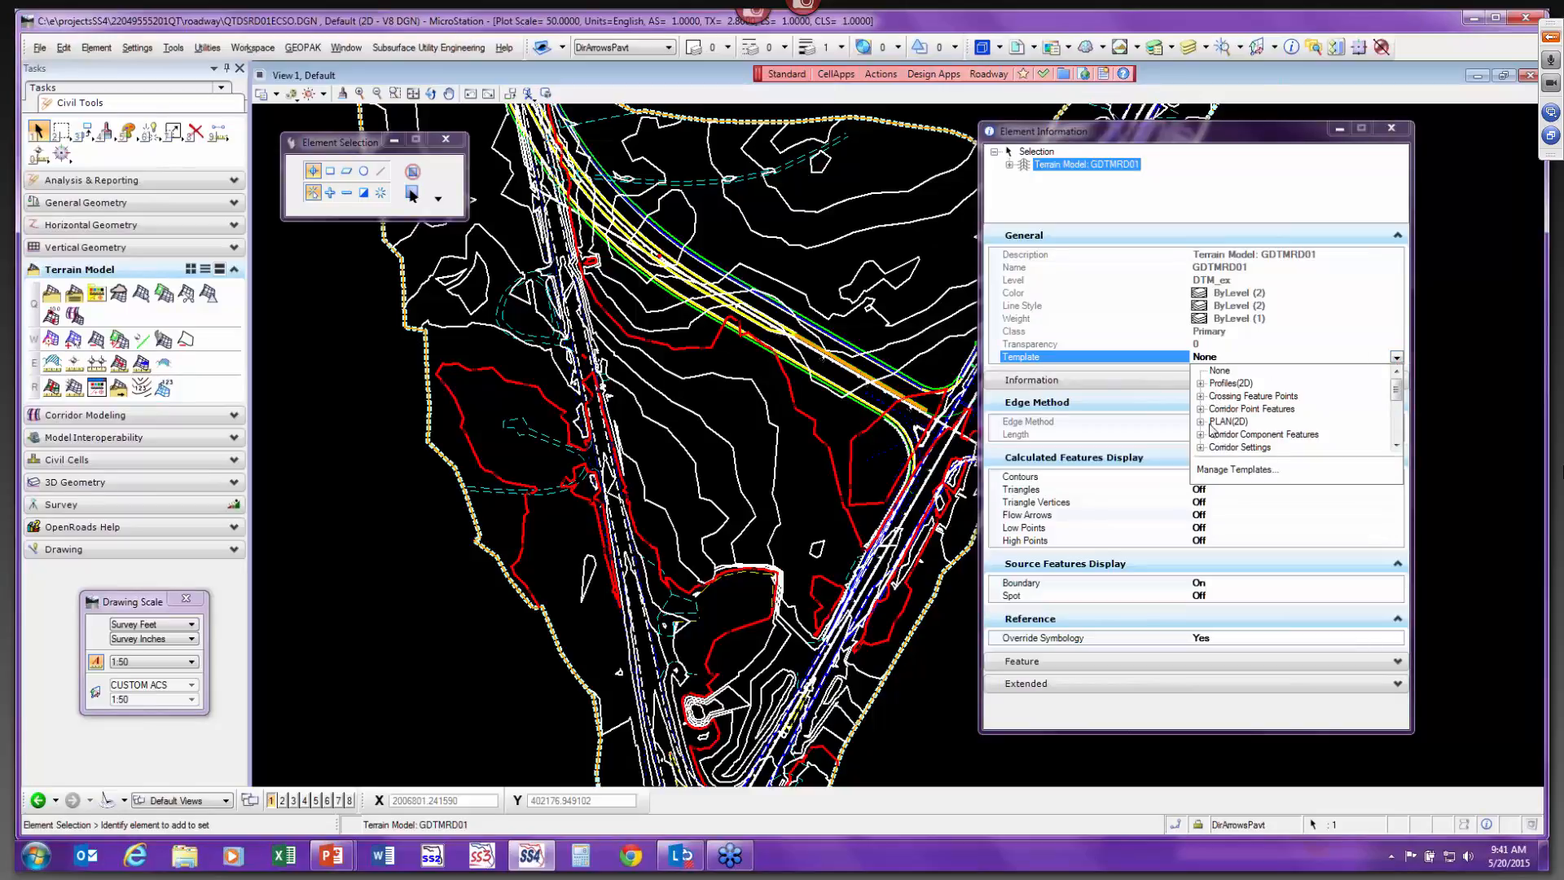
drag(1397, 398, 1399, 419)
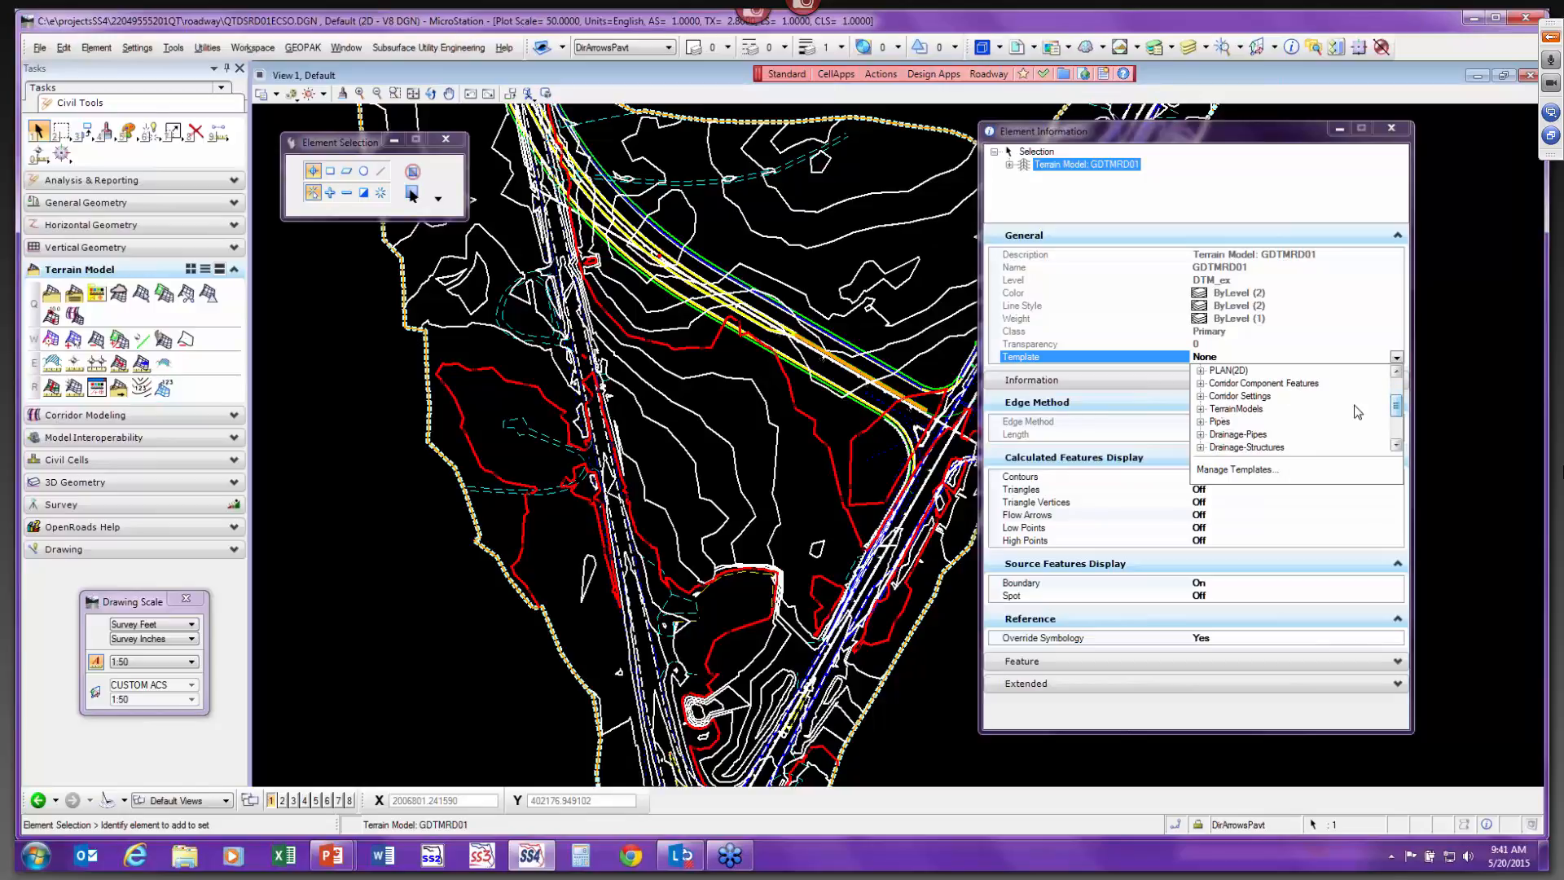
click(1201, 409)
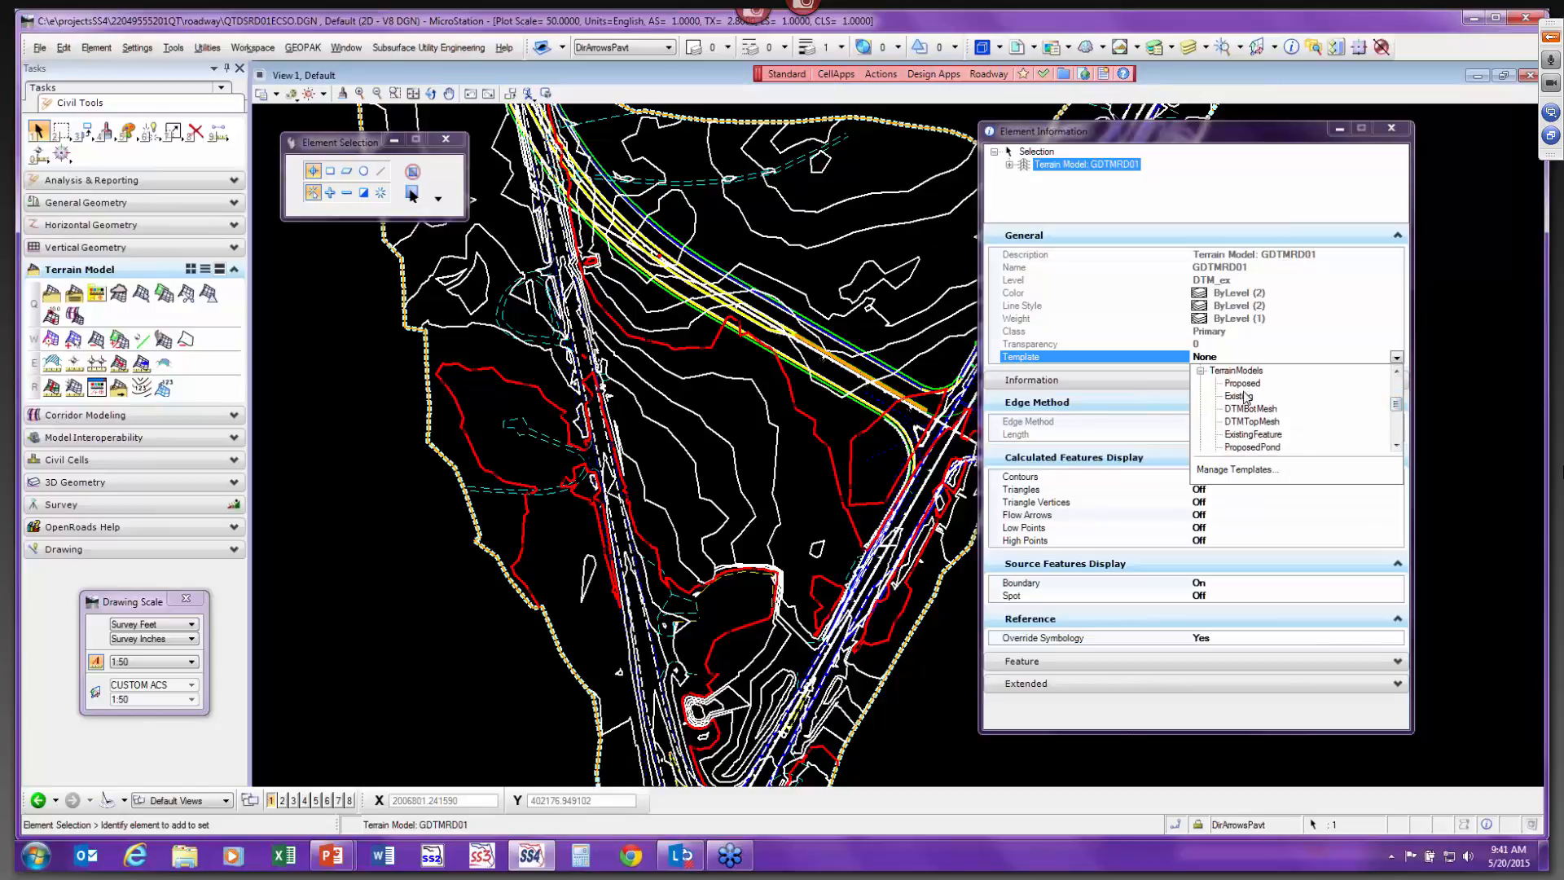
drag(1398, 408, 1400, 412)
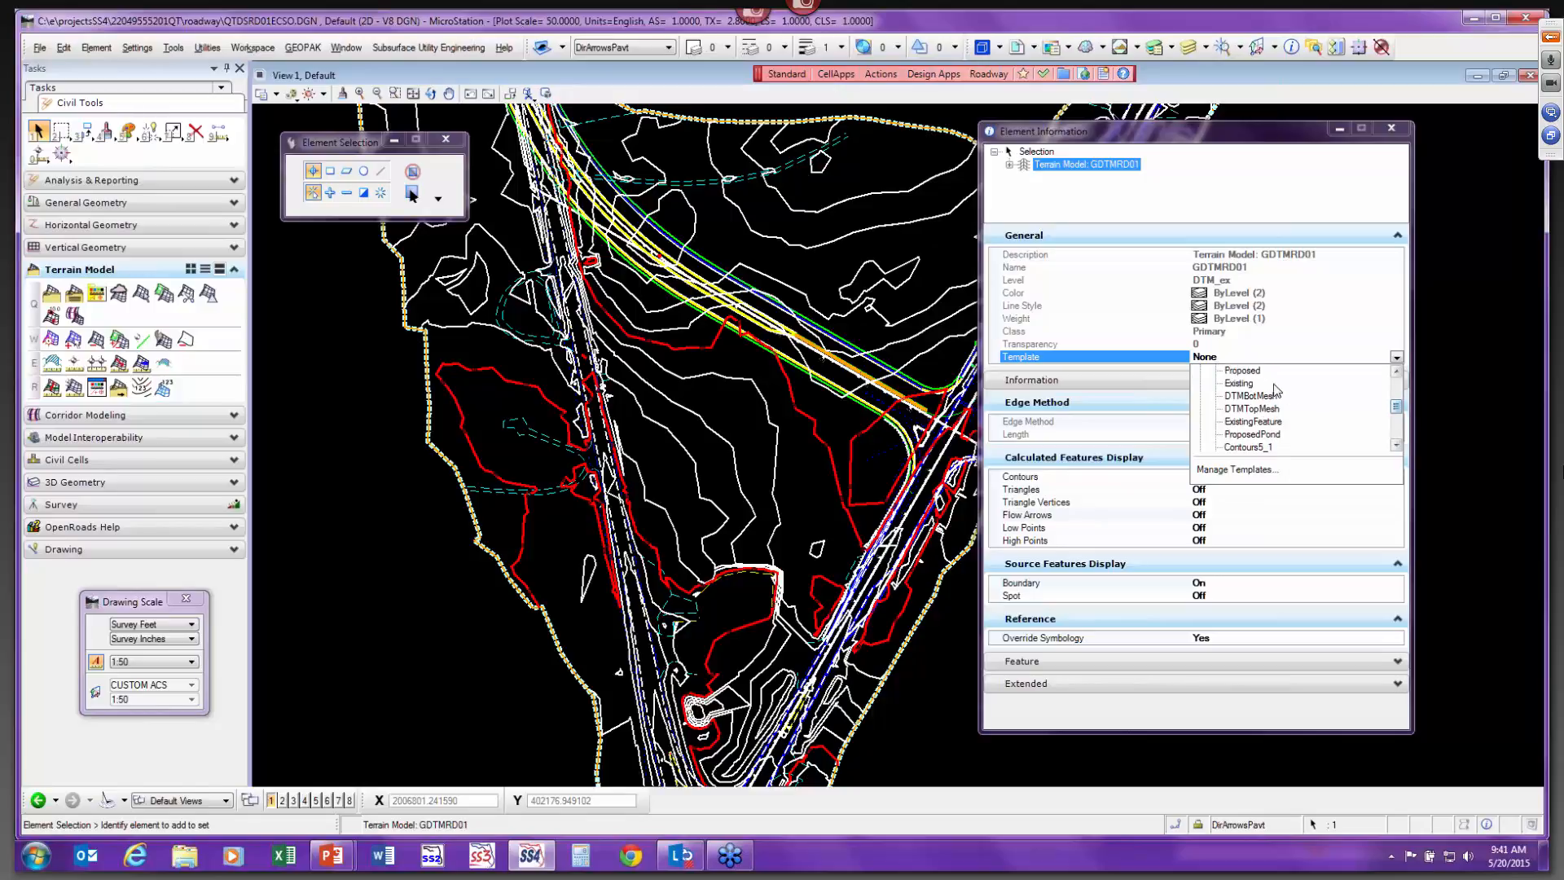
scroll(1242, 382, up, 1)
click(1236, 379)
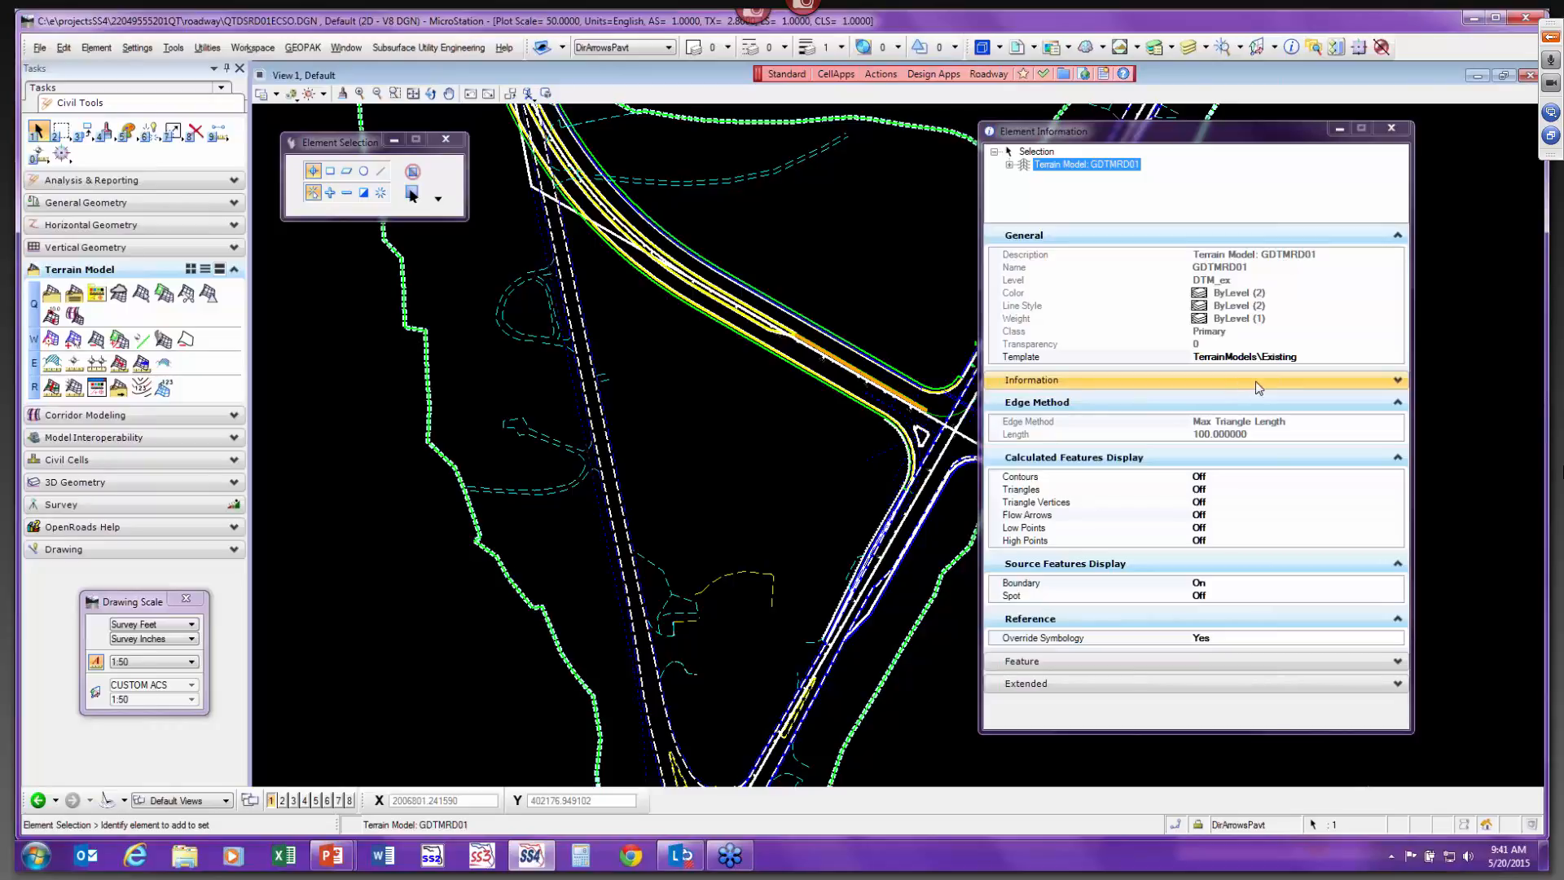
Switch the terrain model's template to TerrainModels\Proposed.
click(1393, 358)
click(1397, 358)
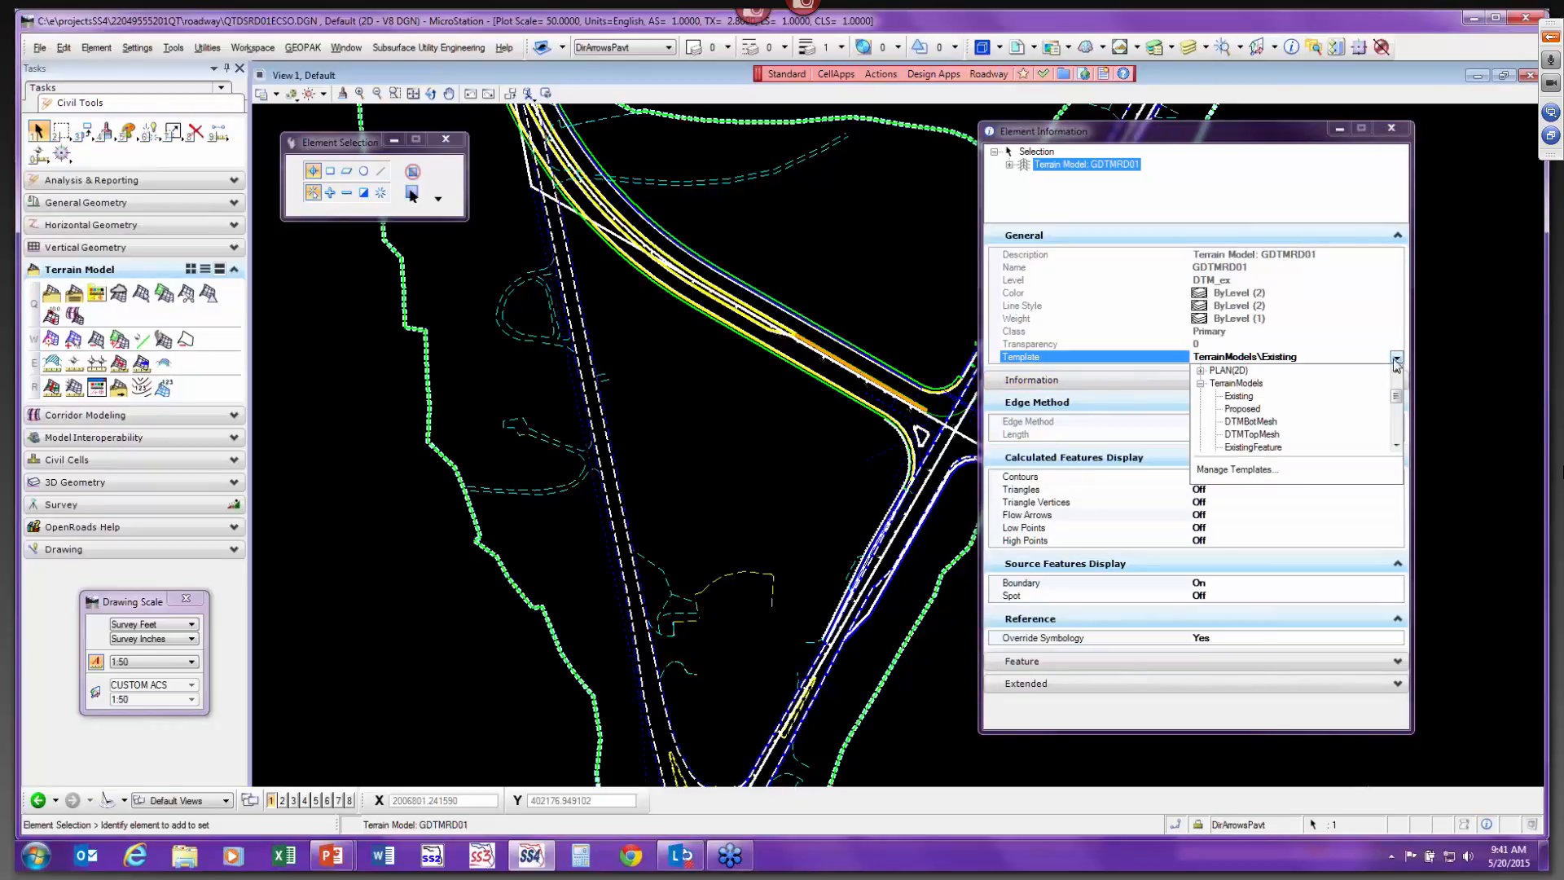
click(1236, 409)
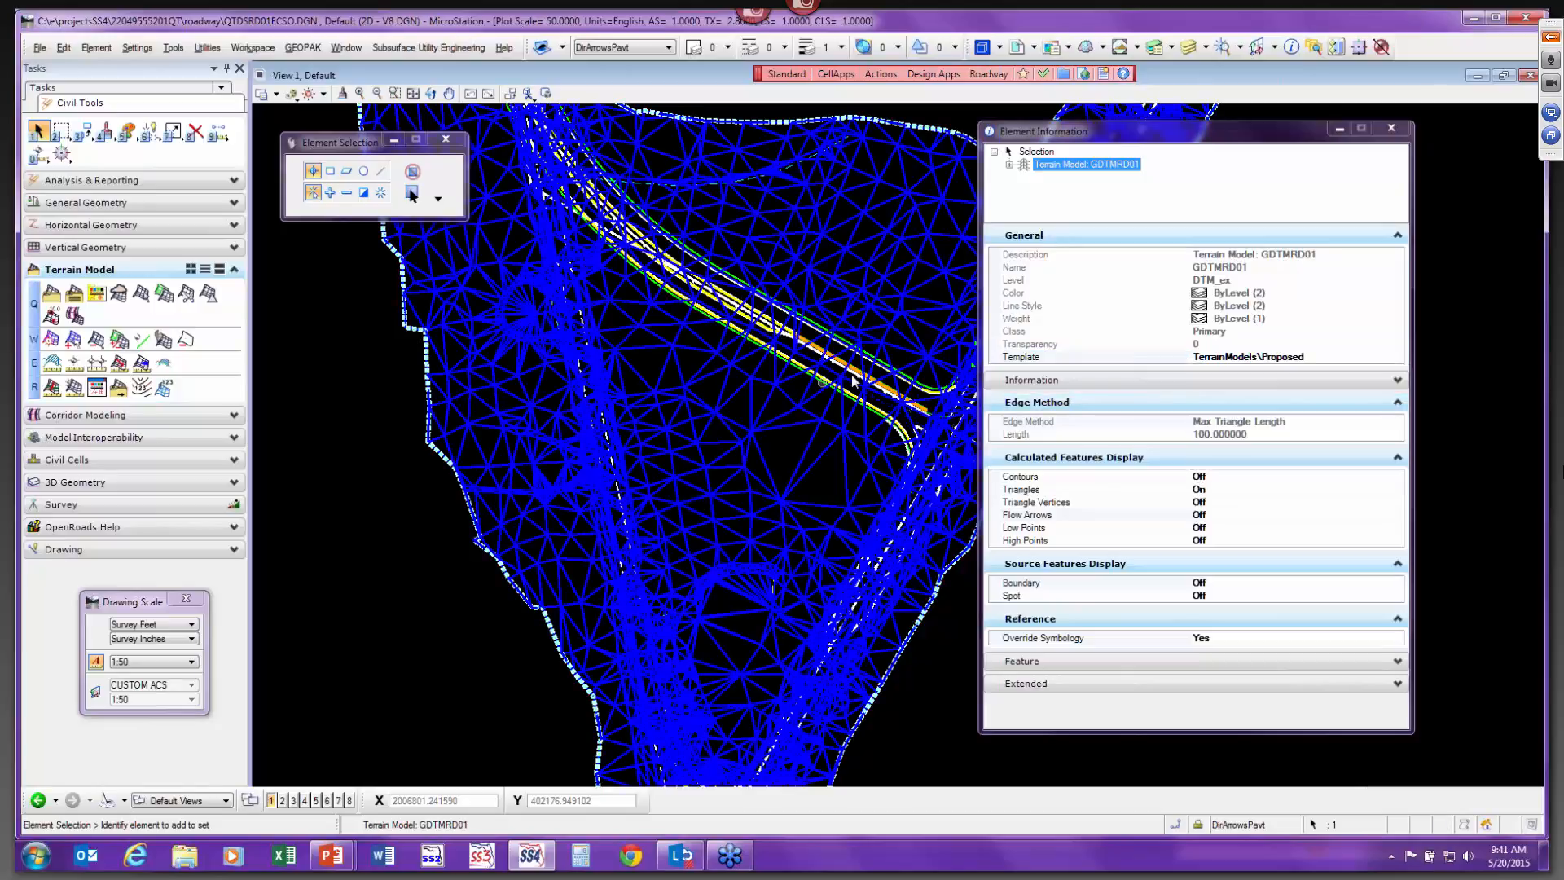
Switch the terrain model's template to TerrainModels\Contours5_1.
click(1399, 361)
click(1397, 358)
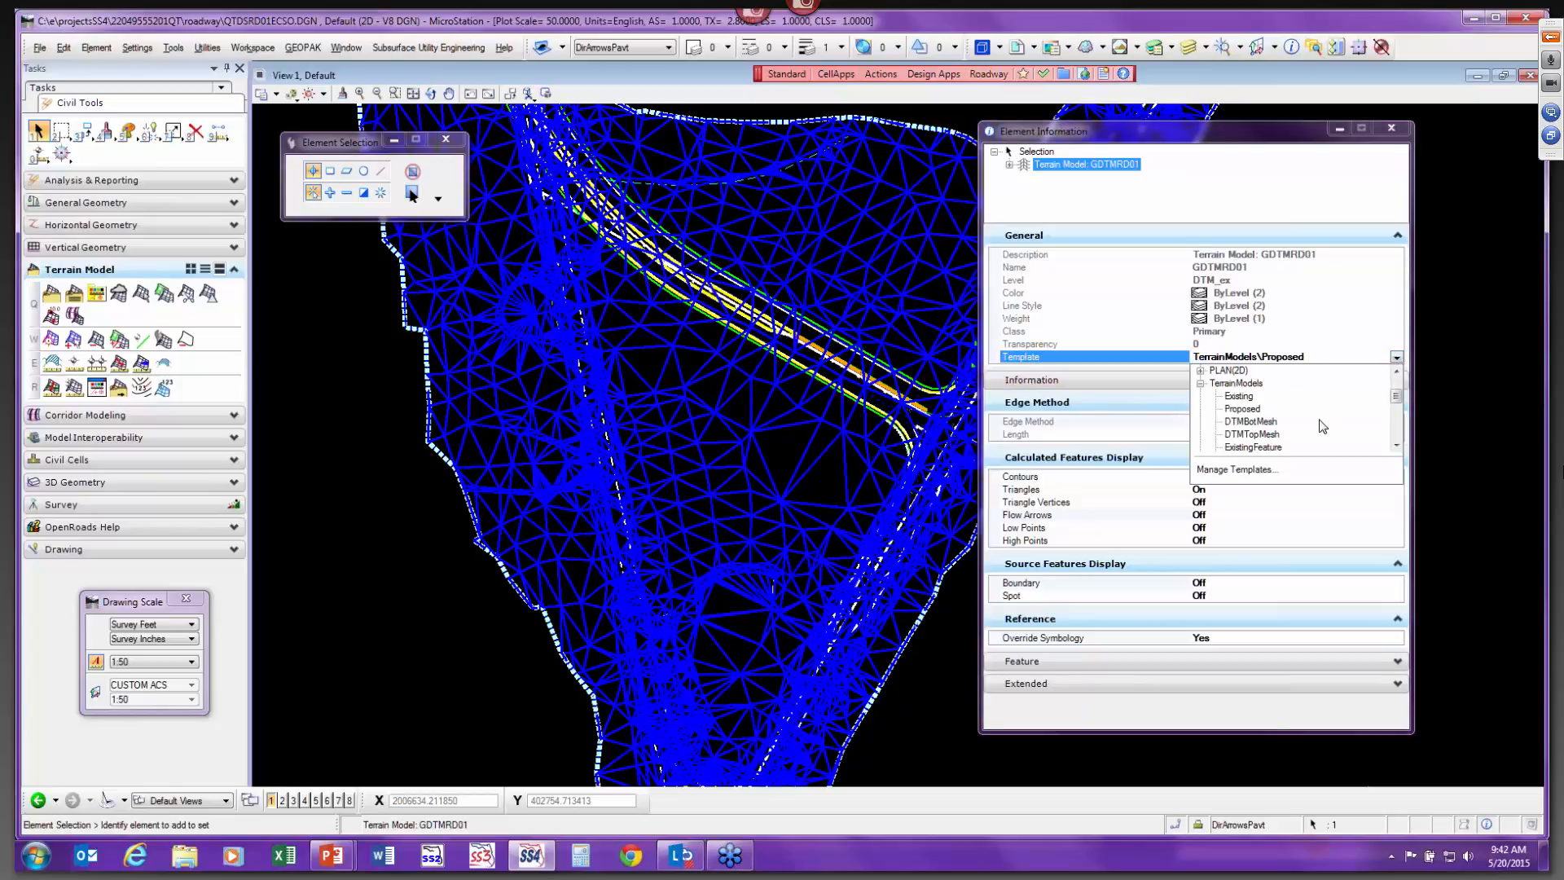
drag(1397, 396, 1398, 409)
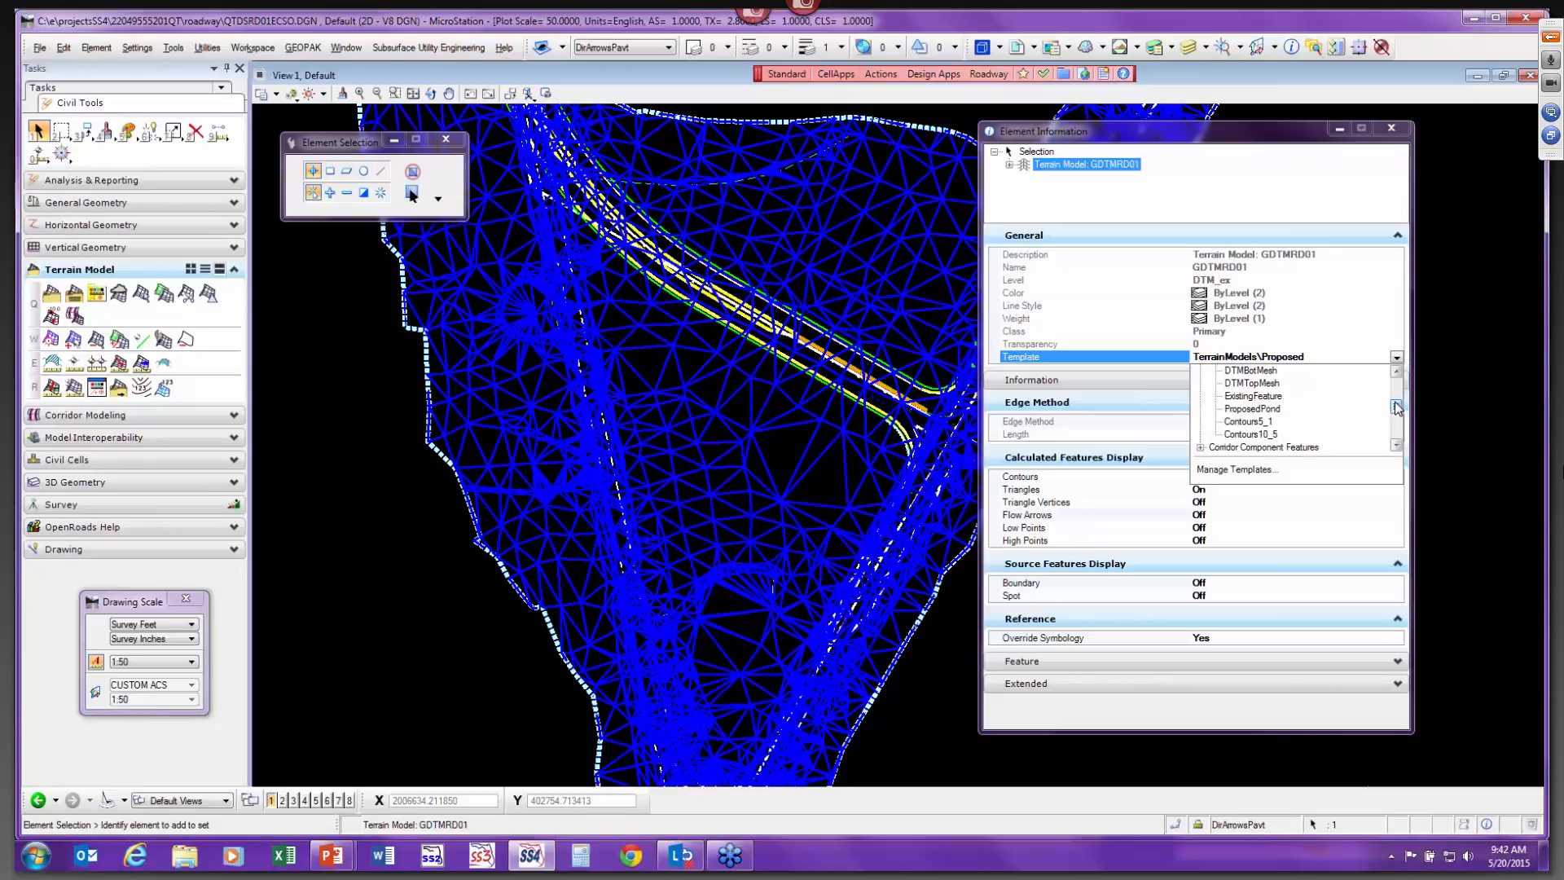
click(1244, 422)
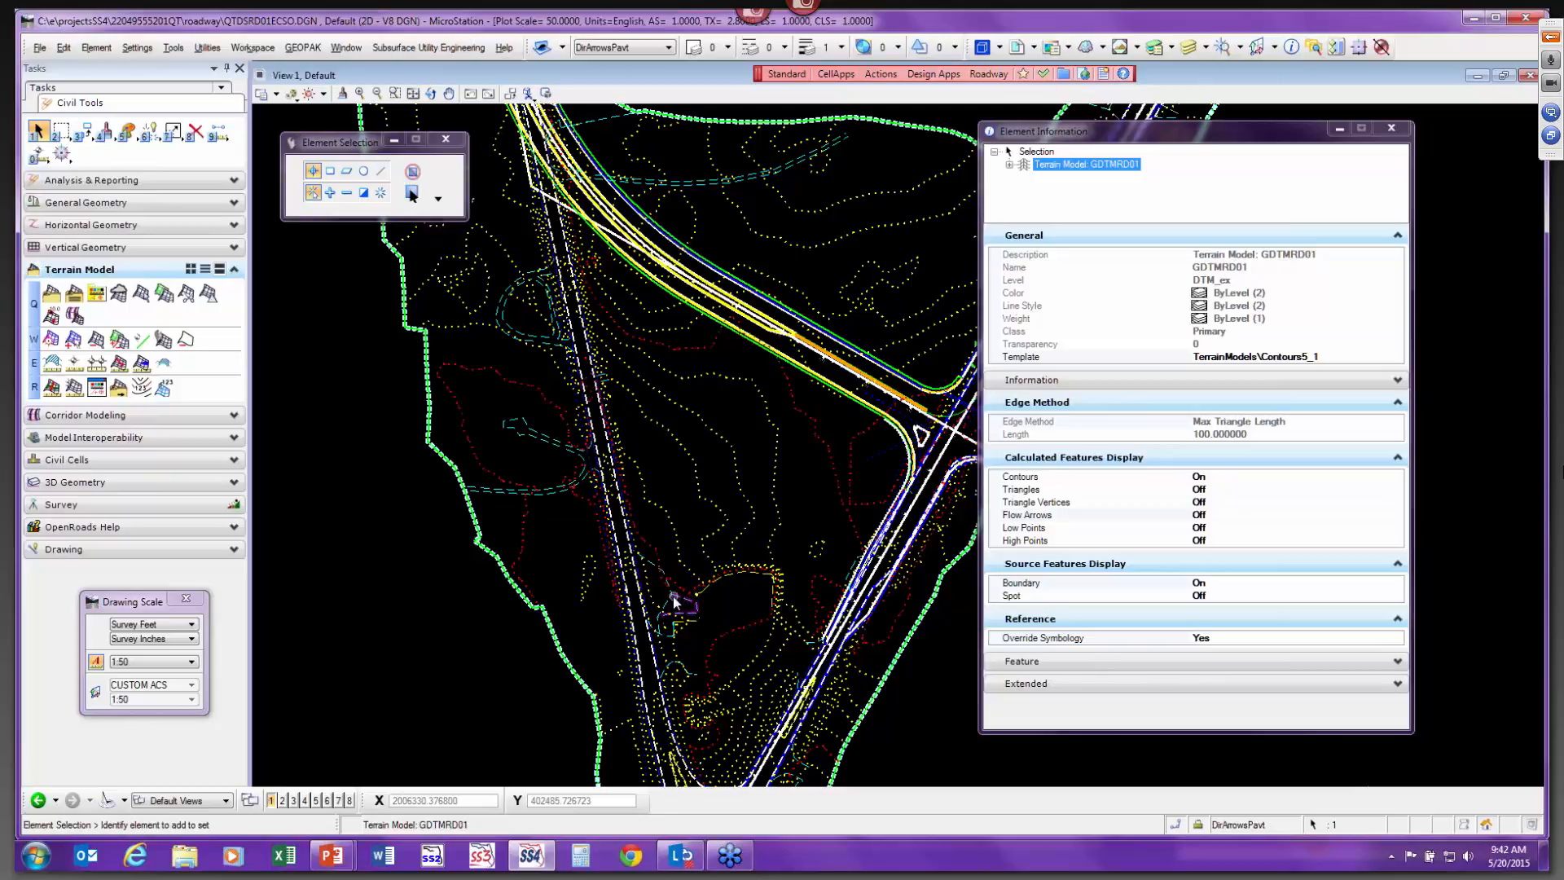
Switch the terrain model's template to TerrainModels\Contours10_5.
click(1367, 360)
click(1397, 358)
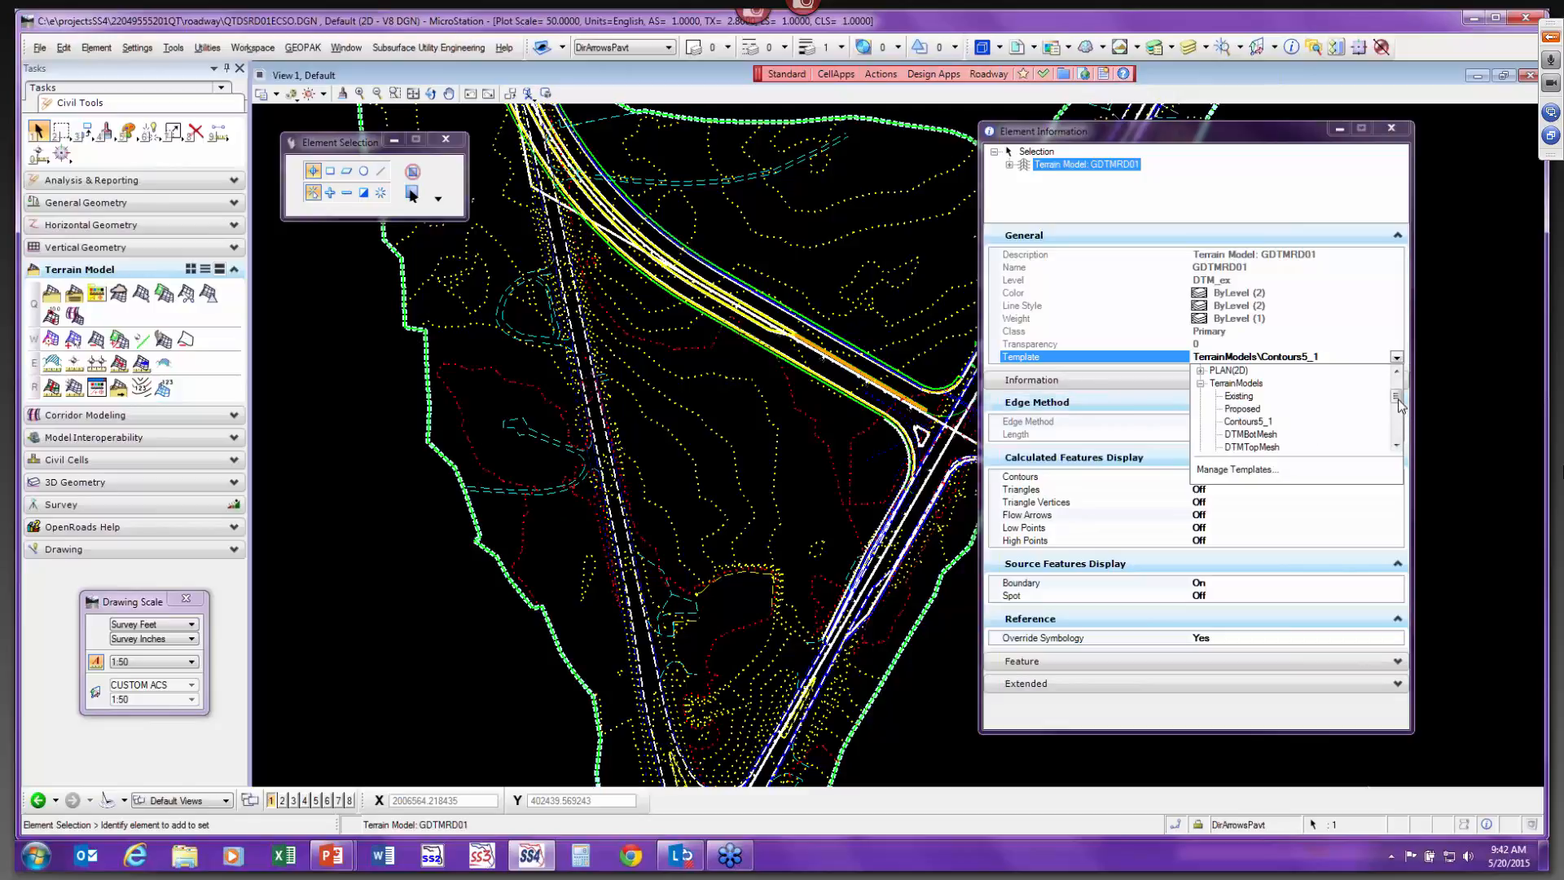
drag(1397, 402, 1399, 412)
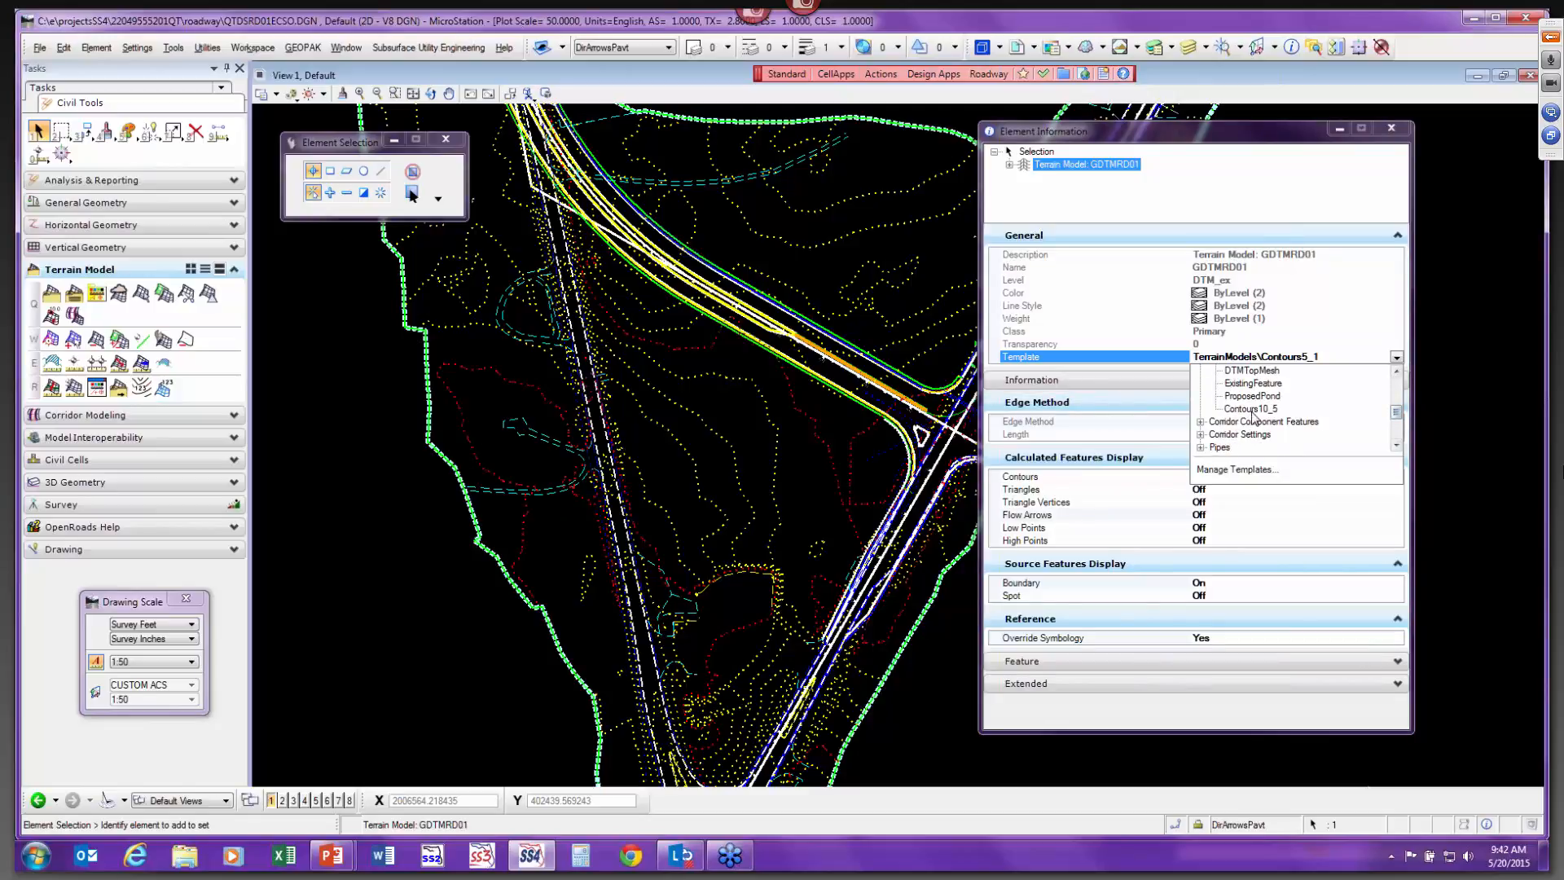
click(1252, 409)
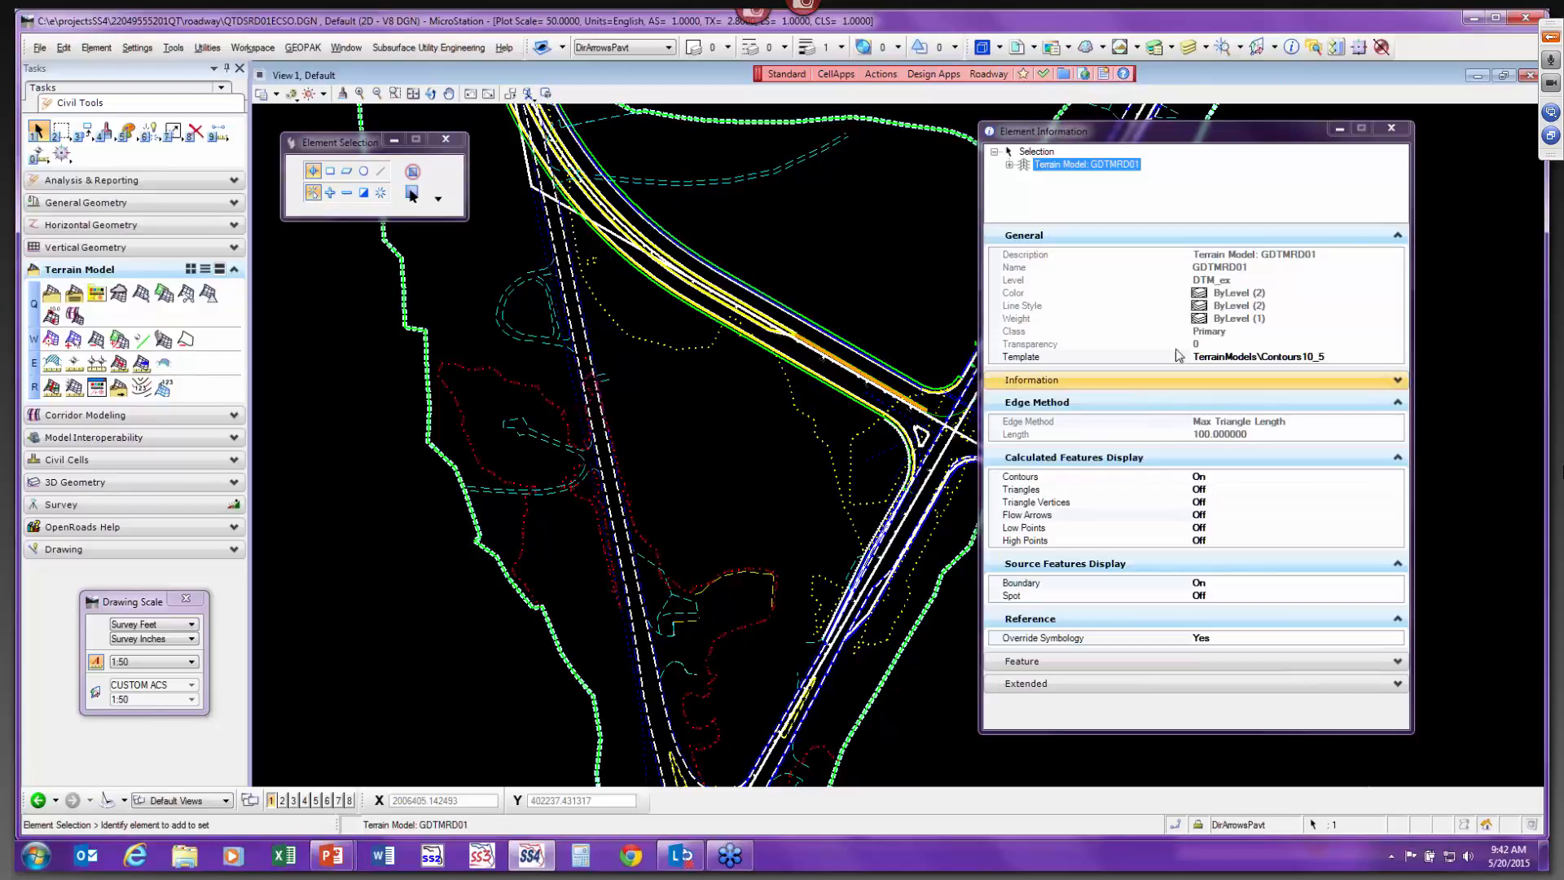
Open the terrain model's contour display settings and set the Major Interval to 20.
click(1009, 165)
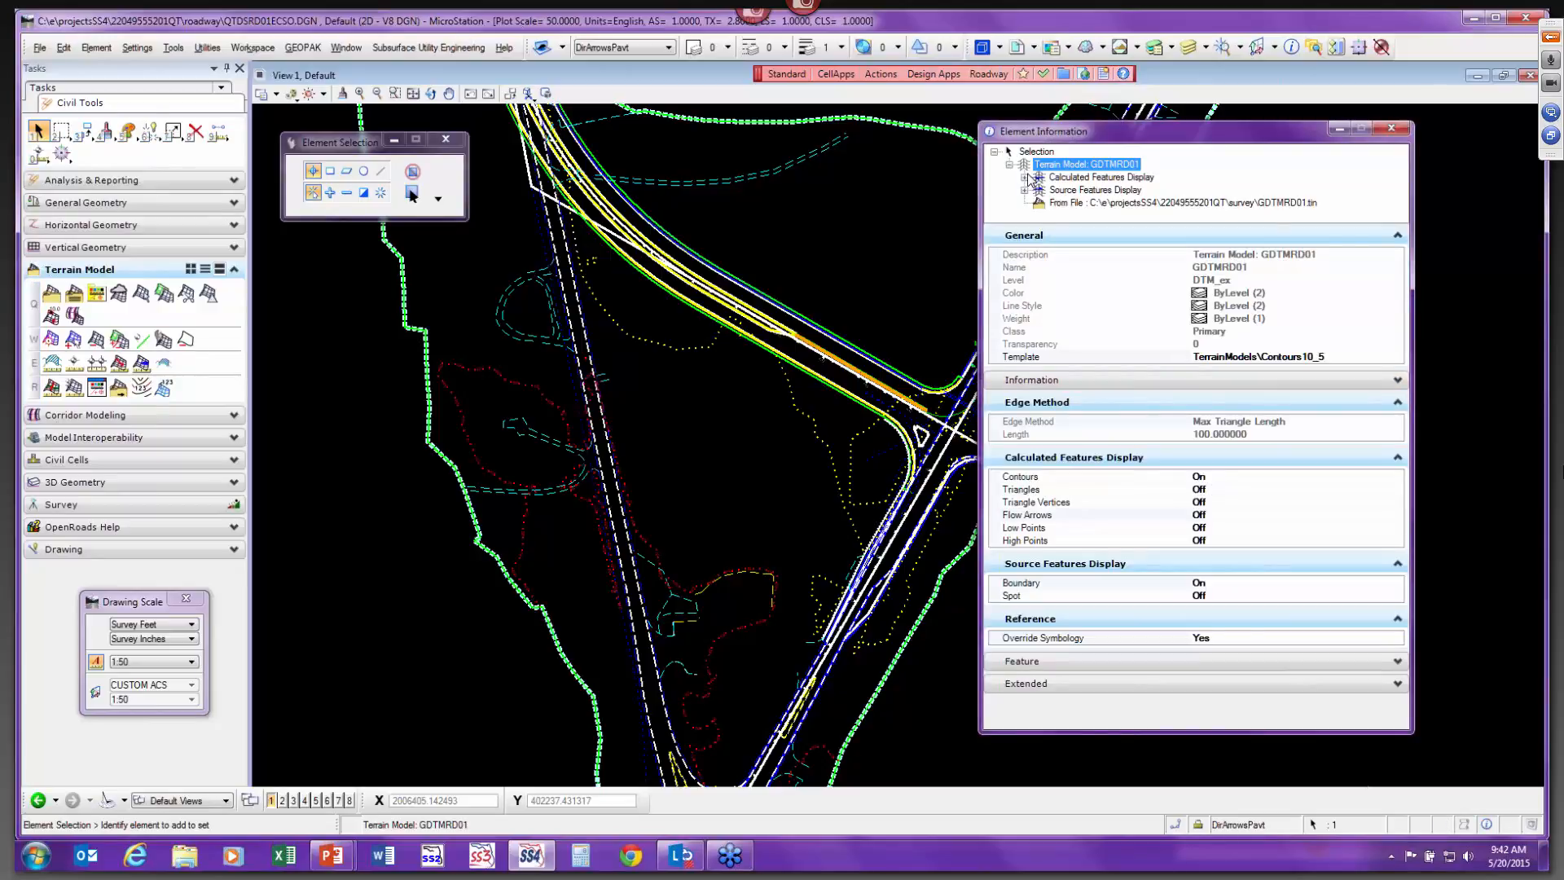
click(1024, 178)
click(1087, 165)
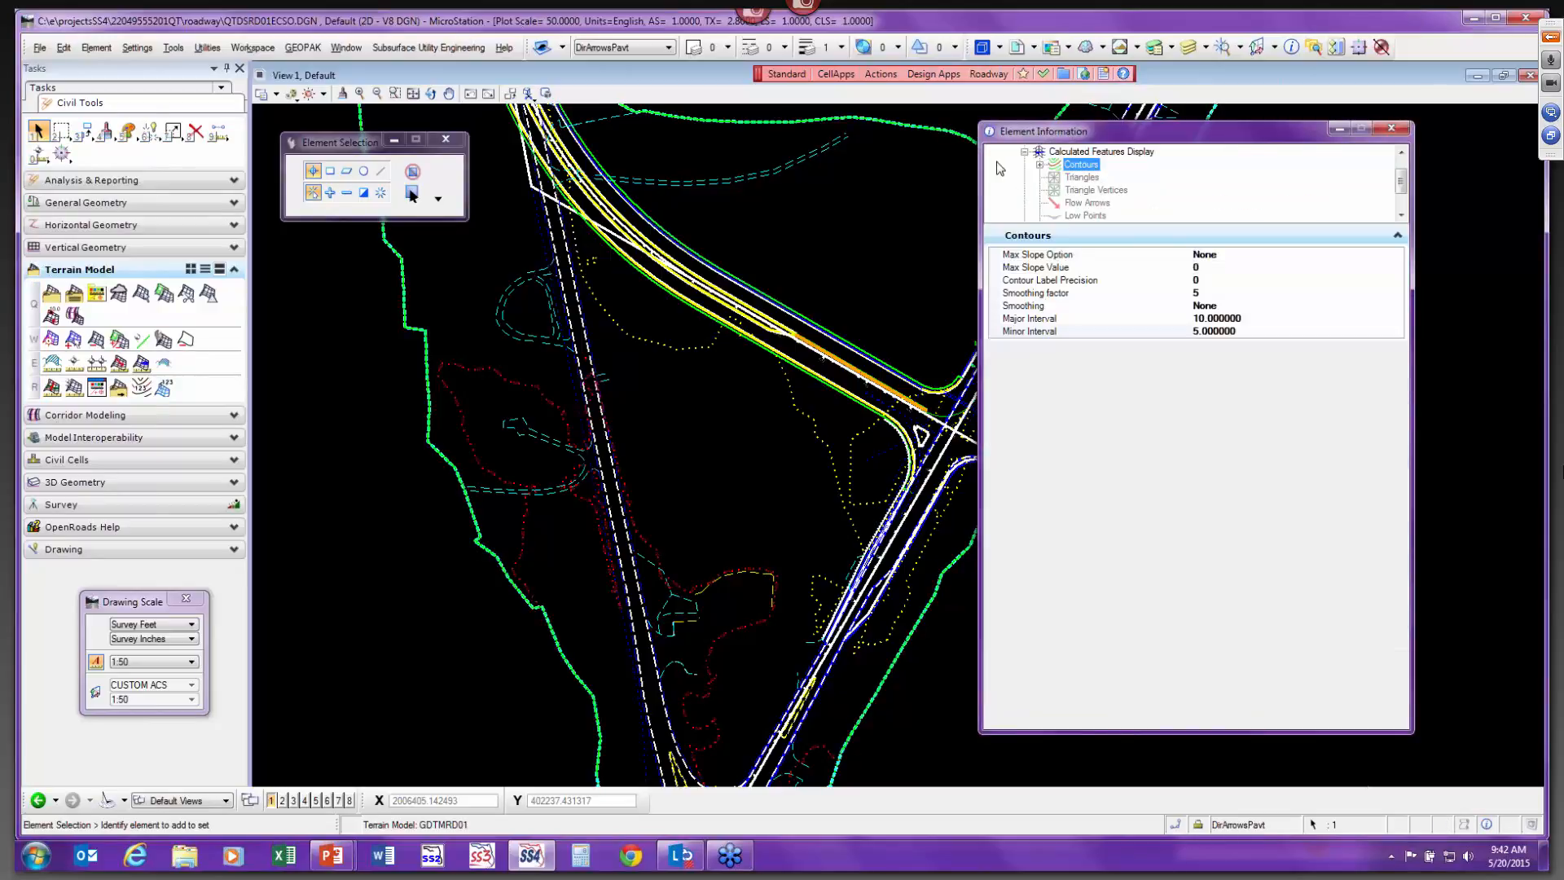
click(1041, 165)
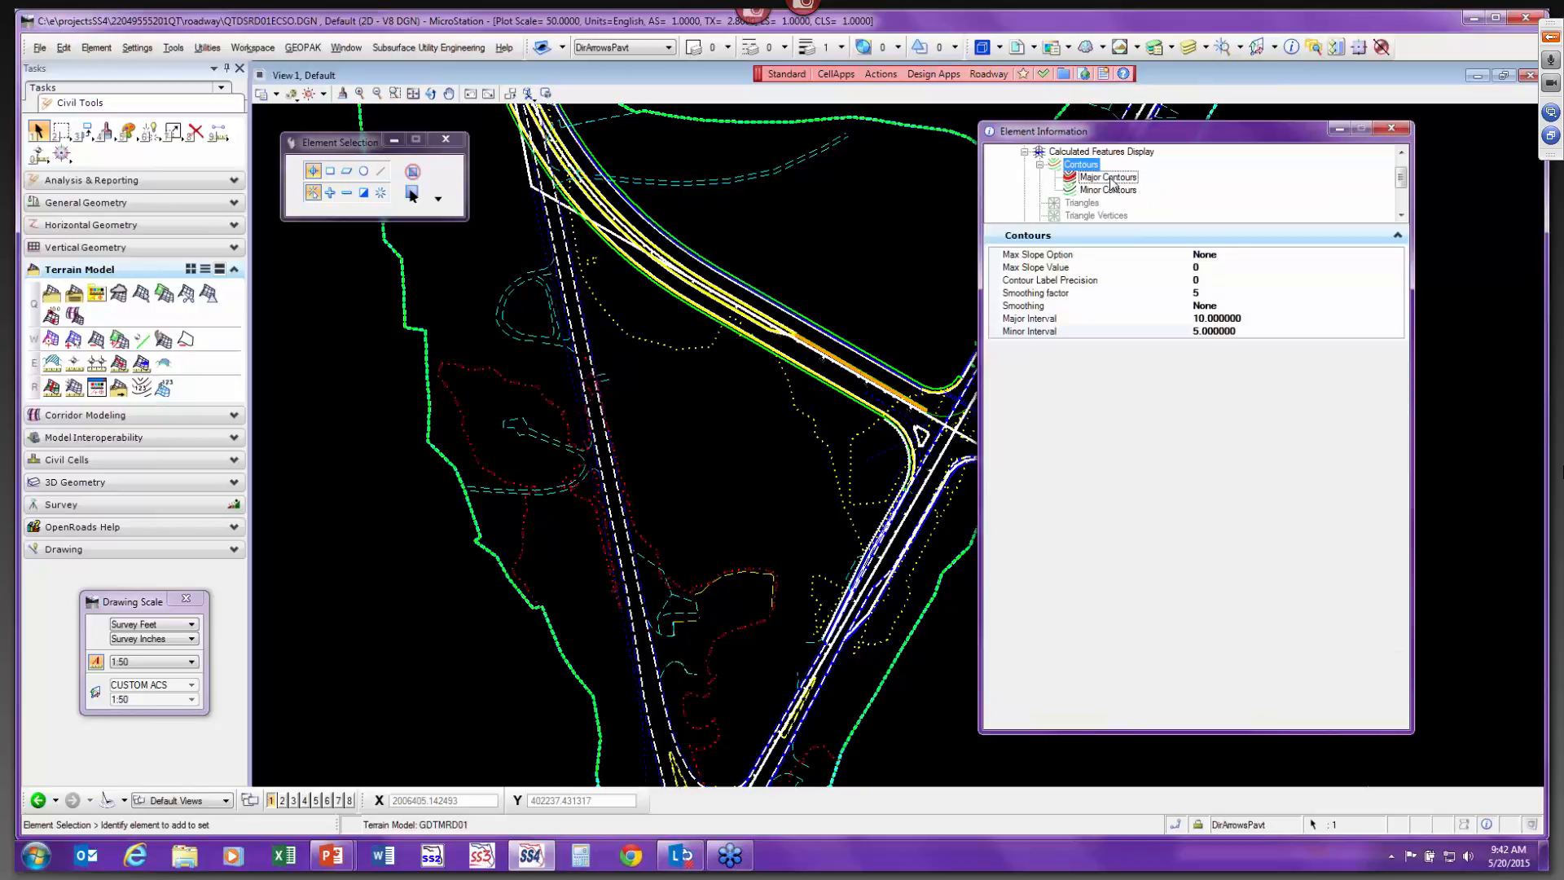
click(1230, 319)
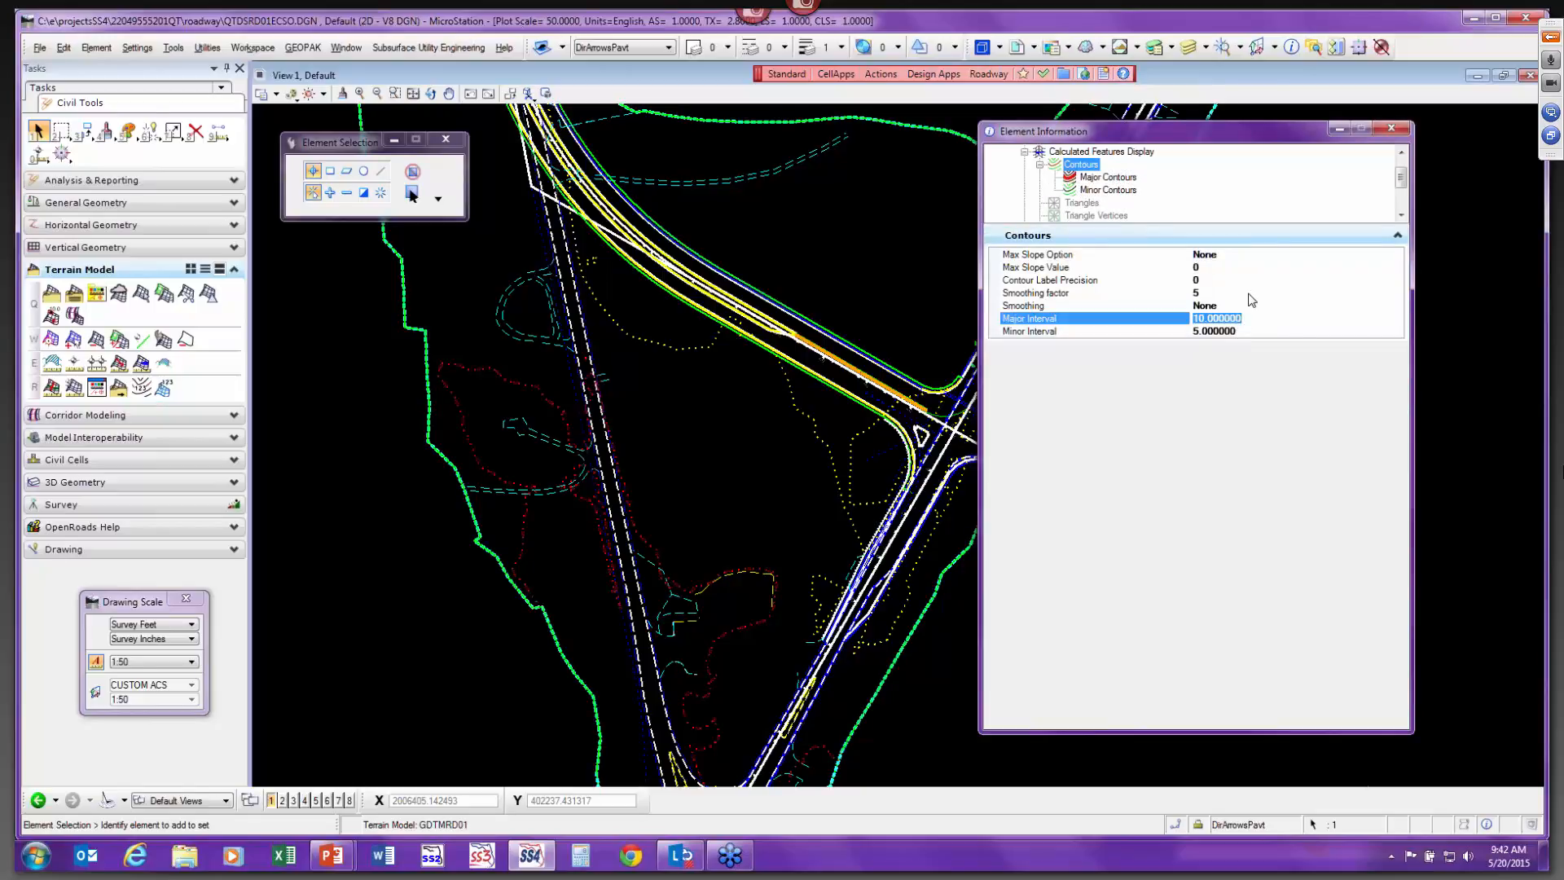
text(20)
key(Return)
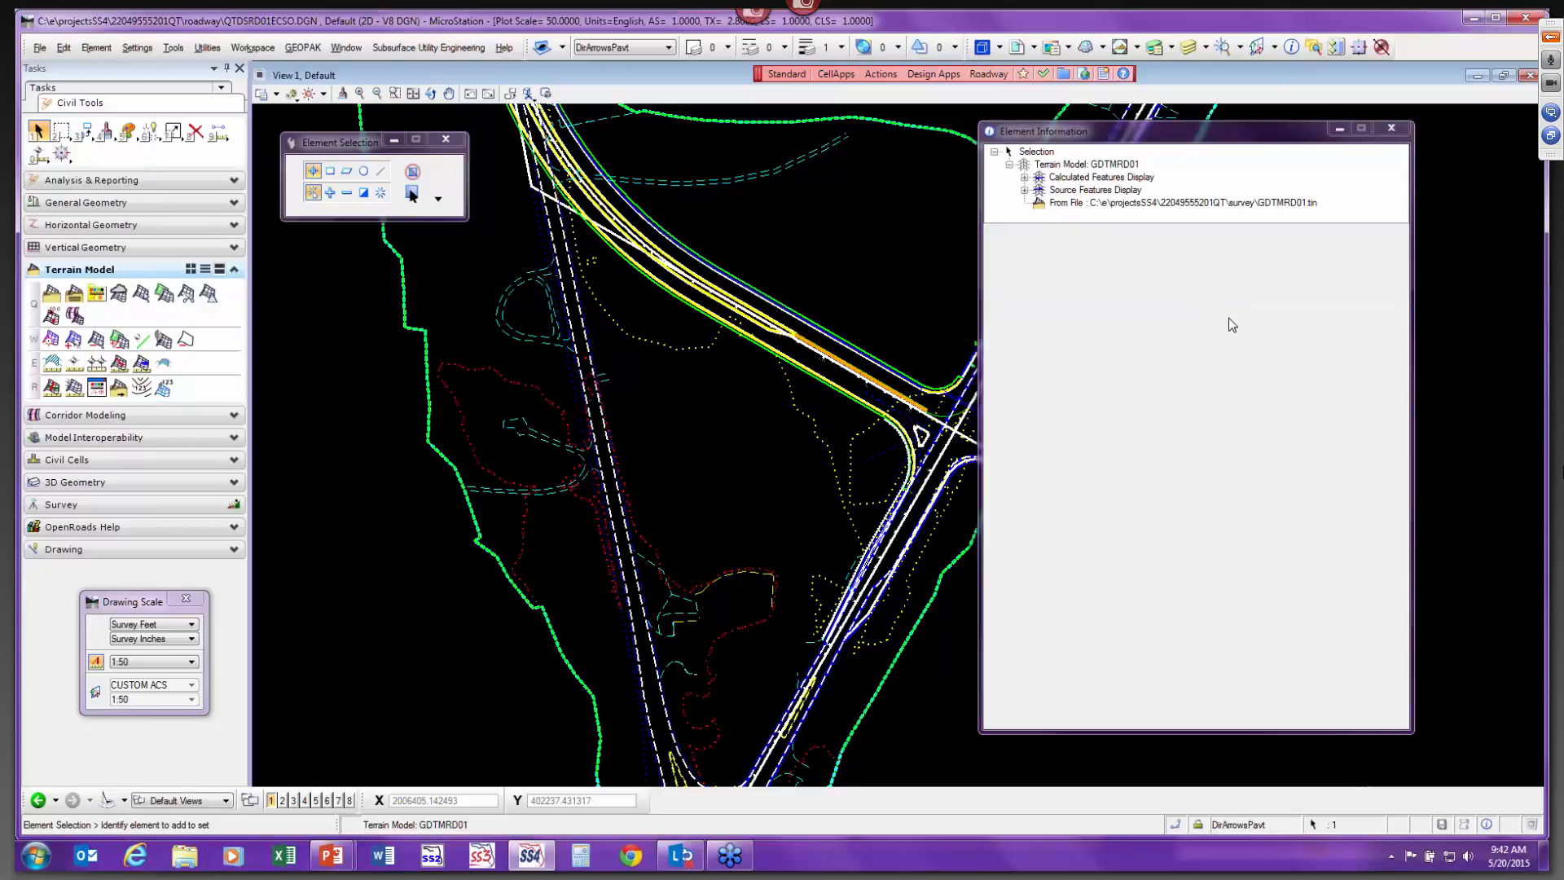
Reselect the terrain model and set its contour Minor Interval to 1.
click(756, 472)
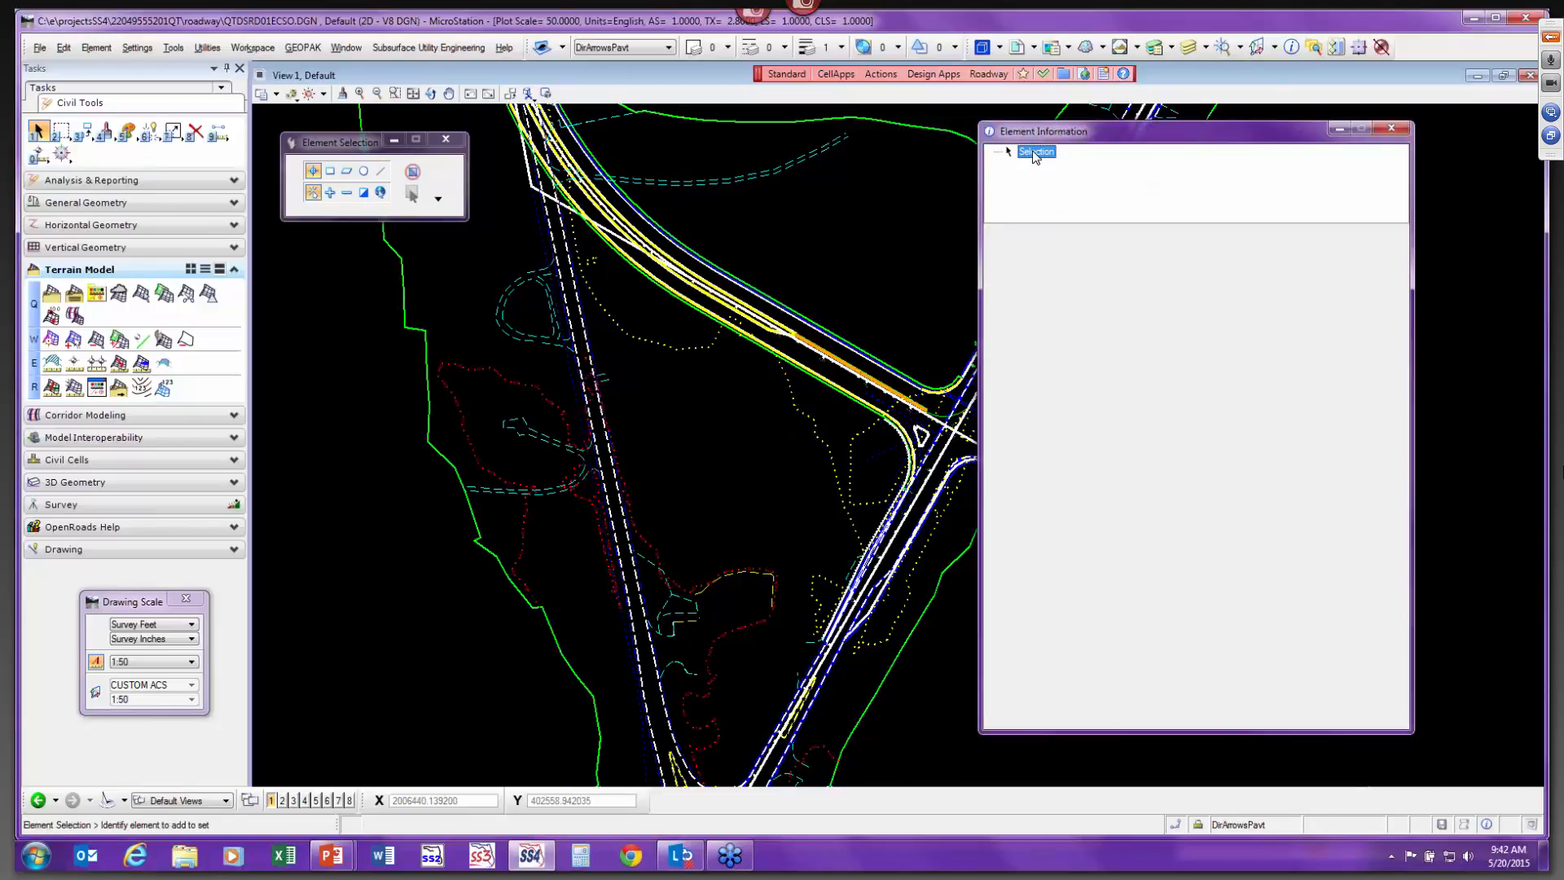
click(936, 594)
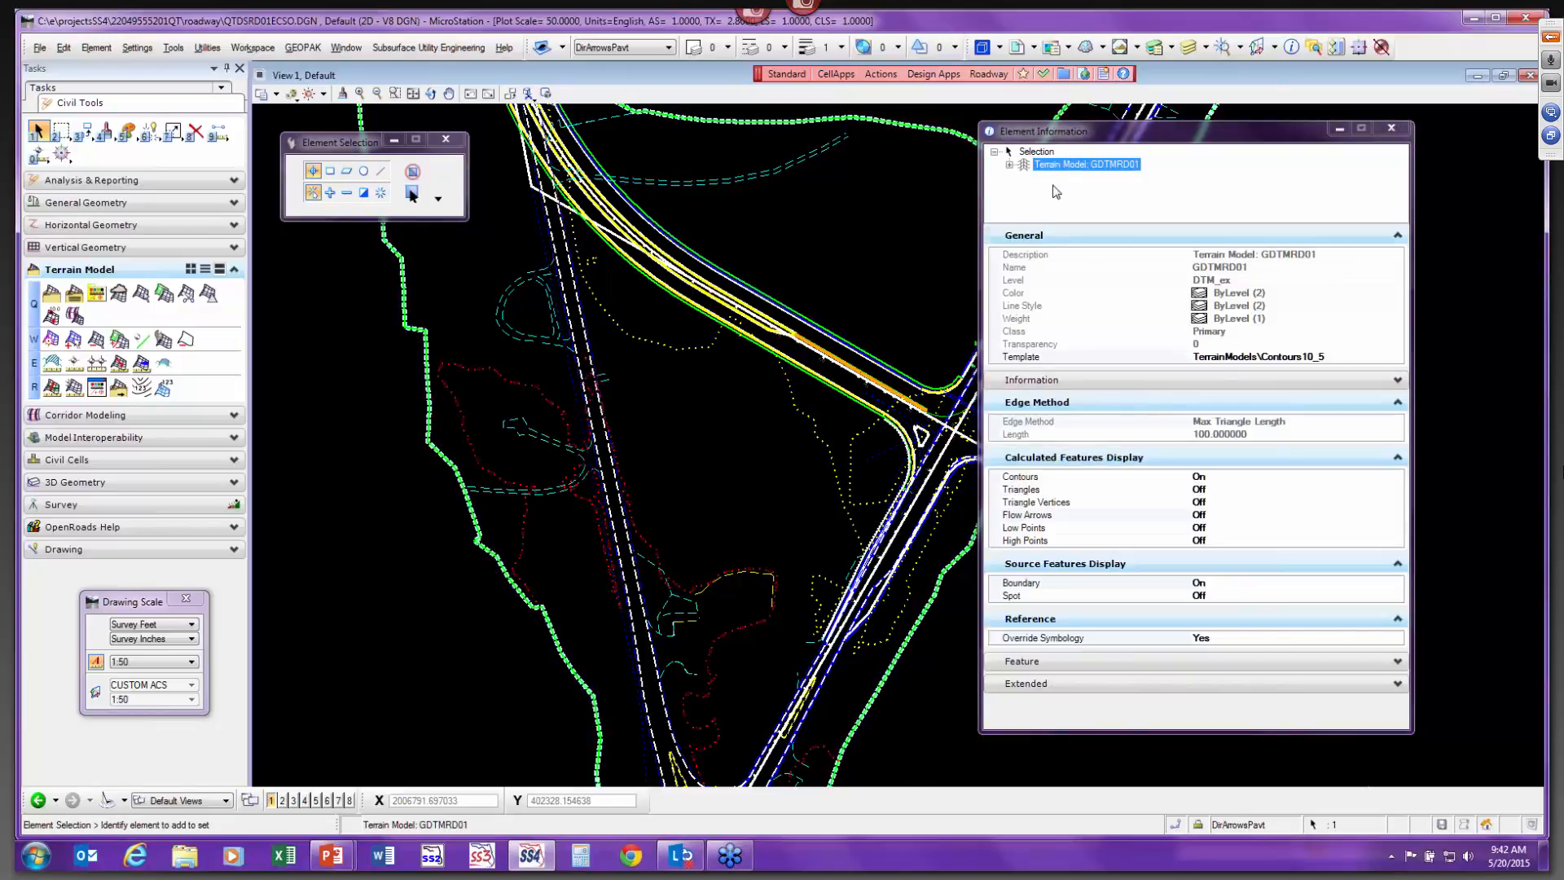
click(1011, 165)
click(1054, 178)
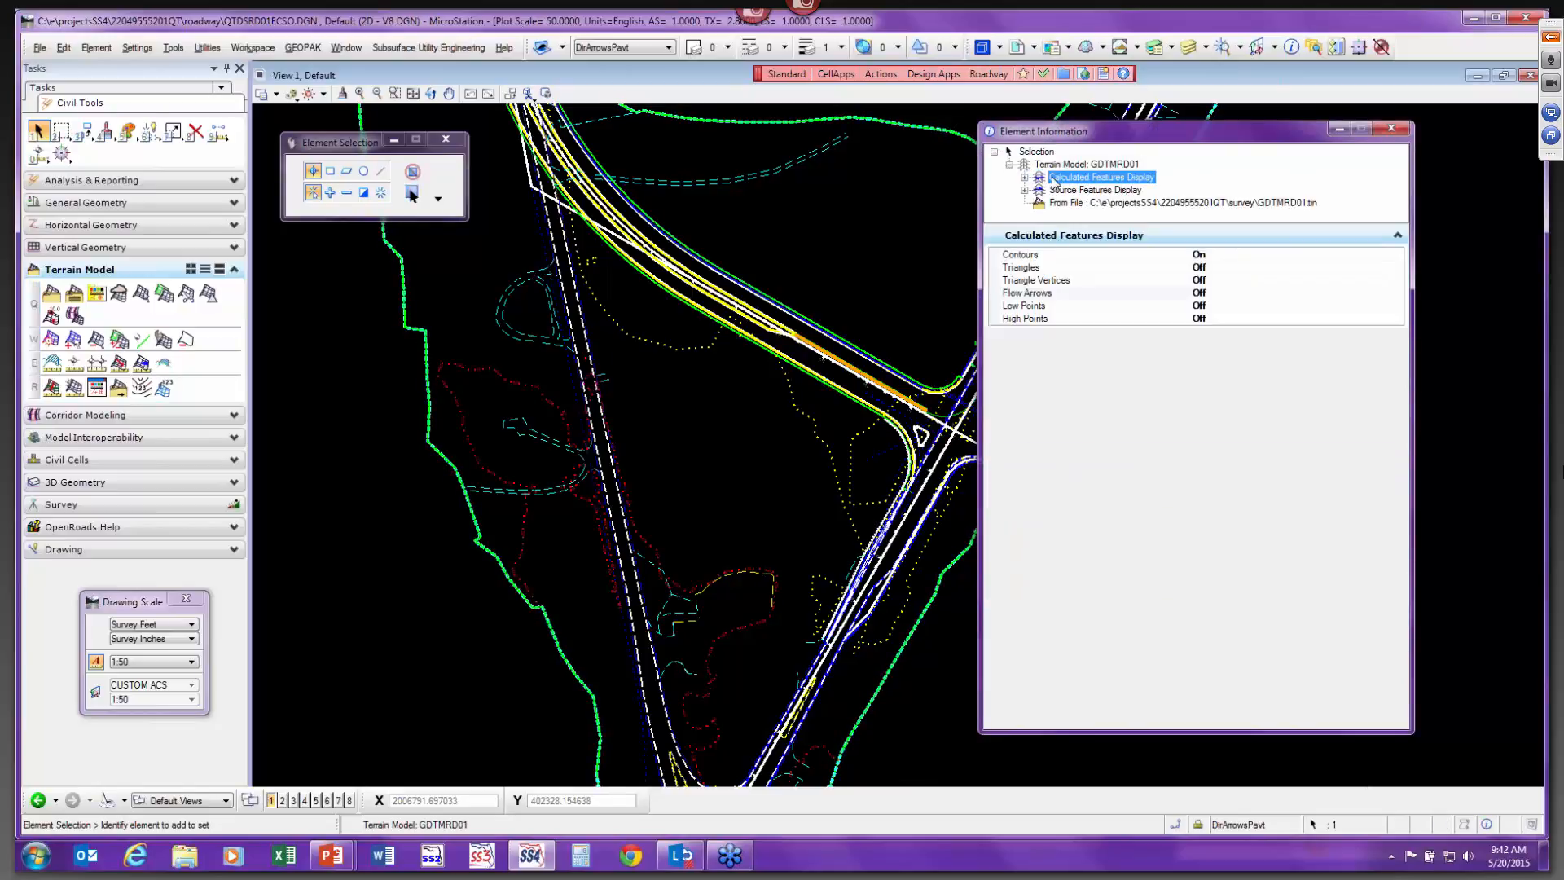
click(1025, 178)
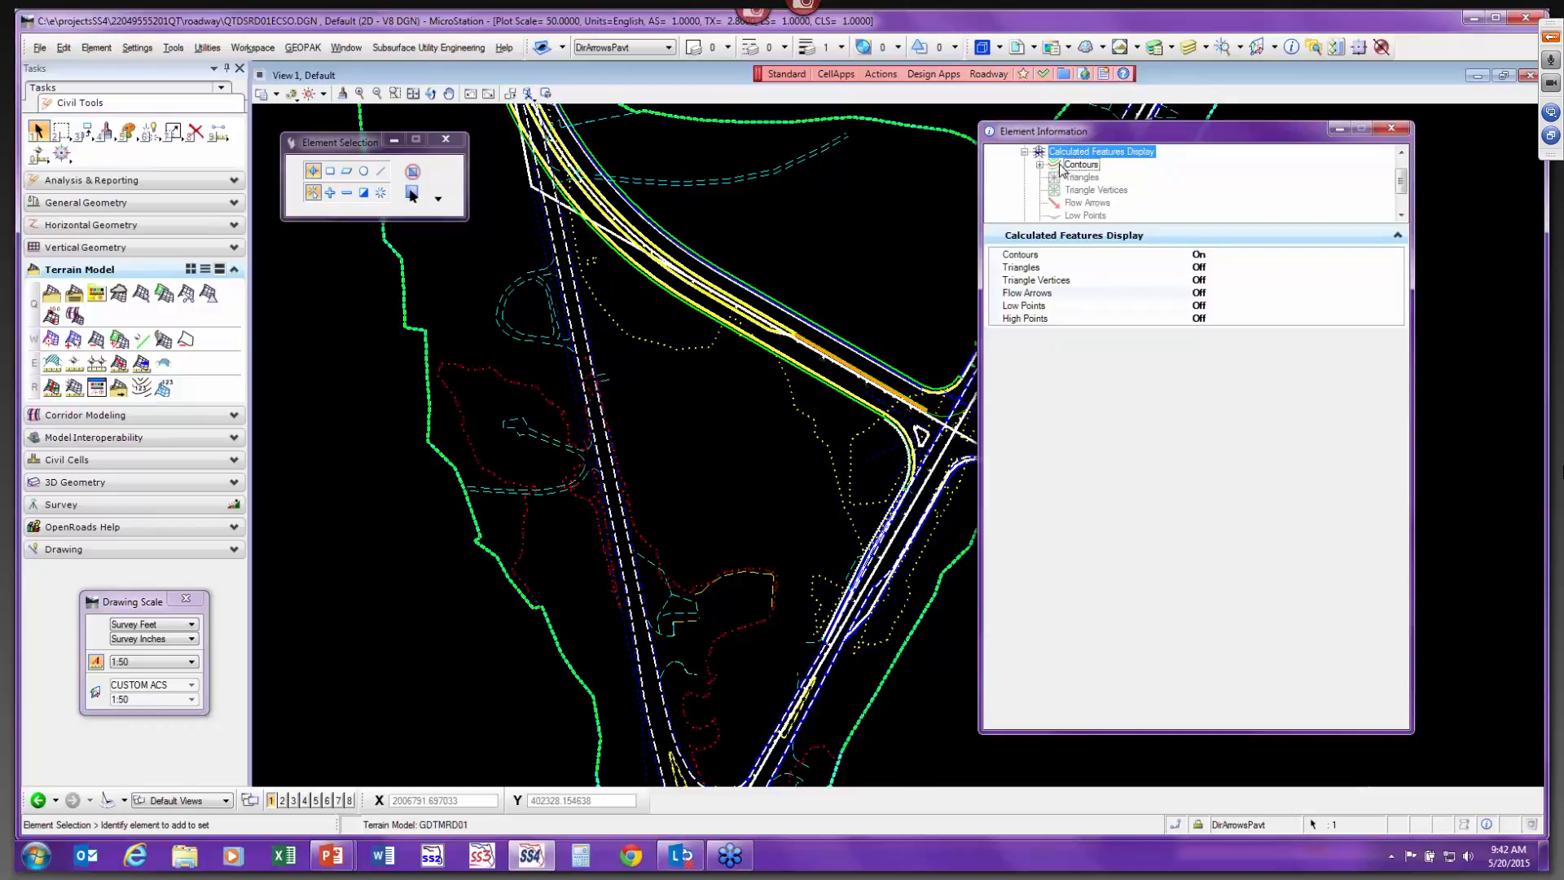
click(1063, 165)
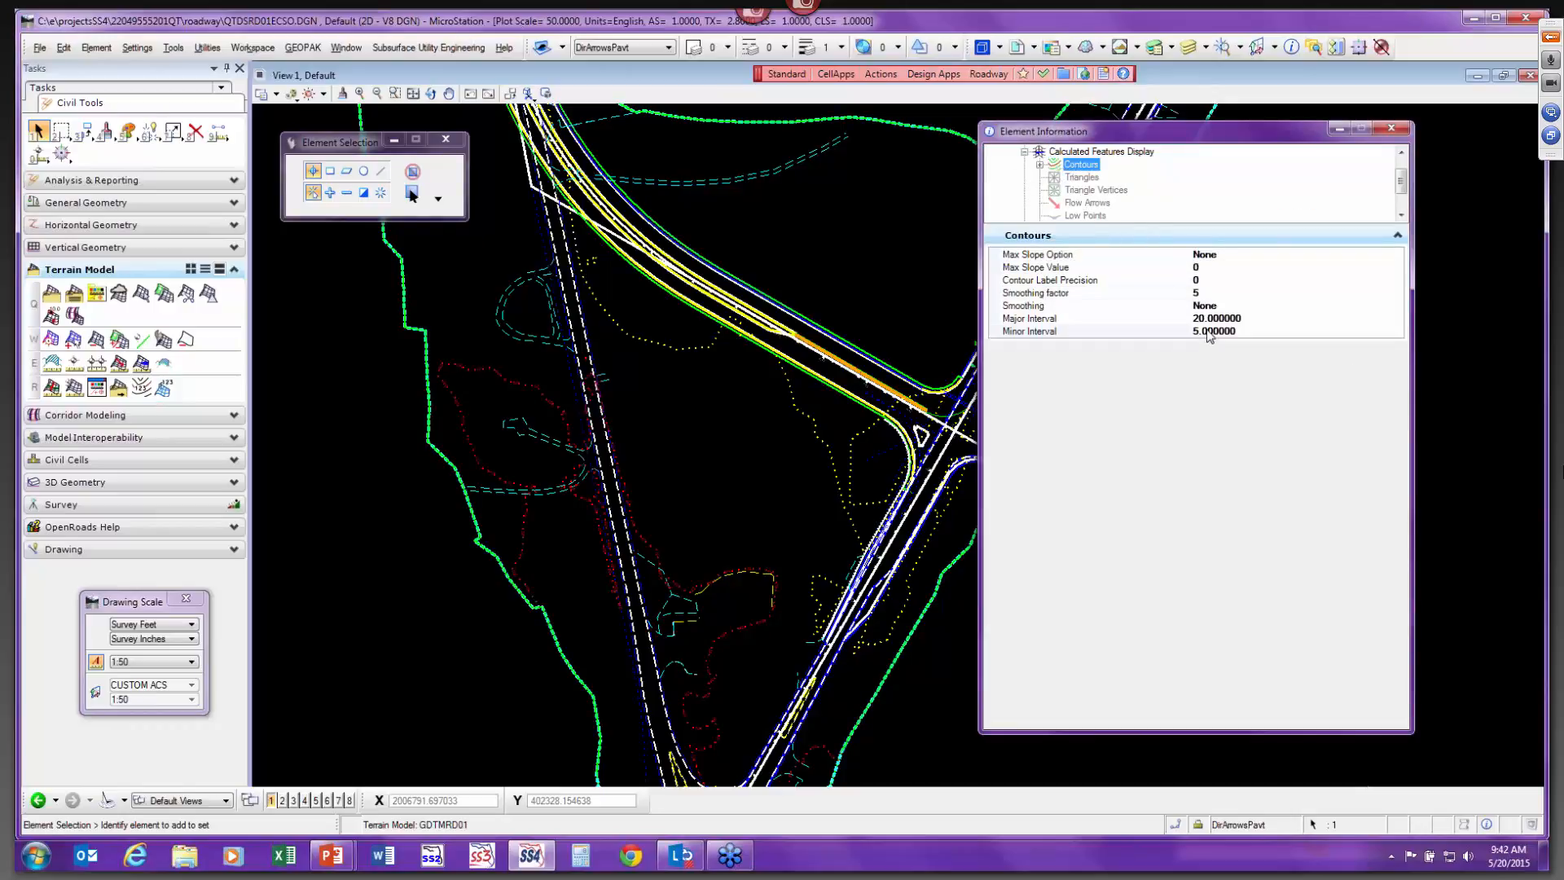
click(1242, 334)
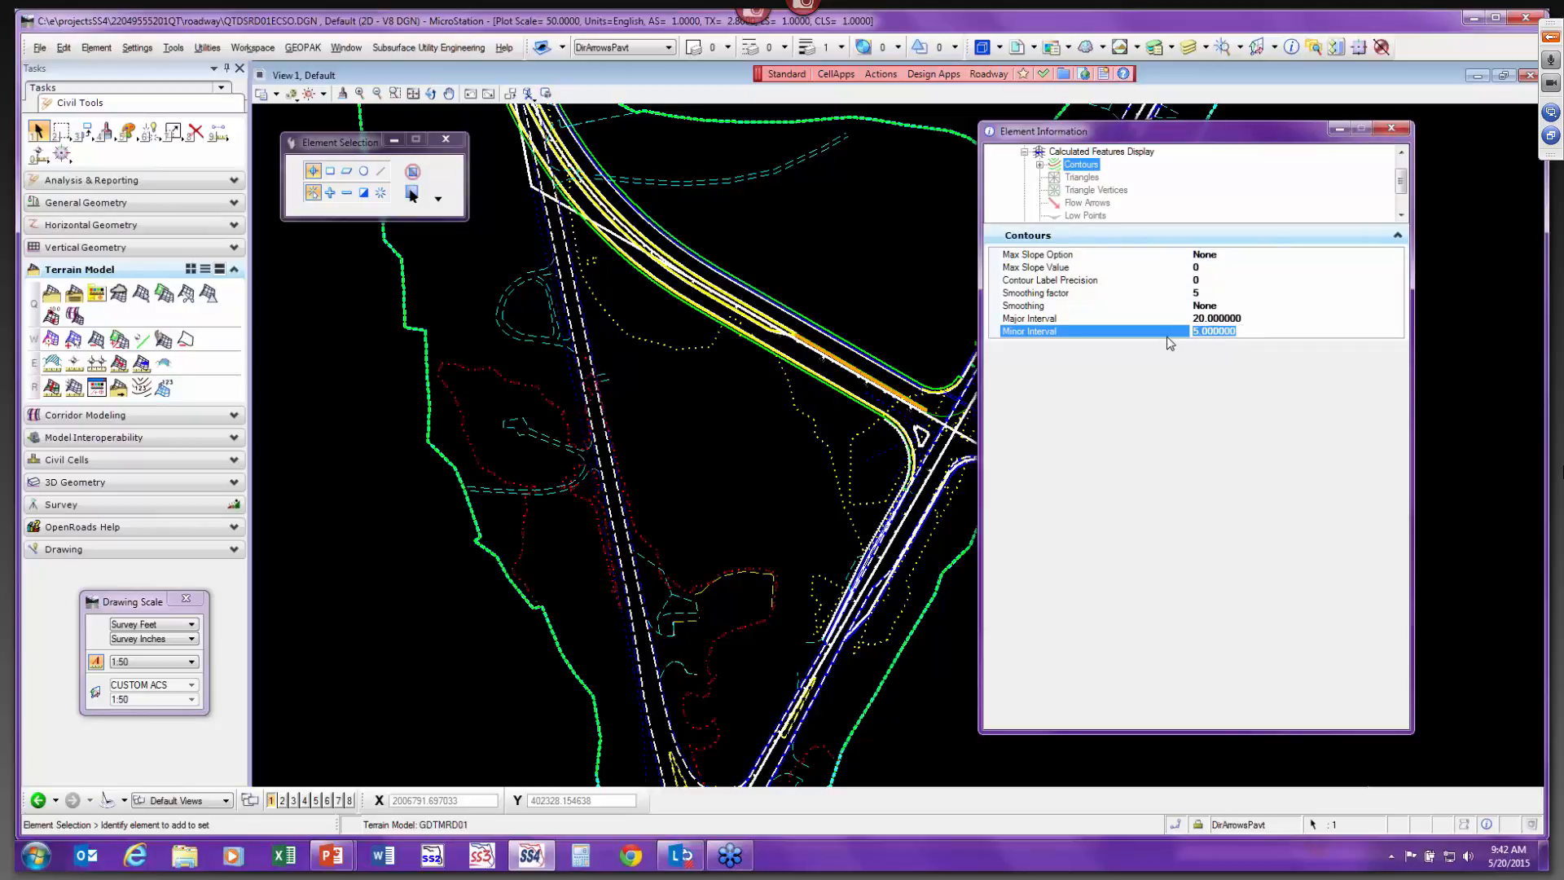
text(1)
key(Return)
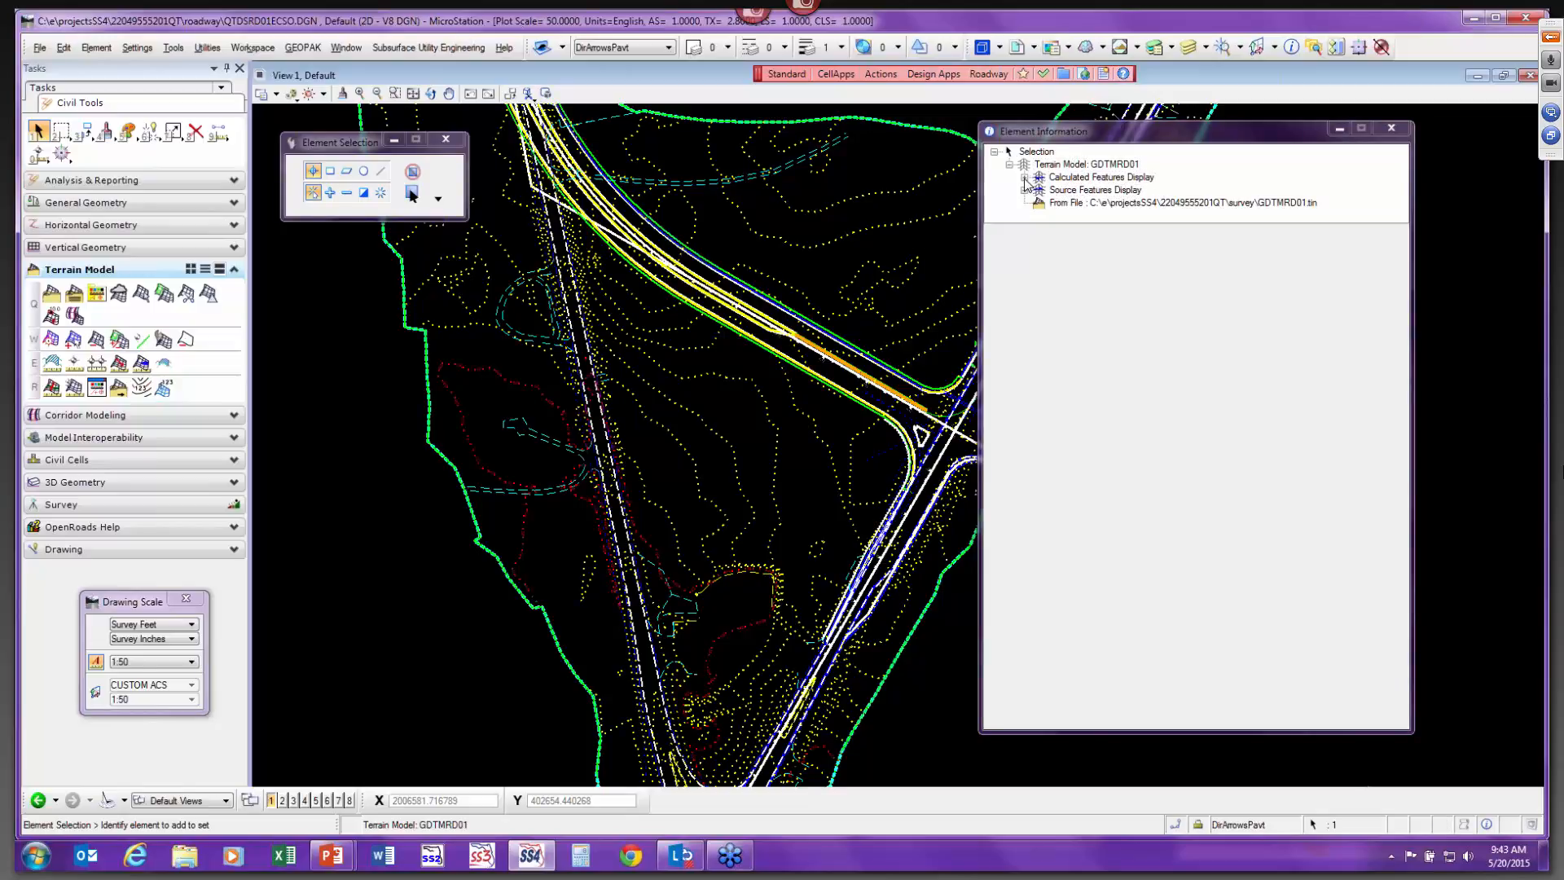
Open Element Templates and expand the TerrainModels groups of the design file and the FDOT_ElementTemplates library.
click(1024, 178)
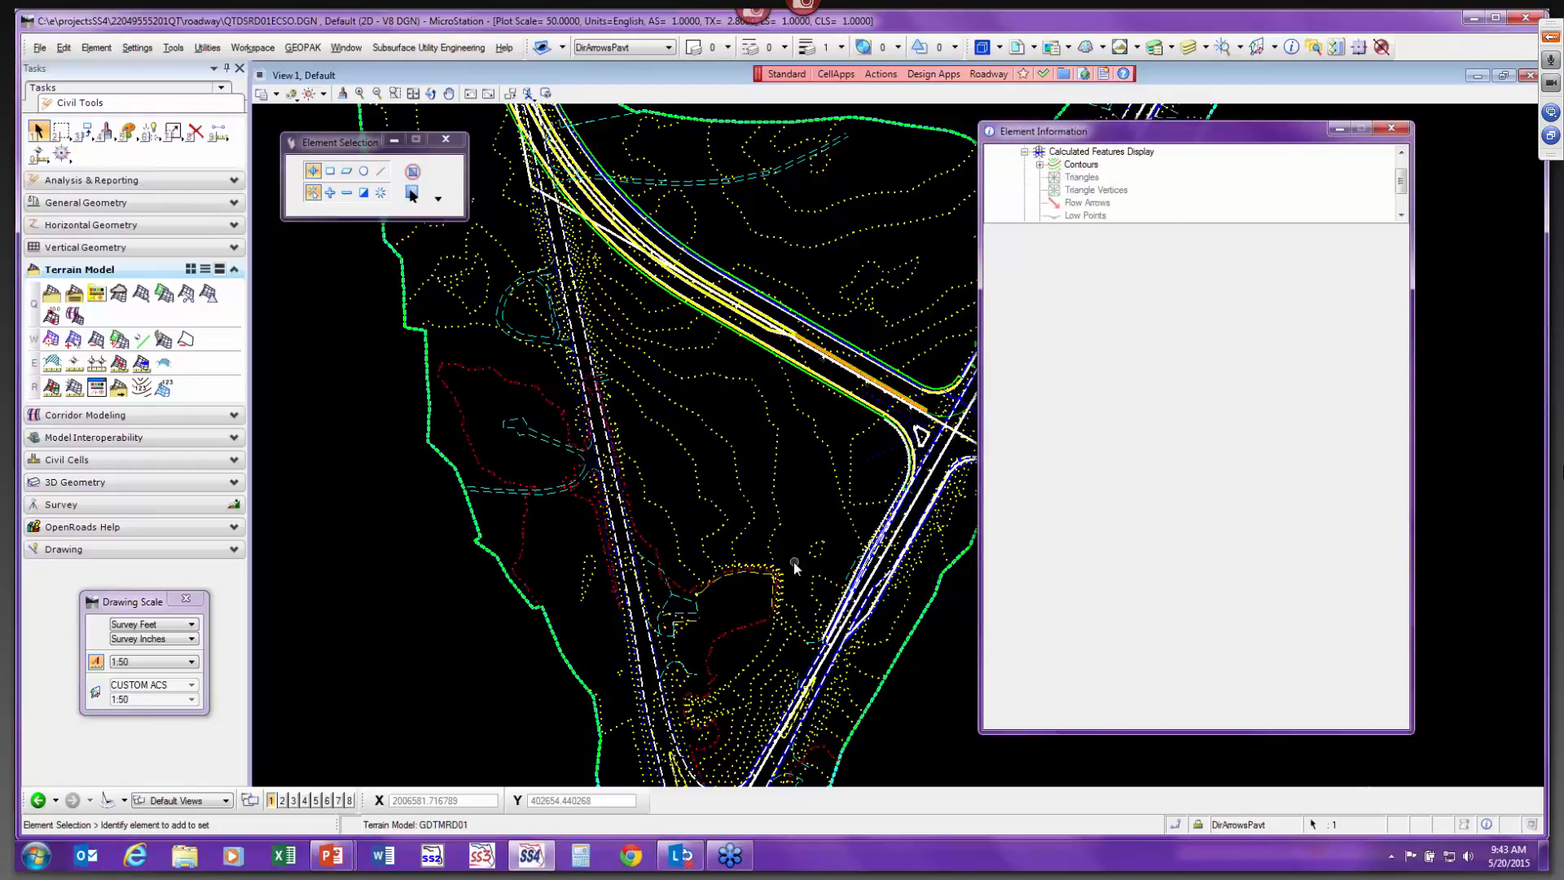
scroll(796, 564, up, 2)
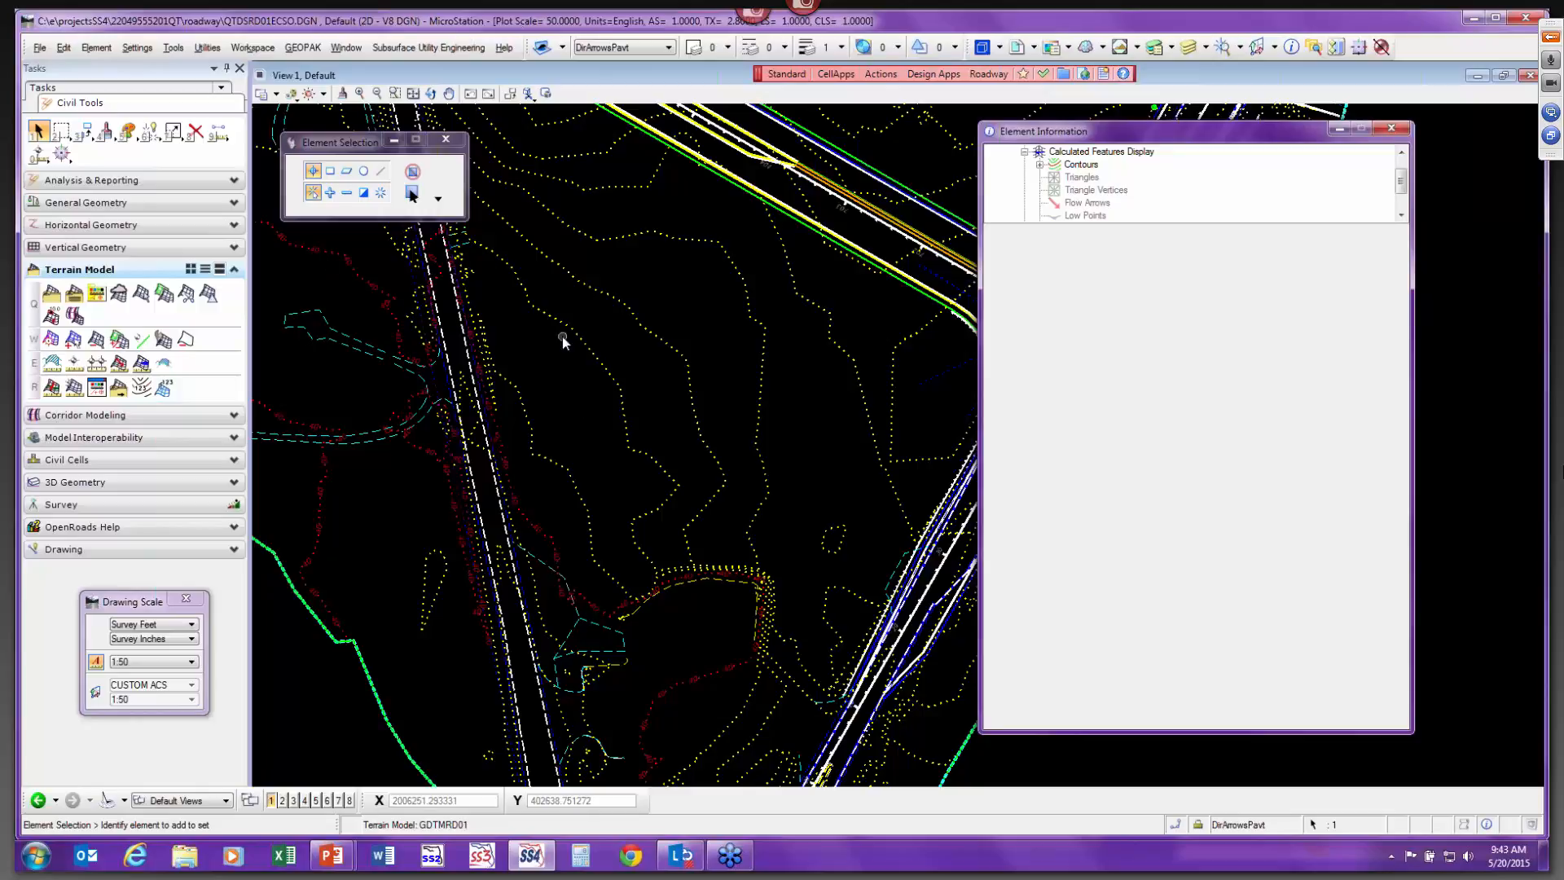
click(88, 51)
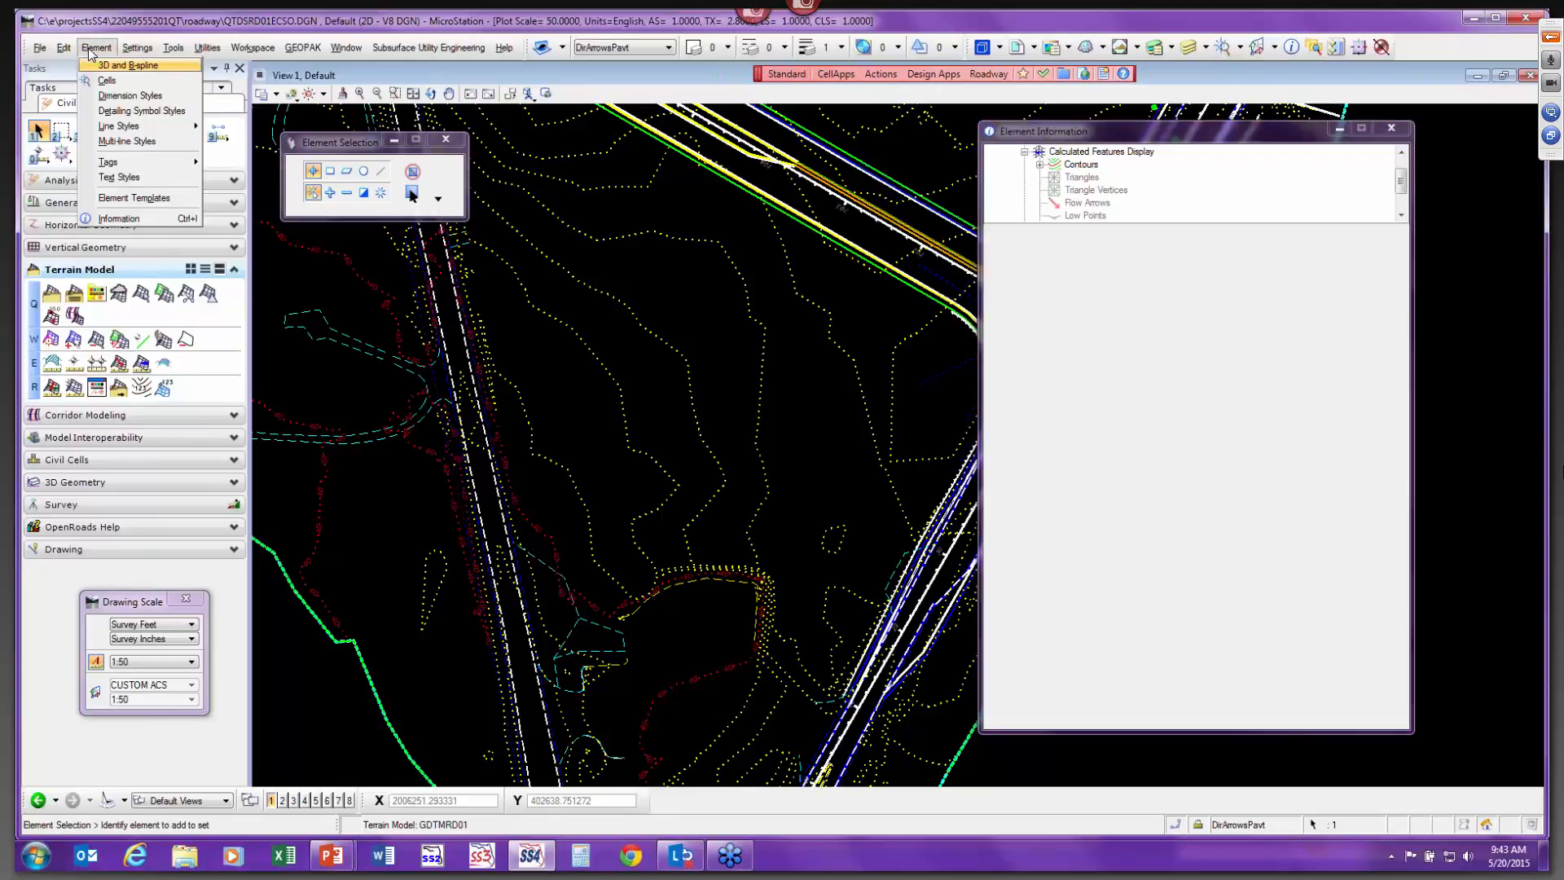
click(136, 198)
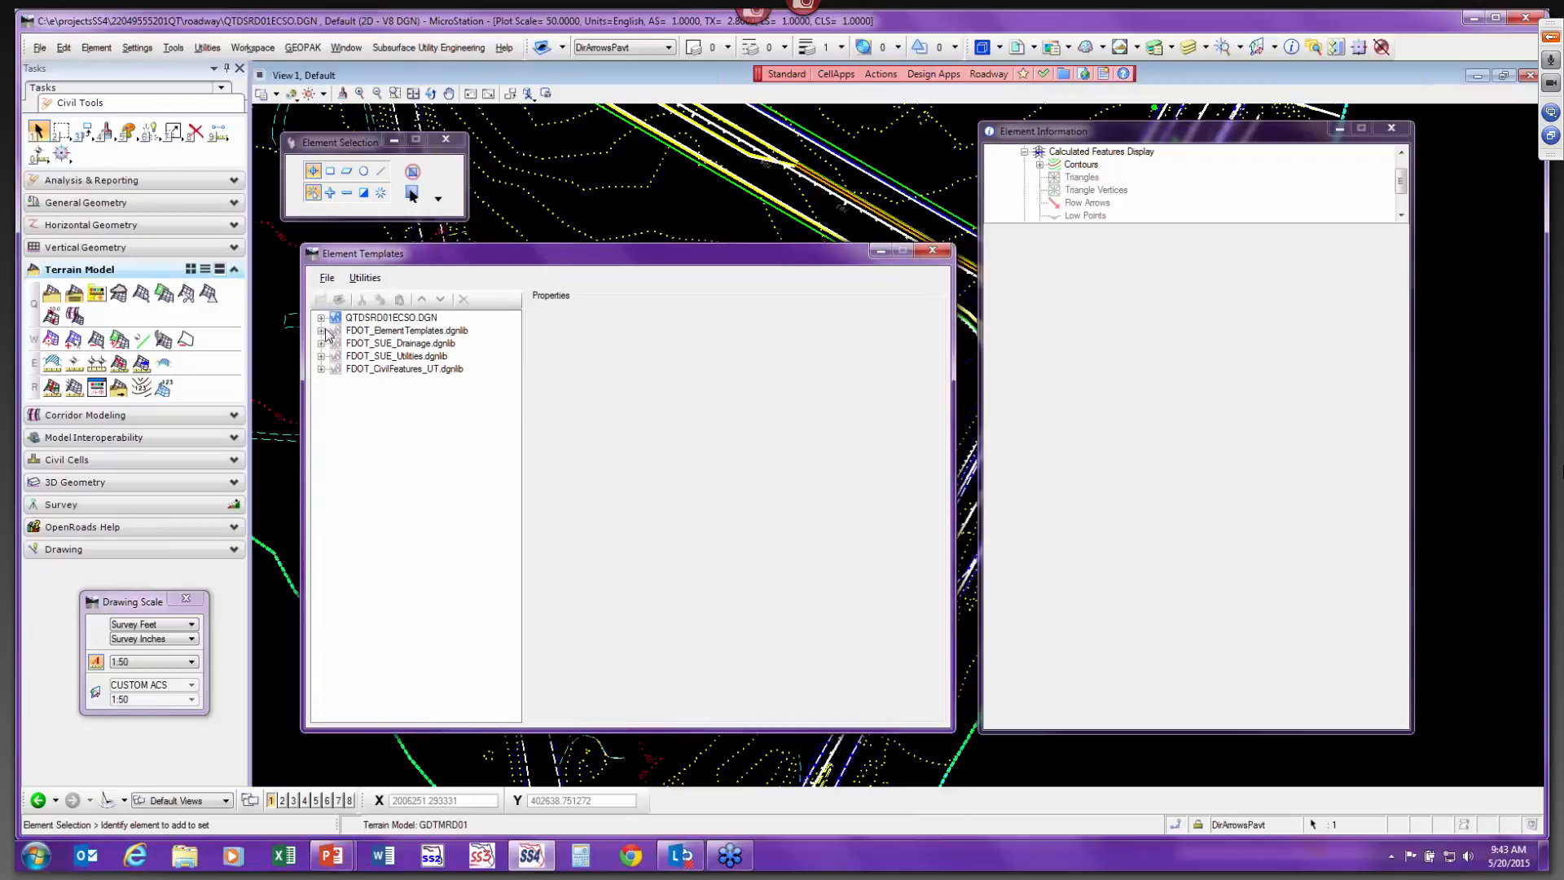
click(321, 318)
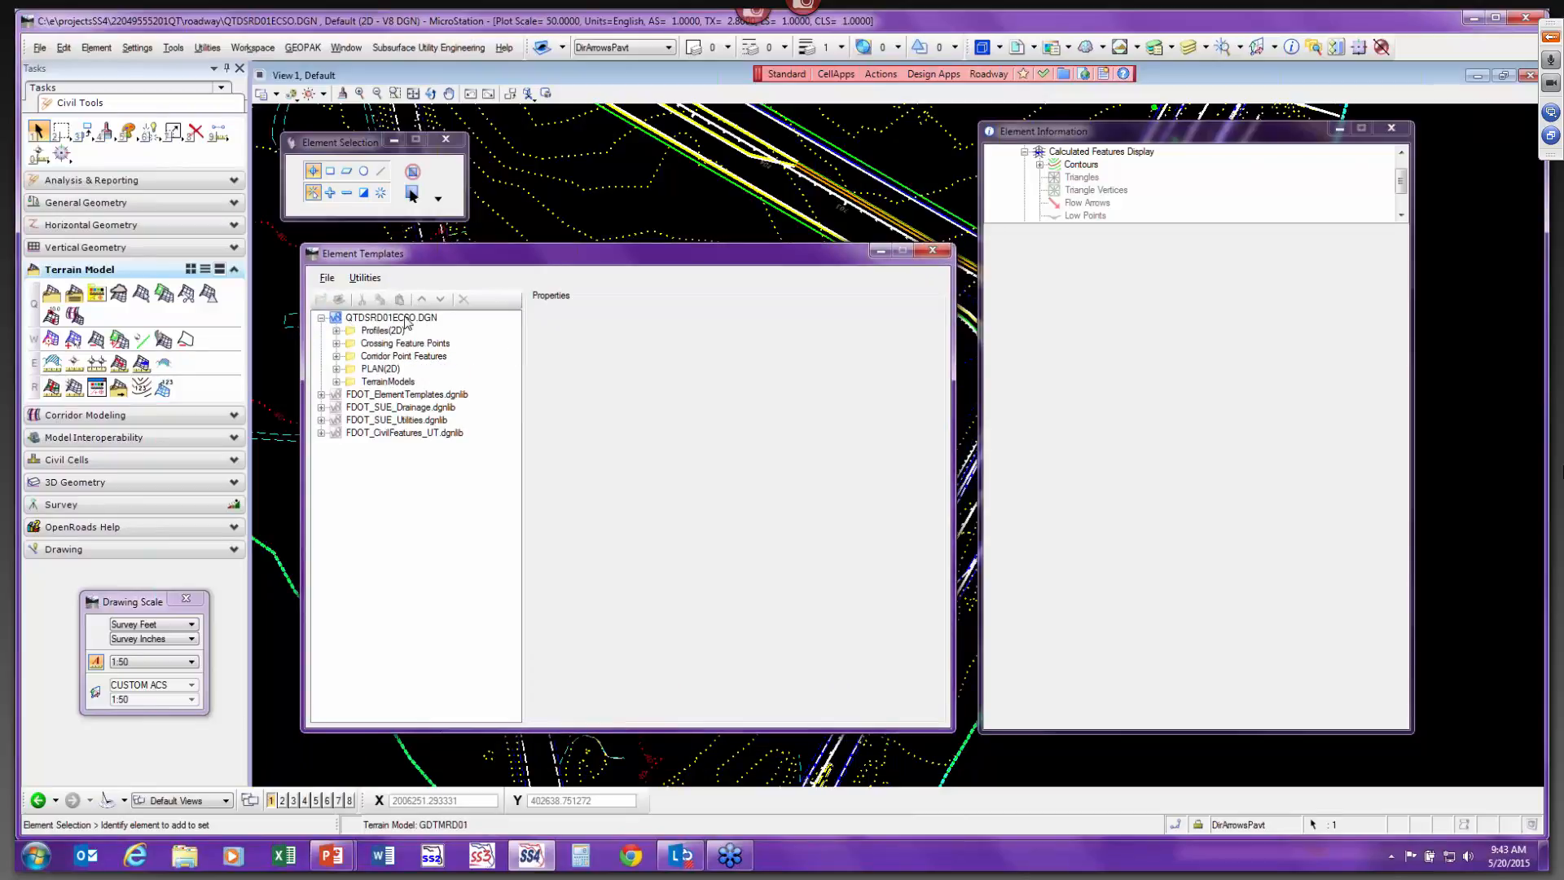
click(336, 382)
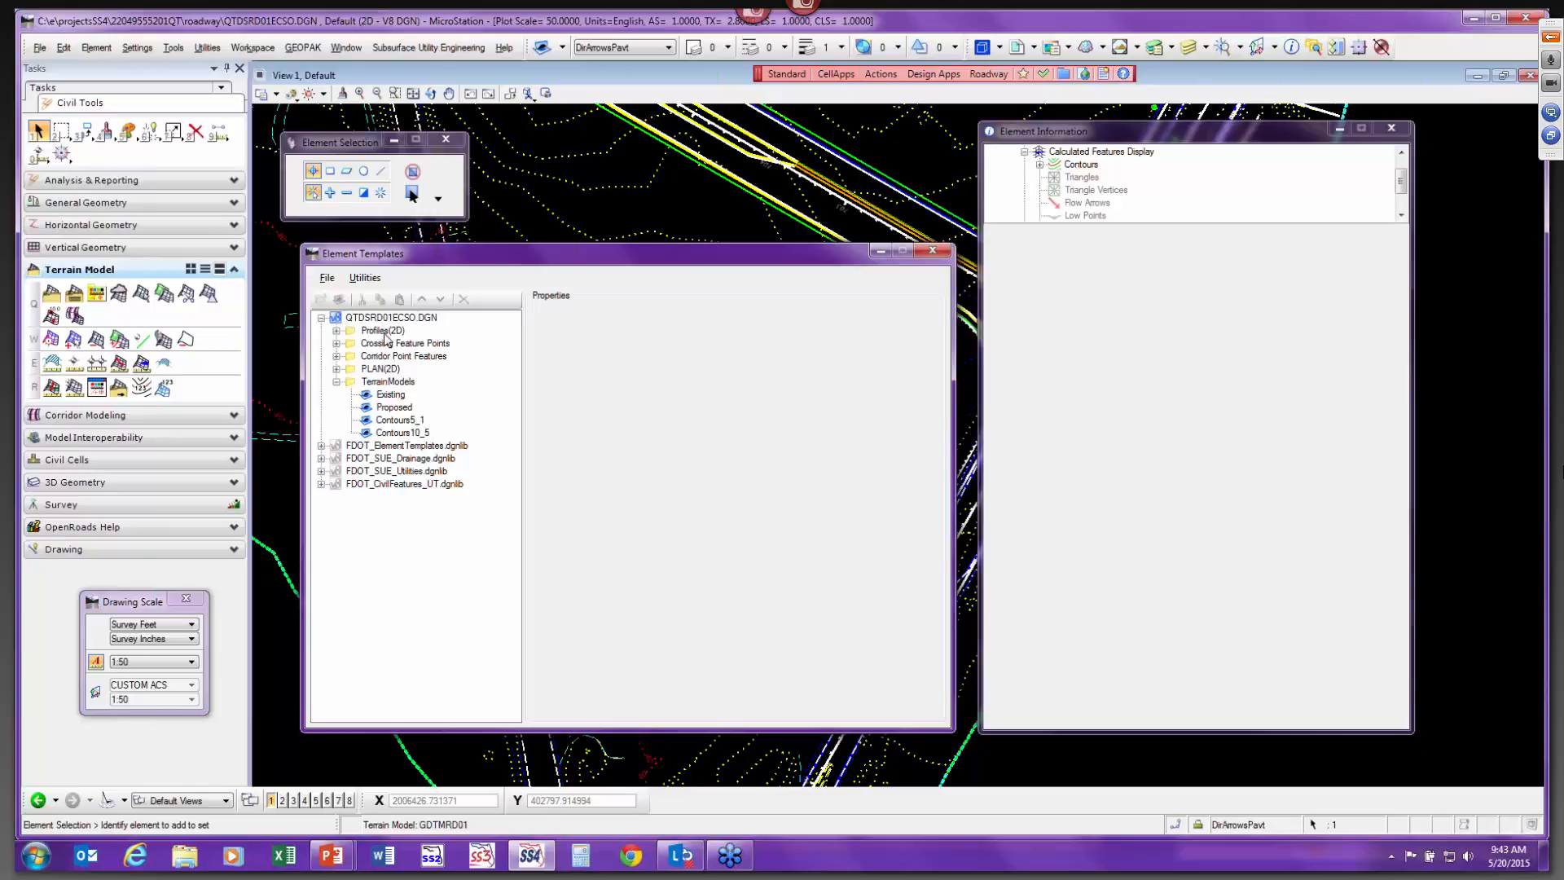
click(321, 447)
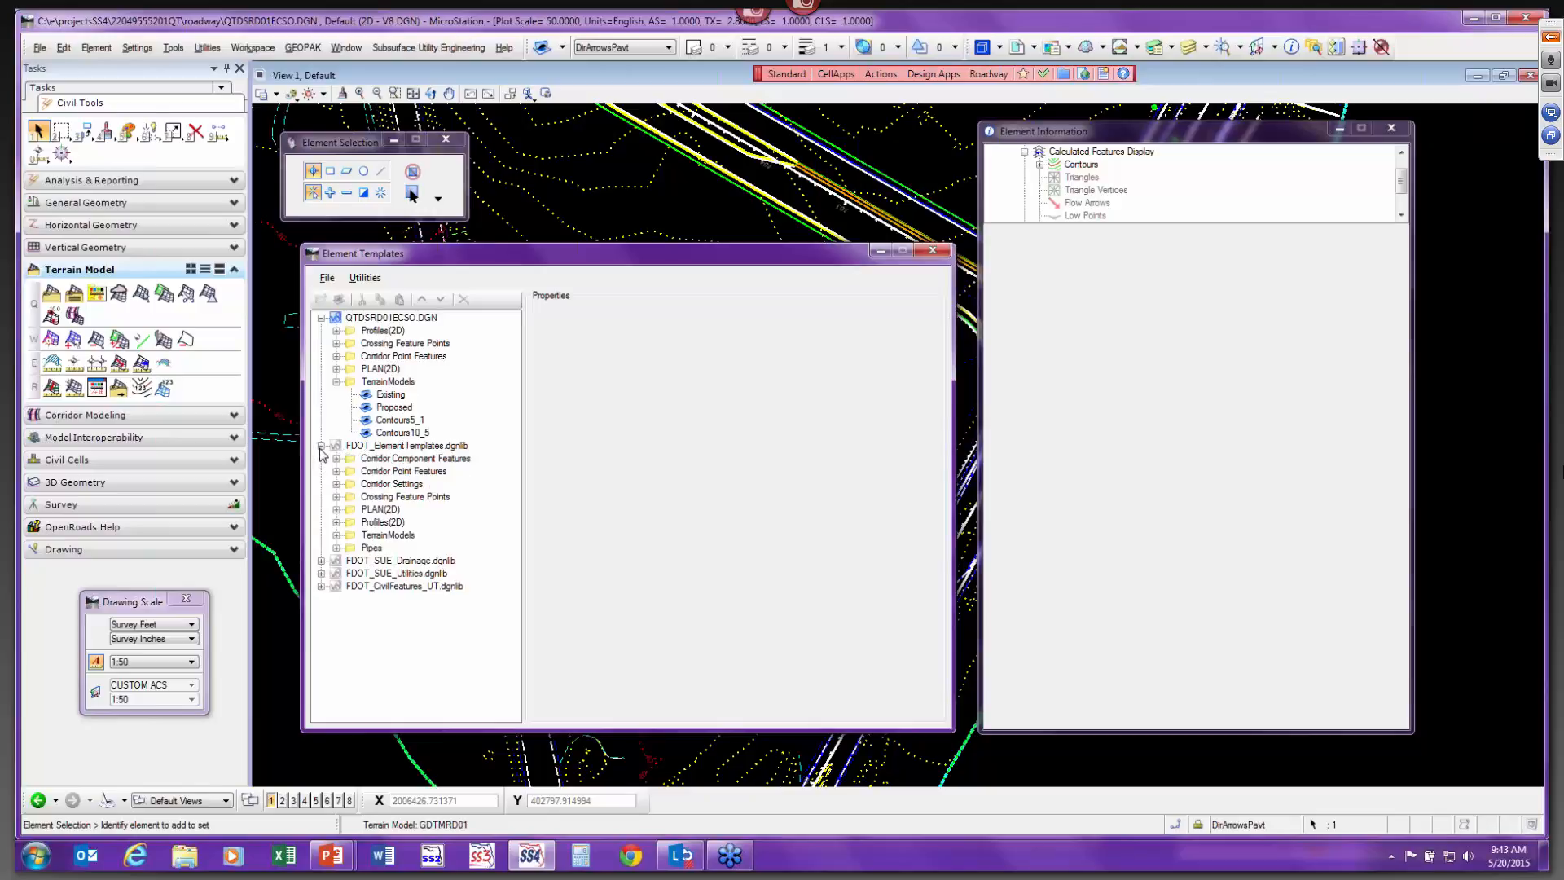
click(335, 535)
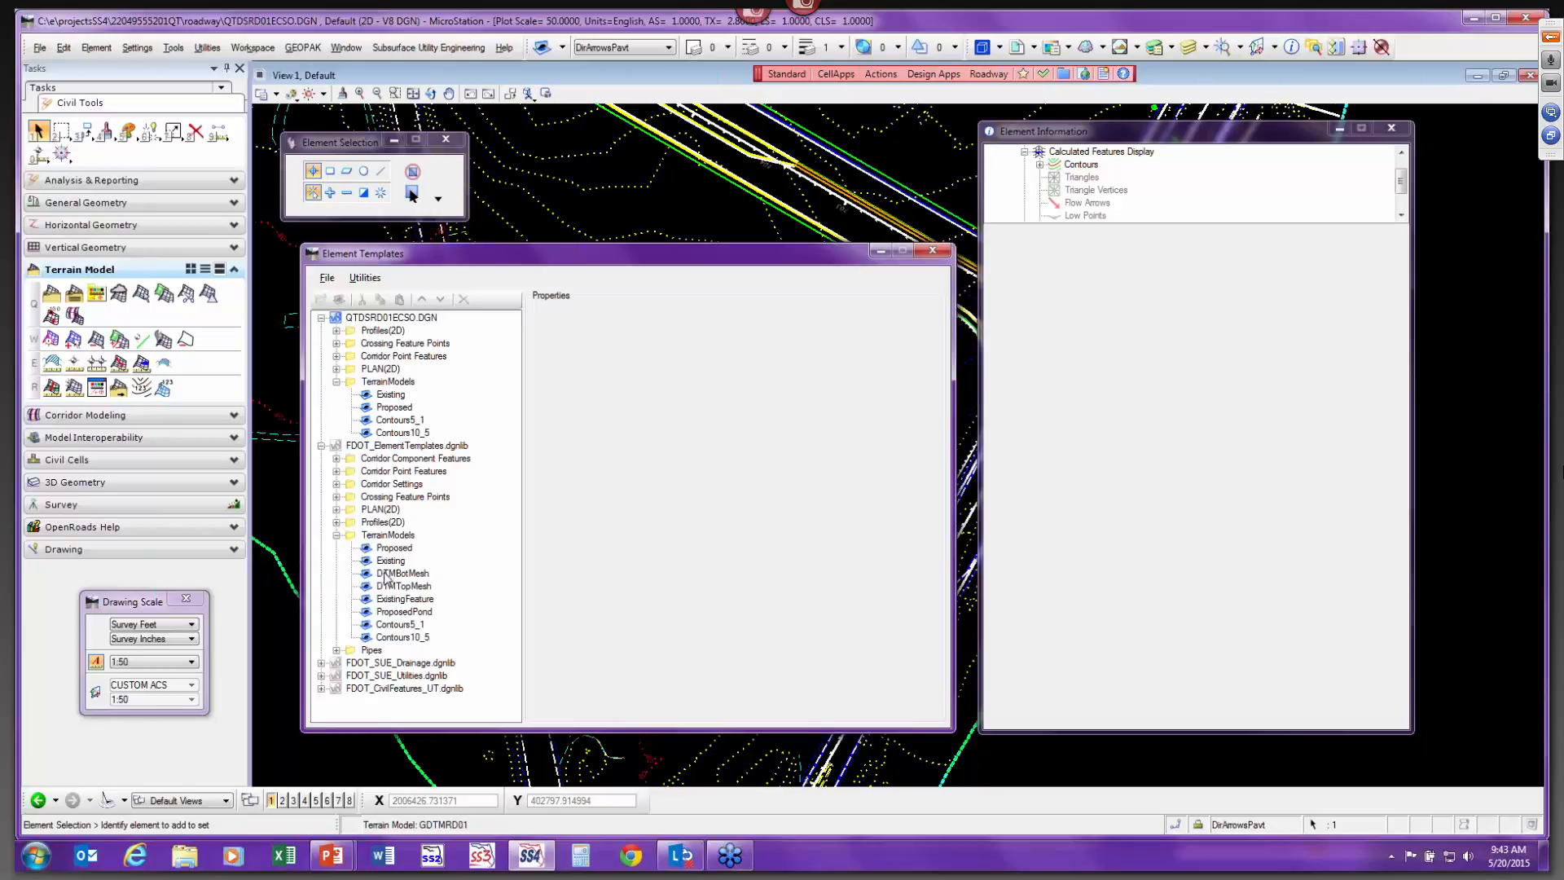
Copy the Contours5_1 template from the design file's TerrainModels group.
click(398, 612)
right_click(400, 615)
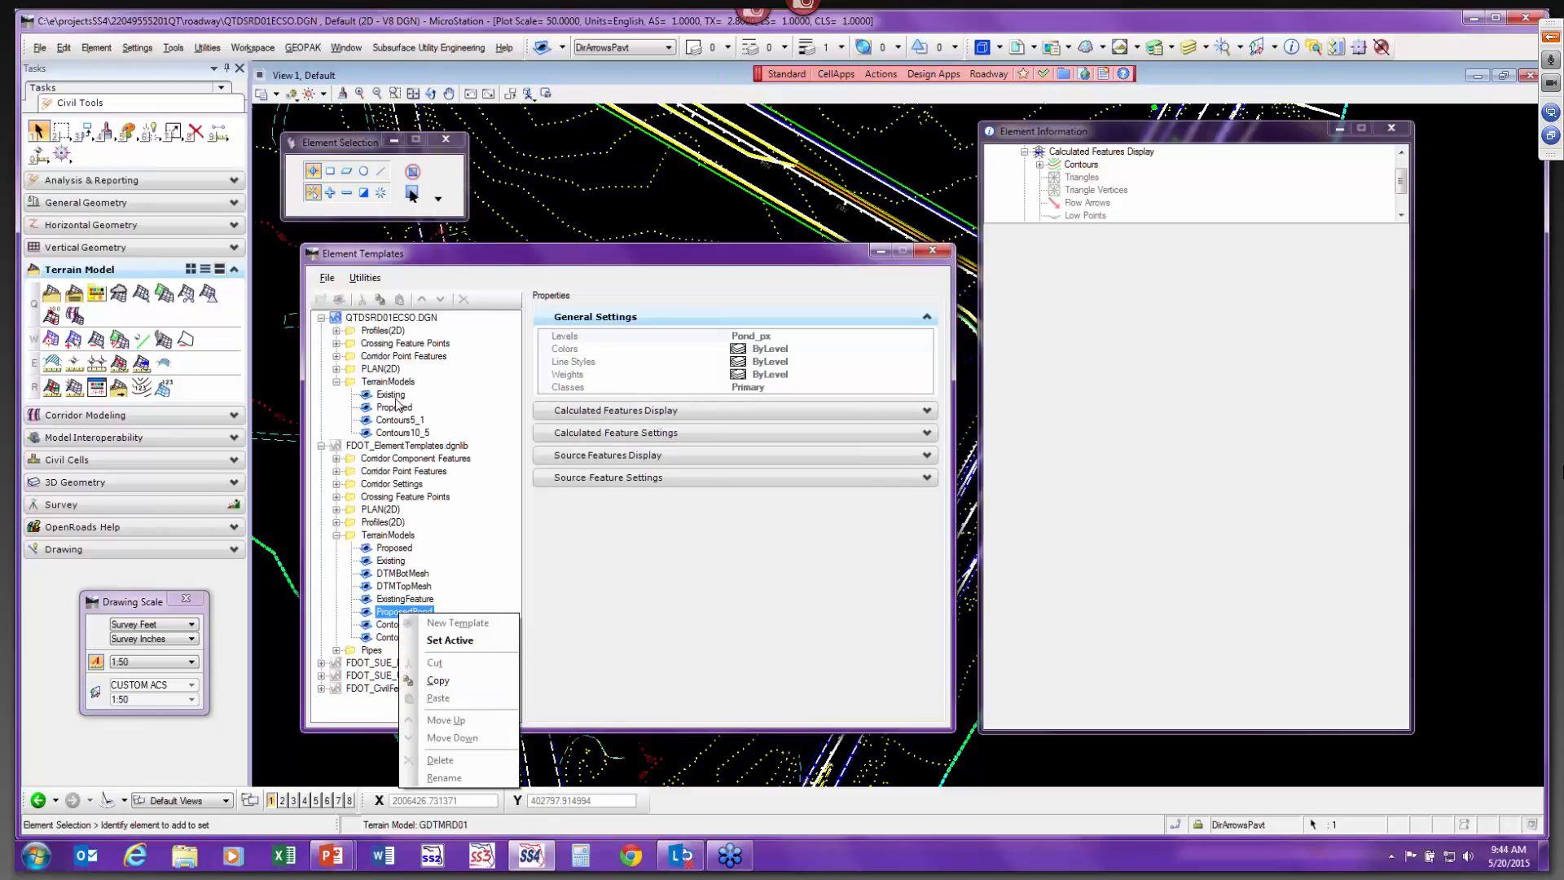
click(392, 425)
click(396, 420)
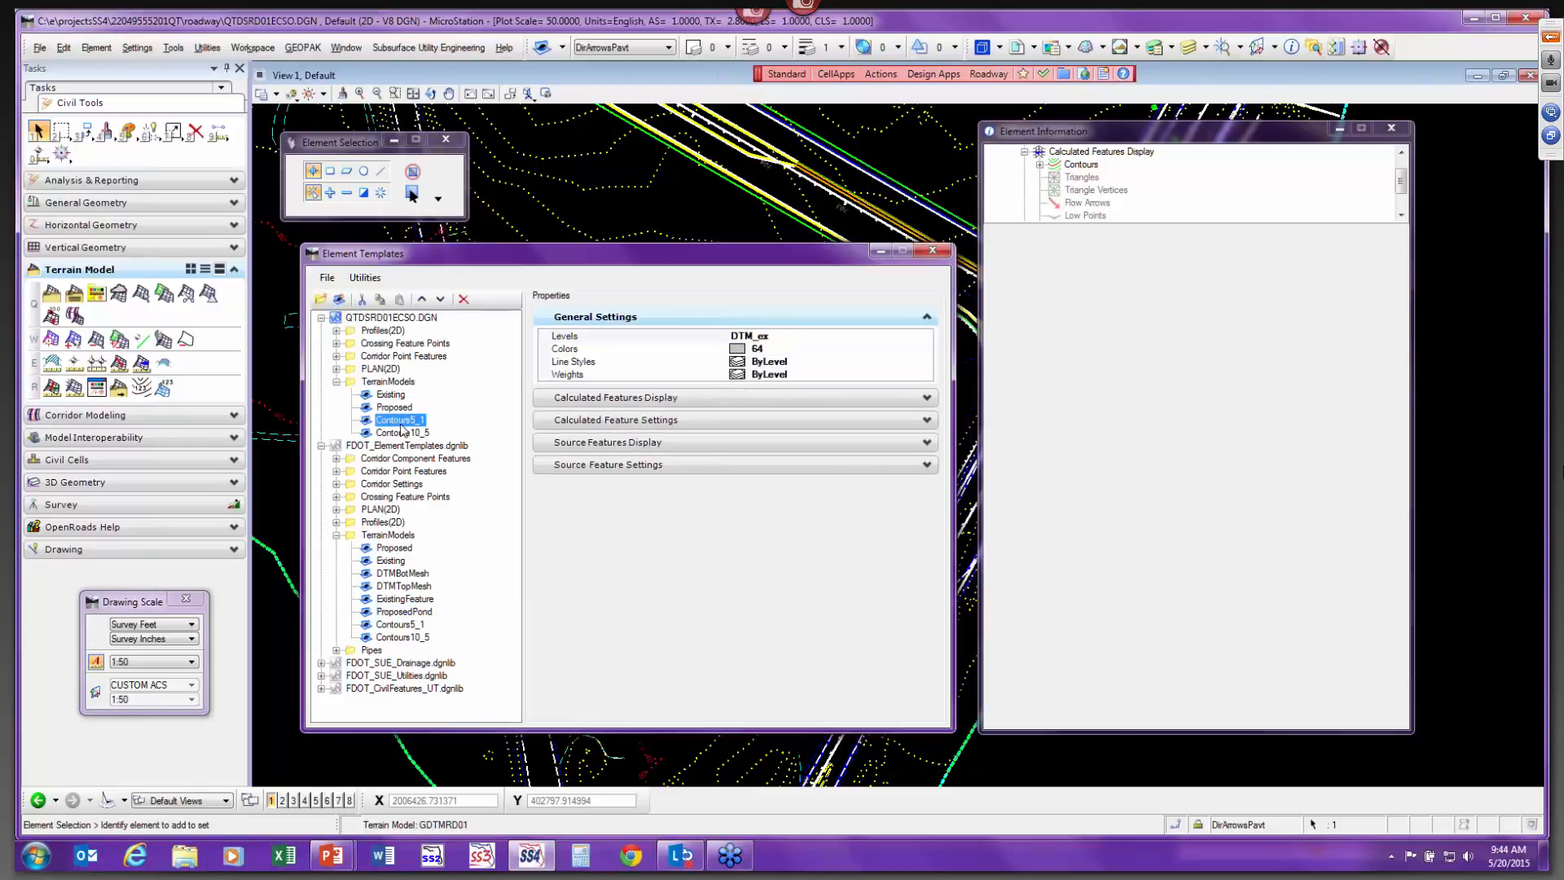
right_click(396, 424)
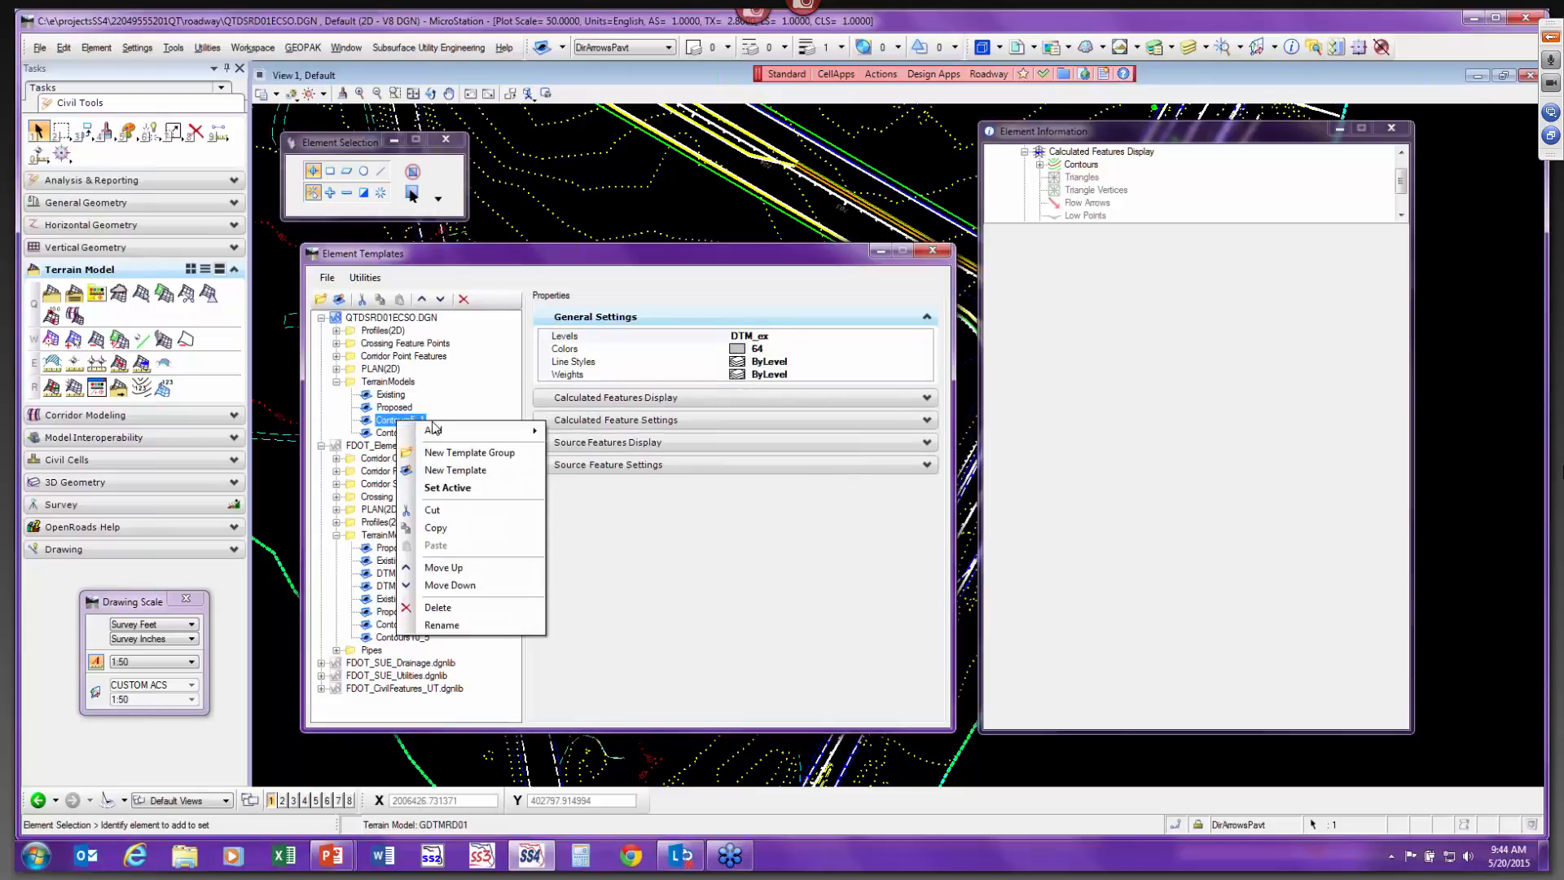
click(436, 529)
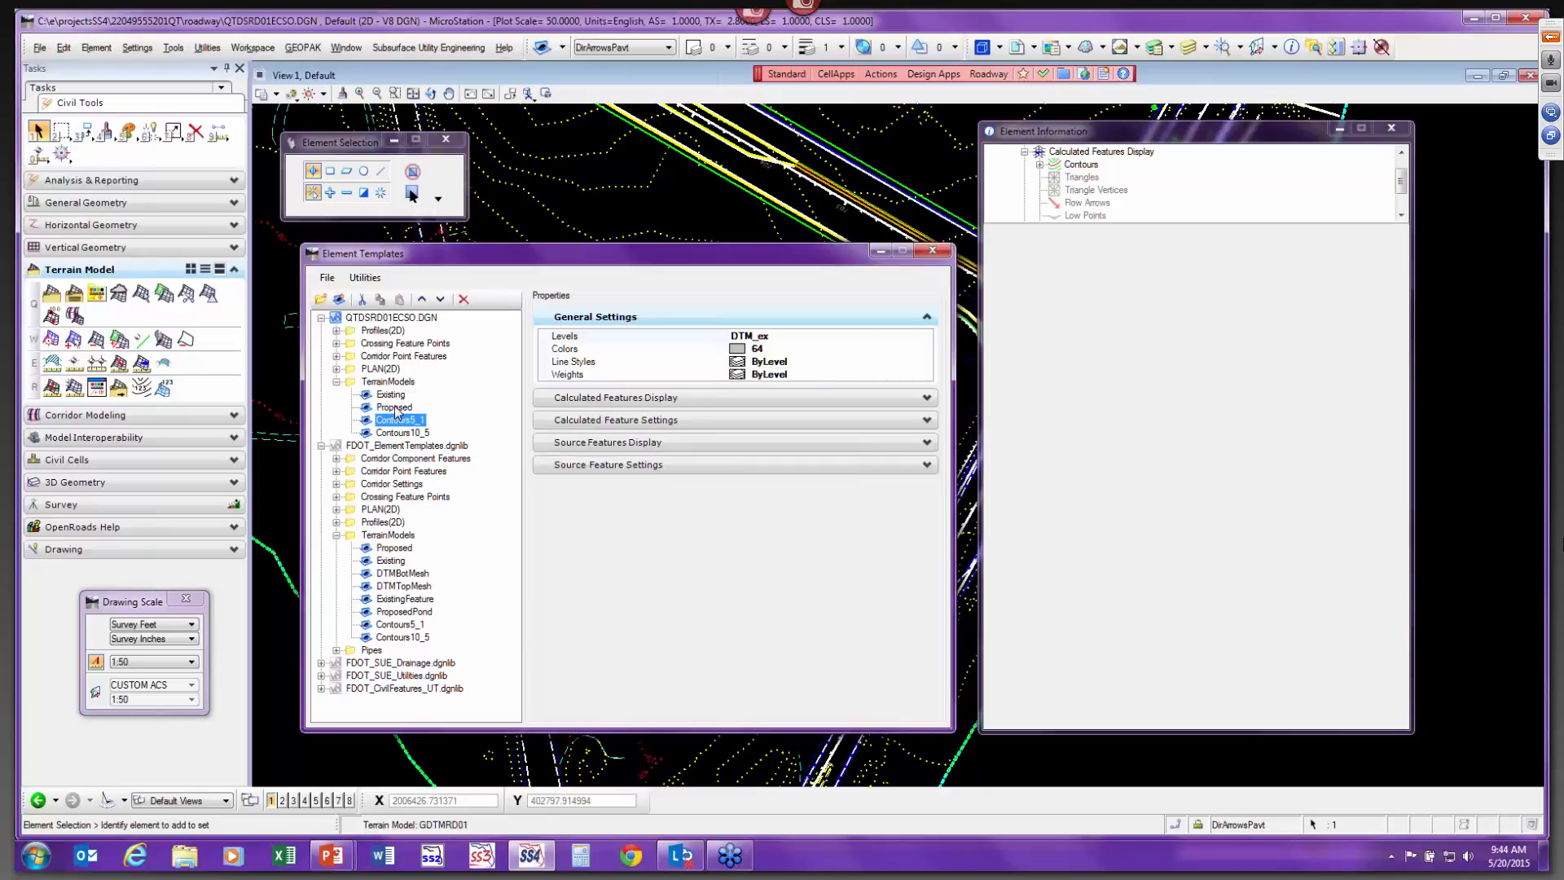
Paste the copied template into the design file's TerrainModels group.
right_click(396, 409)
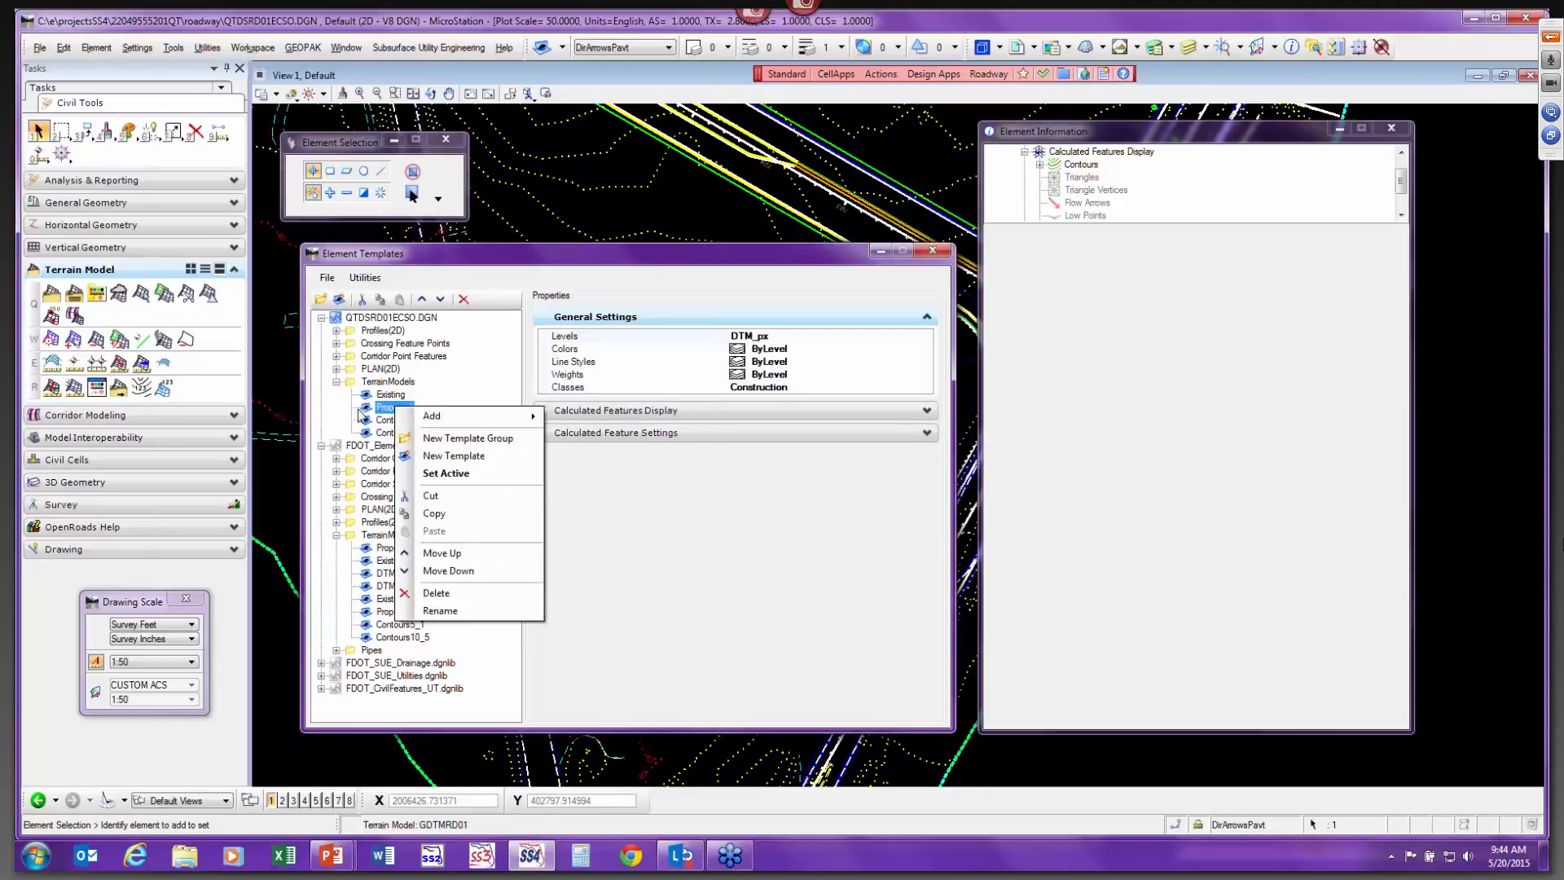
click(379, 385)
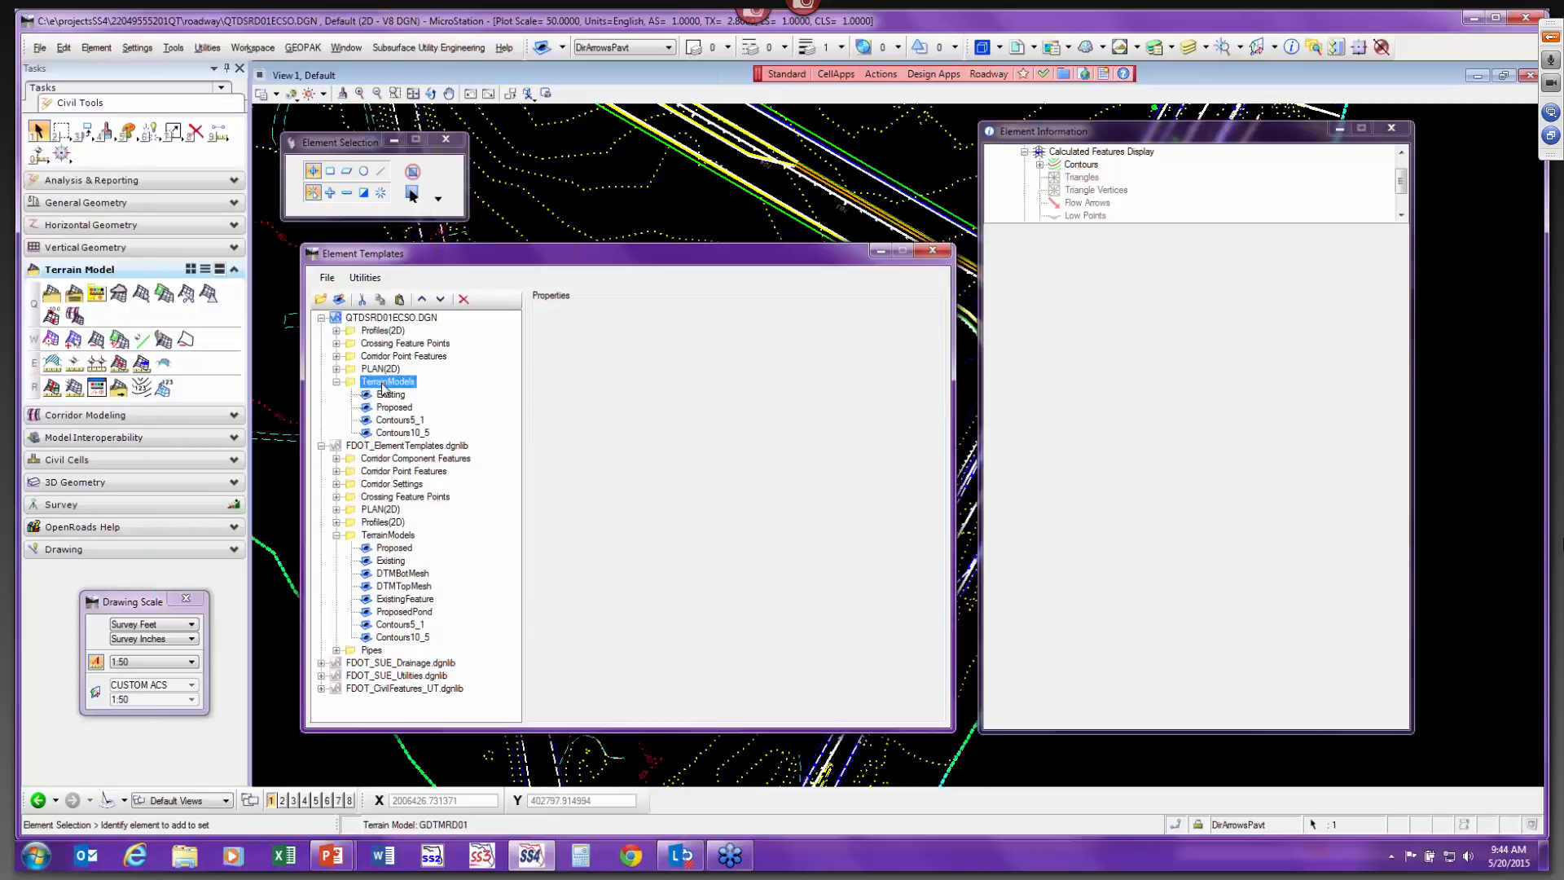
right_click(383, 389)
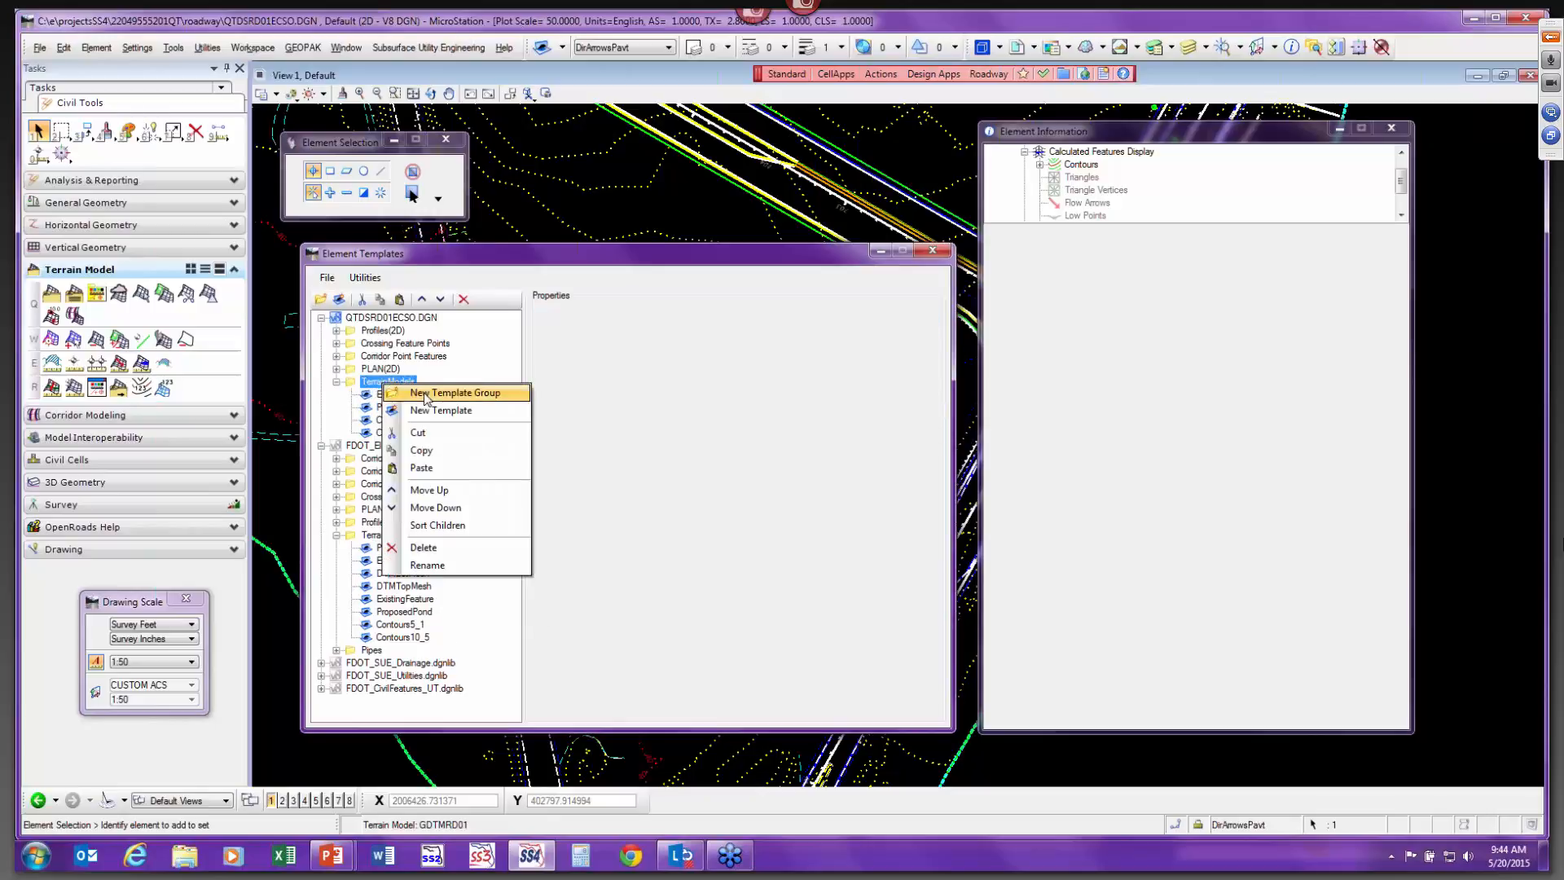
click(444, 471)
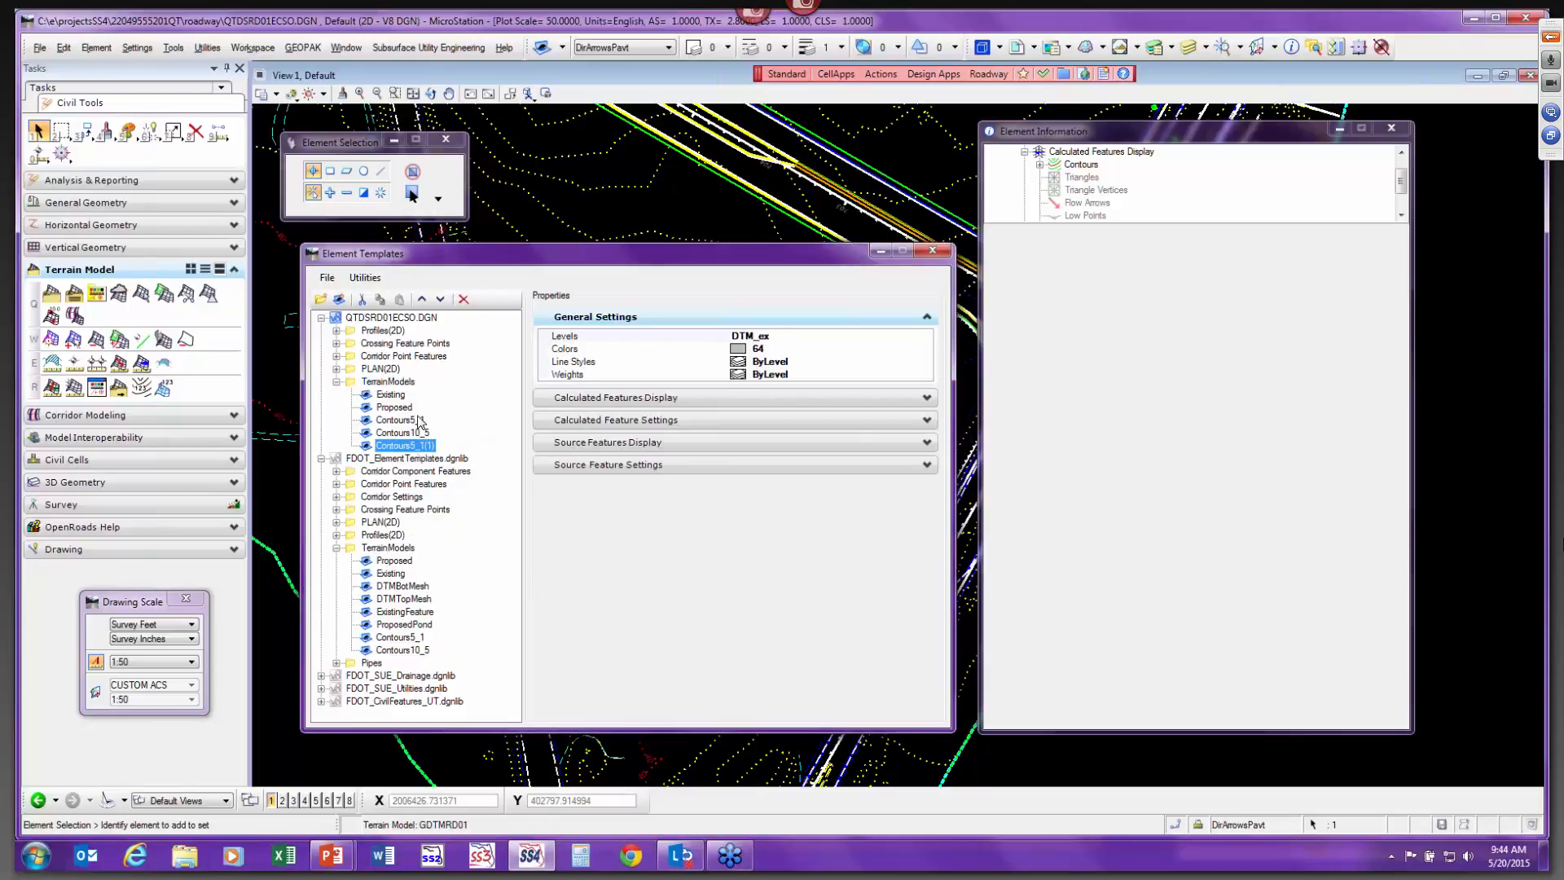
Rename the pasted template Contours20_10 and expand its Calculated Feature Settings.
click(412, 447)
drag(409, 445, 447, 438)
text(20)
click(638, 421)
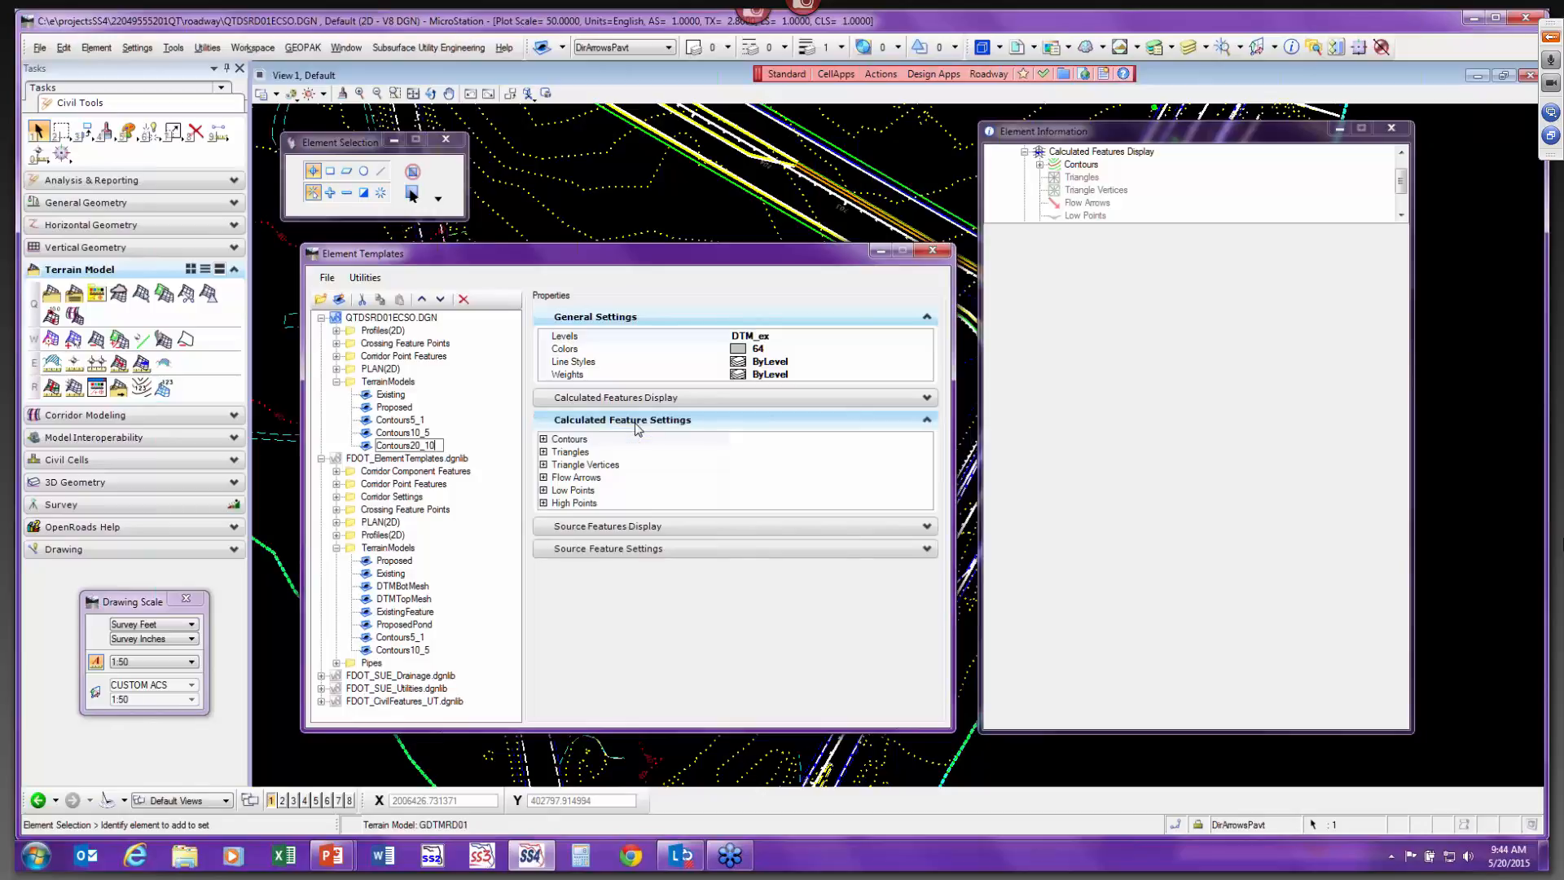
Turn on the Flow Arrows display in the Contours20_10 template's calculated features display settings.
click(654, 466)
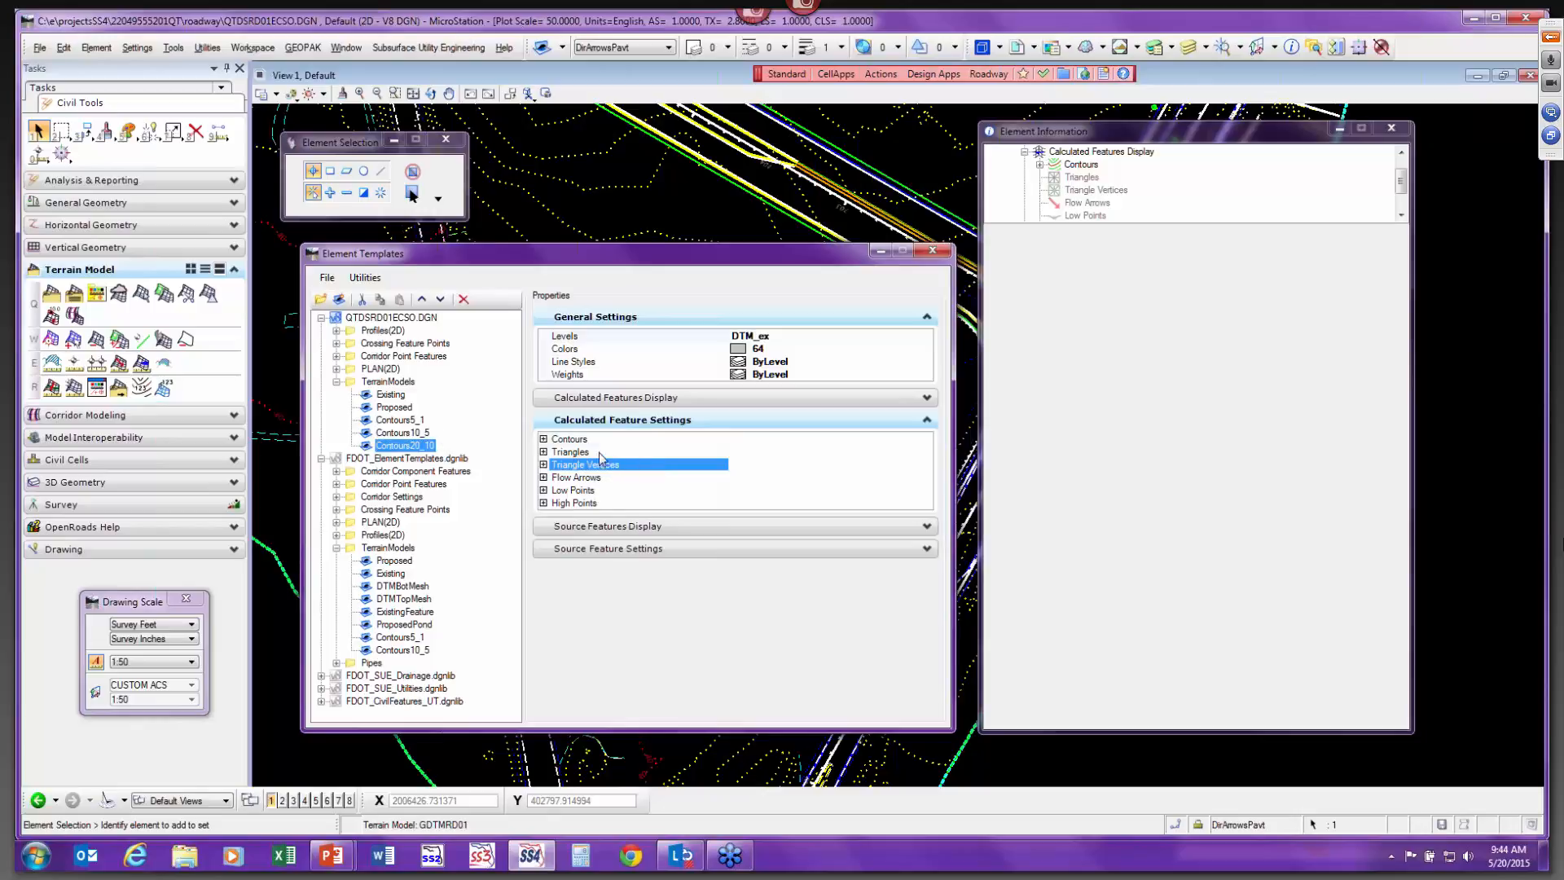
click(614, 400)
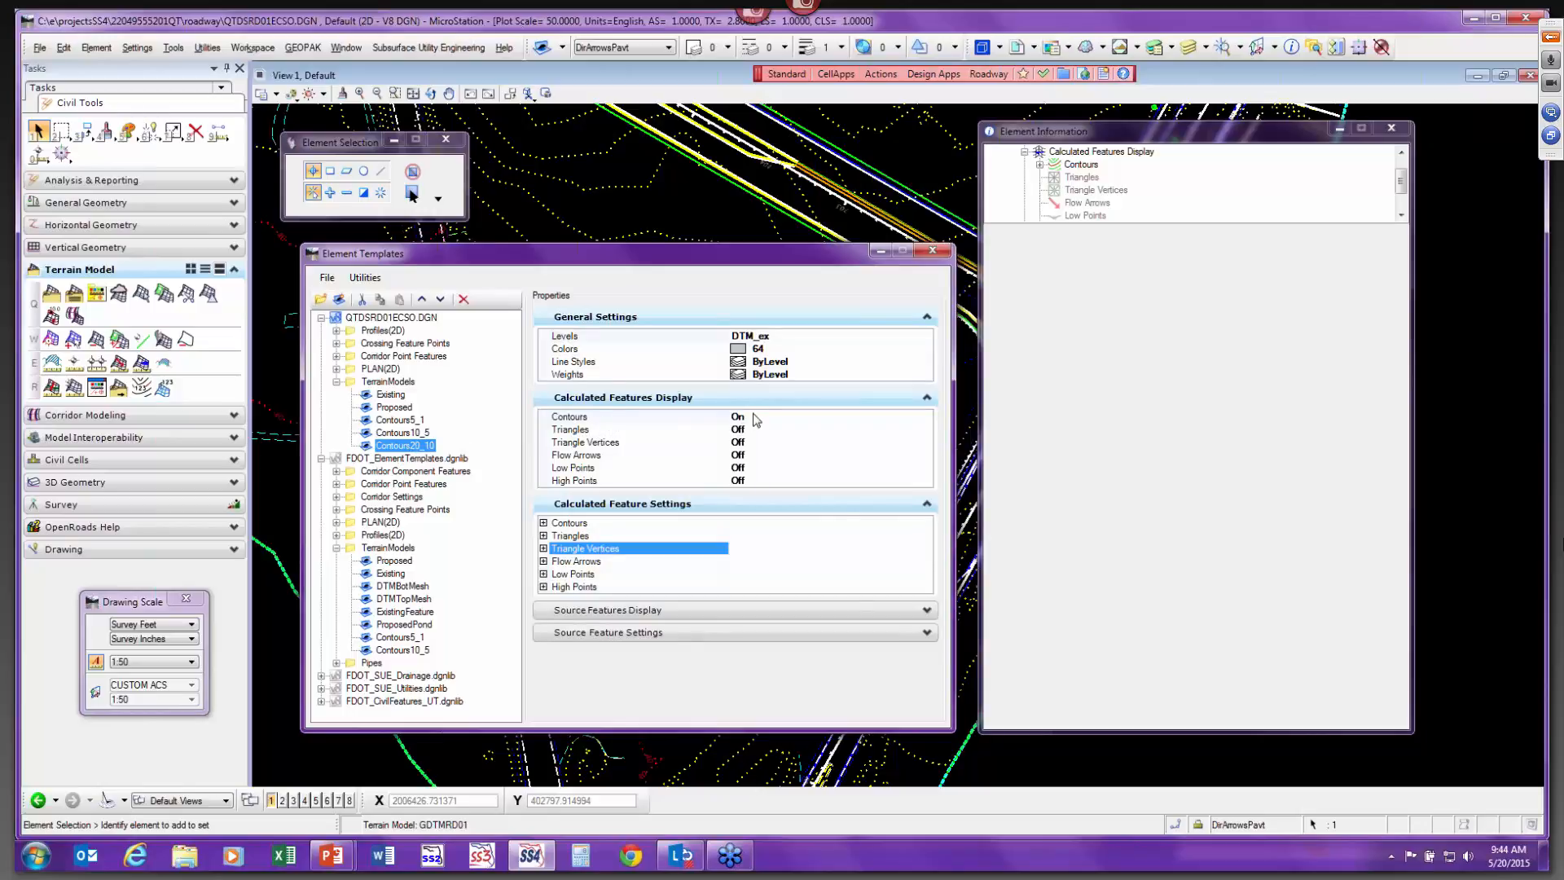
click(660, 455)
double_click(763, 456)
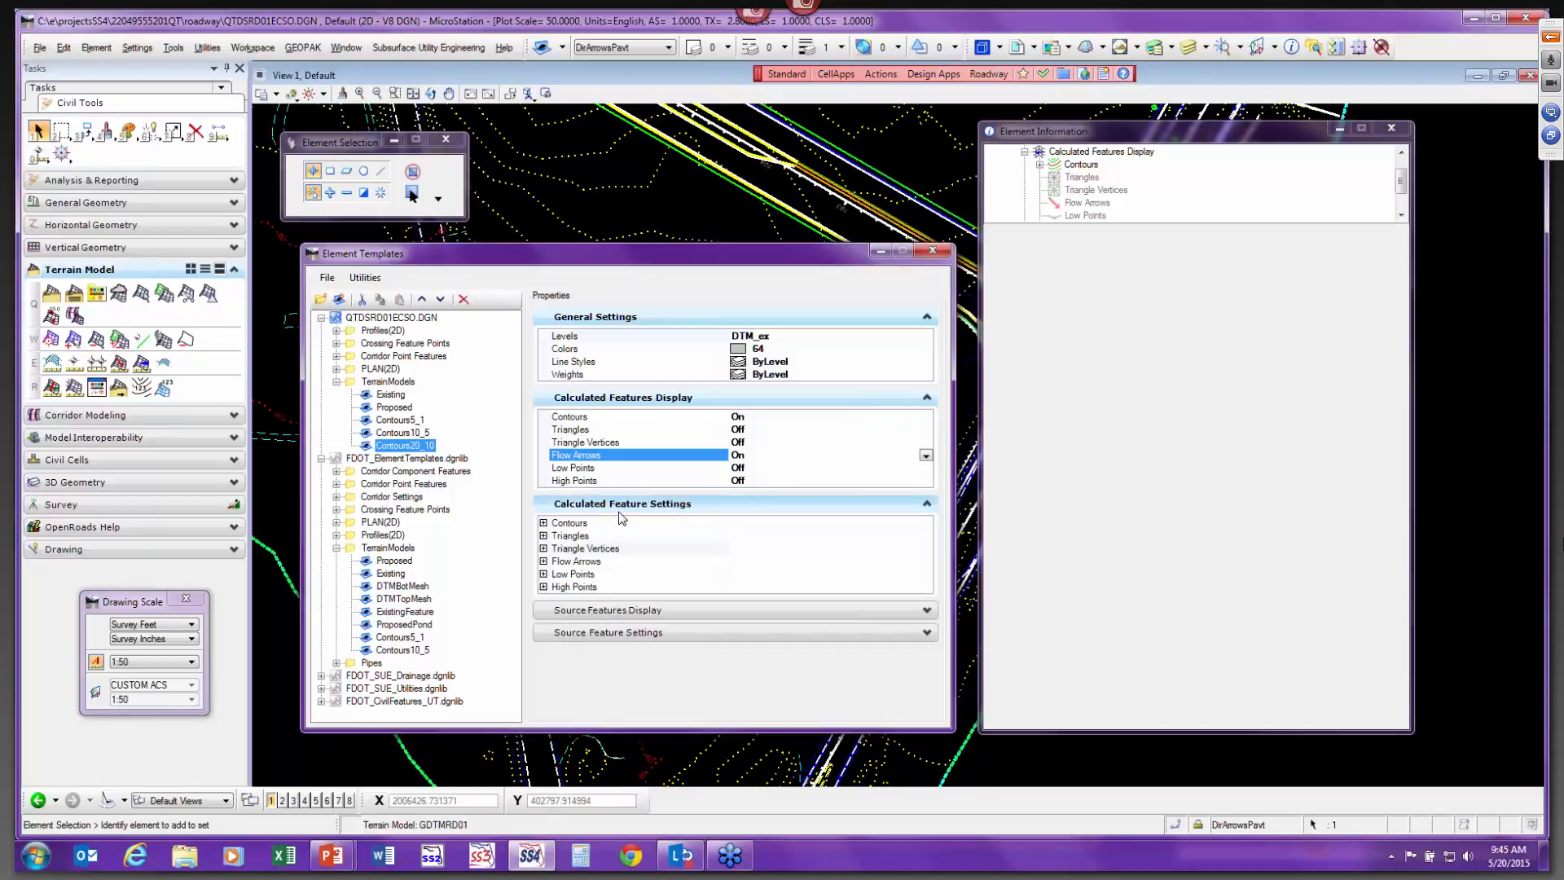
Set the template's contour Major Interval to 20 and Minor Interval to 10.
click(544, 522)
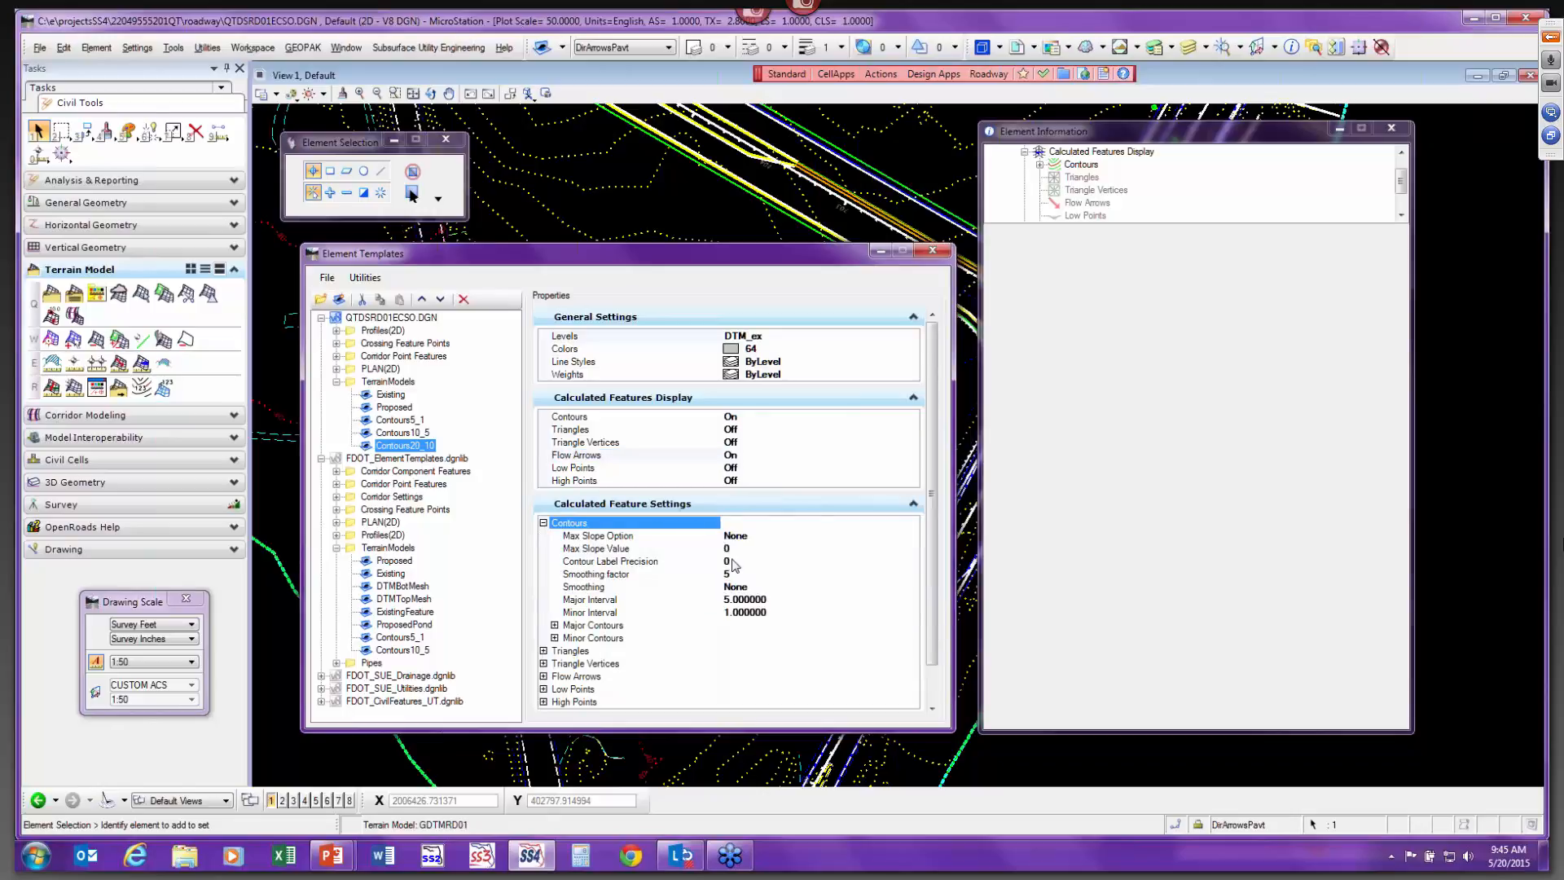
click(752, 602)
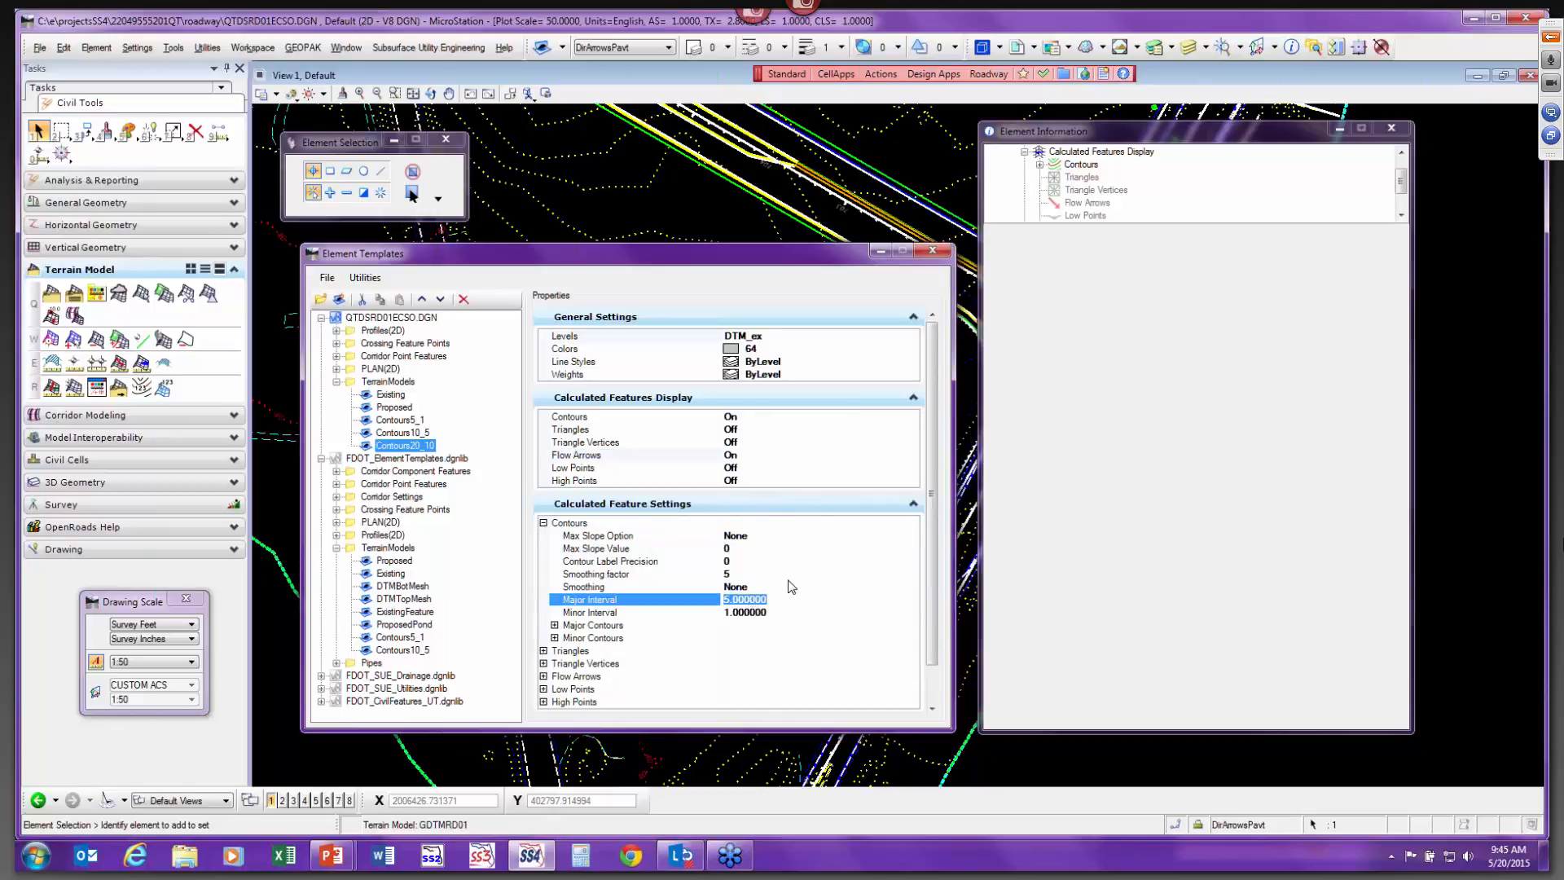
text(20)
key(Tab)
click(765, 613)
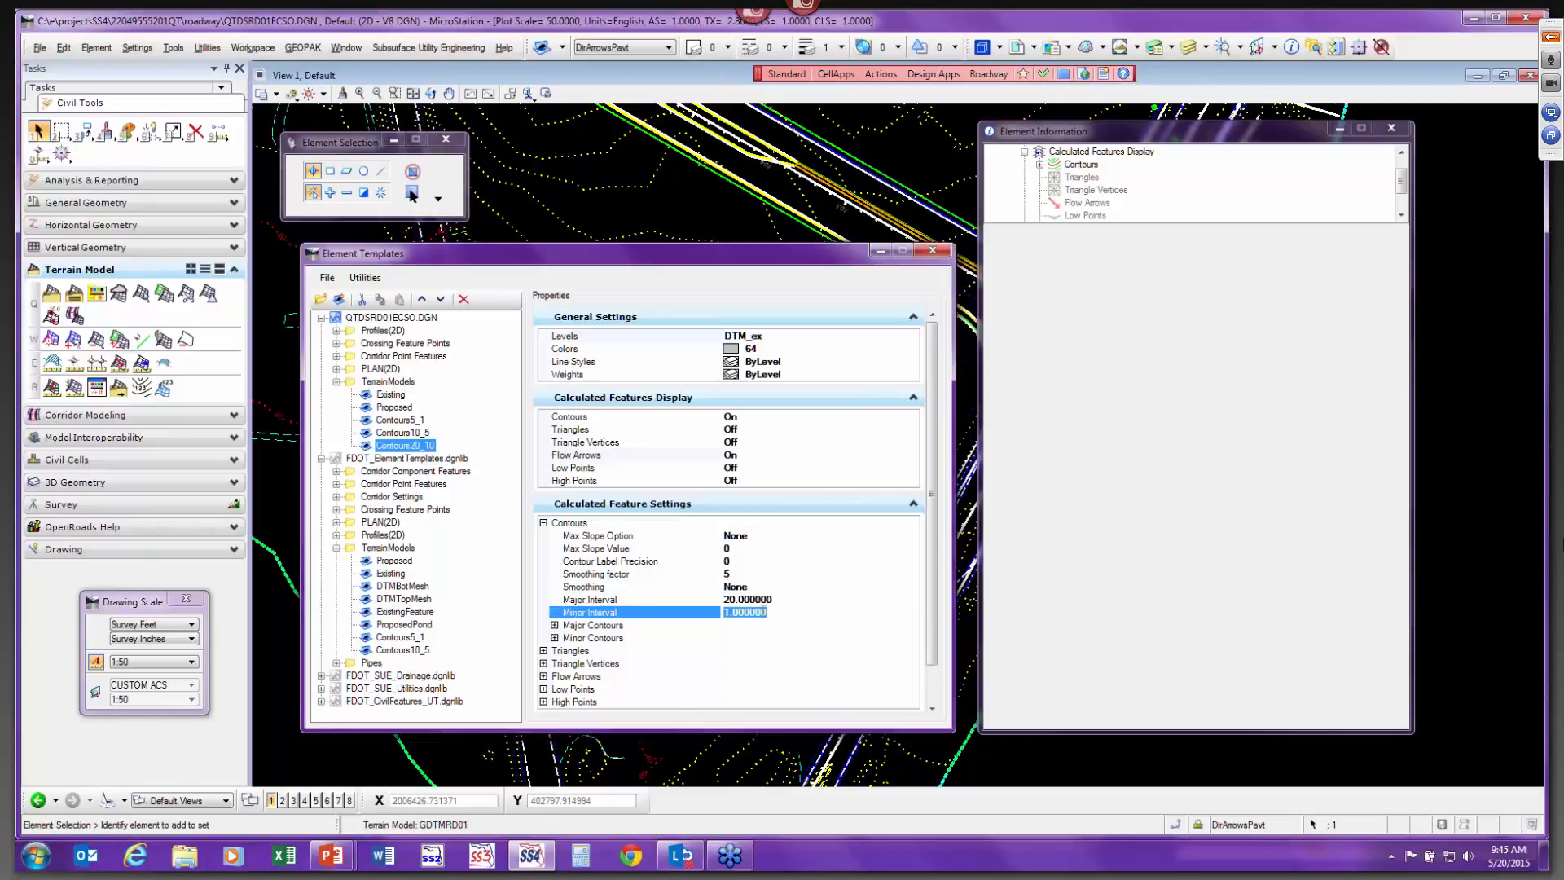
text(10)
key(Tab)
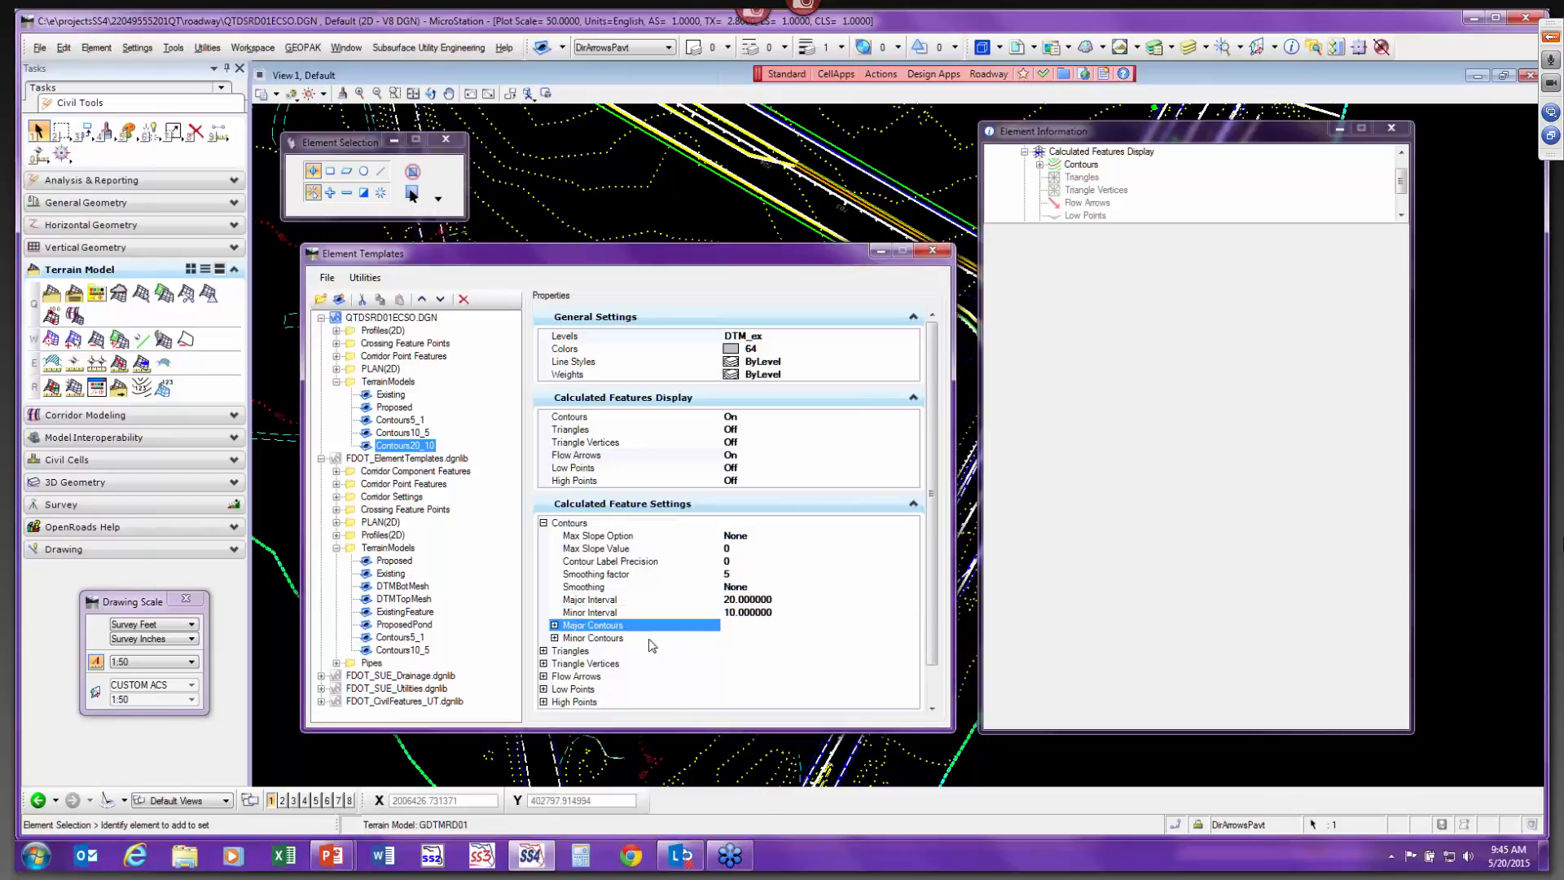
Set the major contours' text style to FDOT (Large).
click(554, 625)
scroll(819, 675, down, 1)
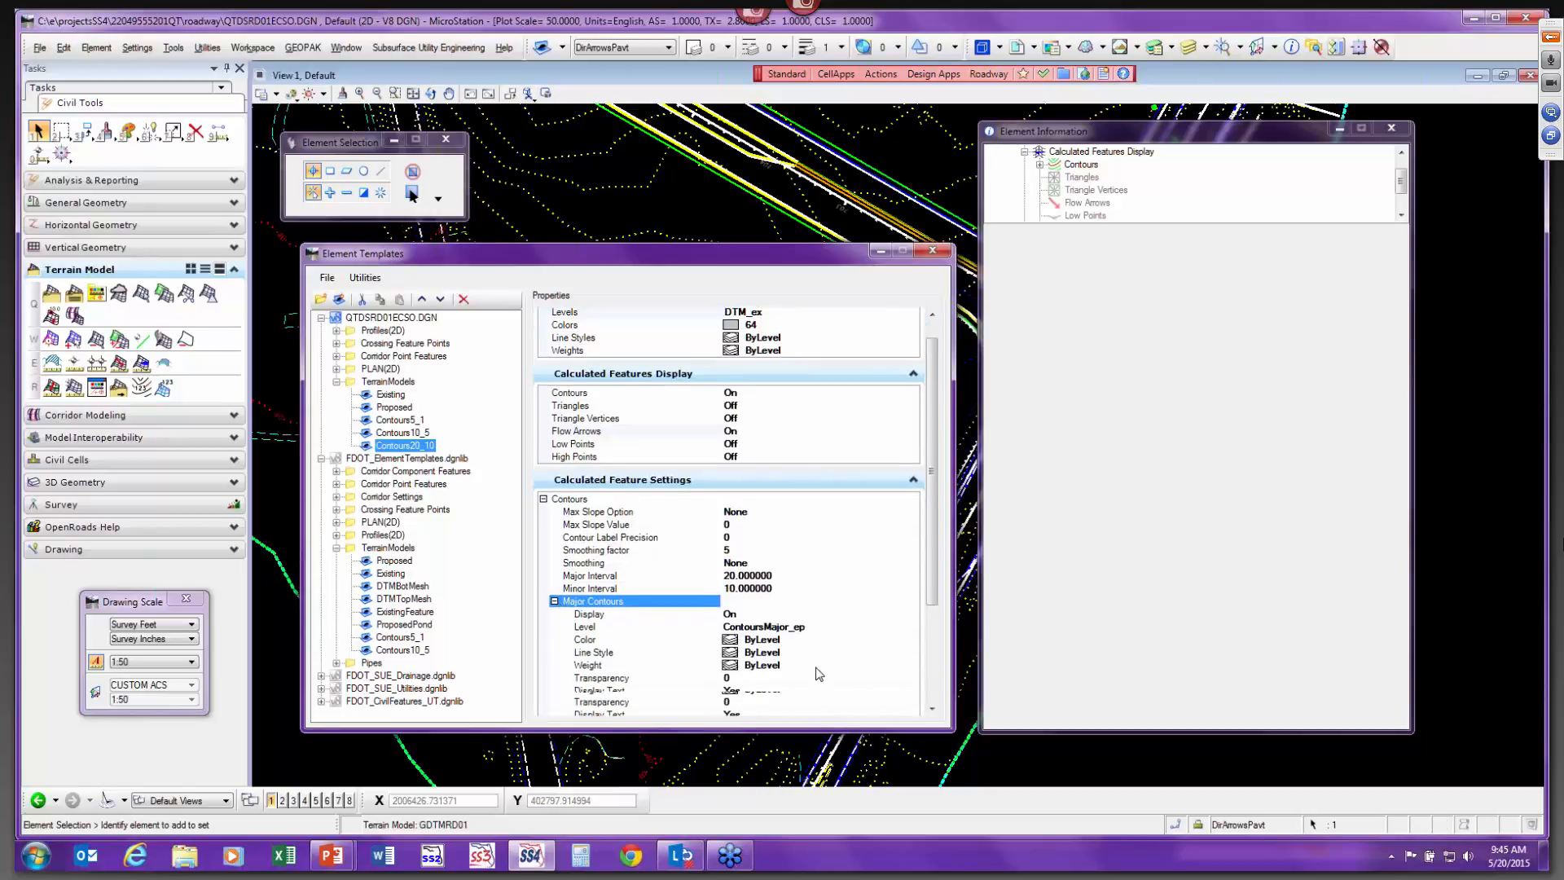
scroll(819, 675, down, 1)
click(794, 655)
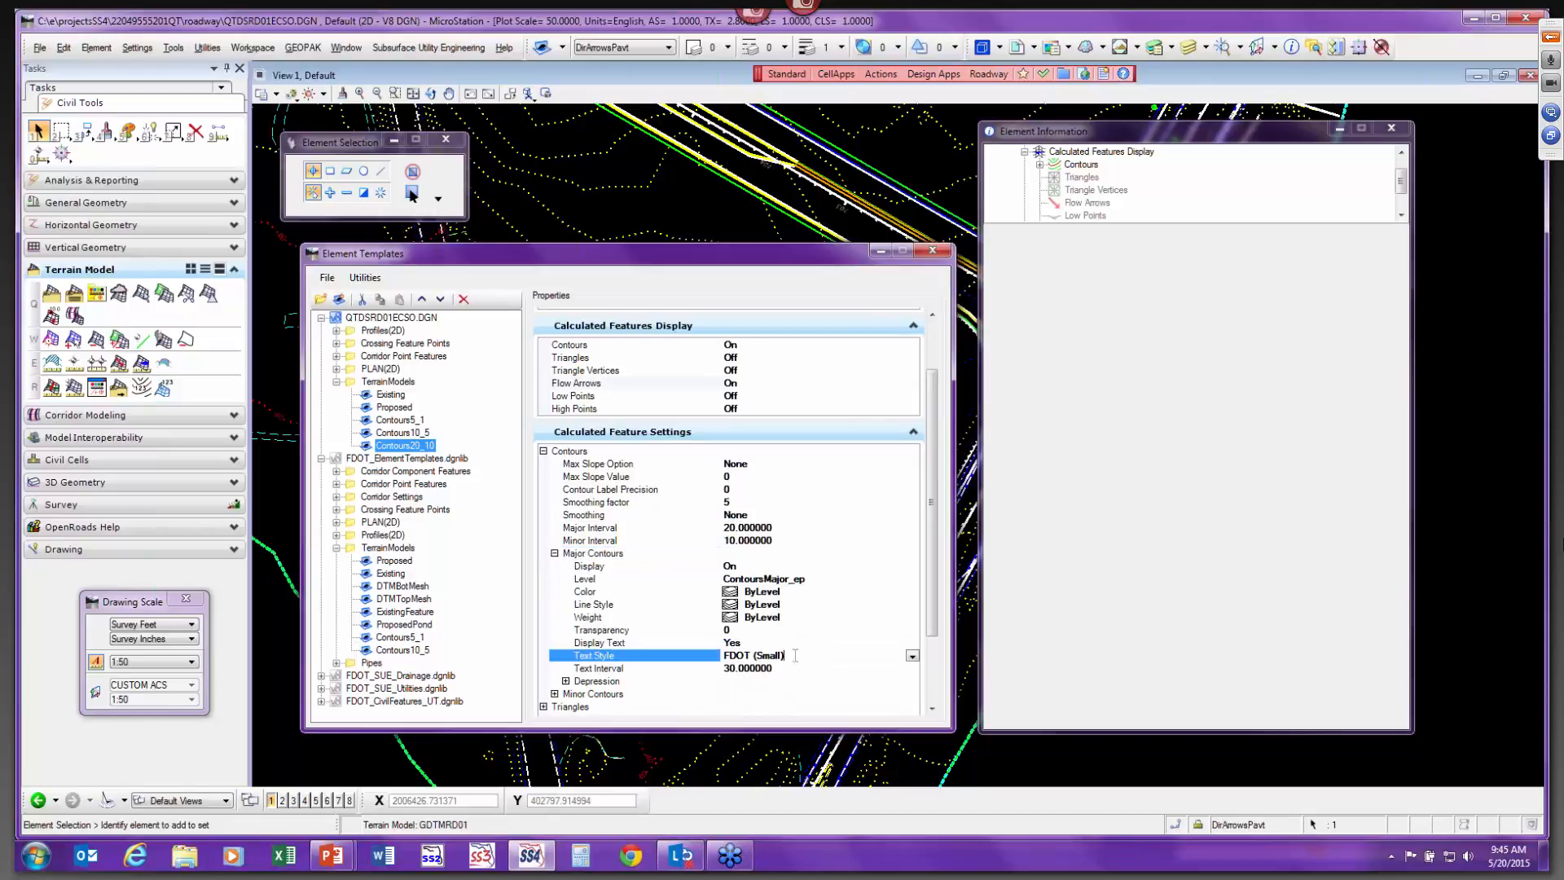
double_click(795, 655)
click(913, 657)
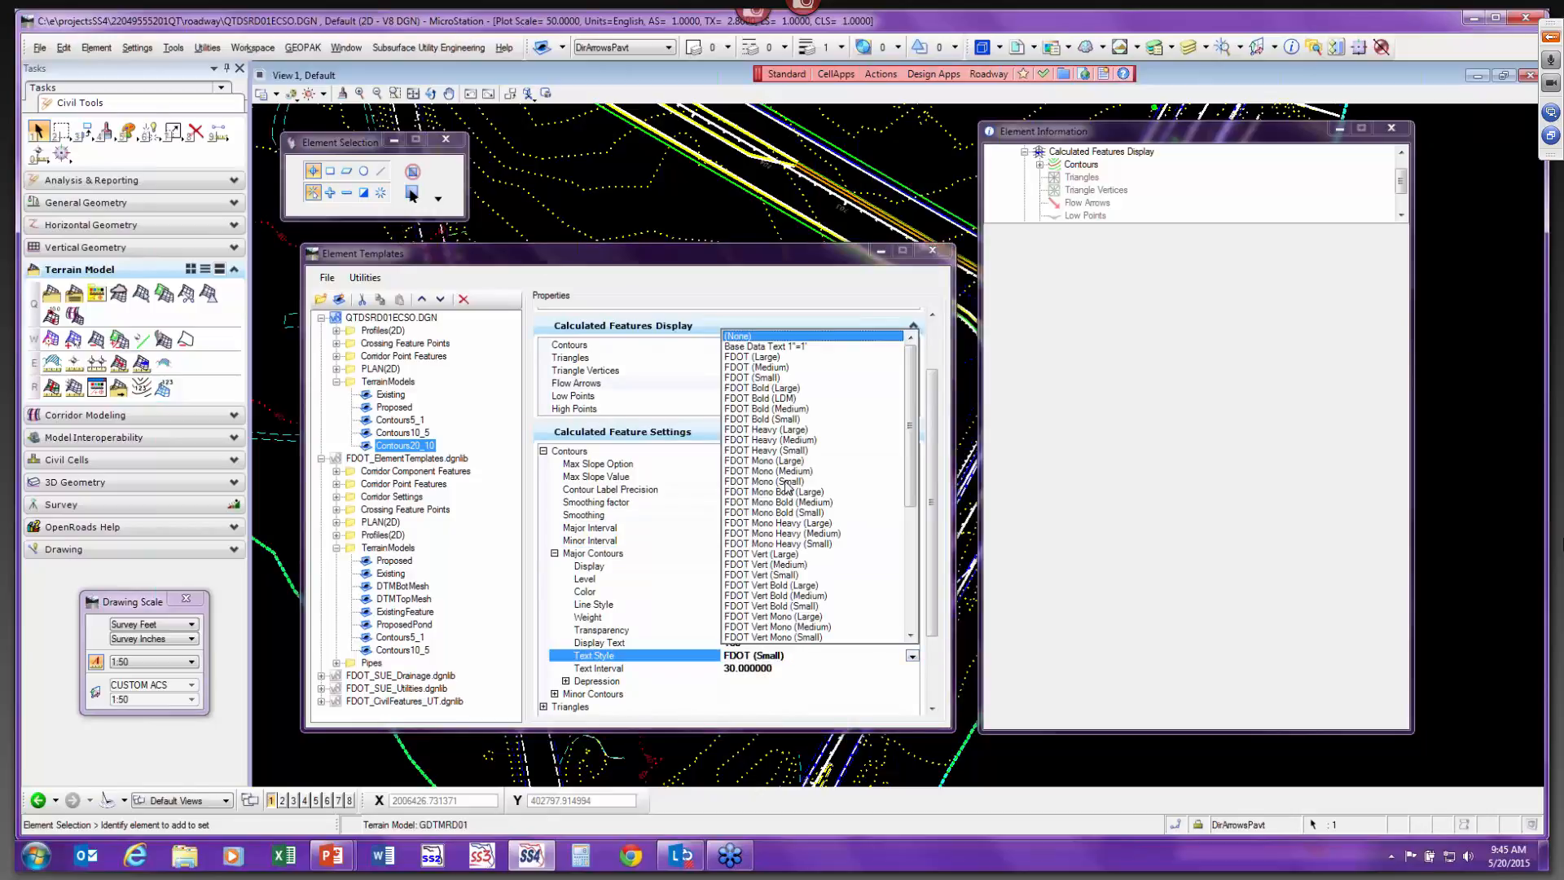
click(780, 359)
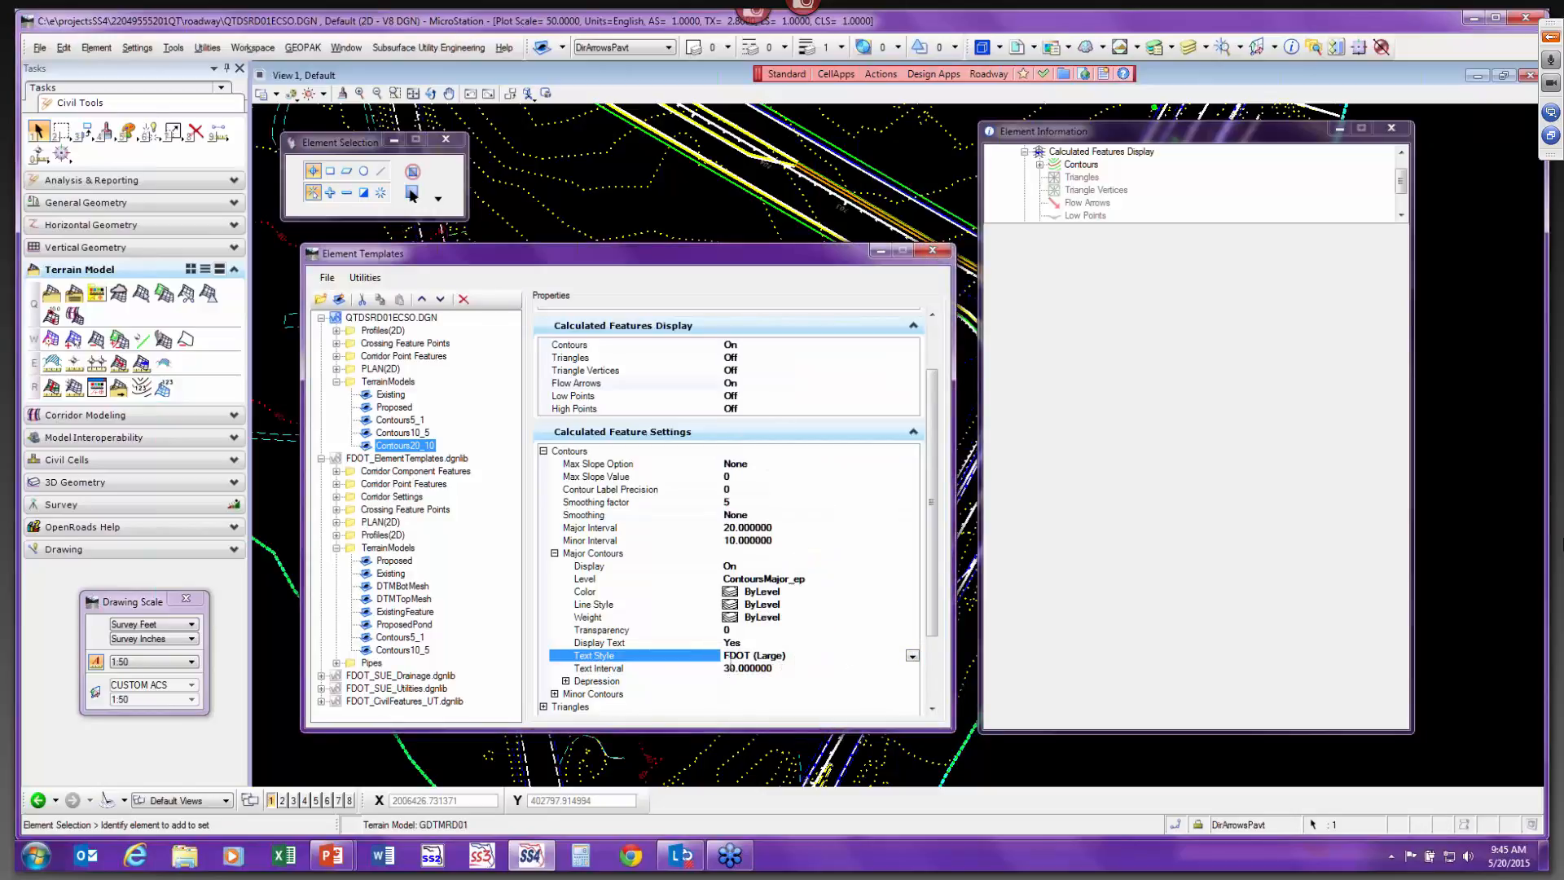
Set the major contours' text interval to 200.
click(769, 670)
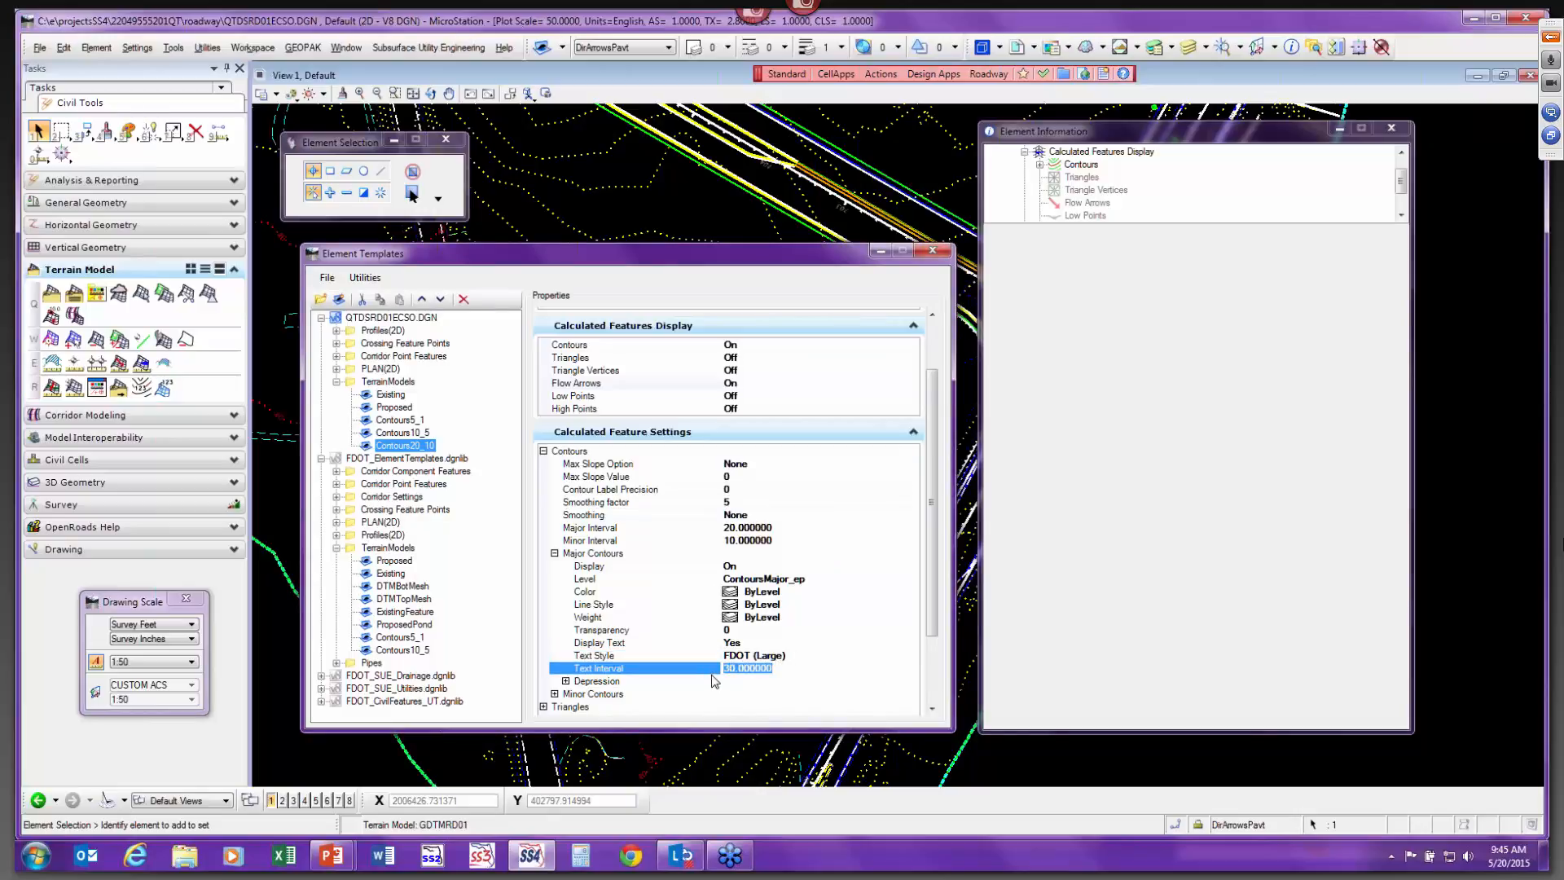
text(10)
key(BackSpace)
key(BackSpace)
key(BackSpace)
text(200)
key(Return)
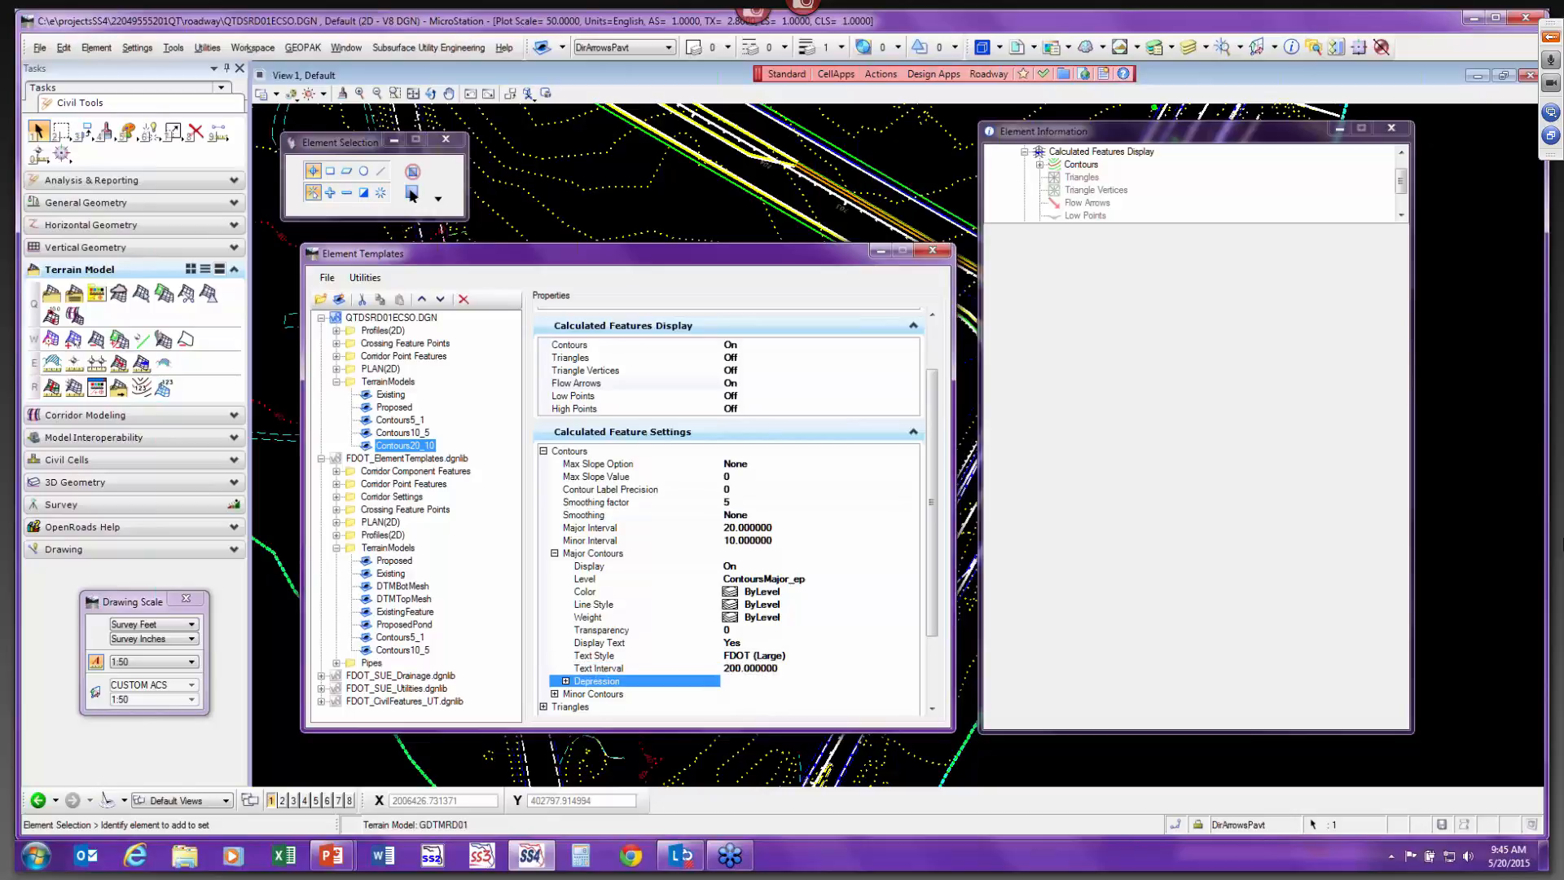
Set the flow arrows' cell scale to 20 and close the Element Templates dialog.
scroll(642, 643, up, 1)
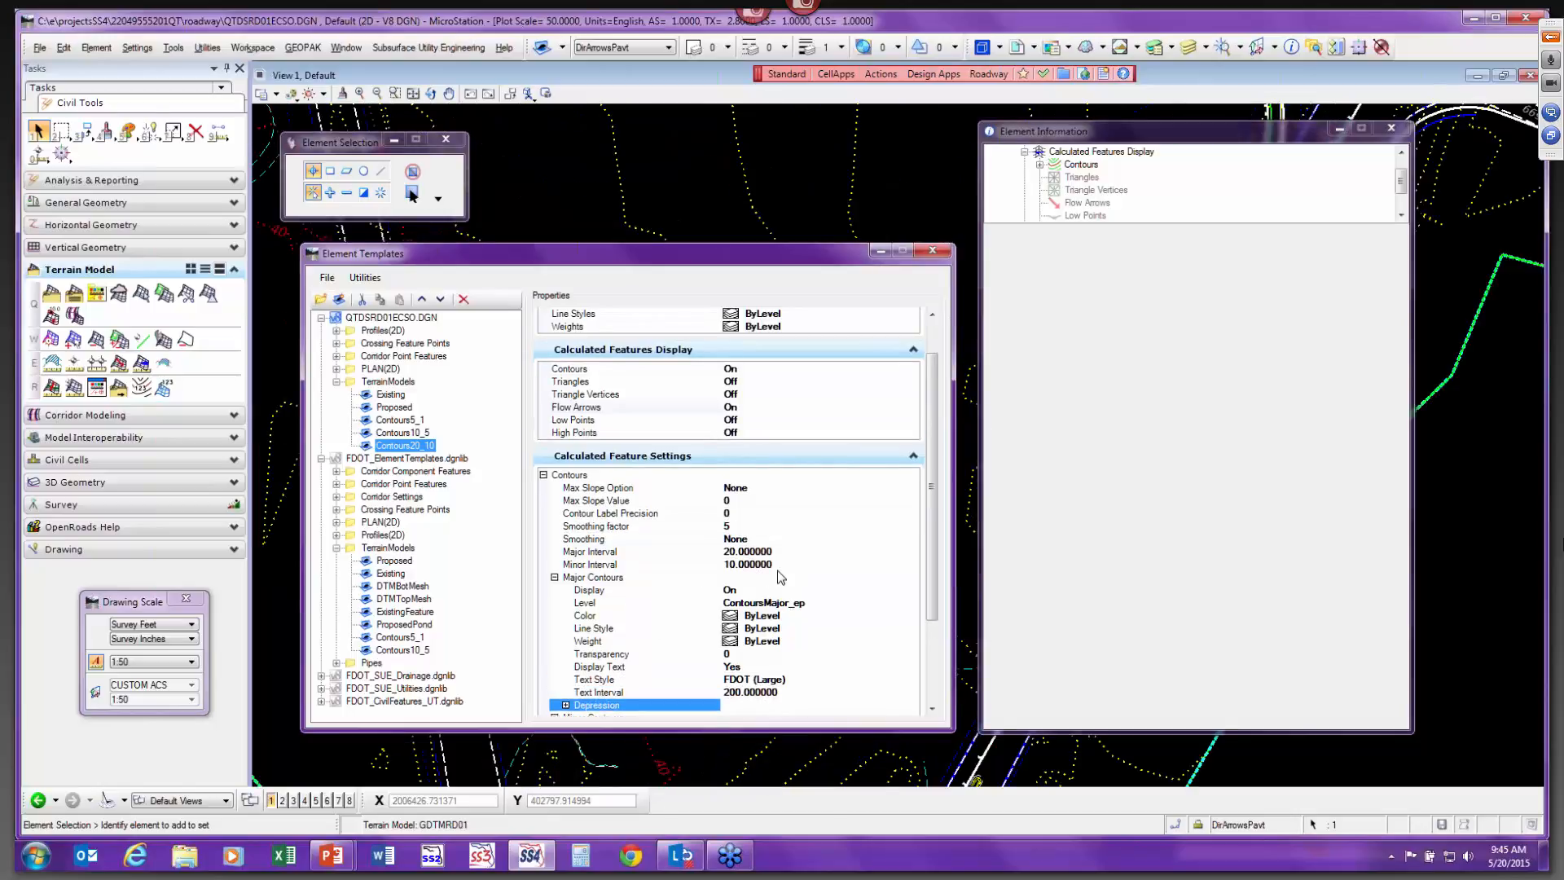
scroll(781, 576, down, 3)
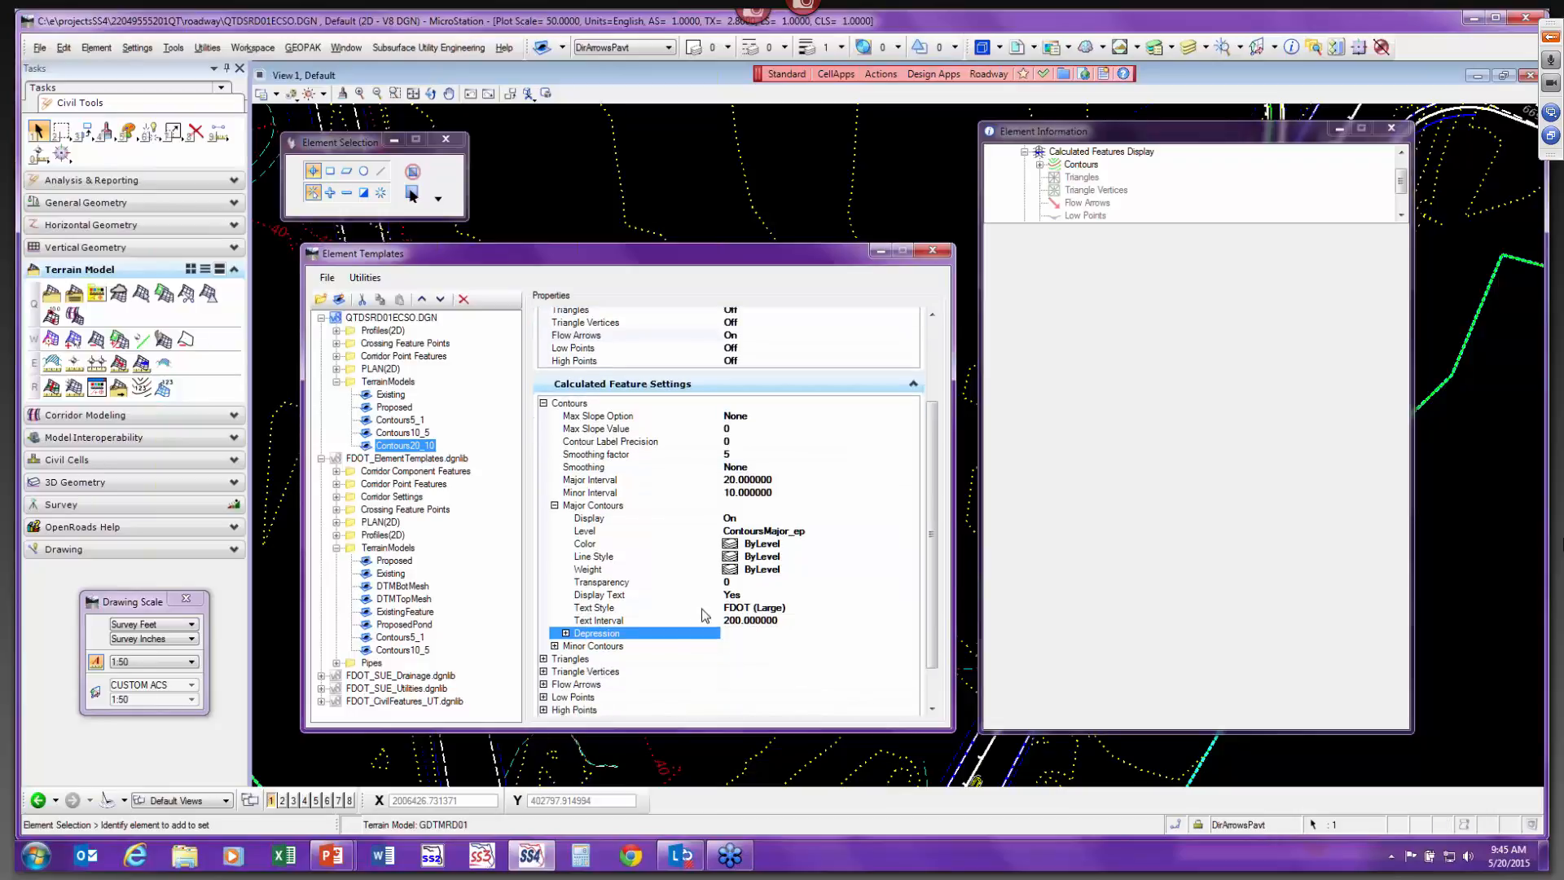
click(554, 646)
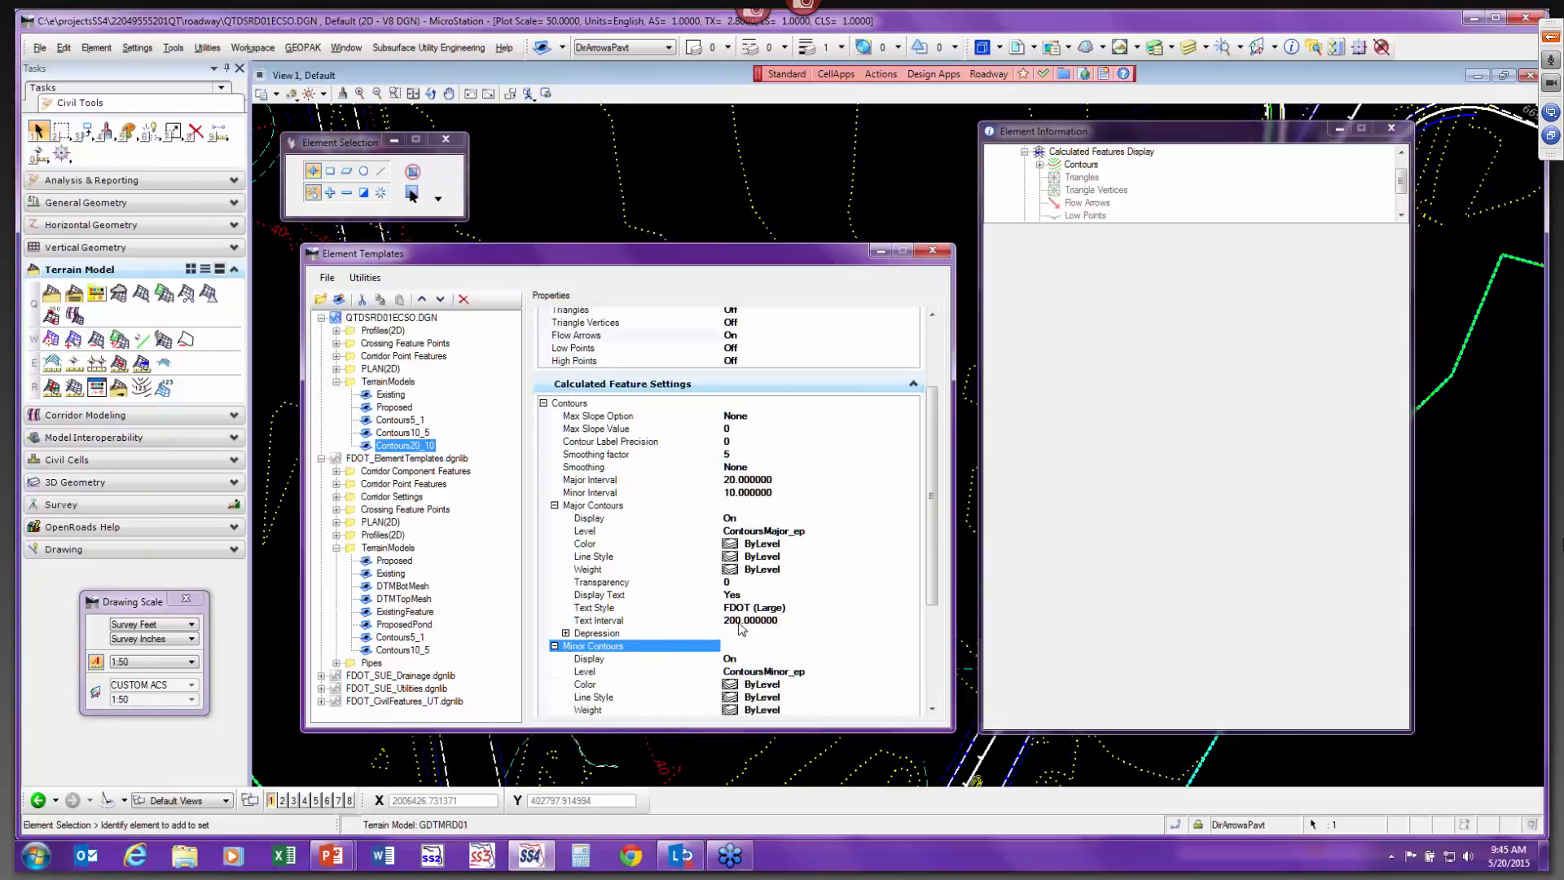
scroll(740, 624, down, 3)
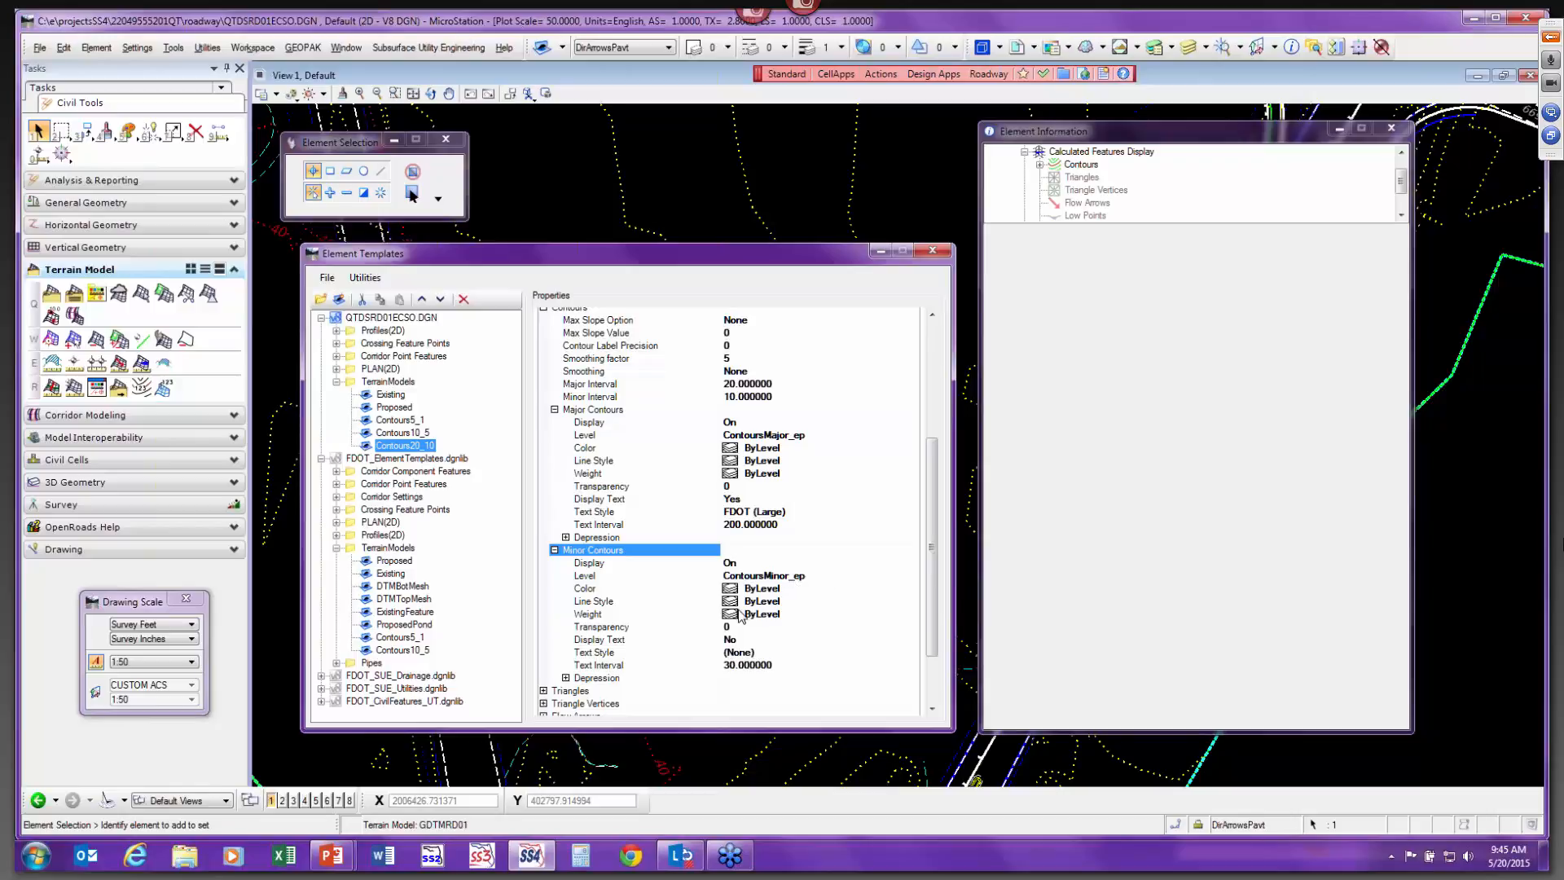
click(554, 552)
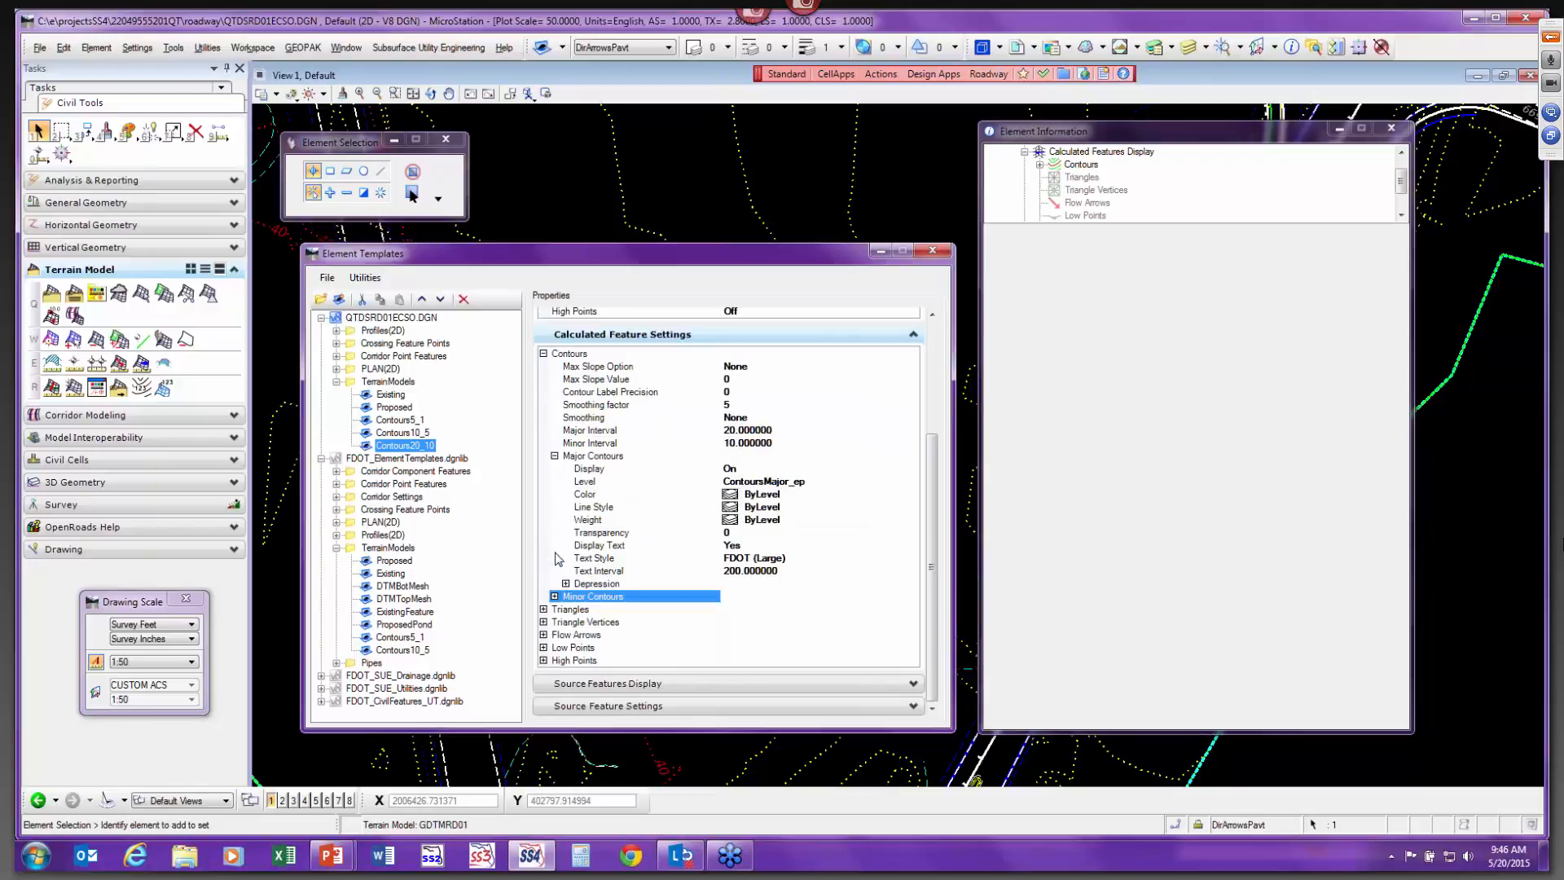
click(544, 635)
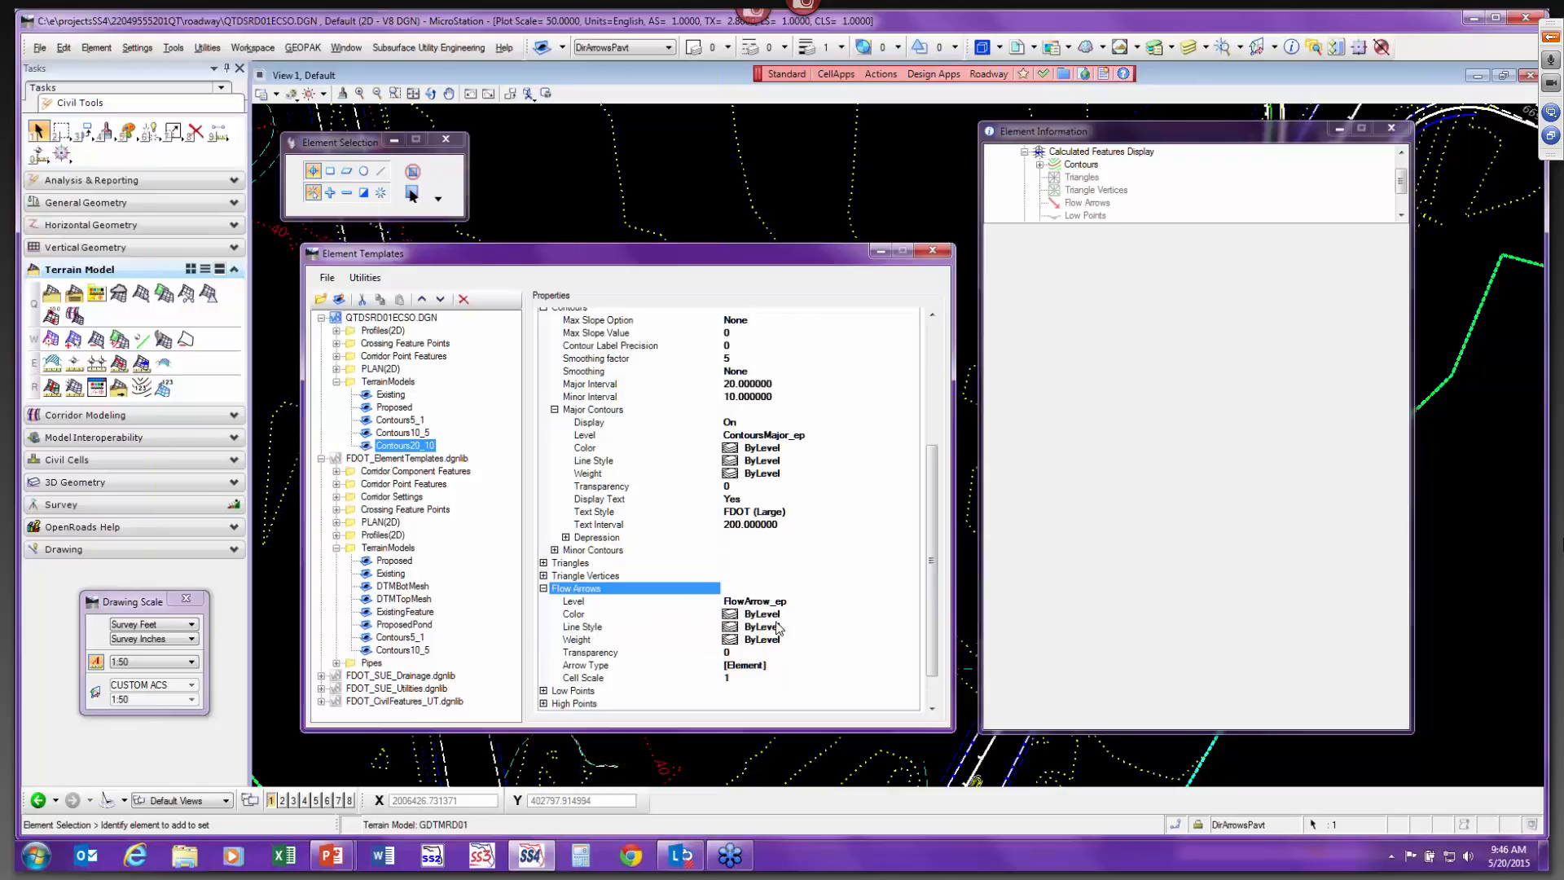
click(588, 678)
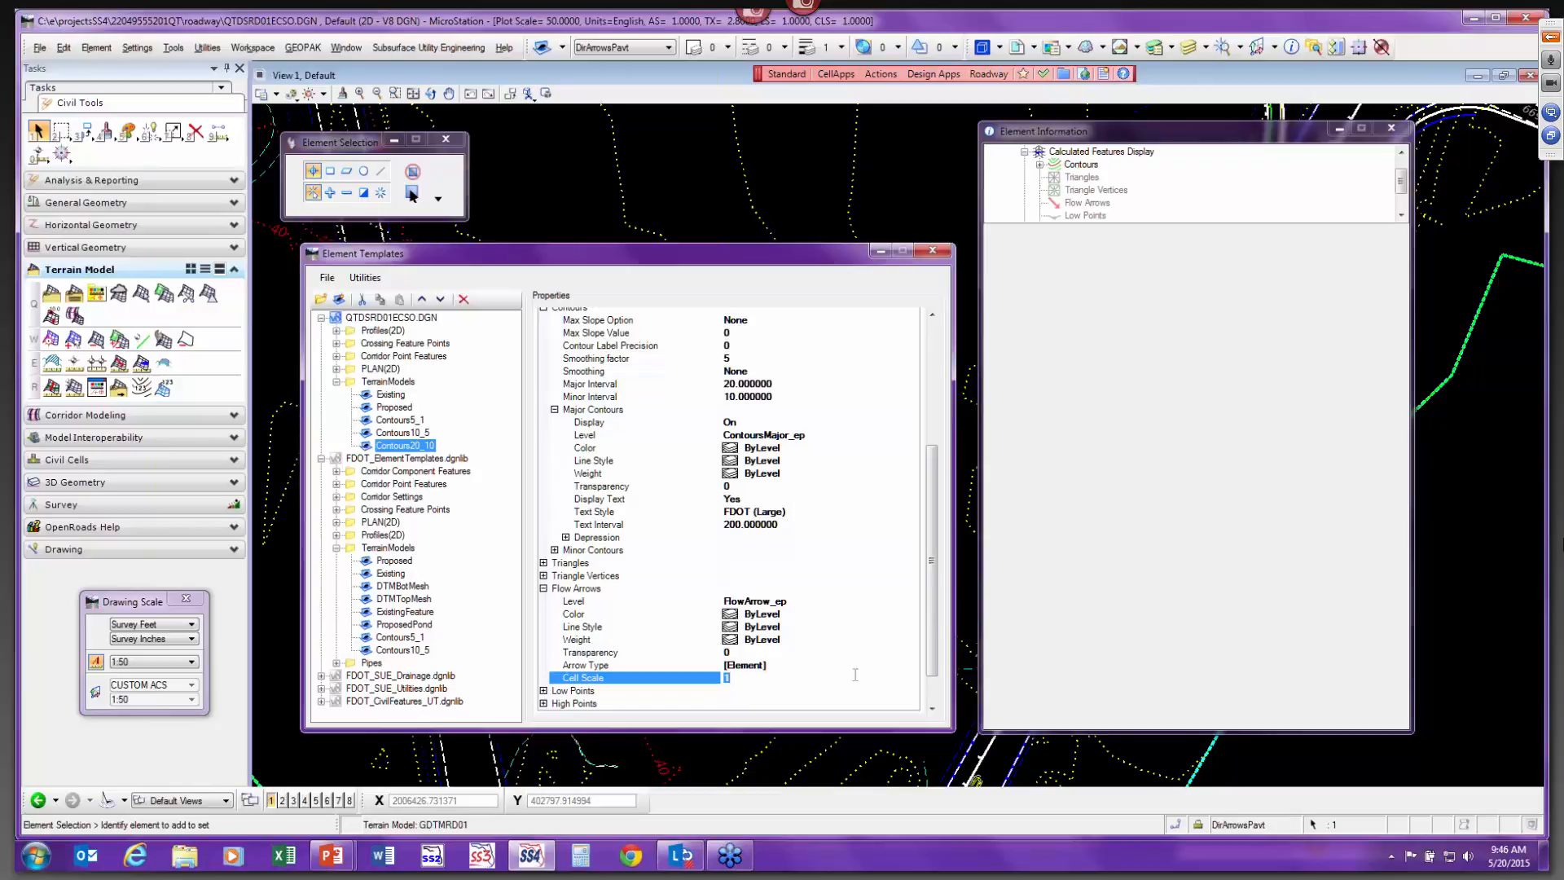
text(20)
key(Return)
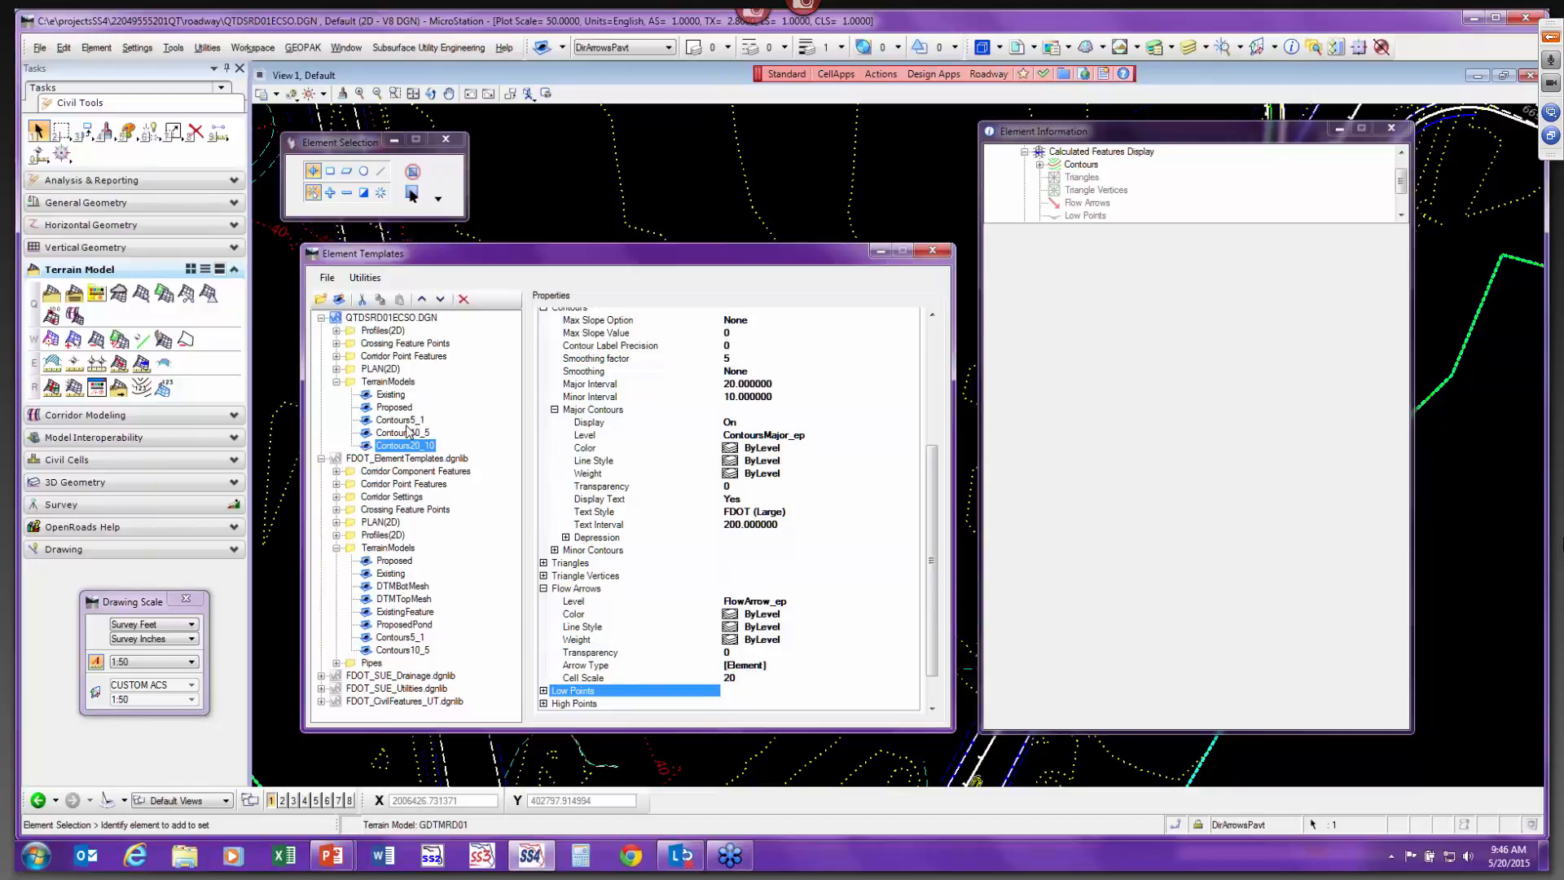
click(400, 448)
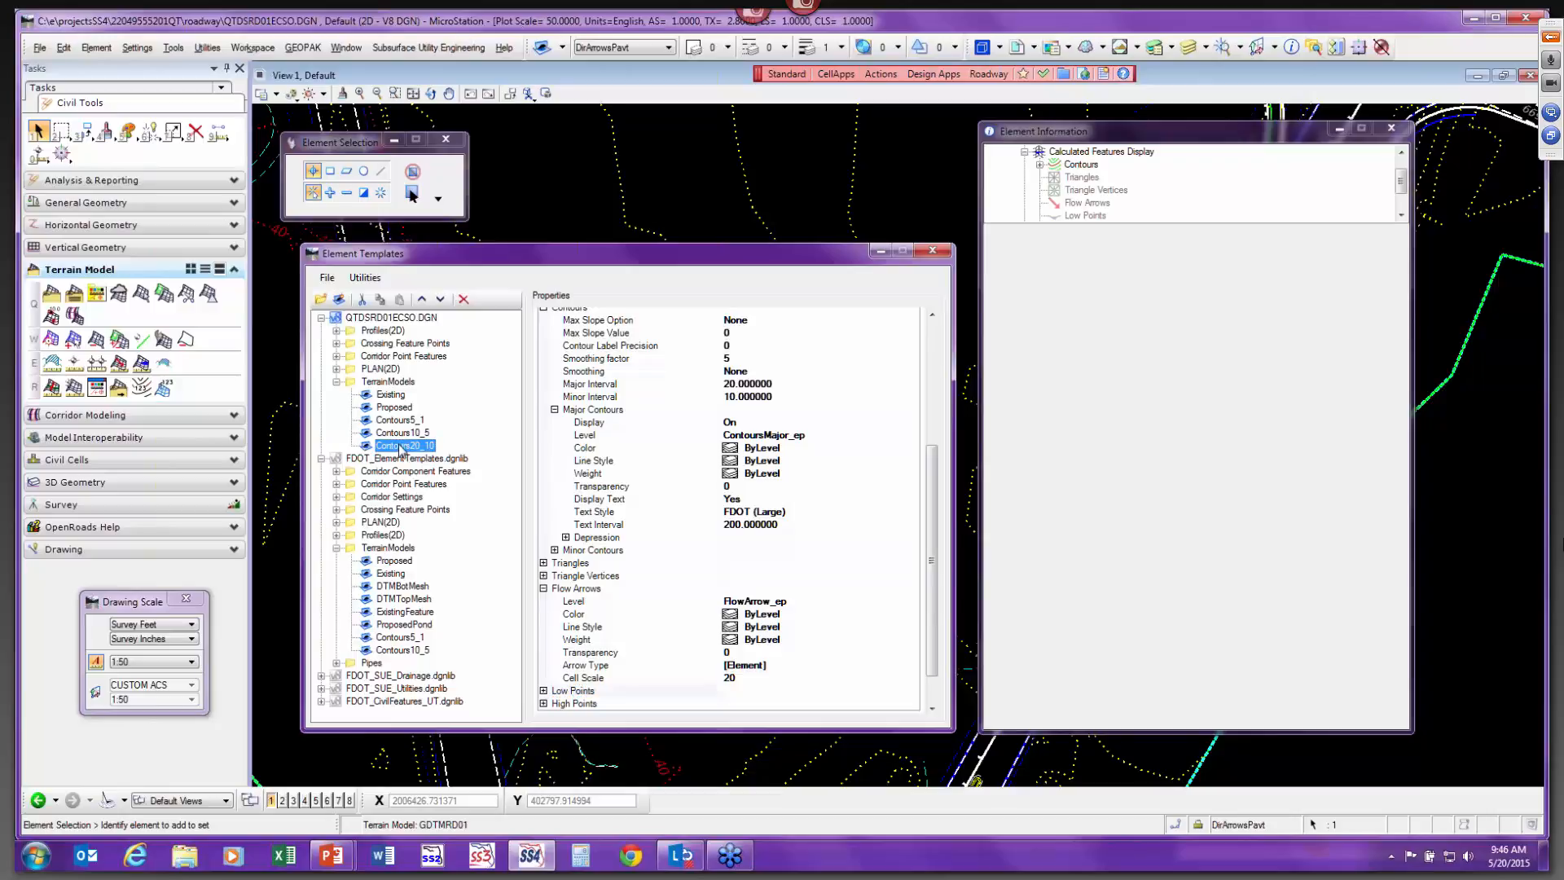
click(933, 251)
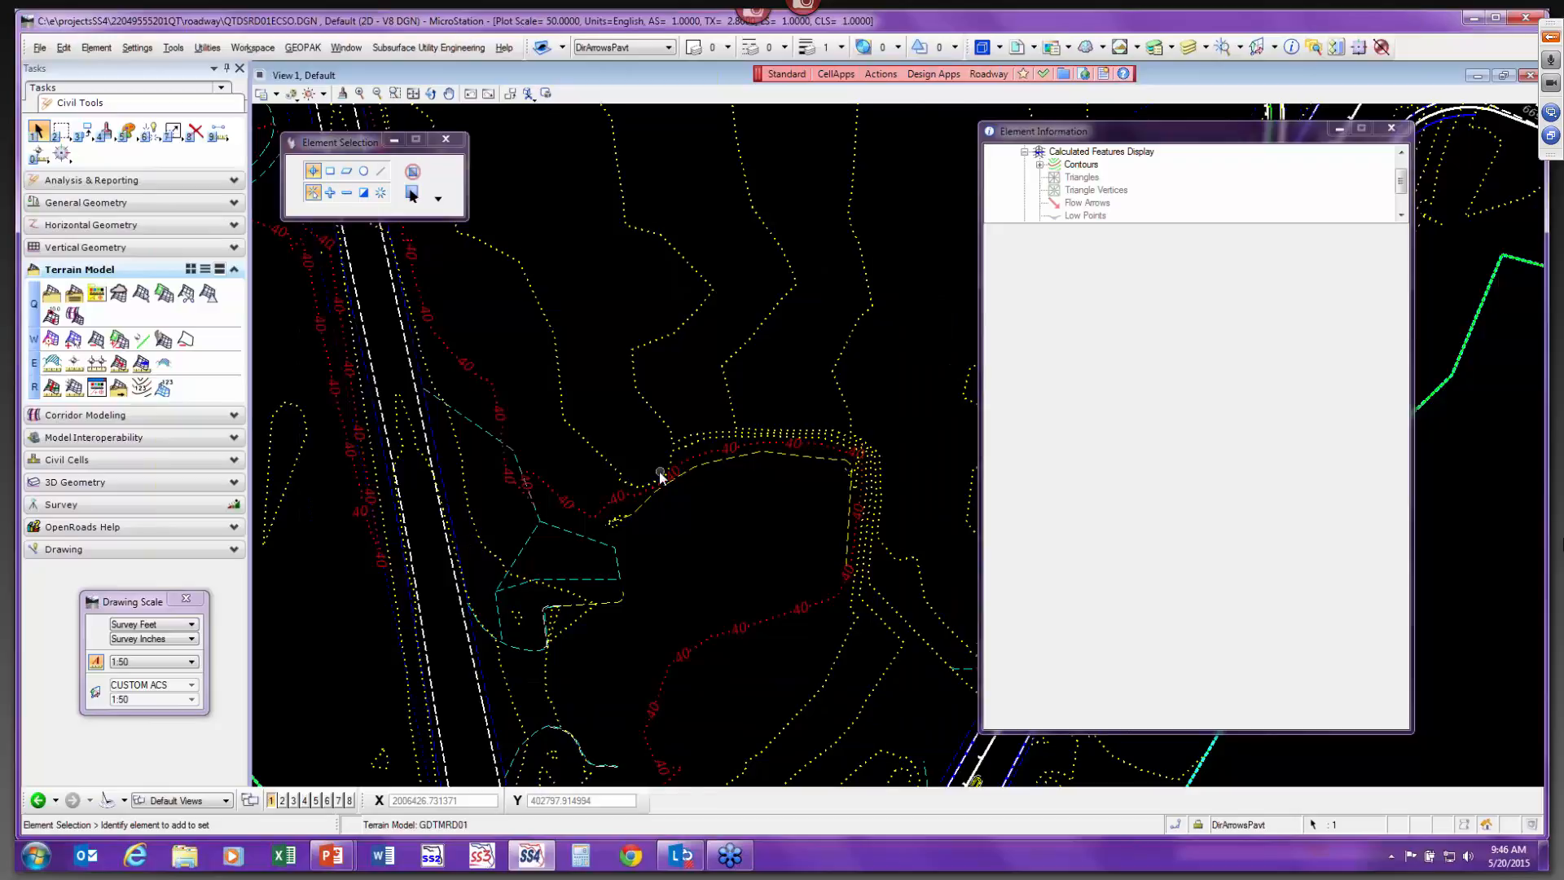
Assign the Contours20_10 template to the selected terrain model in Element Information.
scroll(663, 471, down, 3)
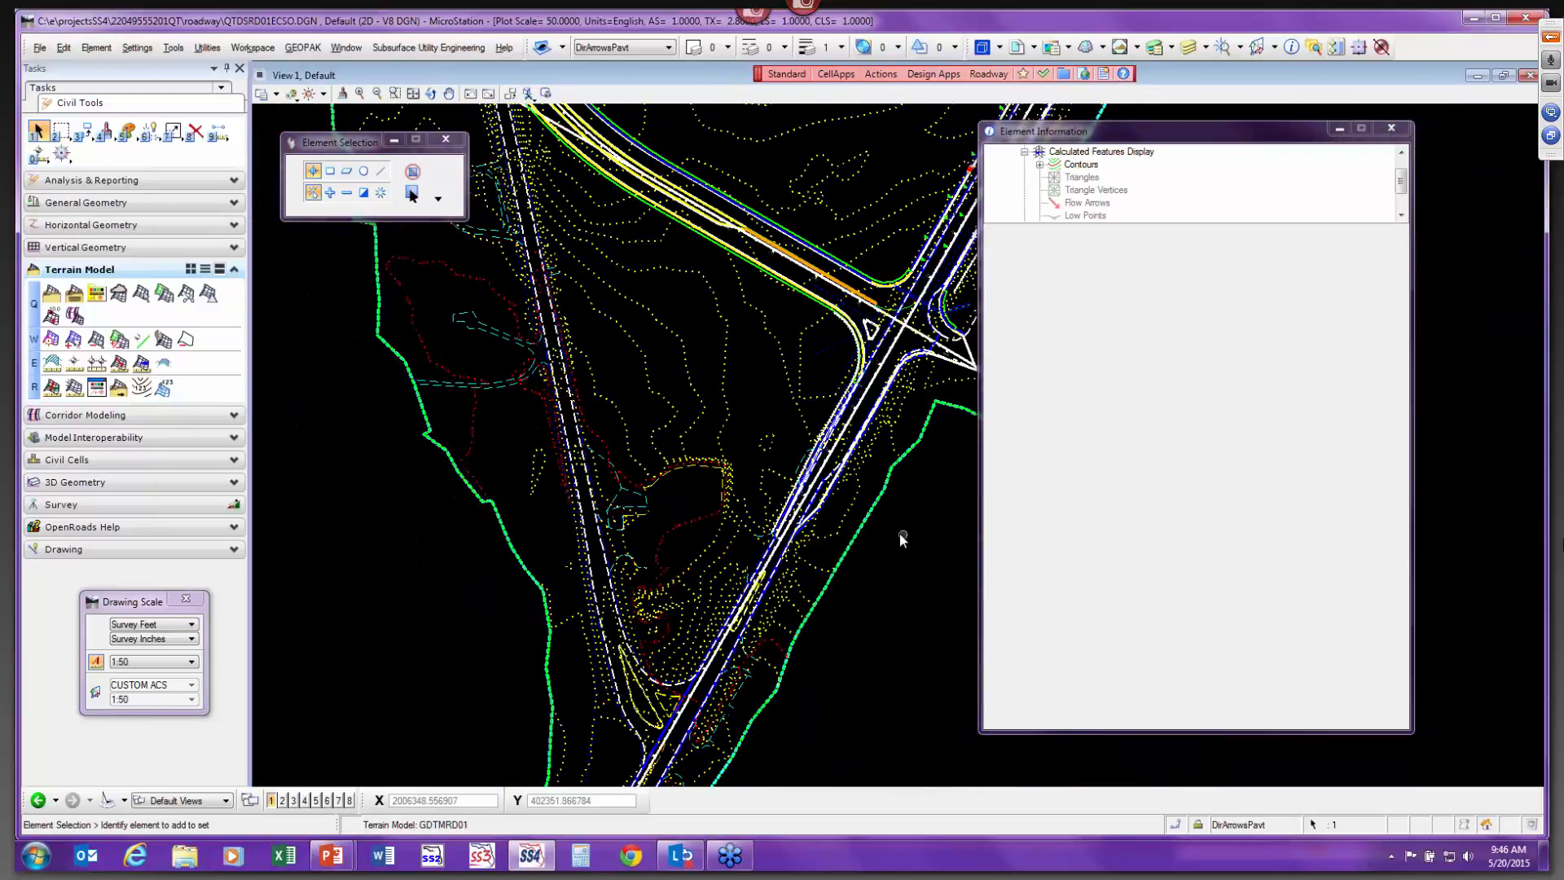
click(1025, 151)
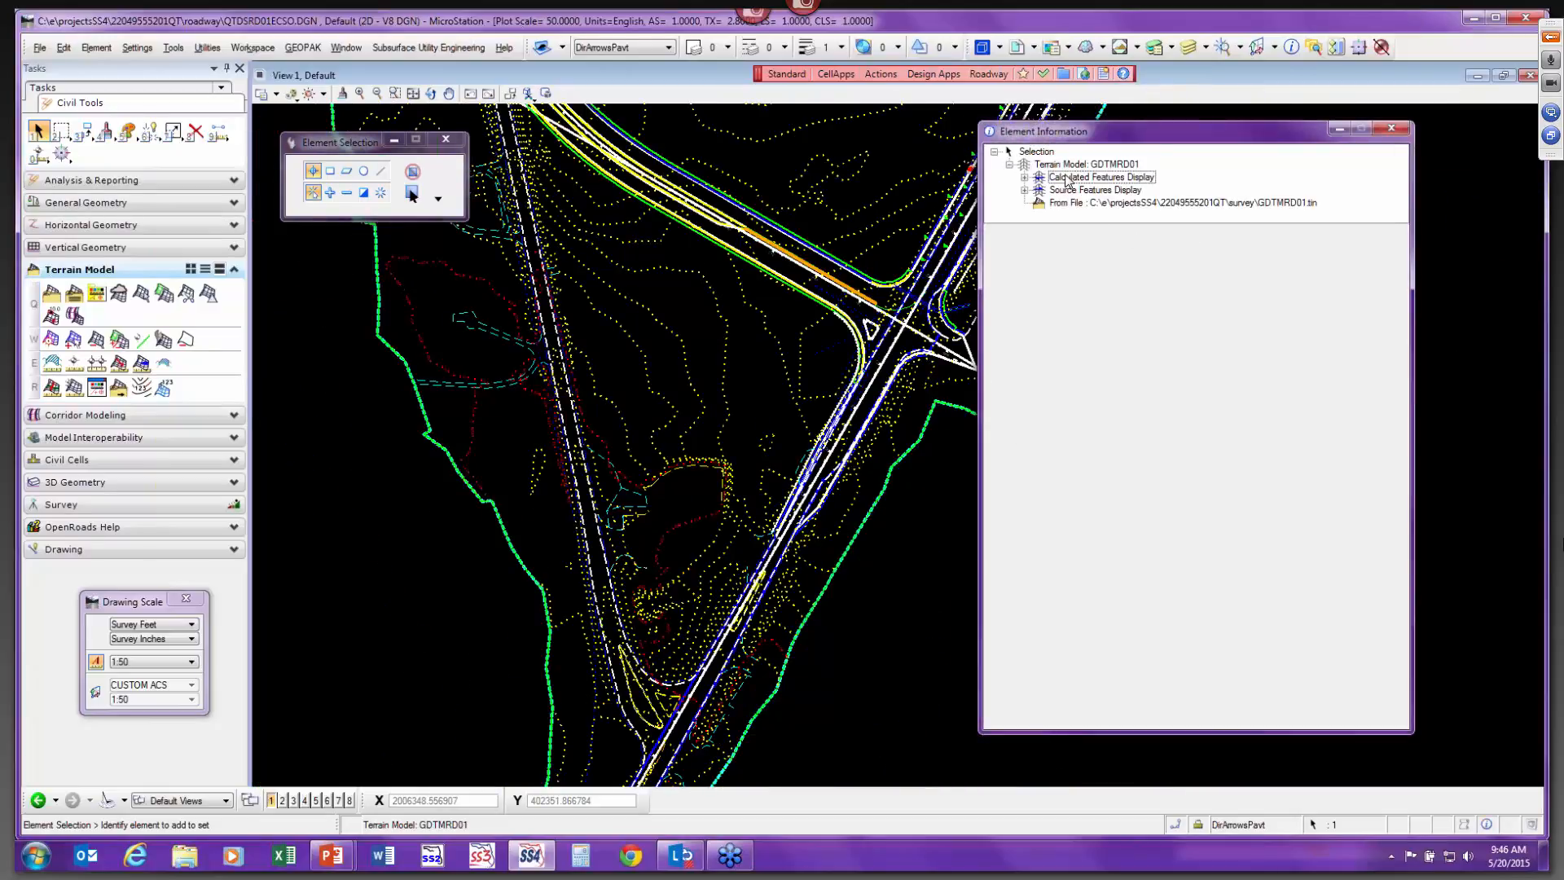
click(1071, 164)
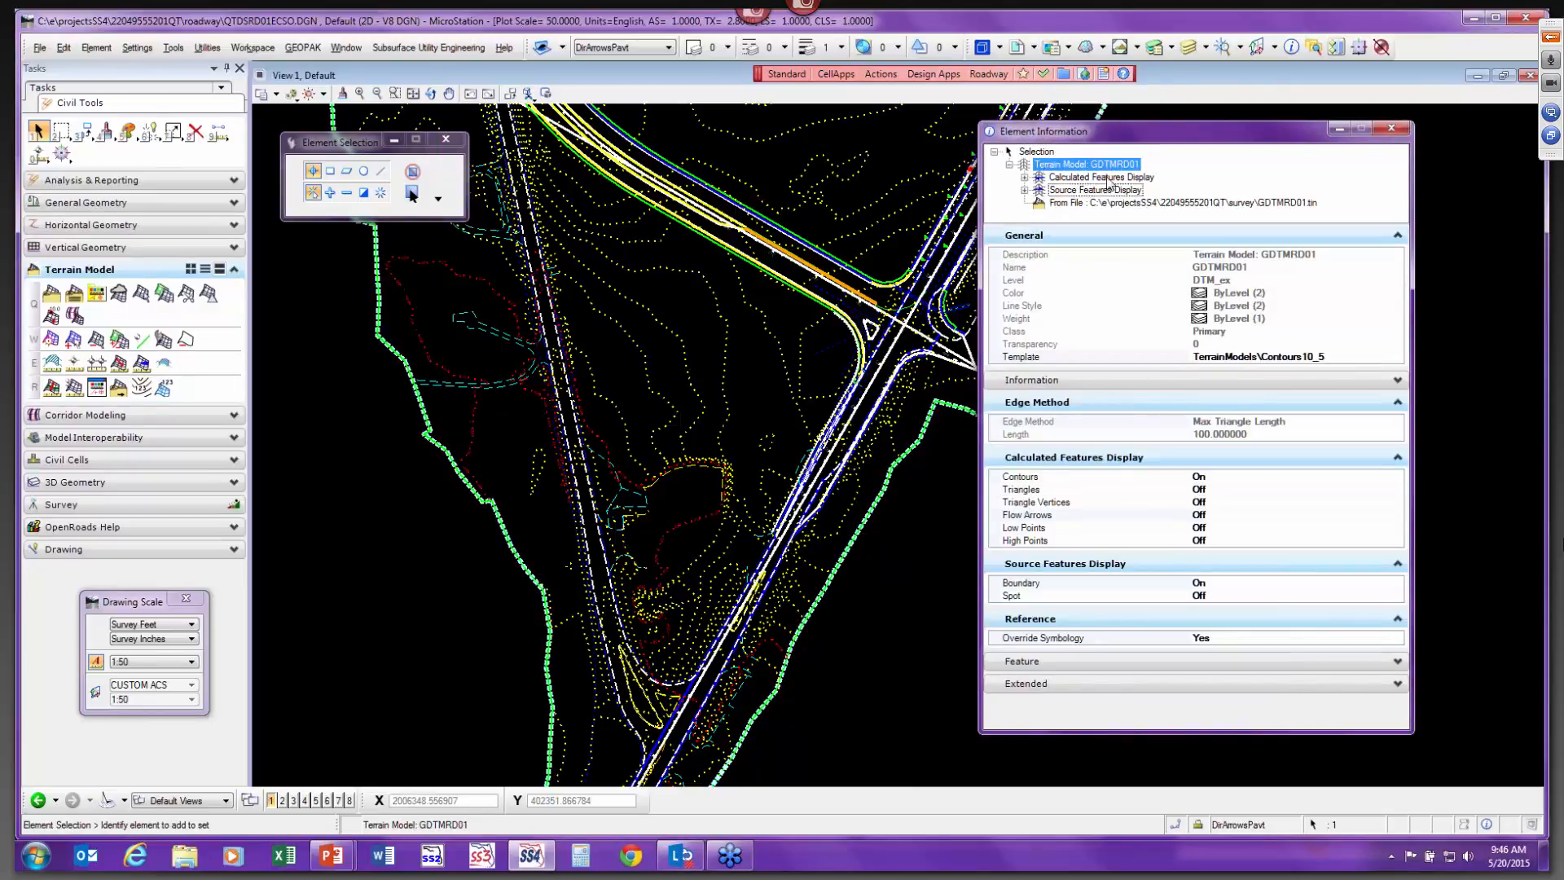
click(1036, 152)
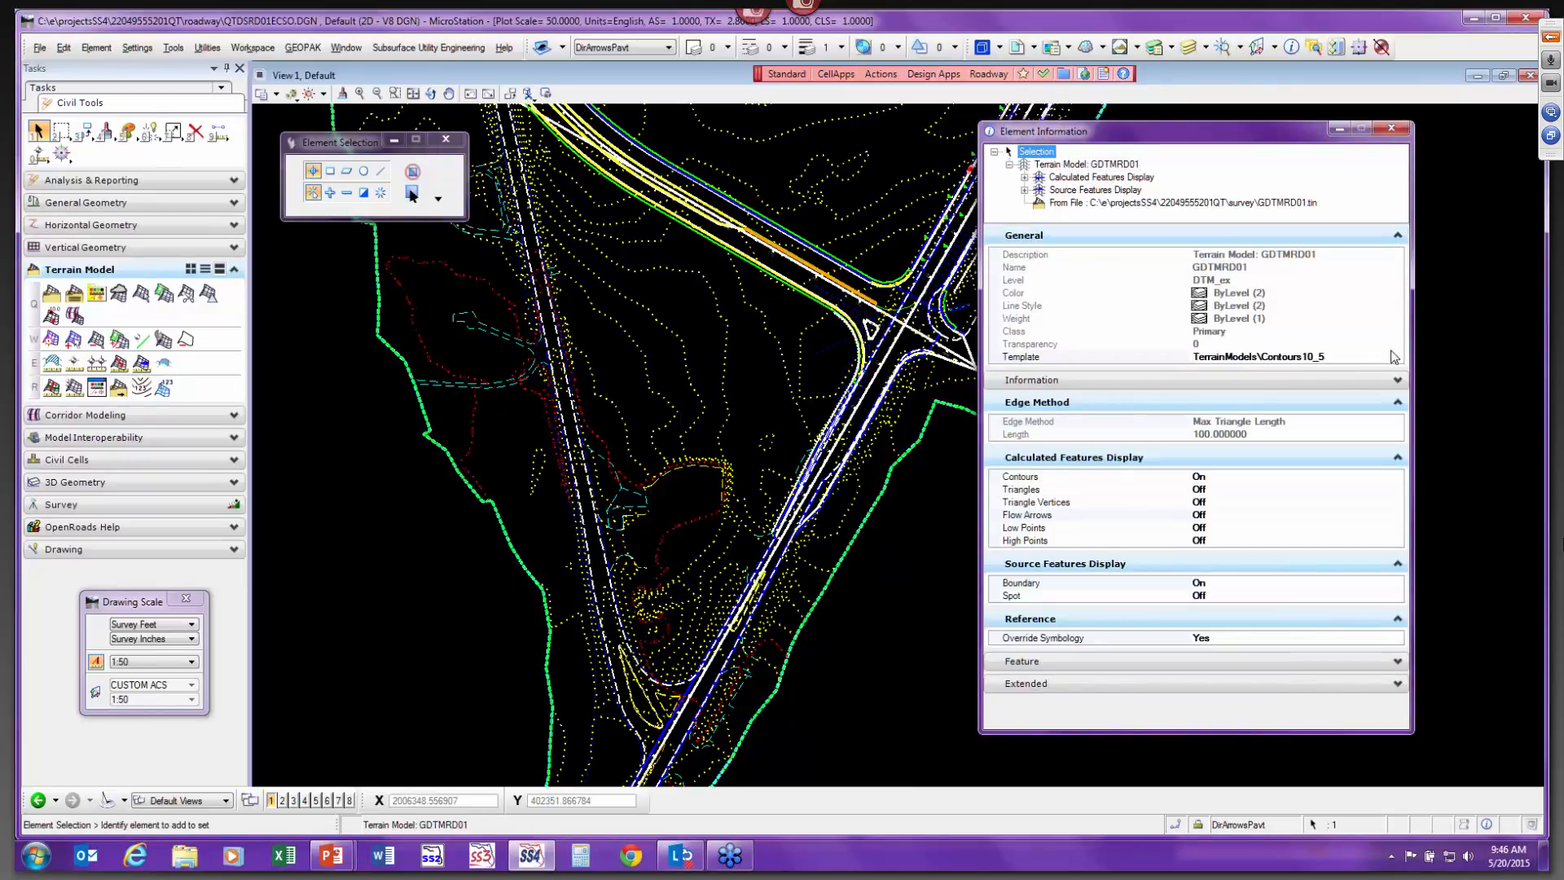
click(1353, 357)
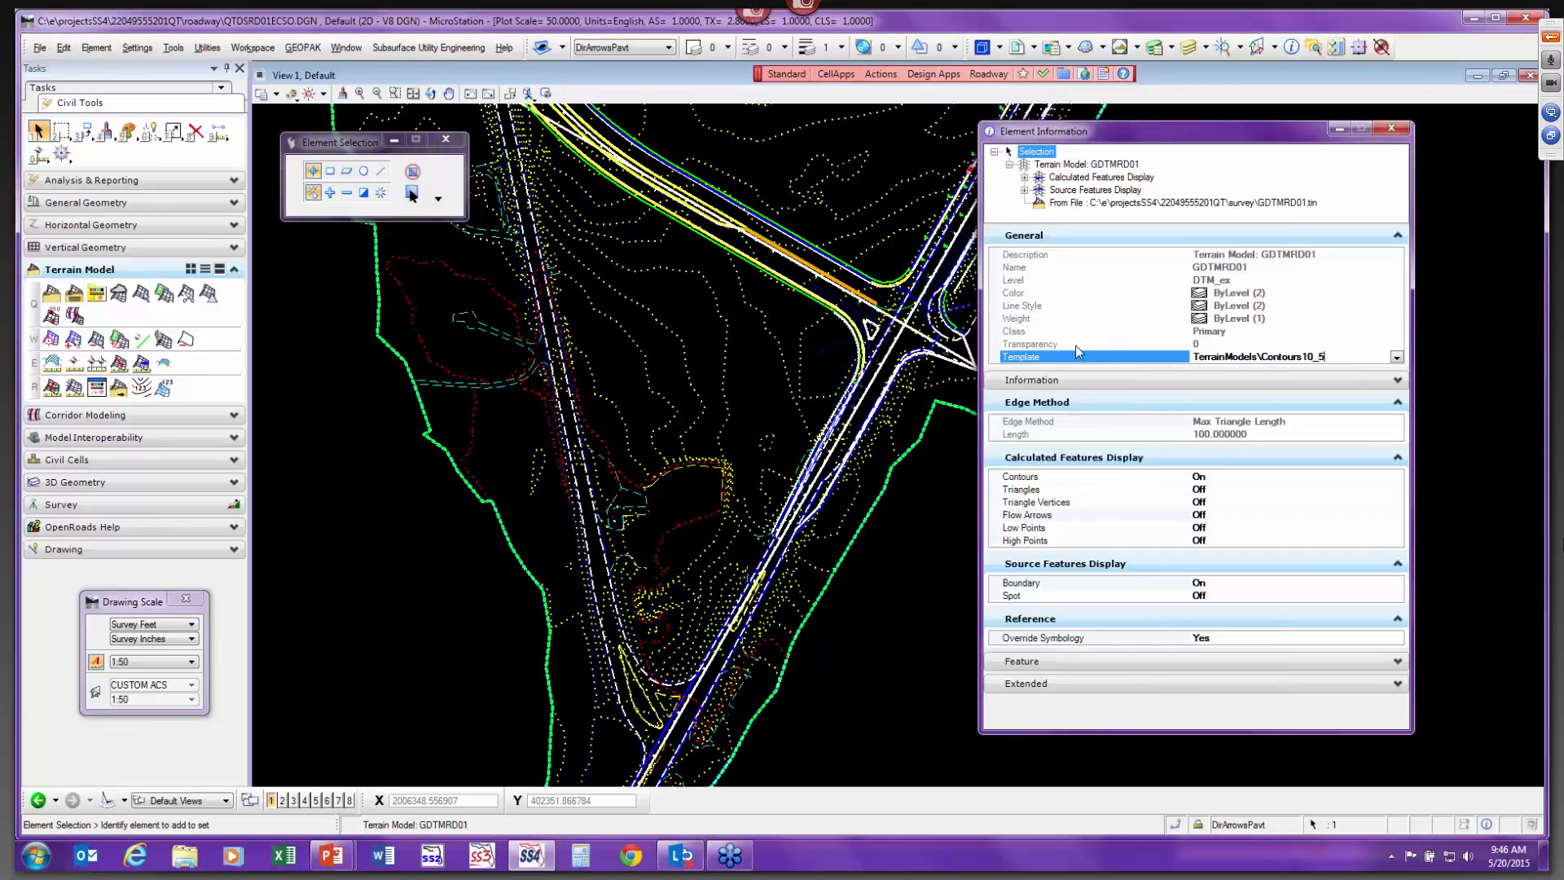
click(1397, 357)
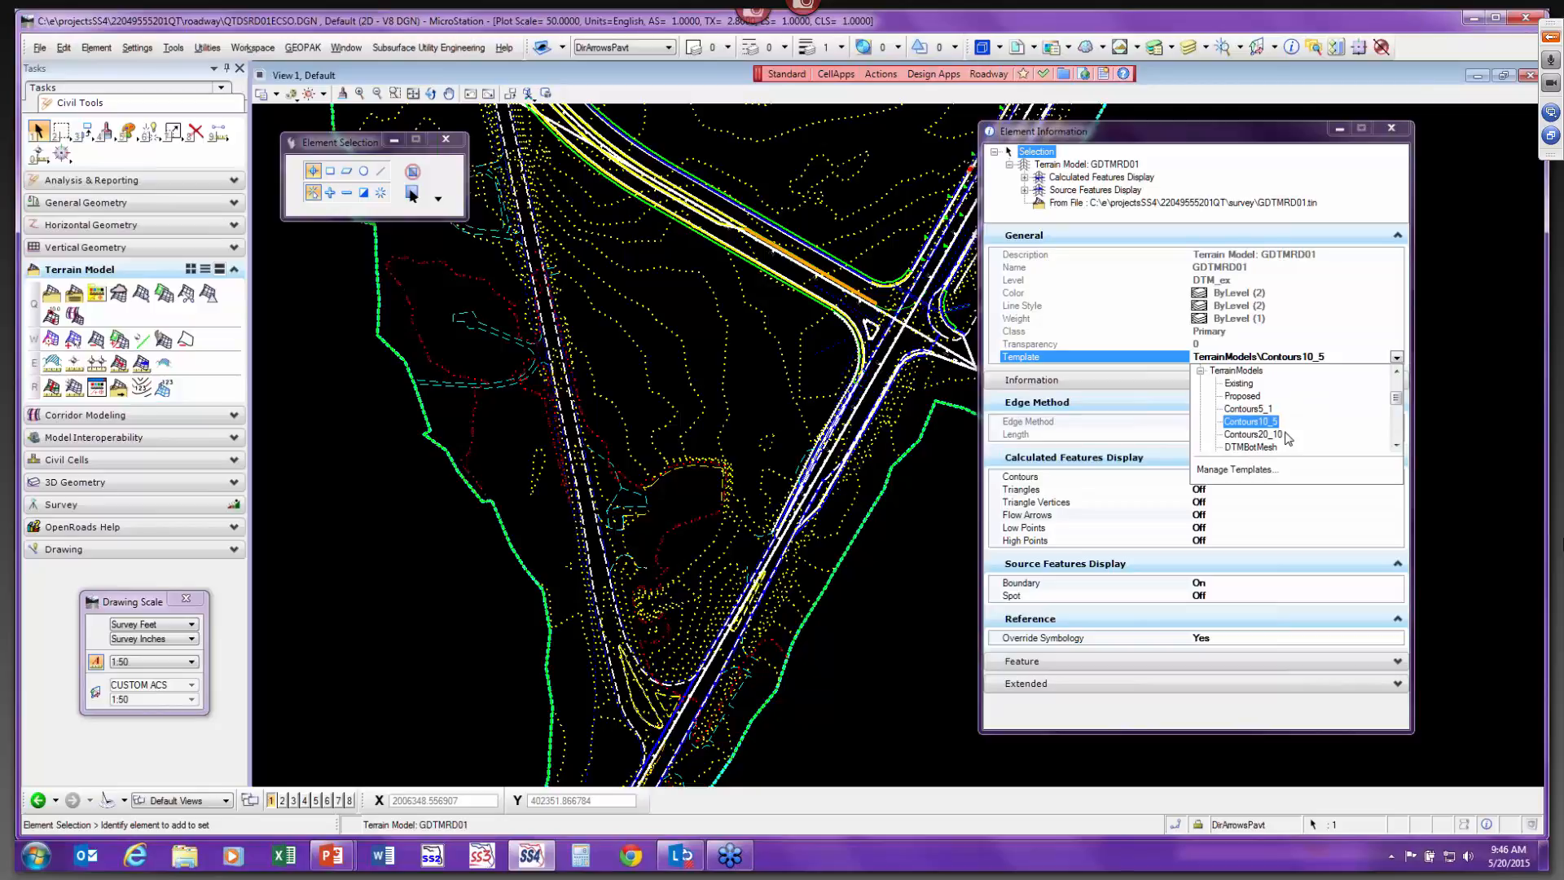
click(1252, 434)
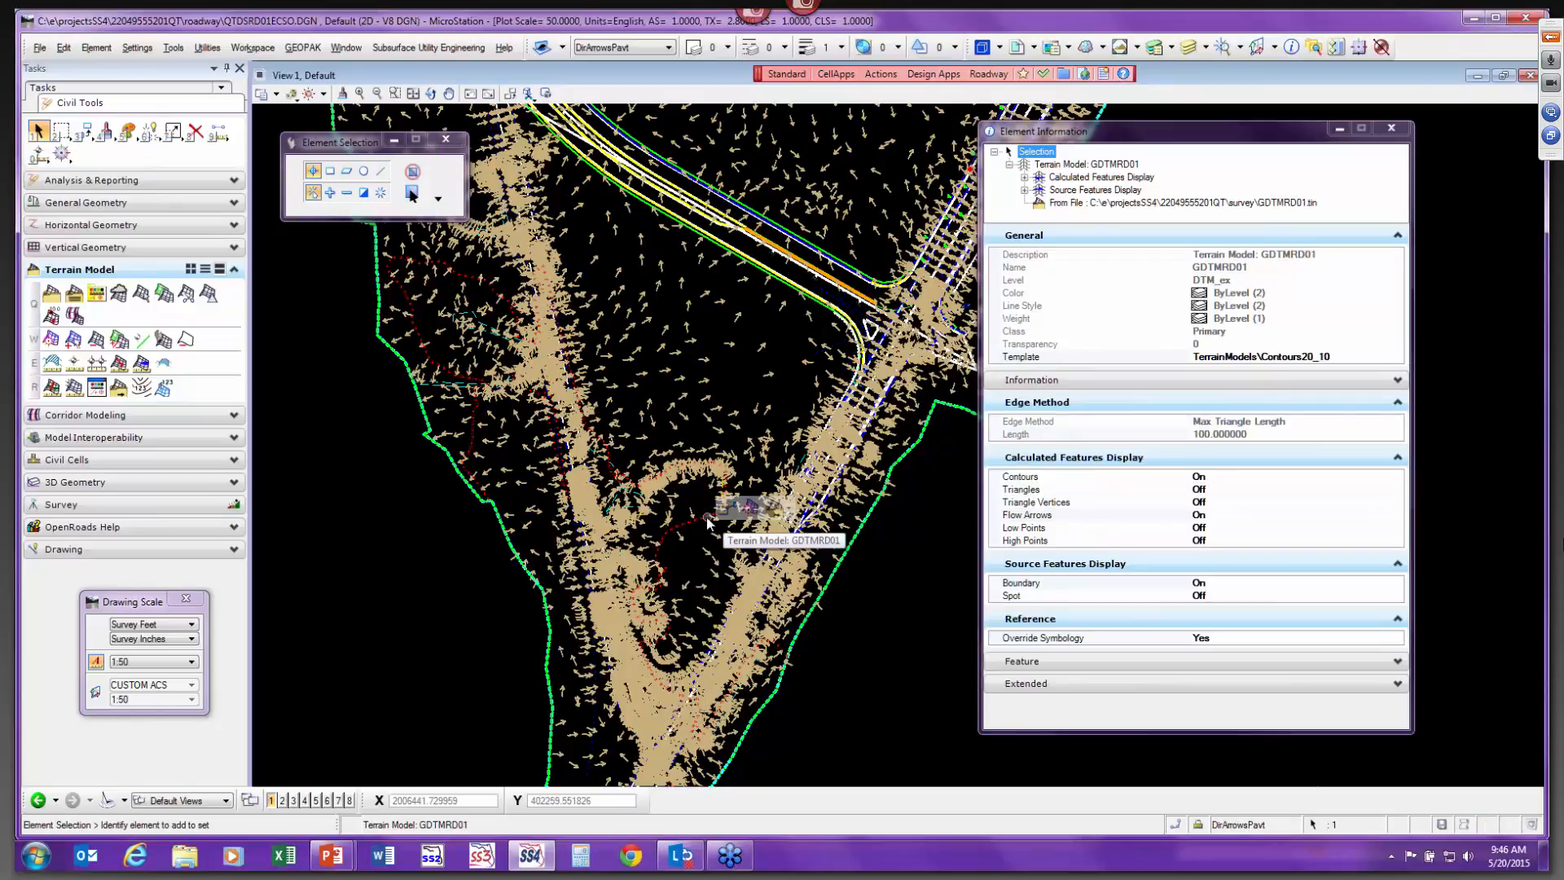
Zoom around the drawing to inspect the terrain's updated contour and flow arrow display.
scroll(707, 522, up, 4)
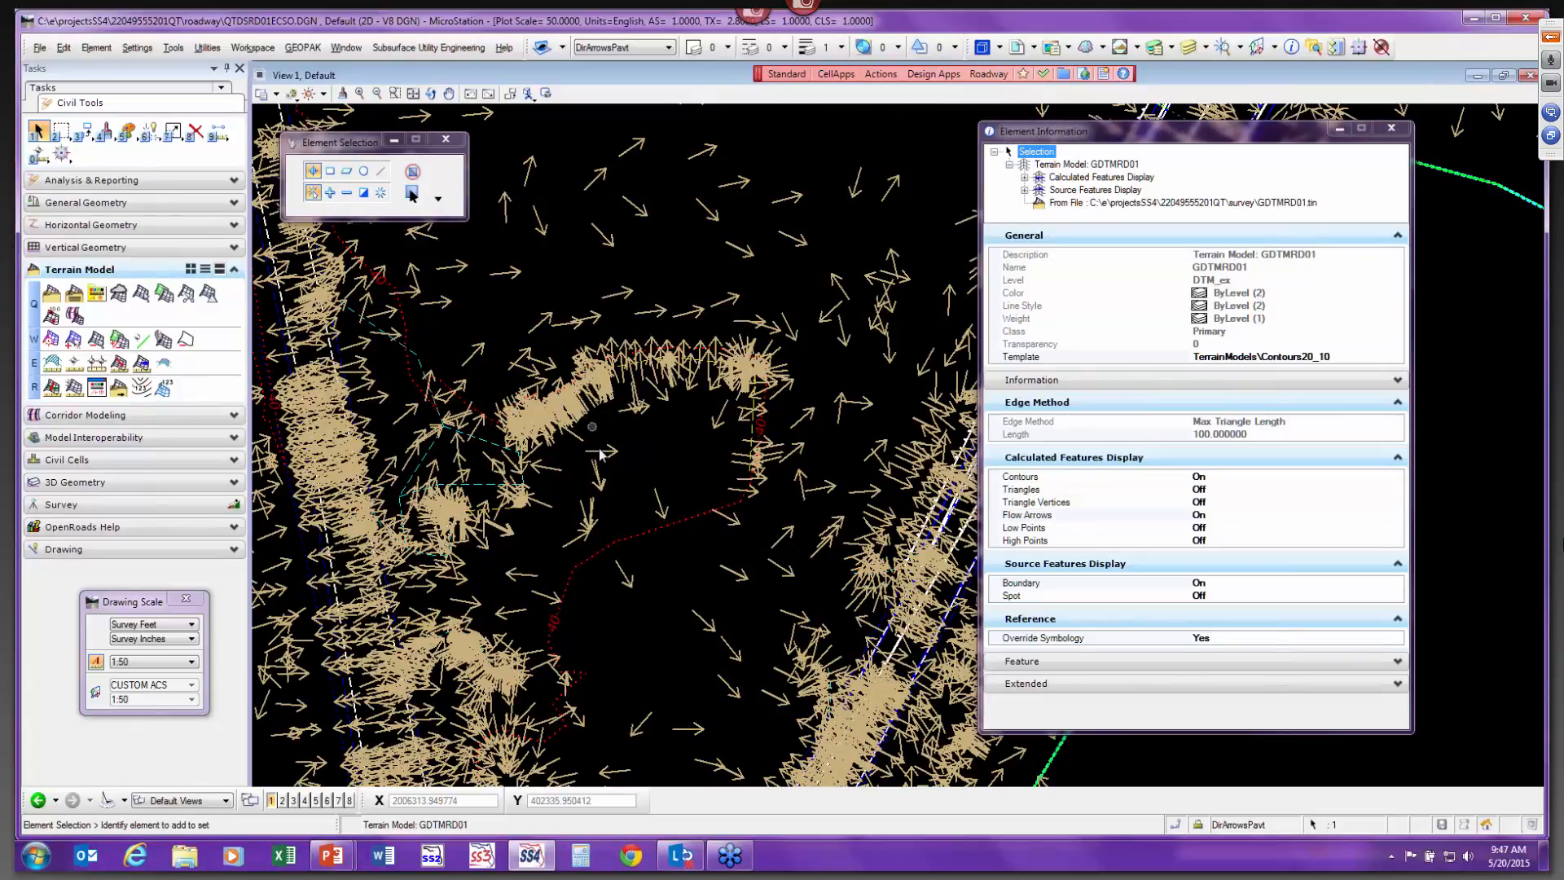
mouse_move(612, 548)
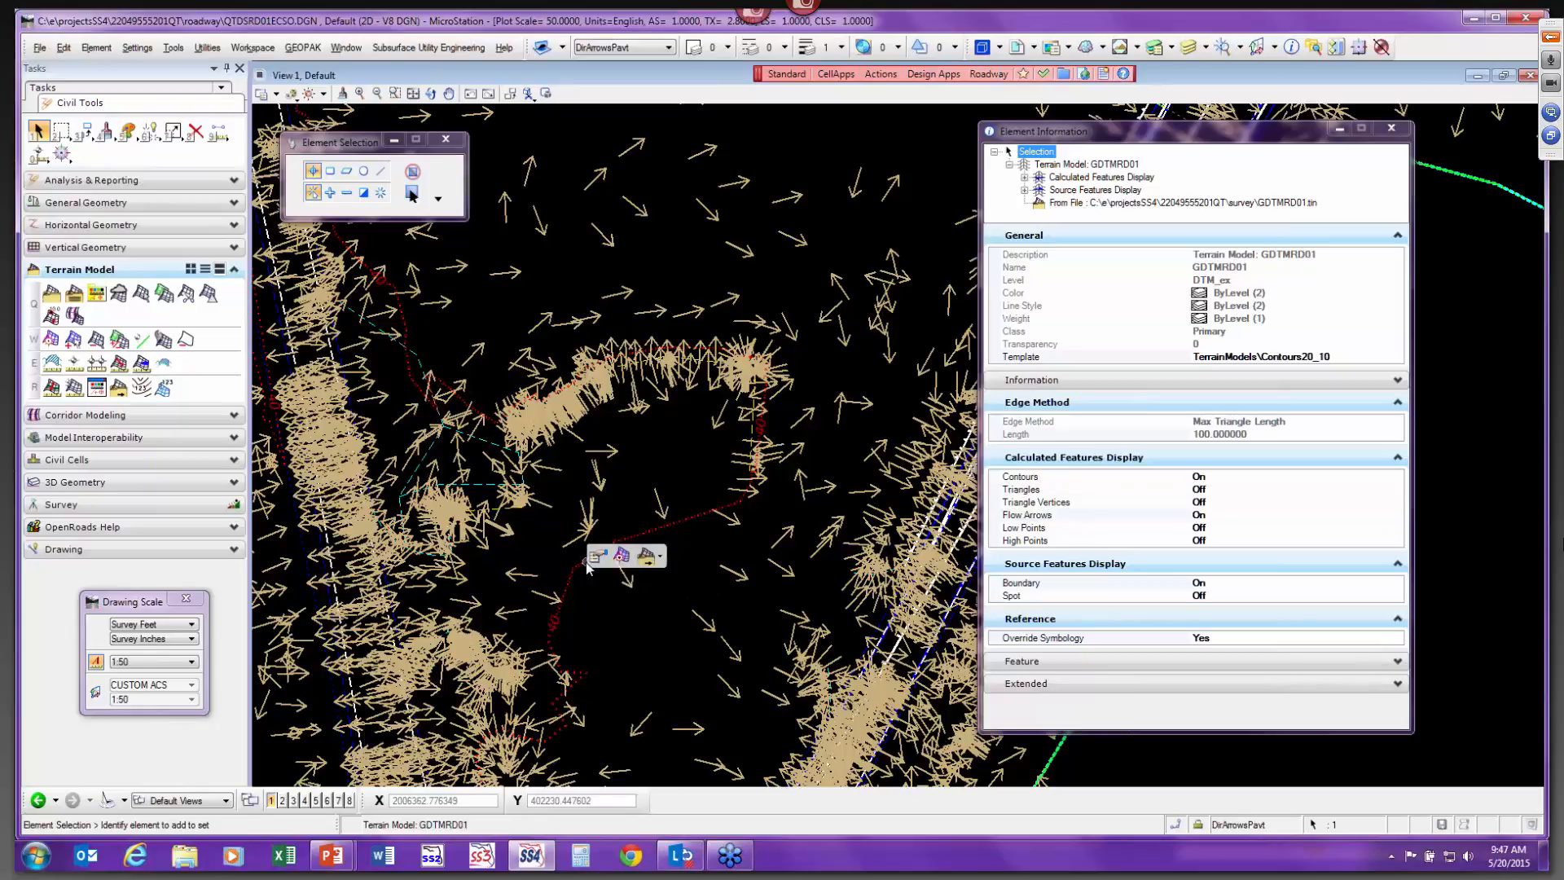
scroll(586, 568, down, 1)
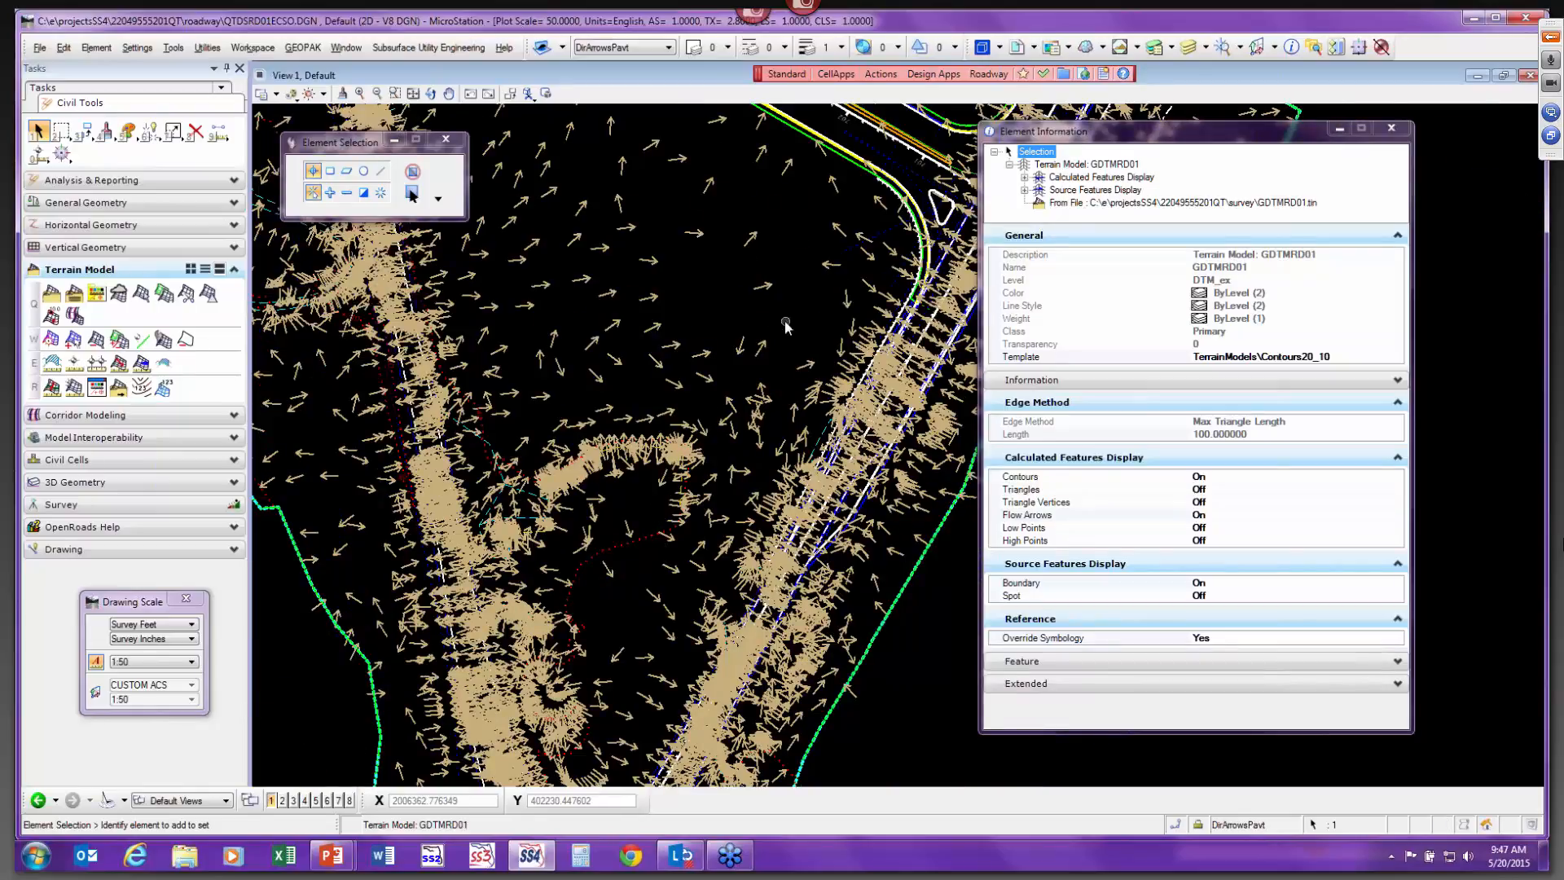
scroll(592, 562, down, 2)
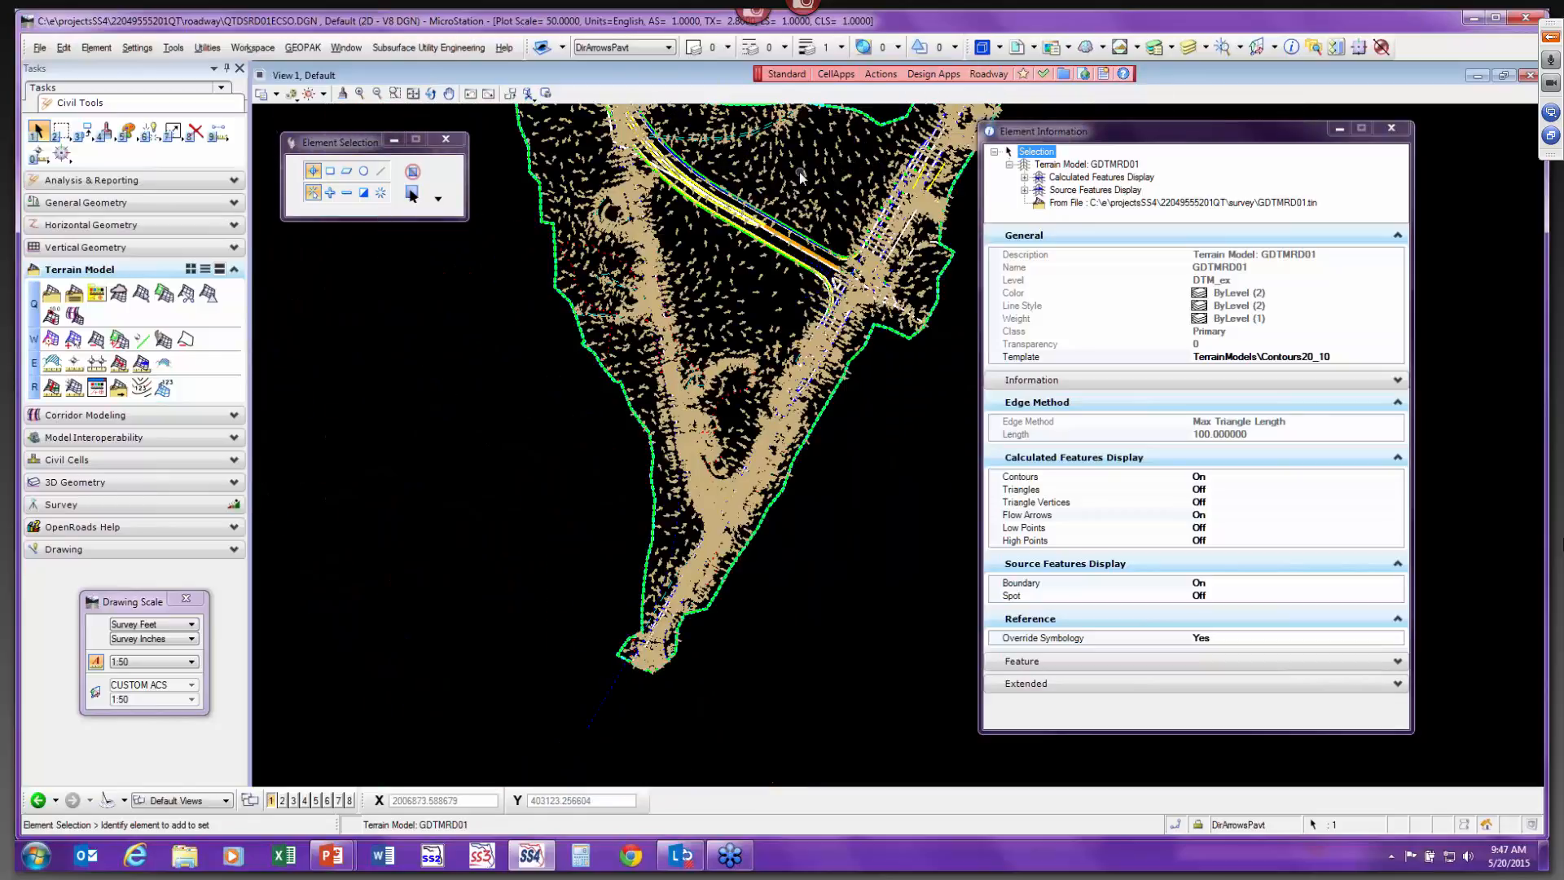
scroll(799, 173, up, 2)
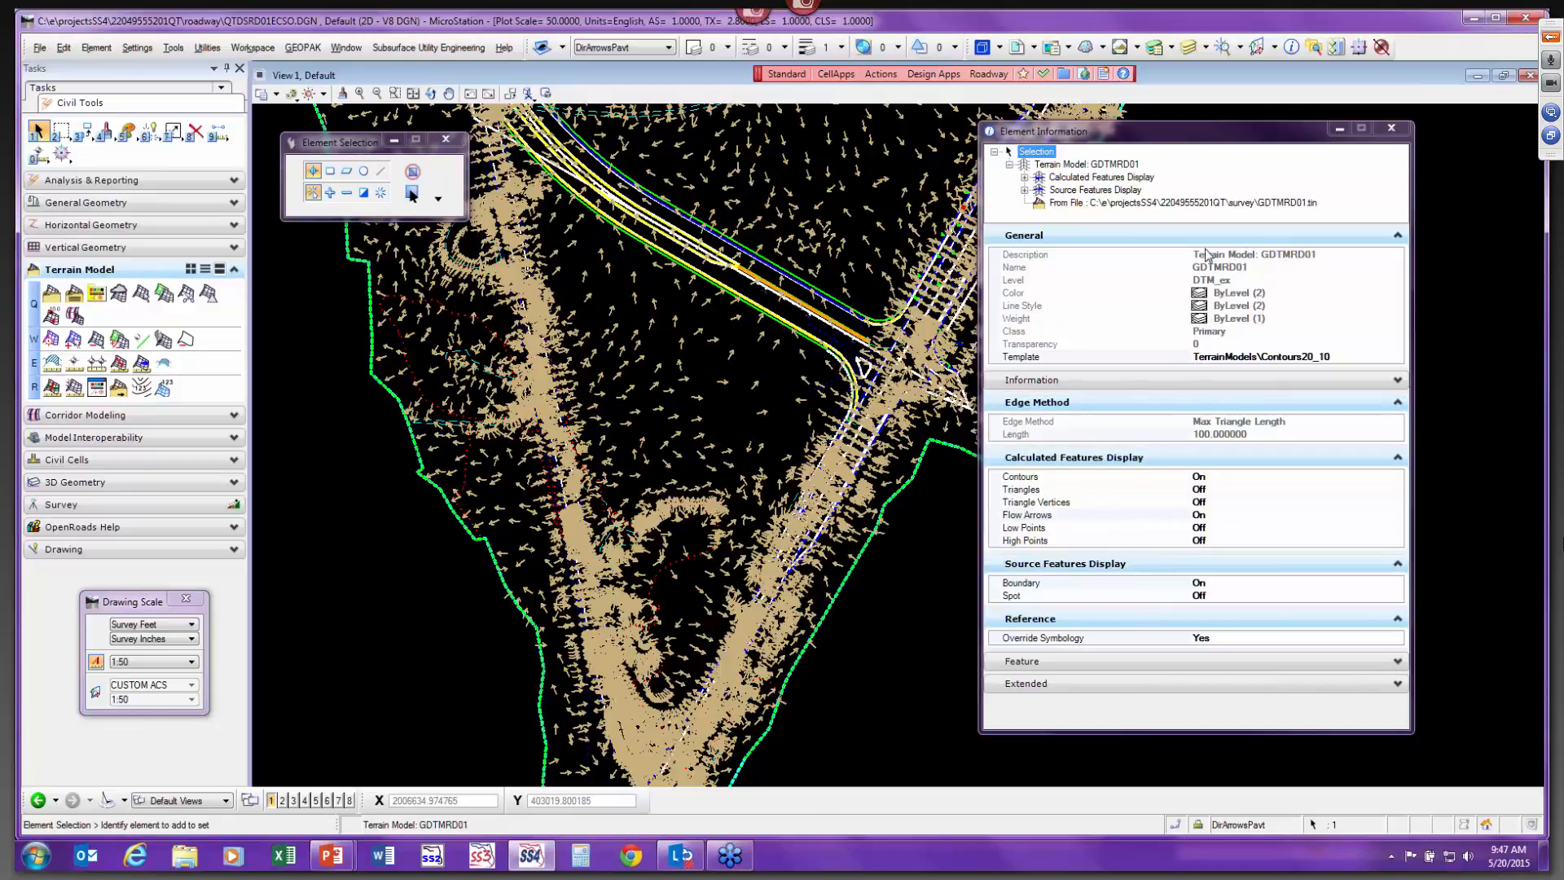
Open the terrain model's contour display properties and set the minor contour interval to 1.
click(1025, 176)
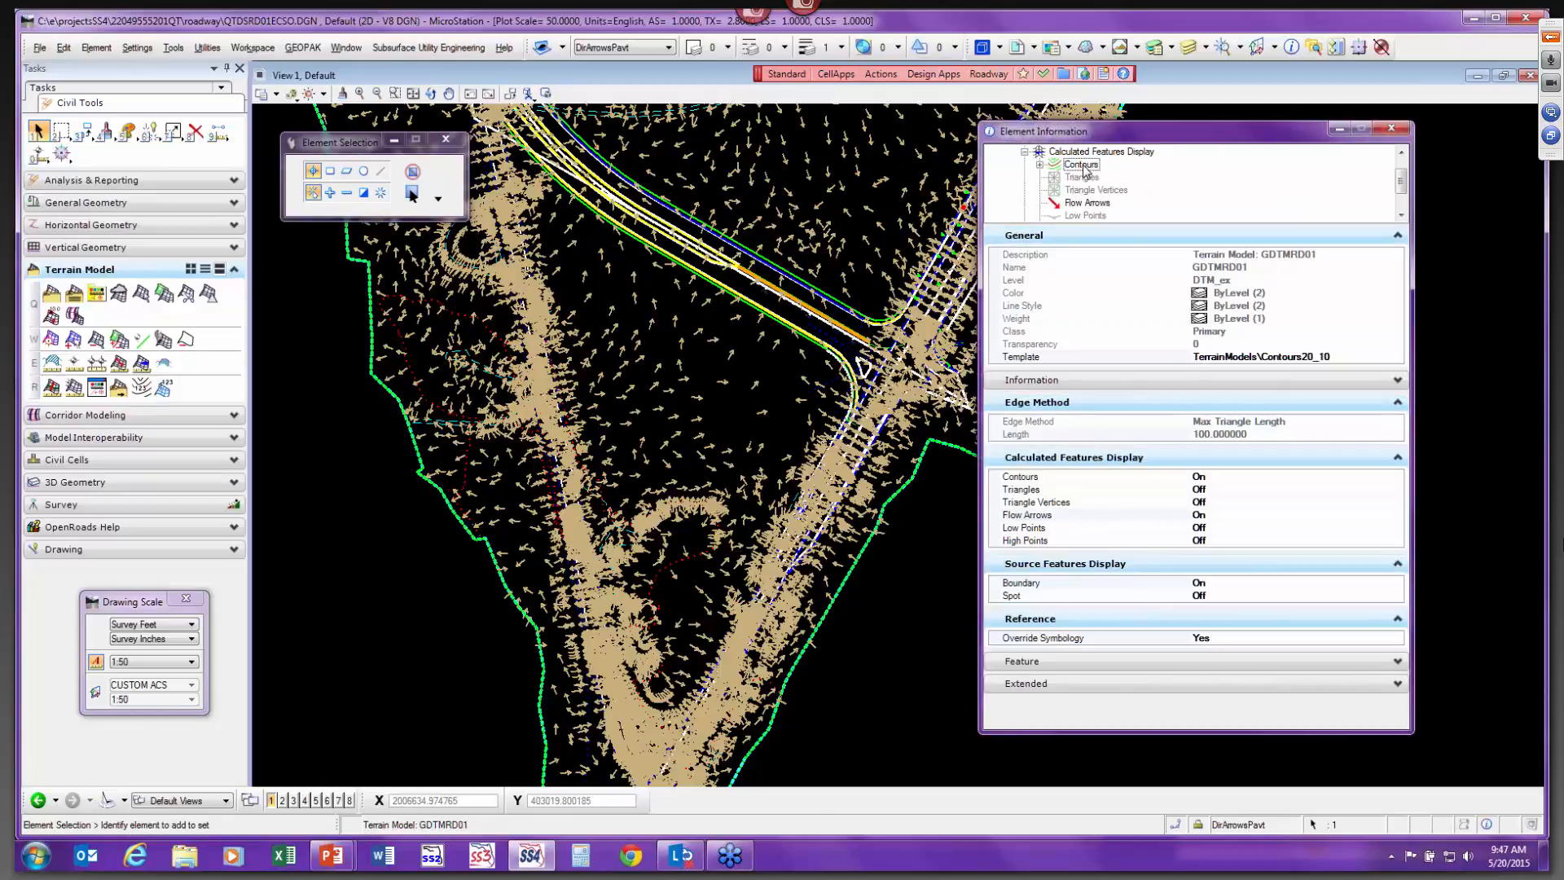
click(1081, 165)
click(1231, 332)
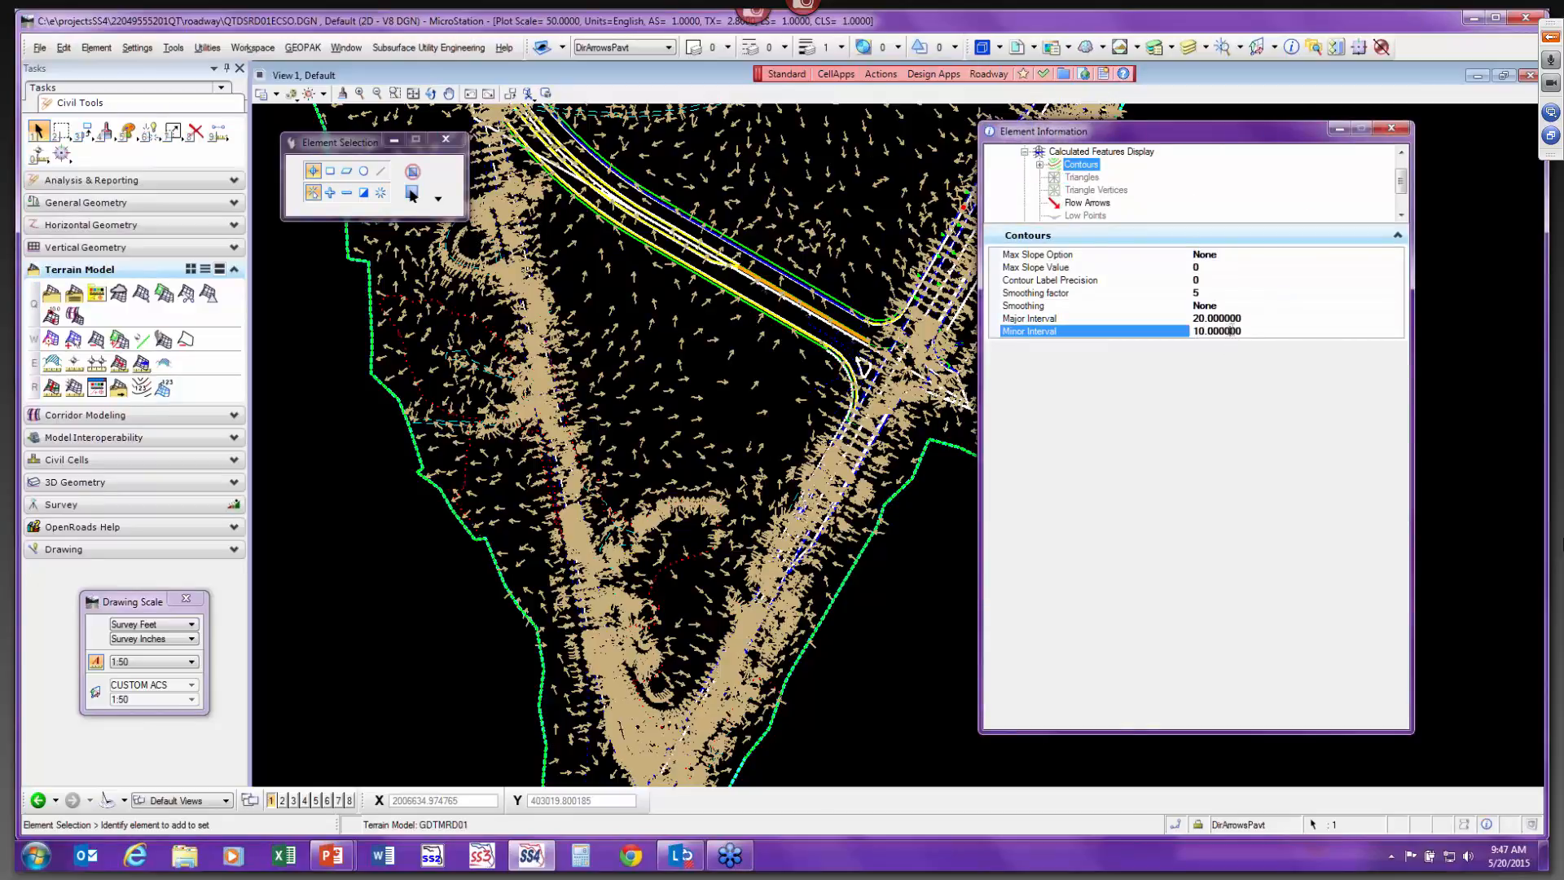
drag(1242, 330, 1152, 335)
text(1)
key(Return)
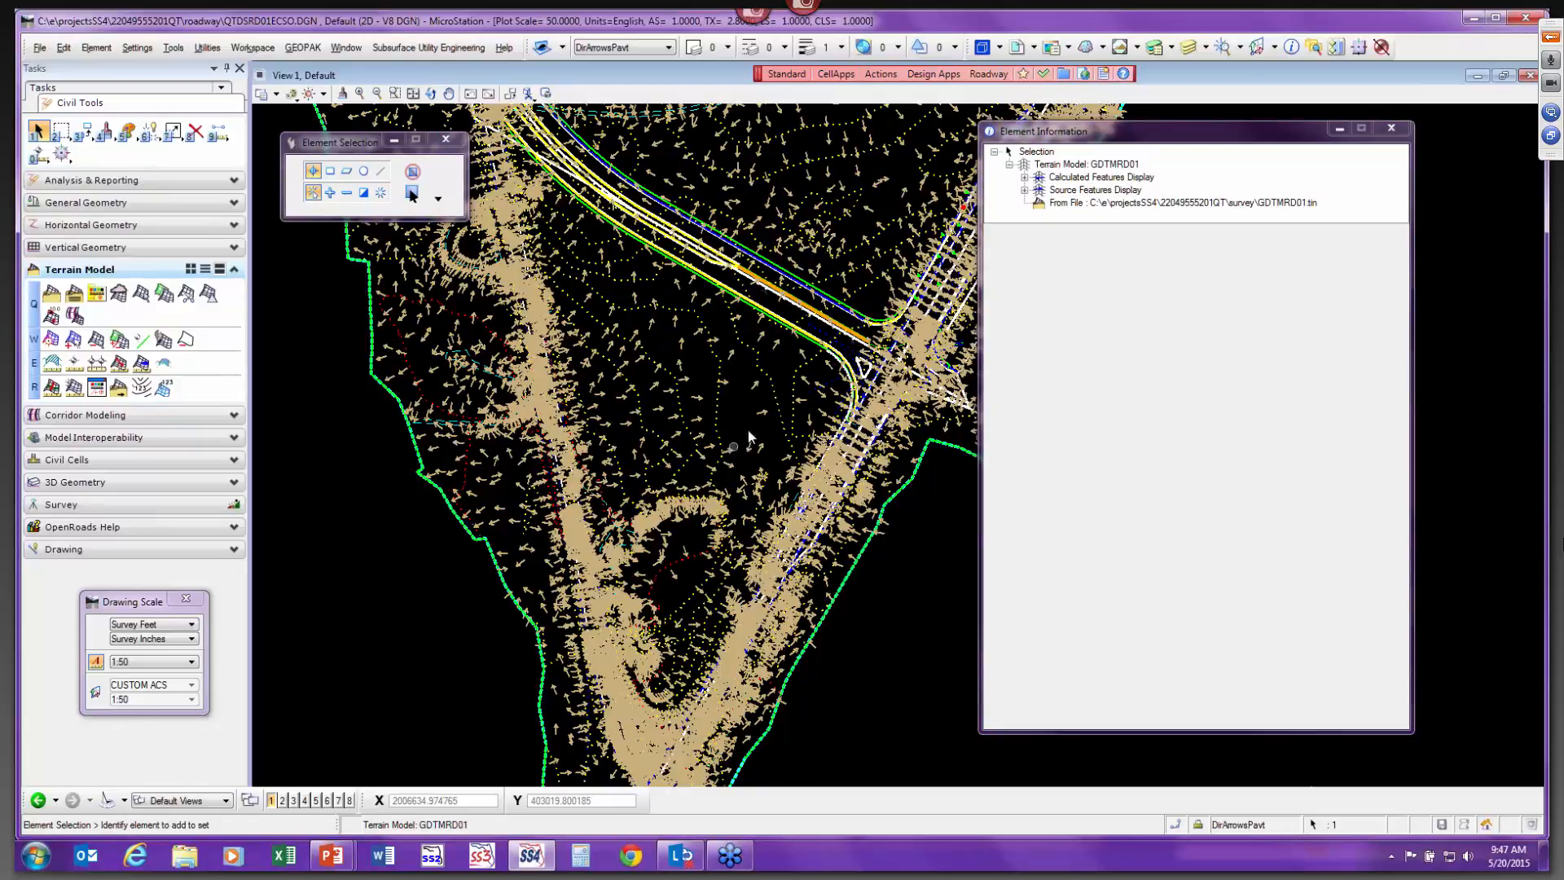
Zoom in, reselect the terrain model, and assign it the Contours5_1 template.
scroll(693, 477, up, 2)
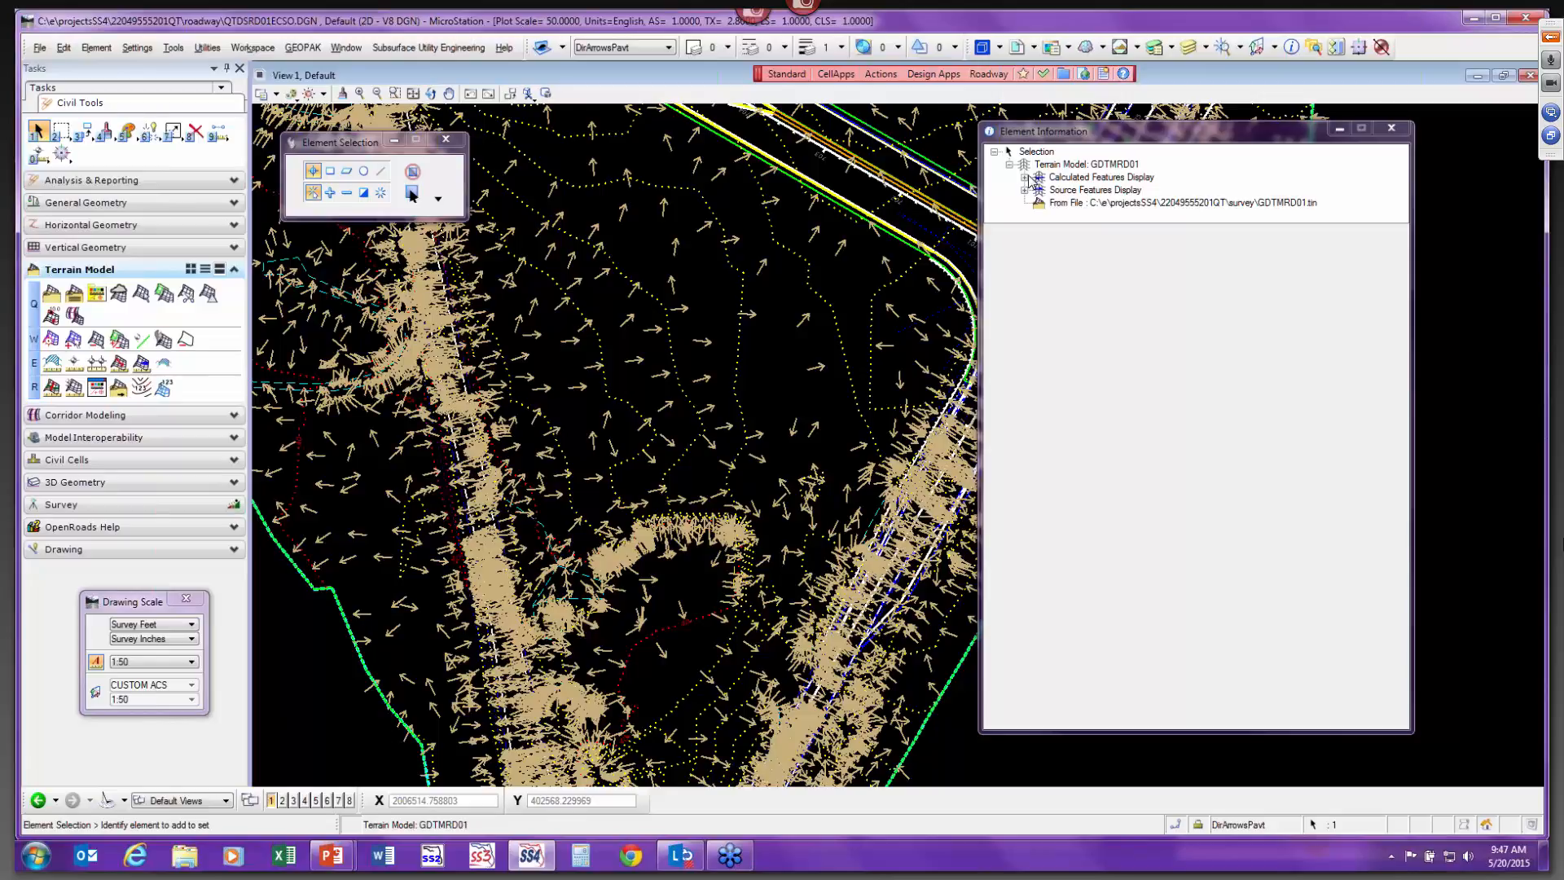
click(866, 363)
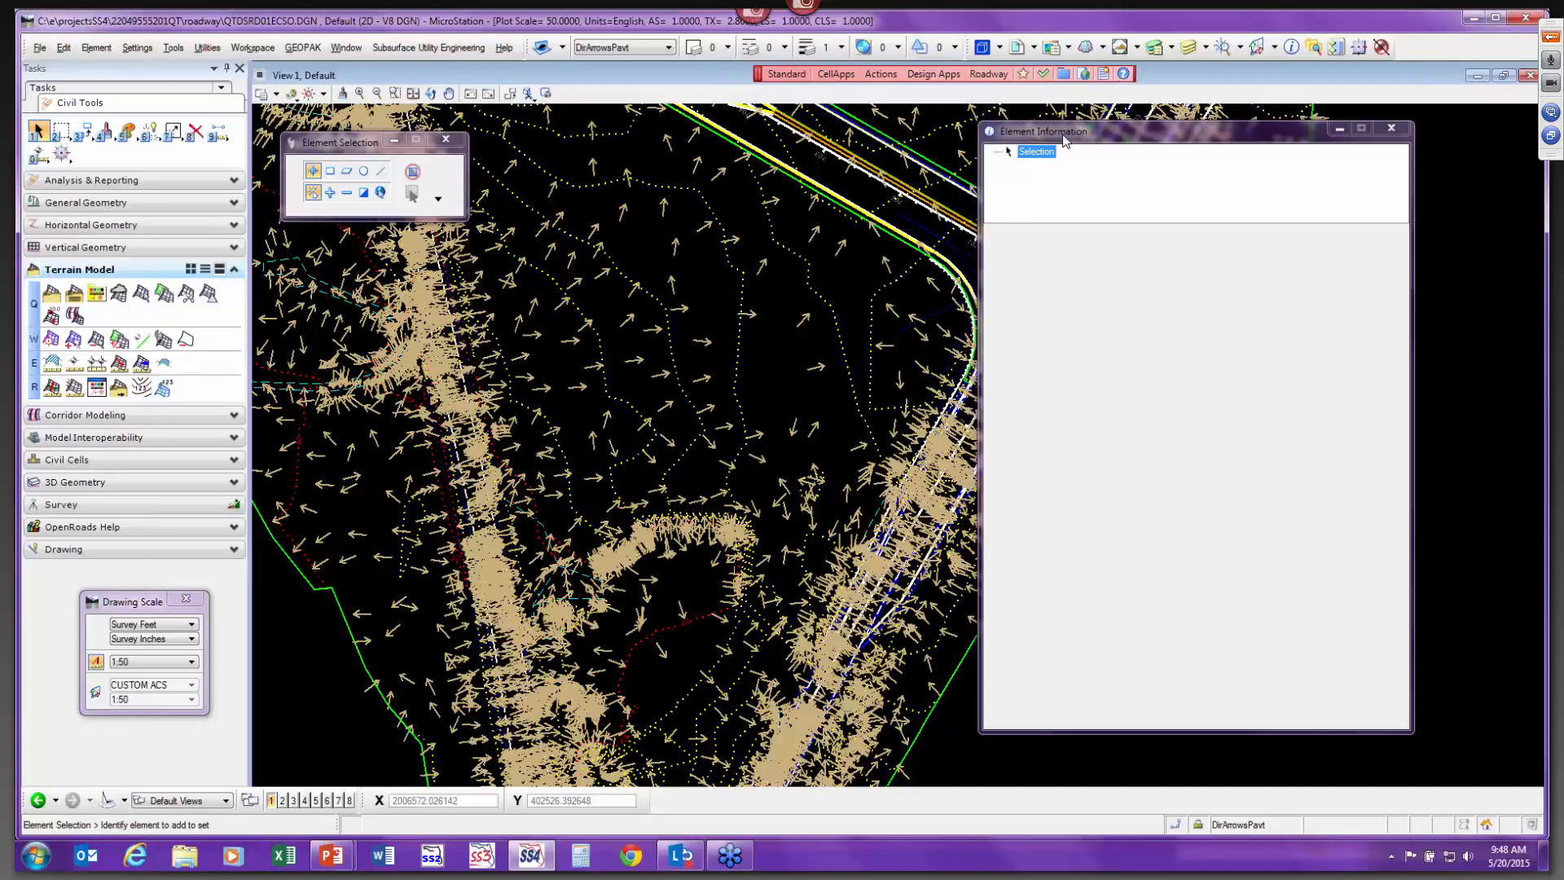
click(928, 728)
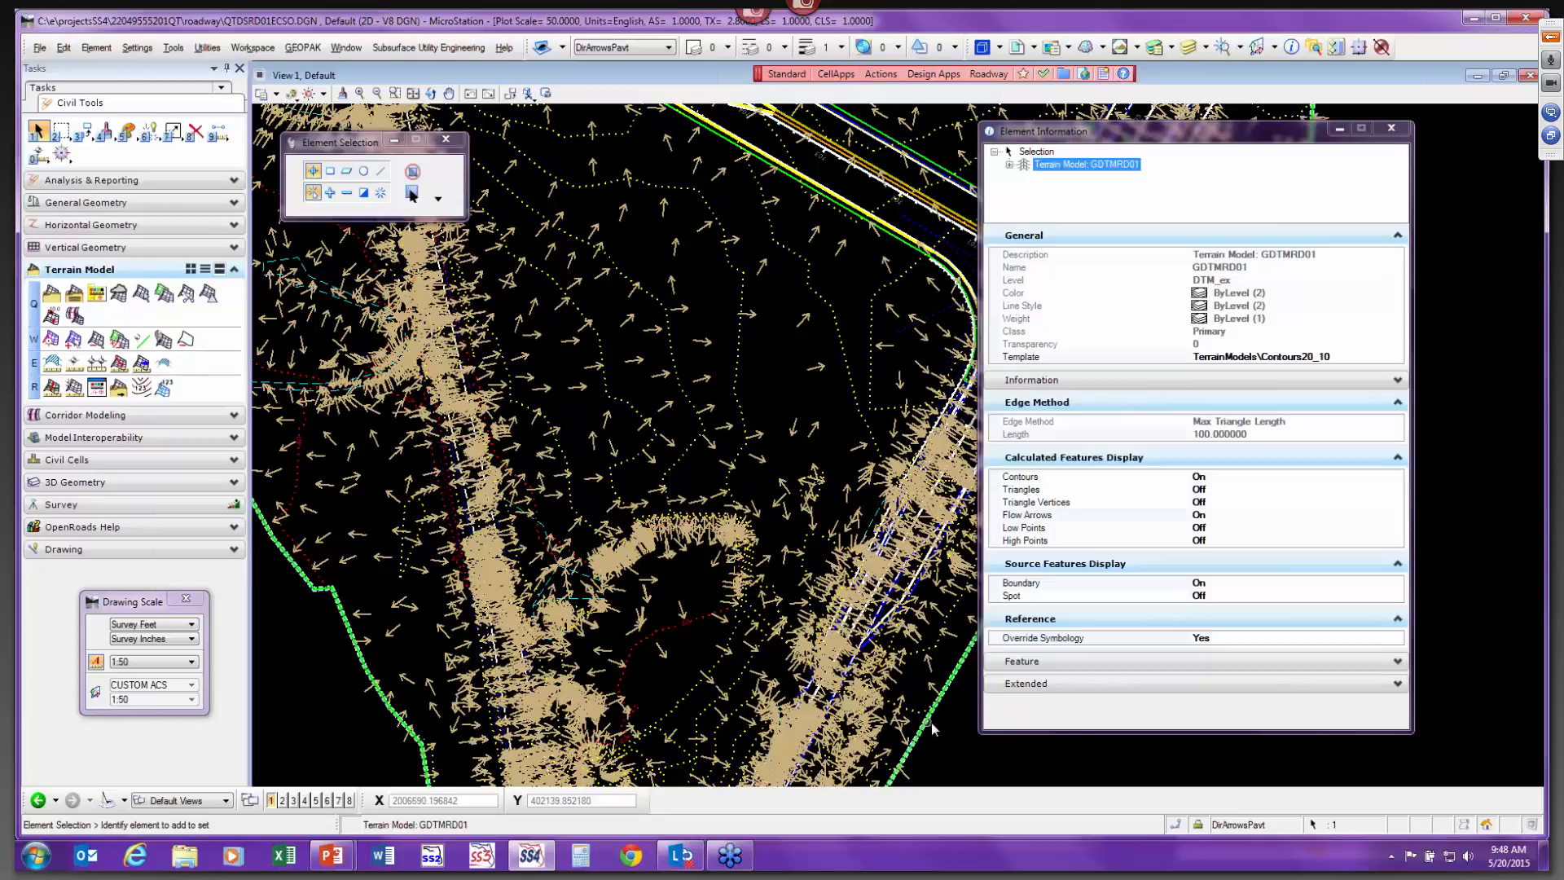
click(1358, 359)
click(1397, 358)
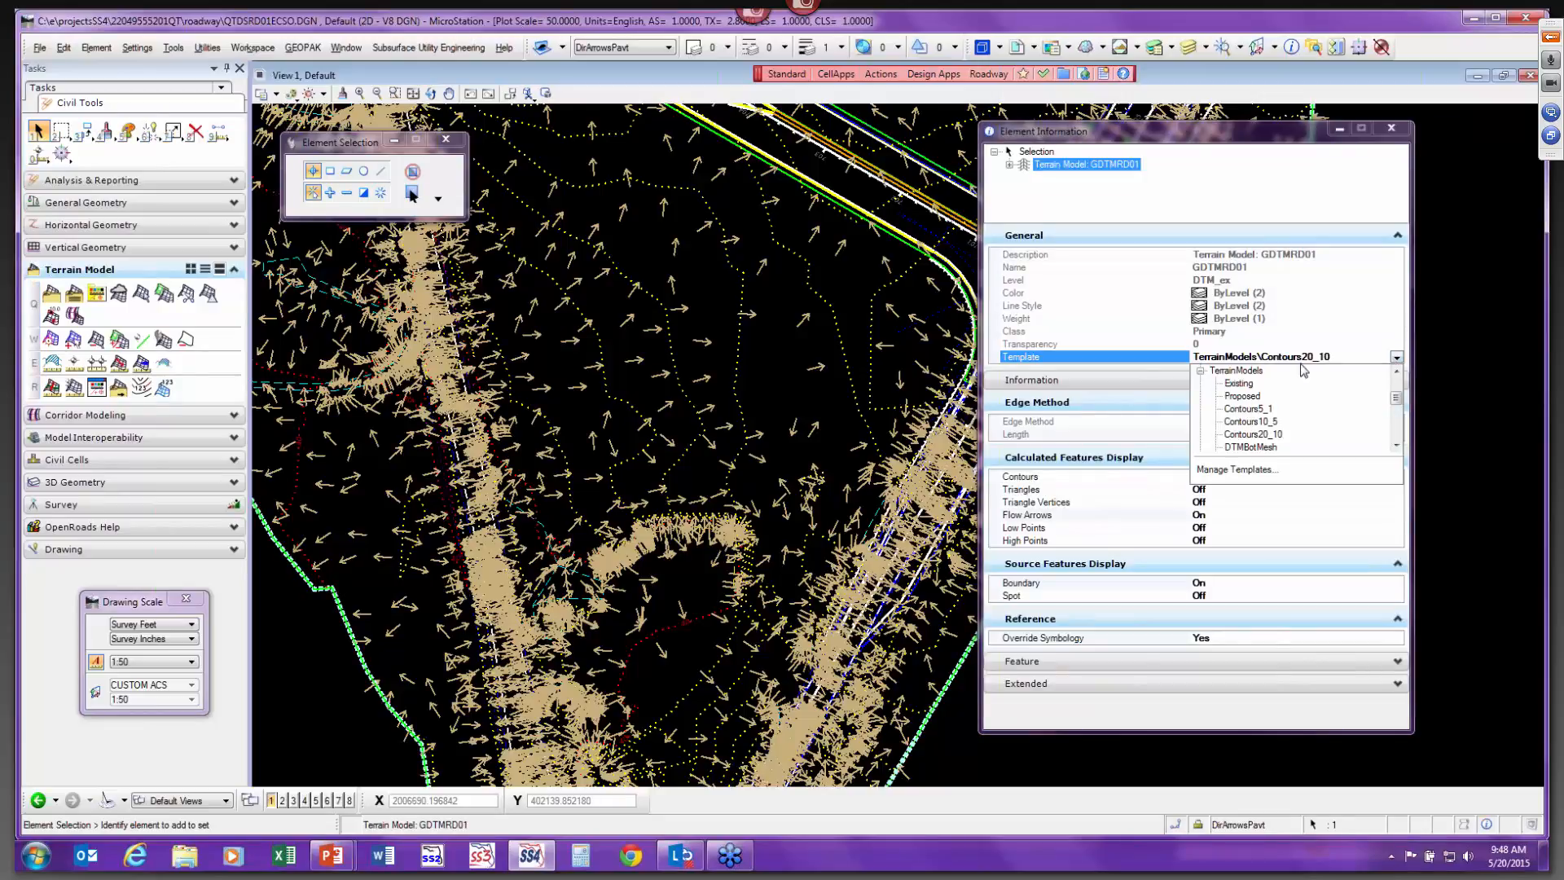
click(1275, 409)
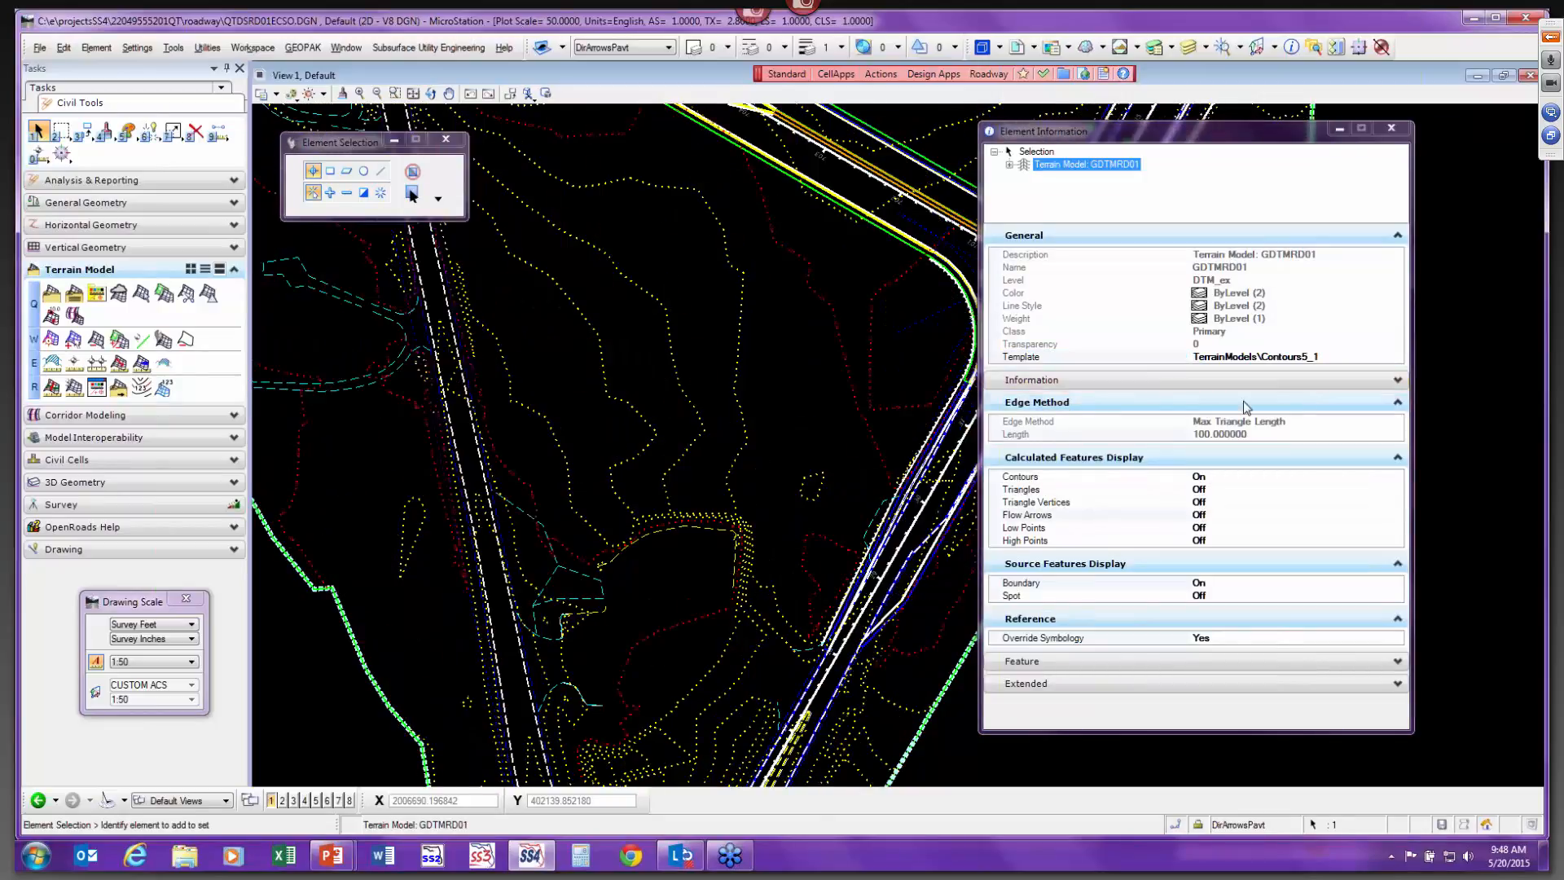
click(851, 426)
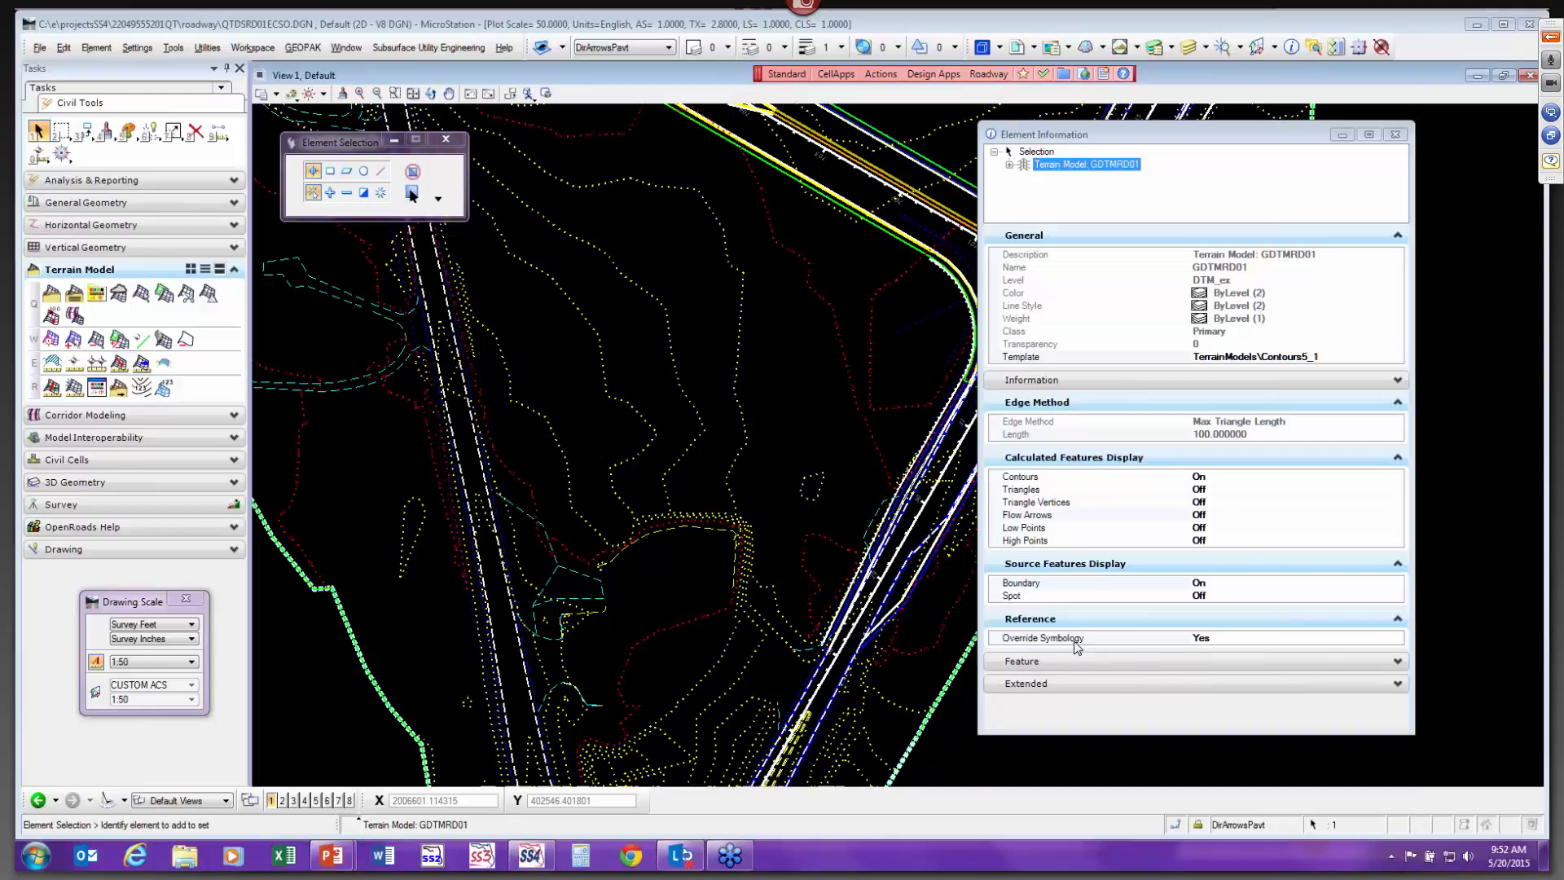
Switch to the webinar presentation showing the closing Questions slide.
key(alt+Tab)
click(937, 289)
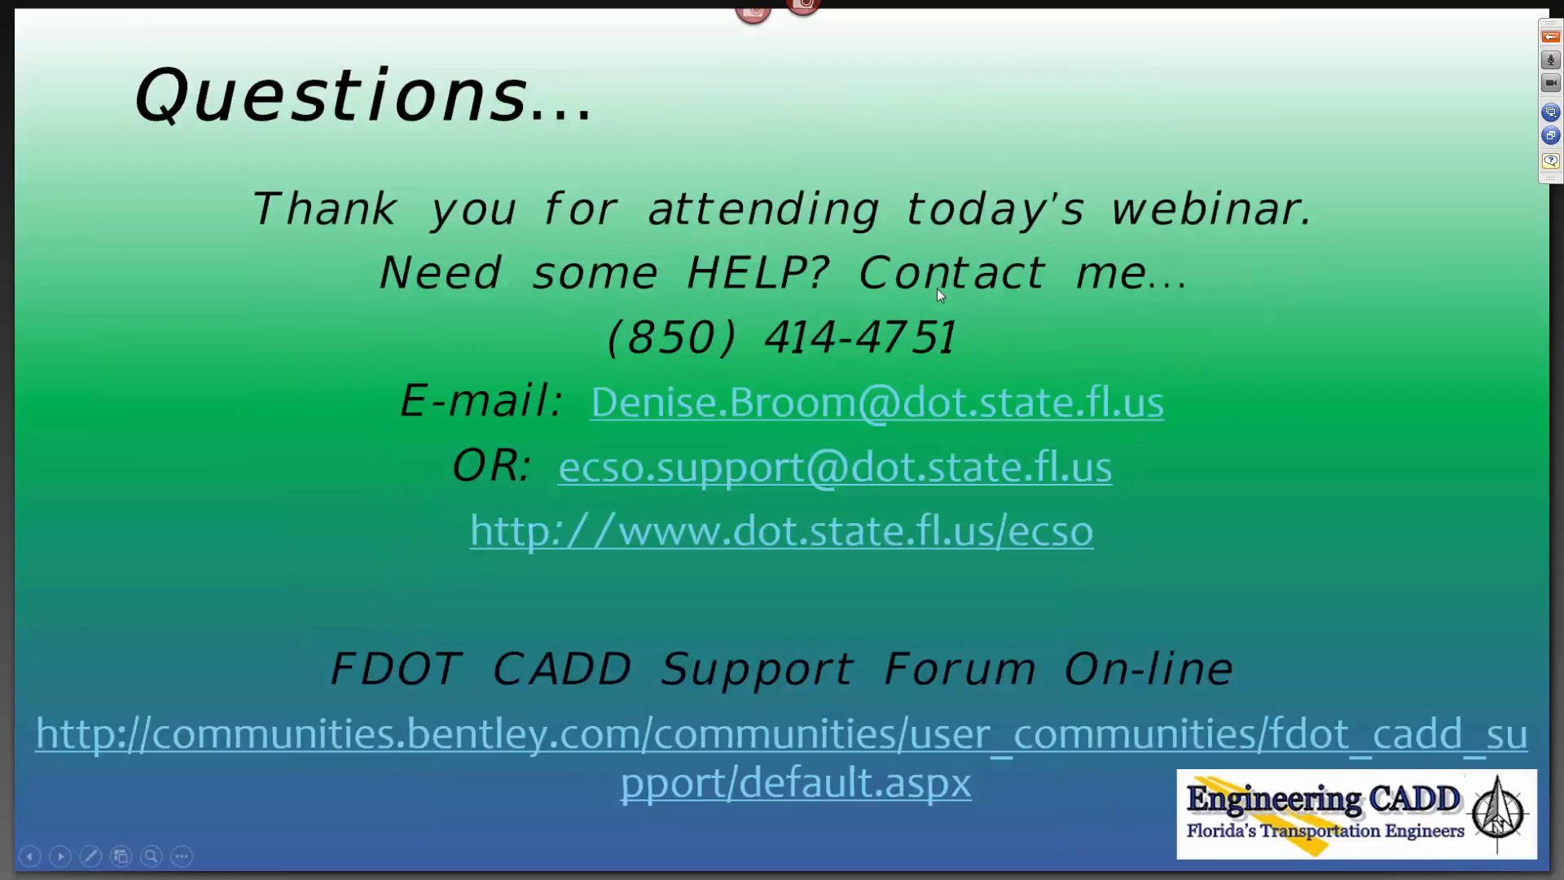